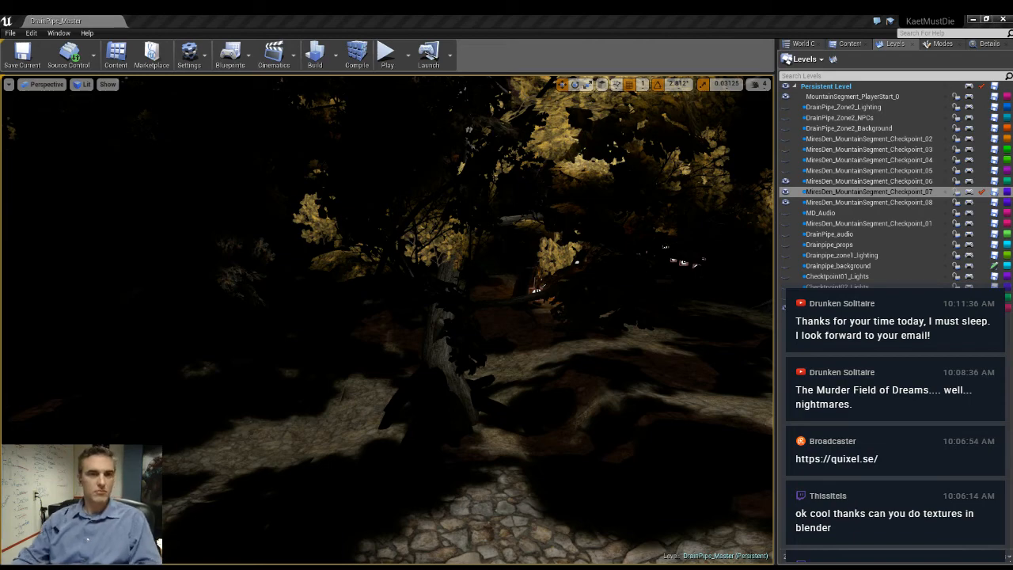
- Examine the forest, rock formations and surrounding cave walls in the unlit view mode
{"action": "right_click_drag", "start_coordinate": [433, 393], "coordinate": [411, 333]}
{"action": "key", "text": "alt+3"}
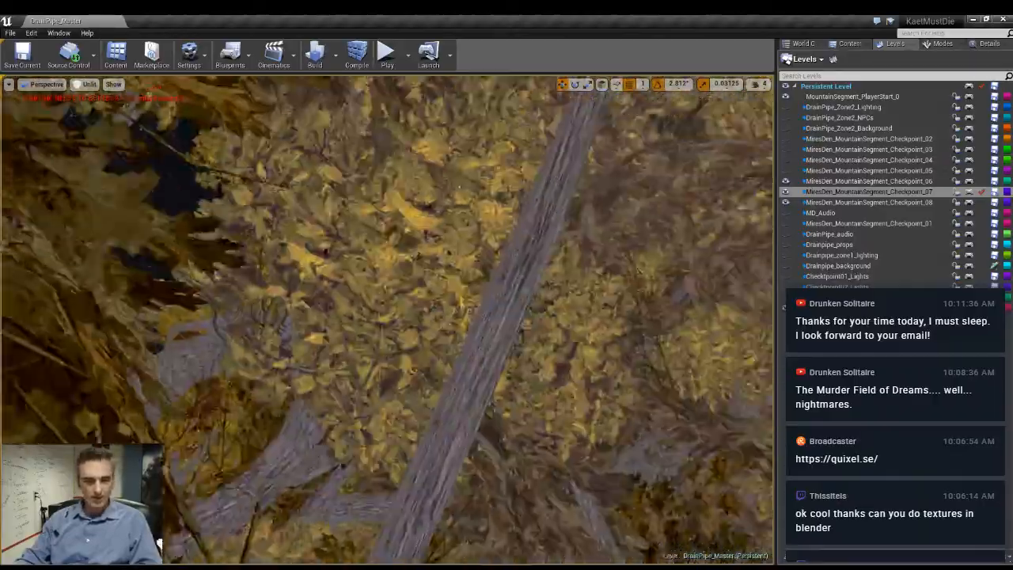
{"action": "right_click_drag", "start_coordinate": [412, 333], "coordinate": [396, 325]}
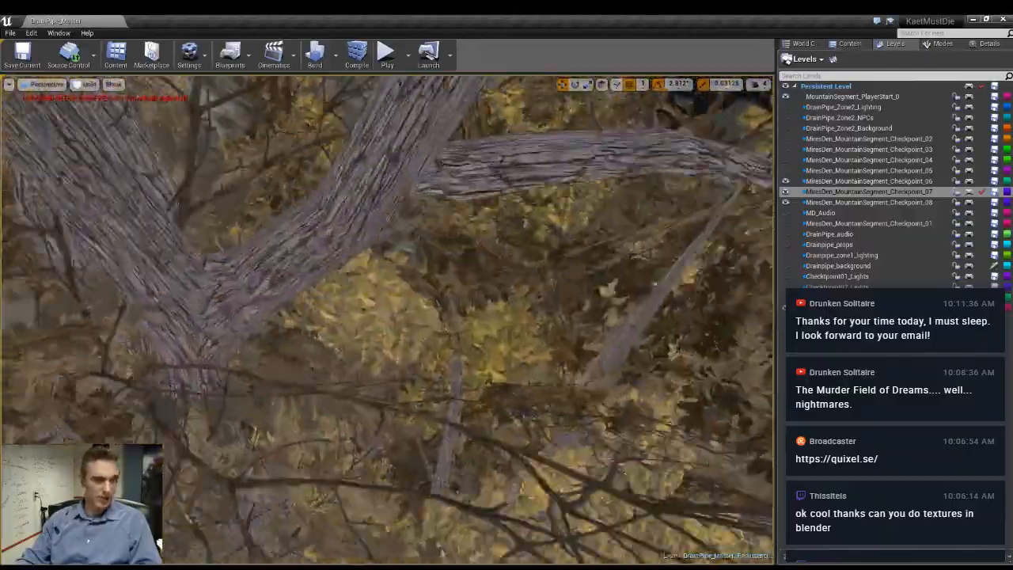
{"action": "right_click_drag", "start_coordinate": [388, 321], "coordinate": [444, 308]}
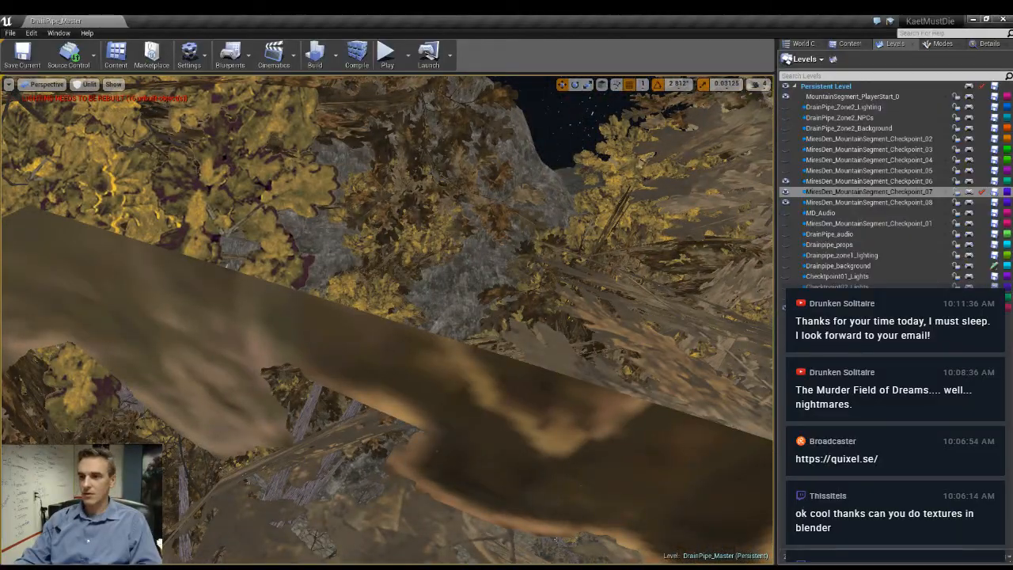
{"action": "right_click_drag", "start_coordinate": [602, 358], "coordinate": [562, 358]}
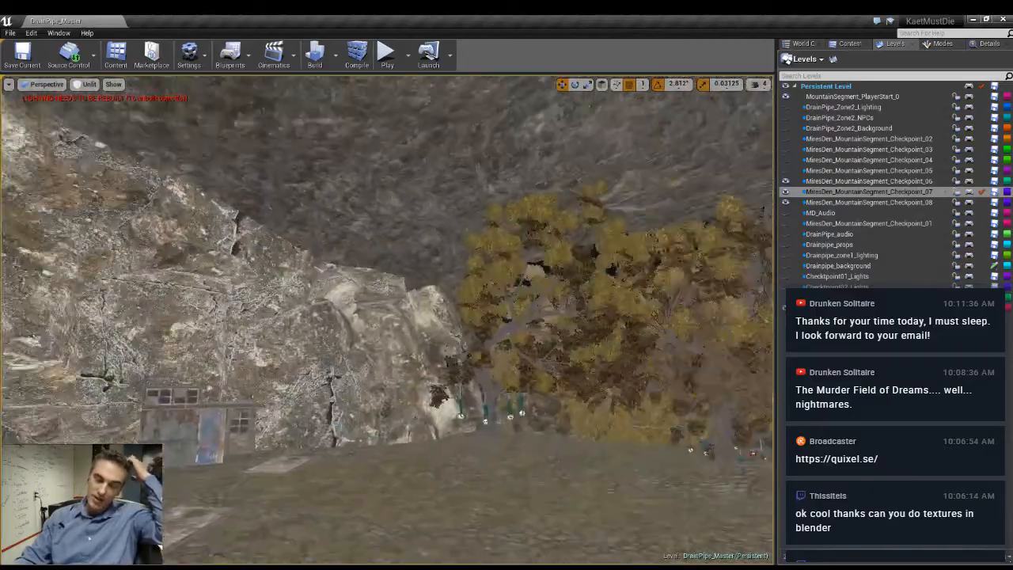
{"action": "right_click_drag", "start_coordinate": [562, 358], "coordinate": [665, 362]}
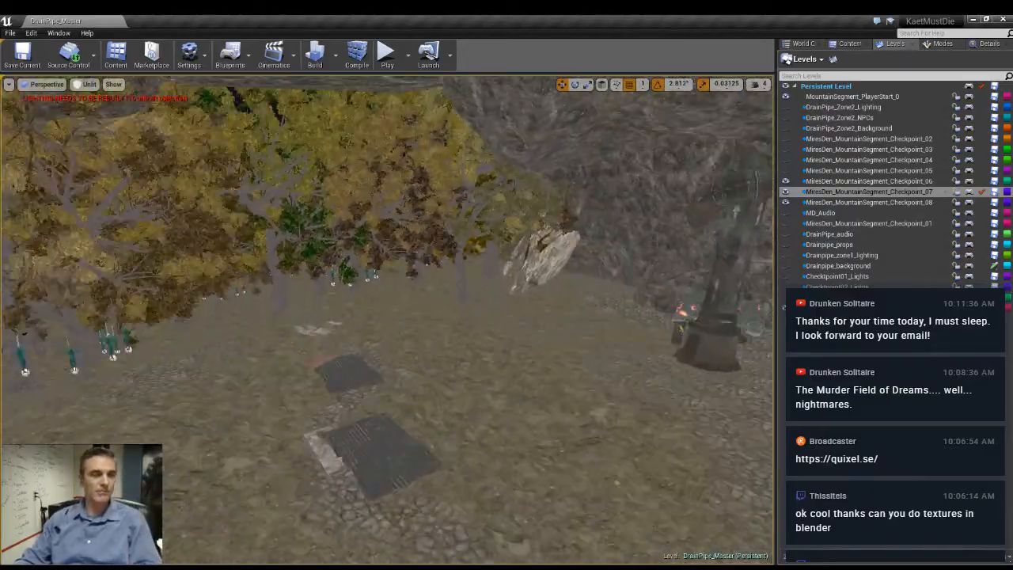
{"action": "right_click_drag", "start_coordinate": [566, 359], "coordinate": [554, 305]}
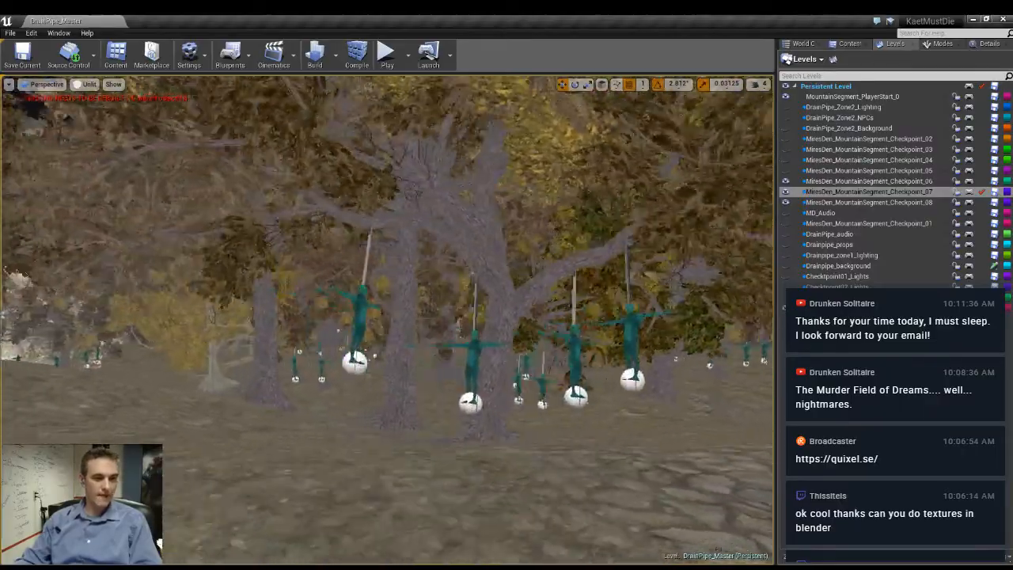
{"action": "right_click_drag", "start_coordinate": [599, 356], "coordinate": [633, 360]}
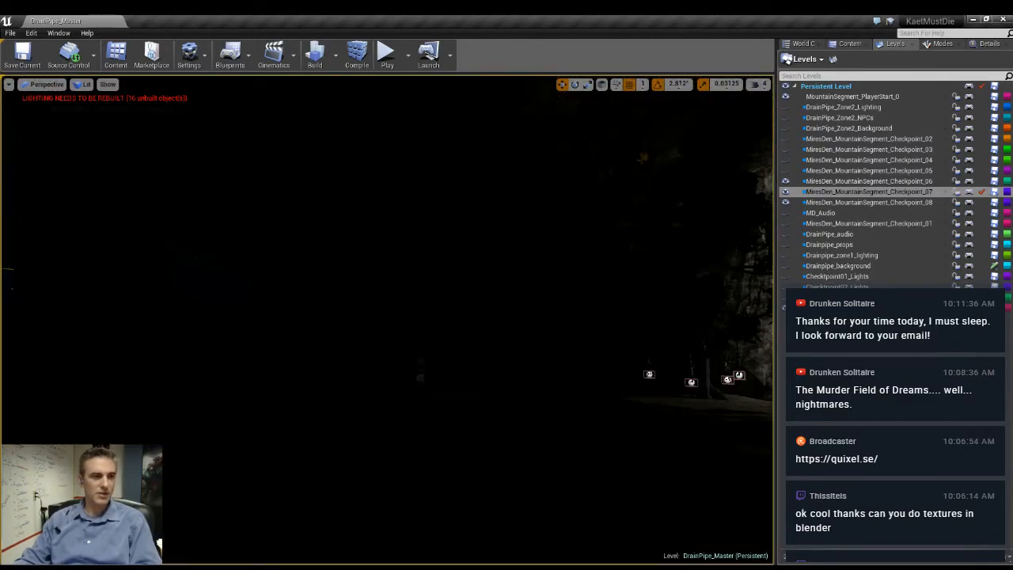
{"action": "right_click_drag", "start_coordinate": [388, 317], "coordinate": [625, 307]}
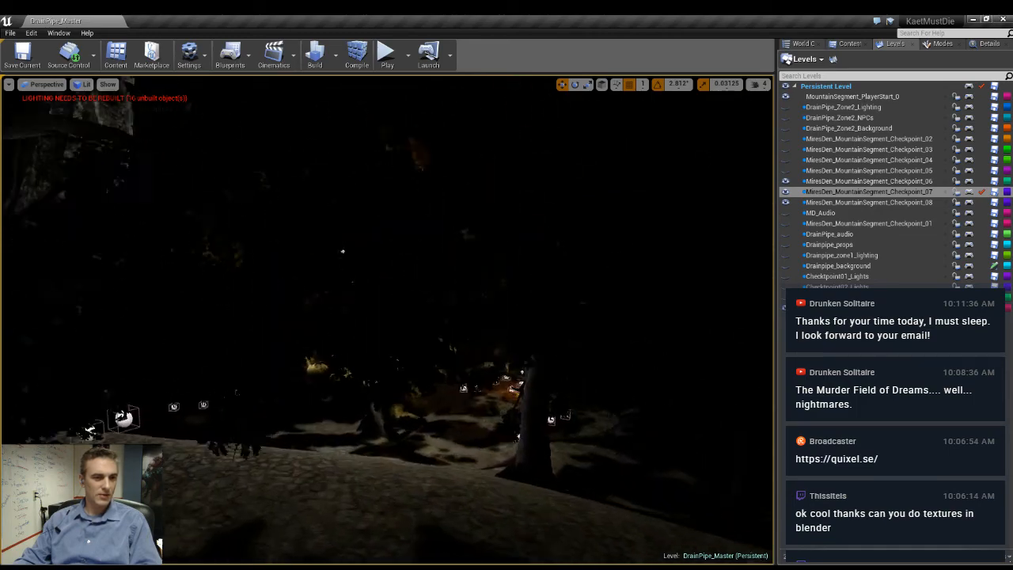
- Inspect the lighting on the trees, hanging figures and campfire in the lit view, toggling game view off and on
{"action": "key", "text": "w"}
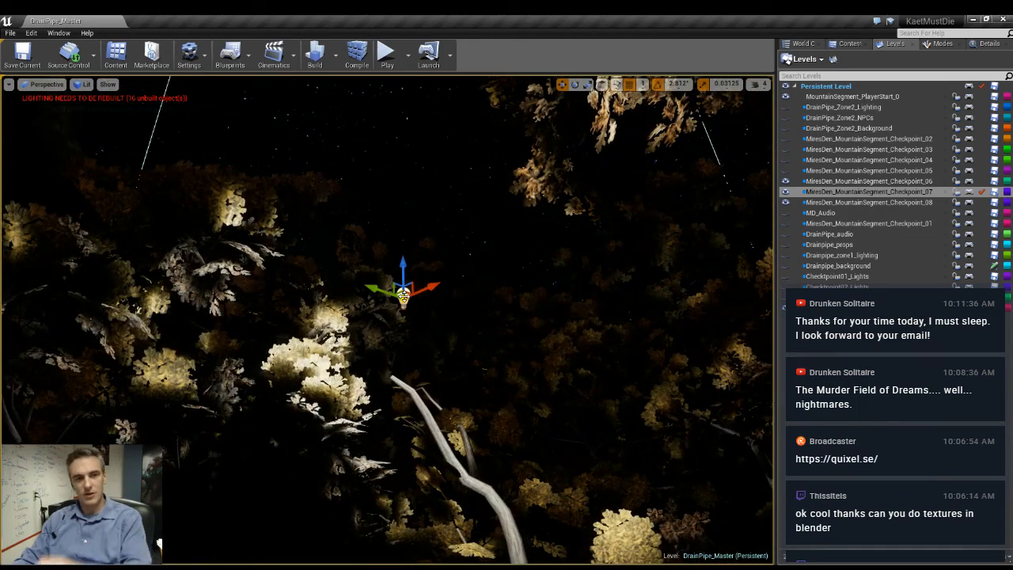
{"action": "key", "text": "g"}
{"action": "key", "text": "g"}
{"action": "key", "text": "w"}
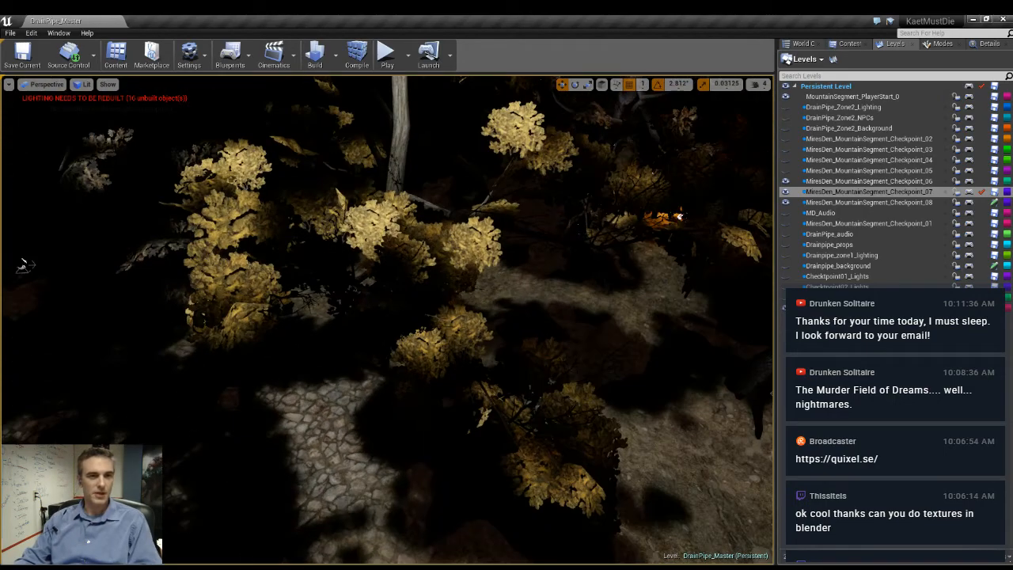
{"action": "key", "text": "w"}
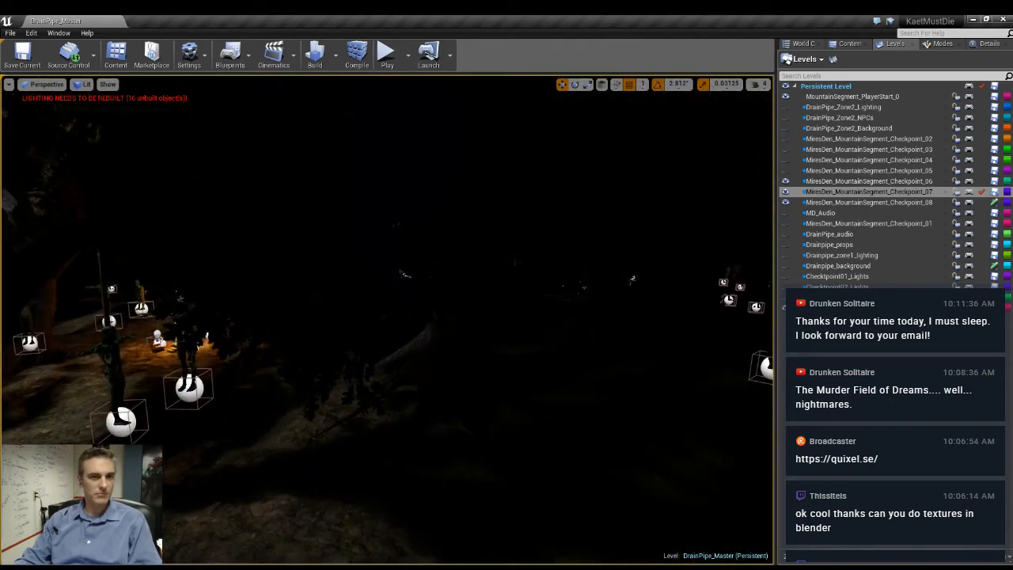
{"action": "key", "text": "w"}
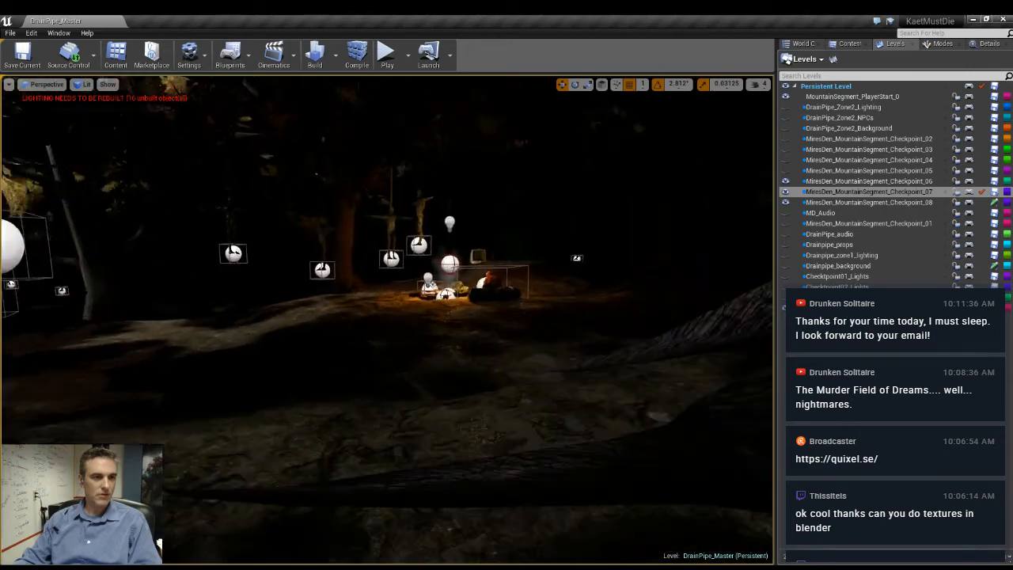
{"action": "key", "text": "w"}
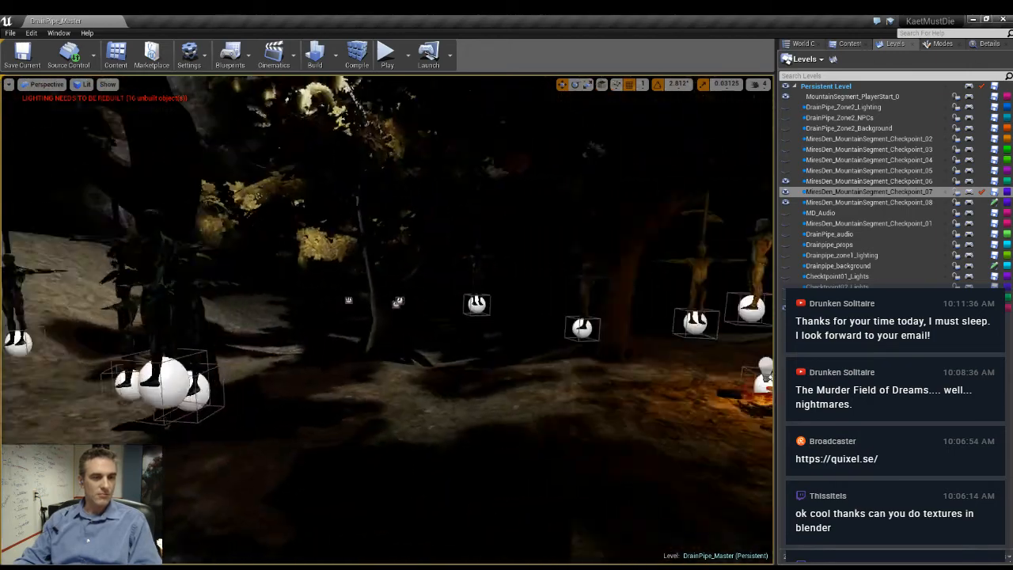
- Search the scene's actors for "direction", select the directional light and open its details
{"action": "key", "text": "alt+3"}
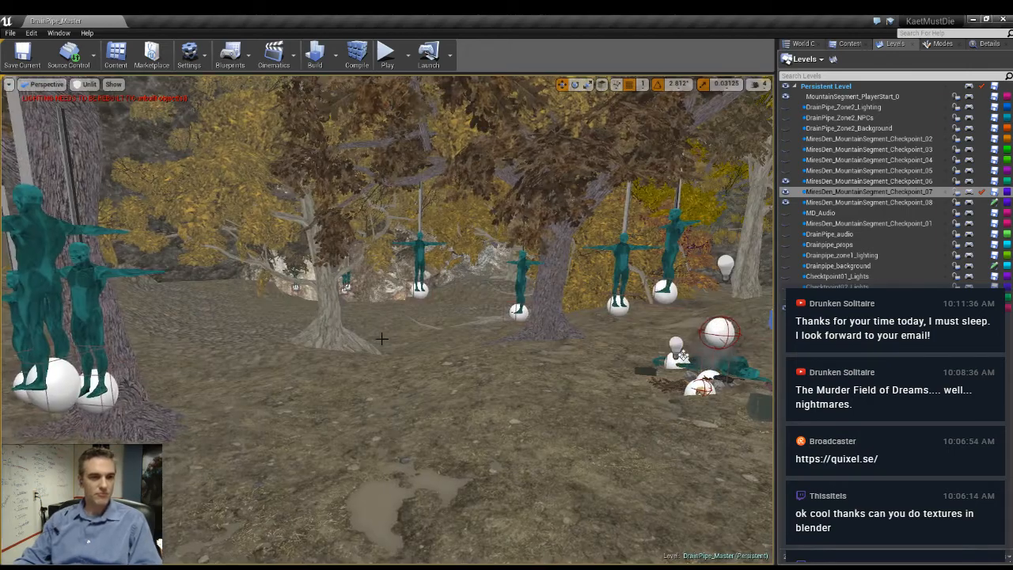
{"action": "left_click", "coordinate": [893, 202]}
{"action": "left_click", "coordinate": [850, 44]}
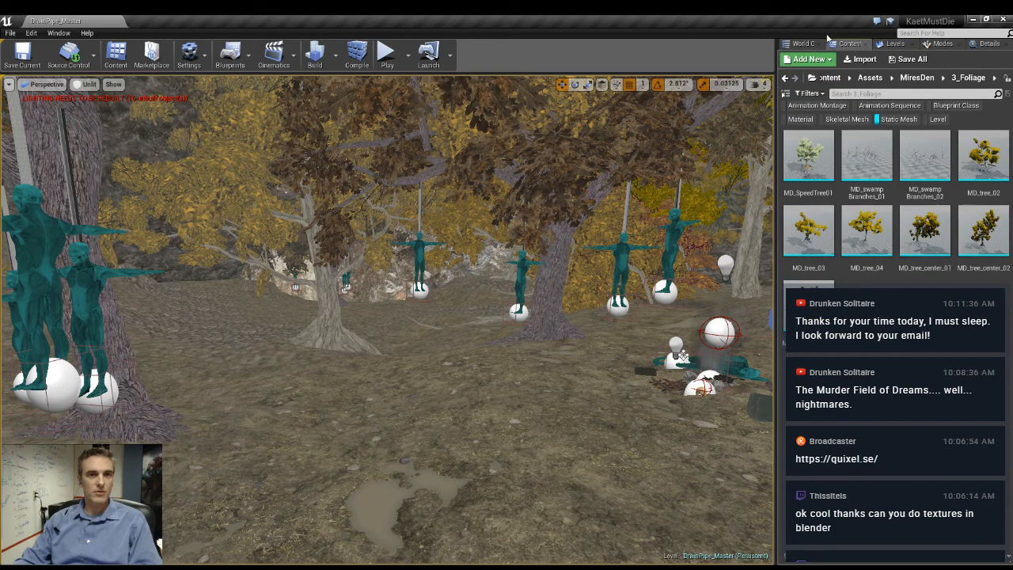
{"action": "left_click", "coordinate": [801, 44]}
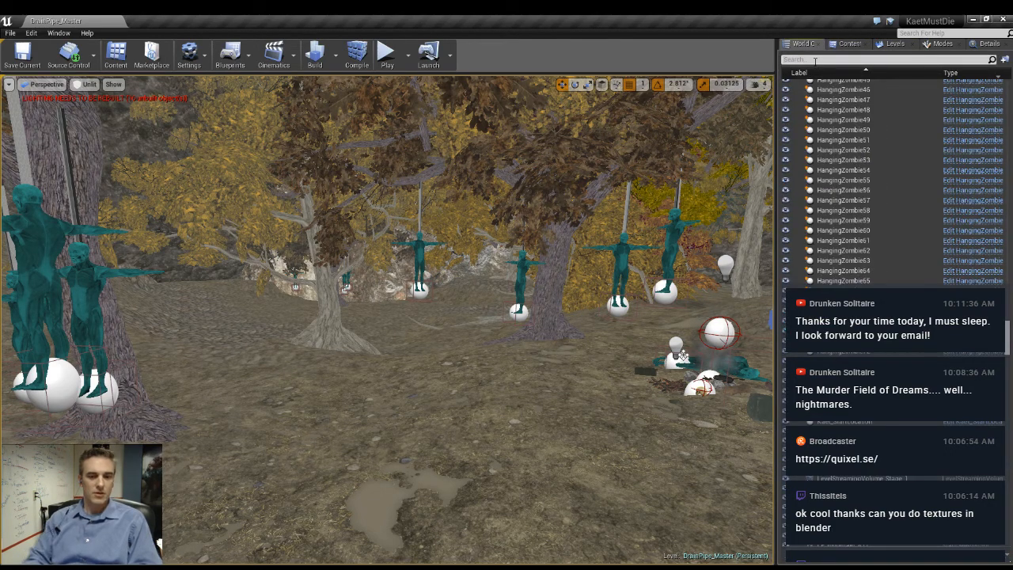
{"action": "left_click", "coordinate": [816, 60]}
{"action": "type", "text": "direction"}
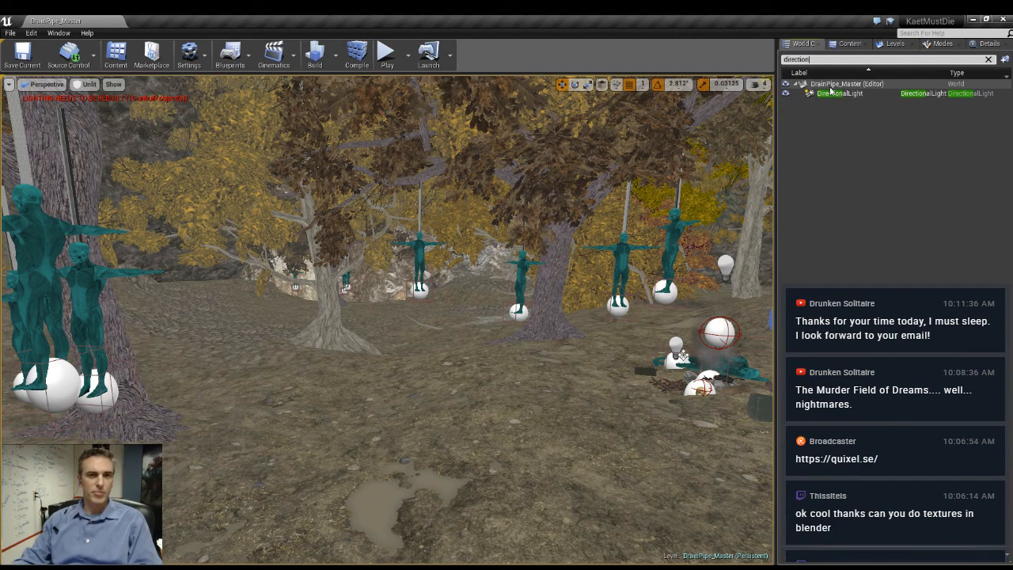
{"action": "left_click", "coordinate": [831, 95]}
{"action": "left_click", "coordinate": [989, 45]}
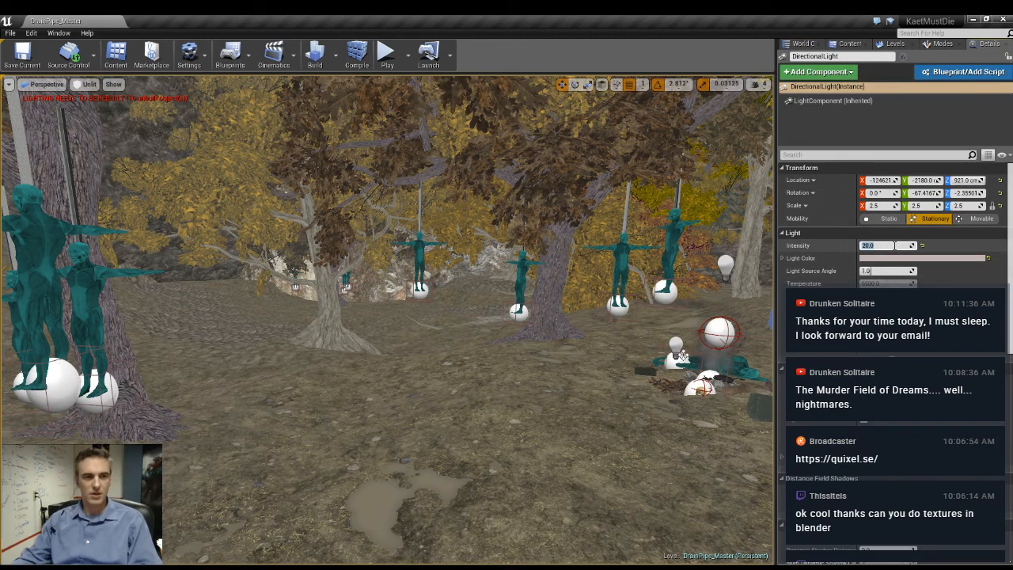
- Compare the lit and unlit views of the forest with the hanging figures to judge the directional light's effect
{"action": "right_click_drag", "start_coordinate": [127, 352], "coordinate": [321, 376]}
{"action": "key", "text": "alt+4"}
{"action": "key", "text": "w"}
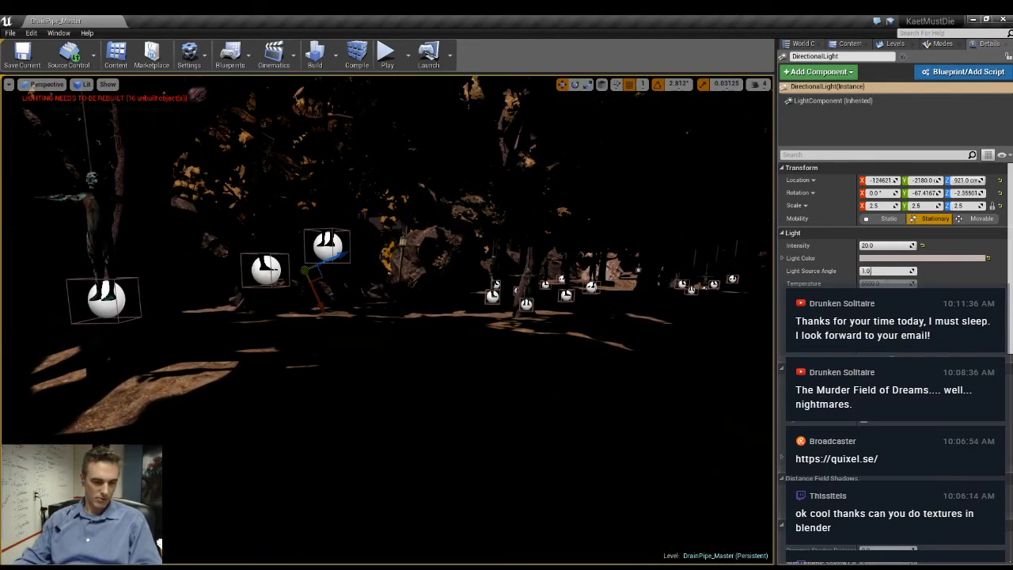
{"action": "key", "text": "alt+3"}
{"action": "key", "text": "alt+4"}
{"action": "key", "text": "alt+3"}
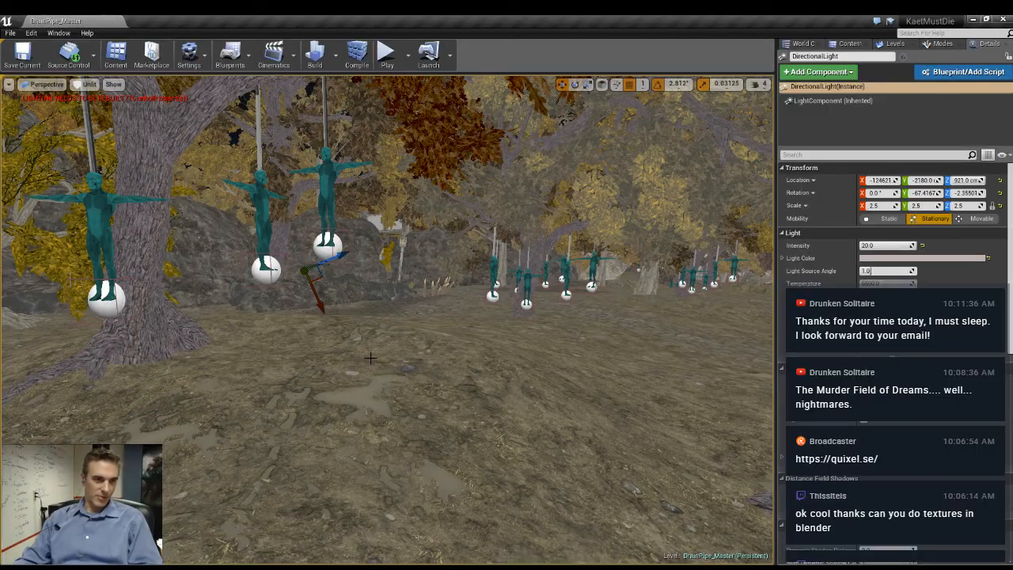
{"action": "right_click_drag", "start_coordinate": [372, 365], "coordinate": [158, 366]}
{"action": "key", "text": "w"}
{"action": "right_click_drag", "start_coordinate": [388, 321], "coordinate": [494, 321]}
{"action": "key", "text": "alt+4"}
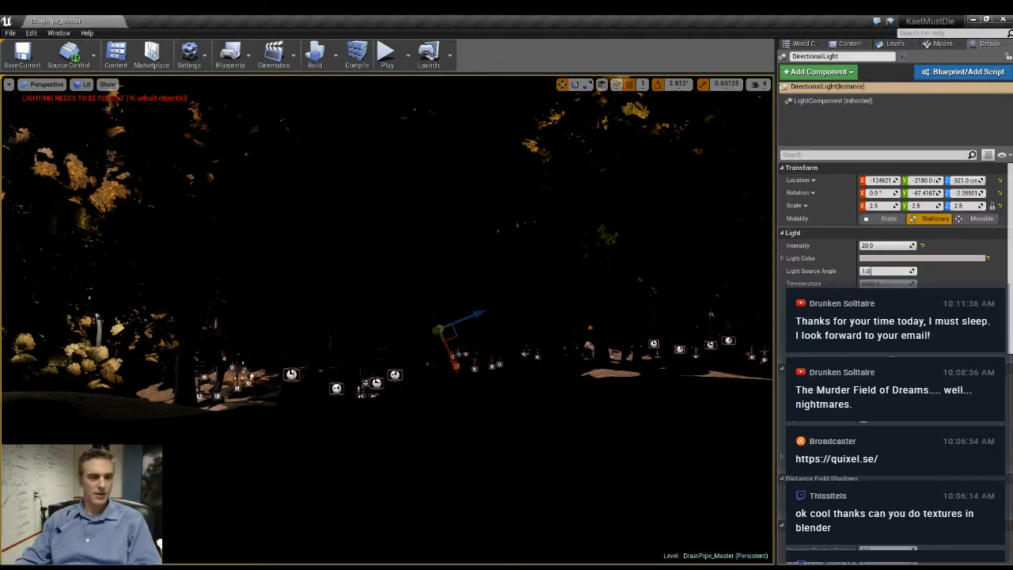
- Set the directional light's intensity to 1.99, check the forest and campfire in lit and unlit views, and deselect the light
{"action": "key", "text": "alt+3"}
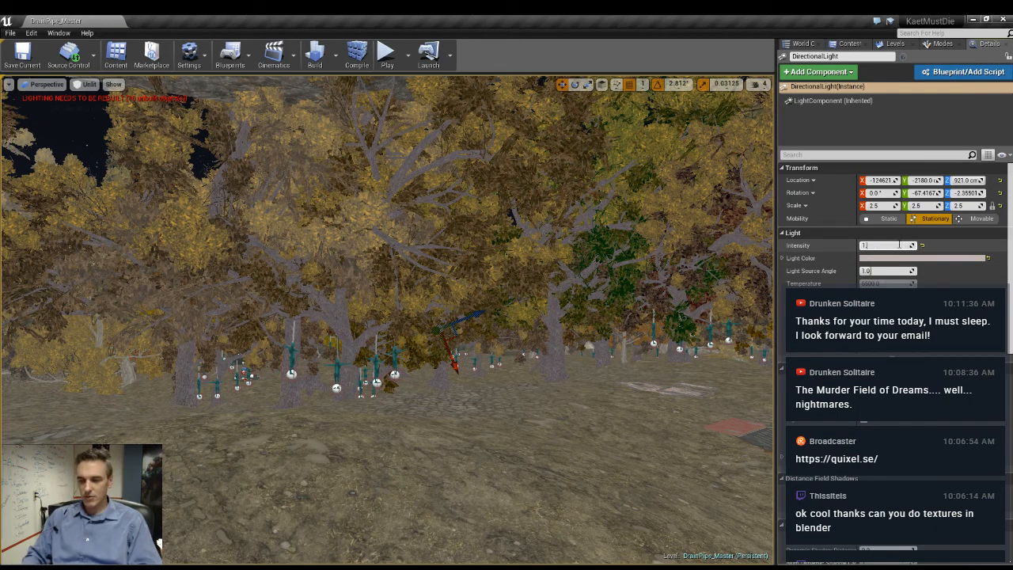
{"action": "key", "text": "w"}
{"action": "mouse_move", "coordinate": [568, 204]}
{"action": "right_mouse_down"}
{"action": "mouse_move", "coordinate": [633, 203]}
{"action": "mouse_move", "coordinate": [559, 195]}
{"action": "right_mouse_up"}
{"action": "right_click_drag", "start_coordinate": [546, 245], "coordinate": [535, 302]}
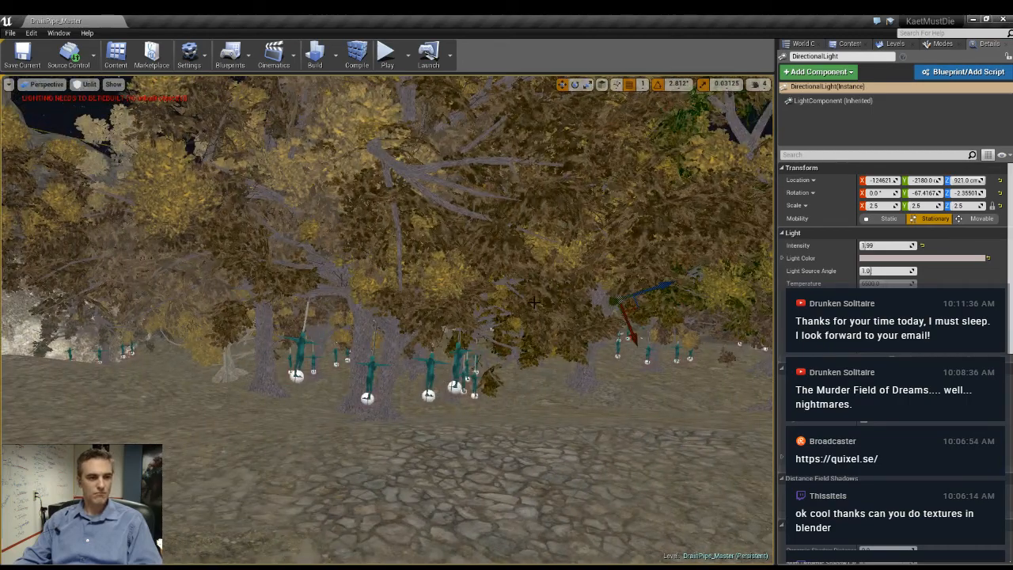
{"action": "key", "text": "alt+4"}
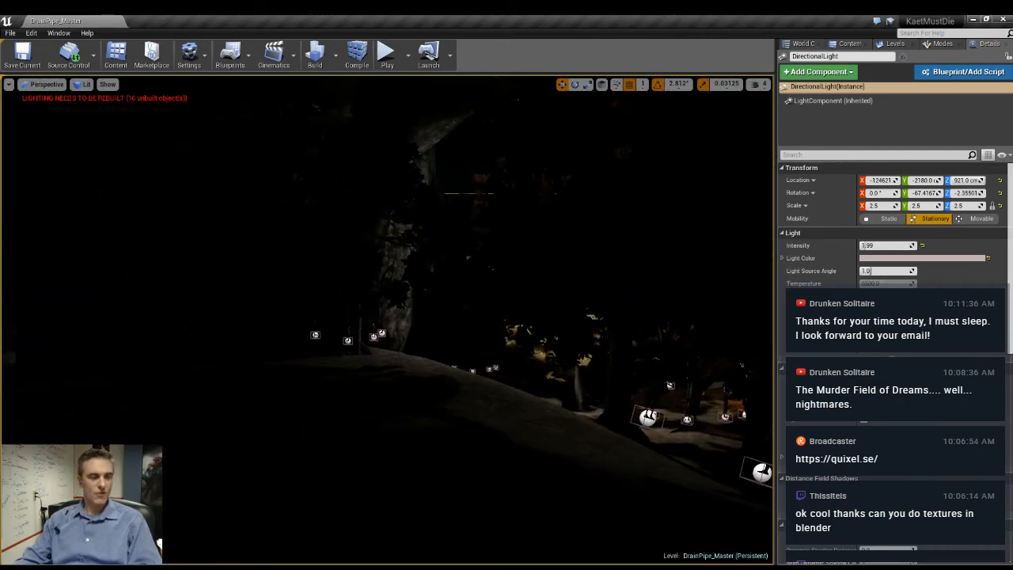
{"action": "key", "text": "w"}
{"action": "right_click_drag", "start_coordinate": [535, 302], "coordinate": [499, 290]}
{"action": "key", "text": "alt+3"}
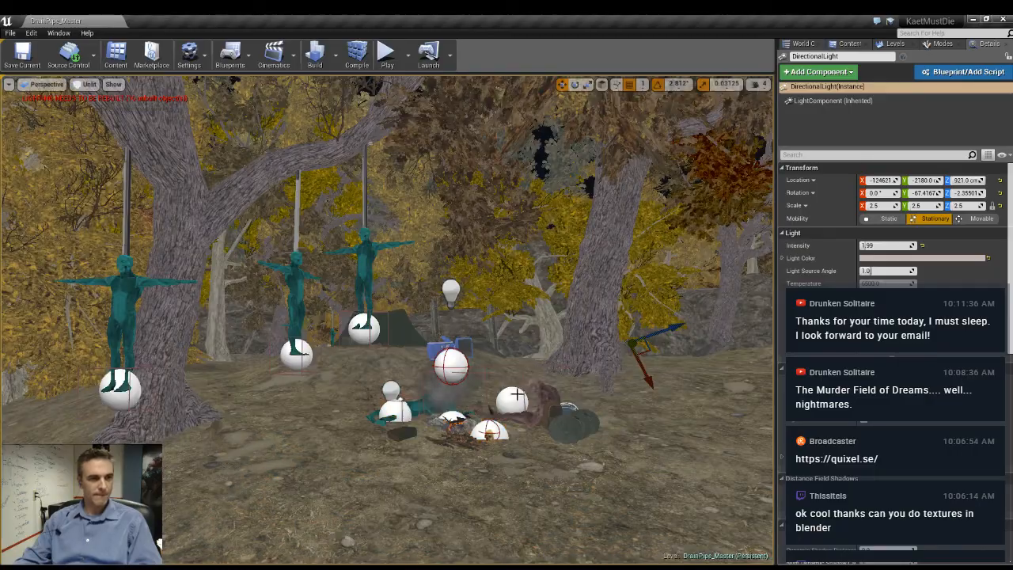
{"action": "right_click_drag", "start_coordinate": [551, 339], "coordinate": [475, 364]}
{"action": "key", "text": "Escape"}
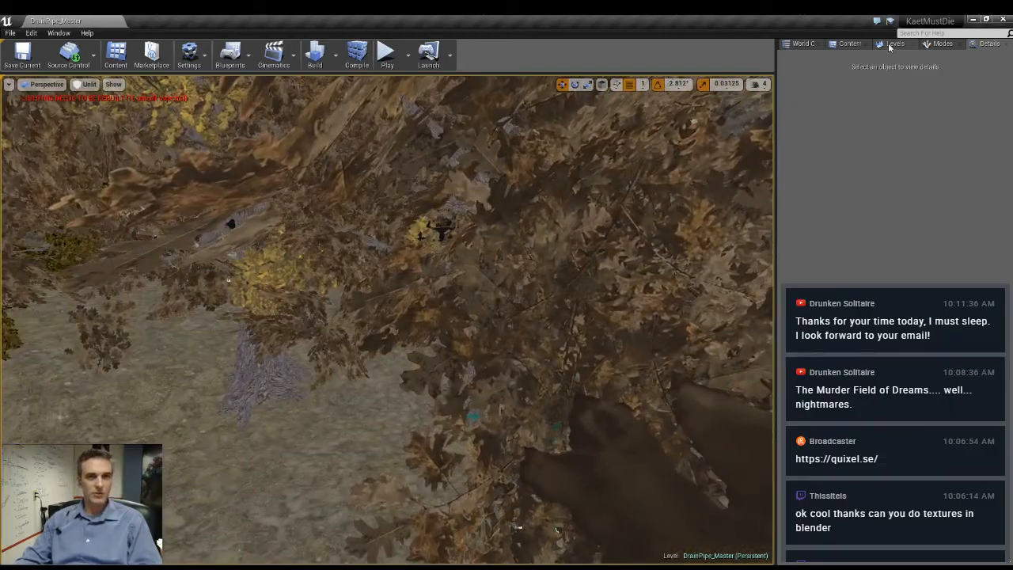
- Show the MiresDen_MountainSegment_Checkpoint_03 level and select a gate lamp post in its village together with the overhead spot light
{"action": "left_click", "coordinate": [892, 43]}
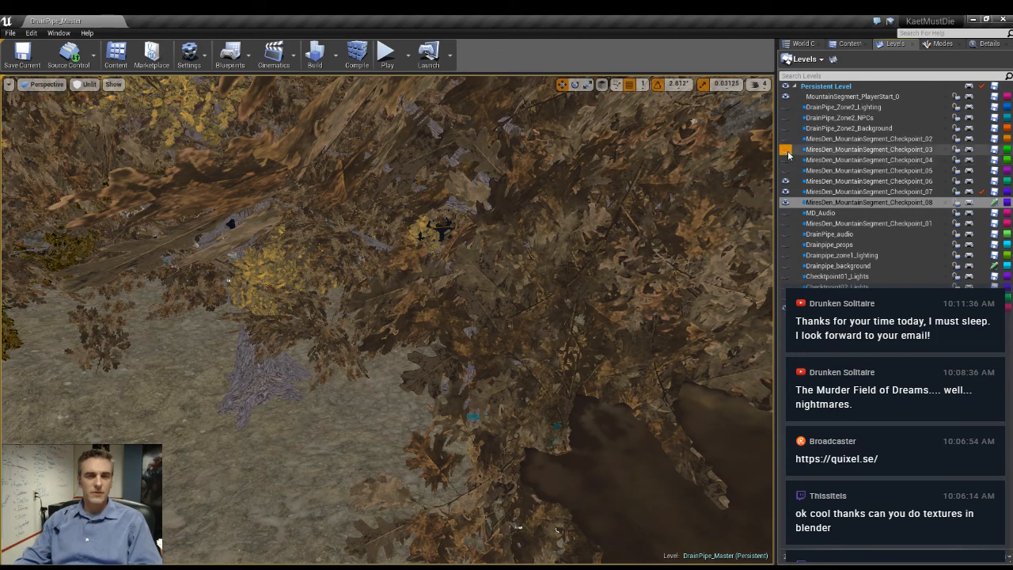
{"action": "key", "text": "w"}
{"action": "right_click_drag", "start_coordinate": [717, 253], "coordinate": [596, 293]}
{"action": "right_click_drag", "start_coordinate": [396, 471], "coordinate": [444, 490]}
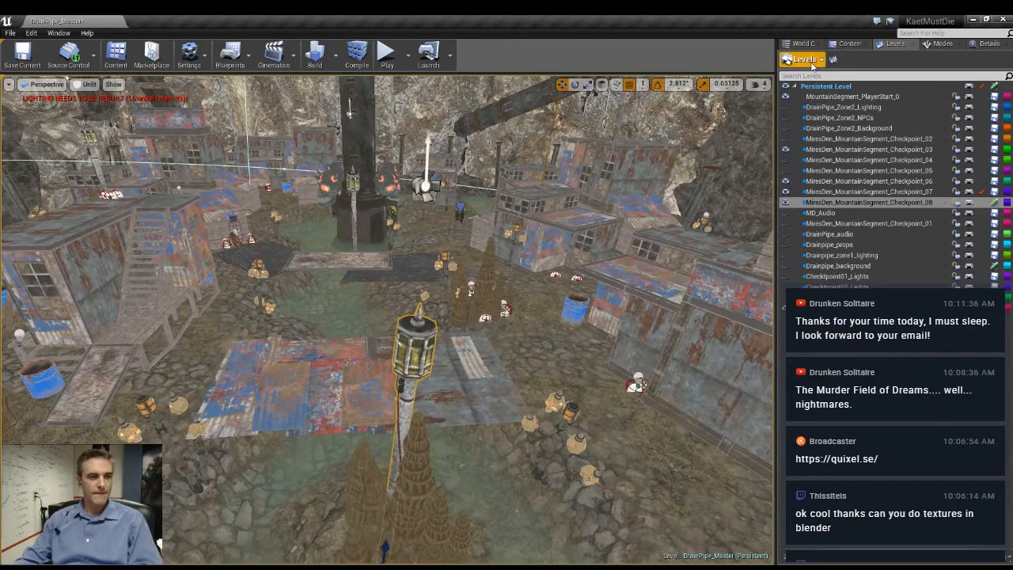
{"action": "left_click", "coordinate": [988, 44]}
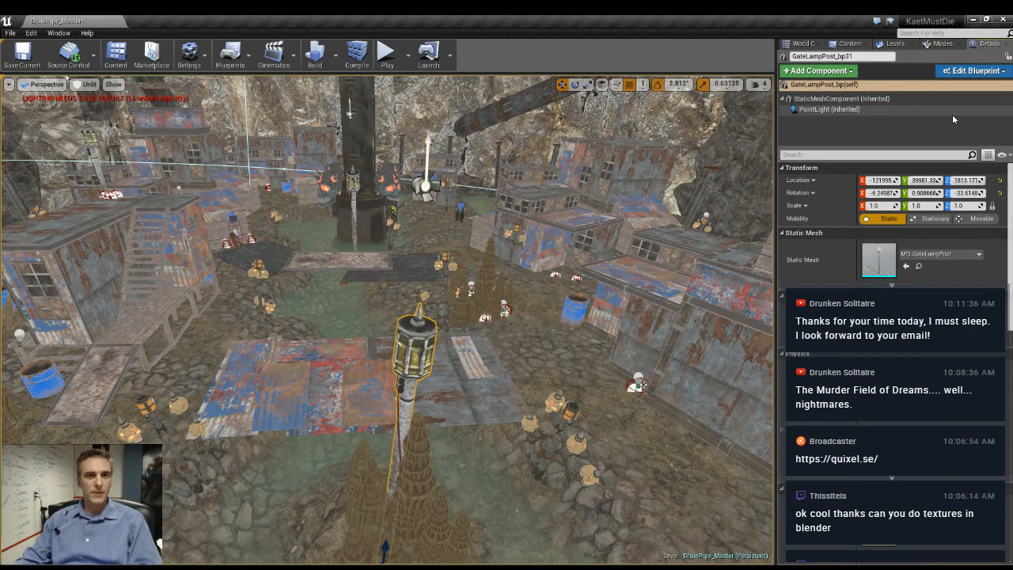
{"action": "left_click", "coordinate": [423, 192], "text": "ctrl"}
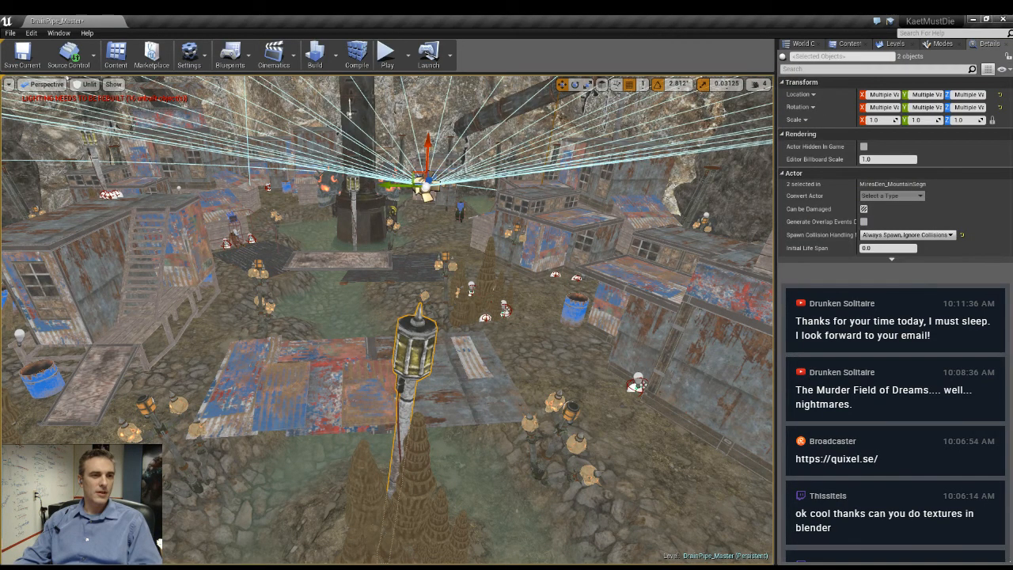
{"action": "right_click_drag", "start_coordinate": [423, 191], "coordinate": [443, 194]}
- Make MiresDen_MountainSegment_Checkpoint_07 the current level
{"action": "left_click", "coordinate": [892, 44]}
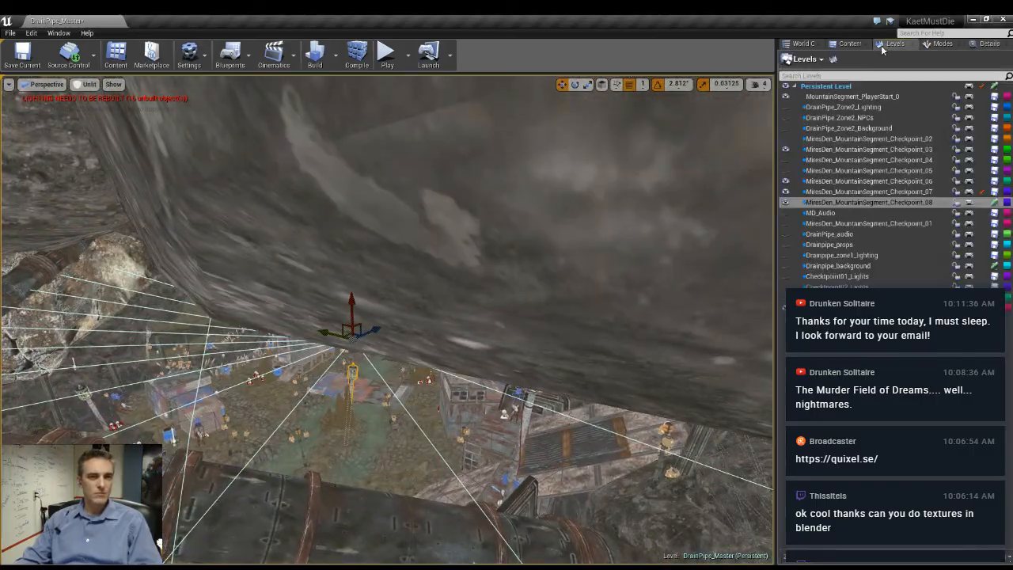
{"action": "left_click", "coordinate": [846, 192]}
{"action": "left_click", "coordinate": [854, 203]}
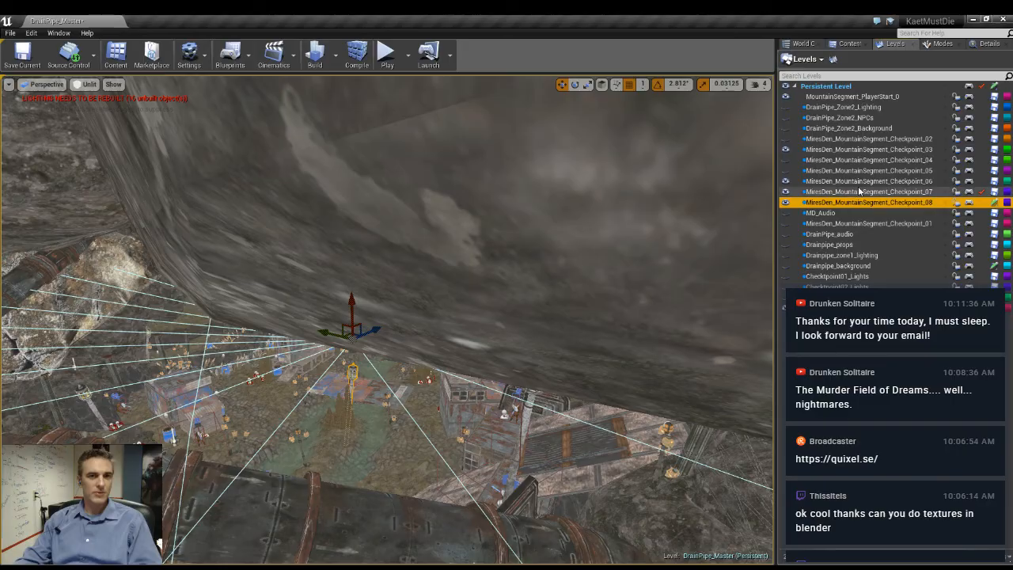
{"action": "double_click", "coordinate": [855, 192]}
- Place the village's spot light over the forest and hide the MiresDen_MountainSegment_Checkpoint_03 level
{"action": "right_click_drag", "start_coordinate": [388, 316], "coordinate": [343, 387]}
{"action": "key", "text": "s"}
{"action": "right_click_drag", "start_coordinate": [471, 513], "coordinate": [471, 514]}
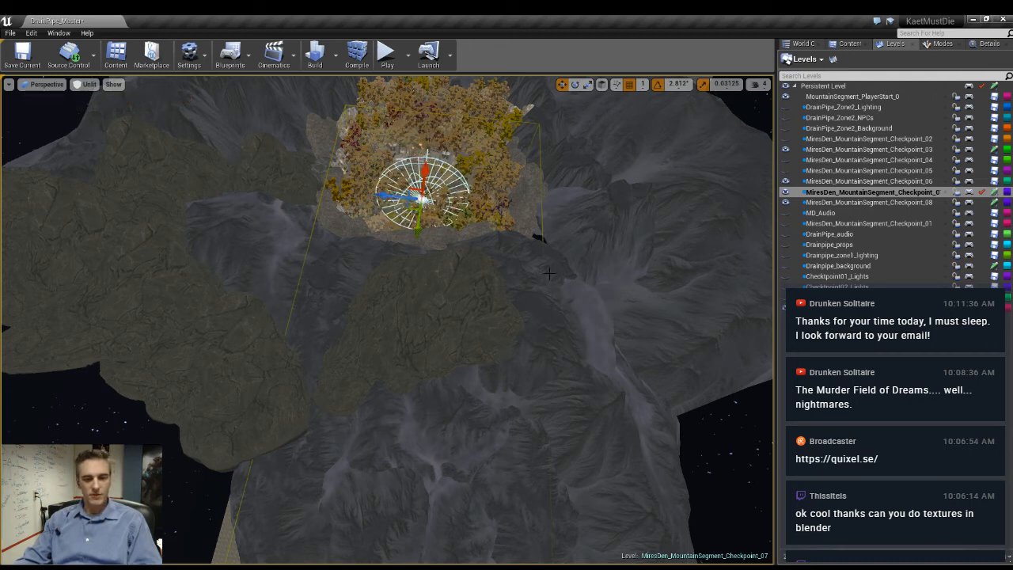
{"action": "left_click", "coordinate": [785, 96]}
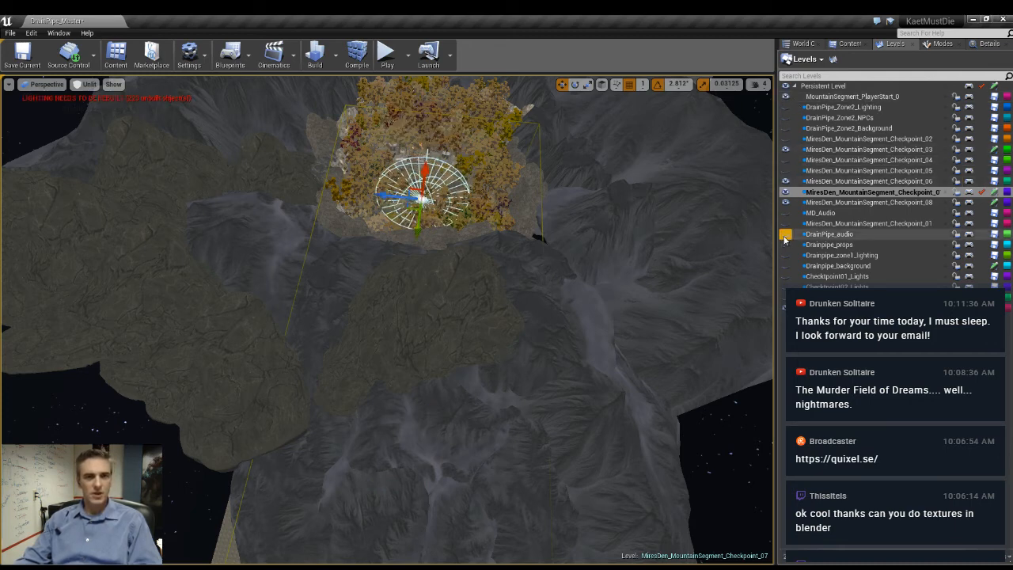
{"action": "right_click_drag", "start_coordinate": [518, 296], "coordinate": [515, 226]}
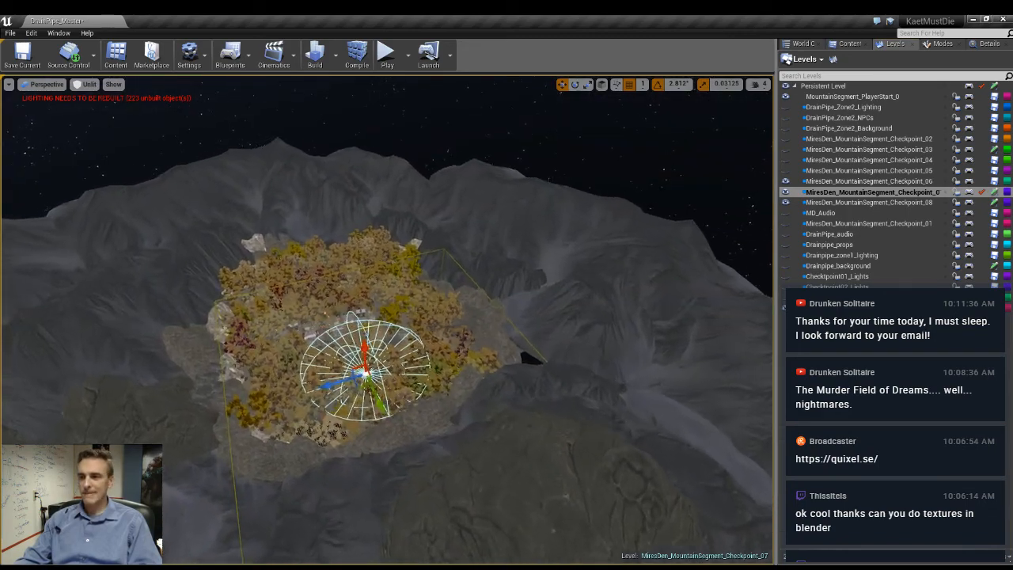
- Bring the lamp post and spot light from above the forest down among the trees near the rocks
{"action": "right_click_drag", "start_coordinate": [518, 296], "coordinate": [493, 348]}
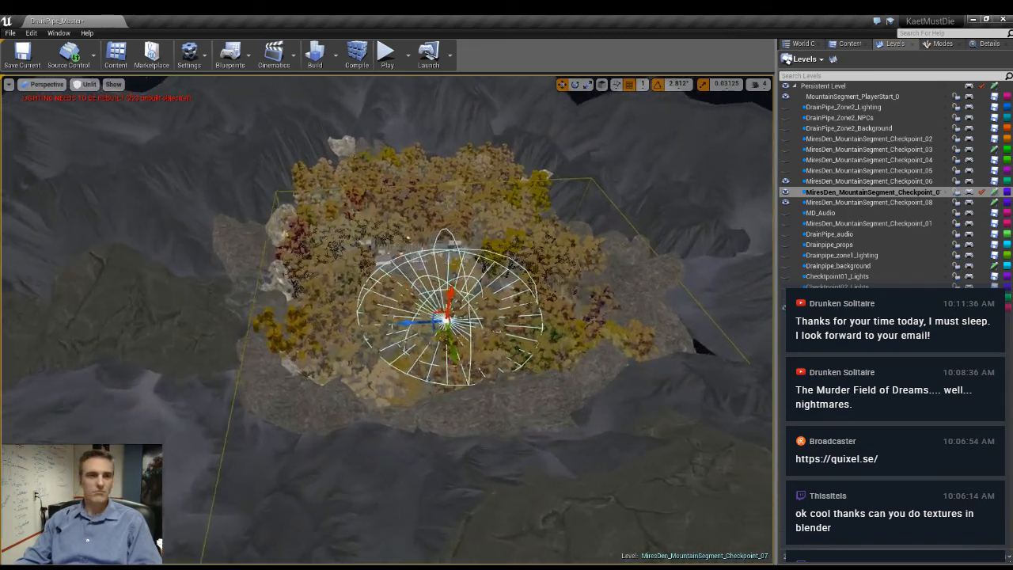
{"action": "right_click_drag", "start_coordinate": [517, 296], "coordinate": [515, 231]}
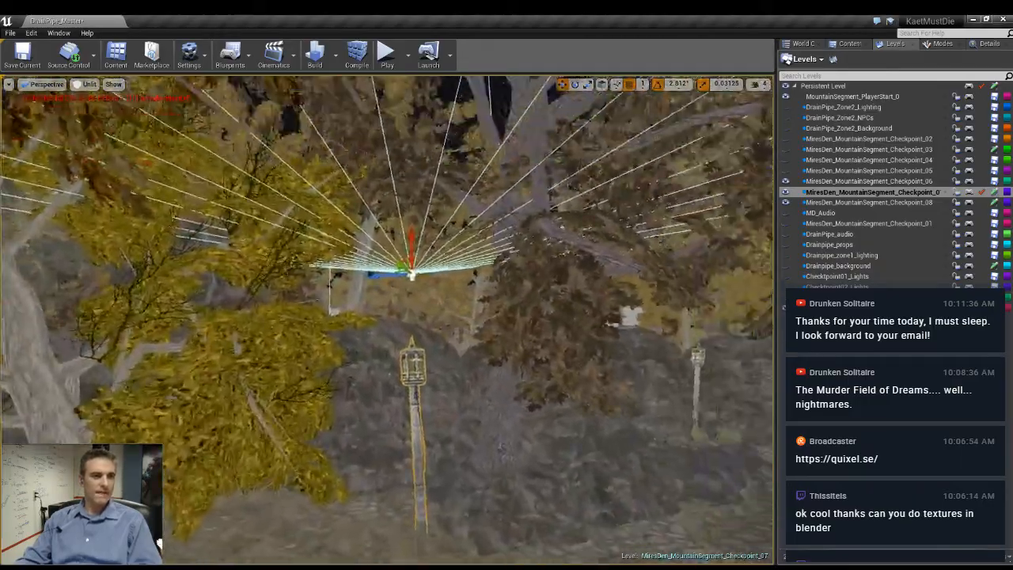
{"action": "key", "text": "w"}
{"action": "right_click_drag", "start_coordinate": [412, 316], "coordinate": [413, 345]}
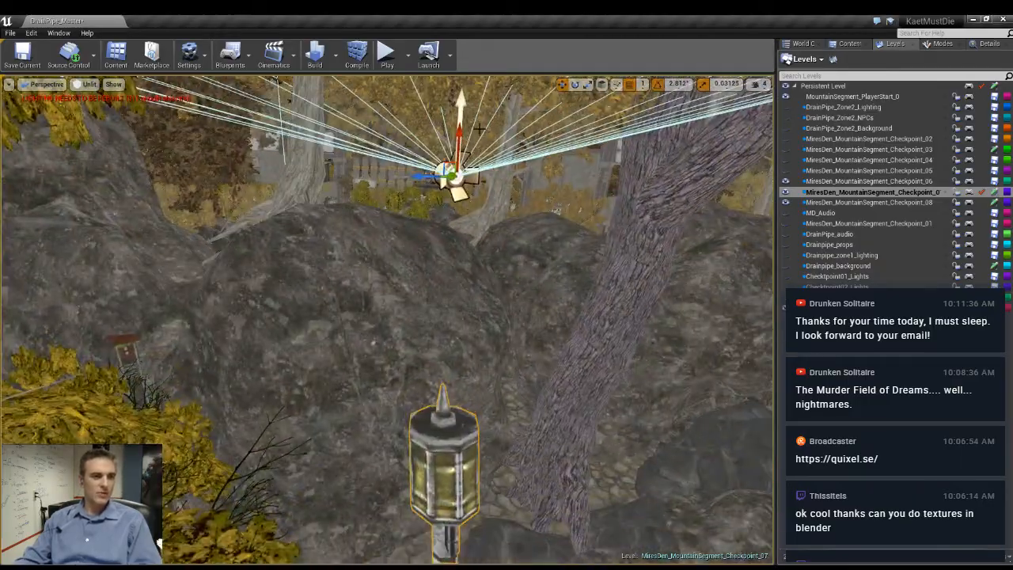
- Select only the spot light, lower it toward the lamp post's head, and compare the lit and unlit views
{"action": "left_click", "coordinate": [455, 144]}
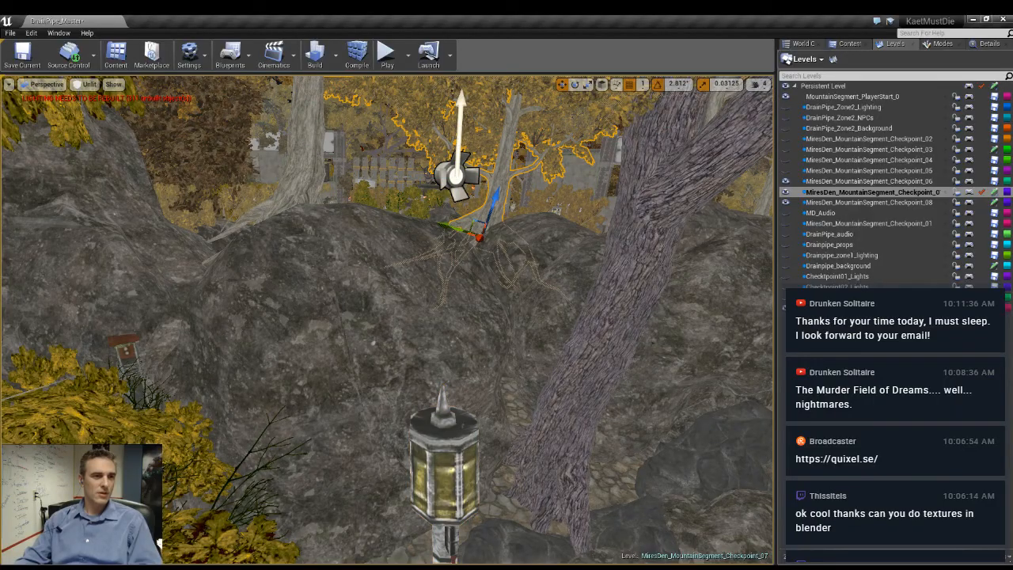
{"action": "left_click", "coordinate": [456, 176]}
{"action": "left_click_drag", "start_coordinate": [460, 149], "coordinate": [506, 380]}
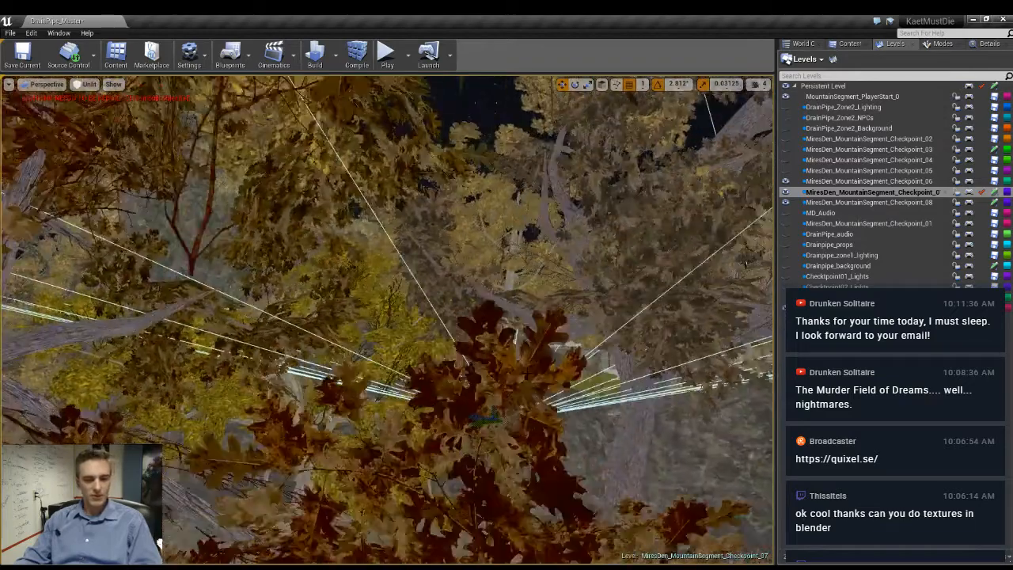
{"action": "key", "text": "alt+4"}
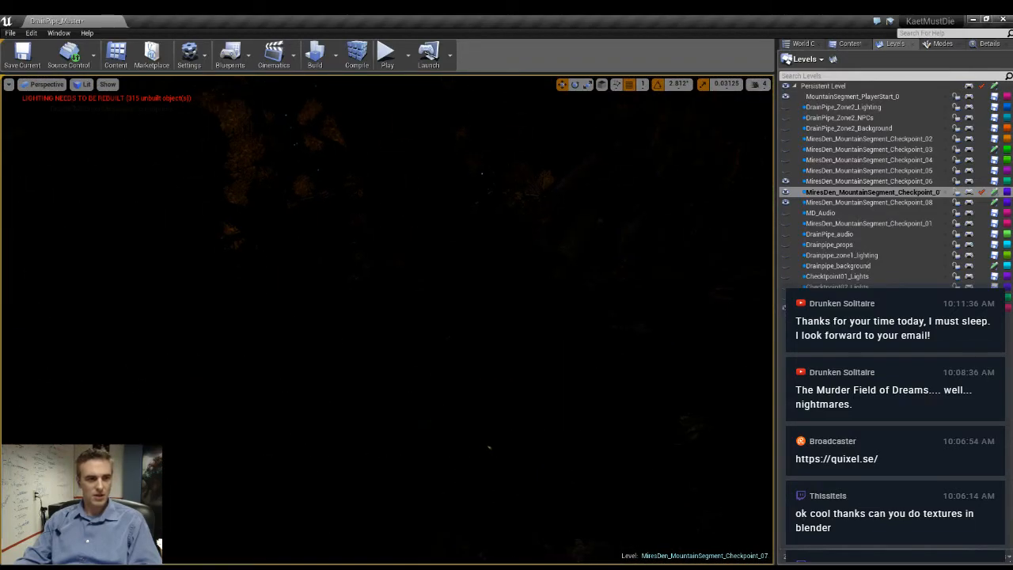
{"action": "right_click_drag", "start_coordinate": [475, 380], "coordinate": [410, 431]}
{"action": "key", "text": "alt+3"}
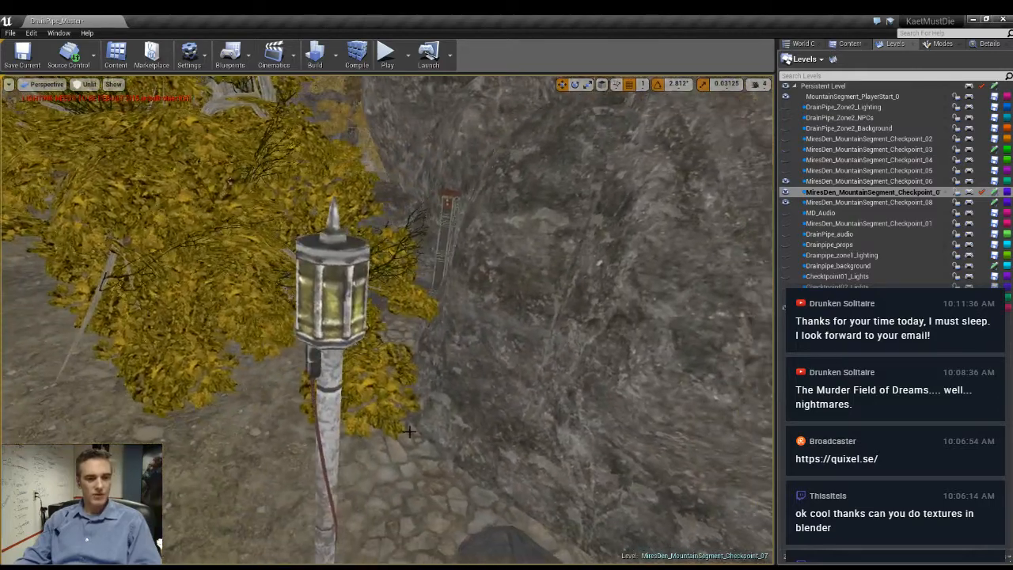
- In lit view, check the lamp post and raise the spot light slightly so it sits just above the lamp head
{"action": "key", "text": "alt+4"}
{"action": "left_click", "coordinate": [332, 304]}
{"action": "right_click_drag", "start_coordinate": [332, 305], "coordinate": [309, 257]}
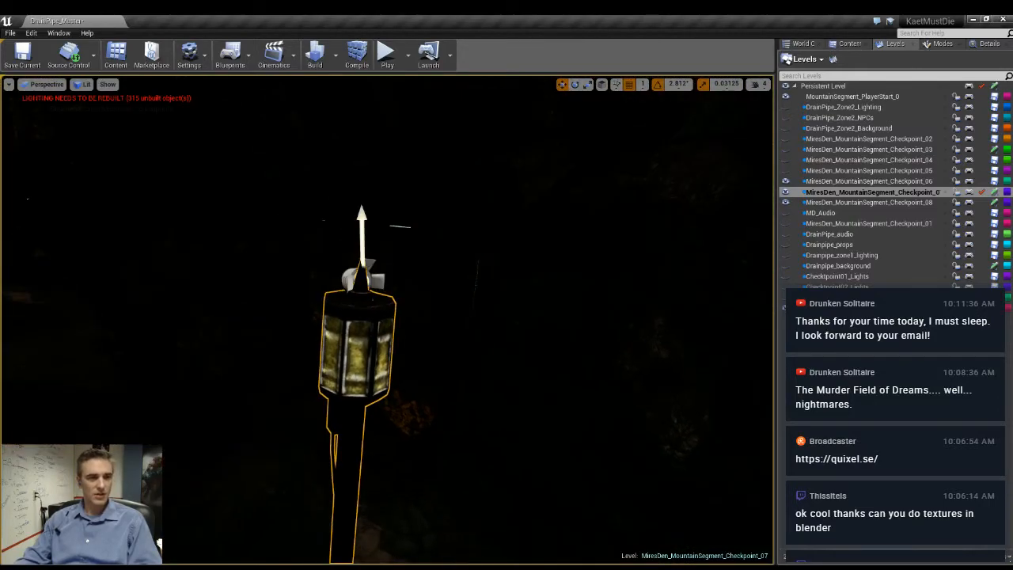
{"action": "right_click_drag", "start_coordinate": [332, 305], "coordinate": [301, 237]}
{"action": "left_click", "coordinate": [381, 357]}
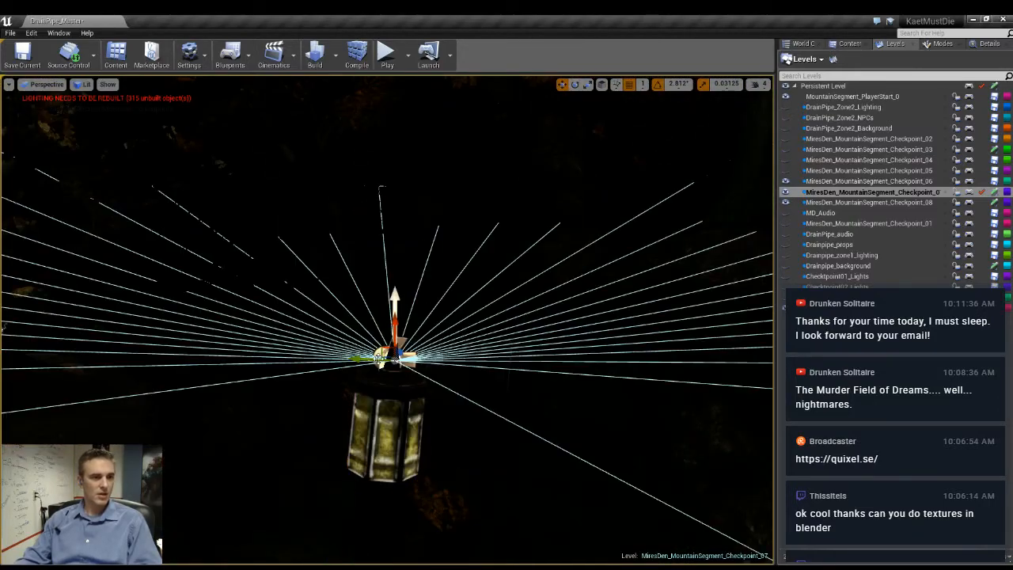
{"action": "left_click_drag", "start_coordinate": [395, 336], "coordinate": [400, 316]}
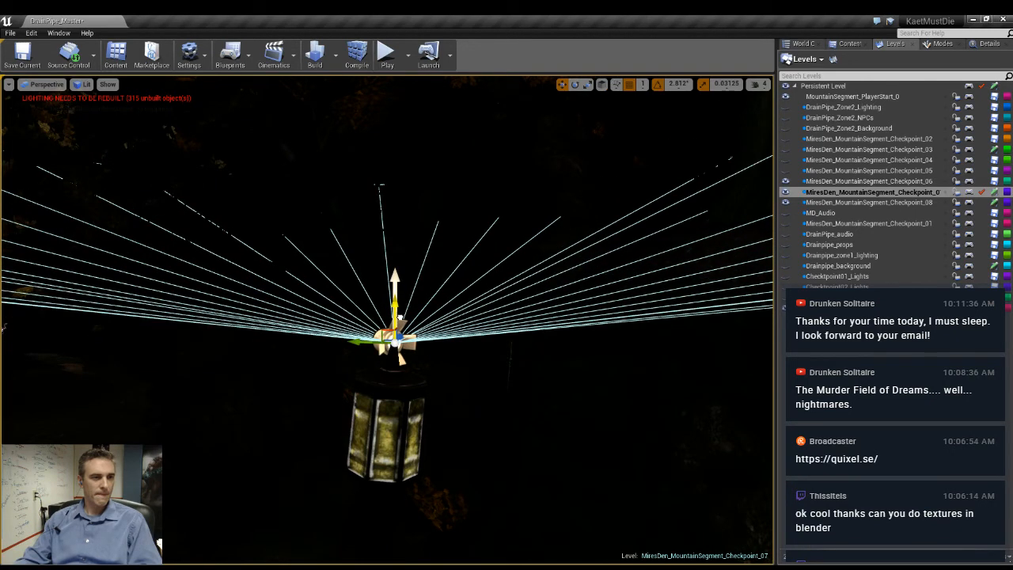
- Set the spot light's outer cone angle to about 71.3 and its intensity to 1.0
{"action": "left_click", "coordinate": [986, 44]}
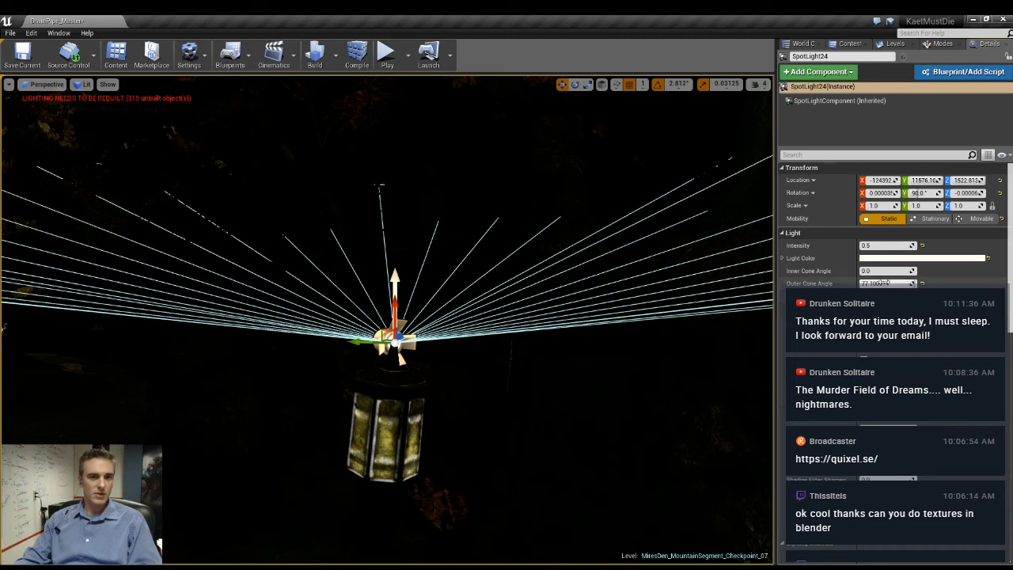
{"action": "left_click_drag", "start_coordinate": [883, 283], "coordinate": [899, 283]}
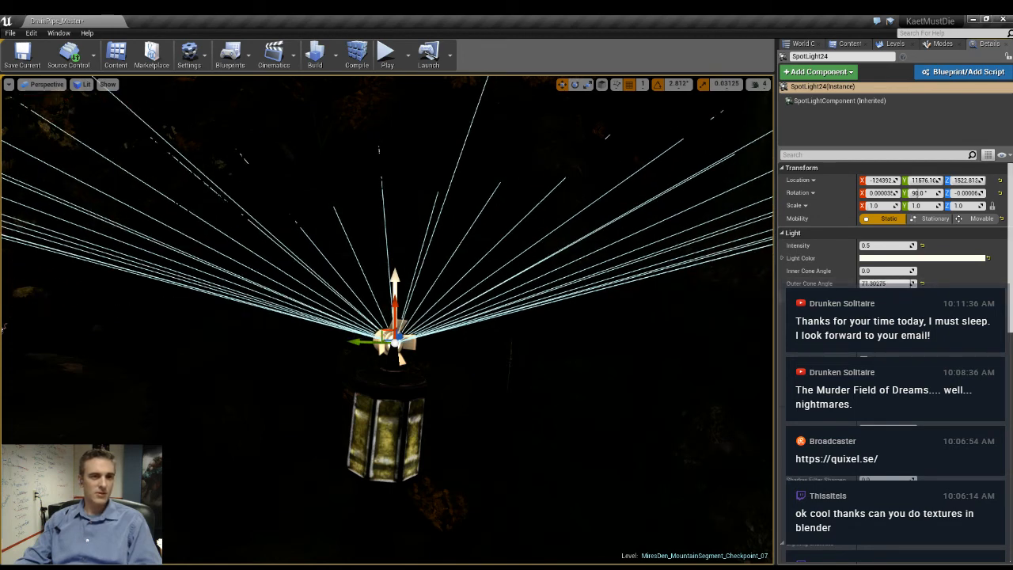
{"action": "left_click", "coordinate": [868, 247]}
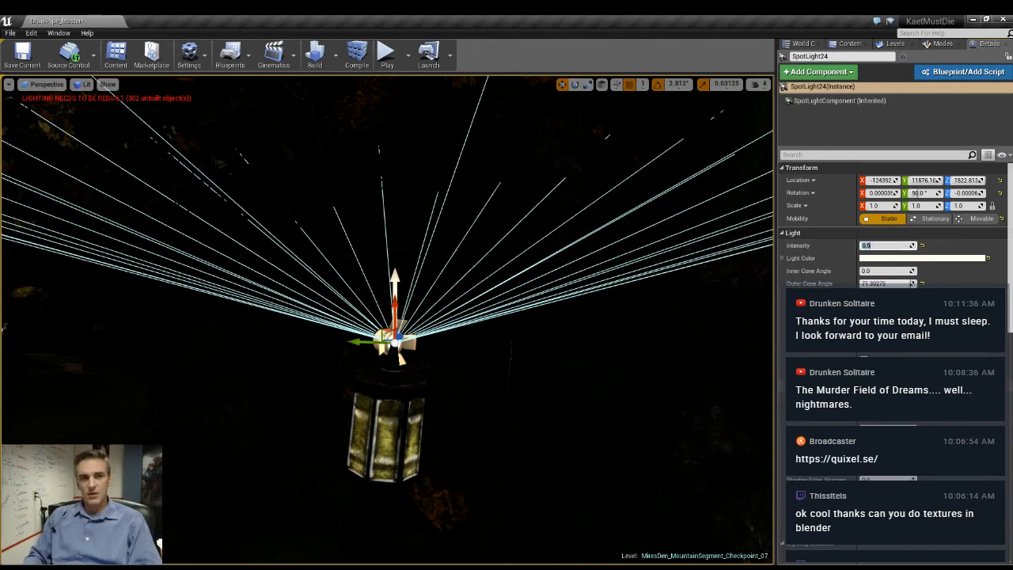
{"action": "right_click_drag", "start_coordinate": [388, 317], "coordinate": [358, 320]}
{"action": "key", "text": "g"}
{"action": "key", "text": "g"}
- Select the lamp post's point light component and set its intensity to 0.3
{"action": "left_click", "coordinate": [374, 229]}
{"action": "right_click_drag", "start_coordinate": [374, 230], "coordinate": [300, 309]}
{"action": "left_click", "coordinate": [827, 109]}
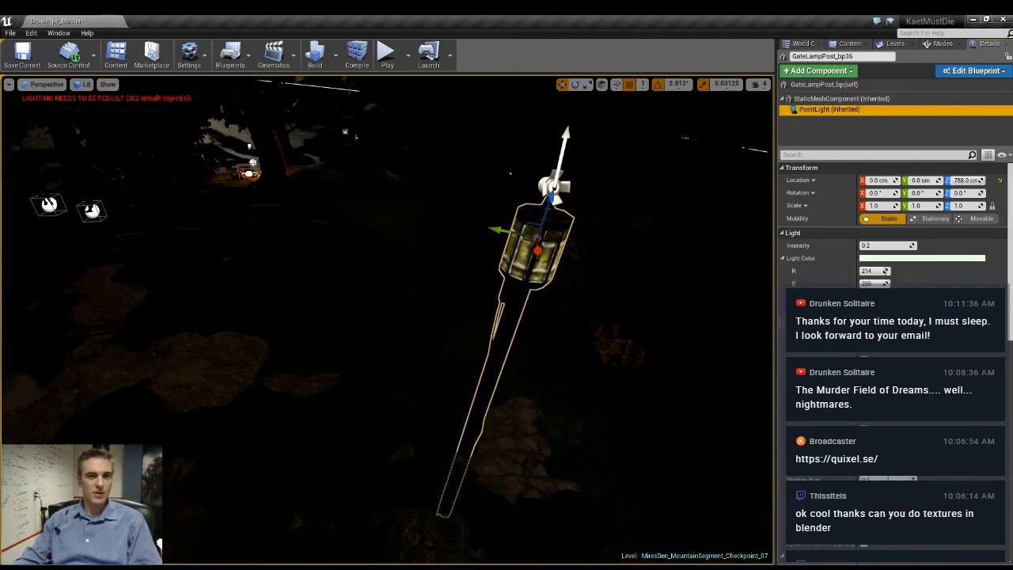
{"action": "left_click", "coordinate": [880, 246]}
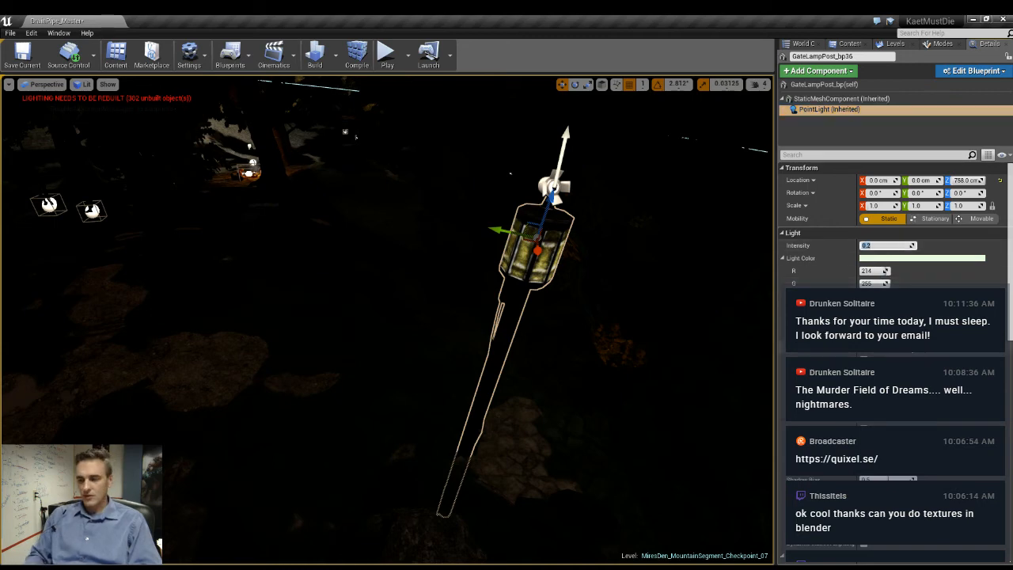
{"action": "key", "text": "Return"}
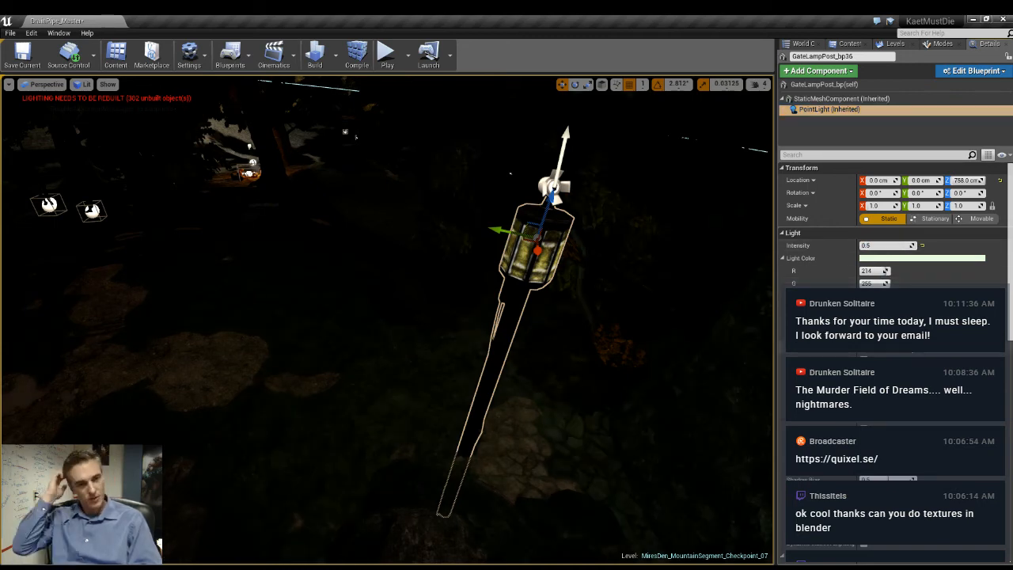
{"action": "left_click", "coordinate": [879, 245]}
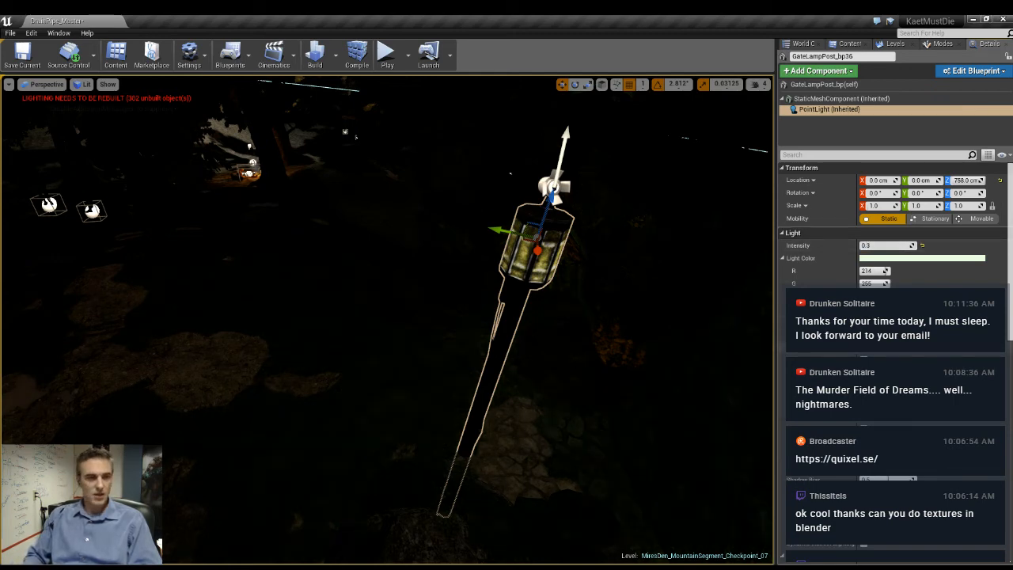
- Select the gate lamp post together with the spot light above it
{"action": "right_click_drag", "start_coordinate": [388, 320], "coordinate": [374, 342]}
{"action": "left_click", "coordinate": [511, 269]}
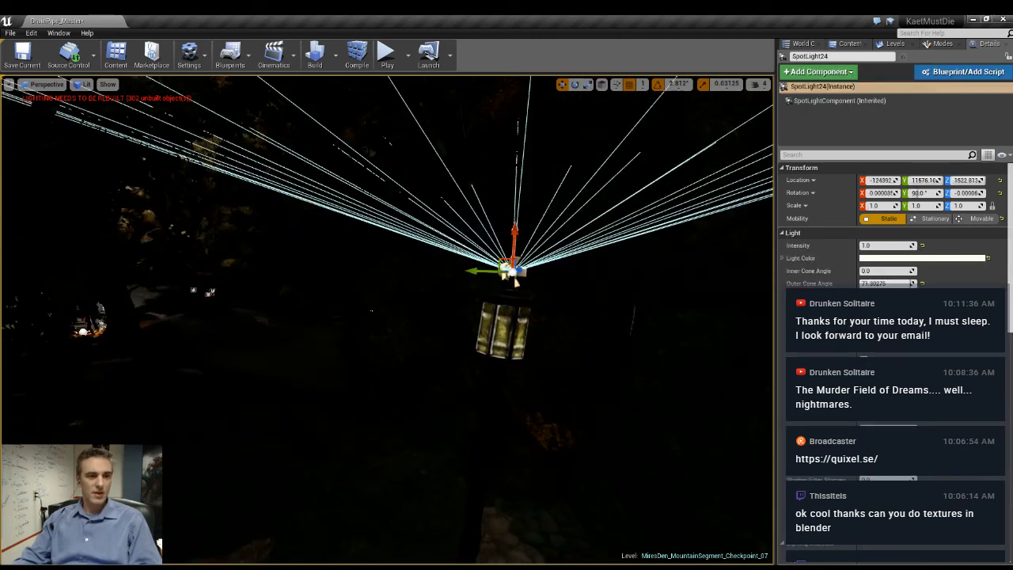
{"action": "right_click_drag", "start_coordinate": [434, 377], "coordinate": [434, 399]}
{"action": "left_click", "coordinate": [500, 277]}
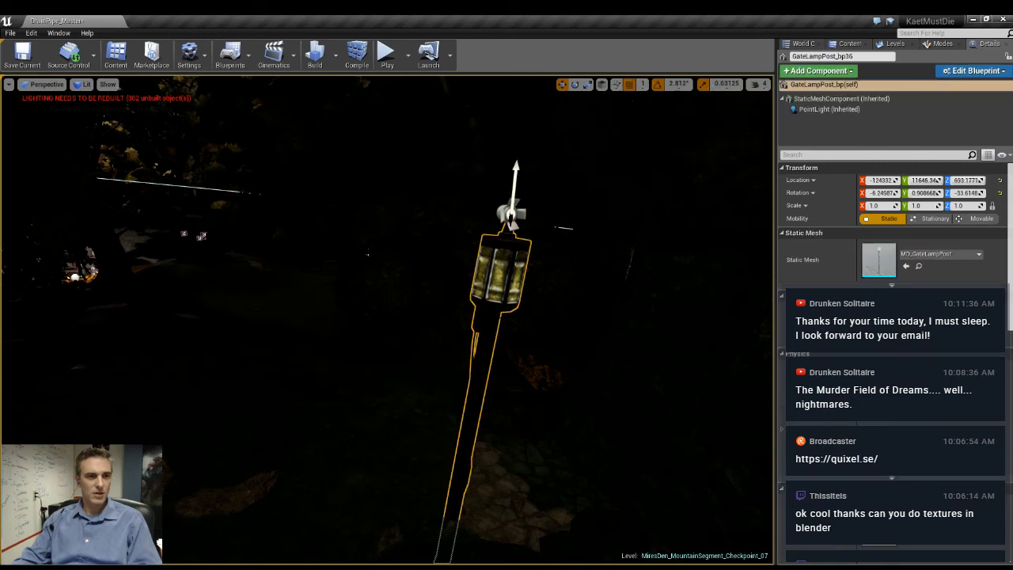
{"action": "left_click", "coordinate": [511, 213]}
{"action": "left_click", "coordinate": [507, 261], "text": "ctrl"}
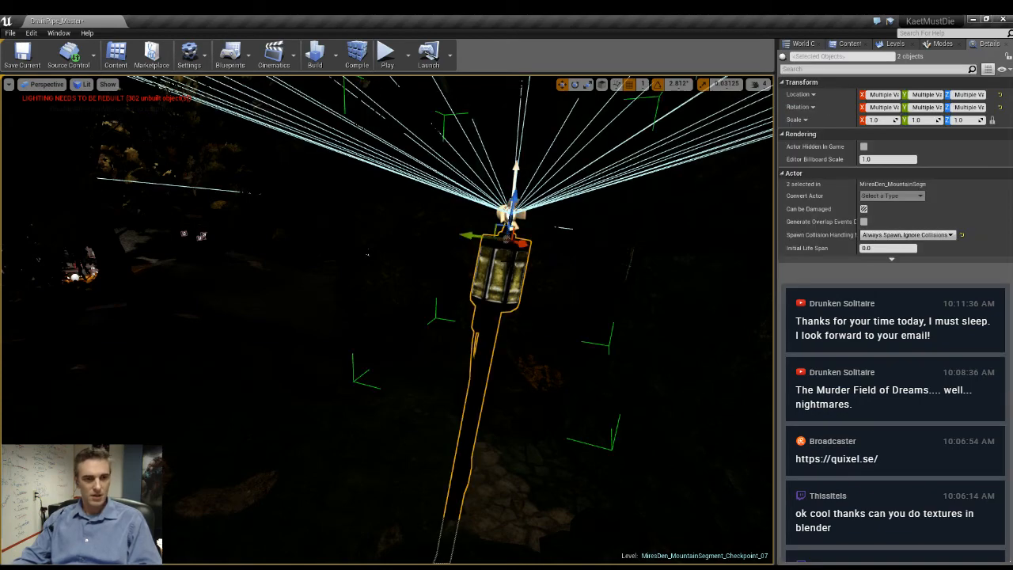
{"action": "right_click_drag", "start_coordinate": [506, 261], "coordinate": [584, 198]}
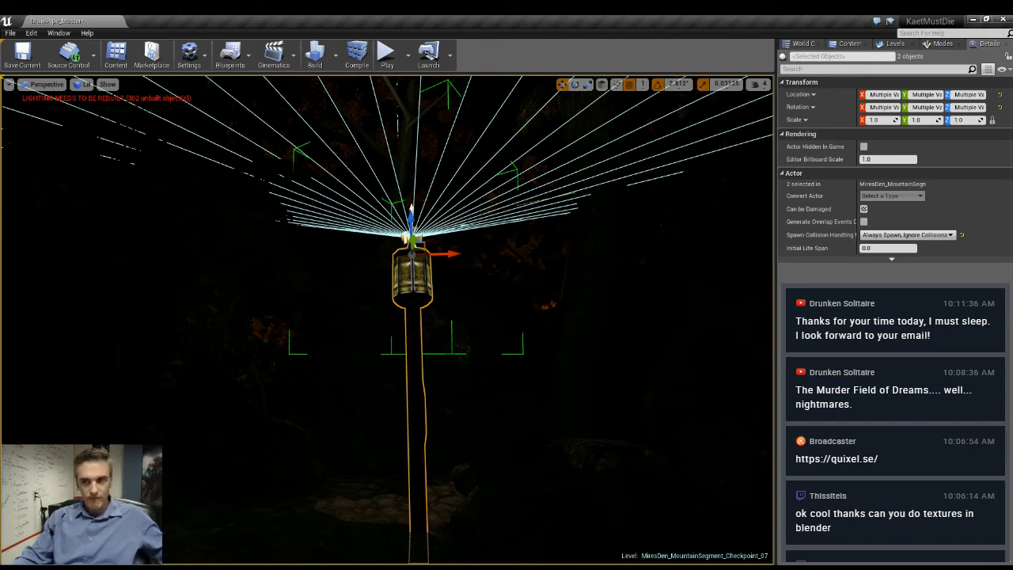
- Adjust the height of the lamp post and spot light pair over the stone path, checking lit and unlit views
{"action": "right_click_drag", "start_coordinate": [388, 317], "coordinate": [400, 381]}
{"action": "key", "text": "alt+3"}
{"action": "key", "text": "alt+4"}
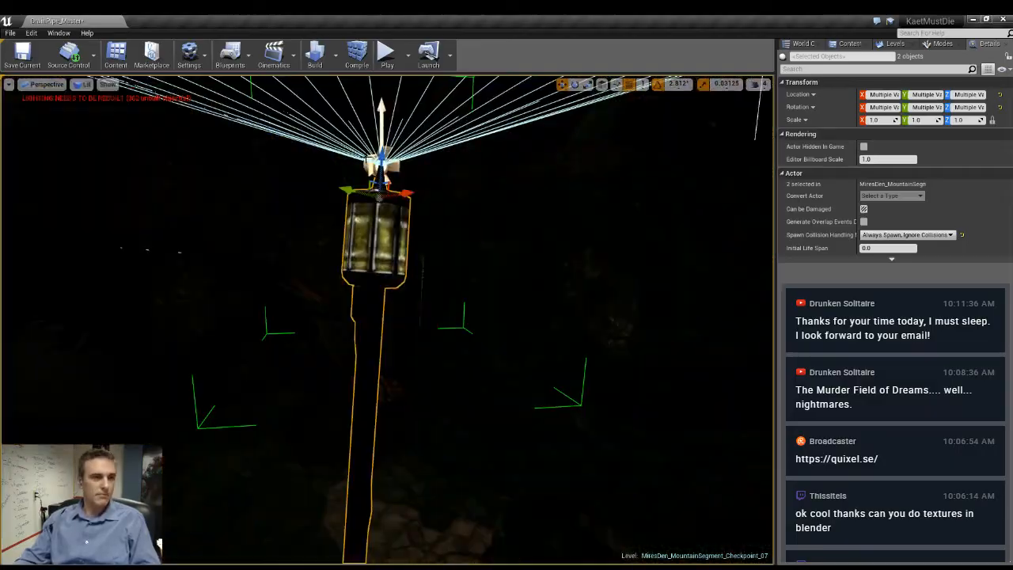
{"action": "left_click_drag", "start_coordinate": [382, 157], "coordinate": [383, 432]}
{"action": "right_click_drag", "start_coordinate": [382, 431], "coordinate": [477, 405]}
{"action": "left_click_drag", "start_coordinate": [478, 404], "coordinate": [494, 277]}
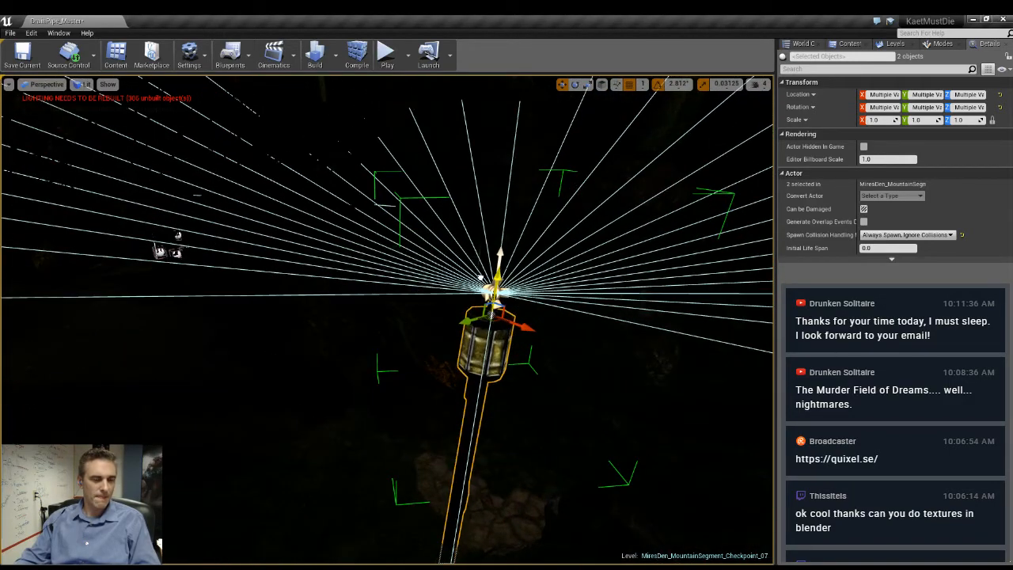
{"action": "right_click_drag", "start_coordinate": [494, 277], "coordinate": [443, 255]}
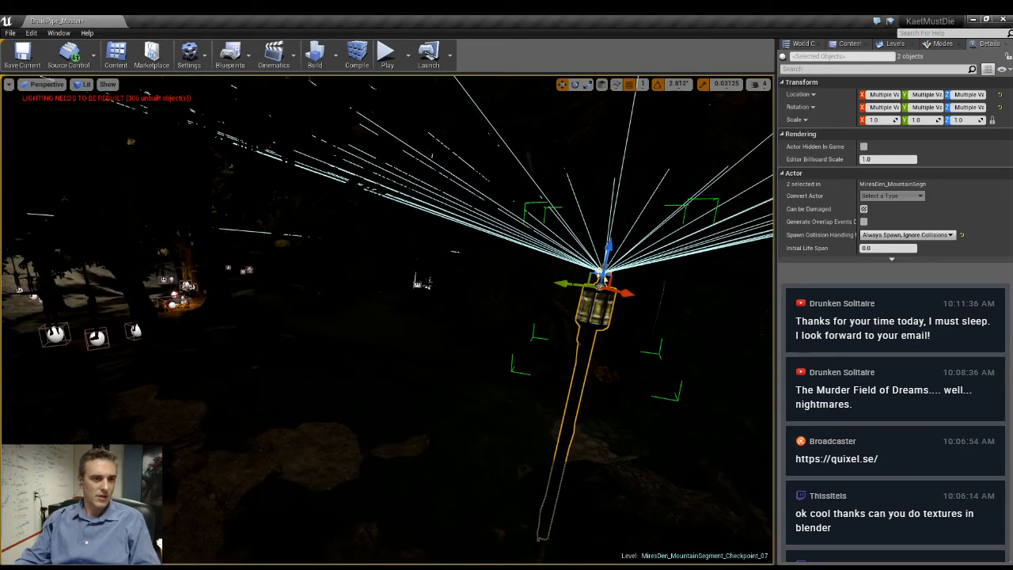
- Place a copy of the lamp post and its spot light in the forest beside the campfire
{"action": "right_click_drag", "start_coordinate": [601, 287], "coordinate": [513, 338]}
{"action": "left_click_drag", "start_coordinate": [513, 339], "coordinate": [77, 163]}
{"action": "key", "text": "f"}
{"action": "right_click_drag", "start_coordinate": [388, 320], "coordinate": [437, 385]}
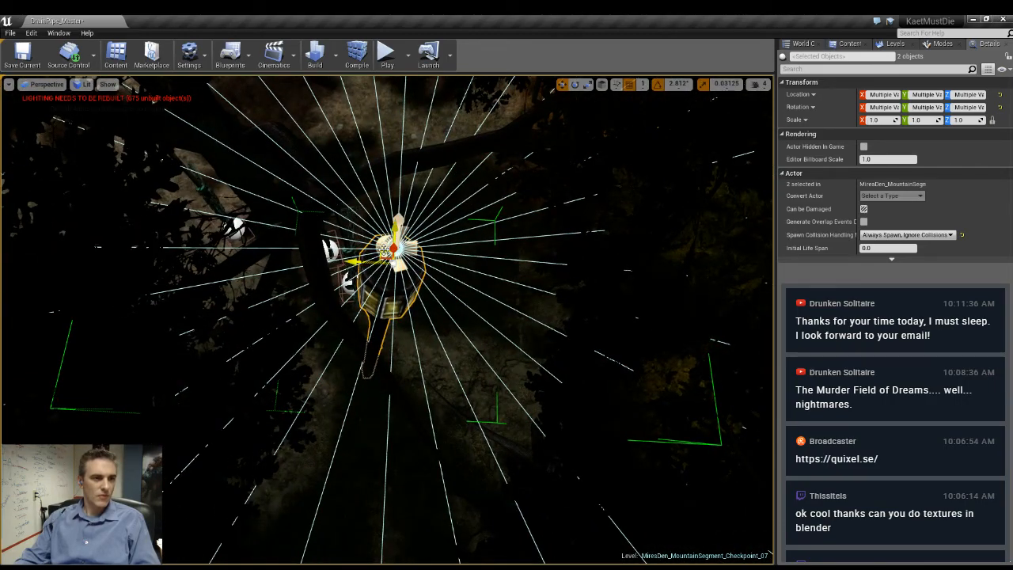
{"action": "left_click_drag", "start_coordinate": [384, 250], "coordinate": [642, 99]}
{"action": "right_click_drag", "start_coordinate": [641, 99], "coordinate": [760, 40]}
{"action": "key", "text": "f"}
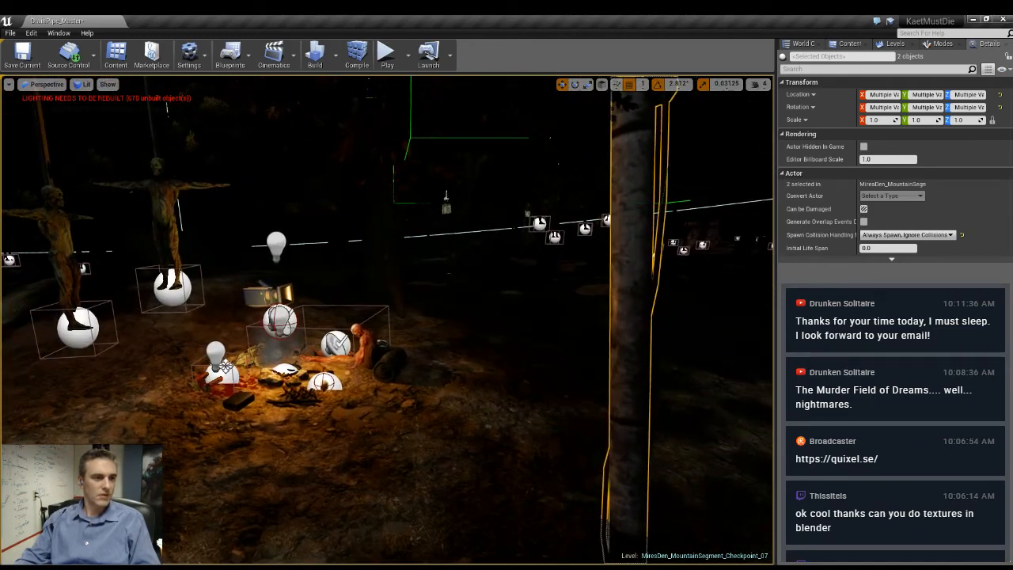
- Examine the lamp post, campfire and surrounding forest lighting from several viewpoints with the editor icons hidden
{"action": "right_click_drag", "start_coordinate": [388, 319], "coordinate": [404, 333]}
{"action": "key", "text": "w"}
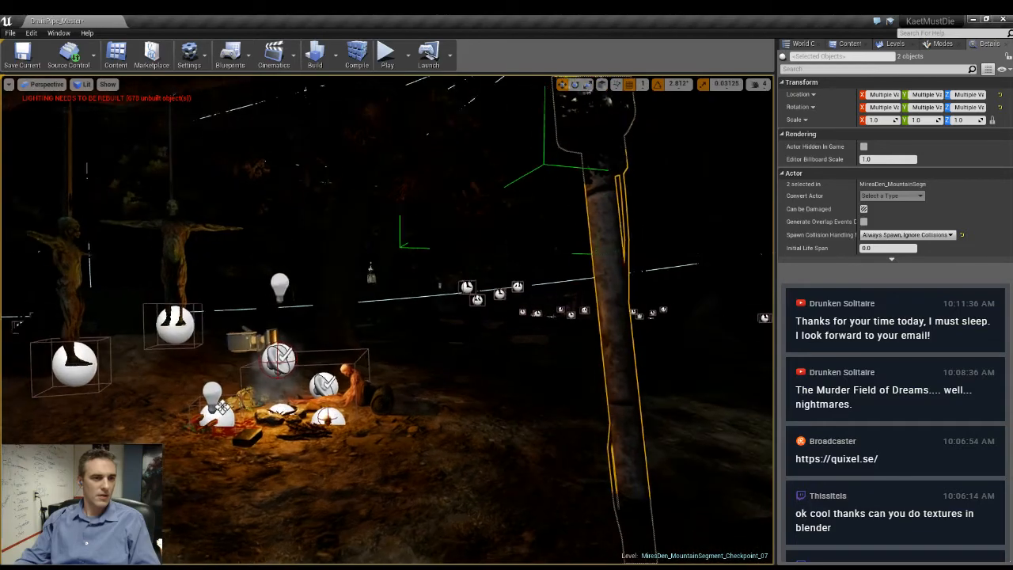
{"action": "key", "text": "s"}
{"action": "right_click_drag", "start_coordinate": [212, 407], "coordinate": [163, 375]}
{"action": "key", "text": "s"}
{"action": "key", "text": "d"}
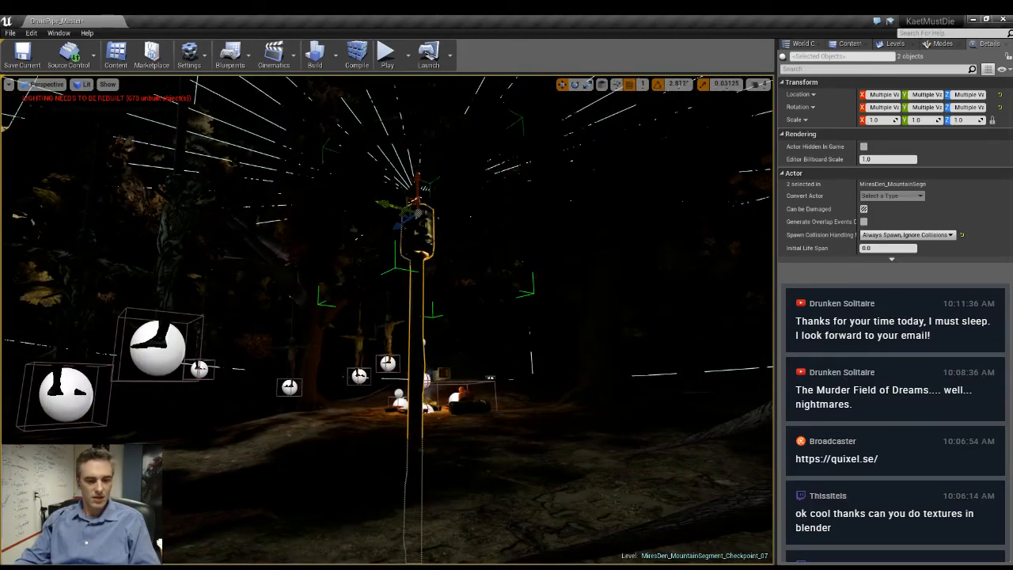
{"action": "key", "text": "g"}
{"action": "key", "text": "w"}
{"action": "mouse_move", "coordinate": [388, 320]}
{"action": "right_mouse_down"}
{"action": "mouse_move", "coordinate": [376, 336]}
{"action": "mouse_move", "coordinate": [166, 323]}
{"action": "mouse_move", "coordinate": [308, 305]}
{"action": "mouse_move", "coordinate": [309, 295]}
{"action": "mouse_move", "coordinate": [301, 317]}
{"action": "mouse_move", "coordinate": [246, 336]}
{"action": "mouse_move", "coordinate": [388, 323]}
{"action": "mouse_move", "coordinate": [396, 309]}
{"action": "mouse_move", "coordinate": [328, 328]}
{"action": "mouse_move", "coordinate": [404, 309]}
{"action": "right_mouse_up"}
{"action": "key", "text": "d"}
{"action": "key", "text": "w"}
{"action": "key", "text": "d"}
{"action": "key", "text": "w"}
{"action": "key", "text": "w"}
{"action": "key", "text": "w"}
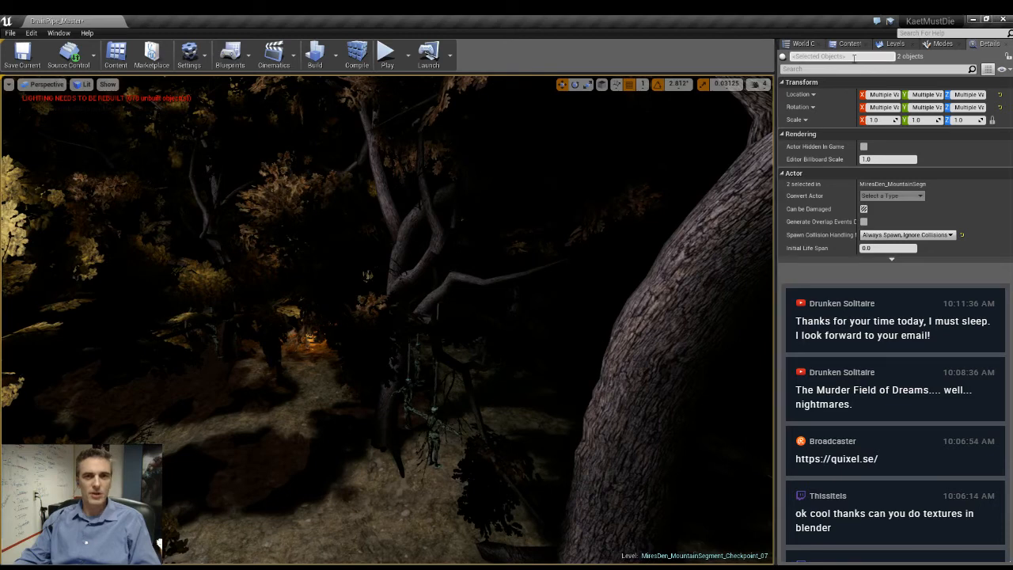
- Show the levels list, build the lighting for the forest area, and close the Swarm Agent window
{"action": "left_click", "coordinate": [895, 44]}
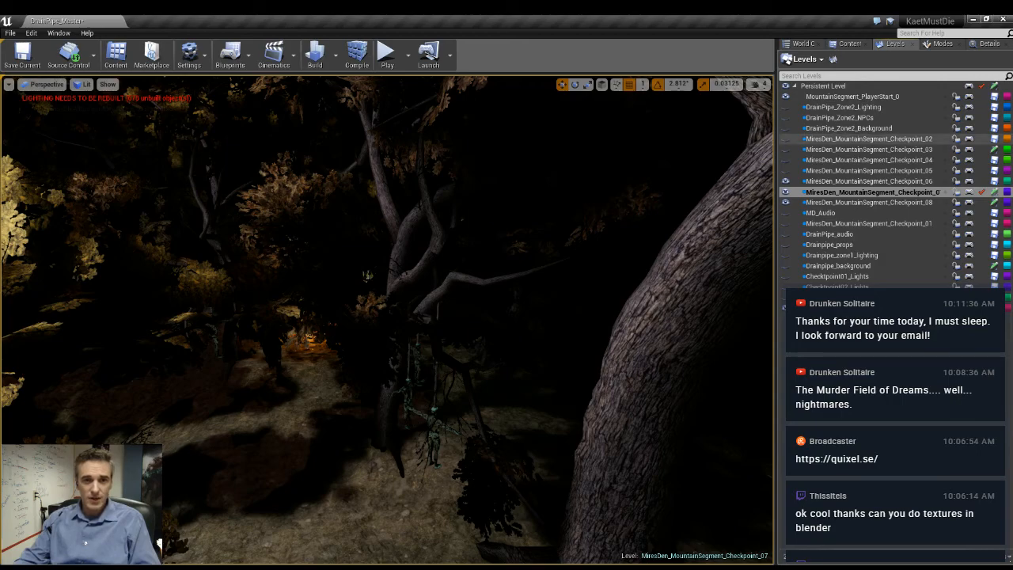
{"action": "right_click_drag", "start_coordinate": [507, 293], "coordinate": [572, 282]}
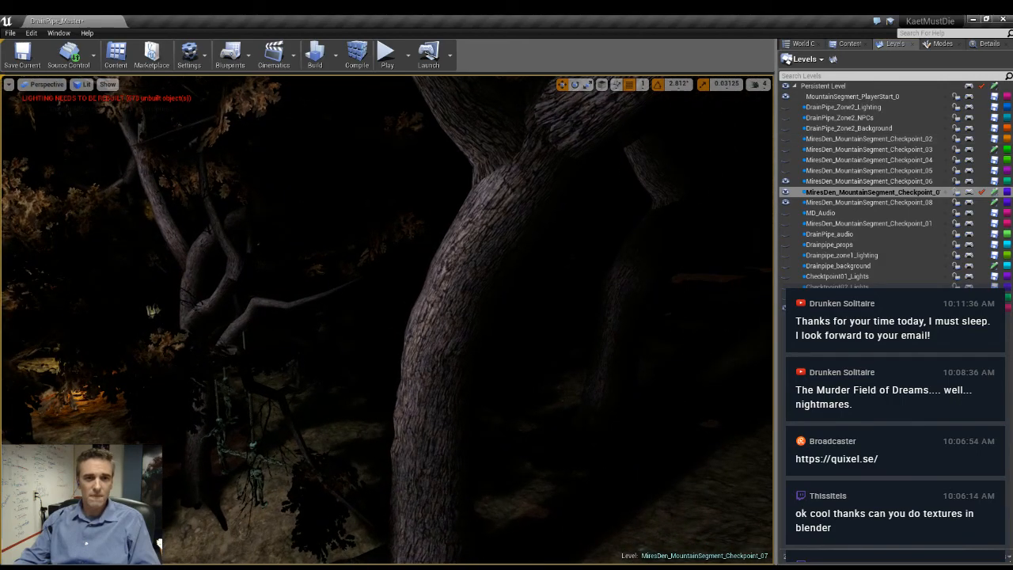
{"action": "right_click_drag", "start_coordinate": [388, 320], "coordinate": [340, 346]}
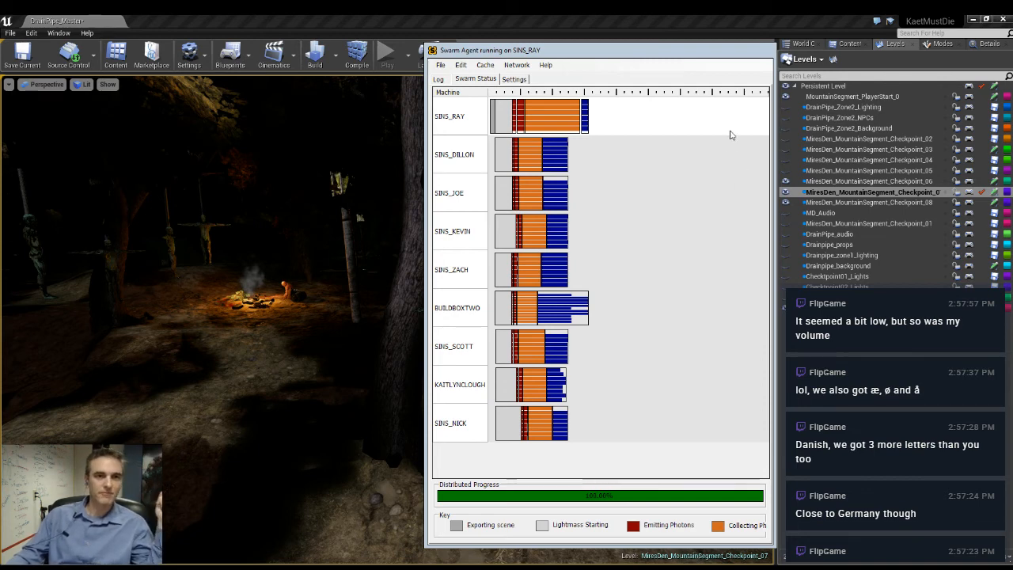
{"action": "left_click", "coordinate": [765, 51]}
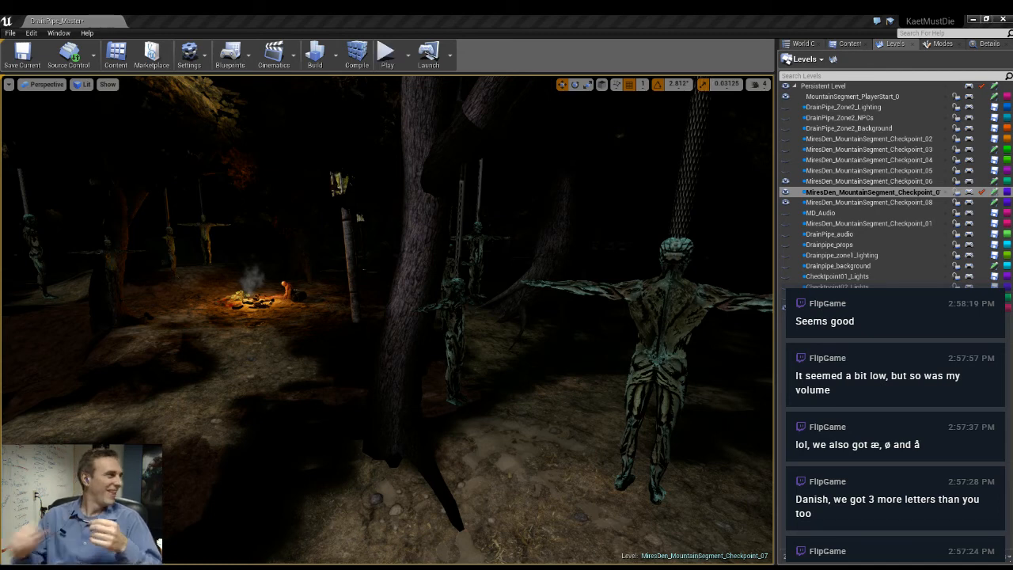
- Toggle the Persistent Level's visibility and inspect the rebuilt lighting around the campfire and lamp posts
{"action": "left_click", "coordinate": [785, 85]}
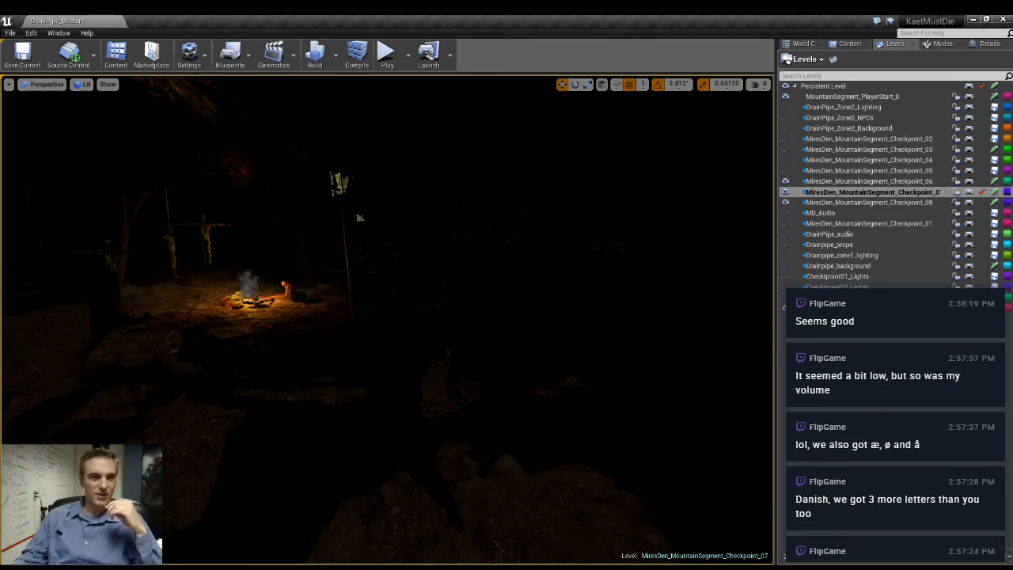
{"action": "right_click_drag", "start_coordinate": [388, 316], "coordinate": [484, 318]}
{"action": "key", "text": "w"}
{"action": "key", "text": "w"}
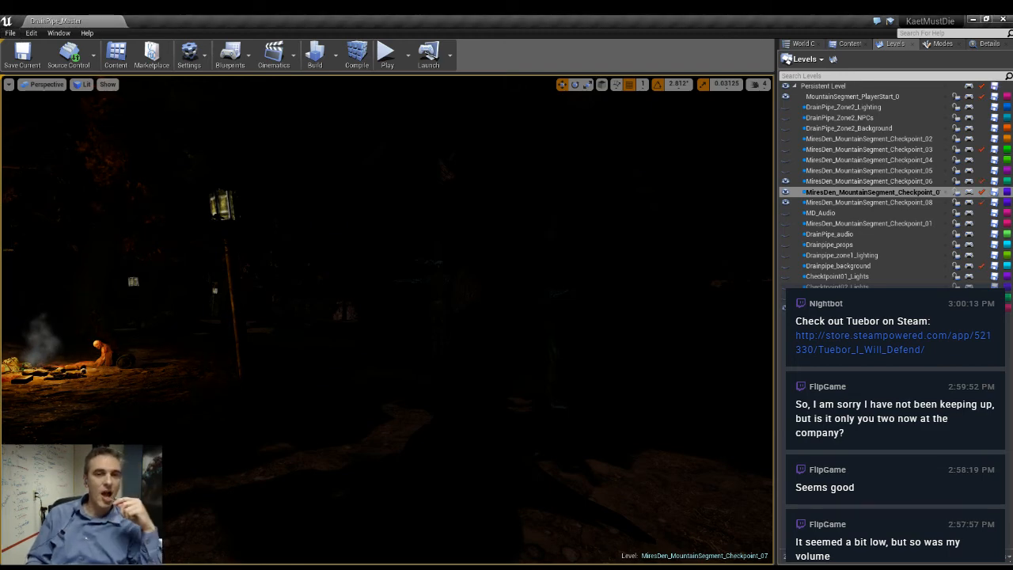
- Examine the rebuilt lighting along the forest path, lamp posts and pumpkin lanterns from several viewpoints
{"action": "right_click_drag", "start_coordinate": [388, 316], "coordinate": [641, 415]}
{"action": "key", "text": "s"}
{"action": "key", "text": "w"}
{"action": "key", "text": "s"}
{"action": "key", "text": "w"}
{"action": "key", "text": "w"}
{"action": "key", "text": "w"}
{"action": "key", "text": "w"}
{"action": "key", "text": "w"}
{"action": "key", "text": "w"}
{"action": "key", "text": "s"}
{"action": "key", "text": "w"}
{"action": "key", "text": "w"}
{"action": "key", "text": "w"}
{"action": "key", "text": "w"}
{"action": "key", "text": "w"}
{"action": "key", "text": "w"}
{"action": "key", "text": "w"}
{"action": "key", "text": "w"}
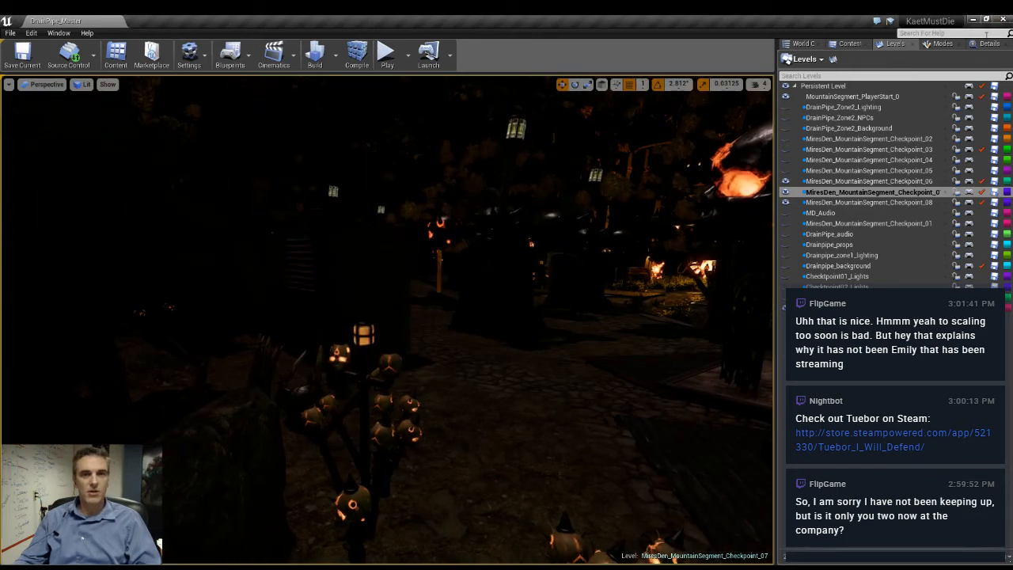
- Select the DirectionalLight in the scene and set its intensity to 1.0
{"action": "left_click", "coordinate": [982, 48]}
{"action": "right_click_drag", "start_coordinate": [697, 261], "coordinate": [713, 166]}
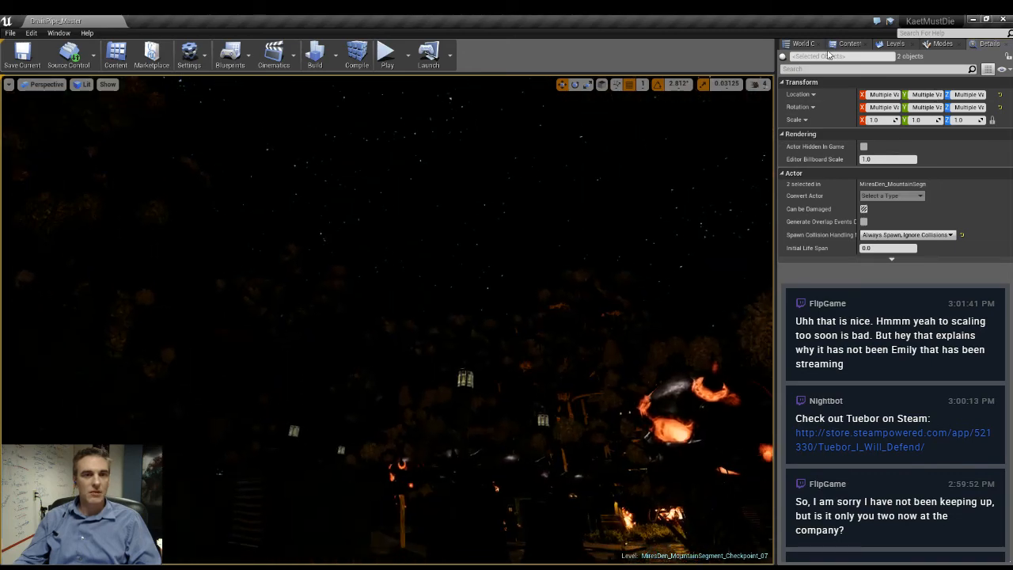
{"action": "left_click", "coordinate": [845, 44]}
{"action": "left_click", "coordinate": [803, 44]}
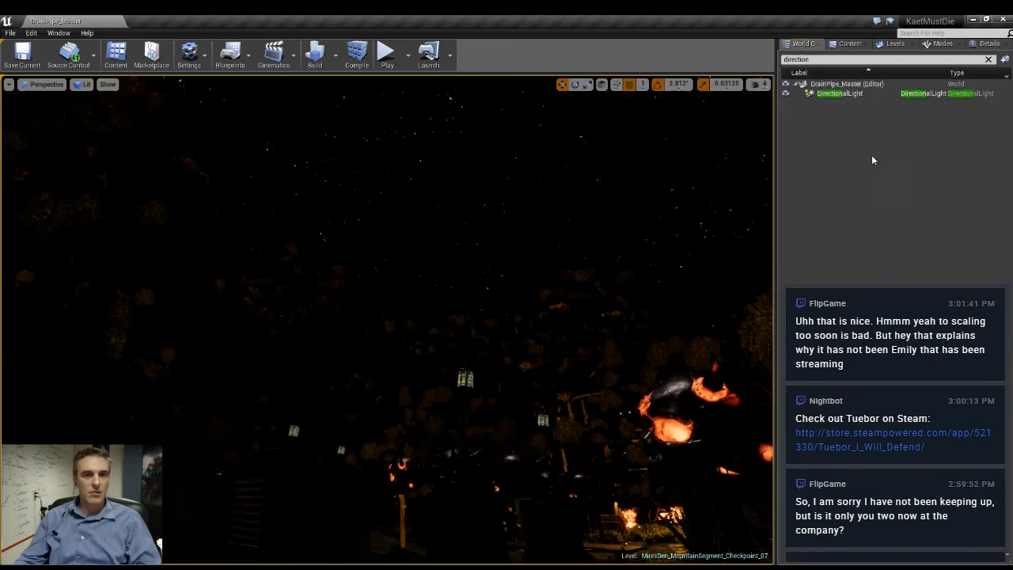
{"action": "left_click", "coordinate": [846, 94]}
{"action": "left_click", "coordinate": [984, 45]}
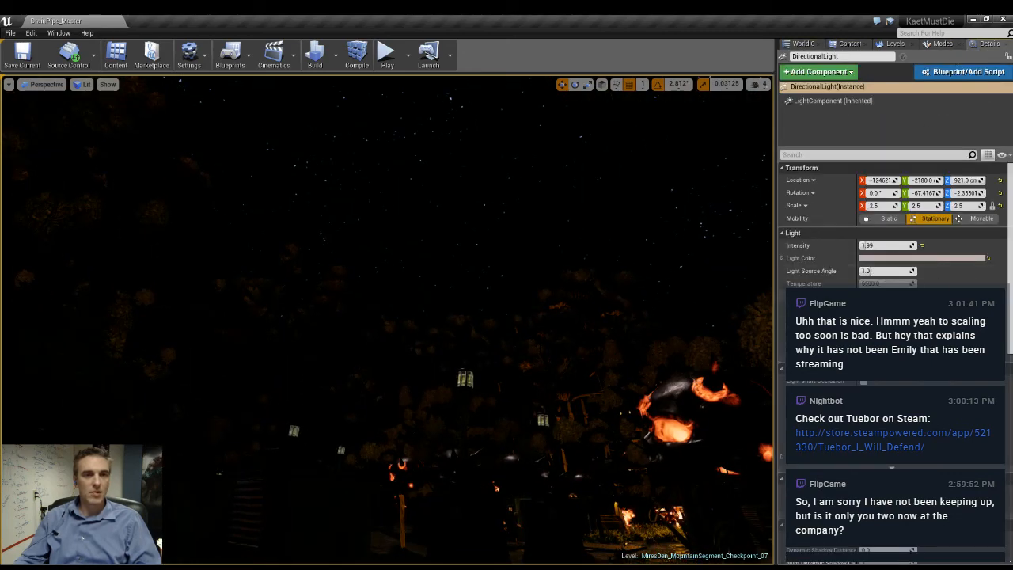
{"action": "left_click", "coordinate": [897, 246]}
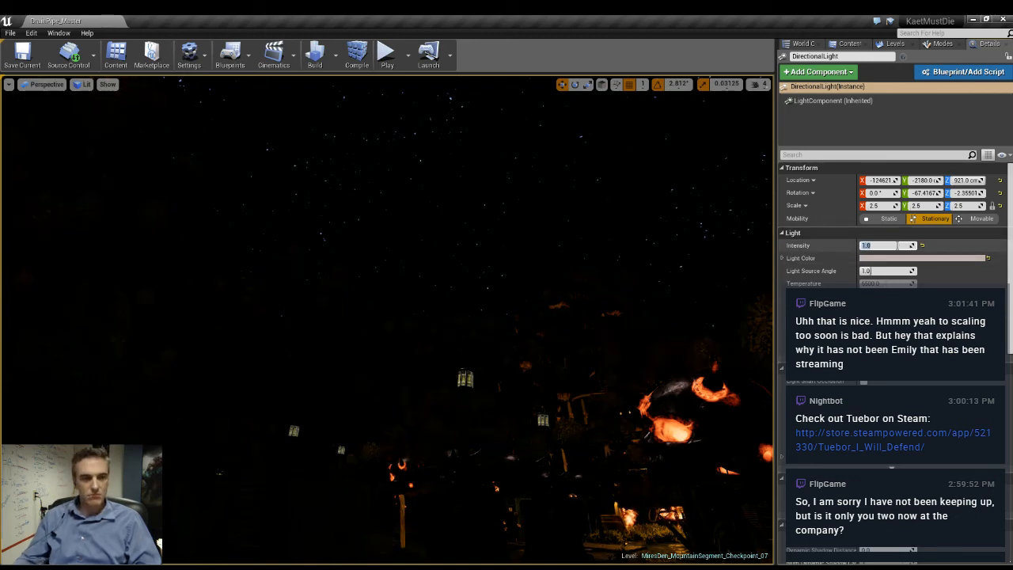
{"action": "type", "text": "1"}
{"action": "key", "text": "Return"}
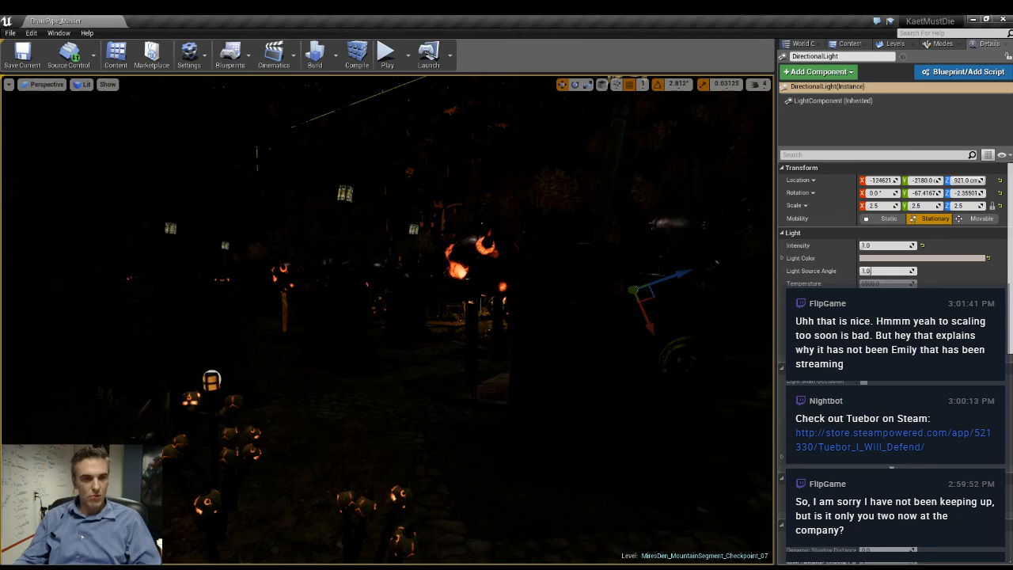
- Inspect the dimmed moonlight along the path, shed and gate lamp post with the editor icons hidden
{"action": "key", "text": "g"}
{"action": "key", "text": "w"}
{"action": "right_click_drag", "start_coordinate": [475, 317], "coordinate": [594, 273]}
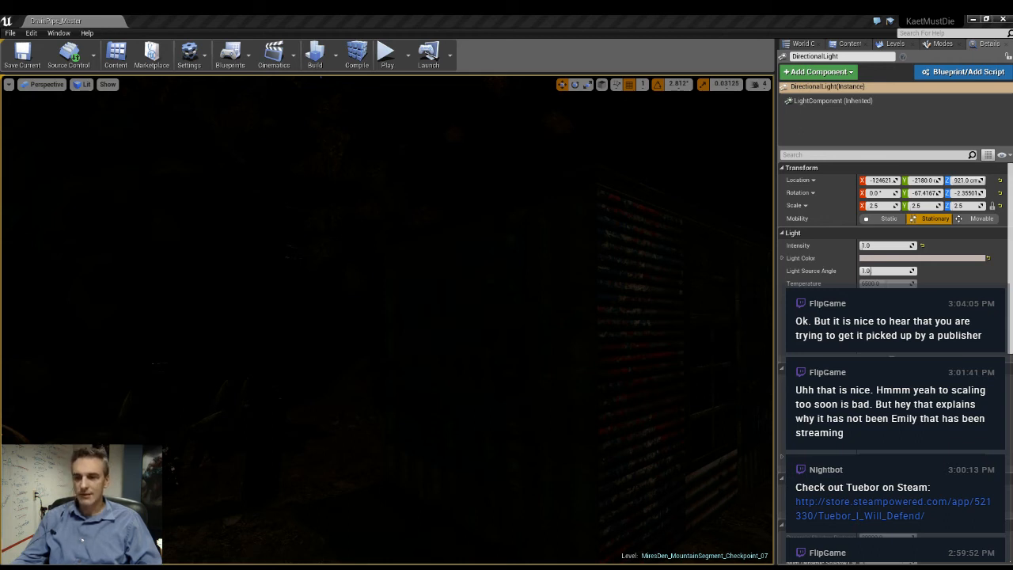
{"action": "right_click_drag", "start_coordinate": [486, 337], "coordinate": [861, 329]}
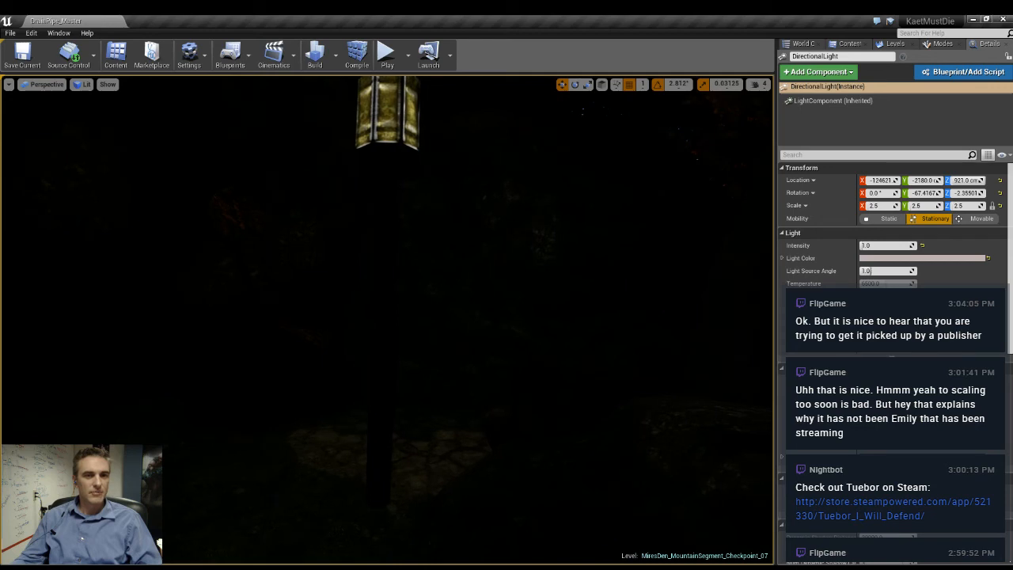
- Ungroup the nearby gate lamp post from its spot light and select the spot light alone
{"action": "left_click", "coordinate": [388, 121]}
{"action": "right_click_drag", "start_coordinate": [388, 121], "coordinate": [384, 76]}
{"action": "key", "text": "f"}
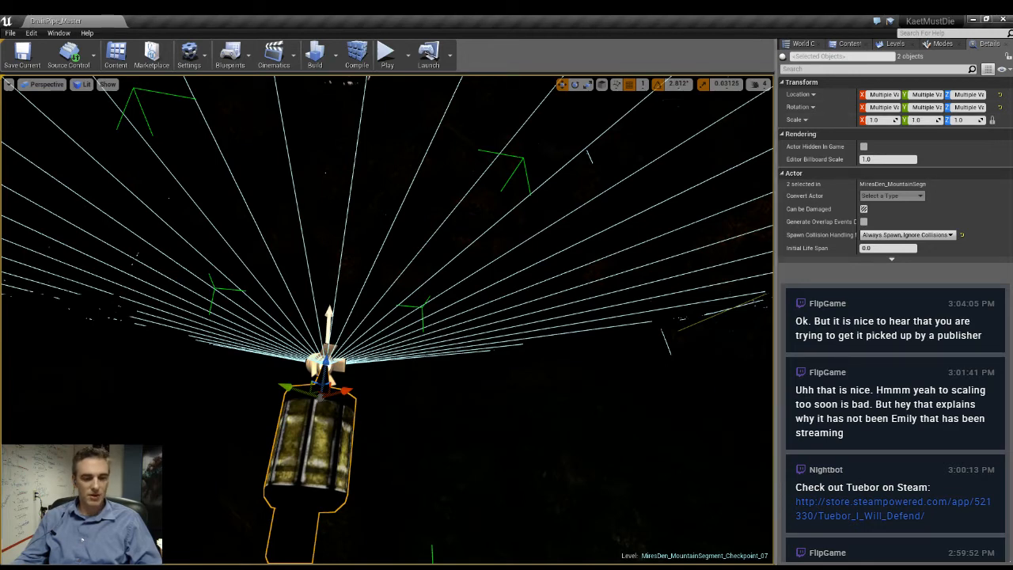
{"action": "key", "text": "shift+g"}
{"action": "left_click", "coordinate": [317, 357]}
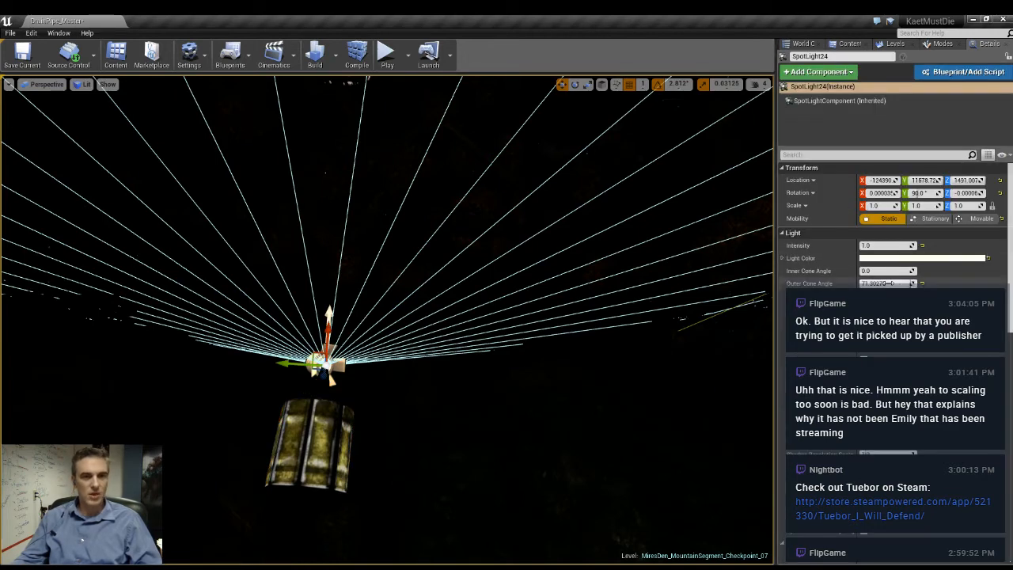
- Try intensities of 2 and 5000 on the spot light above the gate lamp post
{"action": "left_click", "coordinate": [884, 245]}
{"action": "type", "text": "2"}
{"action": "key", "text": "Return"}
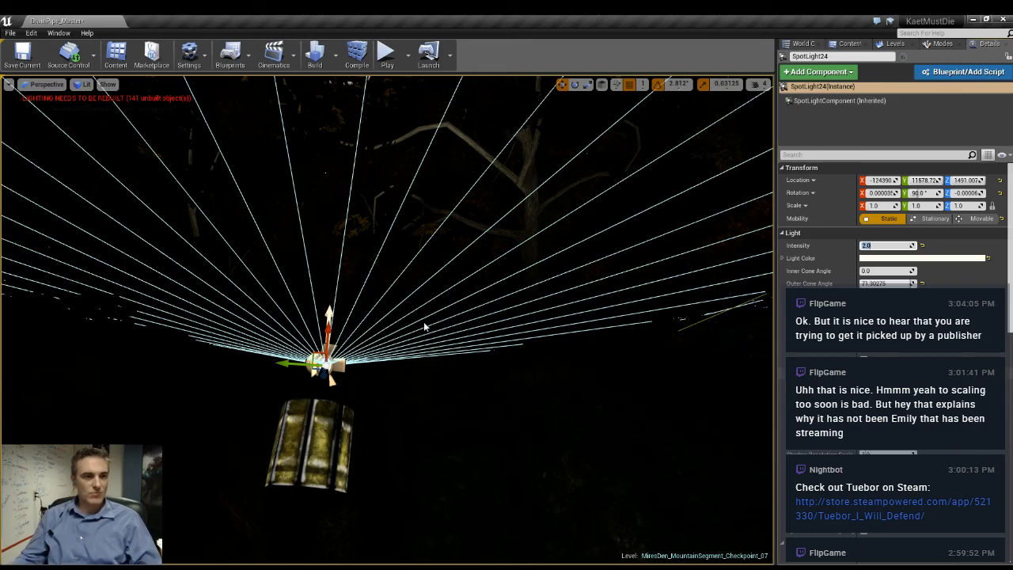
{"action": "right_click_drag", "start_coordinate": [425, 327], "coordinate": [405, 229]}
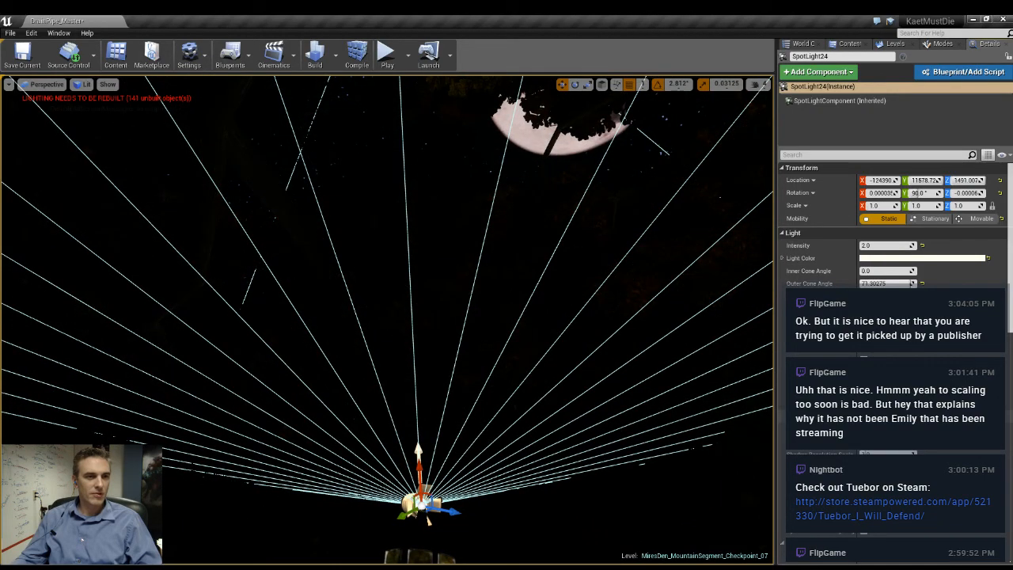
{"action": "left_click", "coordinate": [897, 245]}
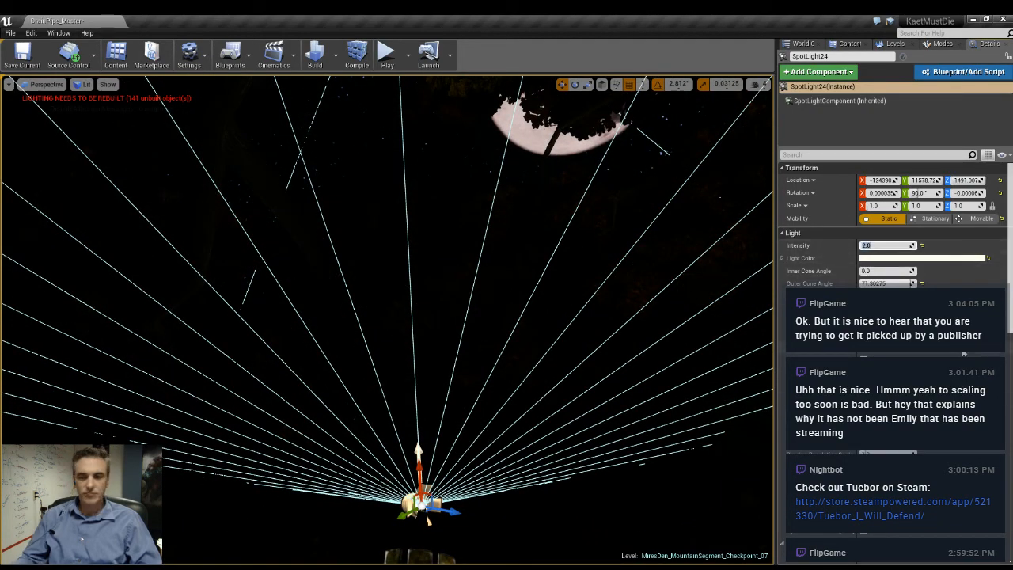
{"action": "type", "text": "5000"}
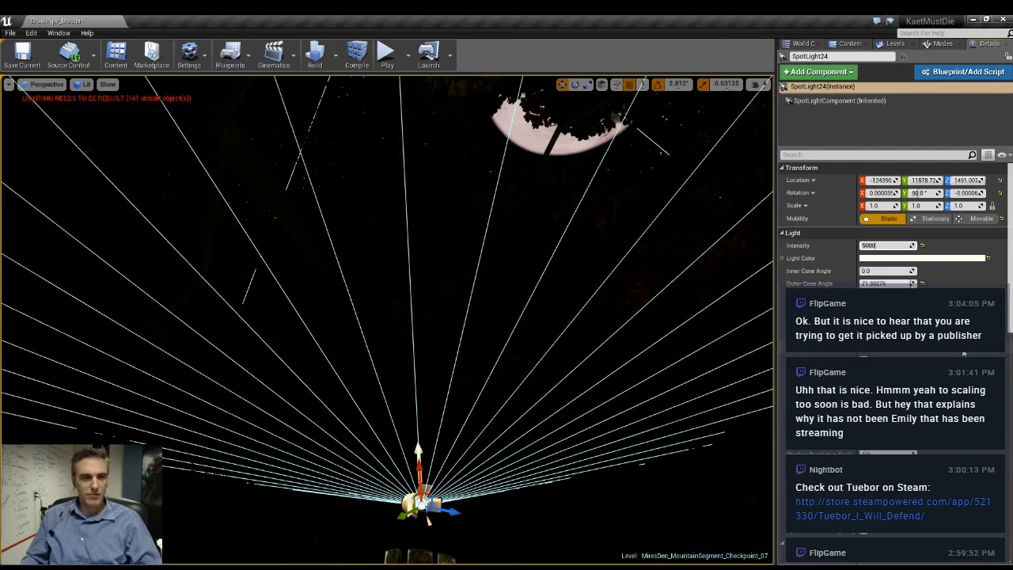
{"action": "key", "text": "Return"}
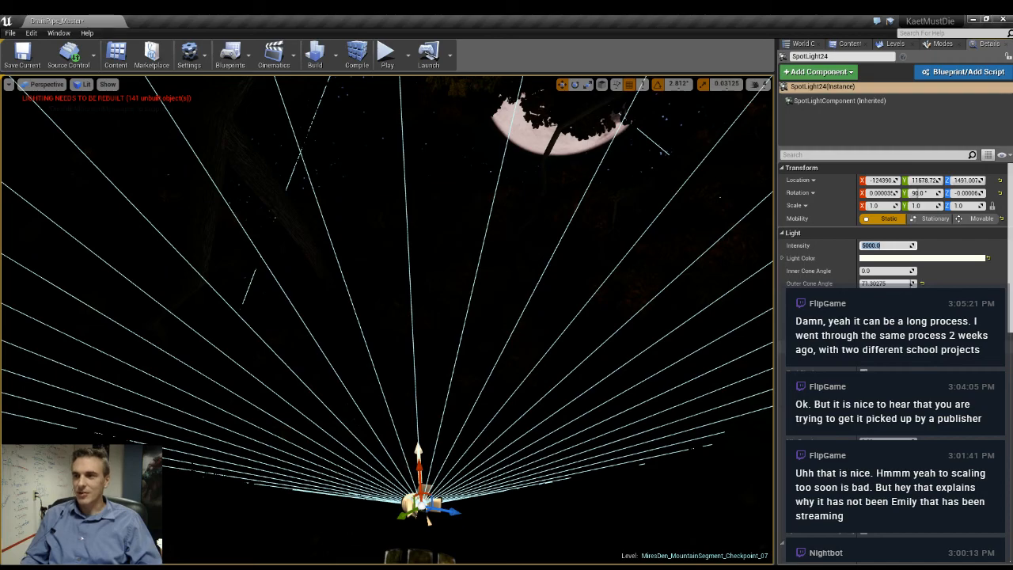
- Compare the unlit and lit views around the lamp post and nudge its spot light vertically
{"action": "right_click_drag", "start_coordinate": [387, 317], "coordinate": [399, 360]}
{"action": "right_click_drag", "start_coordinate": [317, 336], "coordinate": [365, 310]}
{"action": "key", "text": "g"}
{"action": "key", "text": "g"}
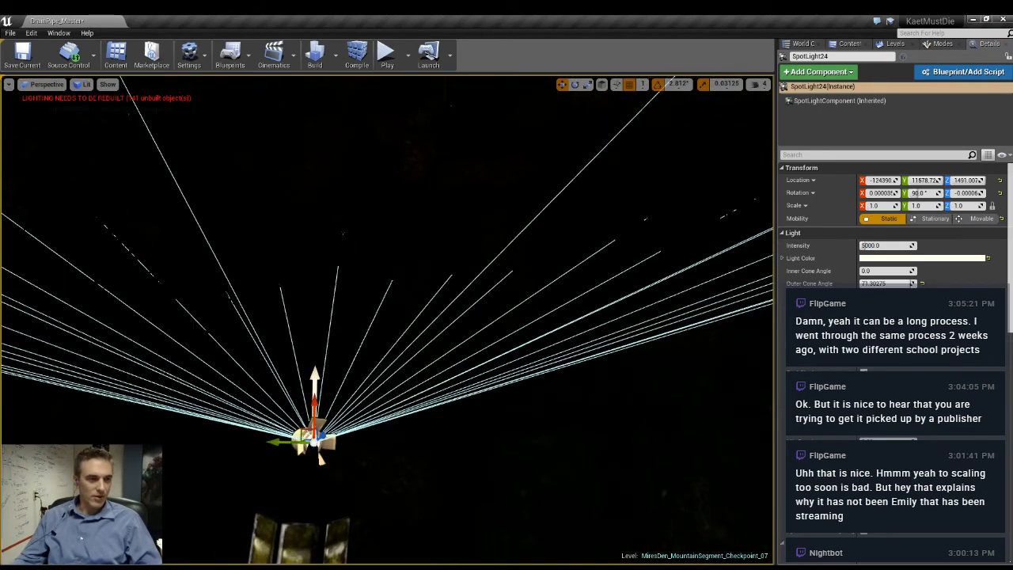
{"action": "key", "text": "alt+3"}
{"action": "mouse_move", "coordinate": [314, 406]}
{"action": "left_mouse_down"}
{"action": "mouse_move", "coordinate": [314, 430]}
{"action": "mouse_move", "coordinate": [314, 415]}
{"action": "left_mouse_up"}
{"action": "mouse_move", "coordinate": [405, 369]}
{"action": "right_mouse_down"}
{"action": "mouse_move", "coordinate": [388, 341]}
{"action": "mouse_move", "coordinate": [405, 369]}
{"action": "right_mouse_up"}
{"action": "key", "text": "alt+4"}
{"action": "right_click_drag", "start_coordinate": [470, 398], "coordinate": [479, 426]}
{"action": "mouse_move", "coordinate": [377, 447]}
{"action": "left_mouse_down"}
{"action": "mouse_move", "coordinate": [377, 333]}
{"action": "mouse_move", "coordinate": [378, 437]}
{"action": "left_mouse_up"}
{"action": "left_click_drag", "start_coordinate": [377, 457], "coordinate": [379, 438]}
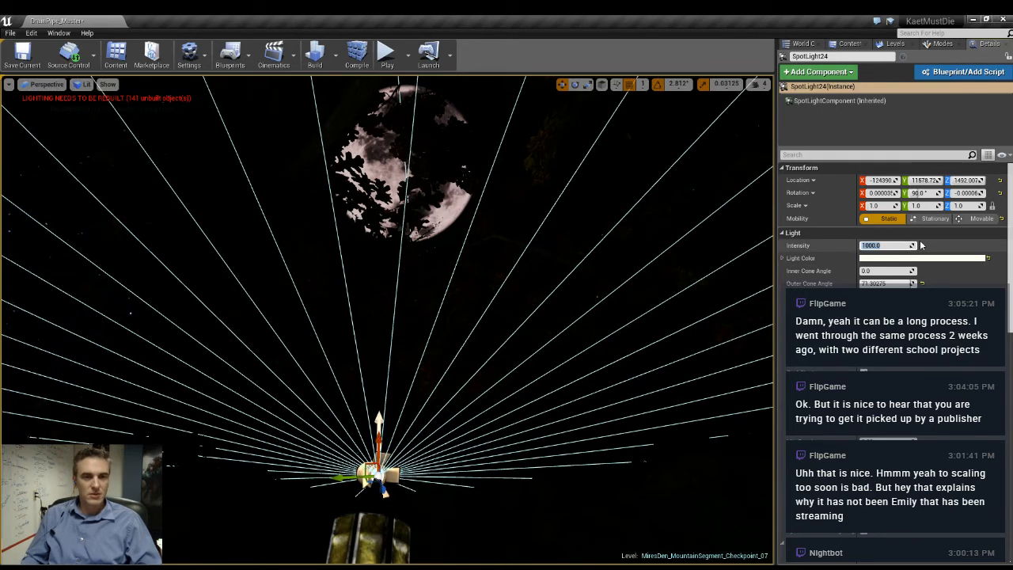
- Try spot light intensities of 1000, 10000 and 20000 above the gate lamp post
{"action": "type", "text": "1000"}
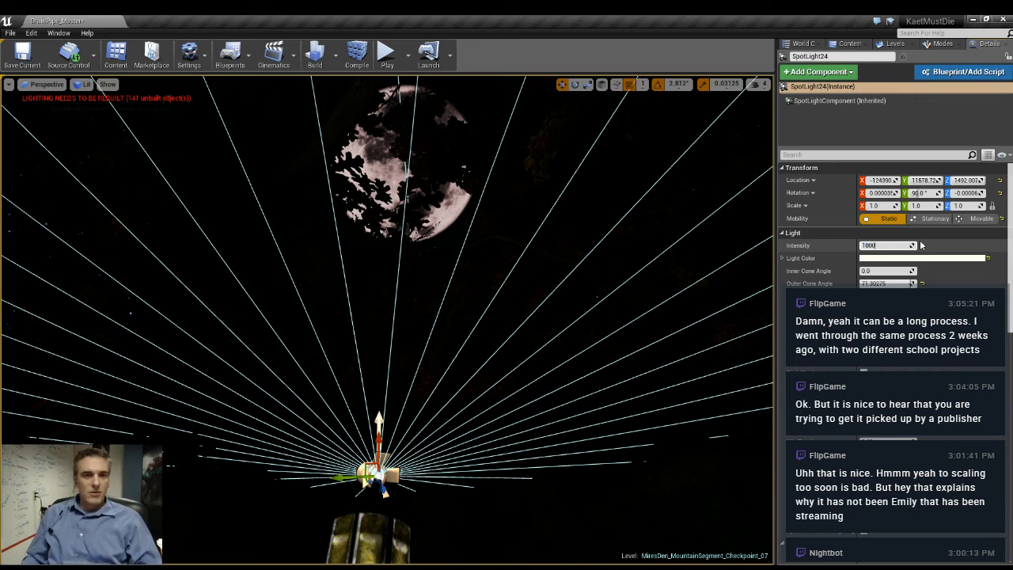
{"action": "type", "text": "0"}
{"action": "key", "text": "Return"}
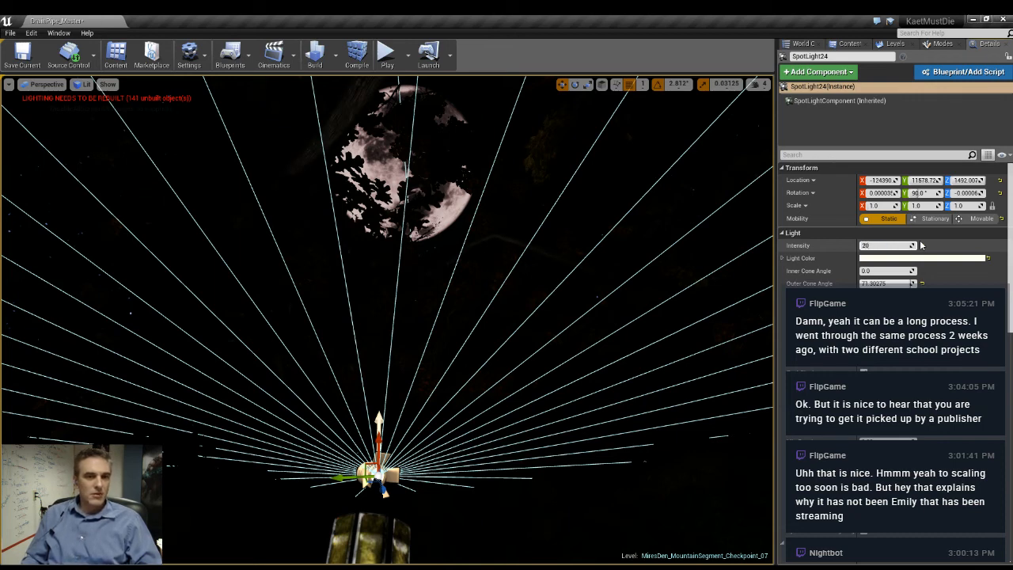
{"action": "key", "text": "Return"}
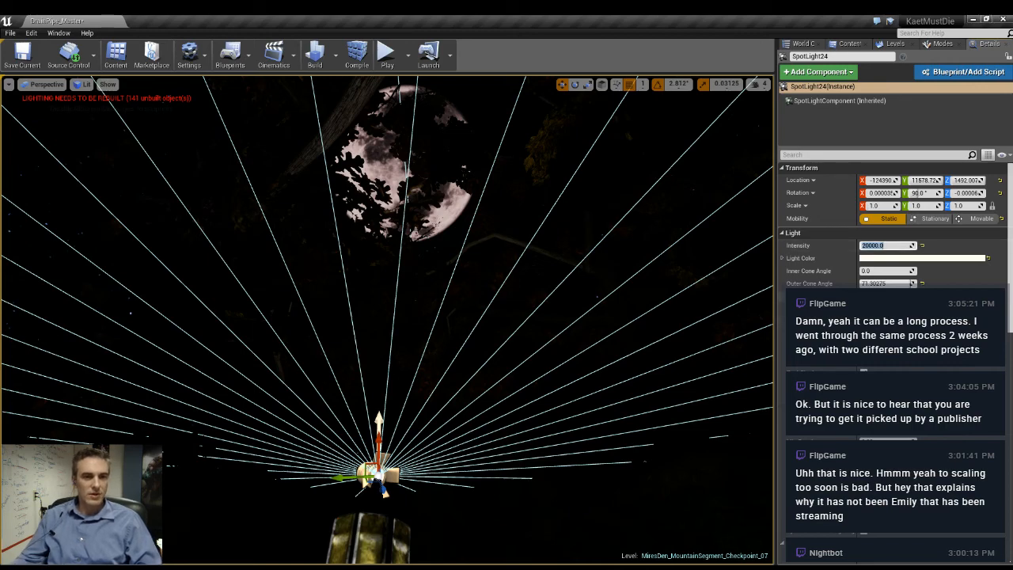
{"action": "left_click", "coordinate": [881, 283]}
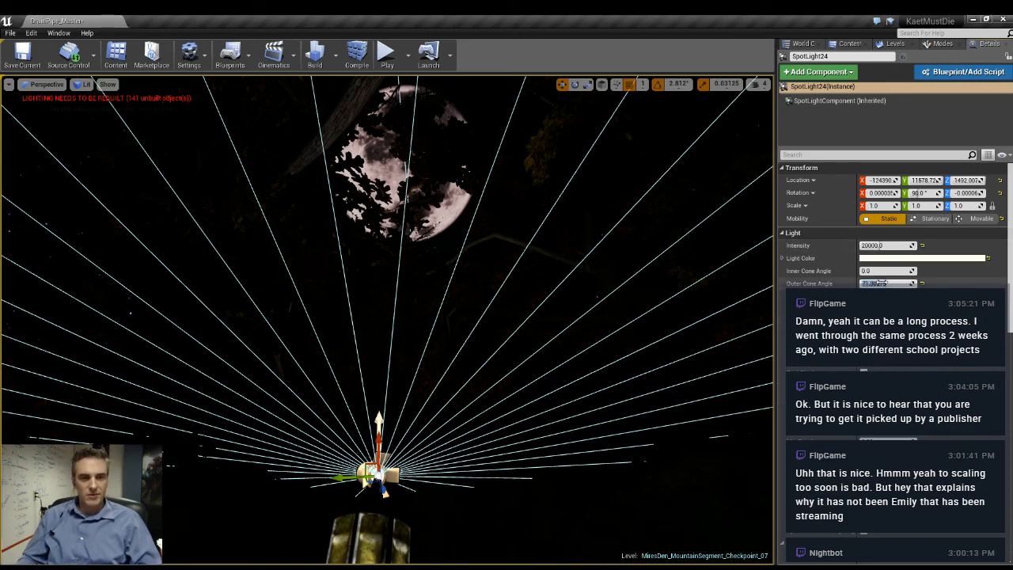
- Frame the ungrouped gate lamp post and delete the spot light above it
{"action": "right_click_drag", "start_coordinate": [681, 301], "coordinate": [396, 321]}
{"action": "key", "text": "w"}
{"action": "left_click", "coordinate": [448, 294]}
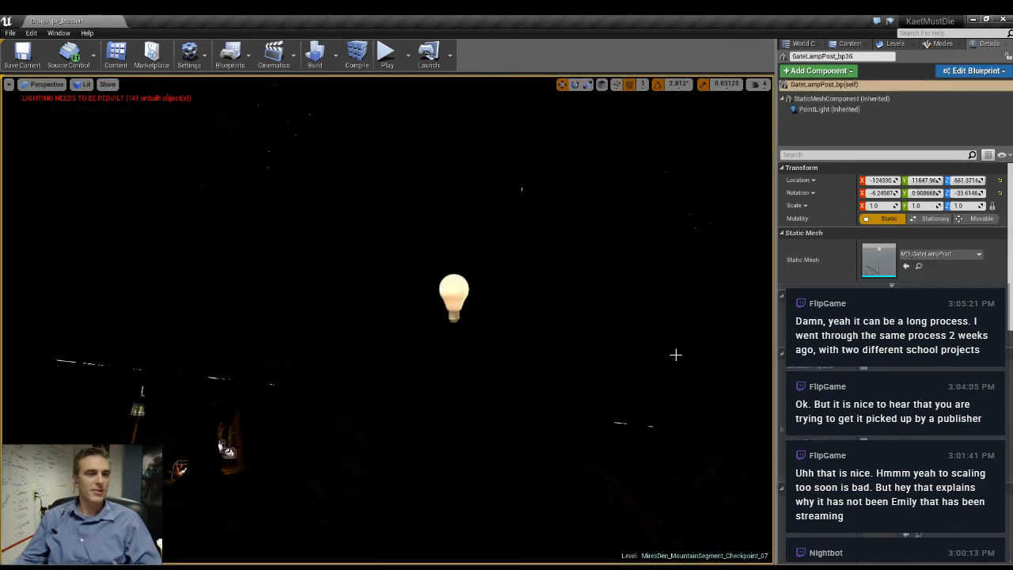
{"action": "key", "text": "f"}
{"action": "key", "text": "s"}
{"action": "right_click_drag", "start_coordinate": [677, 353], "coordinate": [635, 350]}
{"action": "left_click", "coordinate": [444, 383]}
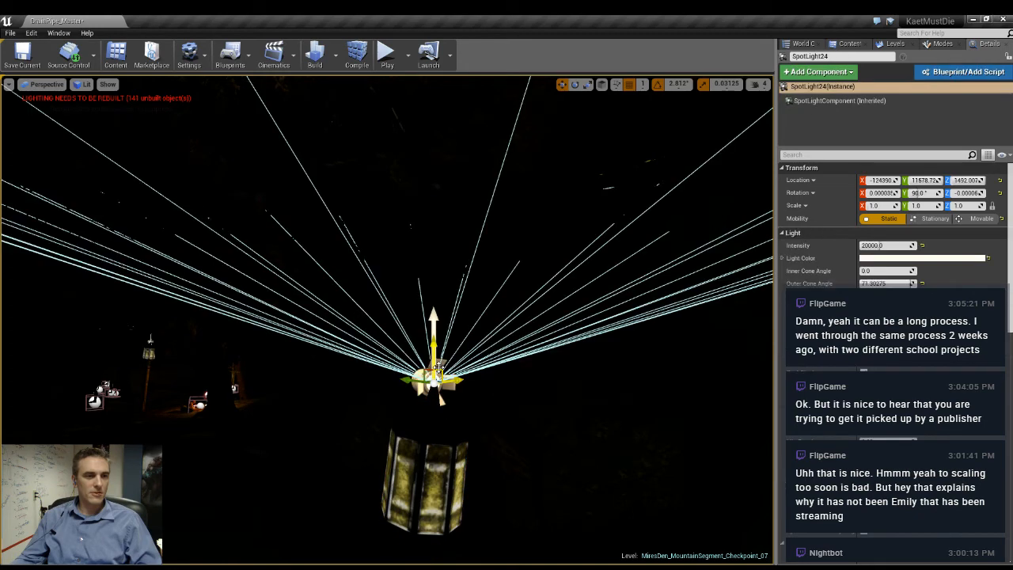
{"action": "key", "text": "Delete"}
- Tune the gate lamp post's inherited point light, trying intensities of 1 and 0.75 before setting it to 0.5
{"action": "mouse_move", "coordinate": [443, 386]}
{"action": "right_mouse_down"}
{"action": "mouse_move", "coordinate": [479, 372]}
{"action": "mouse_move", "coordinate": [483, 324]}
{"action": "mouse_move", "coordinate": [484, 376]}
{"action": "mouse_move", "coordinate": [464, 392]}
{"action": "mouse_move", "coordinate": [479, 411]}
{"action": "mouse_move", "coordinate": [464, 414]}
{"action": "mouse_move", "coordinate": [460, 391]}
{"action": "right_mouse_up"}
{"action": "left_click", "coordinate": [409, 206]}
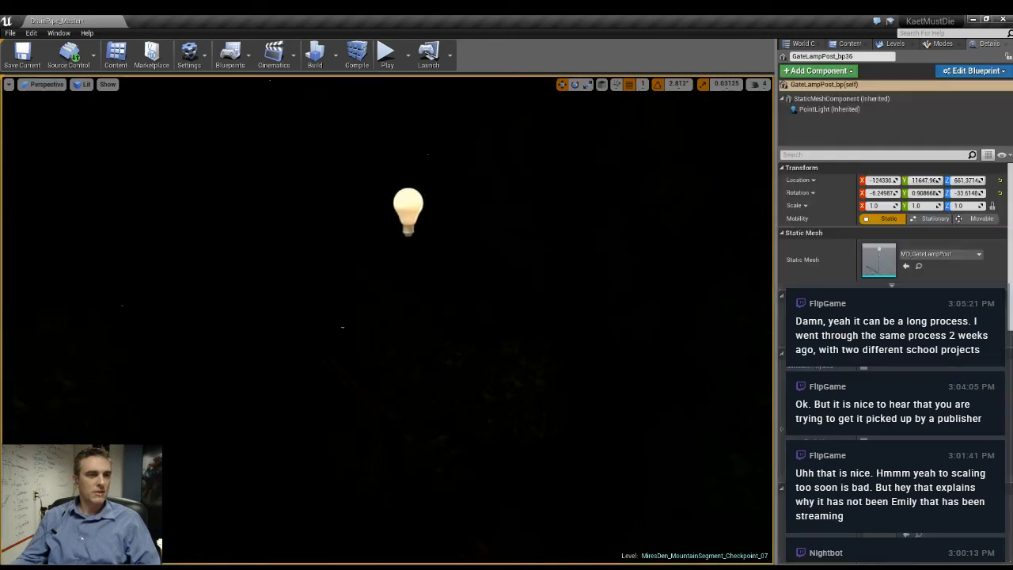
{"action": "right_click_drag", "start_coordinate": [409, 206], "coordinate": [360, 295]}
{"action": "left_click", "coordinate": [846, 110]}
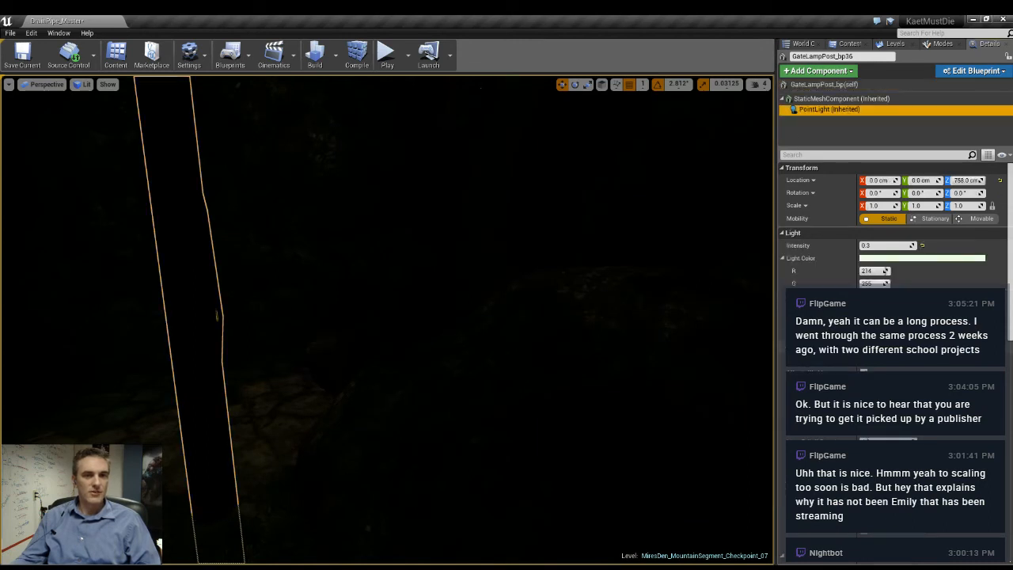
{"action": "right_click_drag", "start_coordinate": [388, 317], "coordinate": [315, 302]}
{"action": "left_click", "coordinate": [883, 246]}
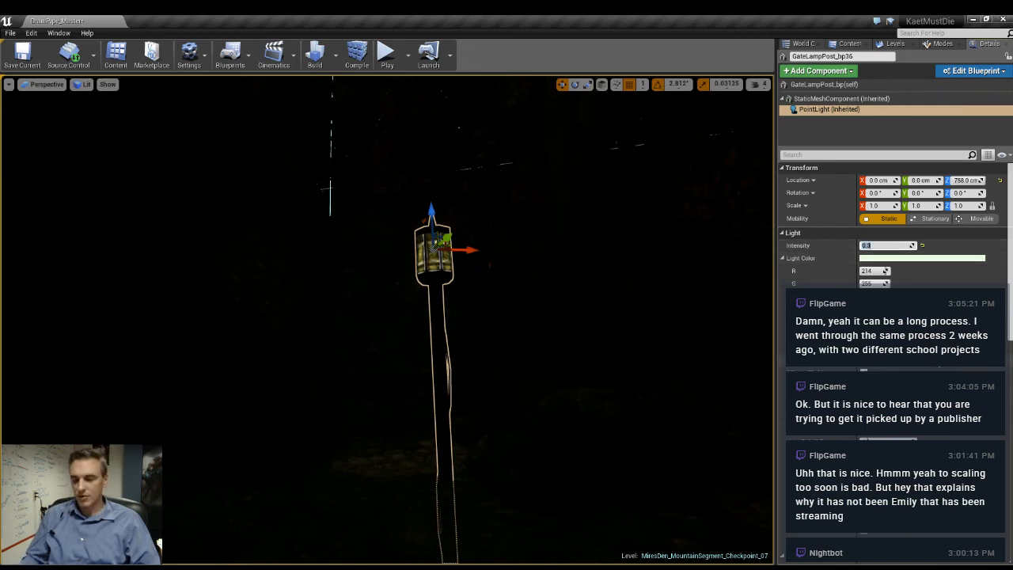
{"action": "type", "text": "1"}
{"action": "key", "text": "Return"}
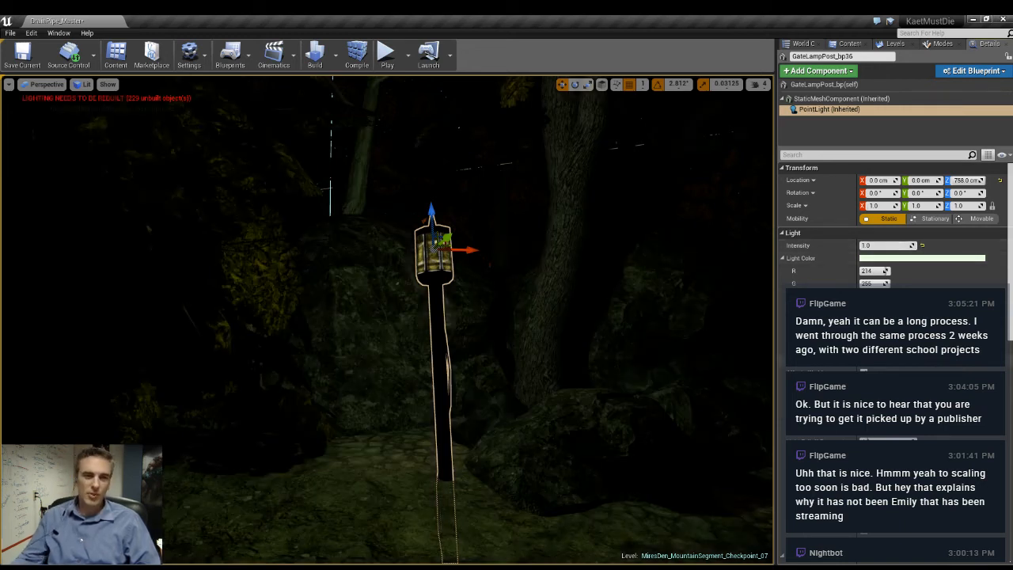
{"action": "left_click", "coordinate": [879, 246]}
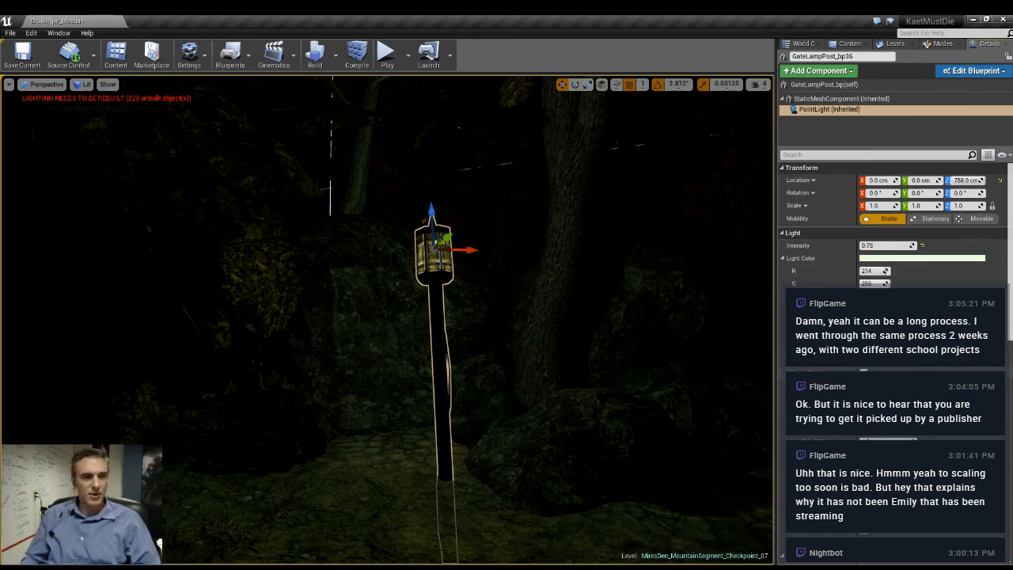
{"action": "left_click", "coordinate": [890, 247]}
{"action": "key", "text": "Return"}
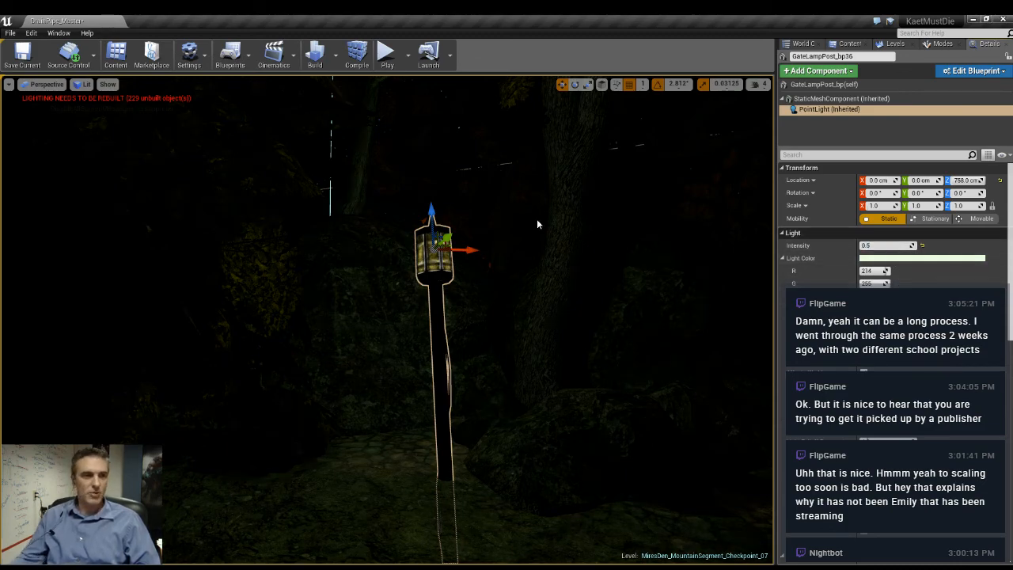
- Ungroup the other gate lamp post near the campfire from its spot light and delete the spot light
{"action": "right_click_drag", "start_coordinate": [538, 224], "coordinate": [309, 197]}
{"action": "key", "text": "w"}
{"action": "key", "text": "w"}
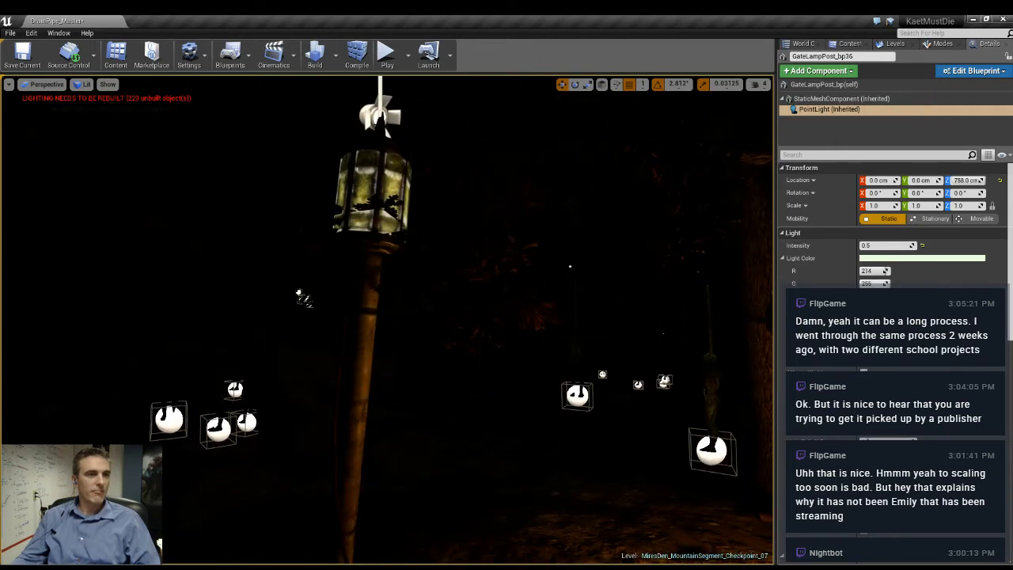
{"action": "left_click", "coordinate": [386, 162]}
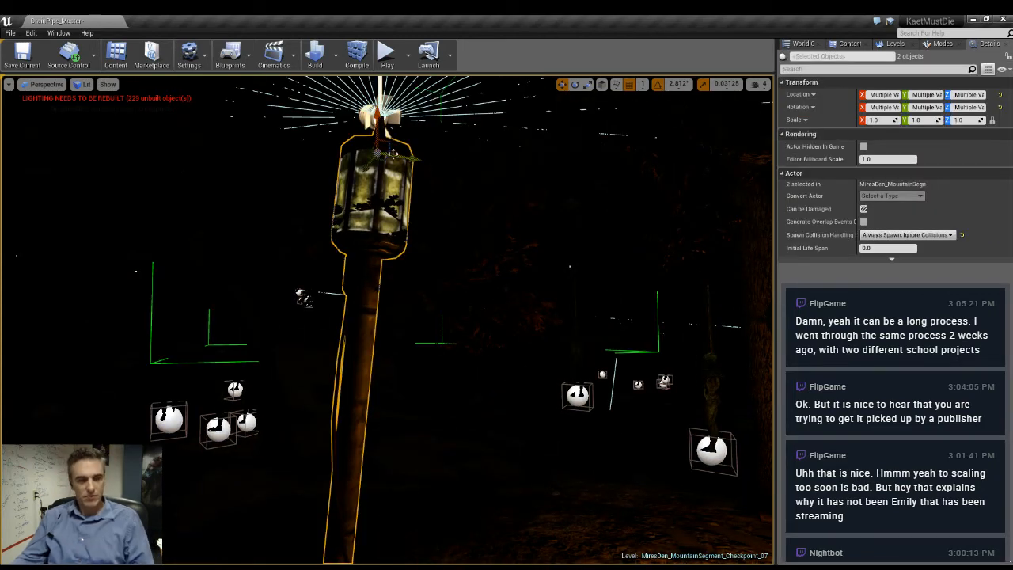
{"action": "key", "text": "shift+g"}
{"action": "left_click", "coordinate": [369, 117]}
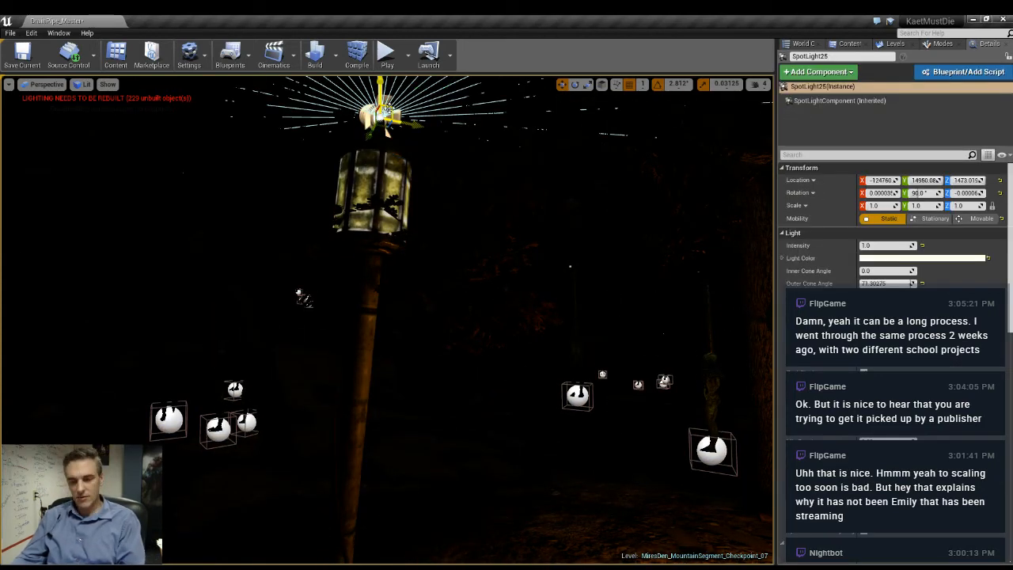
{"action": "key", "text": "Delete"}
- Set the intensity of the ungrouped gate lamp post's inherited point light near the campfire to 0.5
{"action": "left_click", "coordinate": [376, 190]}
{"action": "right_click_drag", "start_coordinate": [376, 190], "coordinate": [375, 89]}
{"action": "key", "text": "w"}
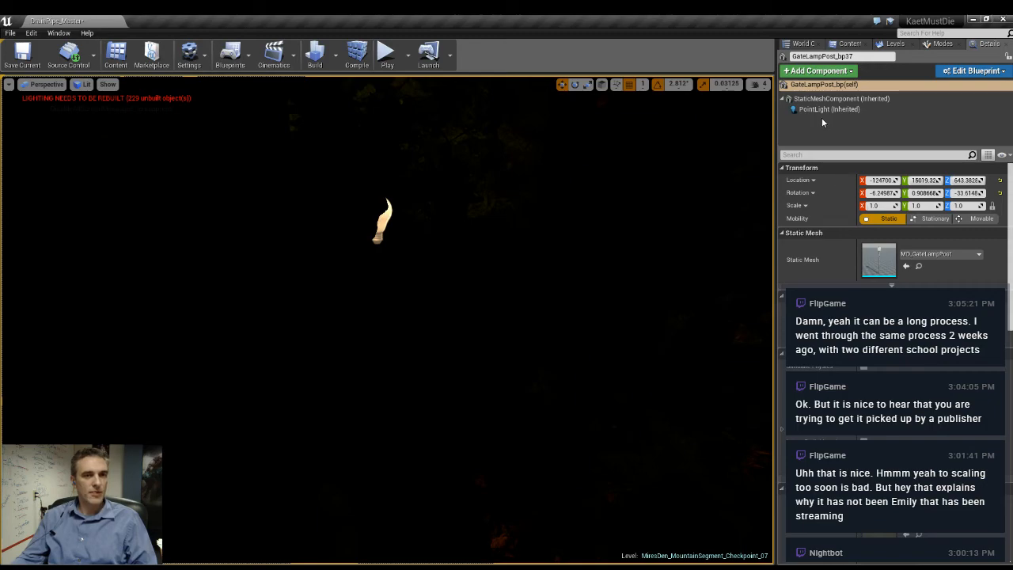
{"action": "left_click", "coordinate": [829, 109]}
{"action": "key", "text": "f"}
{"action": "right_click_drag", "start_coordinate": [388, 238], "coordinate": [421, 272]}
{"action": "key", "text": "a"}
{"action": "key", "text": "s"}
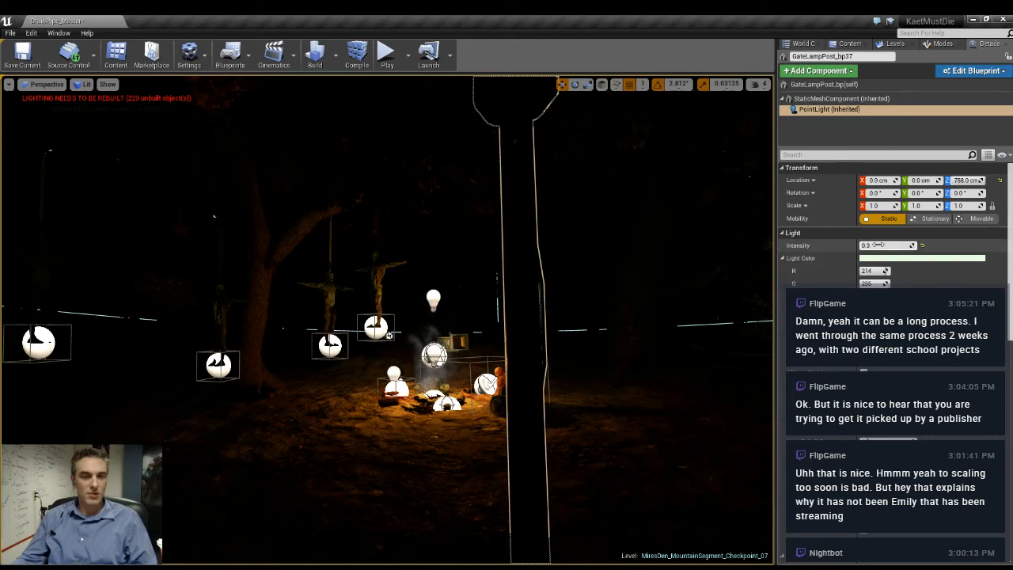
{"action": "left_click", "coordinate": [879, 245]}
{"action": "type", "text": "0."}
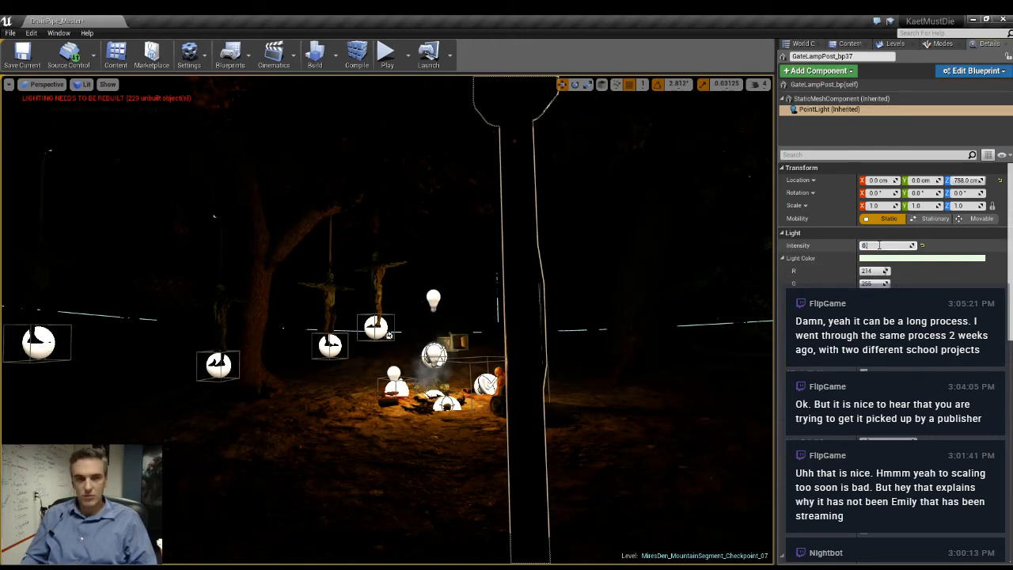
{"action": "type", "text": "5"}
{"action": "key", "text": "Return"}
- In the unlit view, duplicate the other tuned gate lamp post and place the copy in the clearing near the tent
{"action": "right_click_drag", "start_coordinate": [345, 327], "coordinate": [380, 325]}
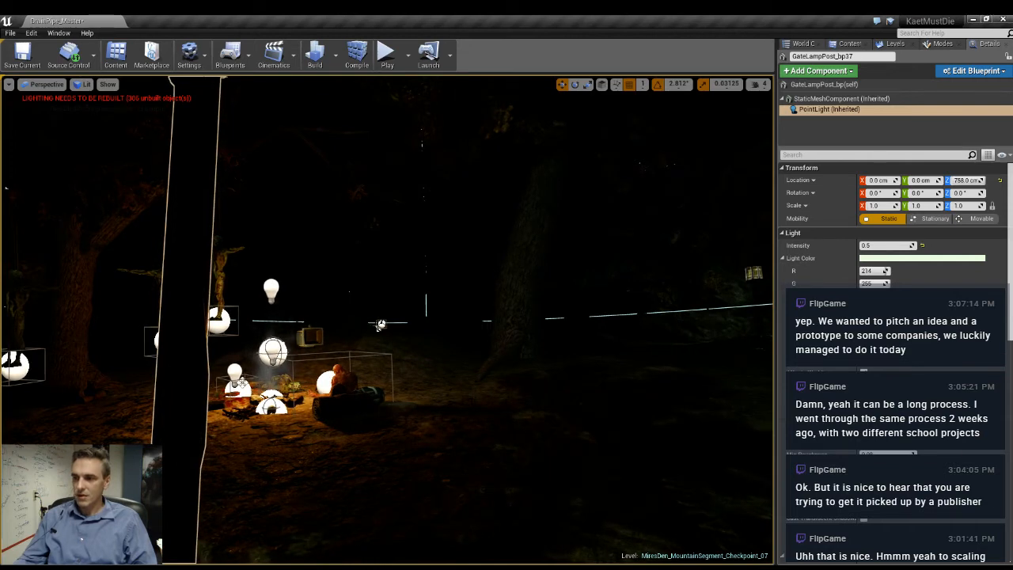
{"action": "key", "text": "w"}
{"action": "right_click_drag", "start_coordinate": [437, 408], "coordinate": [428, 380]}
{"action": "left_click", "coordinate": [428, 380]}
{"action": "key", "text": "alt+3"}
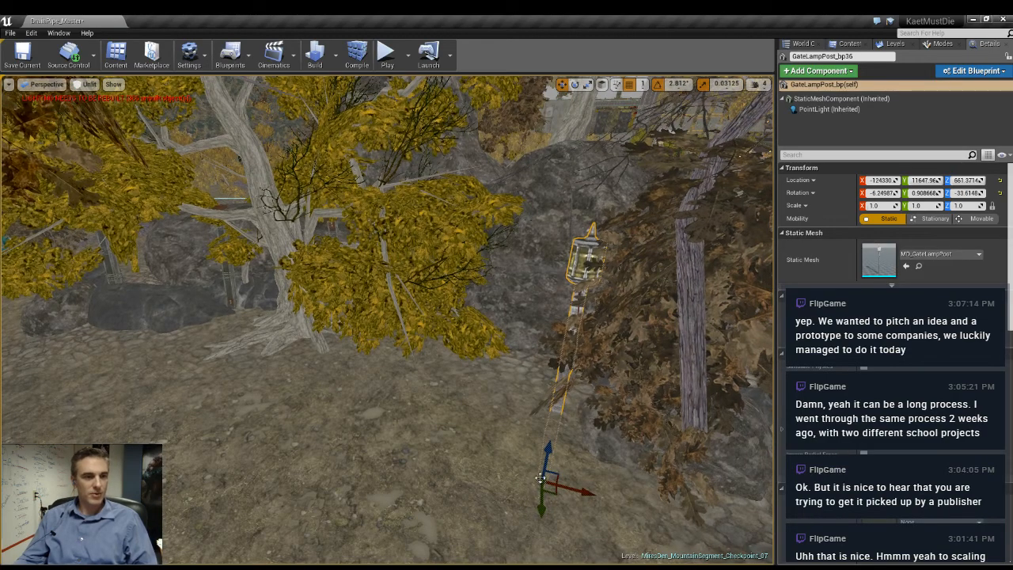
{"action": "right_click_drag", "start_coordinate": [540, 478], "coordinate": [540, 478]}
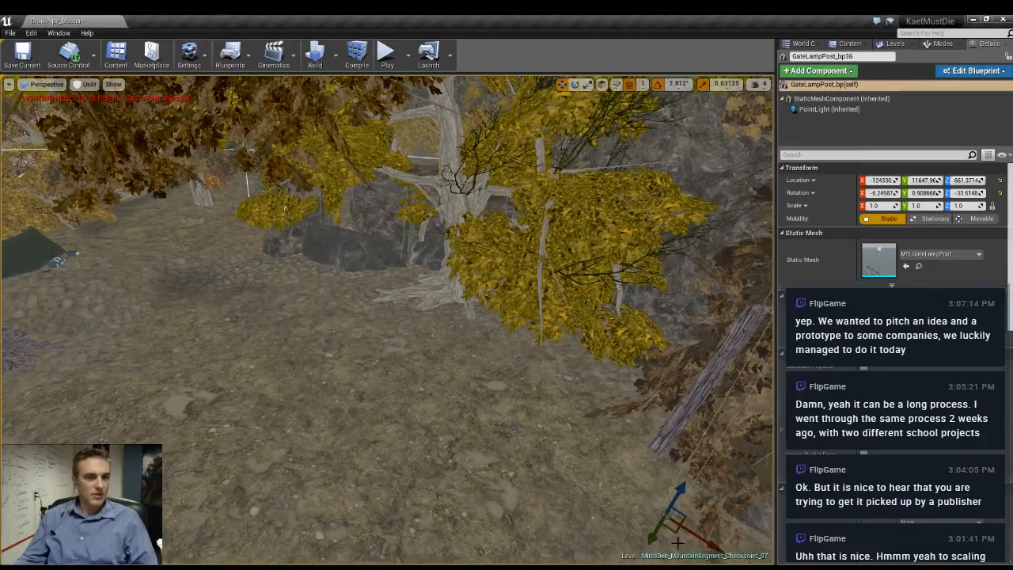
{"action": "left_click_drag", "start_coordinate": [678, 532], "coordinate": [162, 300], "text": "alt"}
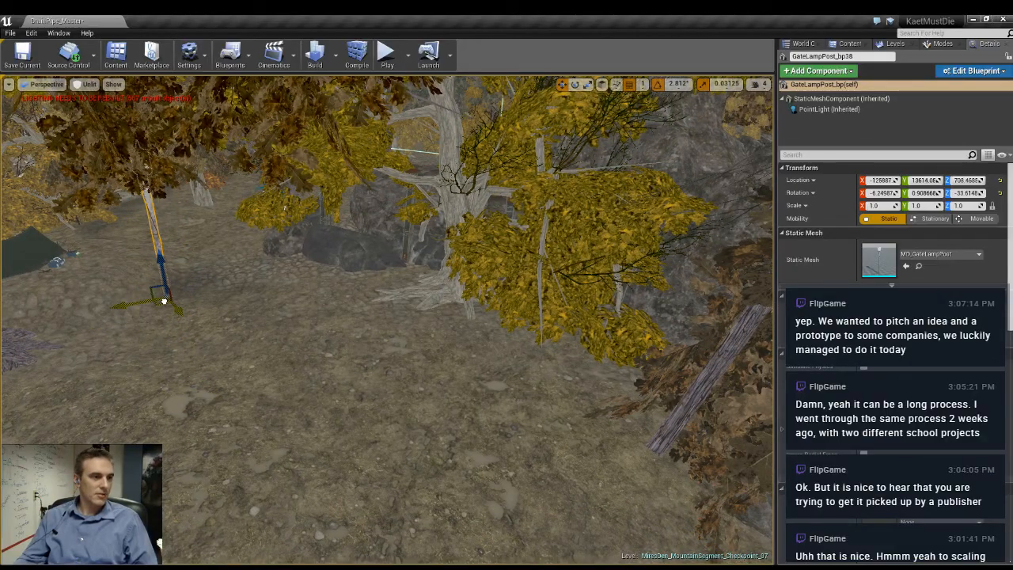
{"action": "right_click_drag", "start_coordinate": [161, 300], "coordinate": [161, 300]}
{"action": "right_click_drag", "start_coordinate": [162, 250], "coordinate": [162, 249]}
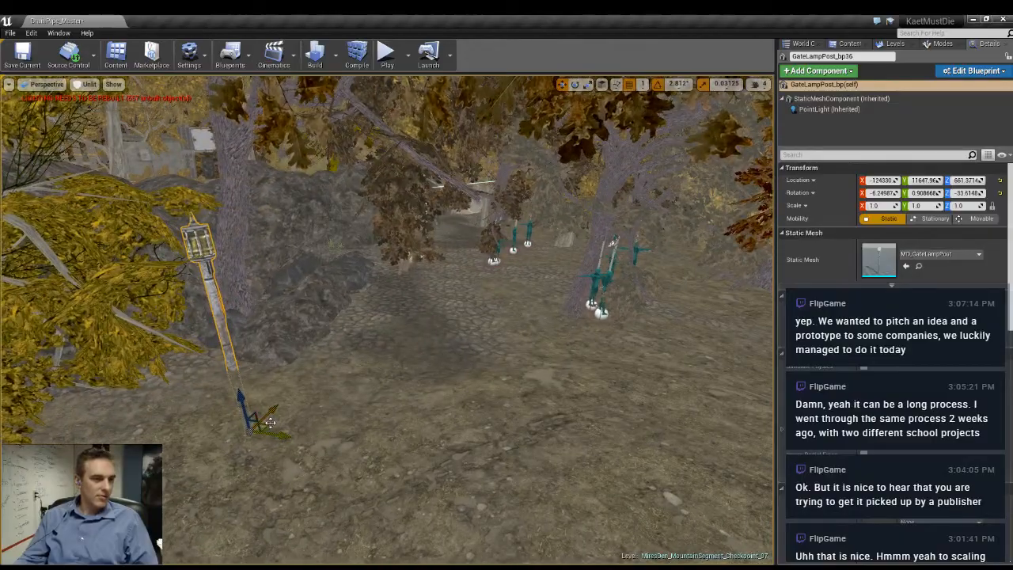
- Duplicate the same gate lamp post again and position the copy beside the large tree near the hanging bodies
{"action": "left_click_drag", "start_coordinate": [680, 348], "coordinate": [682, 324]}
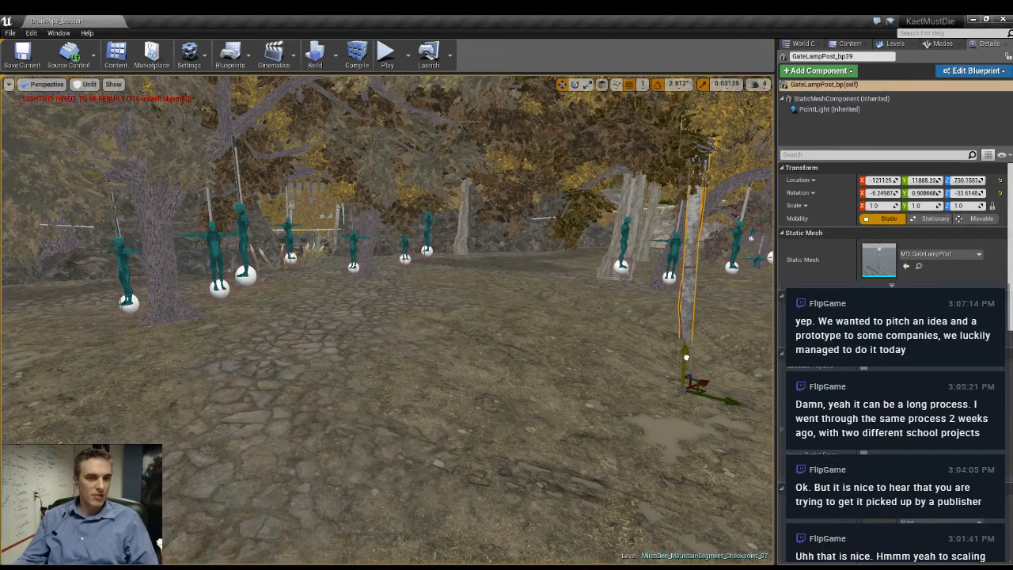
{"action": "left_click_drag", "start_coordinate": [683, 409], "coordinate": [621, 372]}
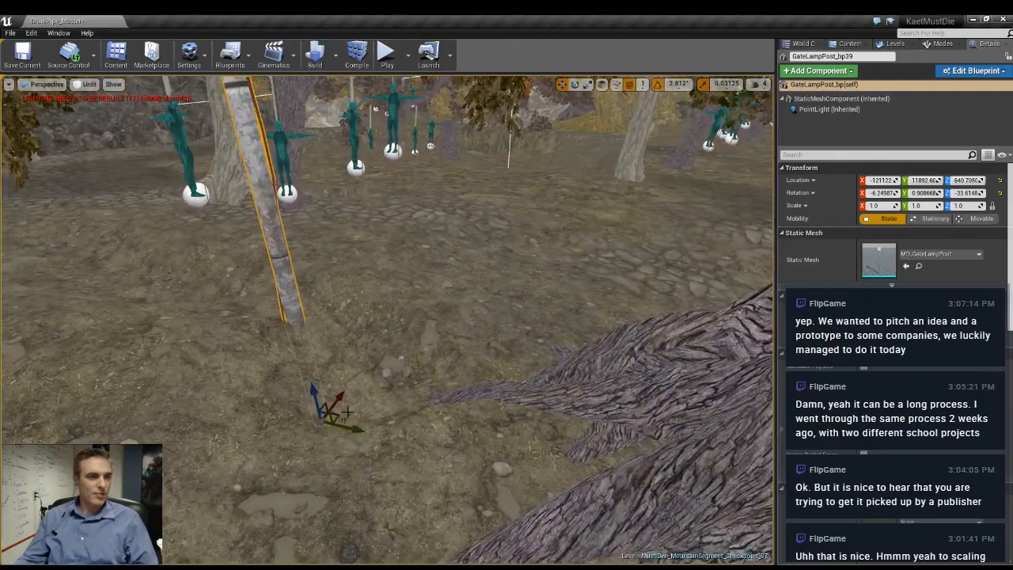
{"action": "left_click_drag", "start_coordinate": [342, 415], "coordinate": [382, 466]}
{"action": "right_click_drag", "start_coordinate": [382, 466], "coordinate": [404, 436]}
- Rotate the new lamp post by the tree until nearly upright, sink it deeper into the ground and return to the lit view
{"action": "key", "text": "e"}
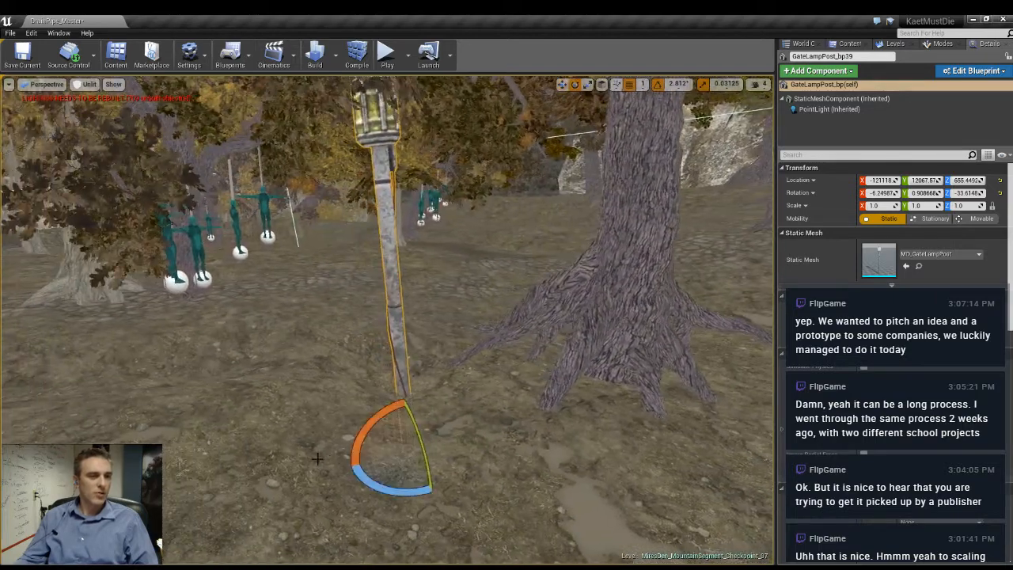
{"action": "left_click_drag", "start_coordinate": [359, 438], "coordinate": [360, 459]}
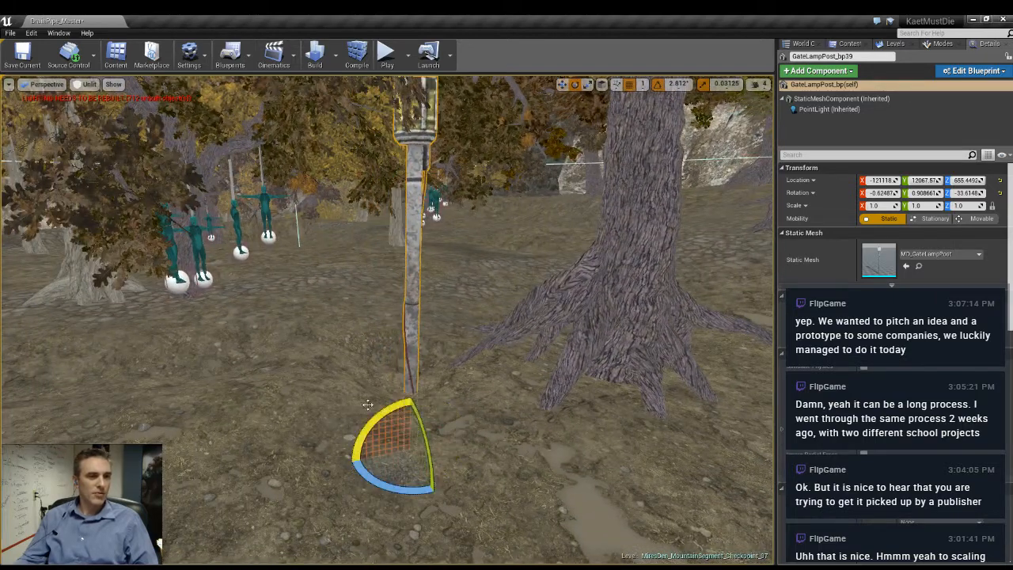
{"action": "key", "text": "w"}
{"action": "left_click_drag", "start_coordinate": [410, 416], "coordinate": [410, 445]}
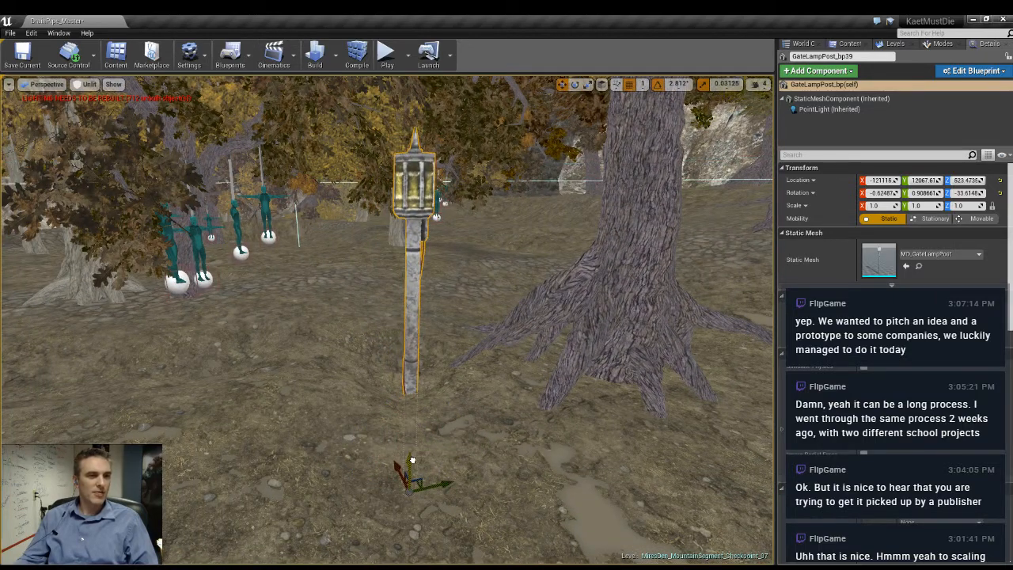
{"action": "right_click_drag", "start_coordinate": [410, 445], "coordinate": [190, 380]}
{"action": "key", "text": "alt+4"}
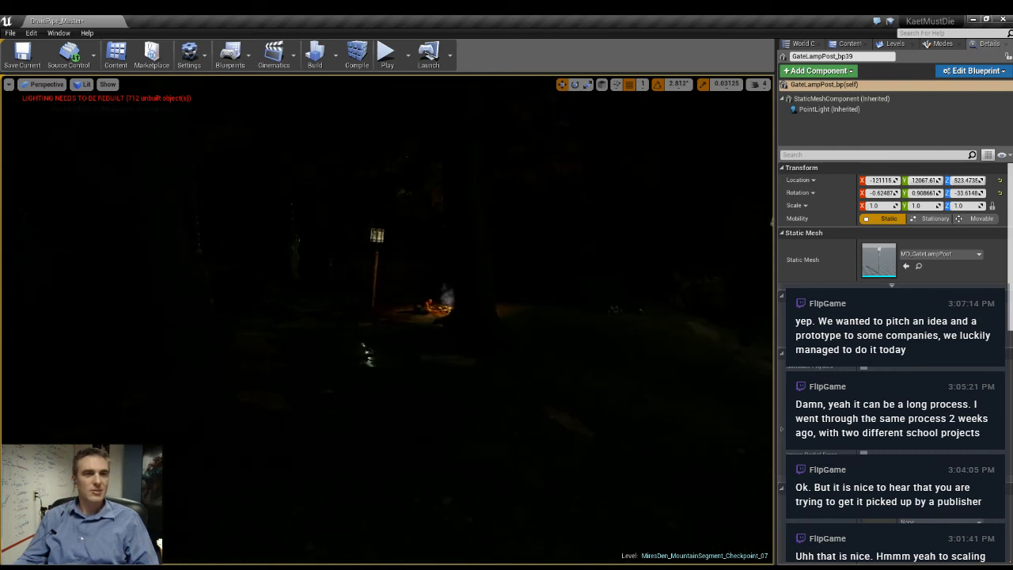
- Save the MiresDen_MountainSegment_Checkpoint_07 level
{"action": "left_click", "coordinate": [893, 44]}
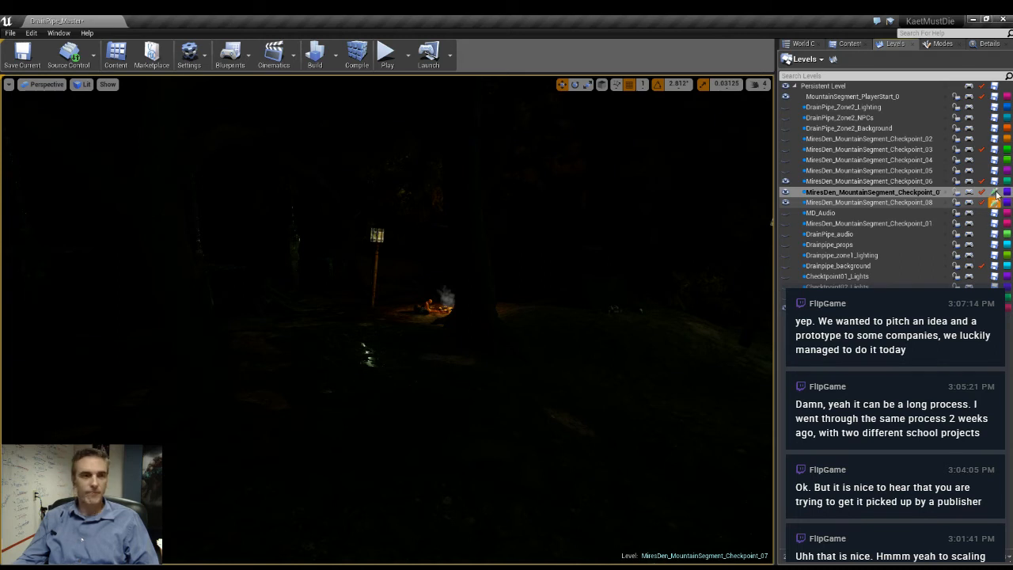
{"action": "left_click", "coordinate": [996, 193]}
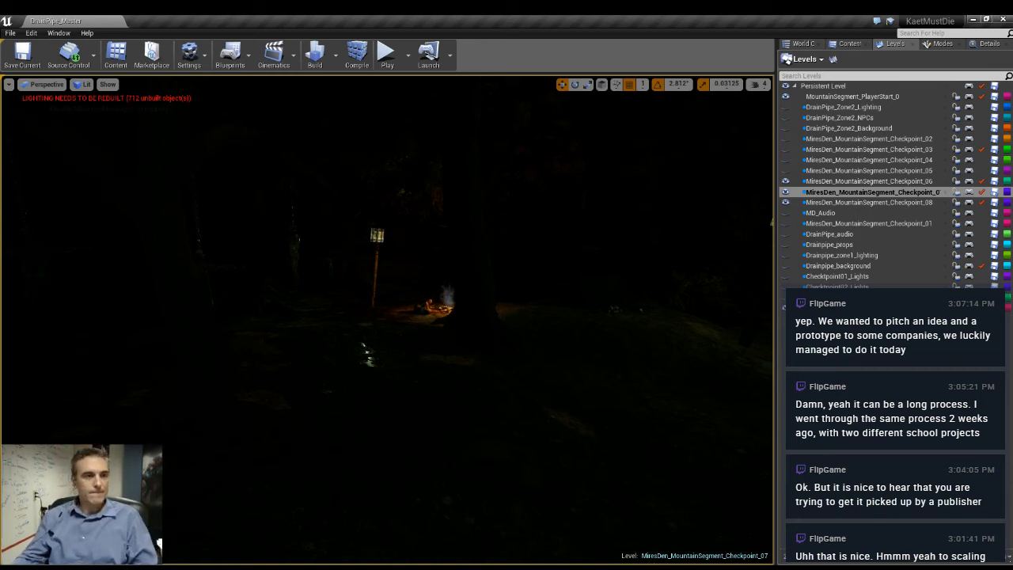
{"action": "right_click_drag", "start_coordinate": [388, 316], "coordinate": [502, 319]}
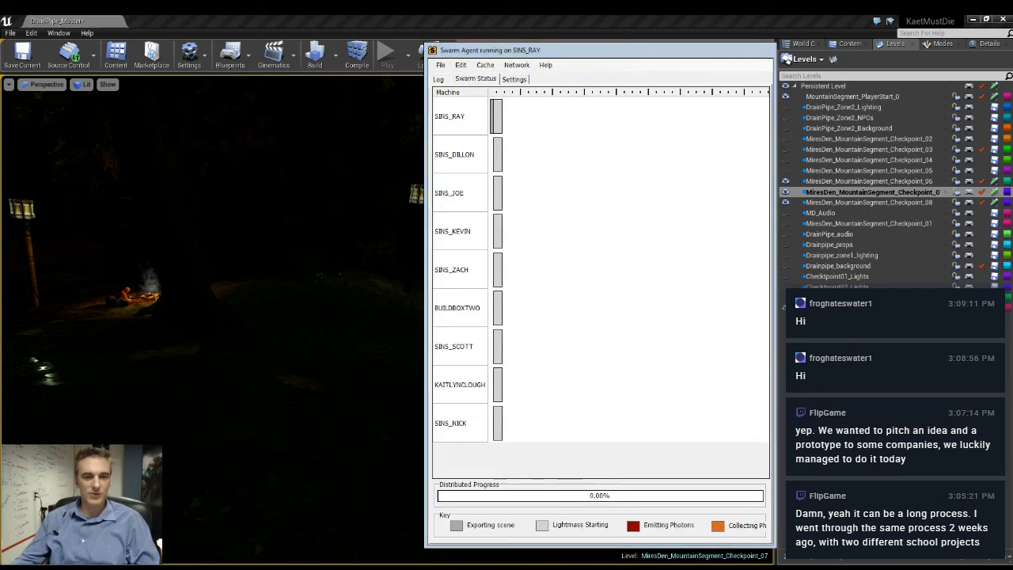
- Monitor CPU performance in Task Manager during the distributed lighting build, and close Swarm Agent and Task Manager when it completes
{"action": "key", "text": "ctrl+shift+Escape"}
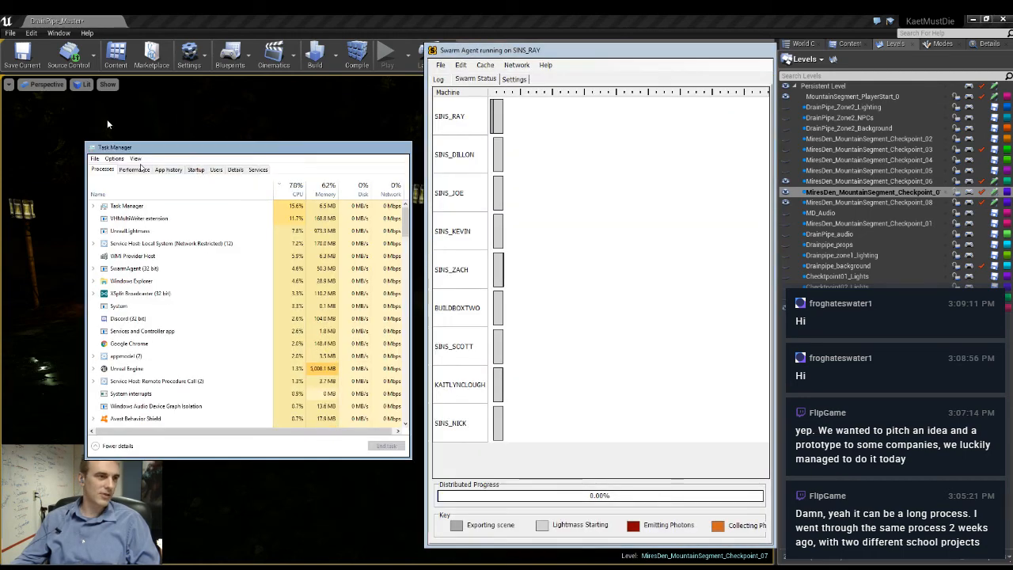
{"action": "left_click", "coordinate": [133, 169]}
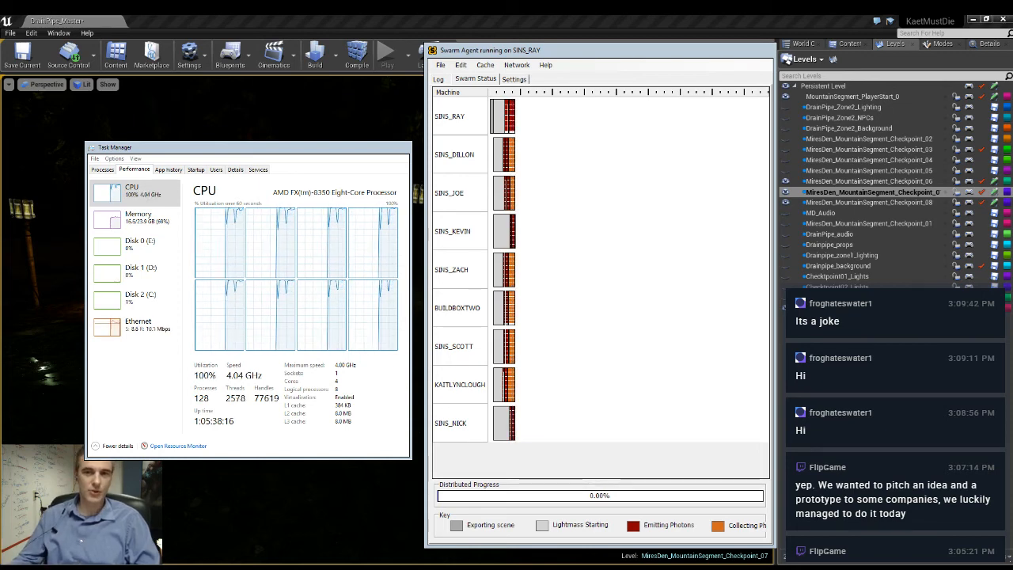
{"action": "left_click_drag", "start_coordinate": [247, 148], "coordinate": [231, 95]}
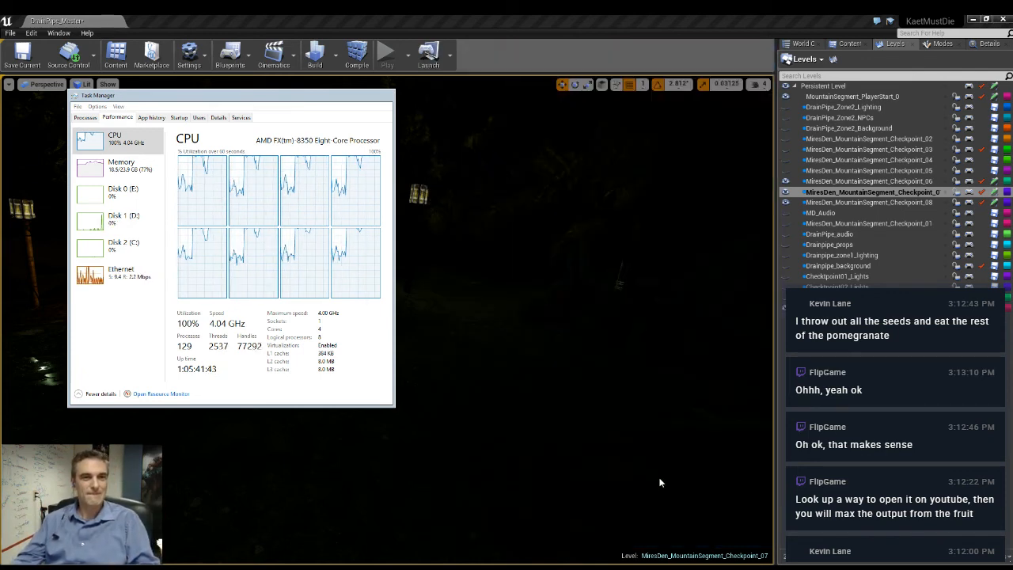
{"action": "left_click", "coordinate": [765, 50]}
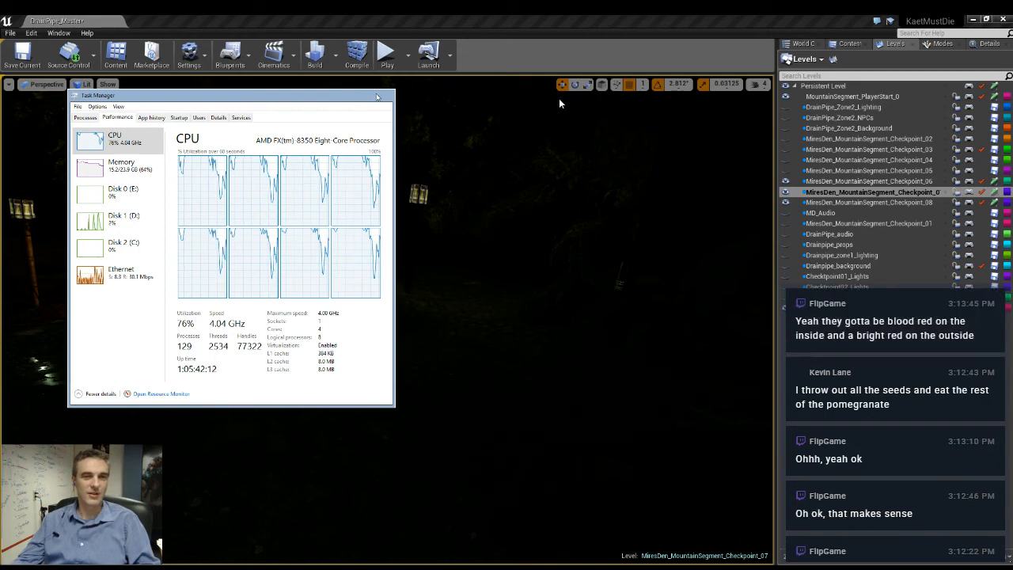
{"action": "left_click", "coordinate": [375, 96]}
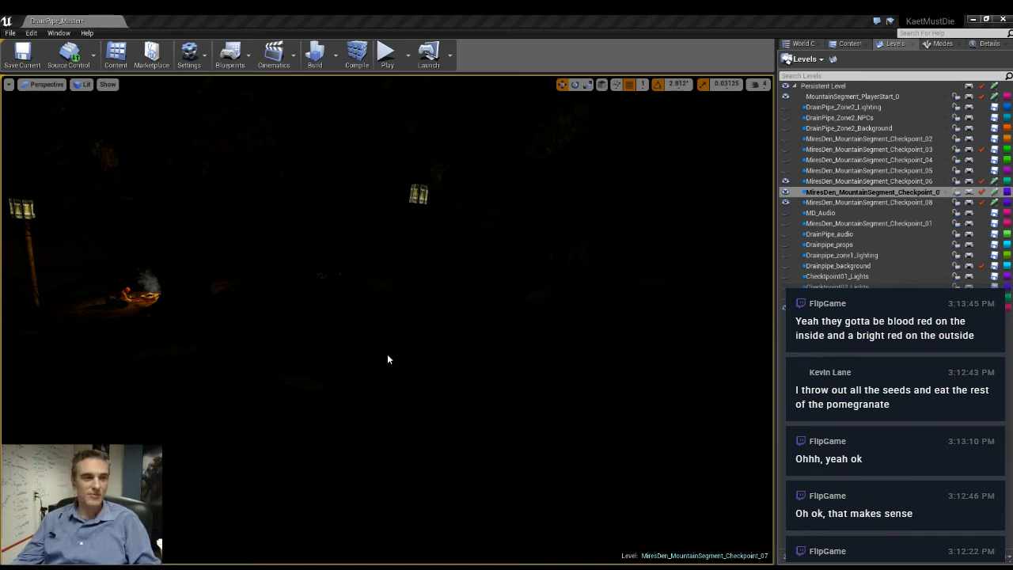
- Fly through the dark forest to examine the rebuilt lighting around the lamp posts
{"action": "right_click_drag", "start_coordinate": [388, 356], "coordinate": [574, 316]}
{"action": "key", "text": "w"}
- Find the small room away from the mountains and set the point light at its ceiling fixture to intensity 0.5
{"action": "key", "text": "w"}
{"action": "key", "text": "w"}
{"action": "key", "text": "w"}
{"action": "key", "text": "w"}
{"action": "key", "text": "w"}
{"action": "key", "text": "w"}
{"action": "key", "text": "w"}
{"action": "key", "text": "w"}
{"action": "key", "text": "alt+3"}
{"action": "key", "text": "w"}
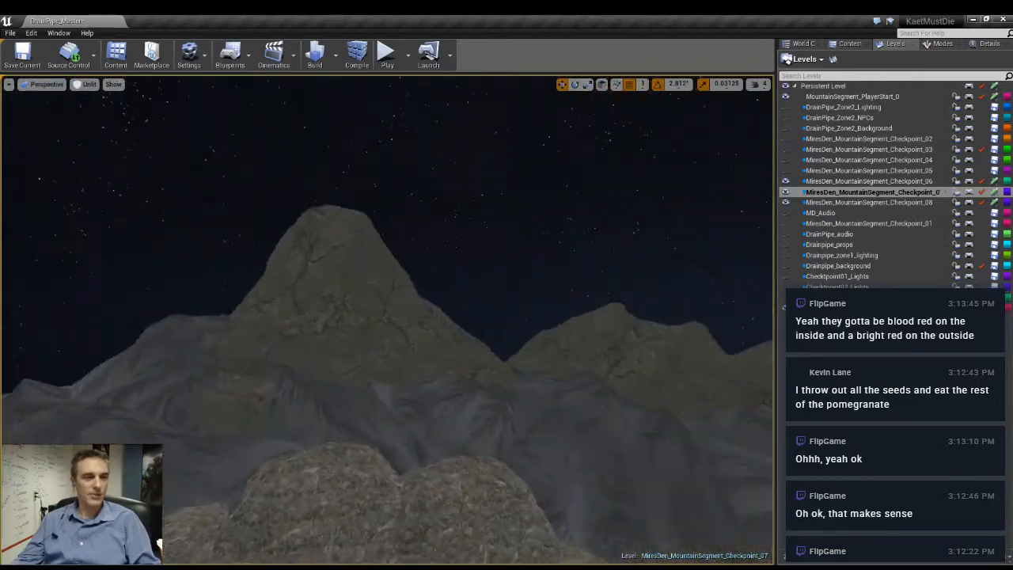
{"action": "right_click_drag", "start_coordinate": [111, 316], "coordinate": [210, 306]}
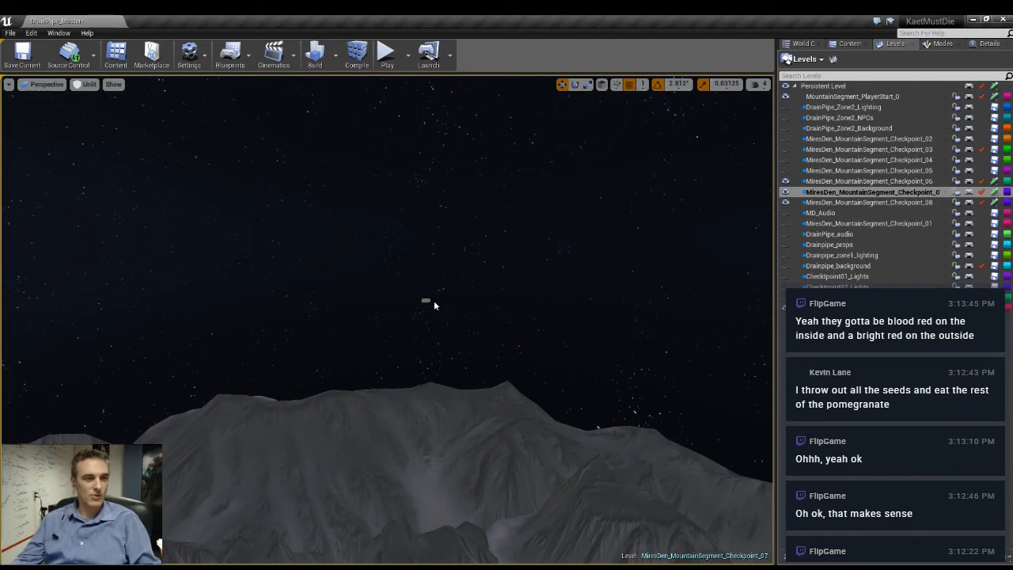
{"action": "key", "text": "f"}
{"action": "key", "text": "w"}
{"action": "mouse_move", "coordinate": [514, 346]}
{"action": "right_mouse_down"}
{"action": "mouse_move", "coordinate": [463, 384]}
{"action": "mouse_move", "coordinate": [523, 333]}
{"action": "mouse_move", "coordinate": [483, 337]}
{"action": "mouse_move", "coordinate": [499, 333]}
{"action": "mouse_move", "coordinate": [633, 337]}
{"action": "mouse_move", "coordinate": [325, 334]}
{"action": "mouse_move", "coordinate": [507, 335]}
{"action": "right_mouse_up"}
{"action": "key", "text": "alt+4"}
{"action": "key", "text": "g"}
{"action": "right_click_drag", "start_coordinate": [420, 342], "coordinate": [467, 178]}
{"action": "left_click", "coordinate": [470, 342]}
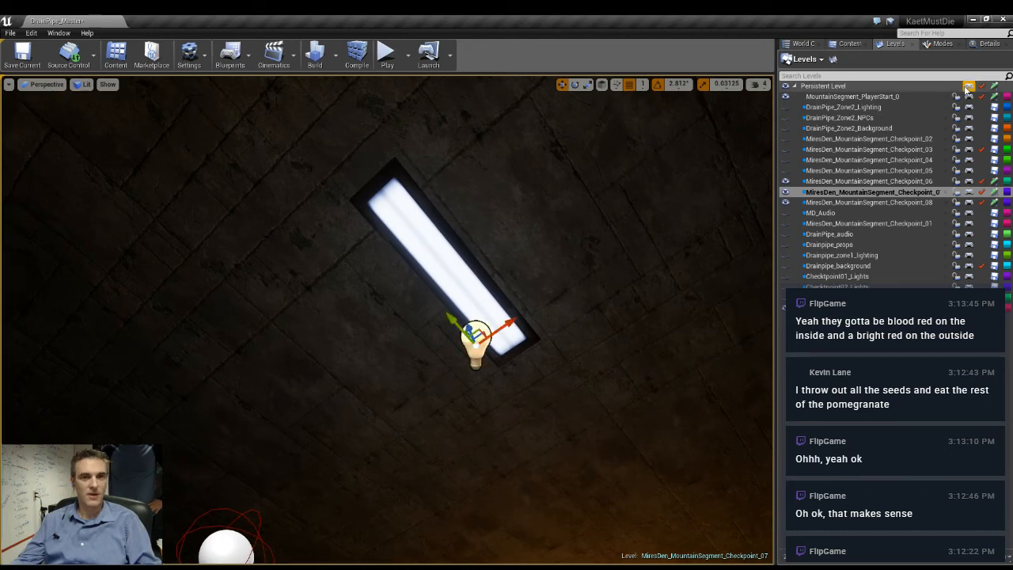
{"action": "left_click", "coordinate": [988, 43]}
{"action": "left_click", "coordinate": [871, 245]}
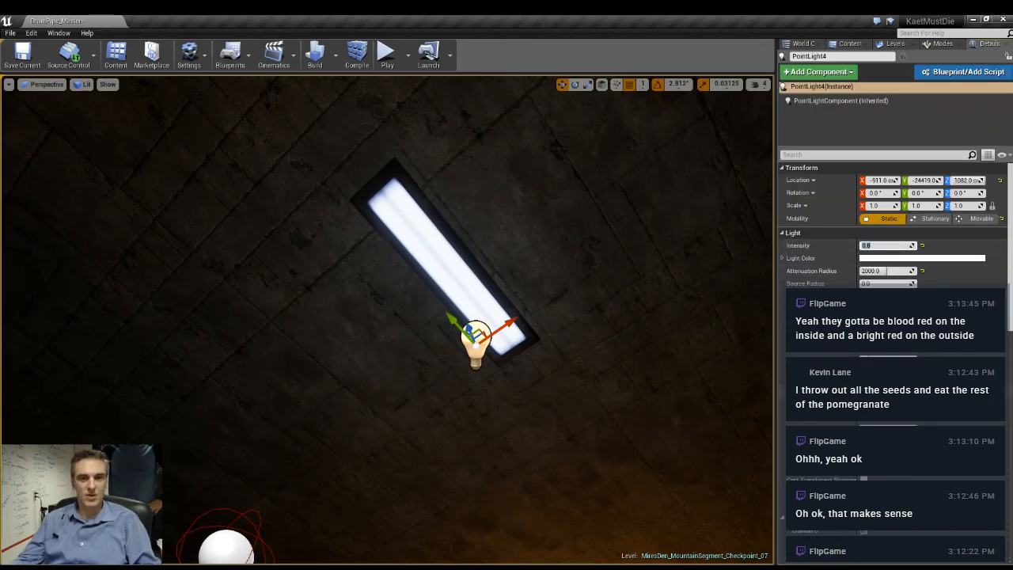
{"action": "type", "text": "0.5"}
{"action": "key", "text": "Return"}
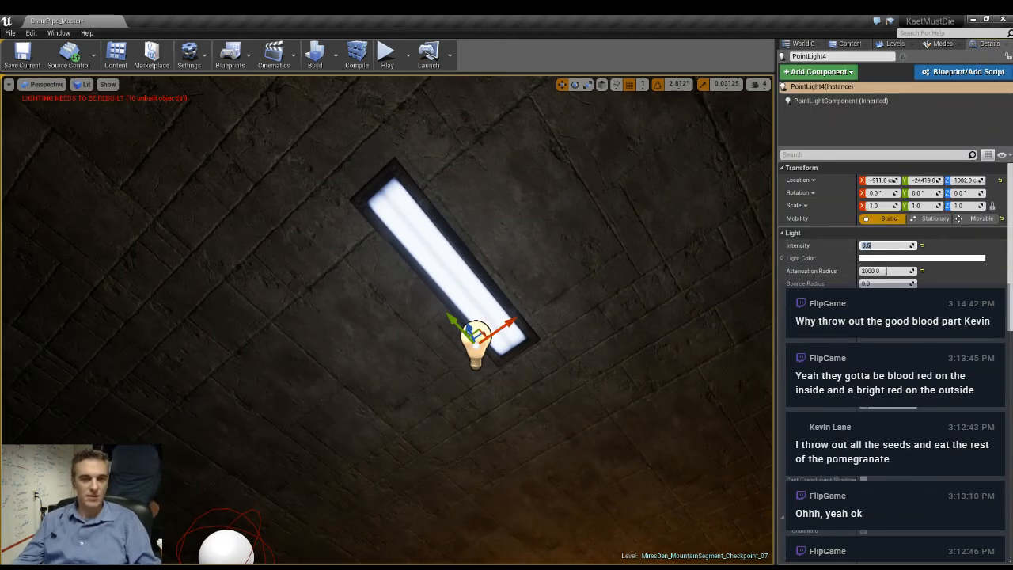
- Look over the room's lighting, then return to the forest and inspect the campfire and lamp posts in the lit view
{"action": "right_click_drag", "start_coordinate": [475, 277], "coordinate": [304, 475]}
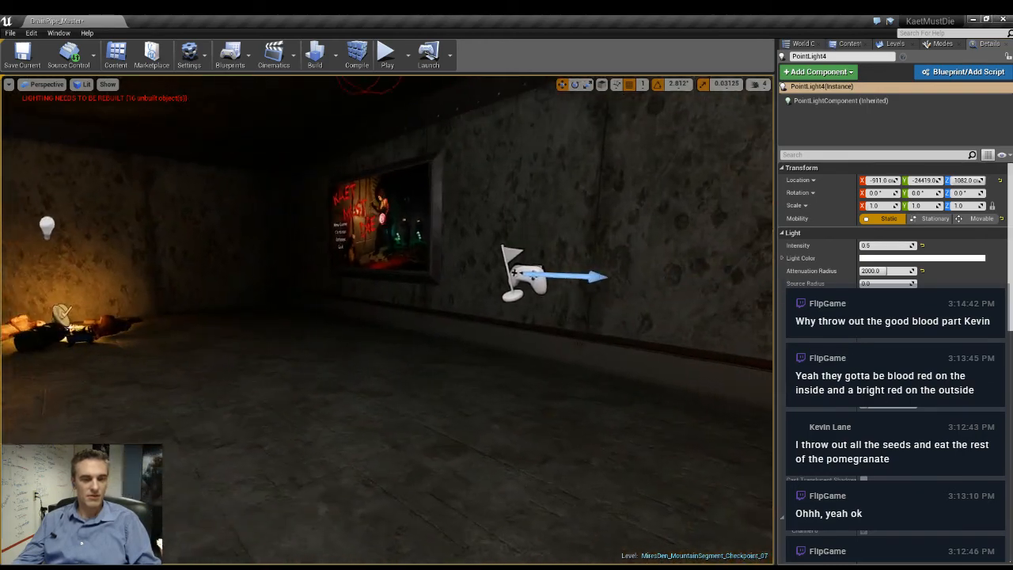
{"action": "right_click_drag", "start_coordinate": [388, 317], "coordinate": [338, 235]}
{"action": "right_click_drag", "start_coordinate": [434, 337], "coordinate": [517, 339]}
{"action": "key", "text": "alt+3"}
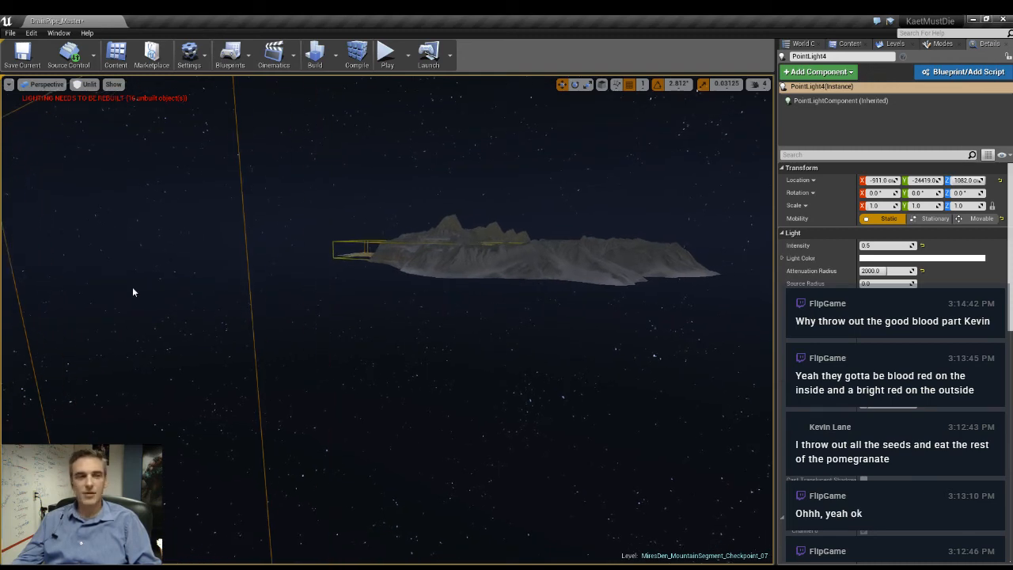
{"action": "left_click", "coordinate": [418, 237]}
{"action": "key", "text": "f"}
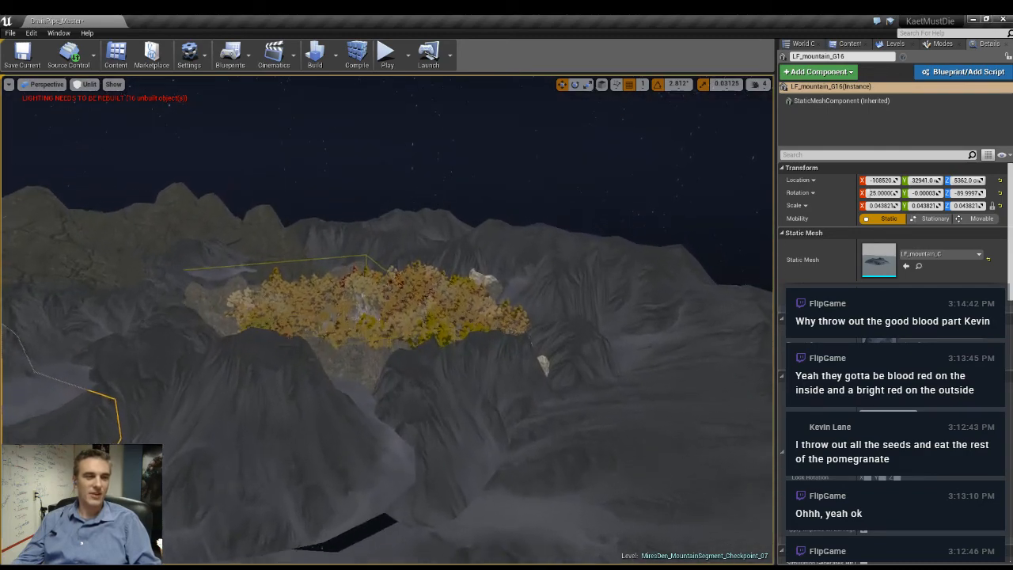
{"action": "right_click_drag", "start_coordinate": [418, 238], "coordinate": [300, 297]}
{"action": "key", "text": "alt+4"}
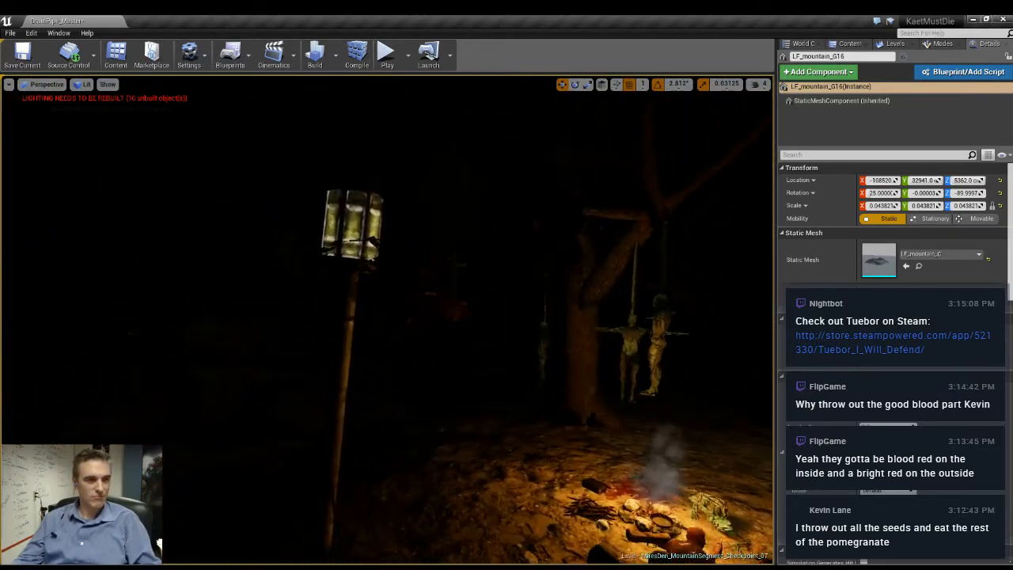
{"action": "right_click_drag", "start_coordinate": [388, 317], "coordinate": [293, 315]}
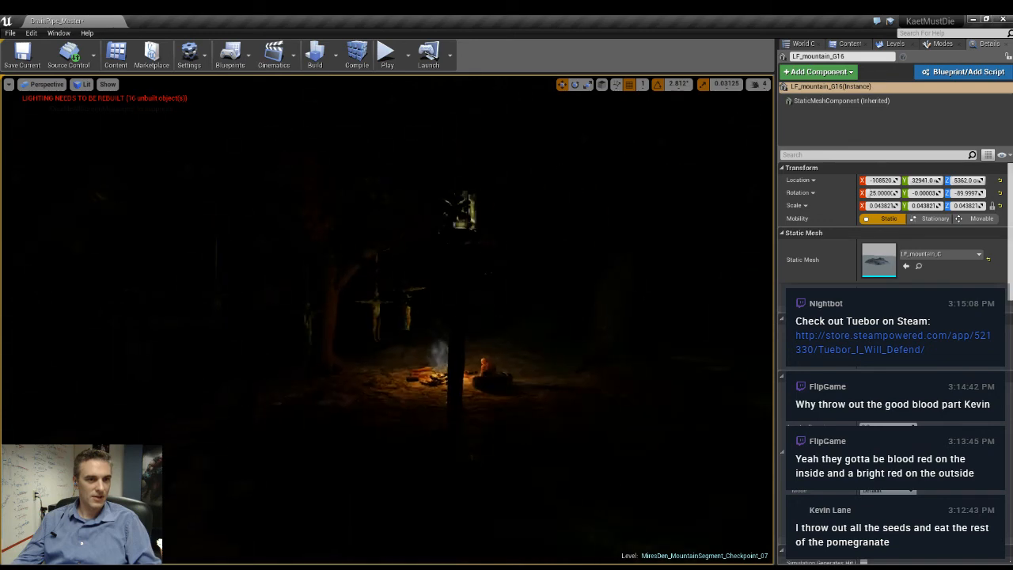
{"action": "right_click_drag", "start_coordinate": [388, 317], "coordinate": [412, 375]}
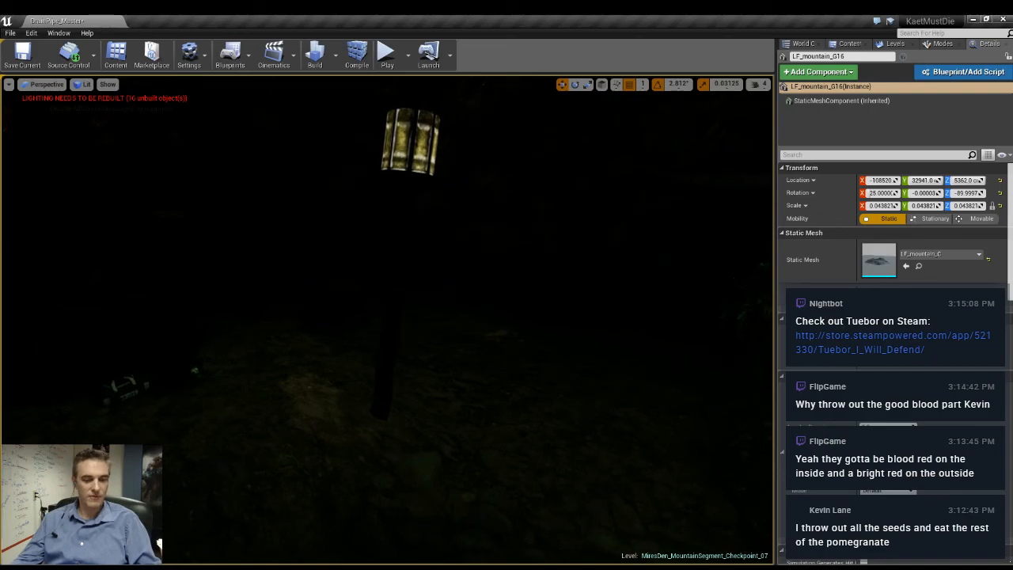
- Switch to the unlit view and move the gate lamp post near the tent farther up the slope
{"action": "left_click", "coordinate": [387, 366]}
{"action": "right_click_drag", "start_coordinate": [521, 369], "coordinate": [487, 420]}
{"action": "key", "text": "alt+3"}
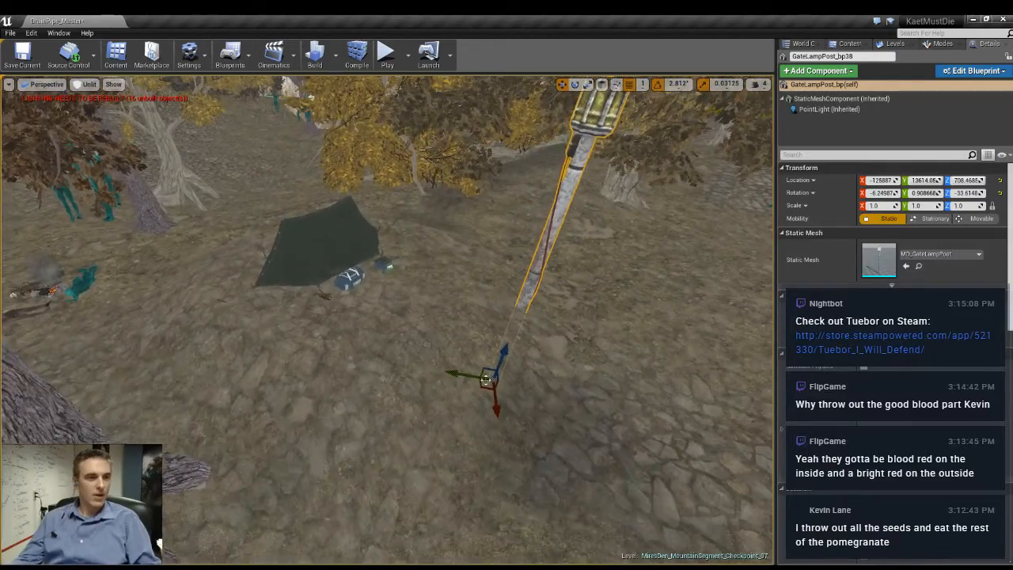
{"action": "left_click_drag", "start_coordinate": [485, 388], "coordinate": [321, 301]}
{"action": "right_click_drag", "start_coordinate": [322, 301], "coordinate": [252, 273]}
- Rotate the lamp post near the tent so it leans in a different direction from the other posts
{"action": "key", "text": "e"}
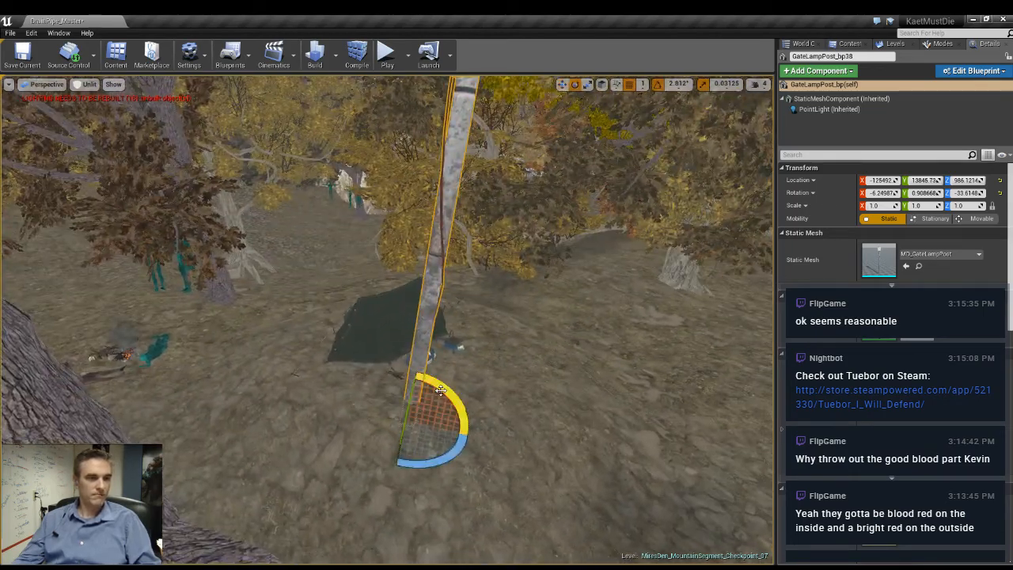
{"action": "left_click_drag", "start_coordinate": [440, 390], "coordinate": [416, 373]}
{"action": "right_click_drag", "start_coordinate": [392, 412], "coordinate": [380, 421]}
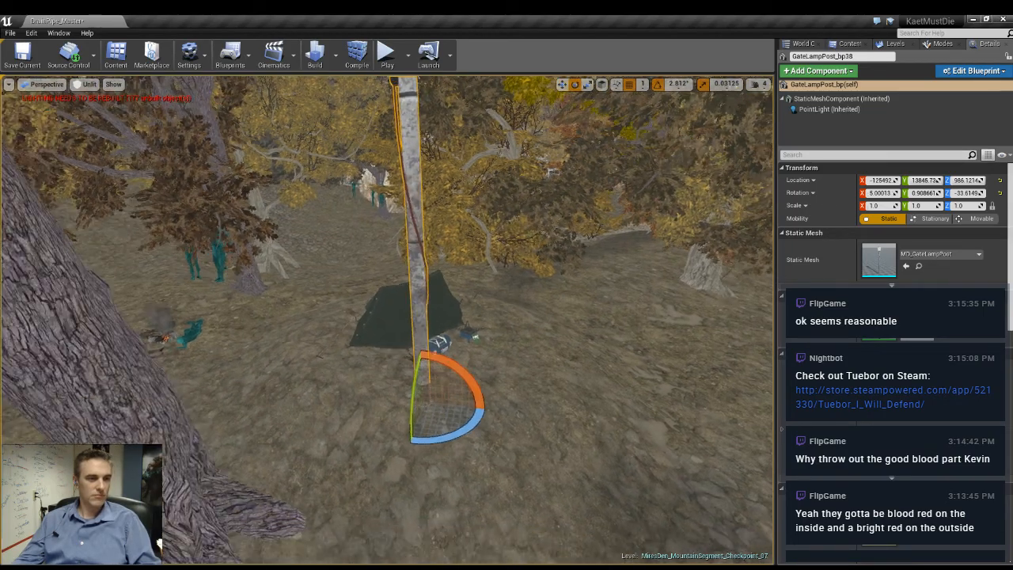
{"action": "left_click_drag", "start_coordinate": [412, 406], "coordinate": [407, 431]}
{"action": "right_click_drag", "start_coordinate": [407, 431], "coordinate": [316, 426]}
{"action": "key", "text": "w"}
{"action": "mouse_move", "coordinate": [457, 421]}
{"action": "right_mouse_down"}
{"action": "mouse_move", "coordinate": [490, 431]}
{"action": "mouse_move", "coordinate": [475, 408]}
{"action": "mouse_move", "coordinate": [457, 421]}
{"action": "right_mouse_up"}
{"action": "key", "text": "space"}
{"action": "key", "text": "space"}
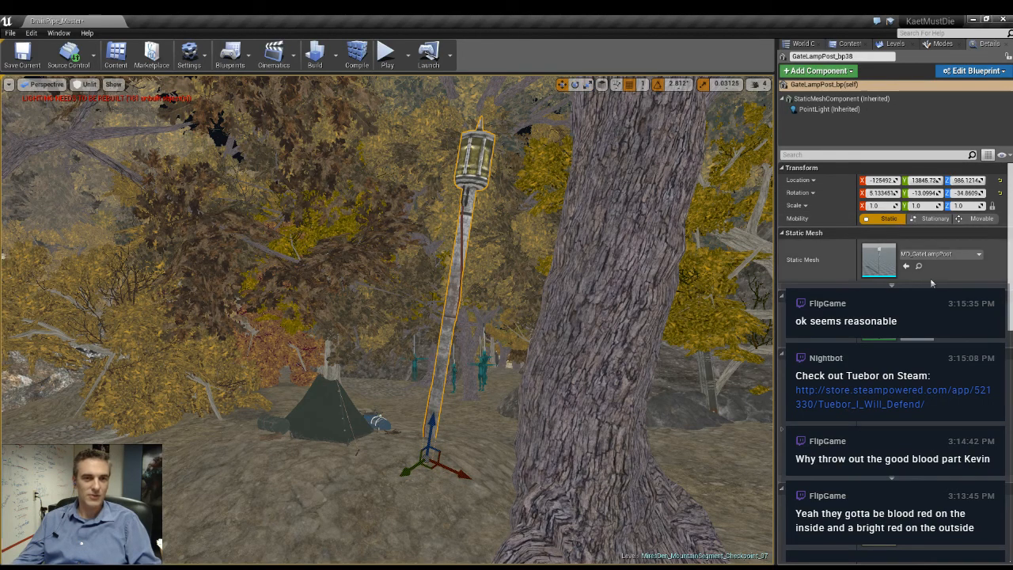
- Scale the lamp post near the tent uniformly to 0.75 and lower its base into the ground
{"action": "left_click", "coordinate": [884, 207]}
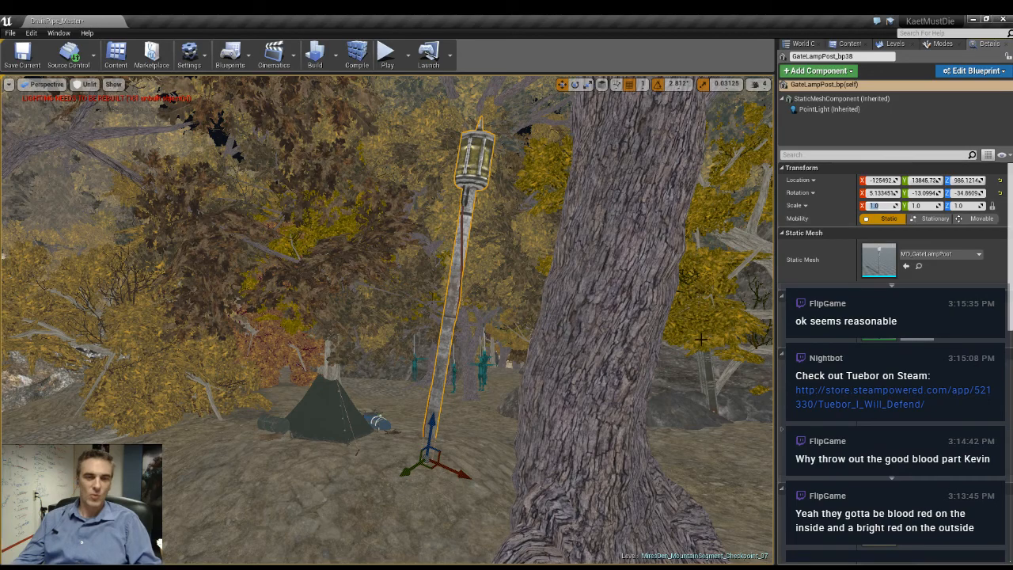
{"action": "type", "text": "0.75"}
{"action": "key", "text": "Return"}
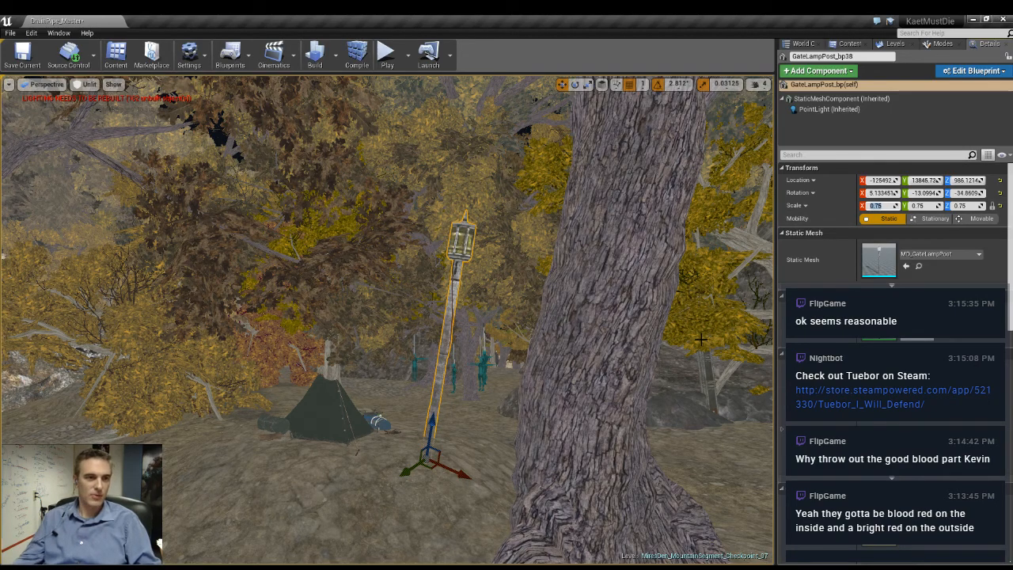
{"action": "key", "text": "w"}
{"action": "right_click_drag", "start_coordinate": [472, 339], "coordinate": [400, 429]}
{"action": "key", "text": "s"}
{"action": "left_click_drag", "start_coordinate": [396, 432], "coordinate": [381, 515]}
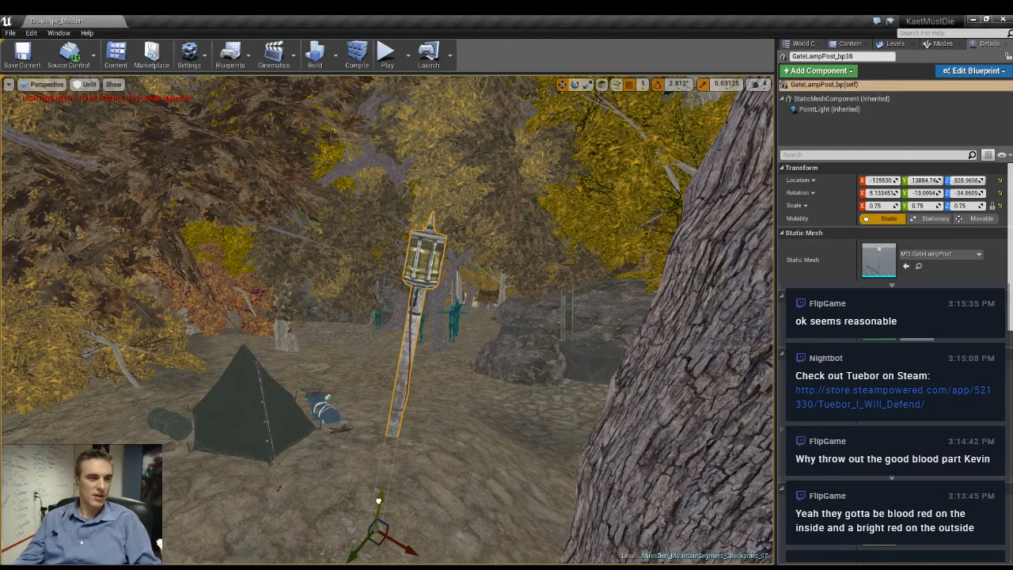
{"action": "right_click_drag", "start_coordinate": [381, 514], "coordinate": [238, 550]}
- Scale the lamp post near the campfire uniformly to 0.75 and raise it farther out of the ground
{"action": "key", "text": "s"}
{"action": "key", "text": "w"}
{"action": "right_click_drag", "start_coordinate": [396, 261], "coordinate": [327, 247]}
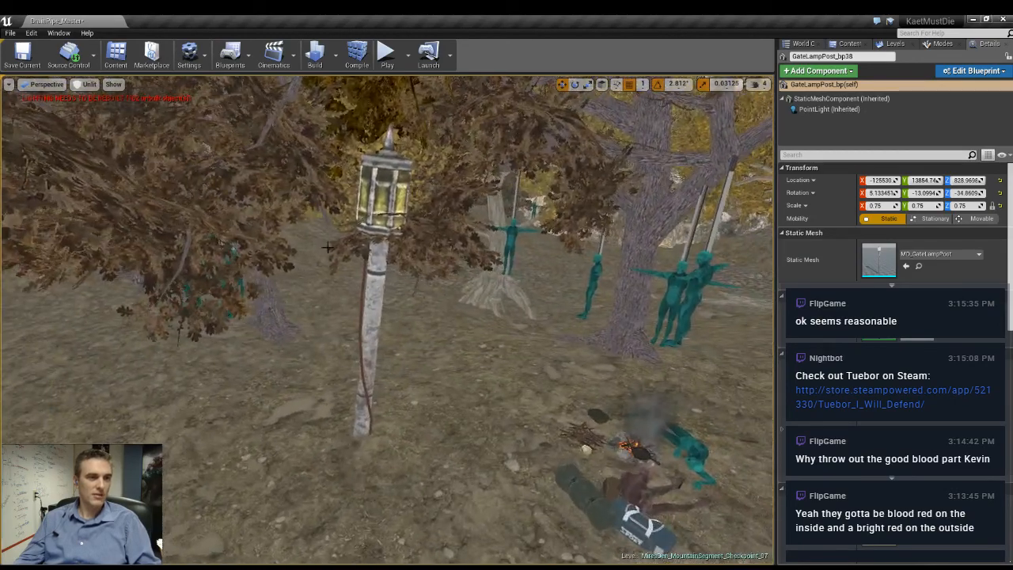
{"action": "left_click", "coordinate": [374, 215]}
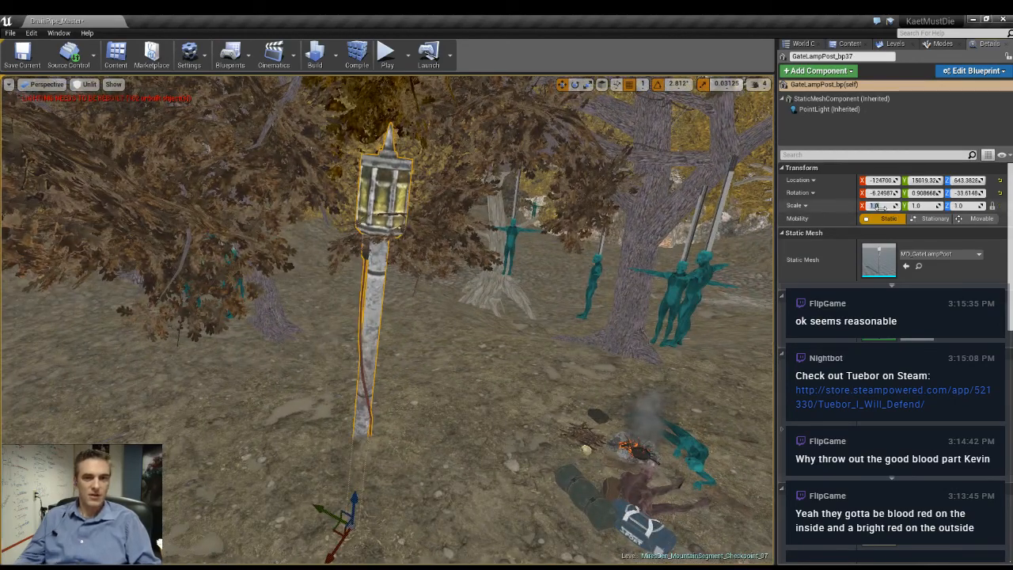
{"action": "left_click", "coordinate": [881, 207]}
{"action": "type", "text": "0.75"}
{"action": "key", "text": "Return"}
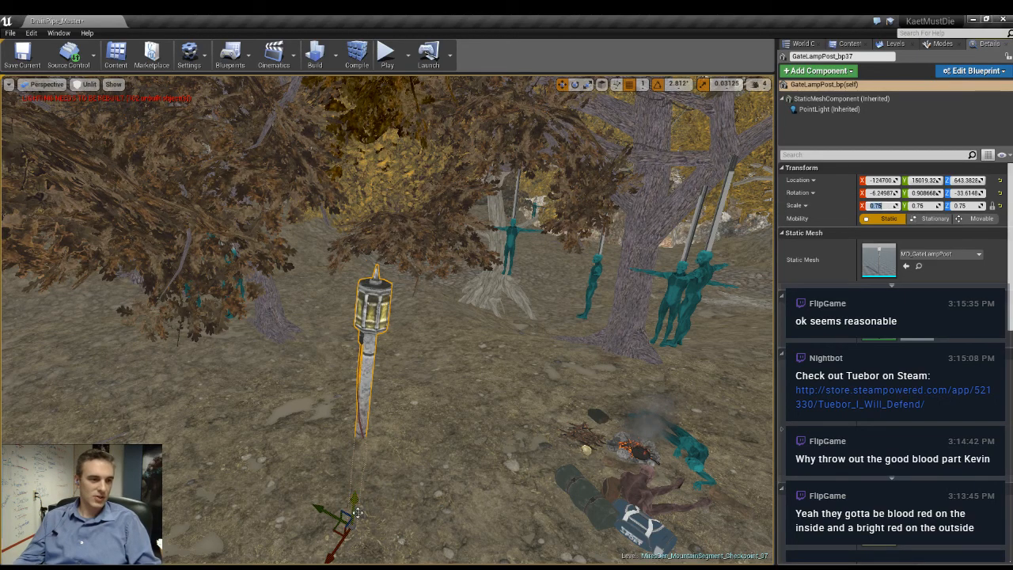
{"action": "left_click_drag", "start_coordinate": [355, 500], "coordinate": [298, 548]}
{"action": "right_click_drag", "start_coordinate": [297, 548], "coordinate": [507, 515]}
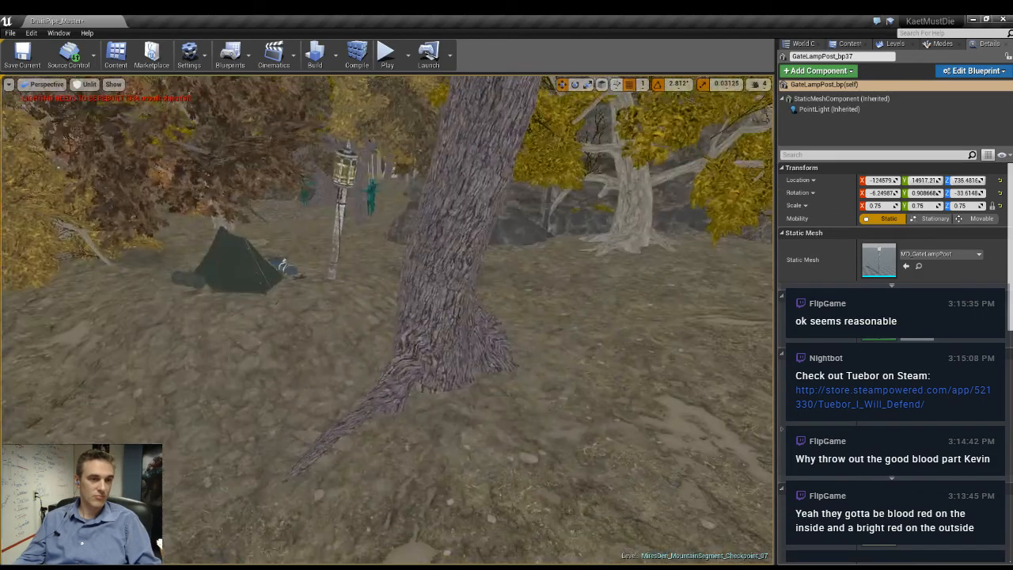
- Find the lamp post in front of the rock wall and scale it uniformly to 0.75
{"action": "right_click_drag", "start_coordinate": [388, 317], "coordinate": [760, 269]}
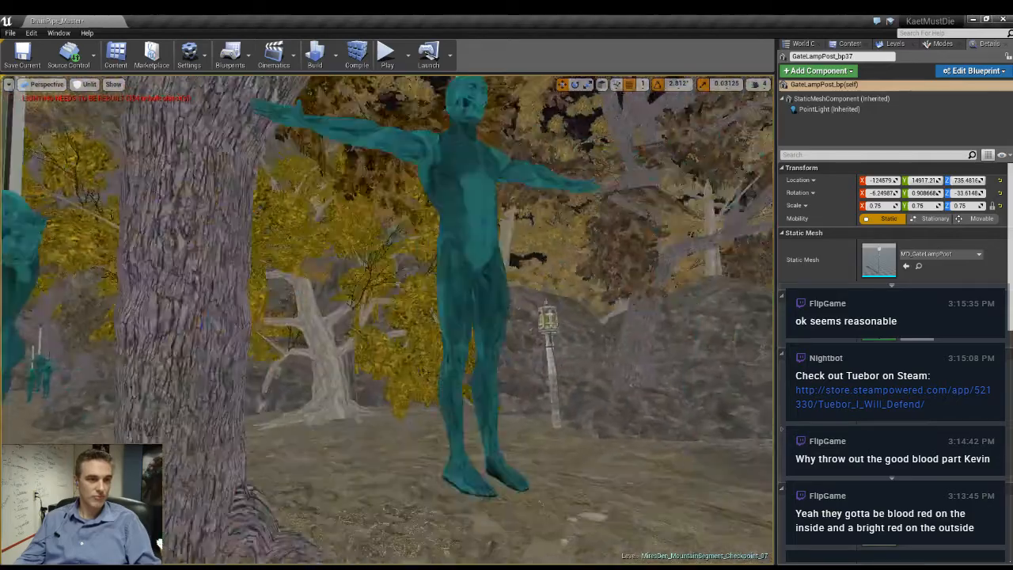
{"action": "right_click_drag", "start_coordinate": [507, 443], "coordinate": [530, 460]}
{"action": "left_click", "coordinate": [517, 461]}
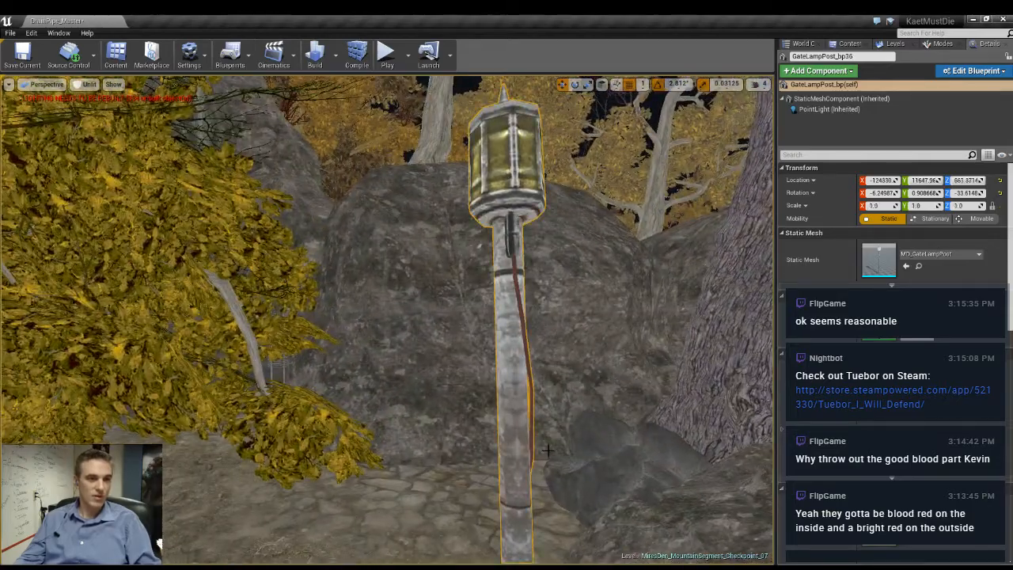
{"action": "left_click", "coordinate": [876, 206]}
{"action": "type", "text": "0.7"}
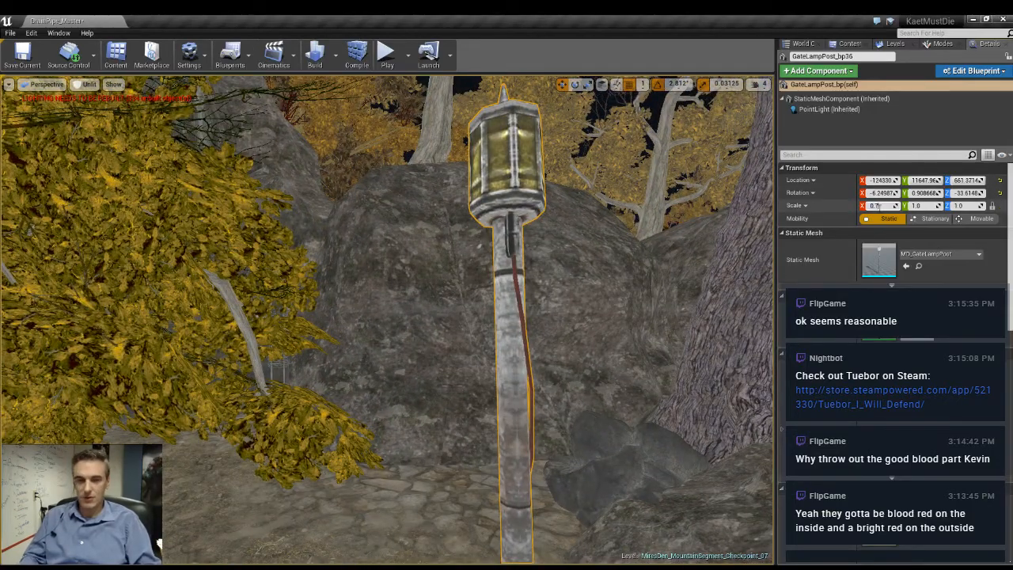
{"action": "type", "text": "5"}
{"action": "key", "text": "Return"}
- Scale the lamp post beside the large-rooted tree uniformly to 0.75 and raise it farther out of the ground
{"action": "right_click_drag", "start_coordinate": [618, 317], "coordinate": [760, 317]}
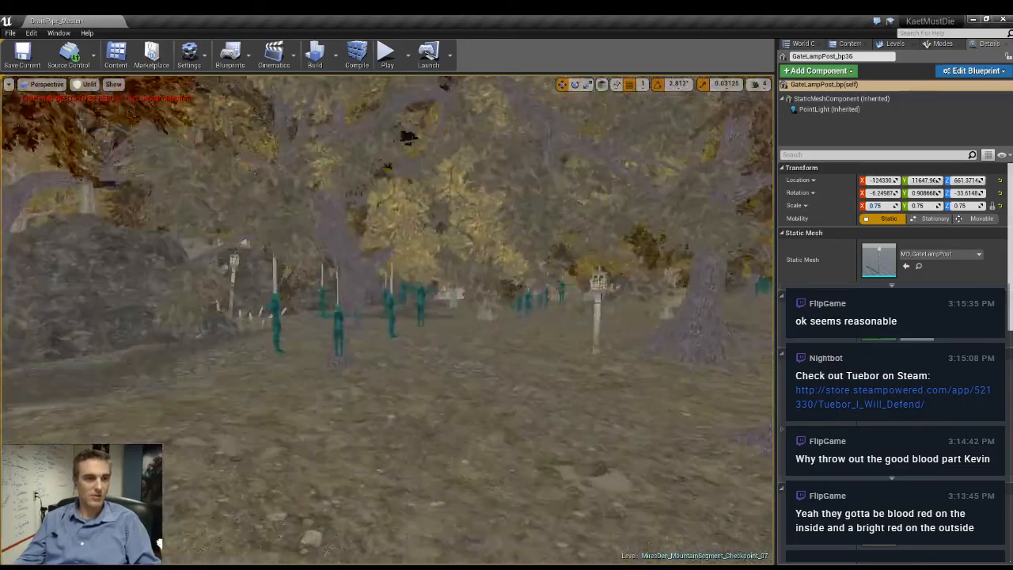
{"action": "right_click_drag", "start_coordinate": [360, 310], "coordinate": [469, 309]}
{"action": "key", "text": "w"}
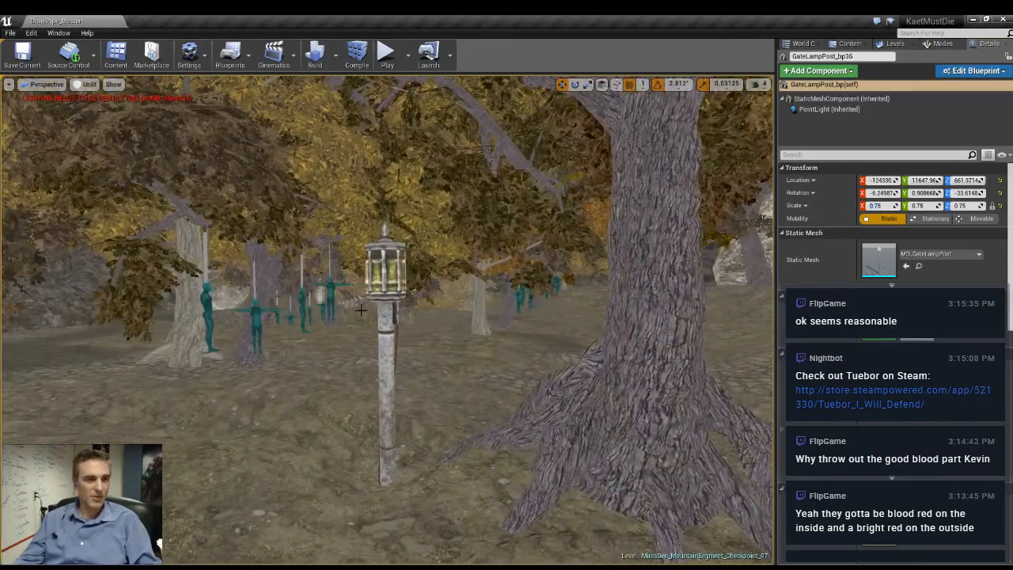
{"action": "left_click", "coordinate": [386, 291]}
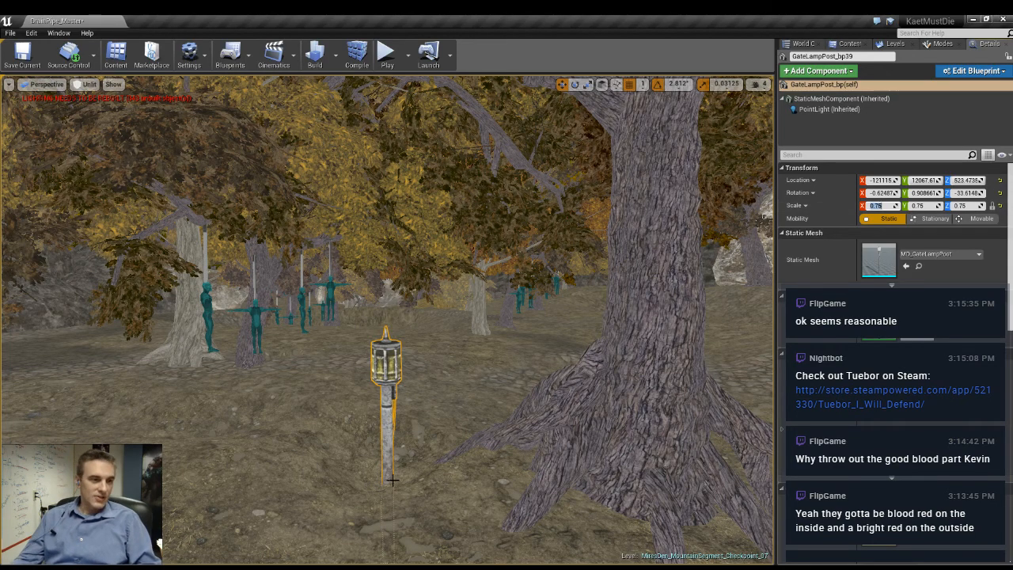
{"action": "right_click_drag", "start_coordinate": [391, 477], "coordinate": [368, 551]}
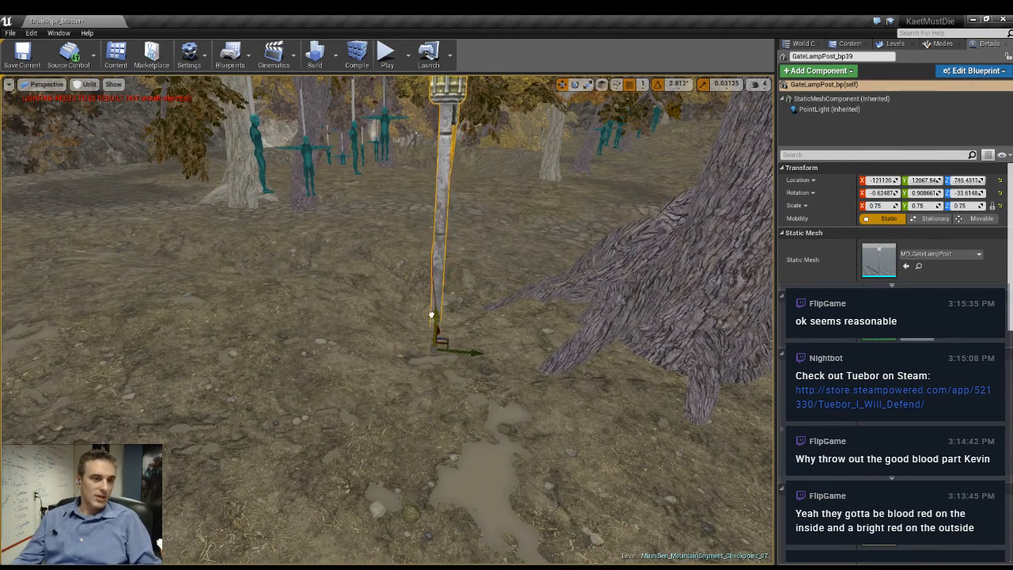
{"action": "key", "text": "s"}
- Move the campfire lamp post away from the fire to the open ground near the trees and settle its base there
{"action": "right_click_drag", "start_coordinate": [437, 310], "coordinate": [237, 301]}
{"action": "key", "text": "w"}
{"action": "key", "text": "w"}
{"action": "key", "text": "s"}
{"action": "right_click_drag", "start_coordinate": [388, 317], "coordinate": [39, 307]}
{"action": "key", "text": "w"}
{"action": "key", "text": "w"}
{"action": "right_click_drag", "start_coordinate": [438, 395], "coordinate": [396, 393]}
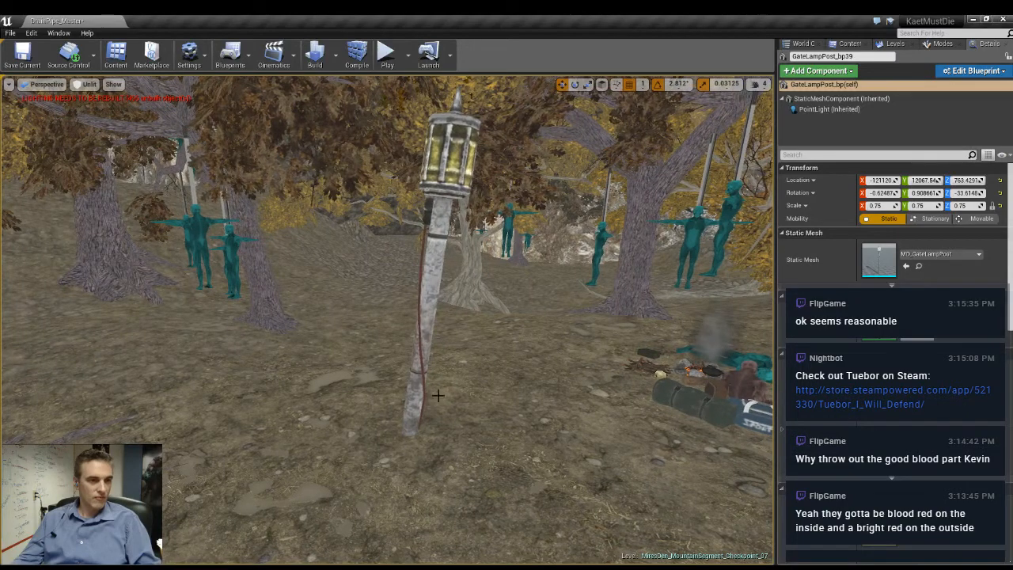
{"action": "left_click", "coordinate": [413, 392]}
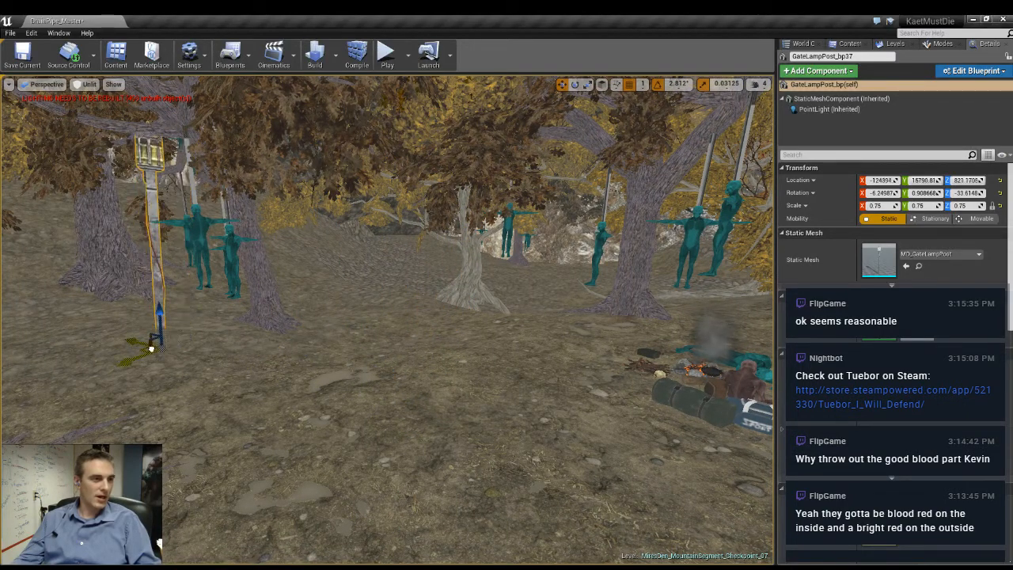
{"action": "right_click_drag", "start_coordinate": [146, 334], "coordinate": [127, 333]}
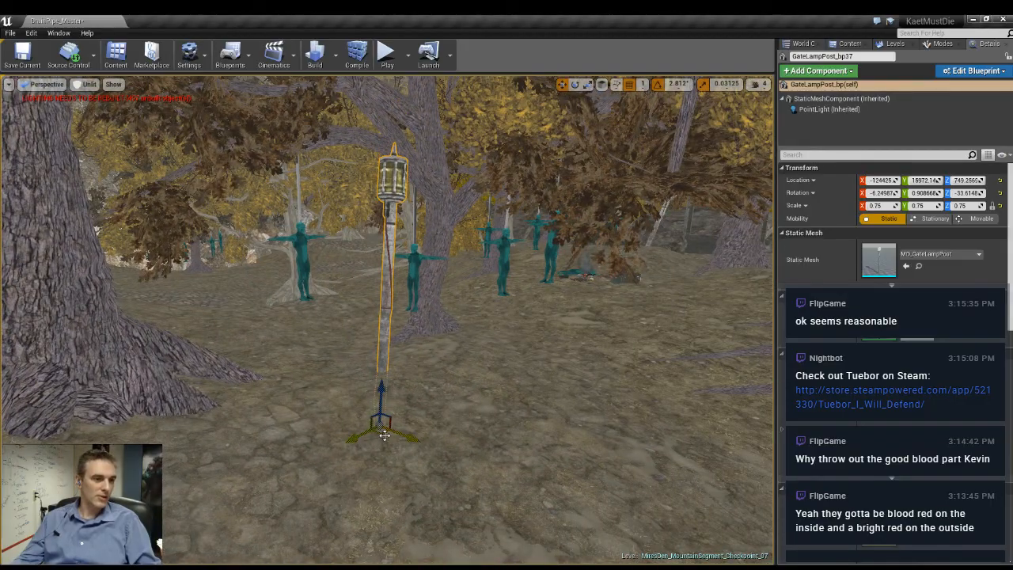
{"action": "left_click_drag", "start_coordinate": [270, 450], "coordinate": [368, 487]}
{"action": "right_click_drag", "start_coordinate": [369, 486], "coordinate": [700, 475]}
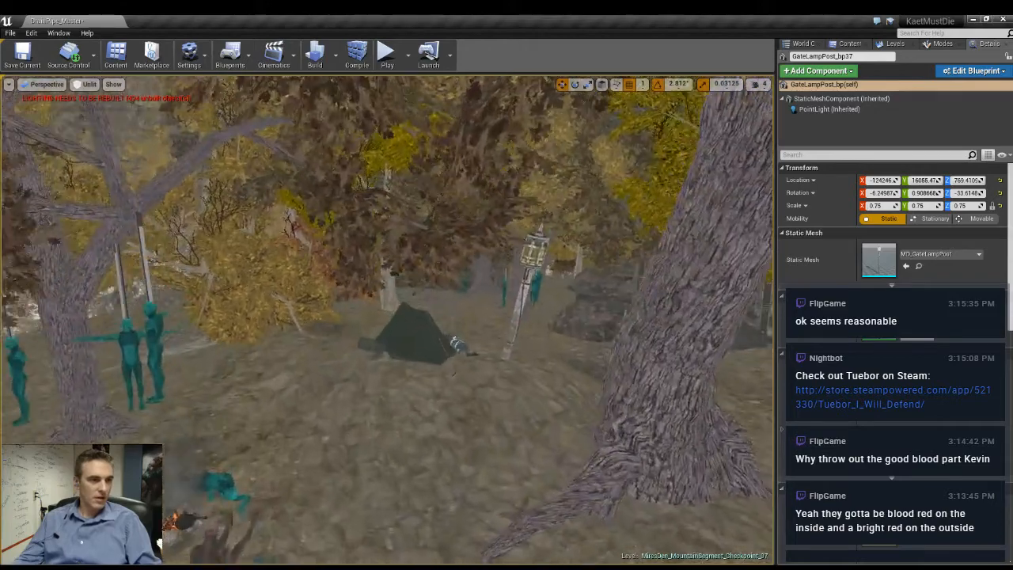
- Shift the lamp post beside the tent slightly and sink its base into the slope
{"action": "right_click_drag", "start_coordinate": [380, 333], "coordinate": [413, 400]}
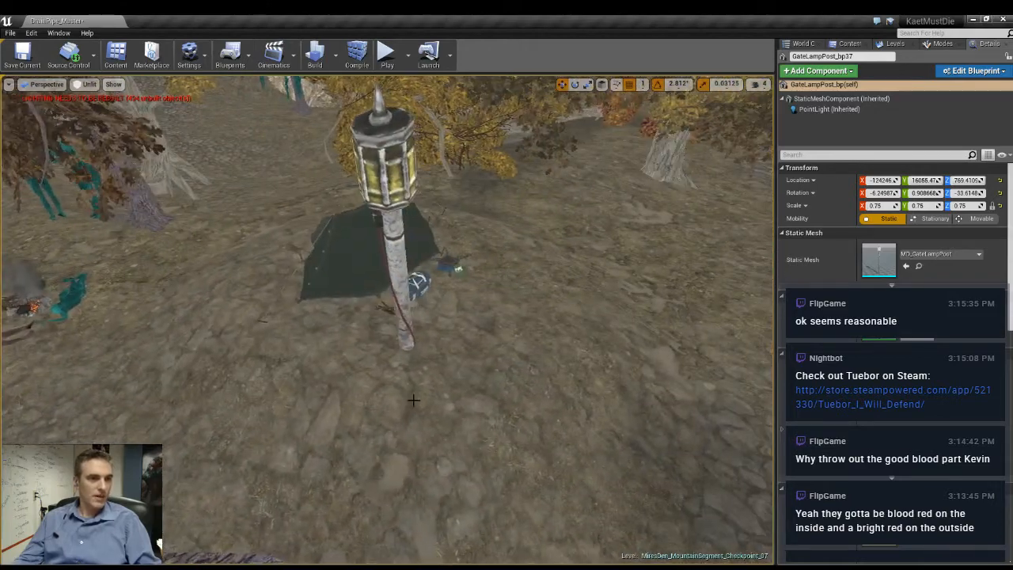
{"action": "left_click", "coordinate": [403, 340]}
{"action": "left_click_drag", "start_coordinate": [404, 413], "coordinate": [418, 469]}
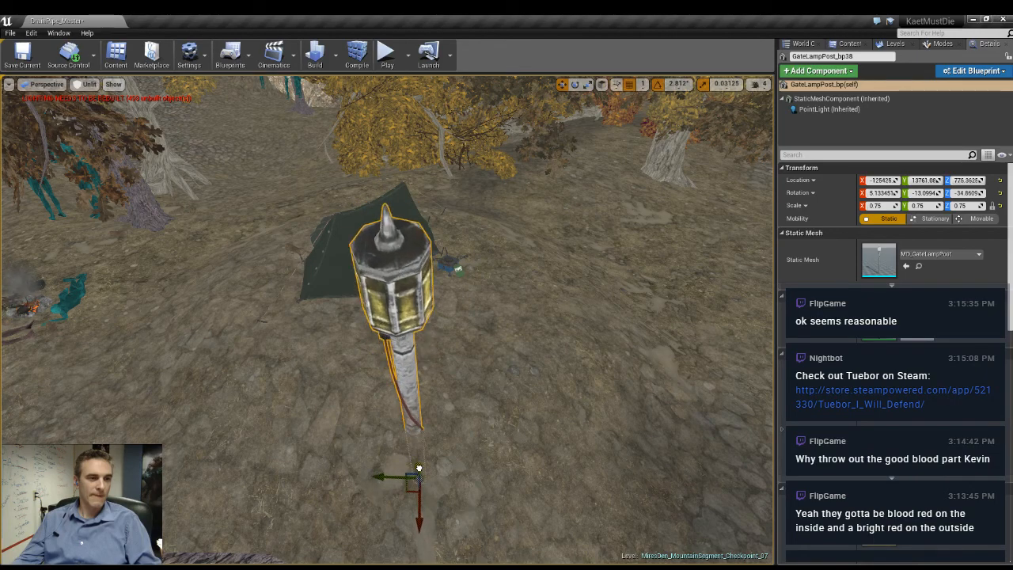
{"action": "right_click_drag", "start_coordinate": [418, 469], "coordinate": [442, 446]}
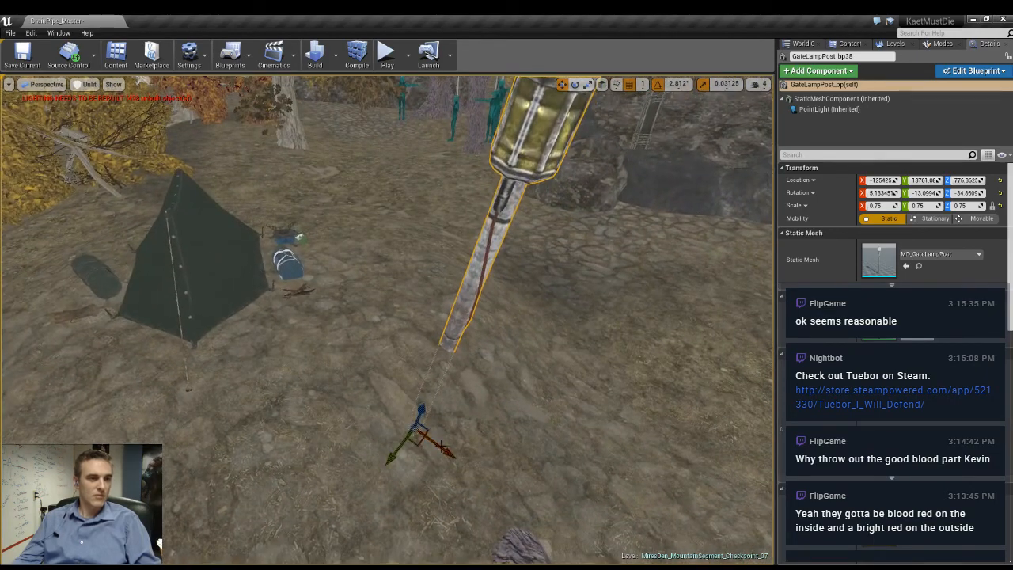
- Duplicate the lamp post to the other side of the tent and rotate the copy to lean differently
{"action": "left_click_drag", "start_coordinate": [416, 446], "coordinate": [84, 373], "text": "alt"}
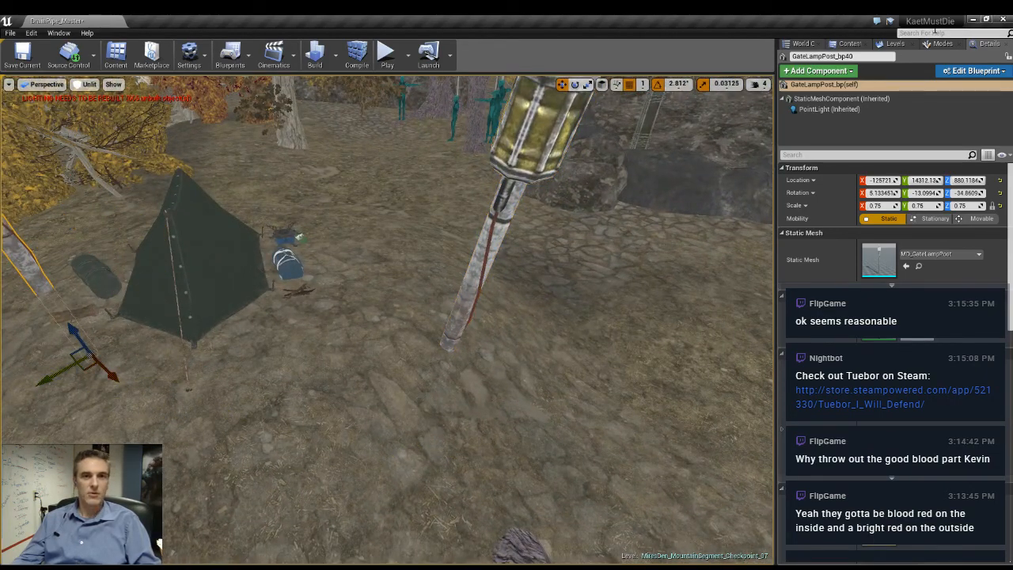
{"action": "left_click", "coordinate": [887, 48]}
{"action": "right_click_drag", "start_coordinate": [506, 316], "coordinate": [344, 357]}
{"action": "key", "text": "r"}
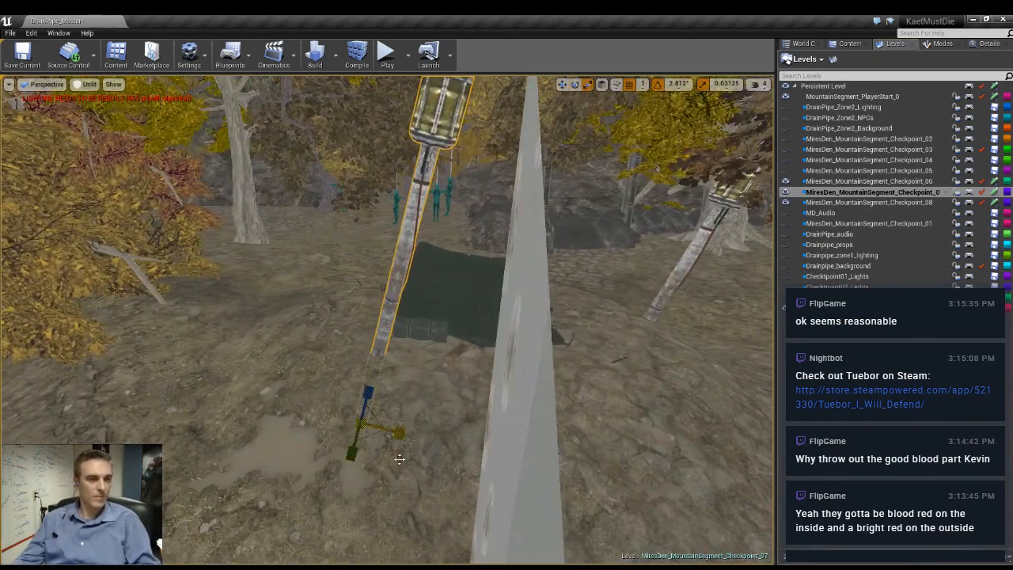
{"action": "left_click_drag", "start_coordinate": [395, 463], "coordinate": [375, 444]}
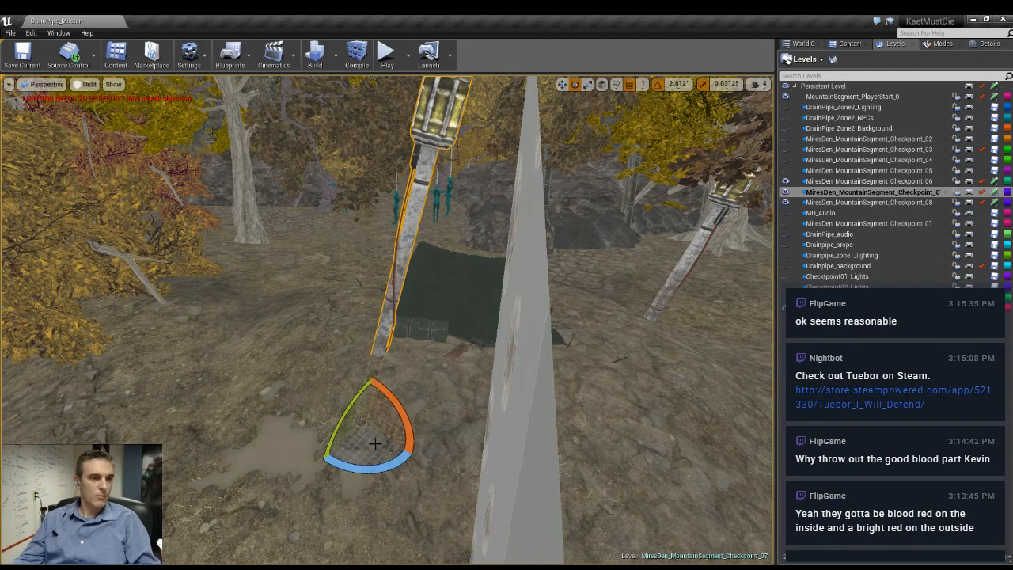
{"action": "left_click_drag", "start_coordinate": [394, 404], "coordinate": [322, 386]}
{"action": "right_click_drag", "start_coordinate": [322, 386], "coordinate": [293, 372]}
- Return to the lit game view and raise the scaled-down lamp post by the rocks
{"action": "key", "text": "alt+4"}
{"action": "key", "text": "g"}
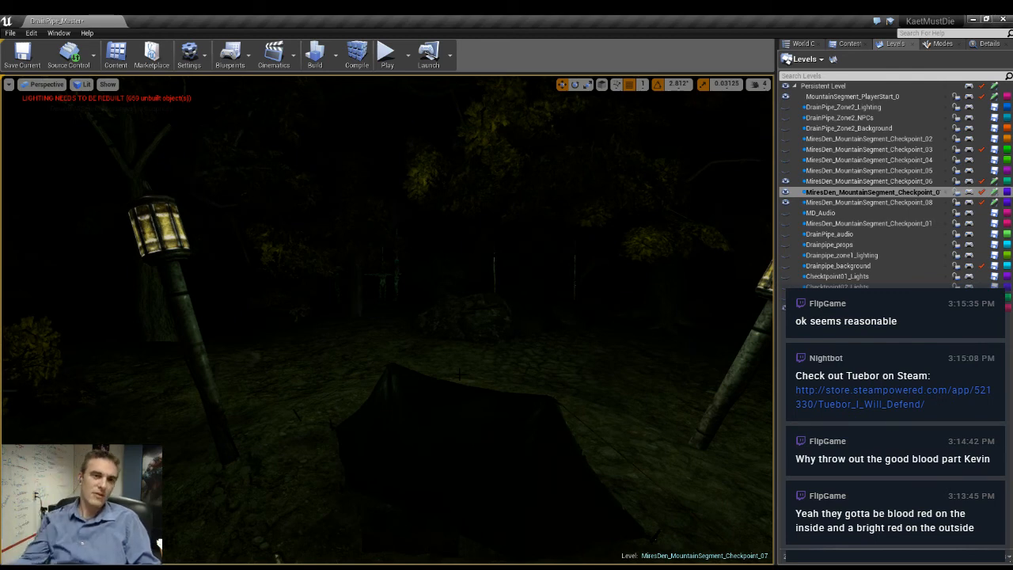
{"action": "right_click_drag", "start_coordinate": [293, 372], "coordinate": [475, 349]}
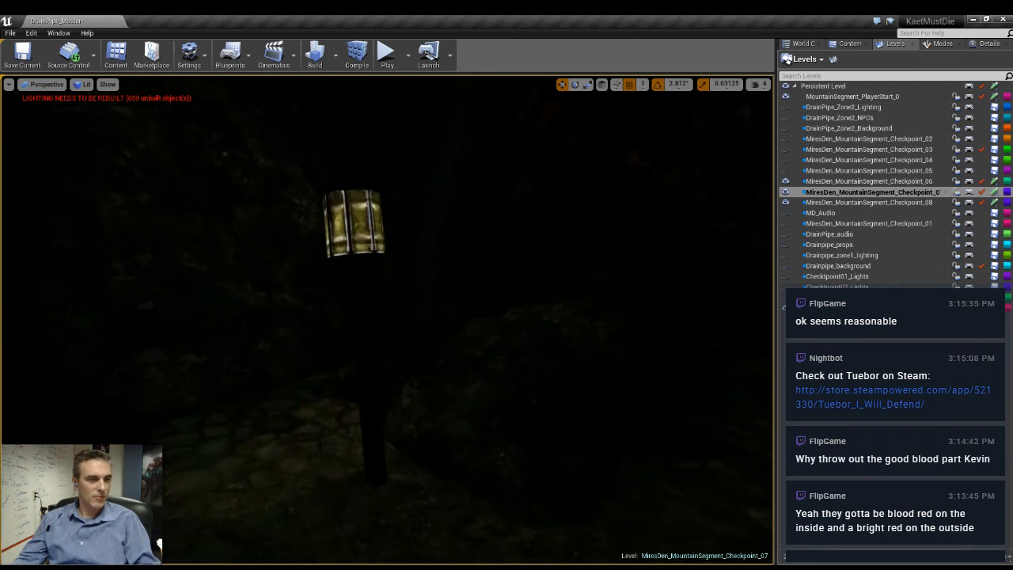
{"action": "left_click", "coordinate": [356, 228]}
{"action": "right_click_drag", "start_coordinate": [356, 228], "coordinate": [320, 241]}
{"action": "left_click_drag", "start_coordinate": [436, 528], "coordinate": [428, 452]}
{"action": "right_click_drag", "start_coordinate": [427, 452], "coordinate": [346, 405]}
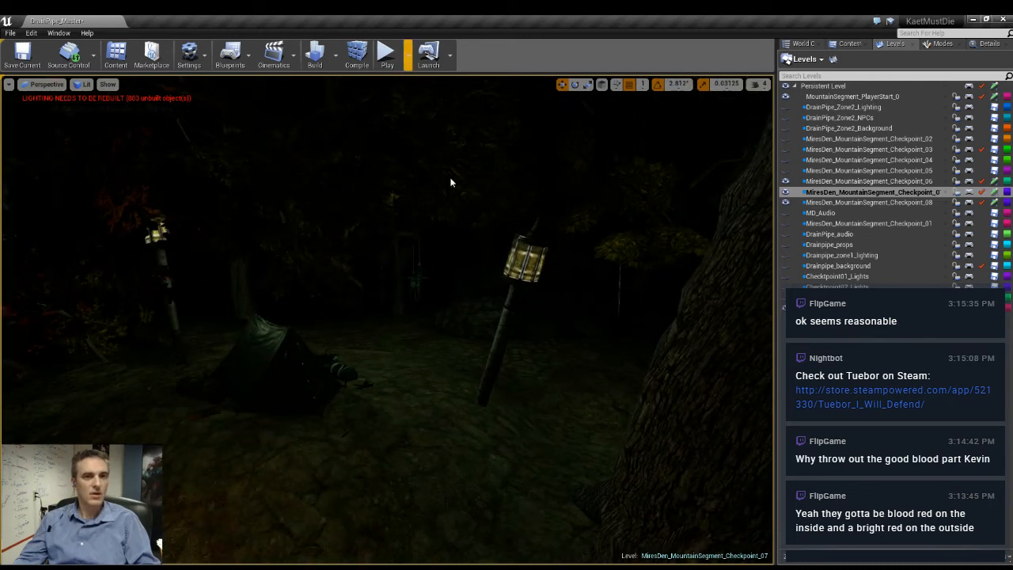
- Check the point light settings of the lamp post beside the tent, then clear the selection
{"action": "left_click", "coordinate": [520, 277]}
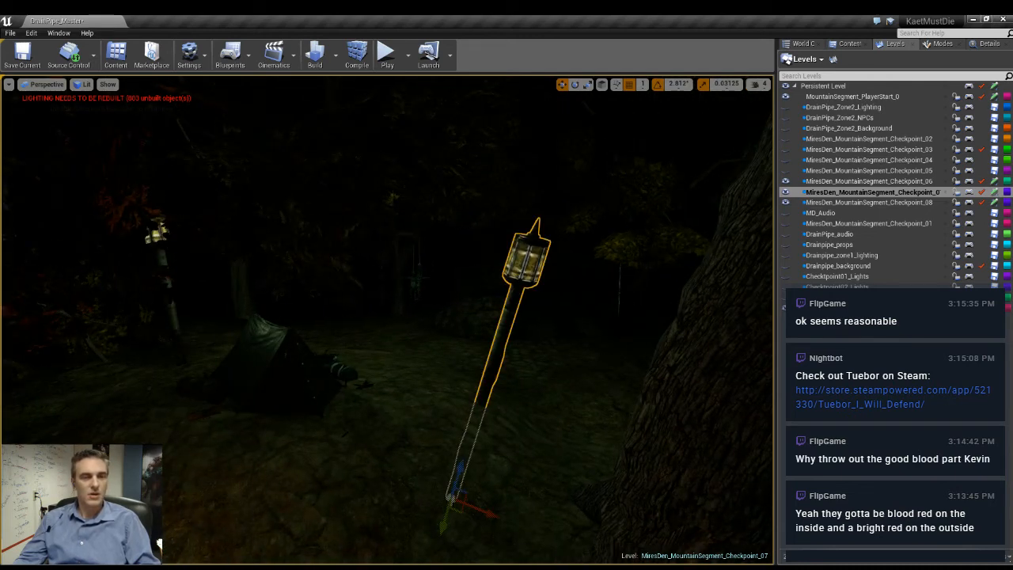
{"action": "left_click", "coordinate": [990, 44]}
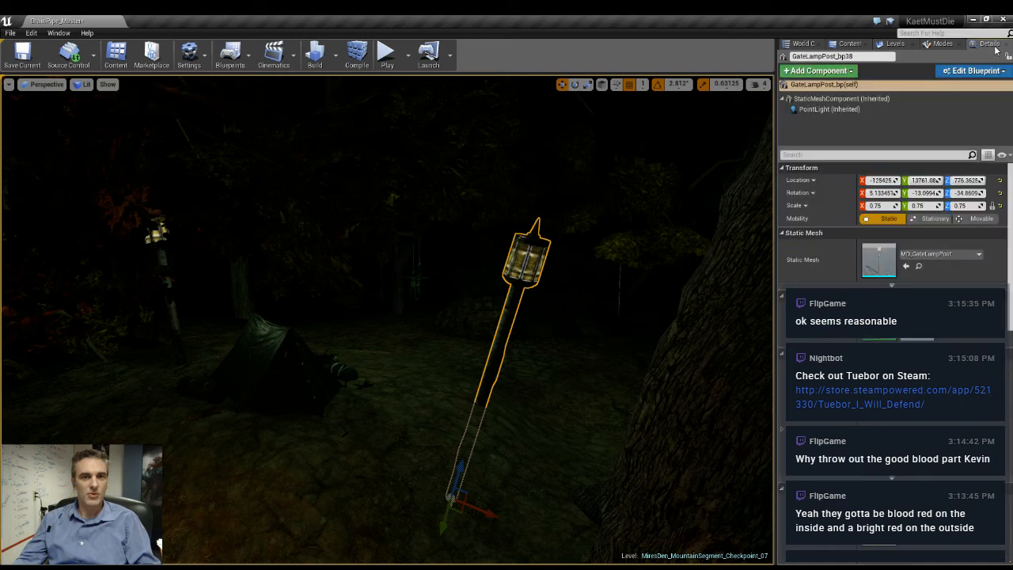
{"action": "left_click", "coordinate": [829, 109]}
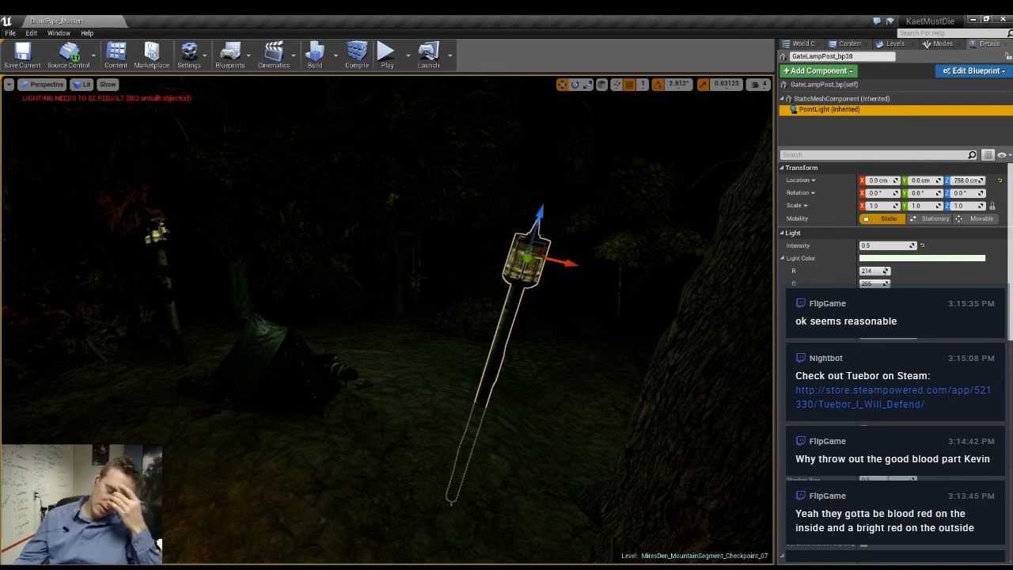
{"action": "key", "text": "Escape"}
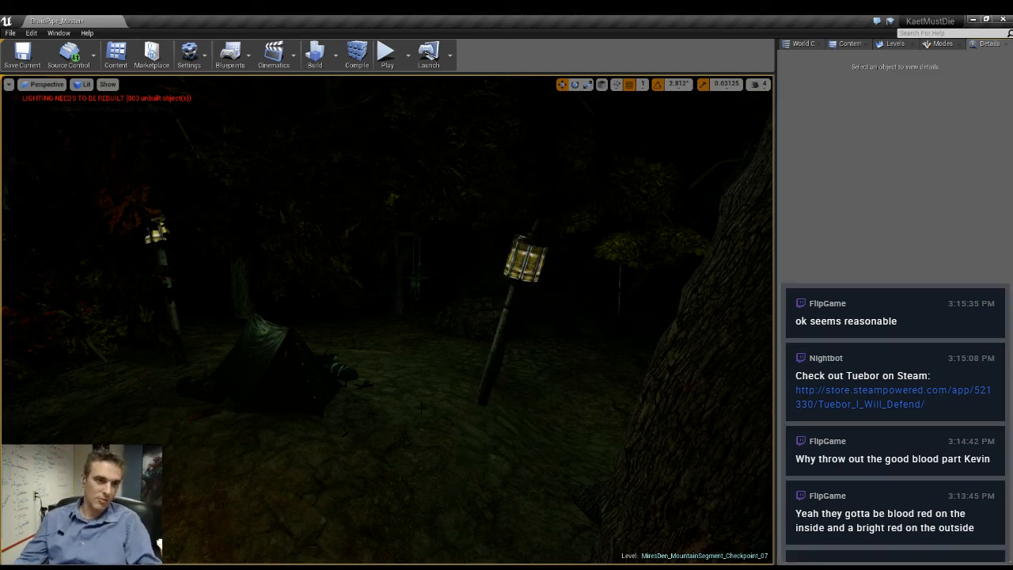
- Examine the campfire and tent lighting from across the campsite and bring up the list of levels
{"action": "right_click_drag", "start_coordinate": [383, 432], "coordinate": [765, 425]}
{"action": "key", "text": "w"}
{"action": "key", "text": "s"}
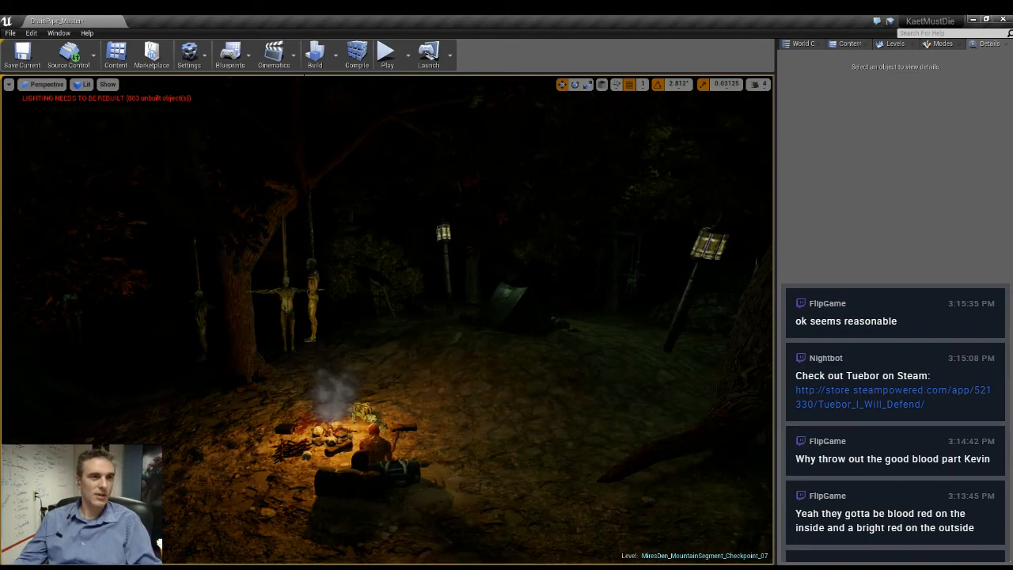
{"action": "left_click", "coordinate": [893, 43]}
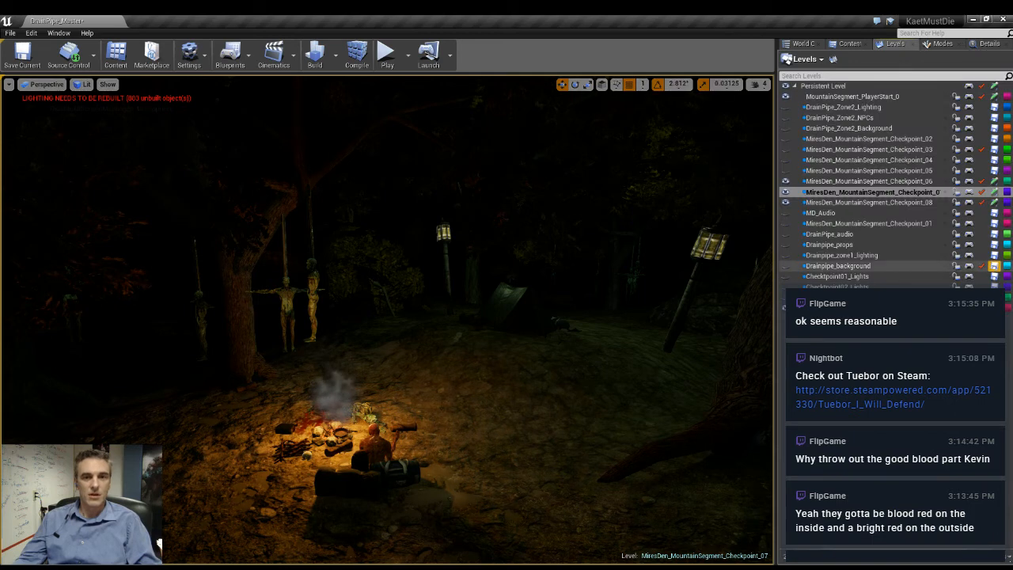
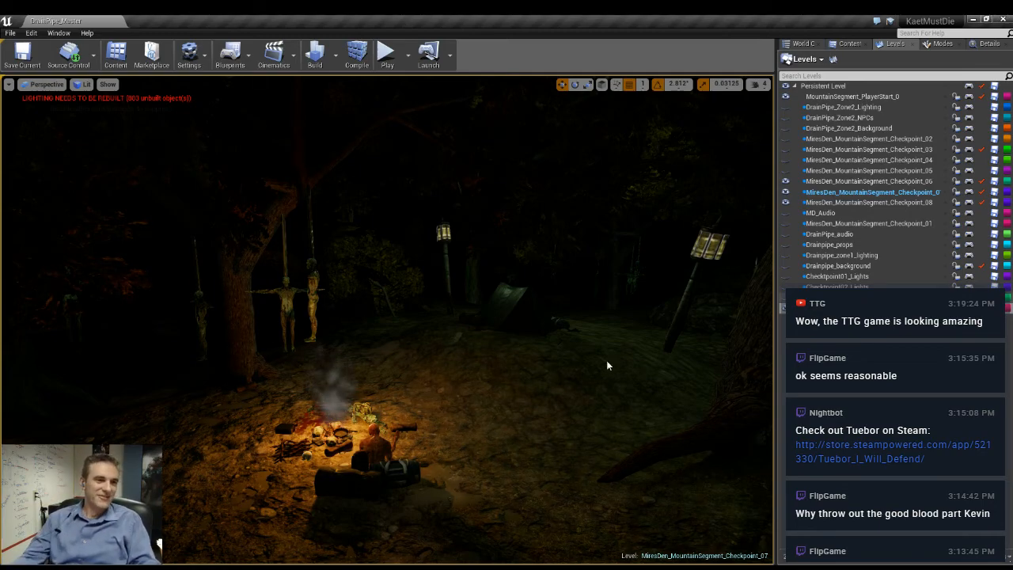
- Examine the campfire, the seated figure and the hanging bodies up close
{"action": "right_click_drag", "start_coordinate": [608, 366], "coordinate": [618, 428]}
{"action": "key", "text": "w"}
{"action": "key", "text": "w"}
{"action": "key", "text": "a"}
{"action": "key", "text": "s"}
{"action": "key", "text": "d"}
{"action": "key", "text": "d"}
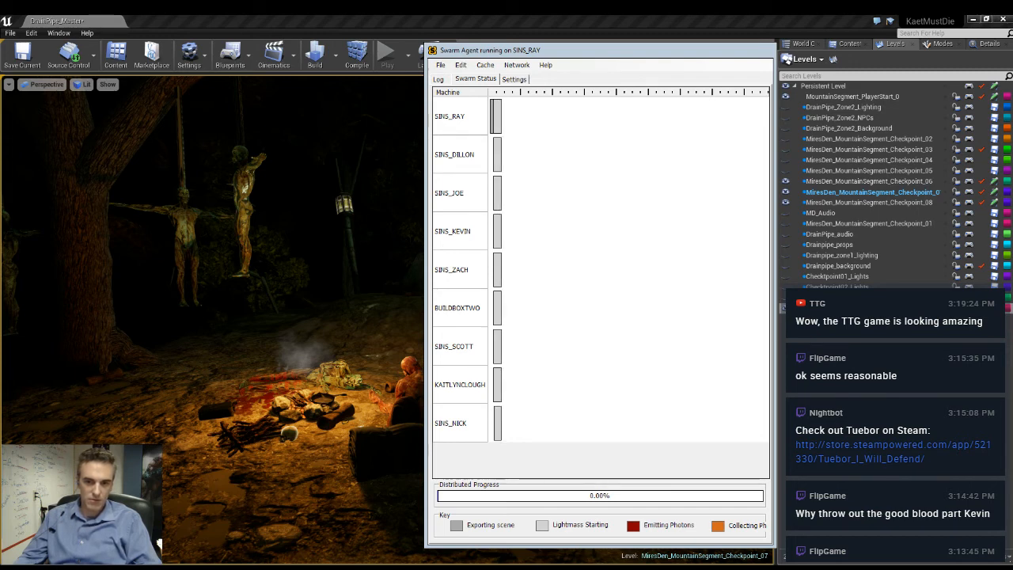
- Check the CPU load in Task Manager during the lighting build, then close Swarm Agent and Task Manager
{"action": "key", "text": "ctrl+shift+Escape"}
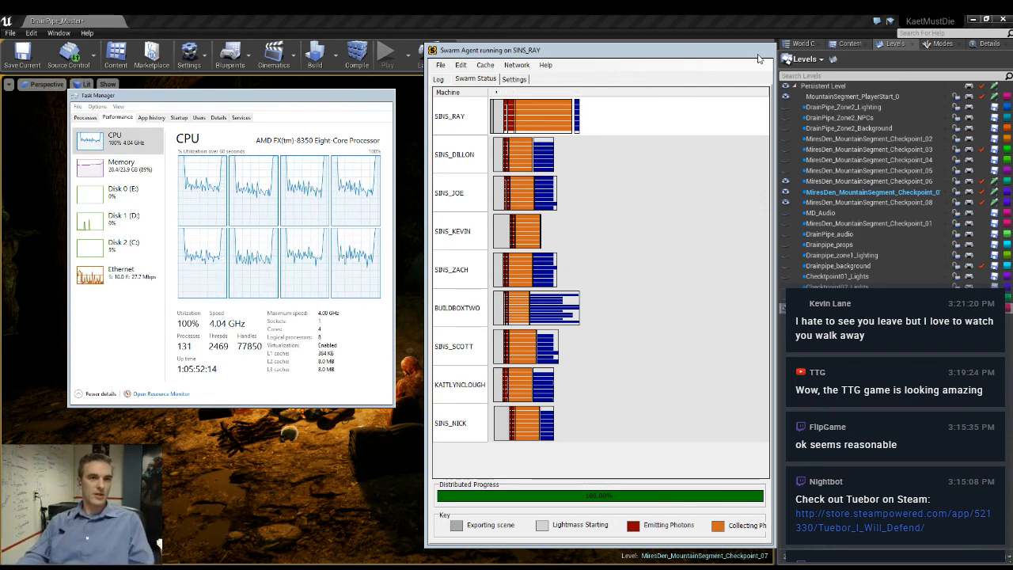
{"action": "left_click", "coordinate": [760, 50]}
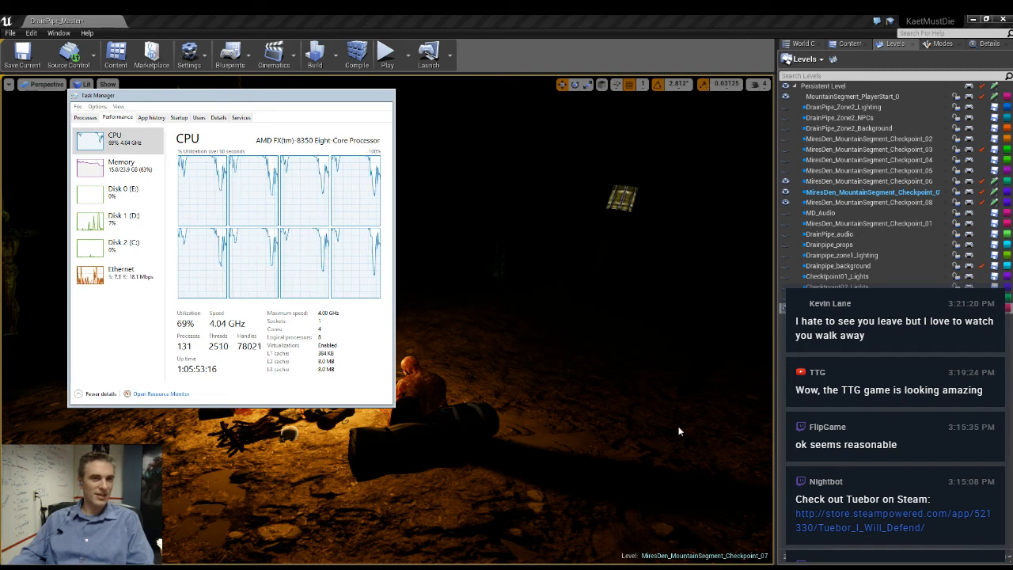
{"action": "left_click", "coordinate": [384, 95]}
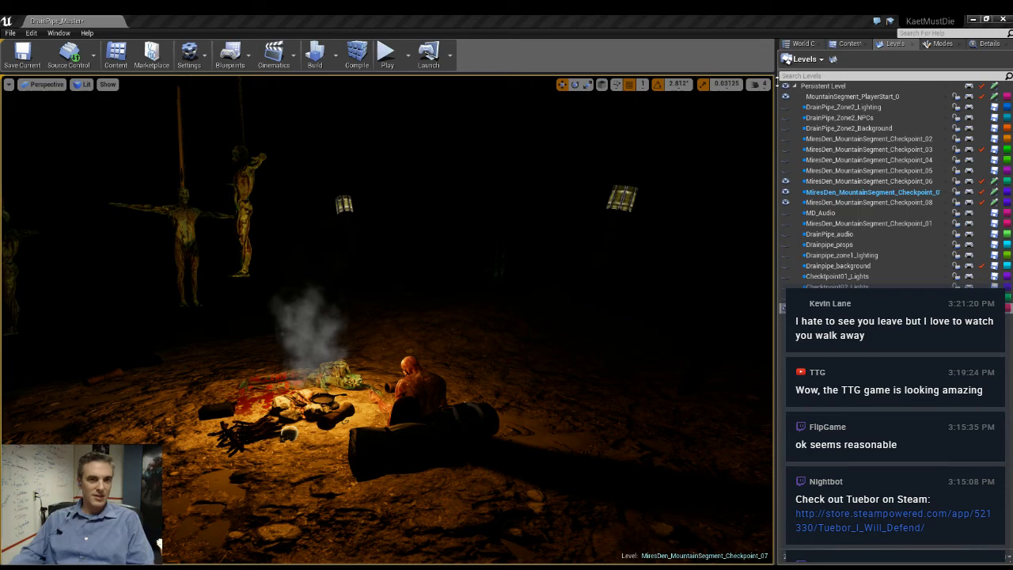
- Examine the rebuilt lighting around the campfire, tent and lamp posts from several sides of the forest
{"action": "right_click_drag", "start_coordinate": [464, 361], "coordinate": [332, 302]}
{"action": "key", "text": "w"}
{"action": "key", "text": "w"}
{"action": "key", "text": "w"}
{"action": "key", "text": "w"}
{"action": "key", "text": "w"}
{"action": "key", "text": "w"}
{"action": "key", "text": "w"}
{"action": "key", "text": "w"}
{"action": "key", "text": "w"}
{"action": "key", "text": "w"}
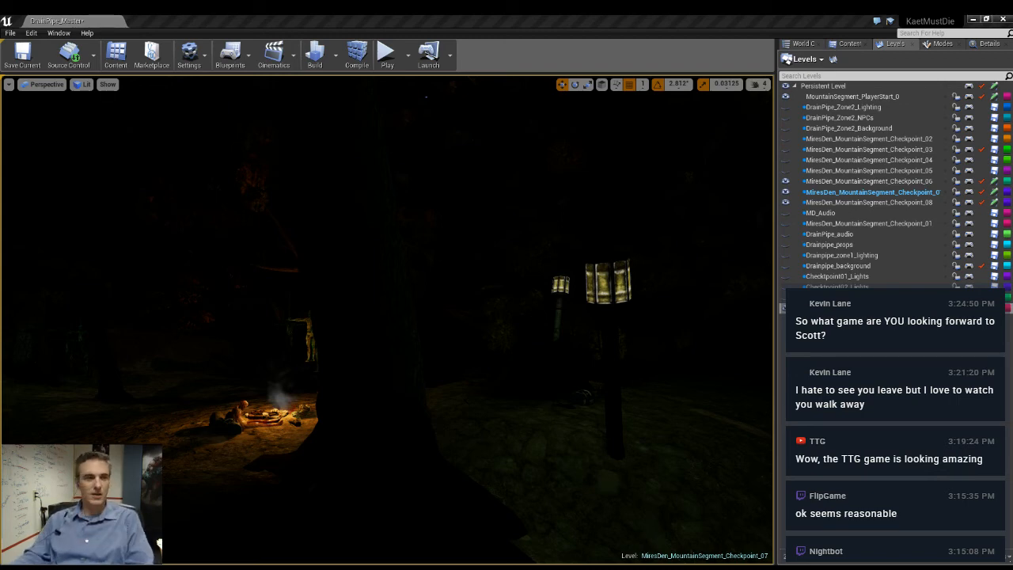
{"action": "right_click_drag", "start_coordinate": [388, 320], "coordinate": [554, 273]}
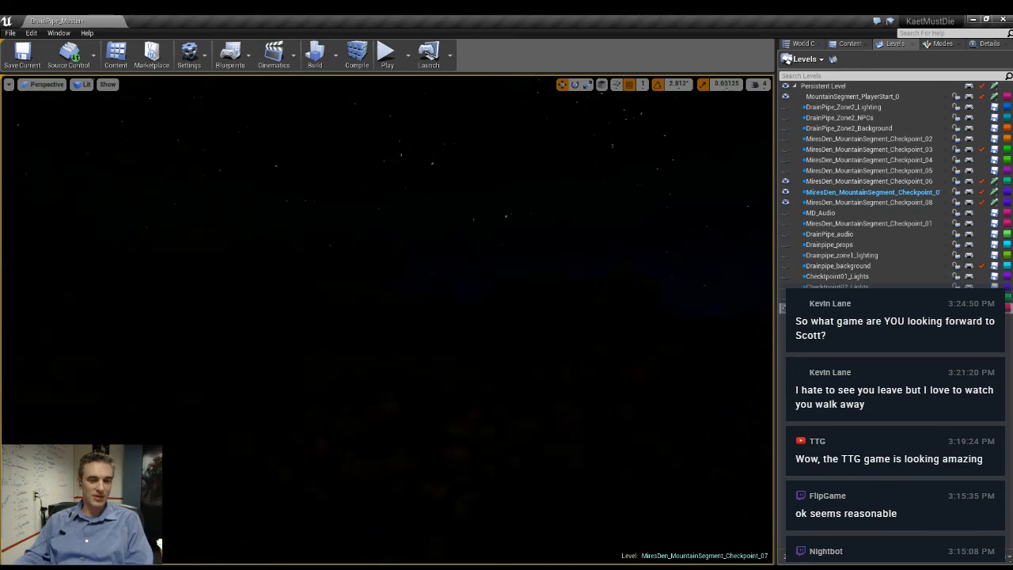
- Focus on the small object in the sky in unlit view, then return to the lit game view there
{"action": "key", "text": "alt+3"}
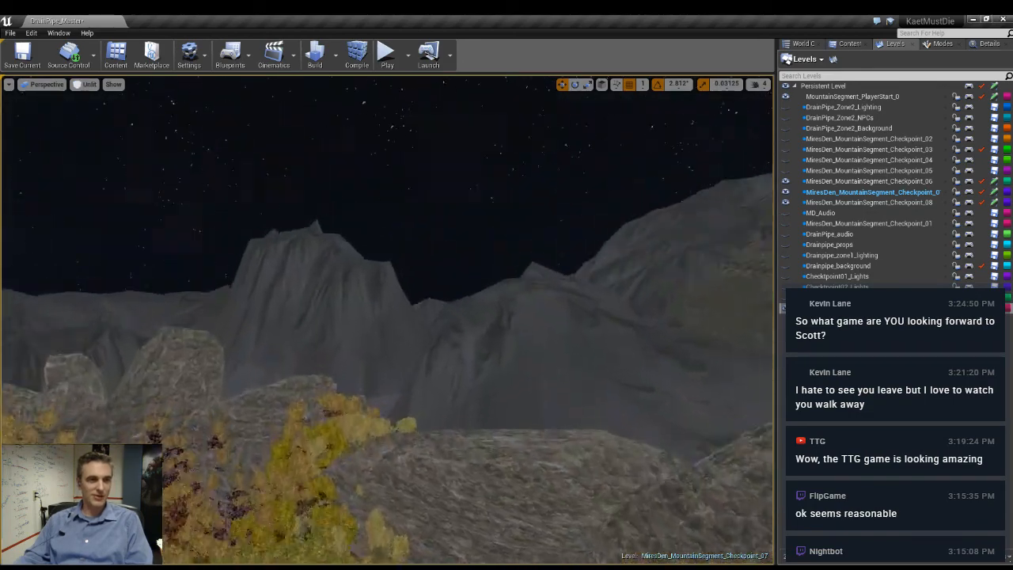
{"action": "right_click_drag", "start_coordinate": [336, 310], "coordinate": [258, 327]}
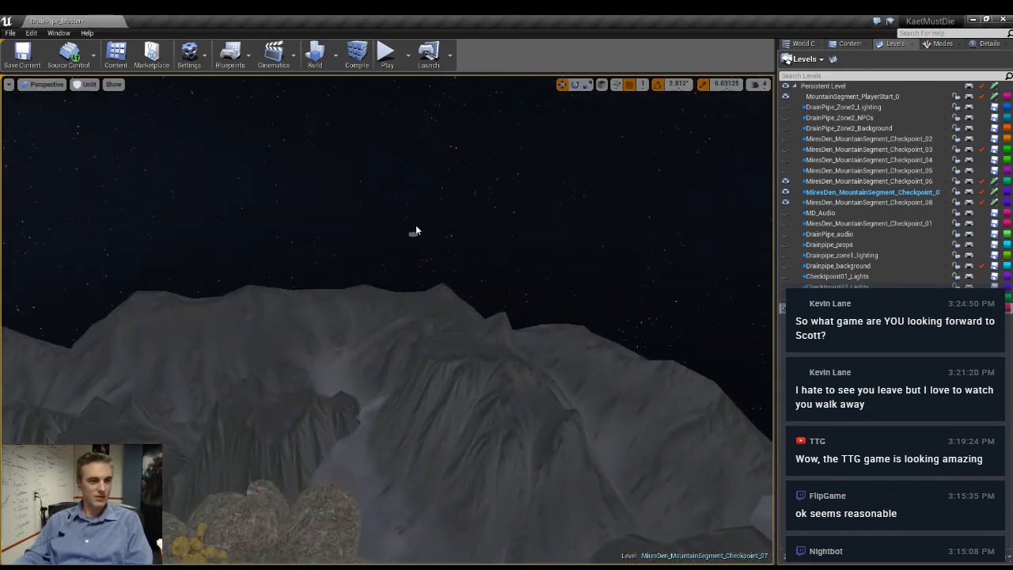
{"action": "key", "text": "f"}
{"action": "scroll", "coordinate": [410, 367], "scroll_direction": "up", "scroll_amount": 5}
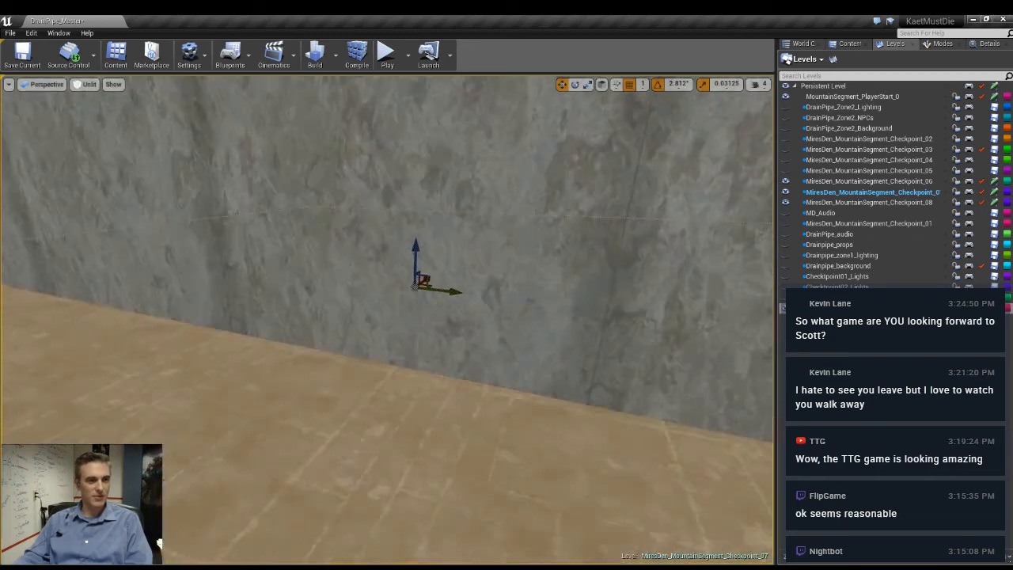
{"action": "left_click_drag", "start_coordinate": [410, 367], "coordinate": [465, 388], "text": "alt"}
{"action": "key", "text": "alt+4"}
{"action": "right_click_drag", "start_coordinate": [484, 380], "coordinate": [524, 368]}
{"action": "key", "text": "g"}
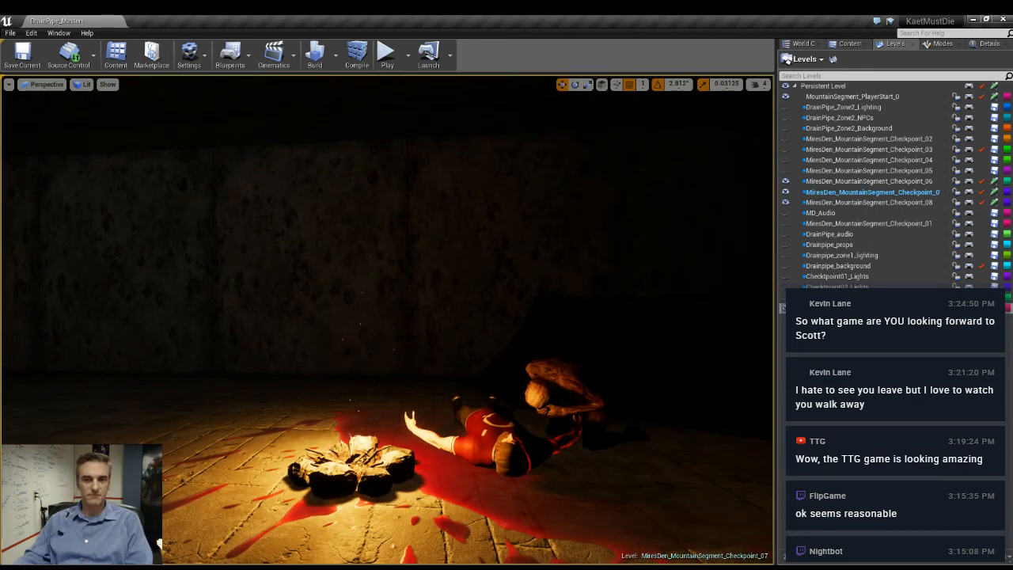
- Examine the lighting of the fire and bodies inside the walled room, then leave the room
{"action": "right_click_drag", "start_coordinate": [524, 368], "coordinate": [637, 319]}
{"action": "key", "text": "w"}
{"action": "key", "text": "s"}
{"action": "key", "text": "w"}
{"action": "key", "text": "s"}
{"action": "key", "text": "a"}
{"action": "key", "text": "w"}
{"action": "key", "text": "w"}
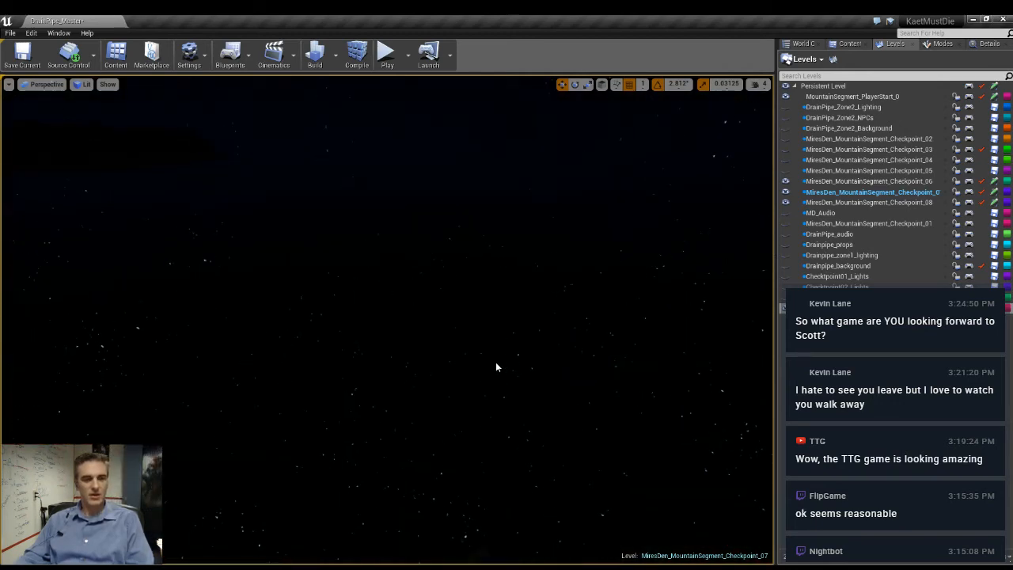
- Find the way back across the mountains to the forest campsite in unlit view and restore the lit view
{"action": "key", "text": "alt+3"}
{"action": "right_click_drag", "start_coordinate": [496, 366], "coordinate": [470, 347]}
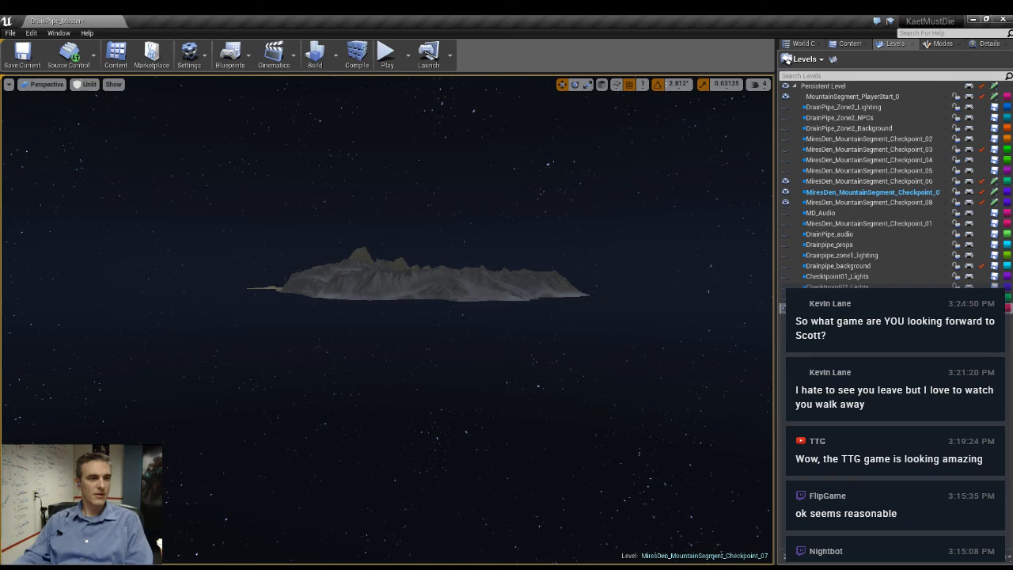
{"action": "key", "text": "f"}
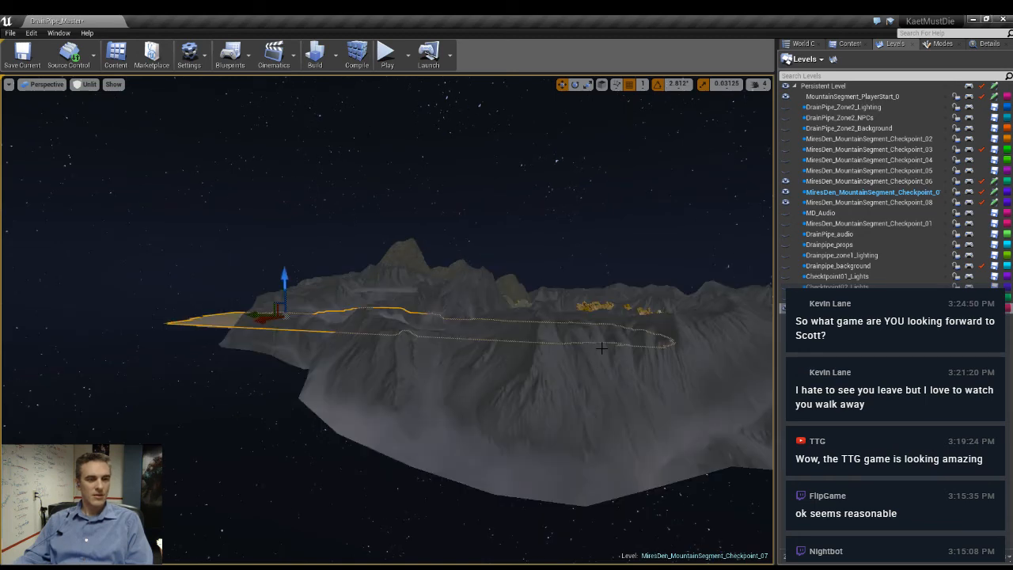
{"action": "right_click_drag", "start_coordinate": [668, 343], "coordinate": [685, 409]}
{"action": "key", "text": "w"}
{"action": "key", "text": "e"}
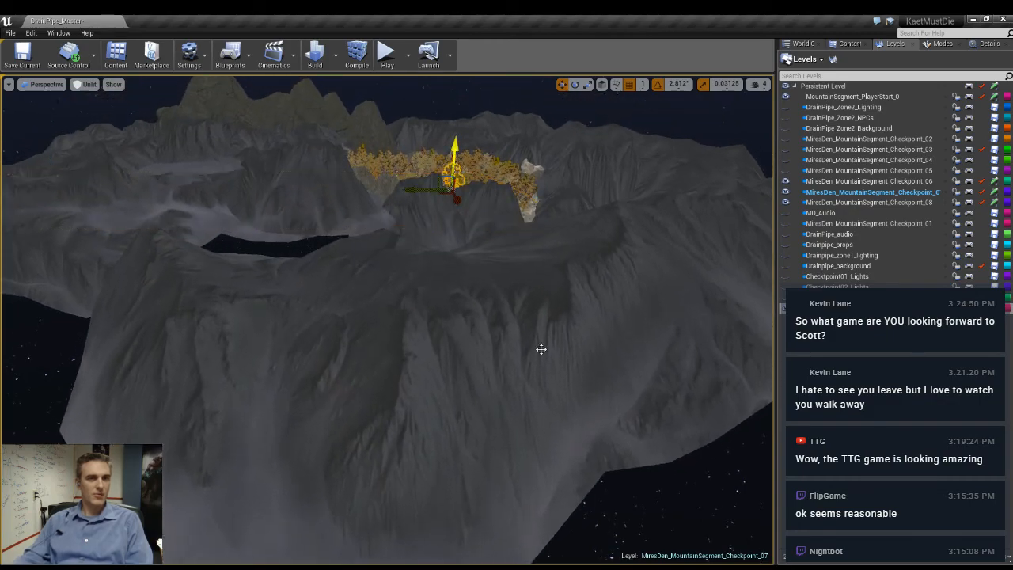
{"action": "key", "text": "f"}
{"action": "key", "text": "w"}
{"action": "right_click_drag", "start_coordinate": [597, 402], "coordinate": [332, 376]}
{"action": "key", "text": "s"}
{"action": "key", "text": "w"}
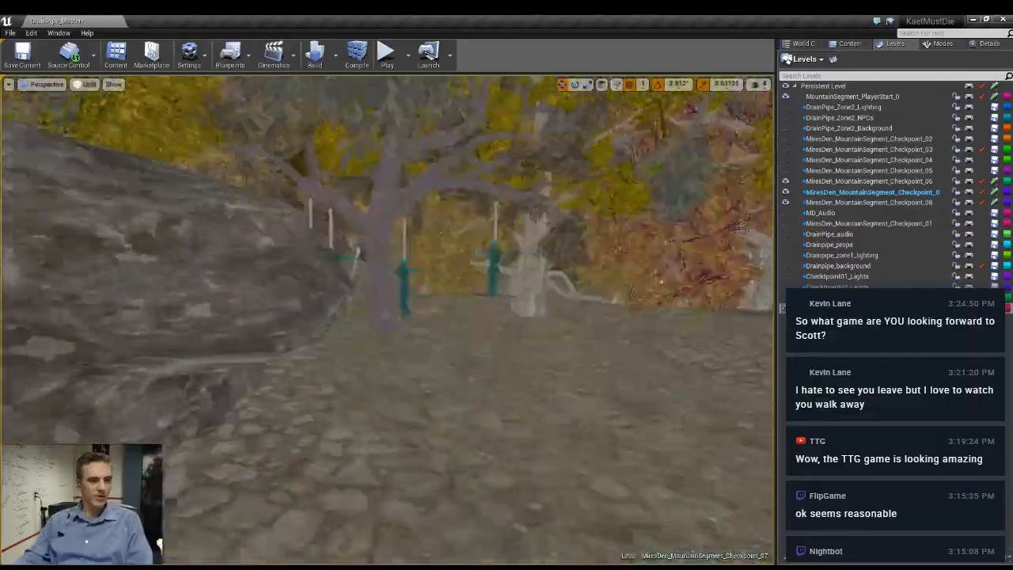
{"action": "right_click_drag", "start_coordinate": [388, 316], "coordinate": [312, 339]}
{"action": "key", "text": "alt+4"}
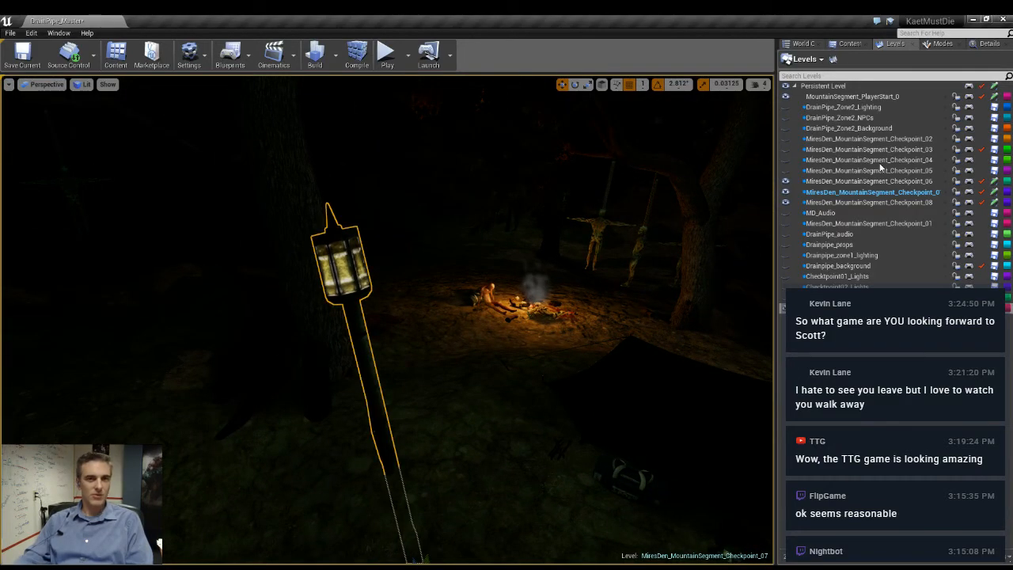
- Set the point light intensity of the leaning lamp post behind the tent to 0.4
{"action": "left_click", "coordinate": [985, 44]}
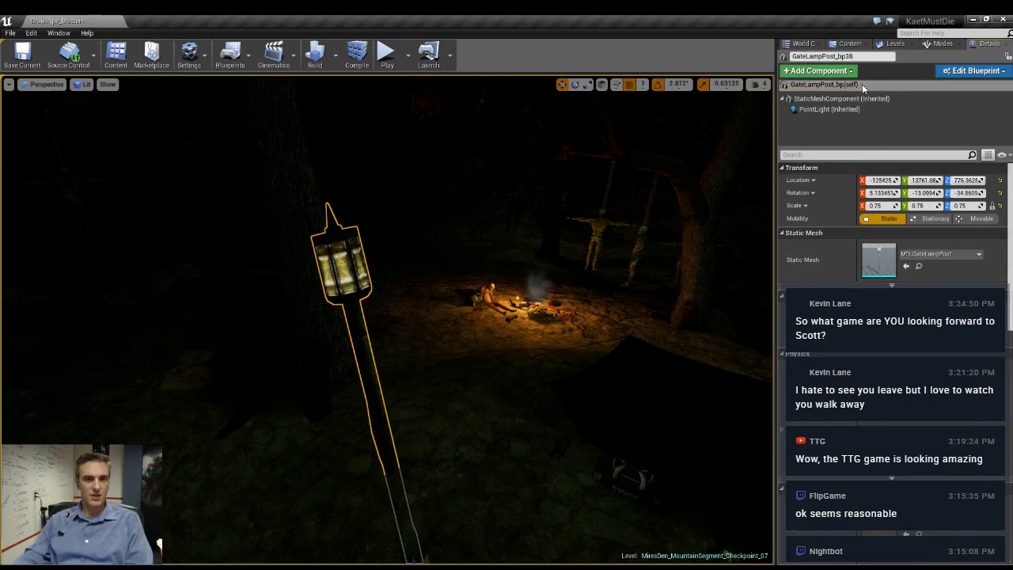
{"action": "left_click", "coordinate": [829, 110]}
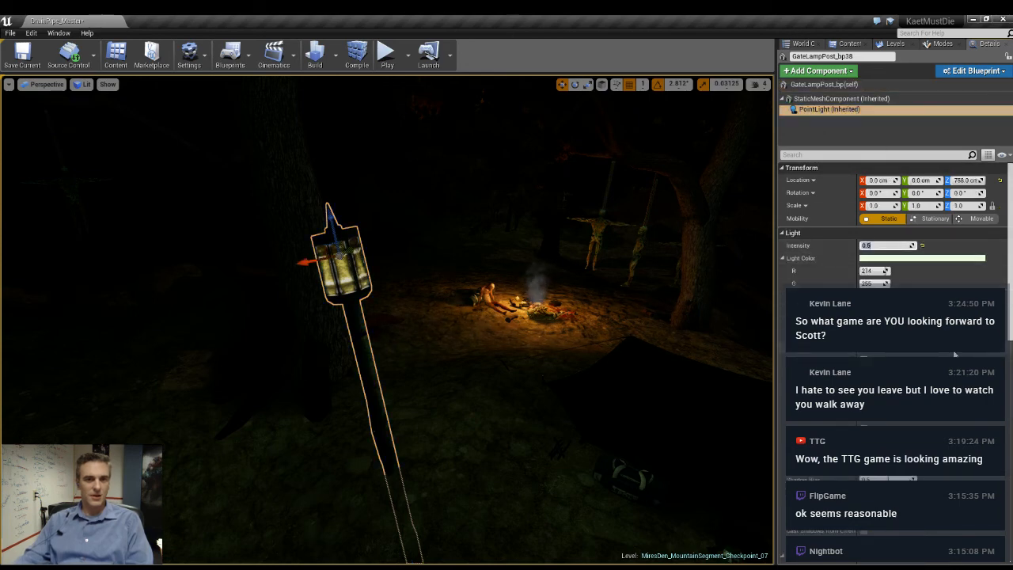
{"action": "type", "text": "0.4"}
{"action": "key", "text": "Return"}
- Set the point light intensity of the other leaning lamp post beside the tent to 0.4
{"action": "right_click_drag", "start_coordinate": [507, 341], "coordinate": [673, 326]}
{"action": "key", "text": "w"}
{"action": "left_click", "coordinate": [432, 230]}
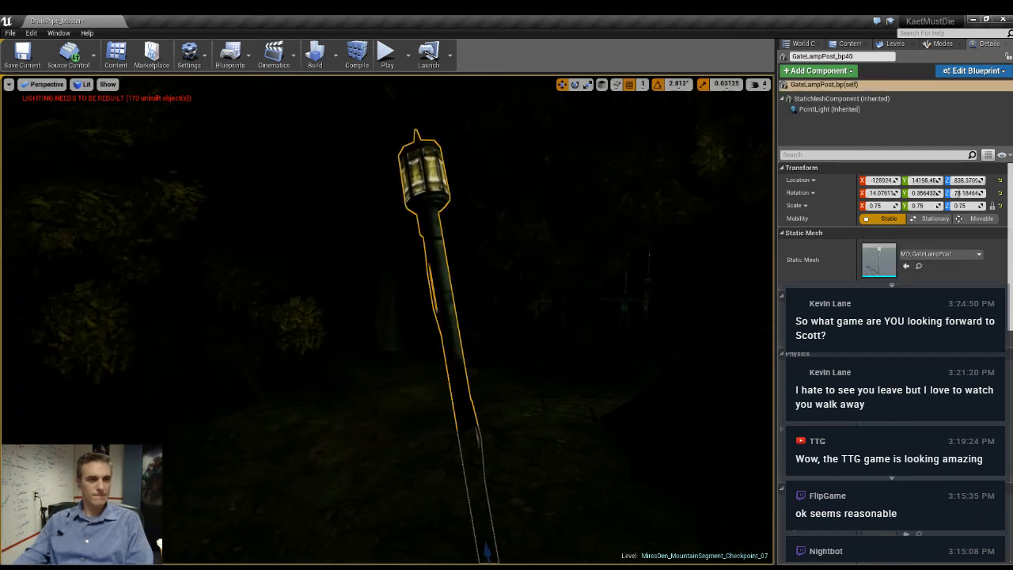
{"action": "left_click", "coordinate": [829, 109]}
{"action": "left_click", "coordinate": [891, 245]}
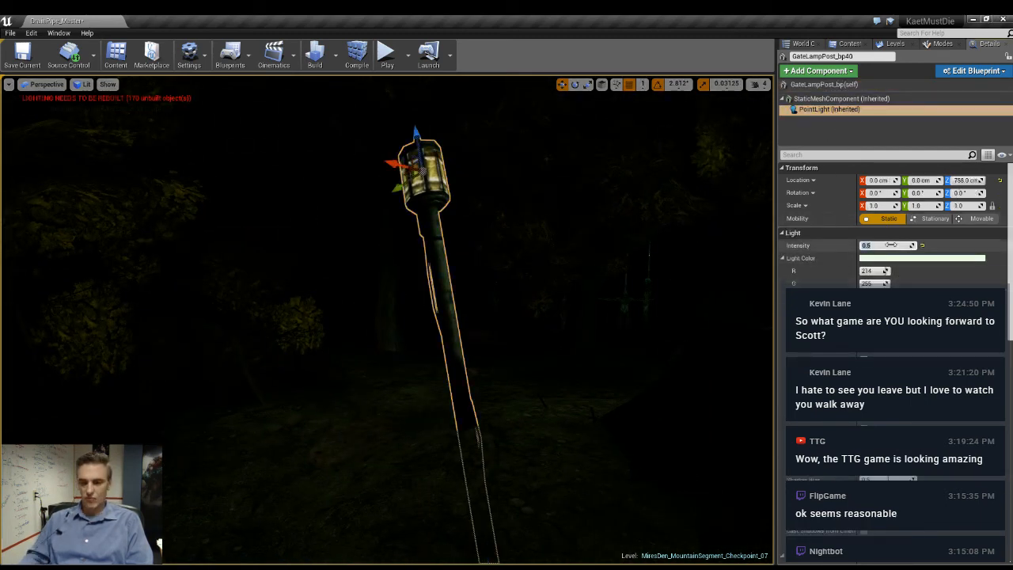
{"action": "key", "text": "Return"}
- Set the point light intensity of the lamp post by the stone path and rocks to 0.4
{"action": "right_click_drag", "start_coordinate": [634, 301], "coordinate": [693, 232]}
{"action": "key", "text": "w"}
{"action": "key", "text": "w"}
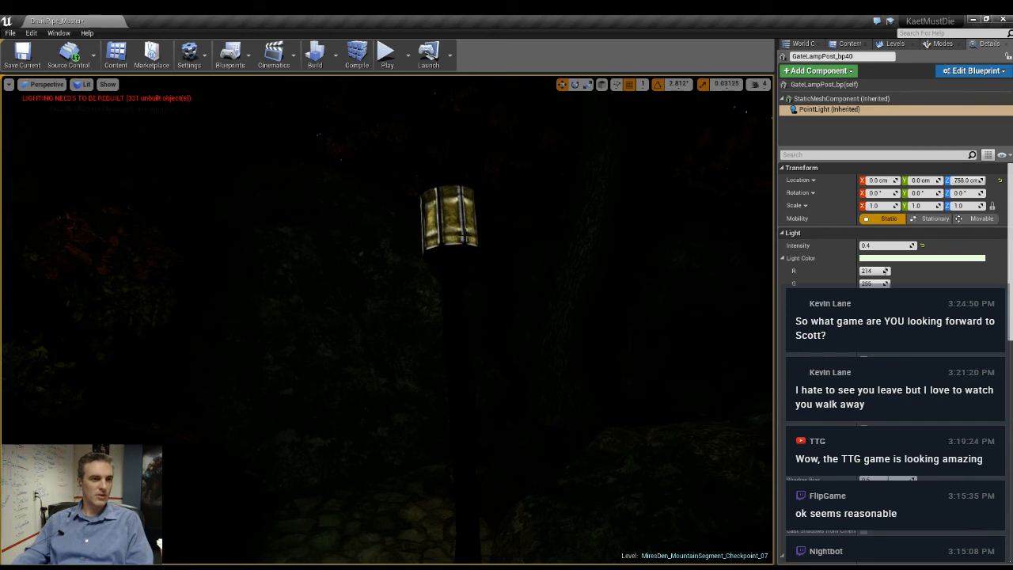
{"action": "left_click", "coordinate": [453, 221]}
{"action": "left_click", "coordinate": [830, 109]}
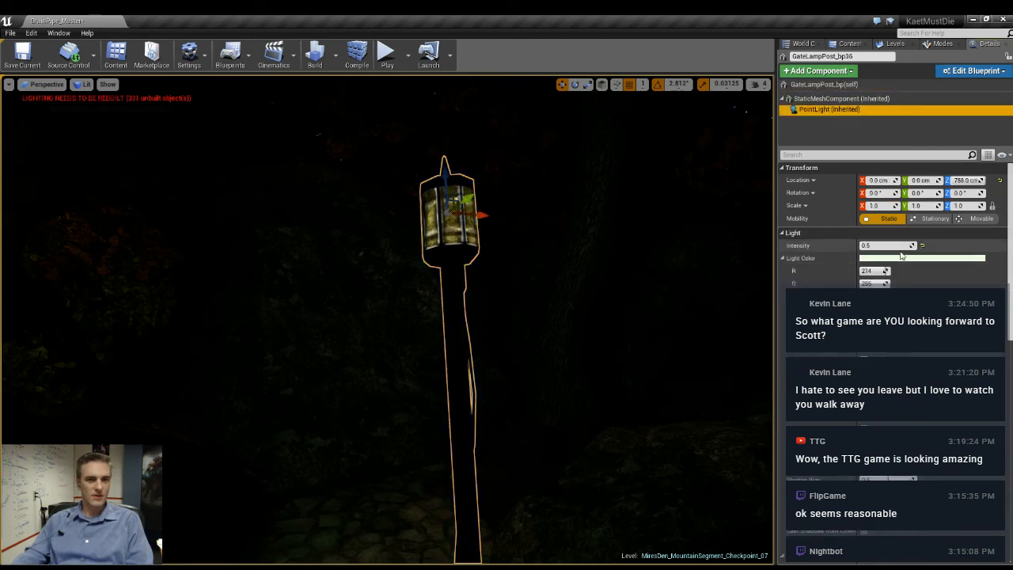
{"action": "left_click", "coordinate": [898, 246]}
{"action": "type", "text": "0.4"}
{"action": "key", "text": "Return"}
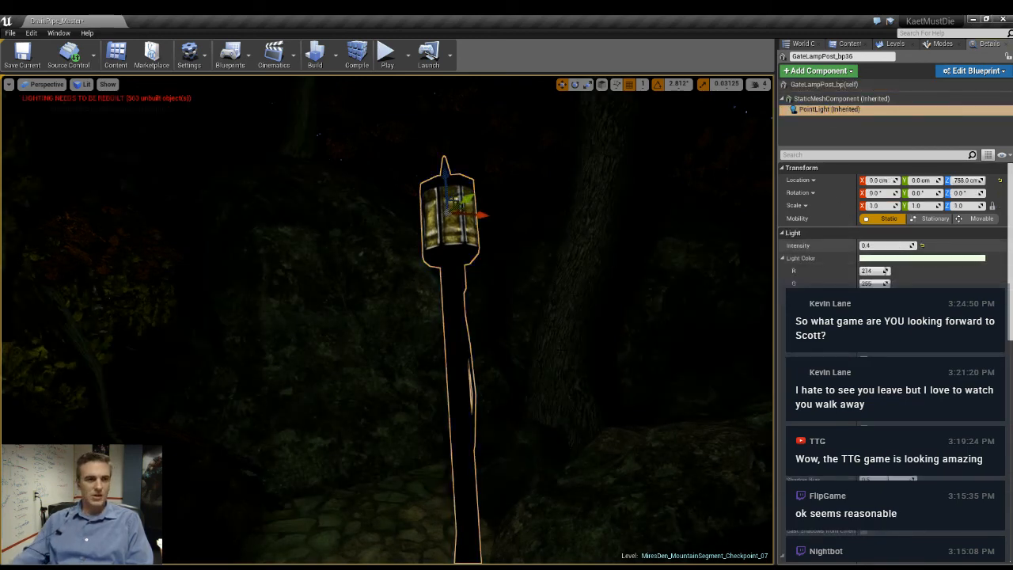
- Set the point light intensity of the farther lamp post GateLampPost_bp39 to 0.4
{"action": "right_click_drag", "start_coordinate": [554, 293], "coordinate": [752, 304]}
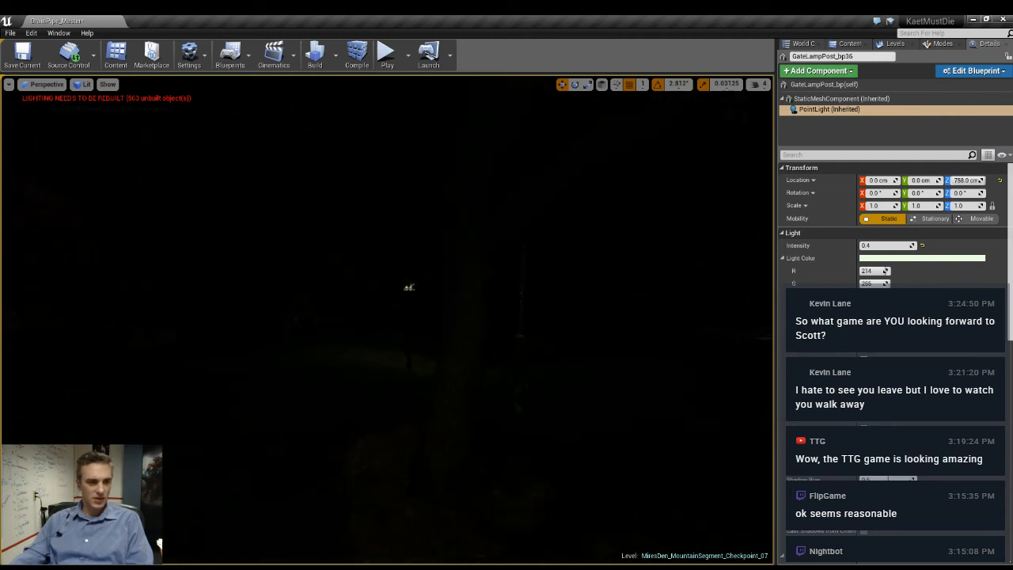
{"action": "key", "text": "w"}
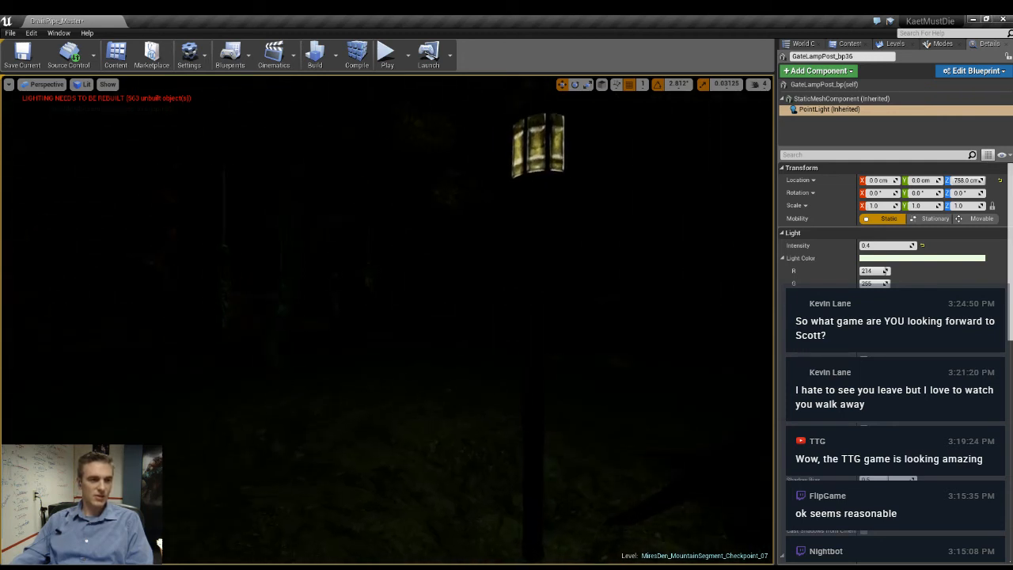
{"action": "left_click", "coordinate": [522, 143]}
{"action": "left_click", "coordinate": [850, 110]}
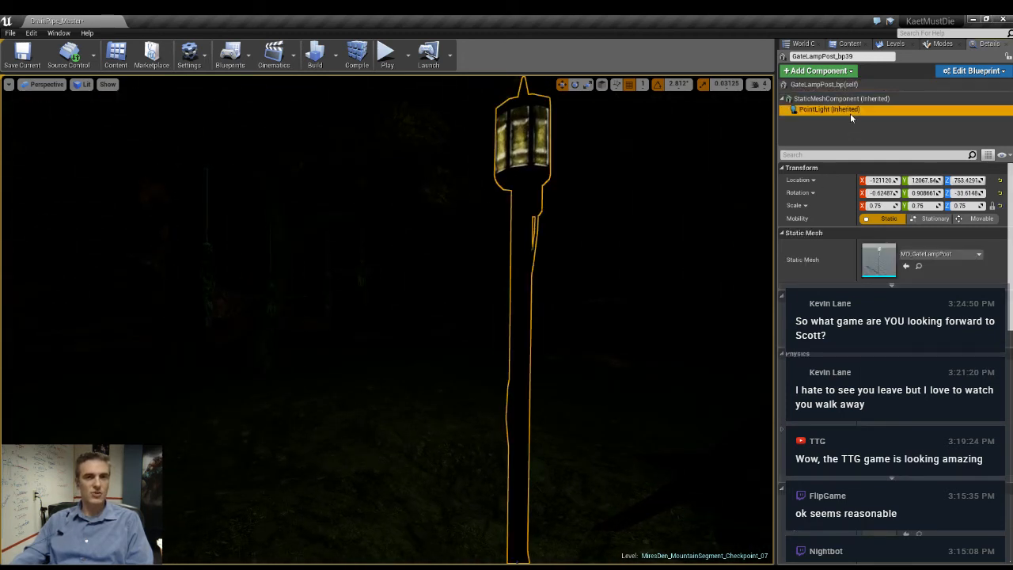
{"action": "left_click", "coordinate": [895, 246]}
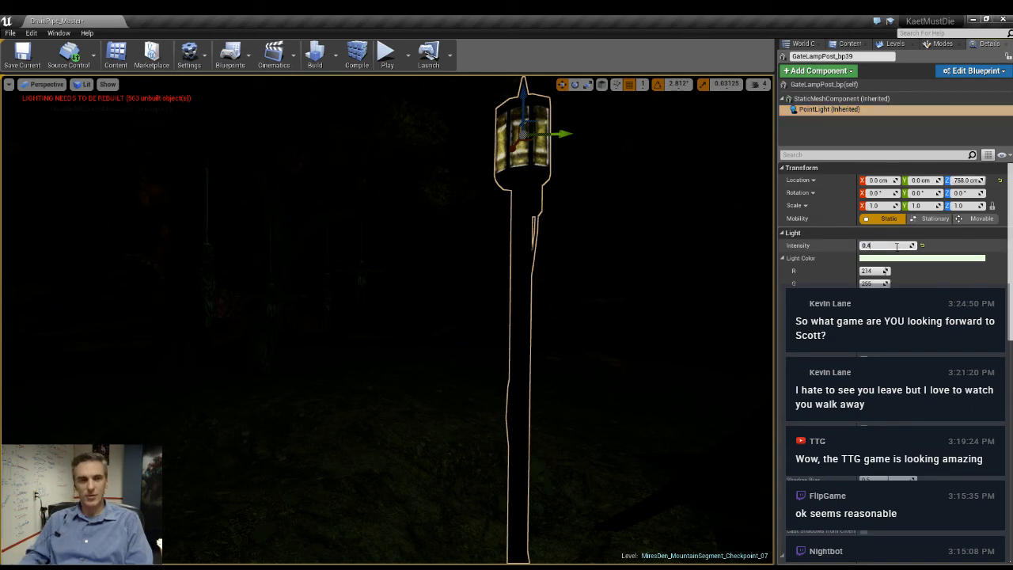
{"action": "key", "text": "Return"}
- Set the point light intensity of the lamp post GateLampPost_bp37 near the hanging bodies to 0.4
{"action": "mouse_move", "coordinate": [657, 190]}
{"action": "right_mouse_down"}
{"action": "mouse_move", "coordinate": [729, 226]}
{"action": "mouse_move", "coordinate": [752, 196]}
{"action": "mouse_move", "coordinate": [764, 209]}
{"action": "mouse_move", "coordinate": [748, 218]}
{"action": "mouse_move", "coordinate": [653, 190]}
{"action": "right_mouse_up"}
{"action": "key", "text": "w"}
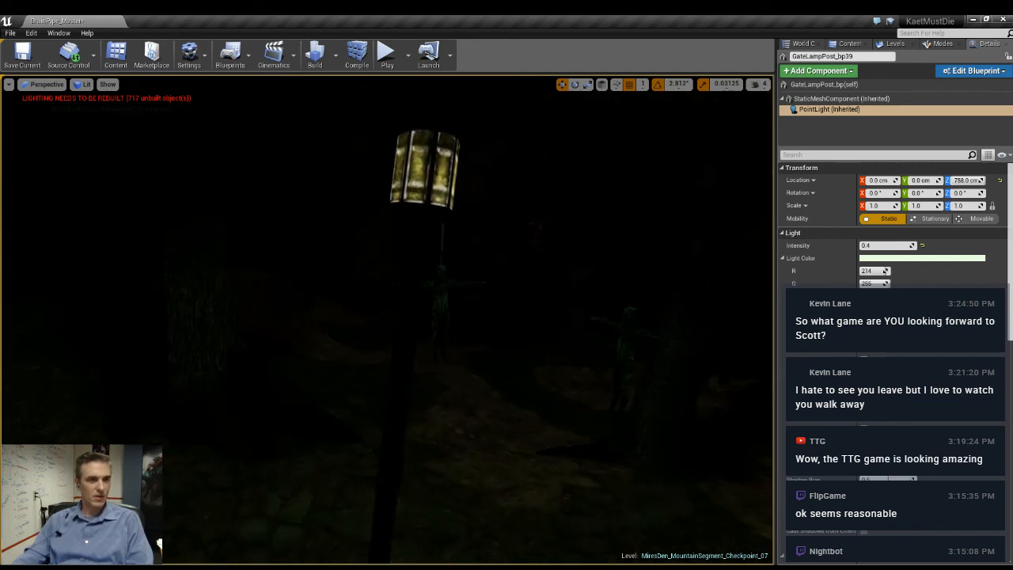
{"action": "left_click", "coordinate": [427, 182]}
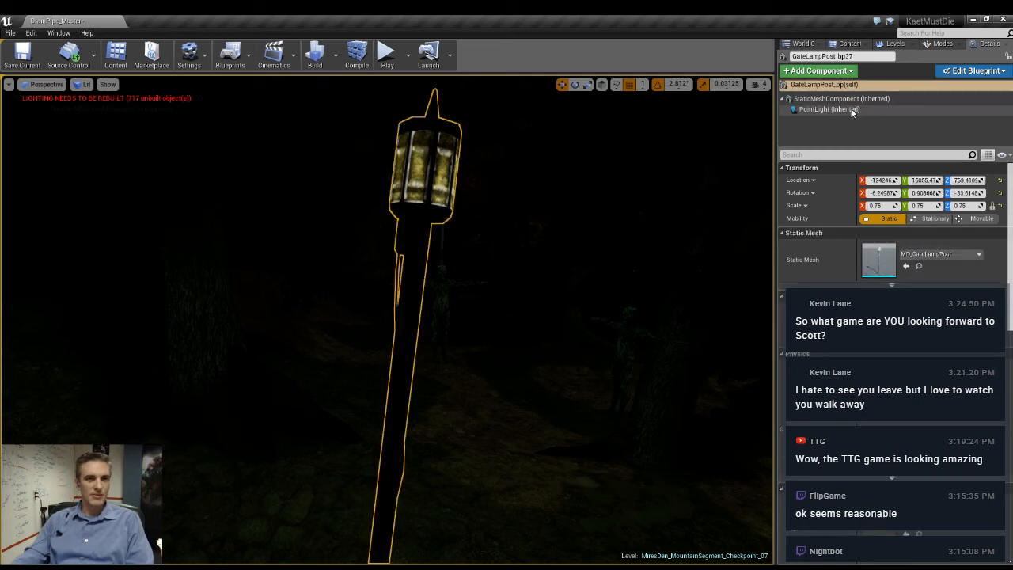
{"action": "left_click", "coordinate": [829, 110]}
{"action": "left_click", "coordinate": [894, 246]}
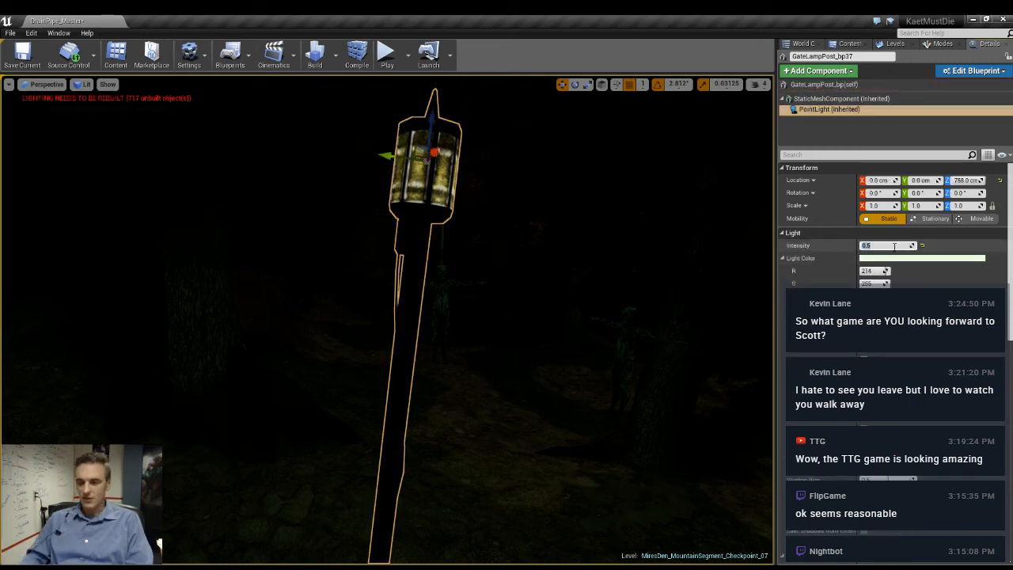
{"action": "type", "text": "0.4"}
{"action": "key", "text": "Return"}
- Survey the campsite in unlit view, then inspect the dimmed lamp posts and tent in lit view
{"action": "right_click_drag", "start_coordinate": [562, 267], "coordinate": [178, 247]}
{"action": "key", "text": "w"}
{"action": "key", "text": "alt+3"}
{"action": "key", "text": "w"}
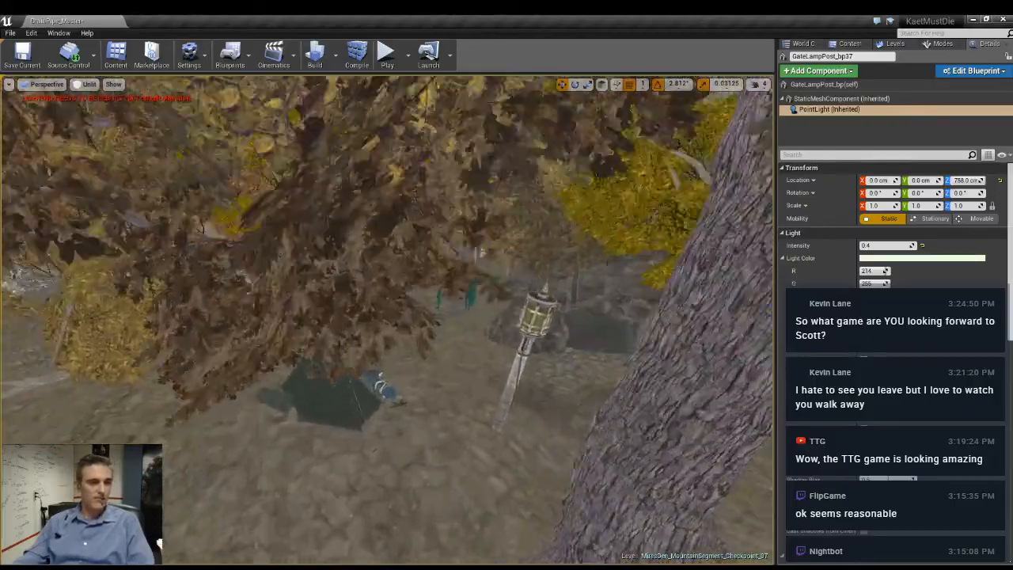
{"action": "right_click_drag", "start_coordinate": [416, 423], "coordinate": [388, 415]}
{"action": "key", "text": "alt+4"}
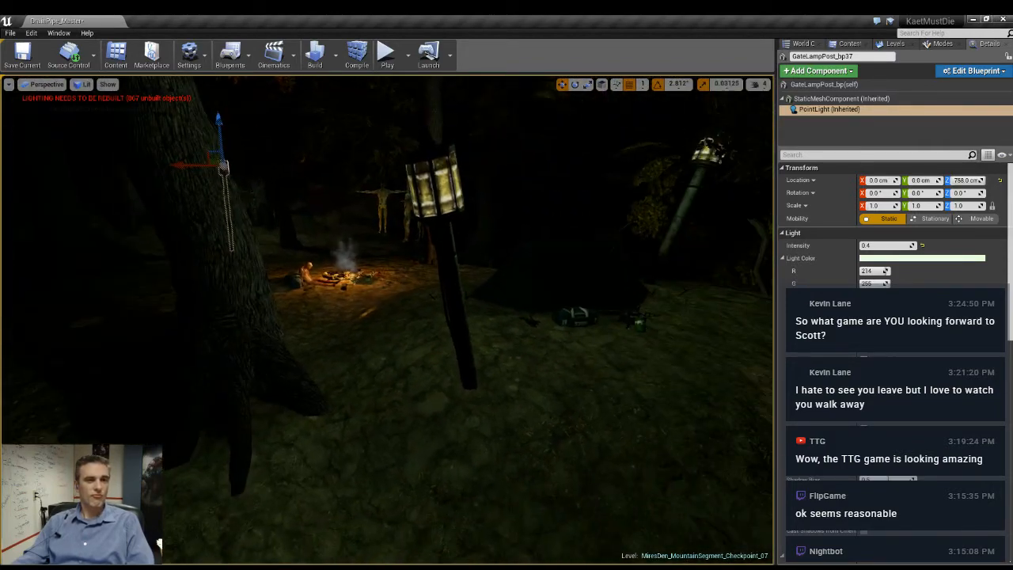
- Search the project's whole content folder for static meshes matching "bush"
{"action": "left_click", "coordinate": [804, 44]}
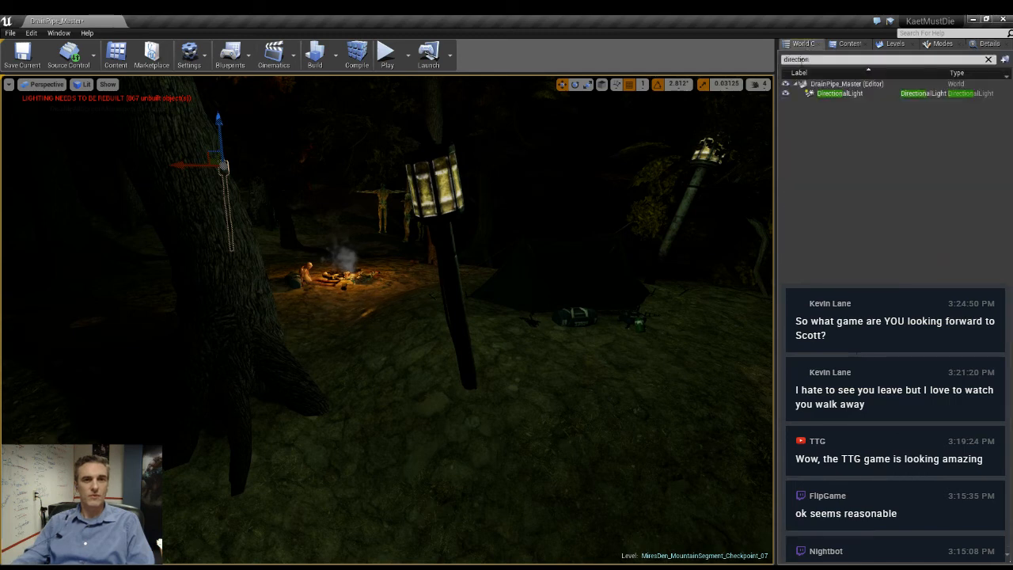
{"action": "left_click", "coordinate": [847, 44]}
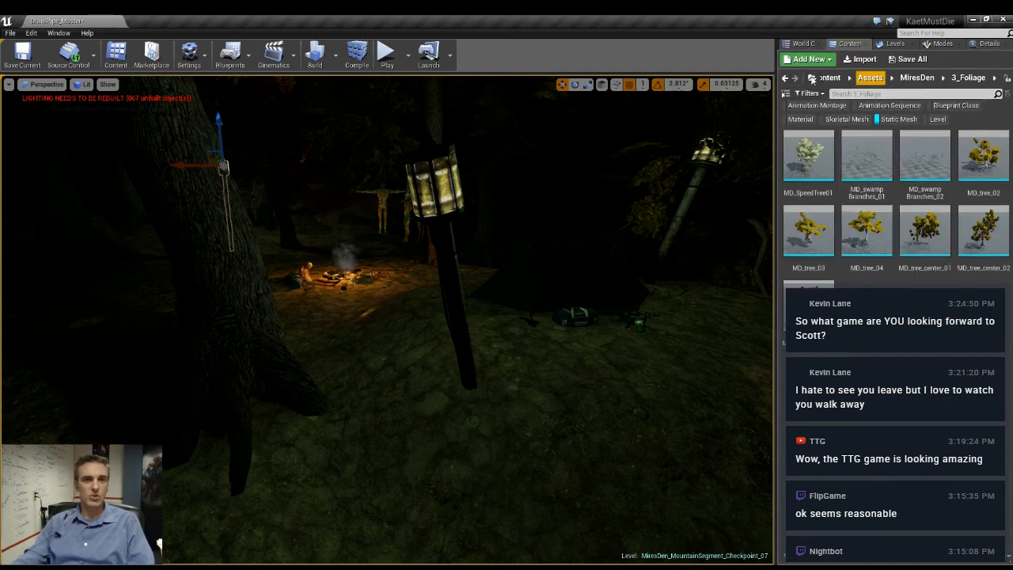
{"action": "left_click", "coordinate": [832, 78]}
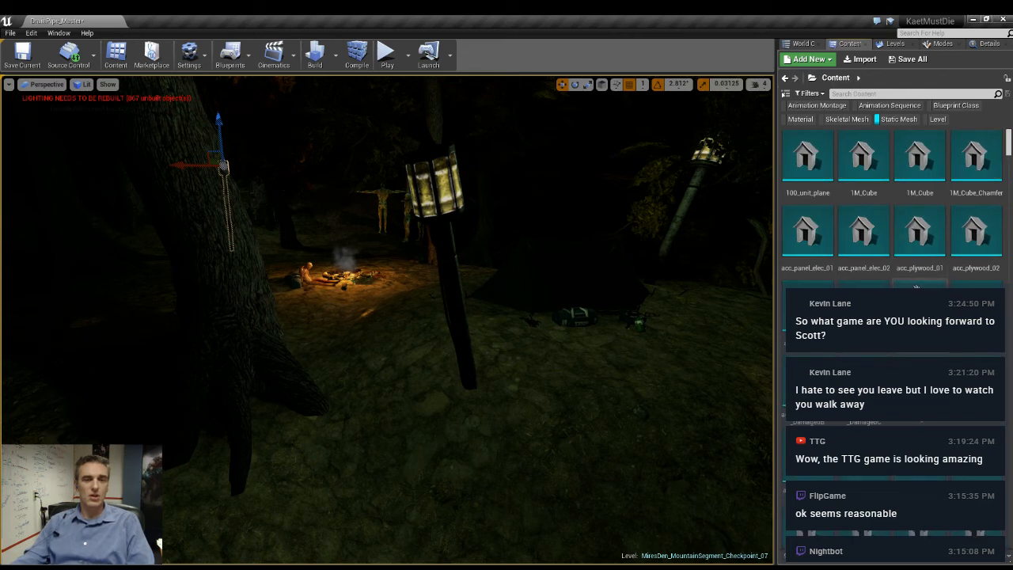
- Check the "bush" search across all asset types, then limit it to static meshes again
{"action": "left_click", "coordinate": [898, 119]}
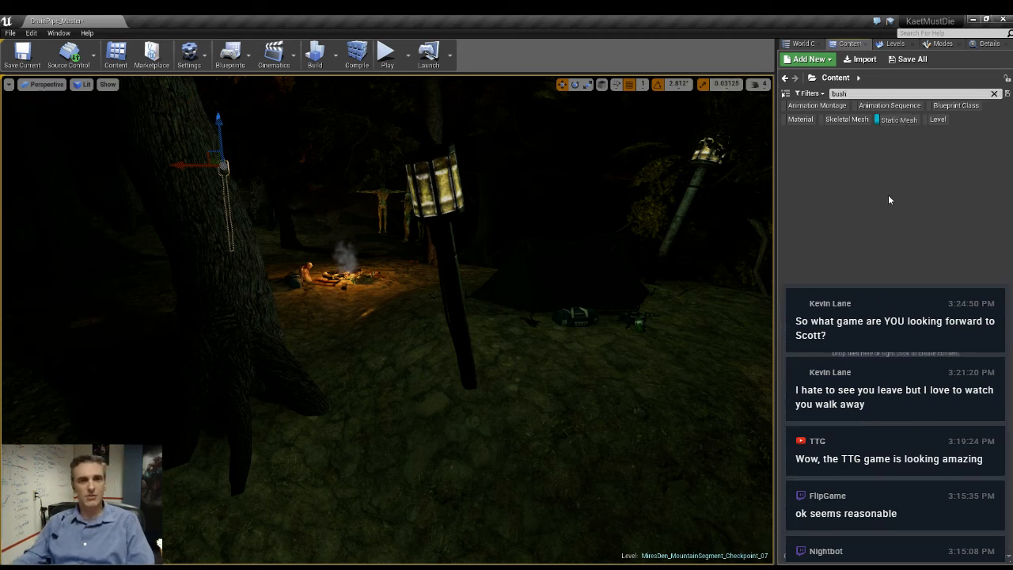
{"action": "left_click", "coordinate": [885, 122]}
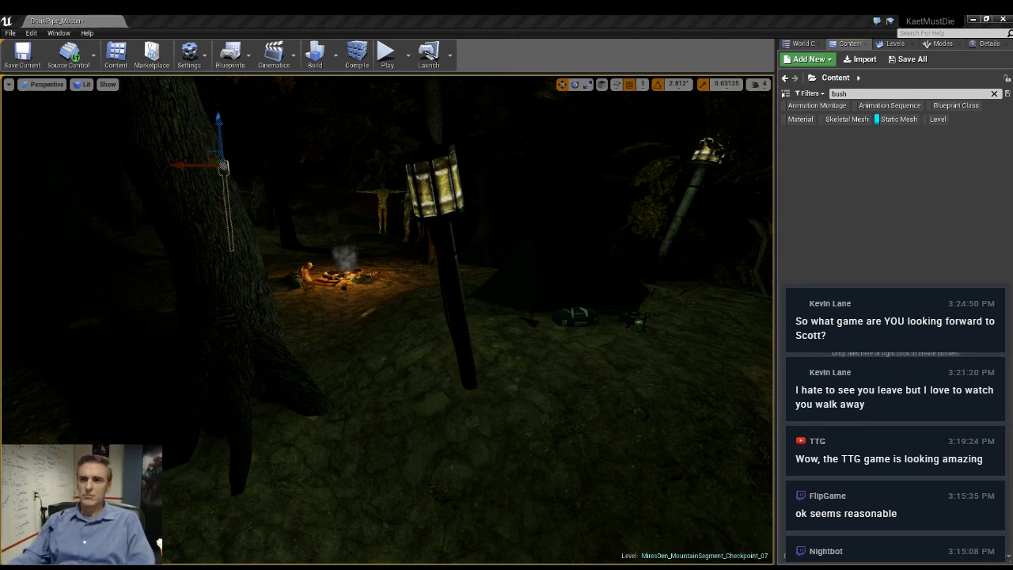
- Inspect the dark tent and the two lamp posts flanking it from several distances in lit view
{"action": "right_click_drag", "start_coordinate": [464, 323], "coordinate": [760, 273]}
{"action": "key", "text": "w"}
{"action": "key", "text": "g"}
{"action": "key", "text": "w"}
{"action": "key", "text": "w"}
{"action": "key", "text": "w"}
{"action": "key", "text": "w"}
{"action": "key", "text": "w"}
{"action": "key", "text": "w"}
{"action": "right_click_drag", "start_coordinate": [388, 285], "coordinate": [350, 277]}
{"action": "key", "text": "w"}
{"action": "key", "text": "w"}
{"action": "key", "text": "s"}
{"action": "key", "text": "w"}
{"action": "key", "text": "w"}
{"action": "key", "text": "w"}
{"action": "key", "text": "w"}
{"action": "key", "text": "w"}
{"action": "key", "text": "w"}
{"action": "key", "text": "w"}
{"action": "key", "text": "w"}
{"action": "key", "text": "w"}
{"action": "key", "text": "s"}
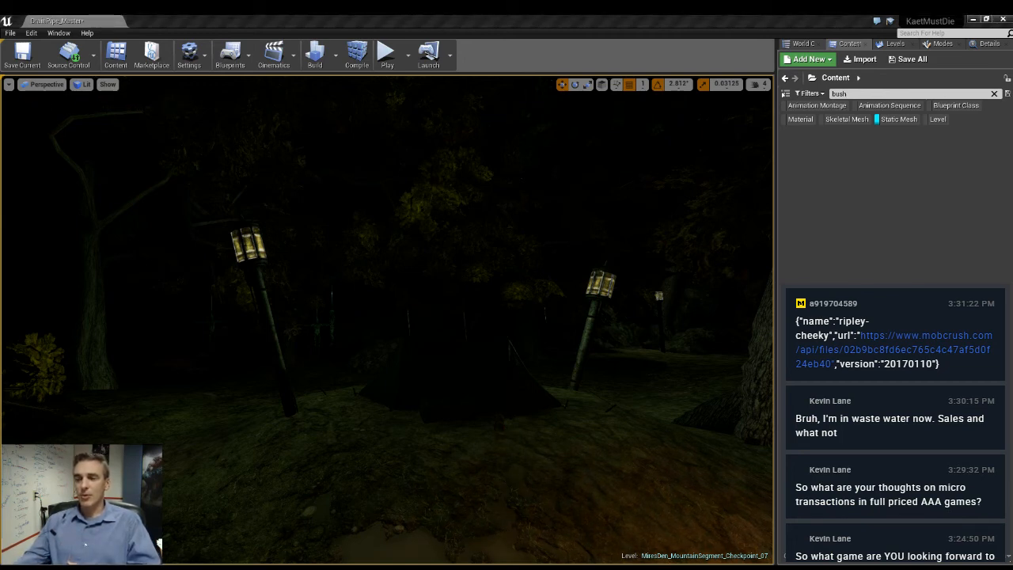
{"action": "right_click_drag", "start_coordinate": [464, 372], "coordinate": [480, 385]}
{"action": "key", "text": "w"}
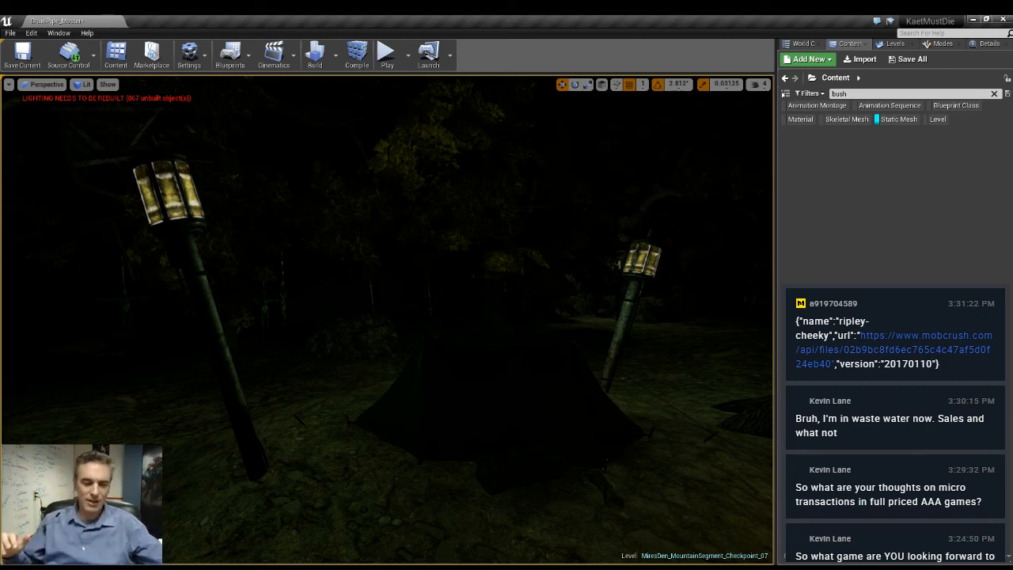
- Examine the dimmed lamp posts by the trees, the campfire and the hanging bodies in lit view
{"action": "right_click_drag", "start_coordinate": [388, 320], "coordinate": [84, 267]}
{"action": "key", "text": "w"}
{"action": "key", "text": "d"}
{"action": "key", "text": "a"}
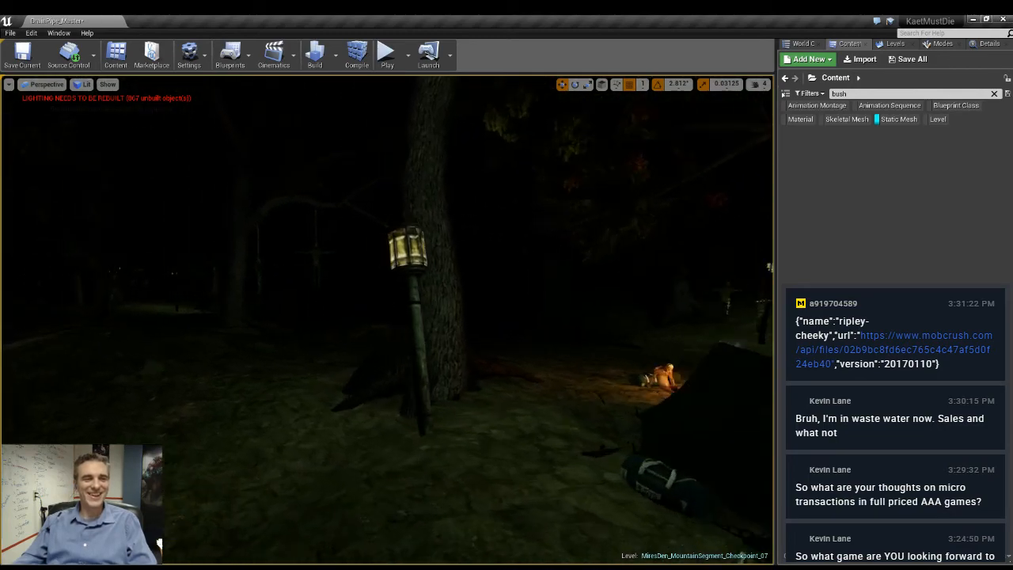
{"action": "key", "text": "a"}
{"action": "right_click_drag", "start_coordinate": [531, 430], "coordinate": [610, 443]}
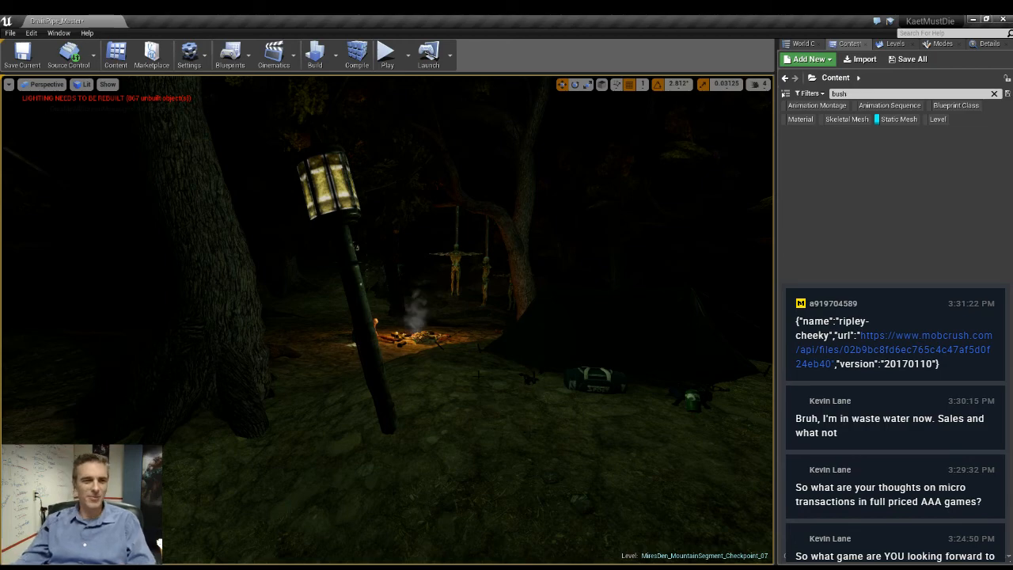
{"action": "right_click_drag", "start_coordinate": [388, 317], "coordinate": [118, 317]}
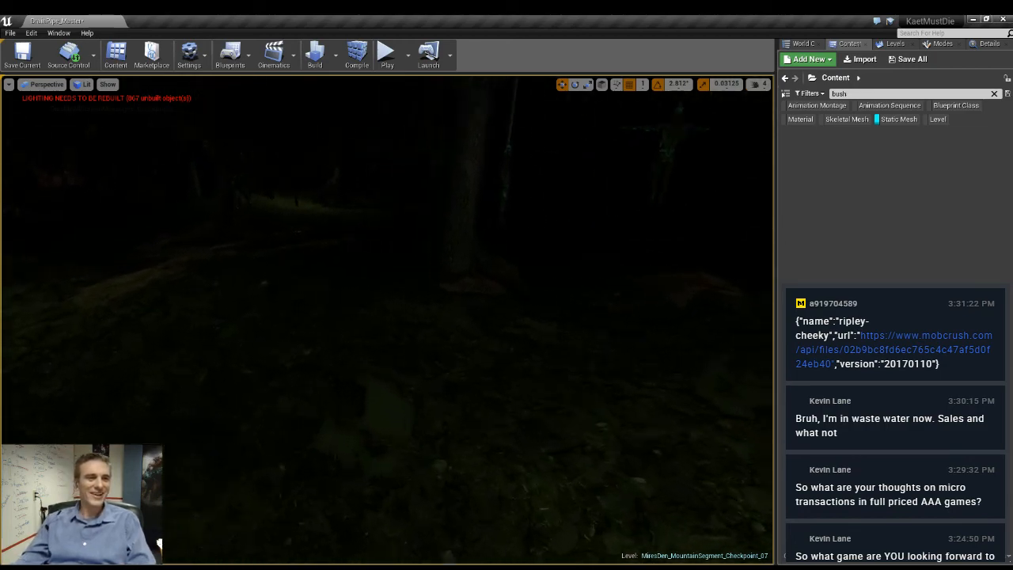
- Survey the tent, campfire, lamp posts, hanging bodies and surrounding trees in unlit view
{"action": "key", "text": "alt+3"}
{"action": "right_click_drag", "start_coordinate": [459, 378], "coordinate": [594, 336]}
{"action": "key", "text": "w"}
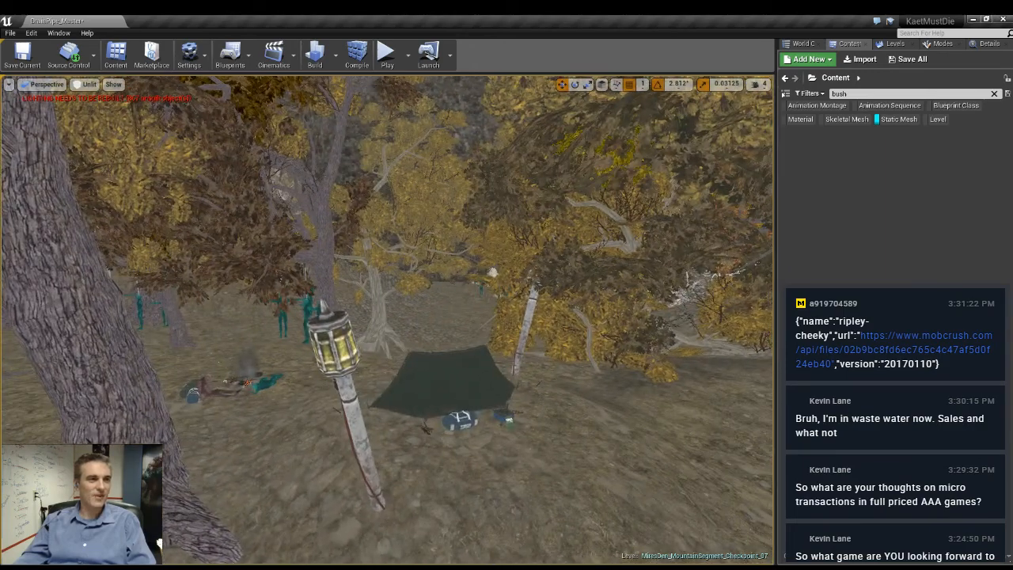
{"action": "right_click_drag", "start_coordinate": [484, 319], "coordinate": [467, 346]}
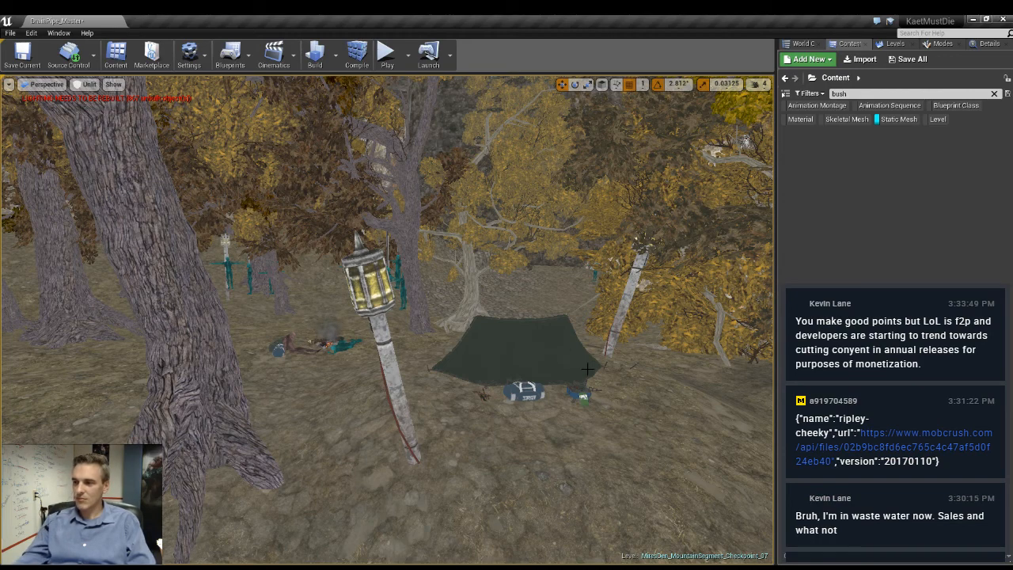
{"action": "right_click_drag", "start_coordinate": [548, 345], "coordinate": [586, 344]}
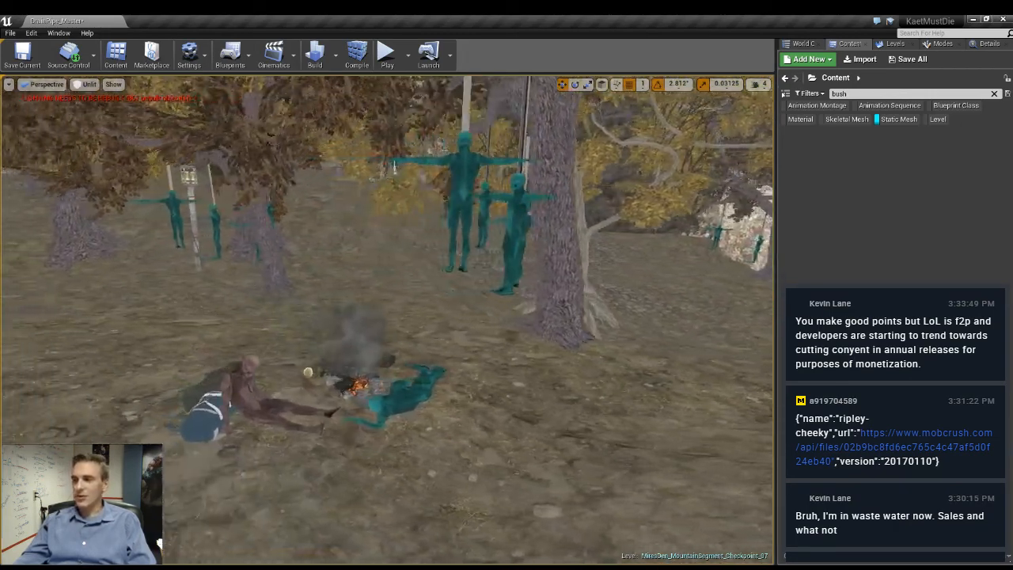
{"action": "right_click_drag", "start_coordinate": [548, 344], "coordinate": [492, 344]}
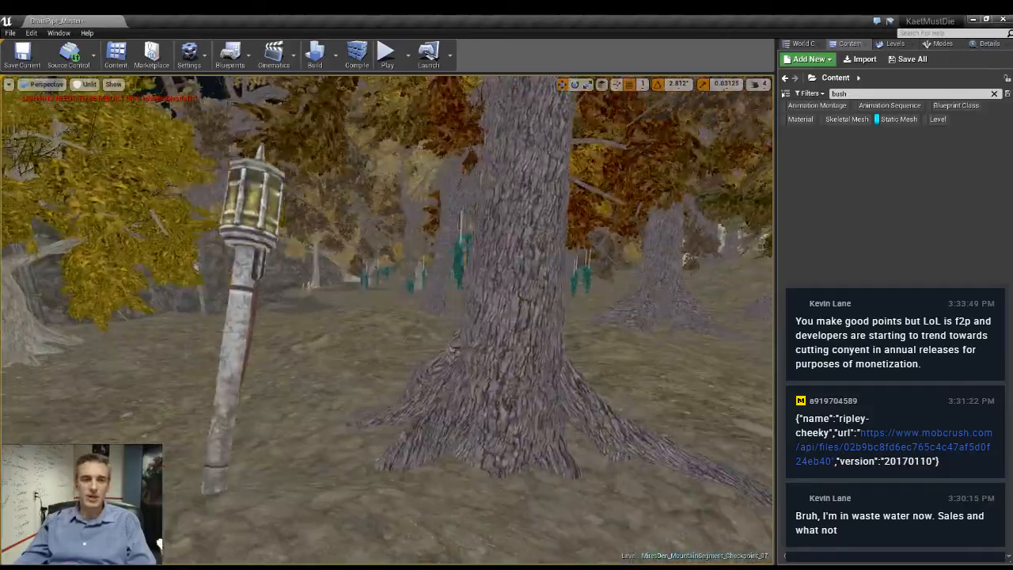
{"action": "right_click_drag", "start_coordinate": [388, 319], "coordinate": [356, 319]}
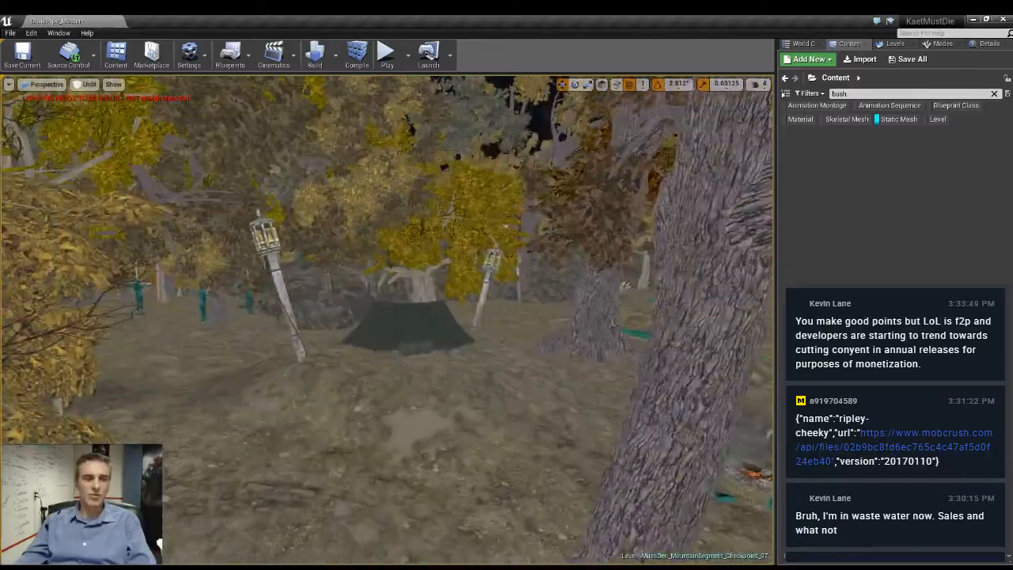
{"action": "right_click_drag", "start_coordinate": [388, 320], "coordinate": [231, 321]}
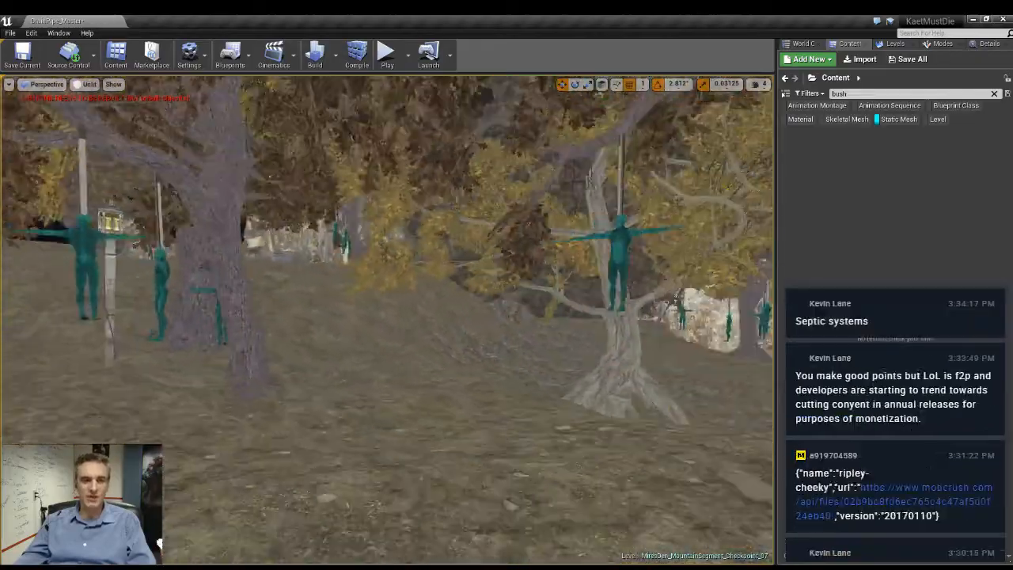
{"action": "right_click_drag", "start_coordinate": [388, 320], "coordinate": [333, 320]}
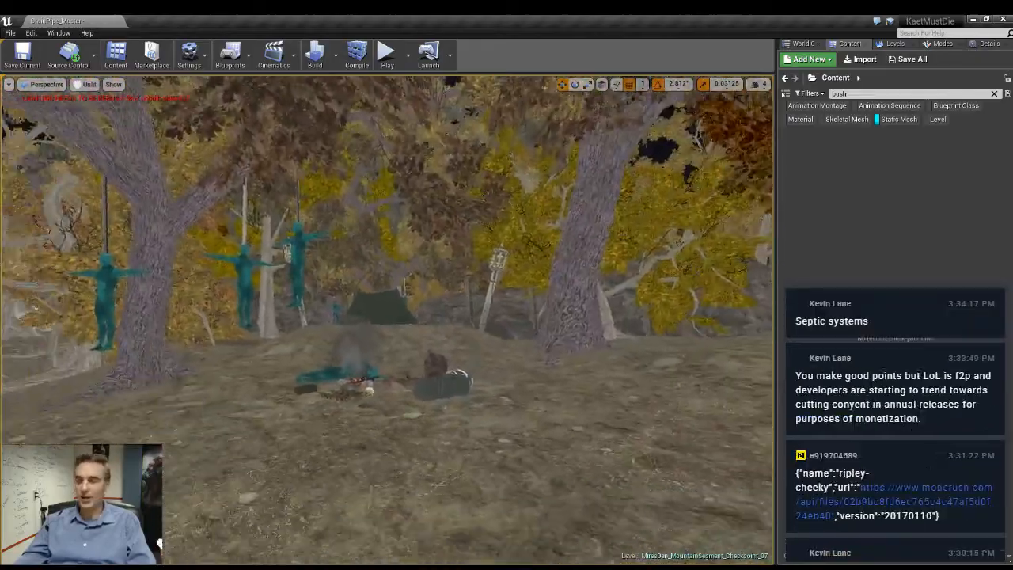
{"action": "right_click_drag", "start_coordinate": [570, 354], "coordinate": [507, 354]}
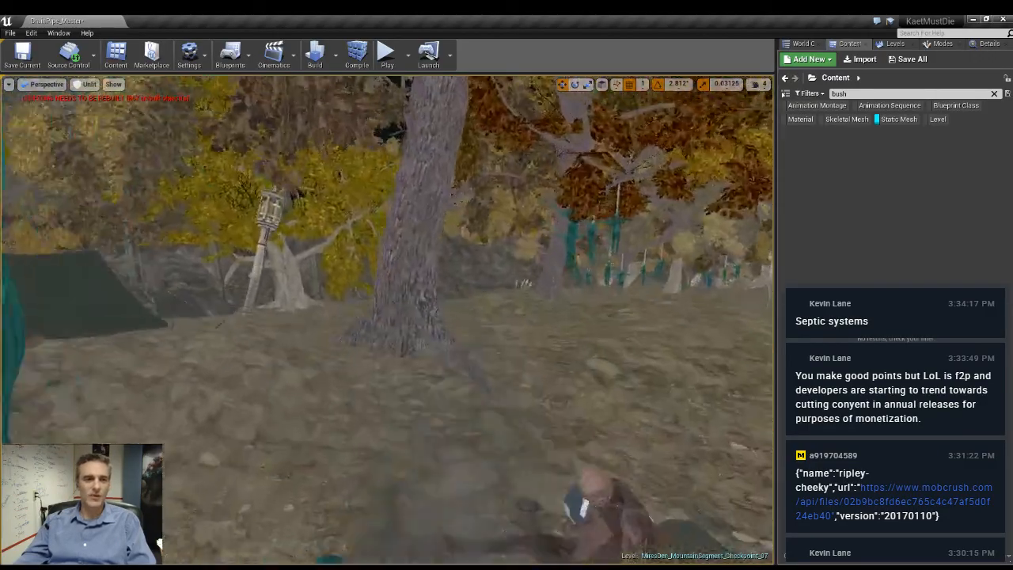
{"action": "key", "text": "w"}
{"action": "right_click_drag", "start_coordinate": [388, 316], "coordinate": [317, 341]}
- Return to lit view and check the lighting around the tent, lamp posts, campfire and hanging bodies
{"action": "key", "text": "alt+4"}
{"action": "key", "text": "w"}
{"action": "right_click_drag", "start_coordinate": [388, 317], "coordinate": [451, 320]}
{"action": "key", "text": "w"}
{"action": "key", "text": "w"}
{"action": "key", "text": "w"}
{"action": "key", "text": "w"}
{"action": "key", "text": "w"}
{"action": "key", "text": "s"}
{"action": "key", "text": "w"}
{"action": "key", "text": "w"}
{"action": "key", "text": "s"}
{"action": "key", "text": "s"}
{"action": "key", "text": "w"}
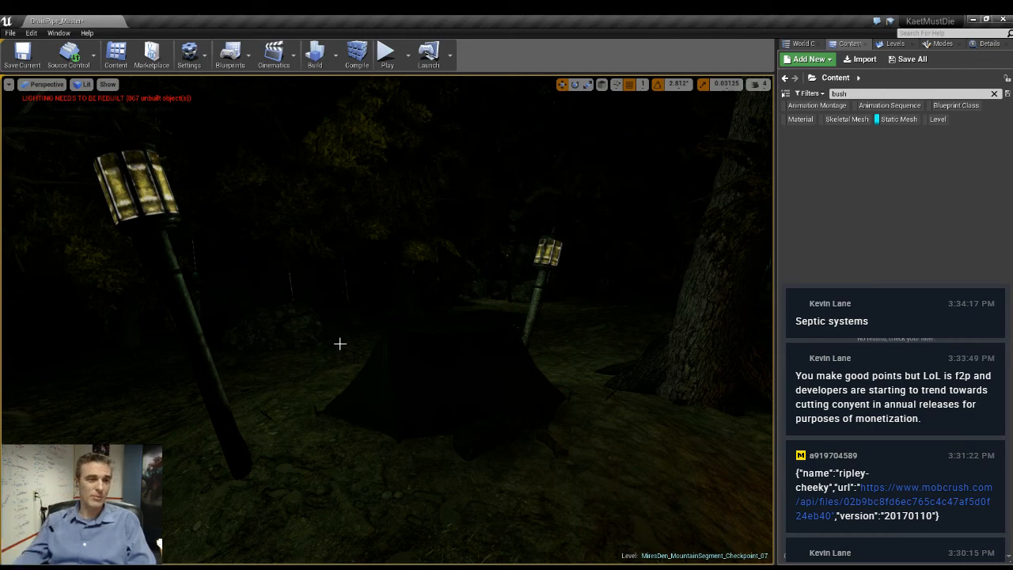
{"action": "right_click_drag", "start_coordinate": [340, 343], "coordinate": [697, 291]}
{"action": "key", "text": "w"}
{"action": "key", "text": "a"}
{"action": "key", "text": "s"}
{"action": "key", "text": "a"}
{"action": "right_click_drag", "start_coordinate": [399, 269], "coordinate": [444, 252]}
{"action": "key", "text": "w"}
{"action": "key", "text": "w"}
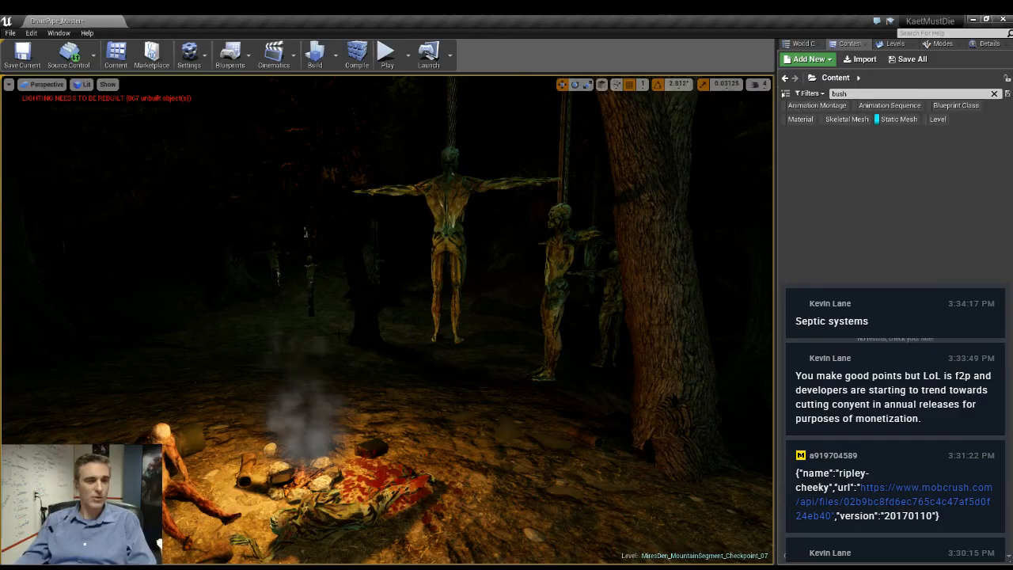
- In unlit view, lower the pale-barked tree beside the stone path so its exposed roots sink into the ground
{"action": "key", "text": "alt+3"}
{"action": "right_click_drag", "start_coordinate": [388, 317], "coordinate": [459, 315]}
{"action": "key", "text": "w"}
{"action": "key", "text": "w"}
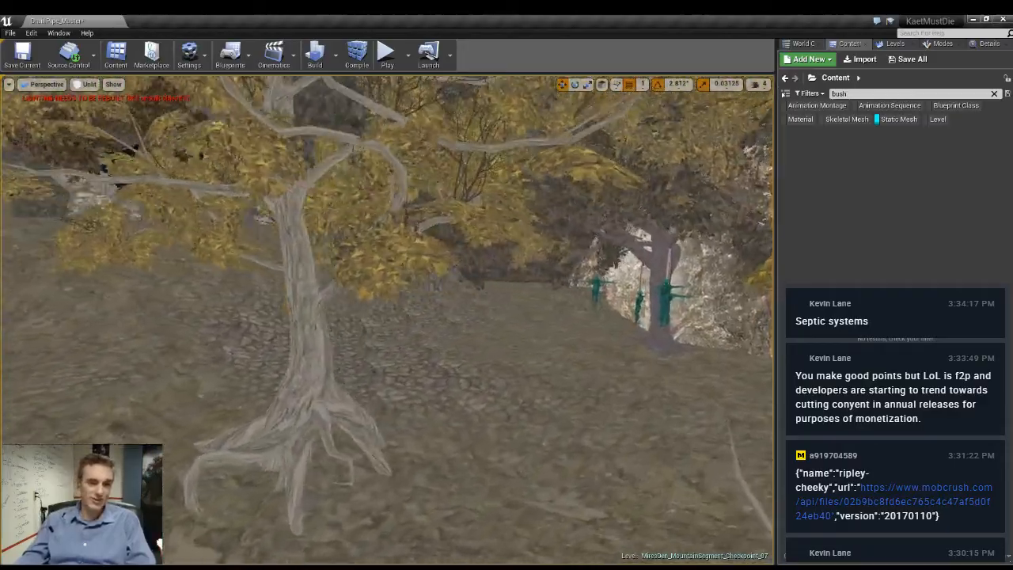
{"action": "right_click_drag", "start_coordinate": [388, 320], "coordinate": [230, 320]}
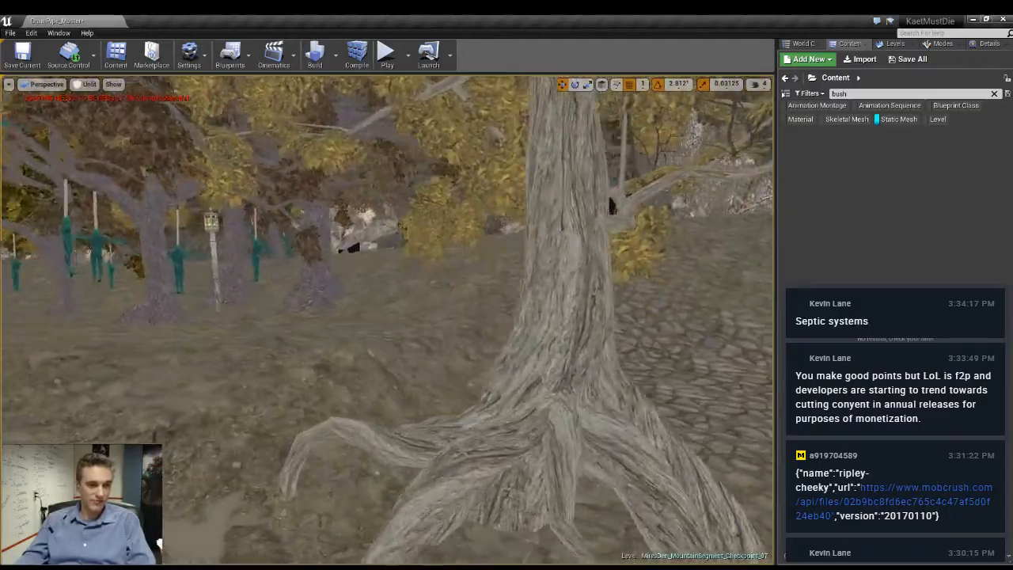
{"action": "right_click_drag", "start_coordinate": [388, 320], "coordinate": [164, 307]}
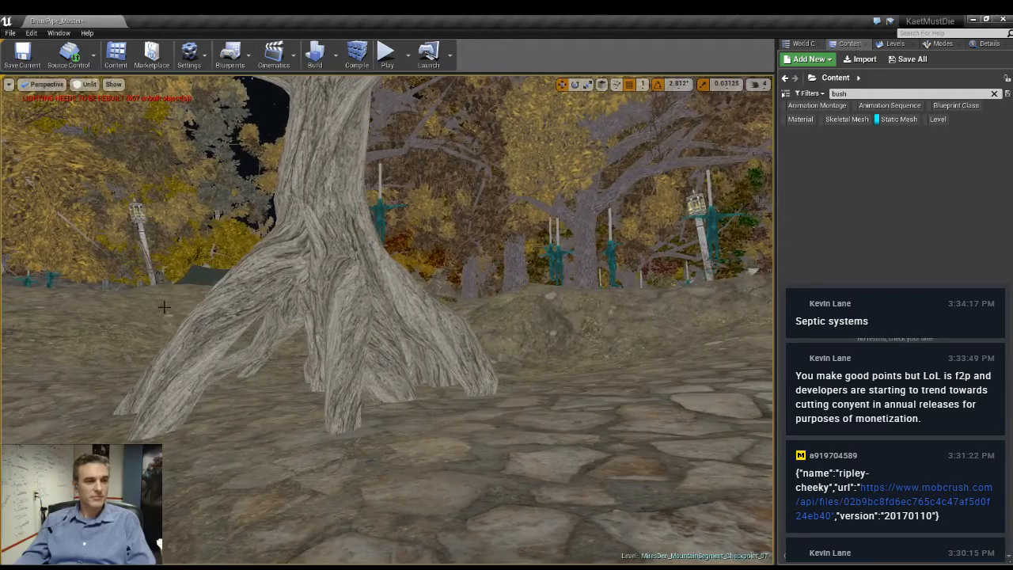
{"action": "left_click", "coordinate": [361, 336]}
{"action": "key", "text": "f"}
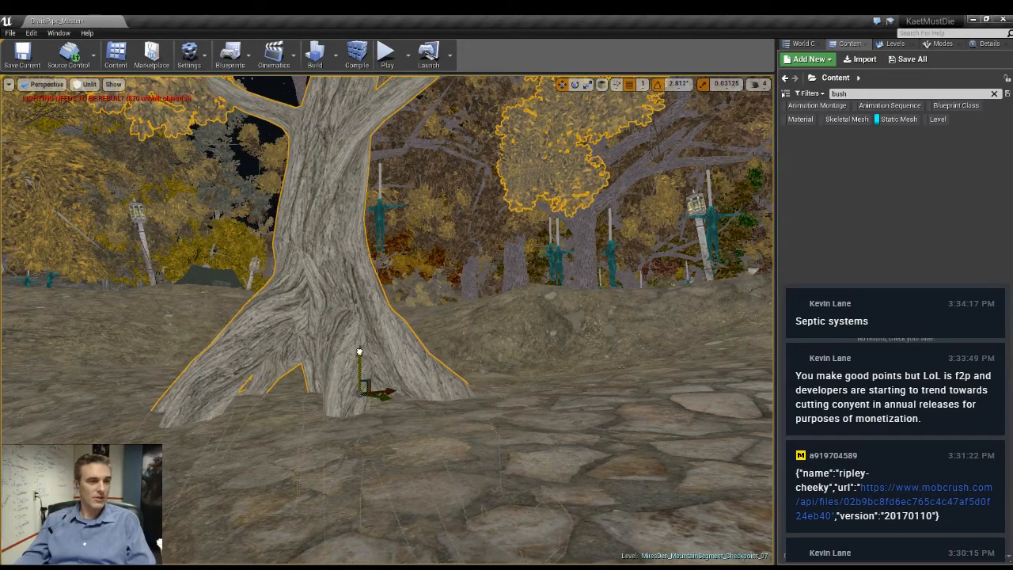
{"action": "mouse_move", "coordinate": [357, 370]}
{"action": "right_mouse_down"}
{"action": "mouse_move", "coordinate": [348, 340]}
{"action": "mouse_move", "coordinate": [360, 357]}
{"action": "mouse_move", "coordinate": [328, 367]}
{"action": "mouse_move", "coordinate": [364, 376]}
{"action": "right_mouse_up"}
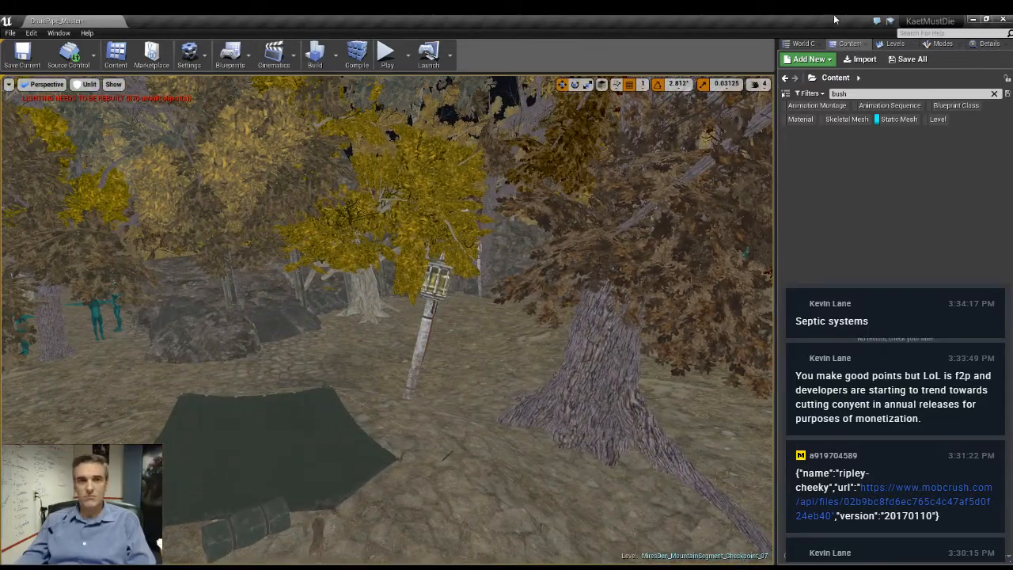
- Show the list of sublevels and save the modified levels
{"action": "left_click", "coordinate": [893, 44]}
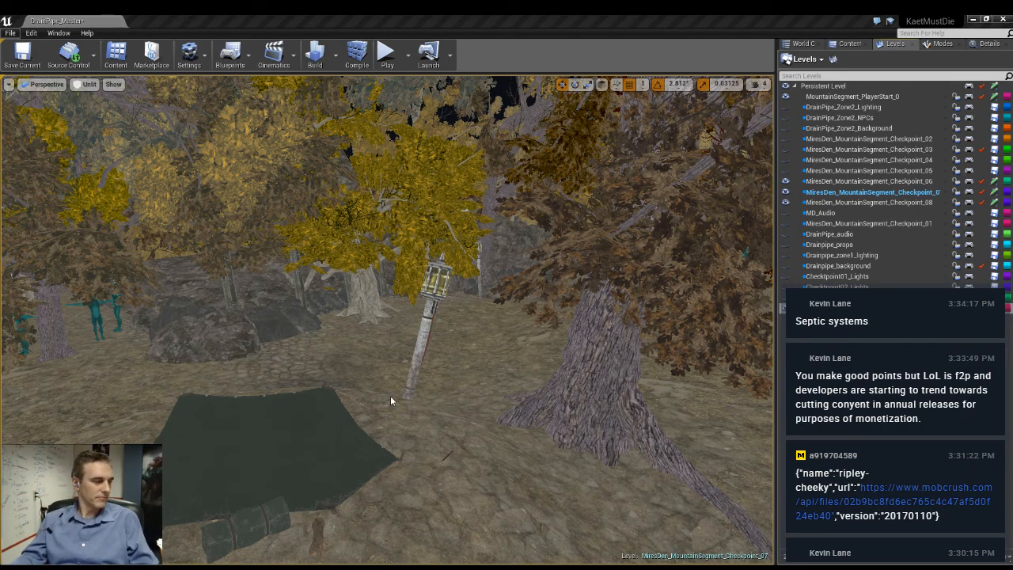
{"action": "left_click", "coordinate": [348, 357]}
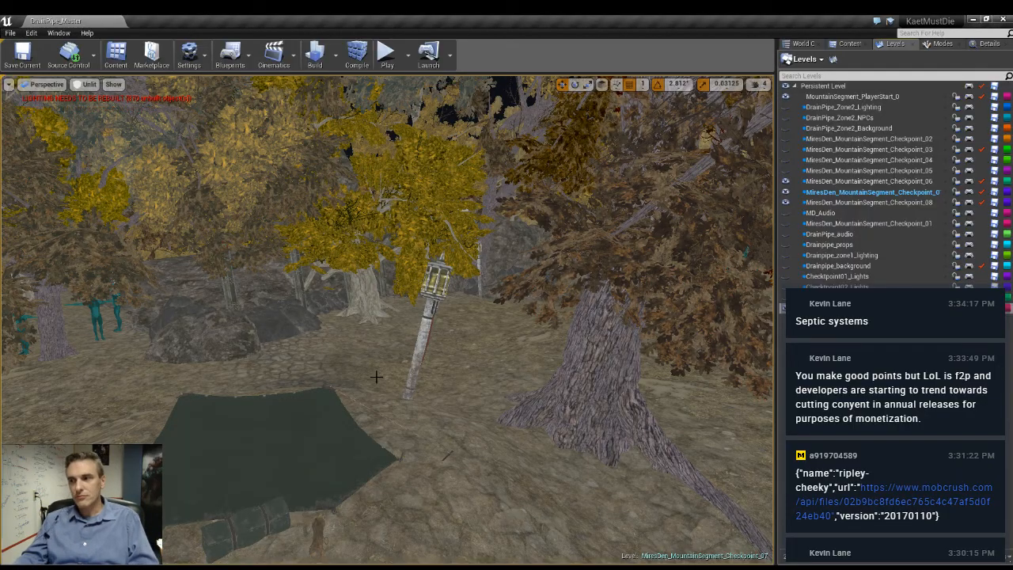
- Survey the forest, stone path, wooden spikes, rock walls and the area beyond the campsite in unlit view
{"action": "right_click_drag", "start_coordinate": [359, 341], "coordinate": [282, 316]}
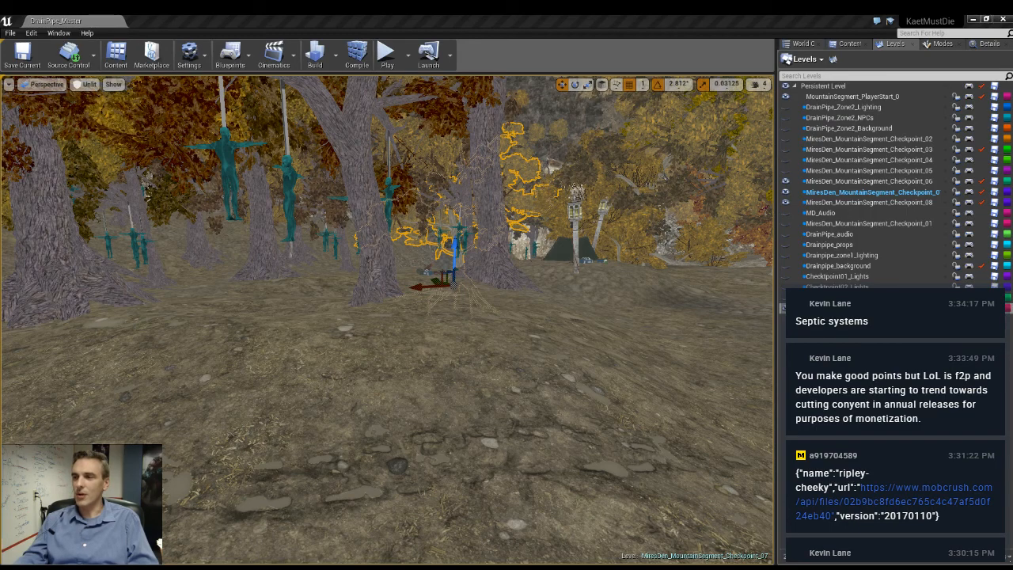
{"action": "right_click_drag", "start_coordinate": [458, 408], "coordinate": [321, 403]}
{"action": "key", "text": "Delete"}
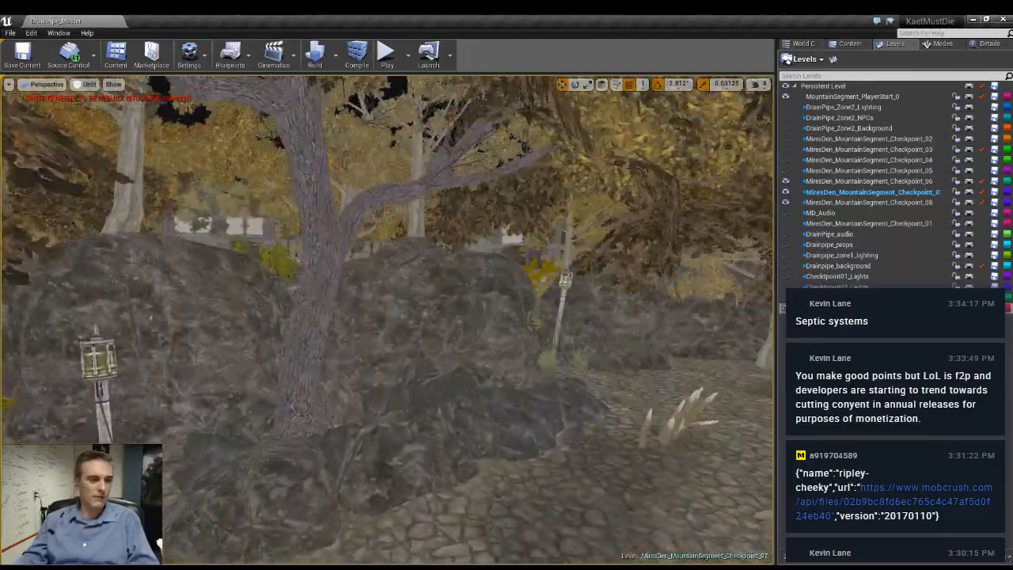
{"action": "right_click_drag", "start_coordinate": [459, 408], "coordinate": [570, 356]}
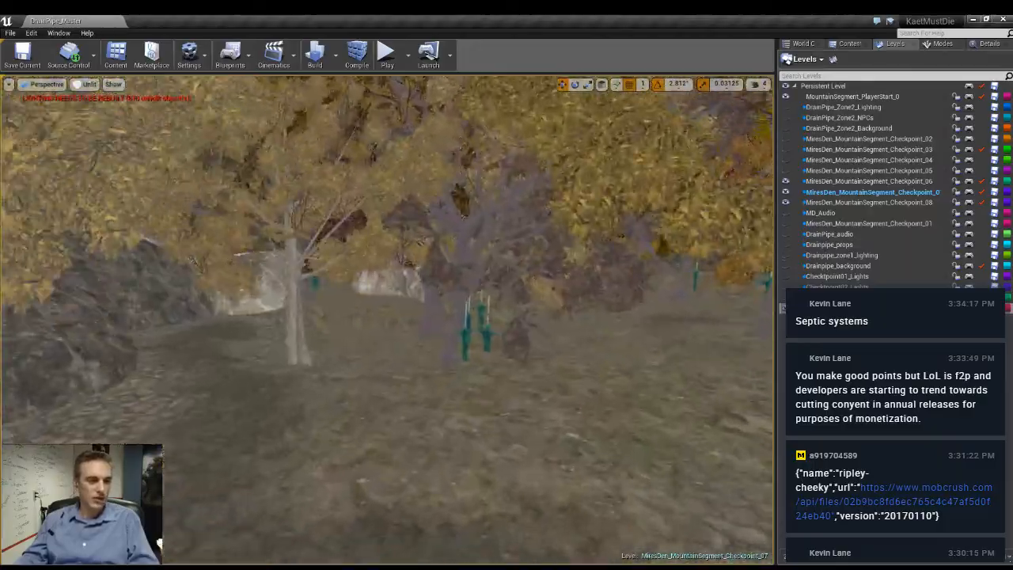
{"action": "right_click_drag", "start_coordinate": [458, 407], "coordinate": [380, 406]}
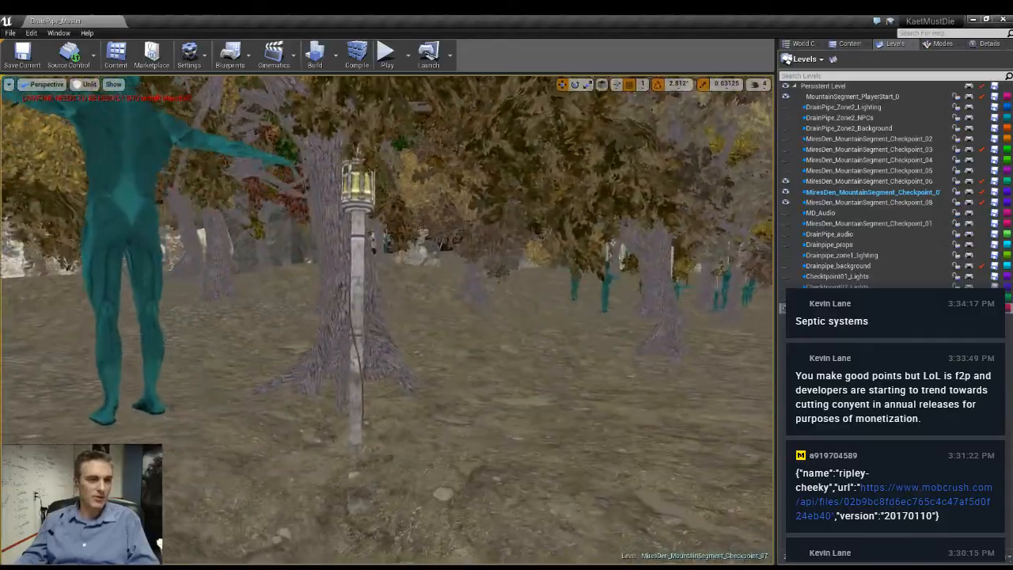
{"action": "right_click_drag", "start_coordinate": [459, 408], "coordinate": [257, 380]}
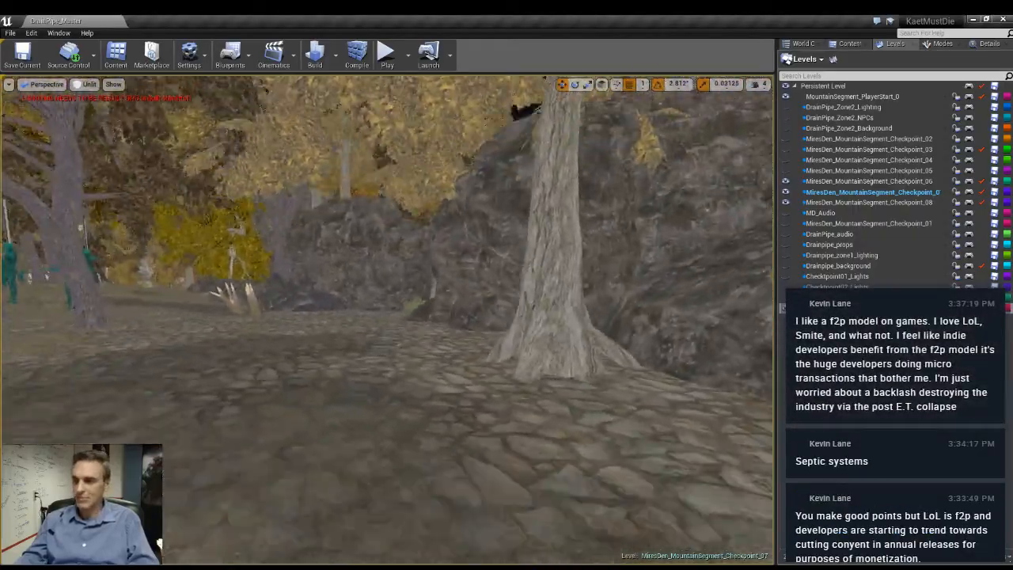
{"action": "right_click_drag", "start_coordinate": [550, 423], "coordinate": [449, 448]}
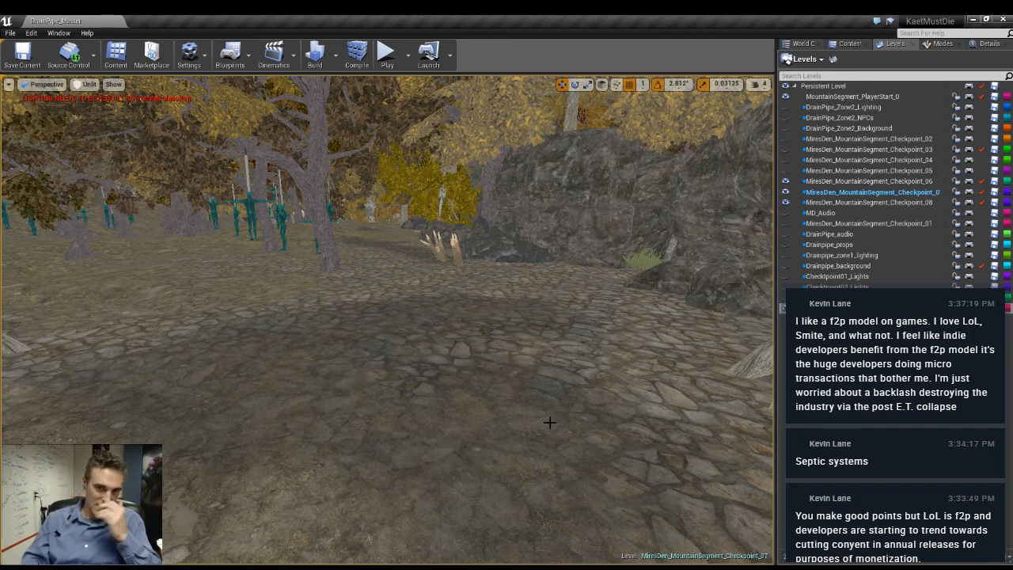
{"action": "right_click_drag", "start_coordinate": [549, 422], "coordinate": [950, 377]}
{"action": "key", "text": "w"}
{"action": "key", "text": "w"}
{"action": "key", "text": "w"}
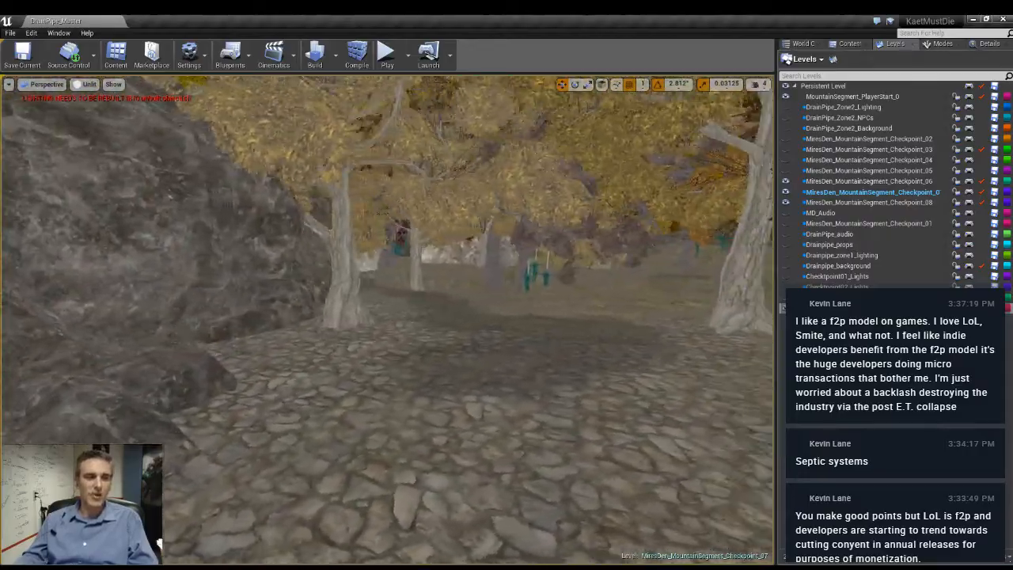
{"action": "right_click_drag", "start_coordinate": [388, 320], "coordinate": [246, 317]}
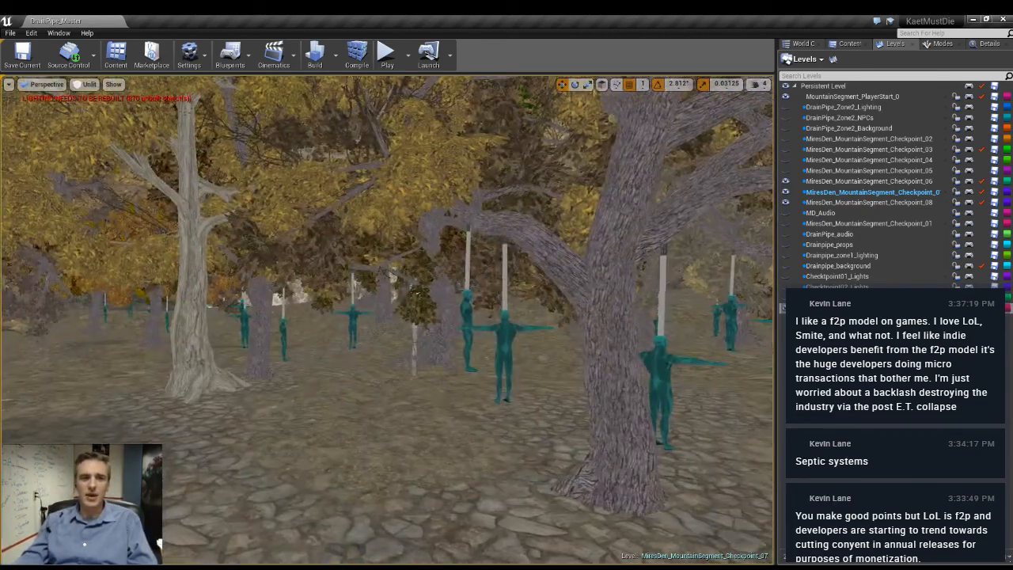
{"action": "right_click_drag", "start_coordinate": [387, 320], "coordinate": [229, 356]}
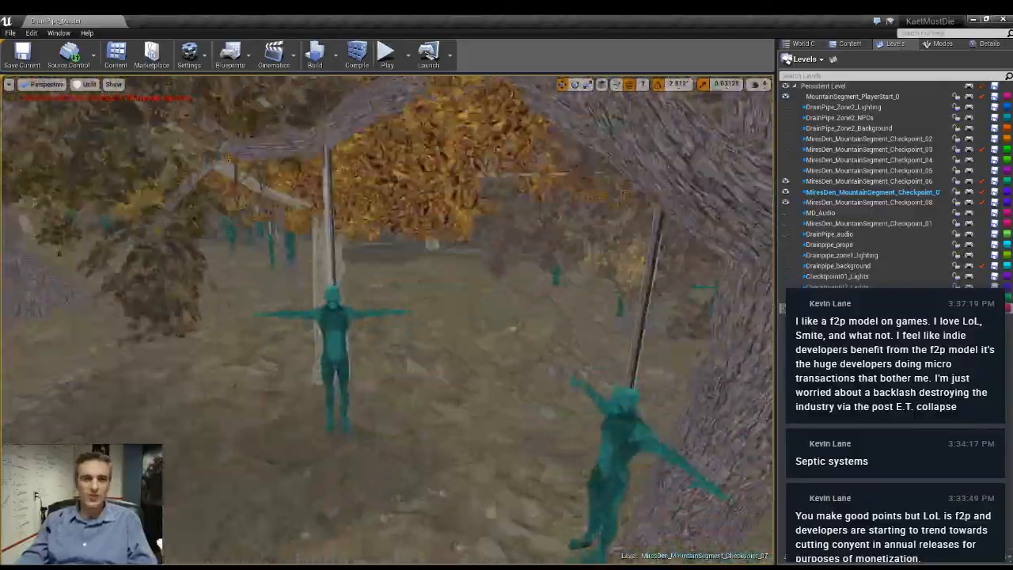
{"action": "right_click_drag", "start_coordinate": [388, 320], "coordinate": [404, 253]}
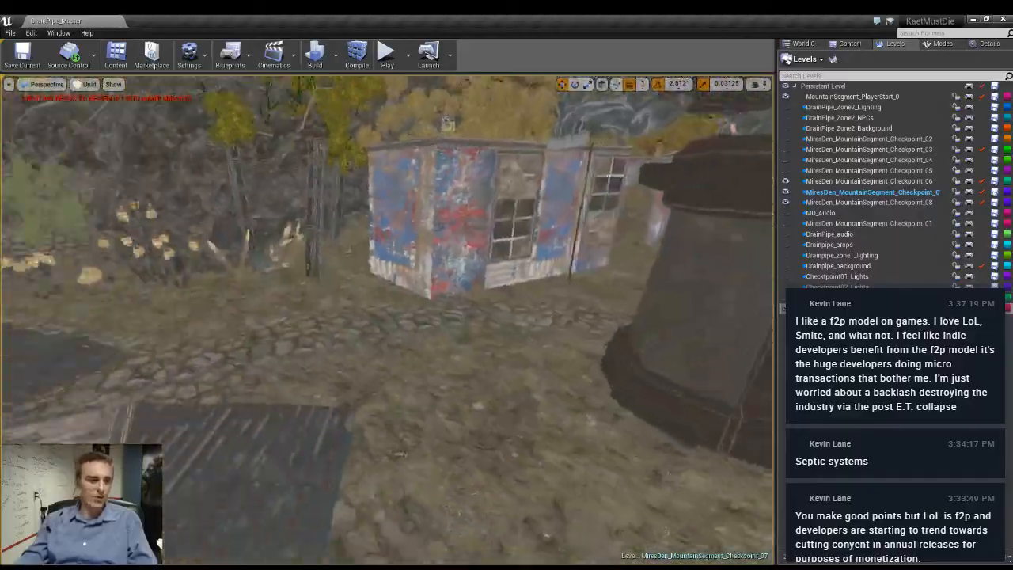
- Move the cluster of wooden spikes across the stone path to the edge of the large rock
{"action": "right_click_drag", "start_coordinate": [388, 320], "coordinate": [523, 277]}
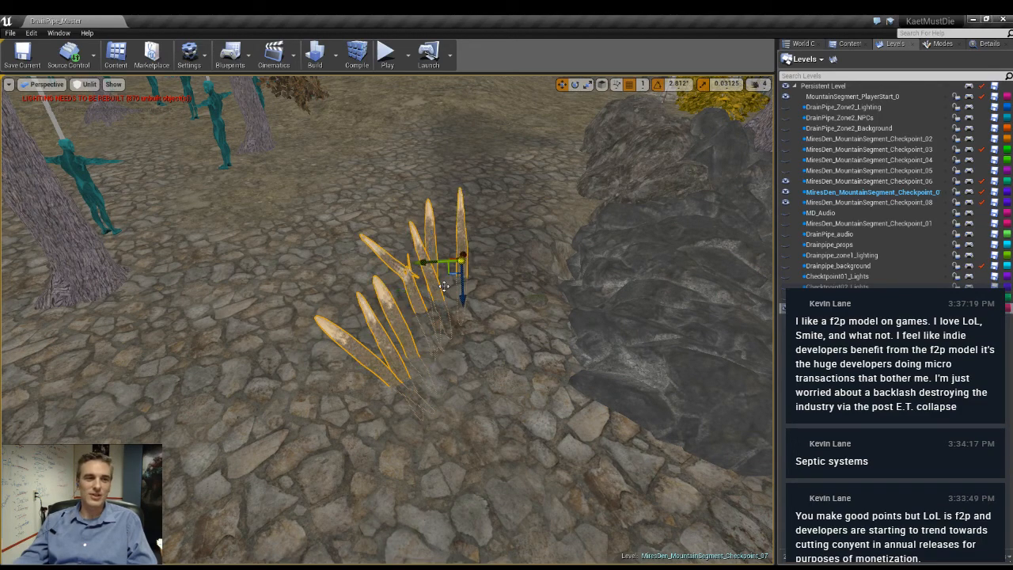
{"action": "left_click_drag", "start_coordinate": [452, 272], "coordinate": [537, 251]}
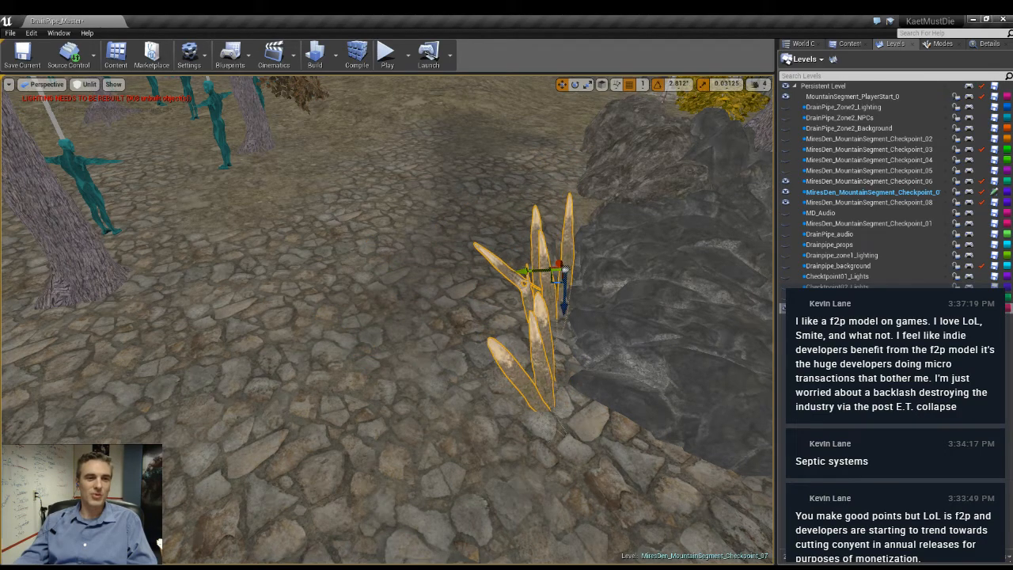
{"action": "key", "text": "f"}
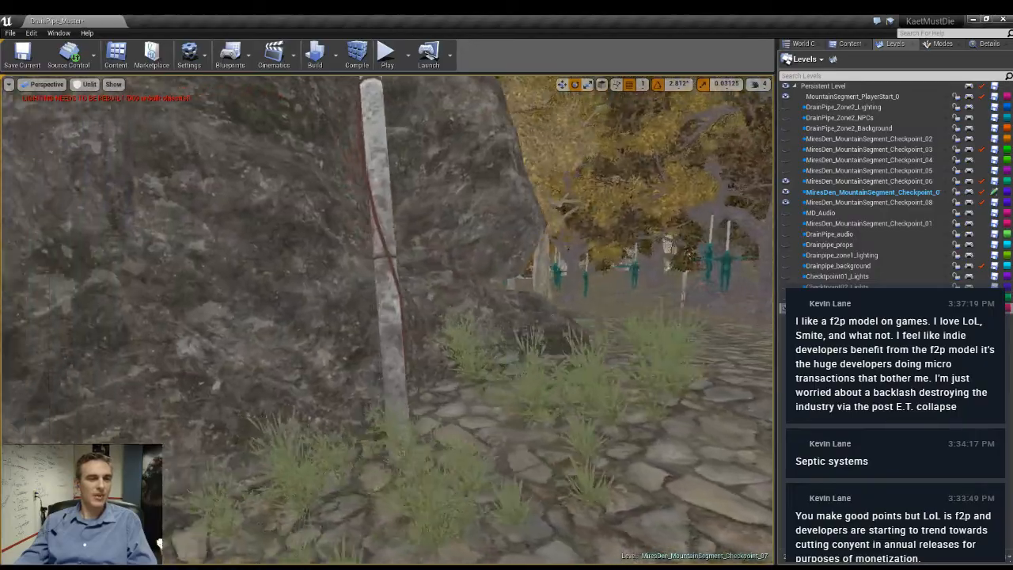
- Rotate the dark-barked tree with spreading roots near the lantern post
{"action": "right_click_drag", "start_coordinate": [388, 317], "coordinate": [586, 324]}
{"action": "key", "text": "w"}
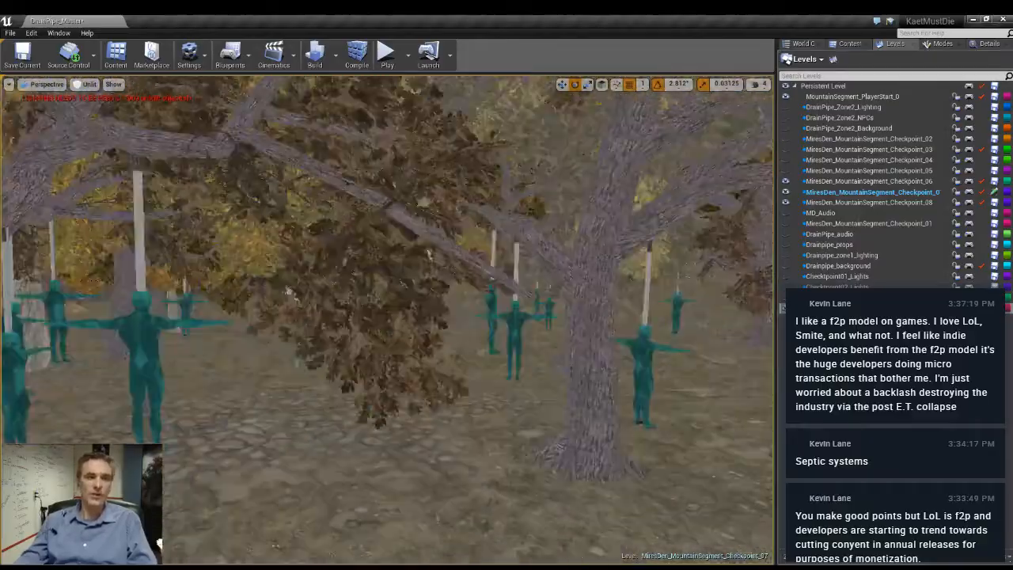
{"action": "right_click_drag", "start_coordinate": [388, 320], "coordinate": [507, 320]}
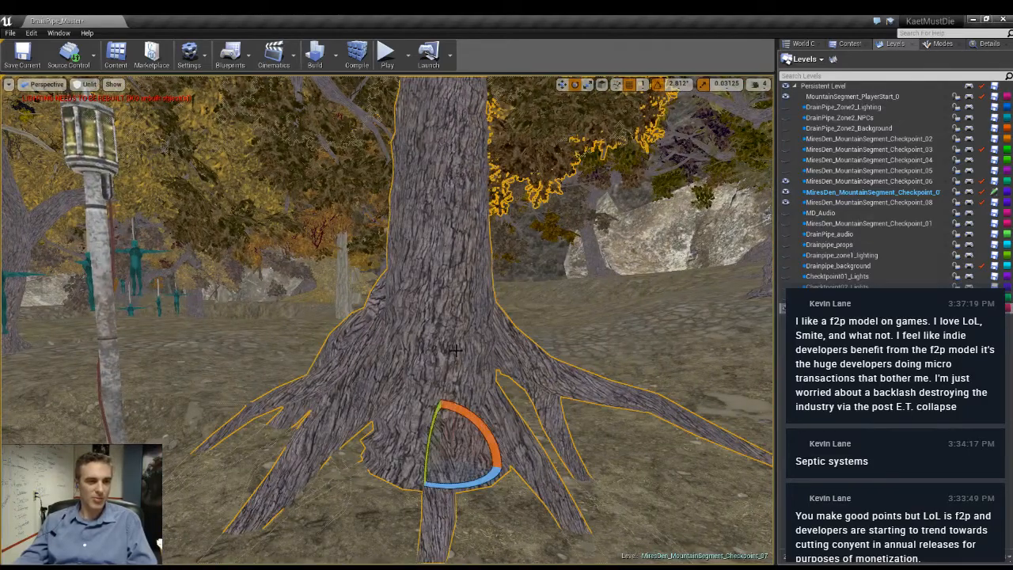
{"action": "left_click_drag", "start_coordinate": [443, 410], "coordinate": [440, 416]}
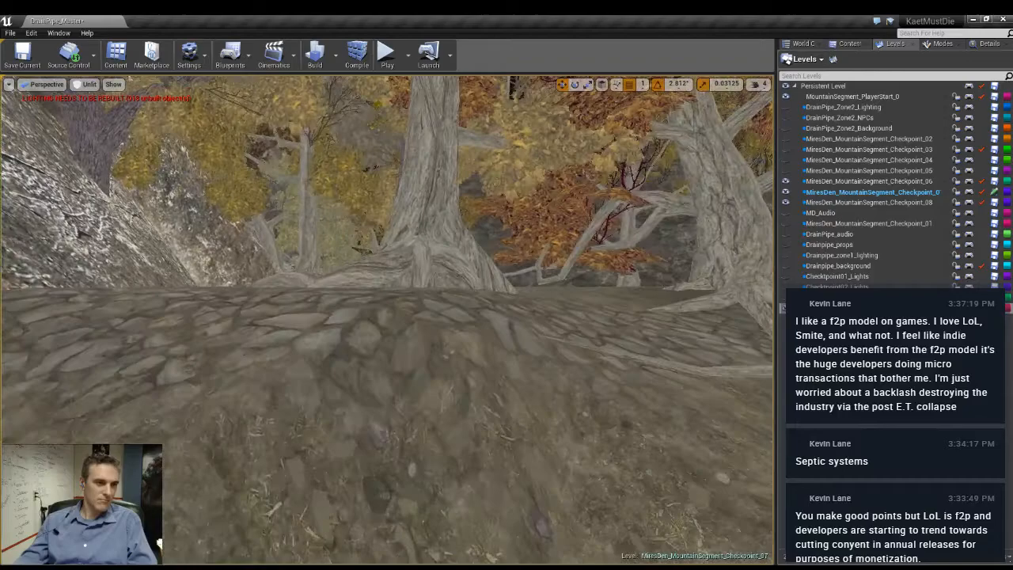
- Survey the forest trees, clearings and stone path around the campsite in both lit and unlit view
{"action": "key", "text": "w"}
{"action": "right_click_drag", "start_coordinate": [387, 320], "coordinate": [293, 313]}
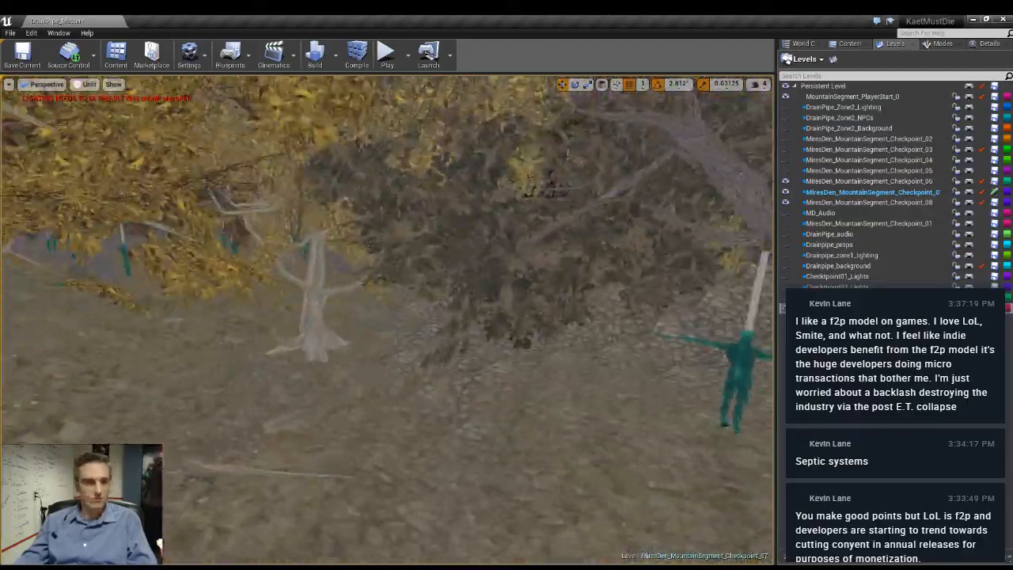
{"action": "key", "text": "w"}
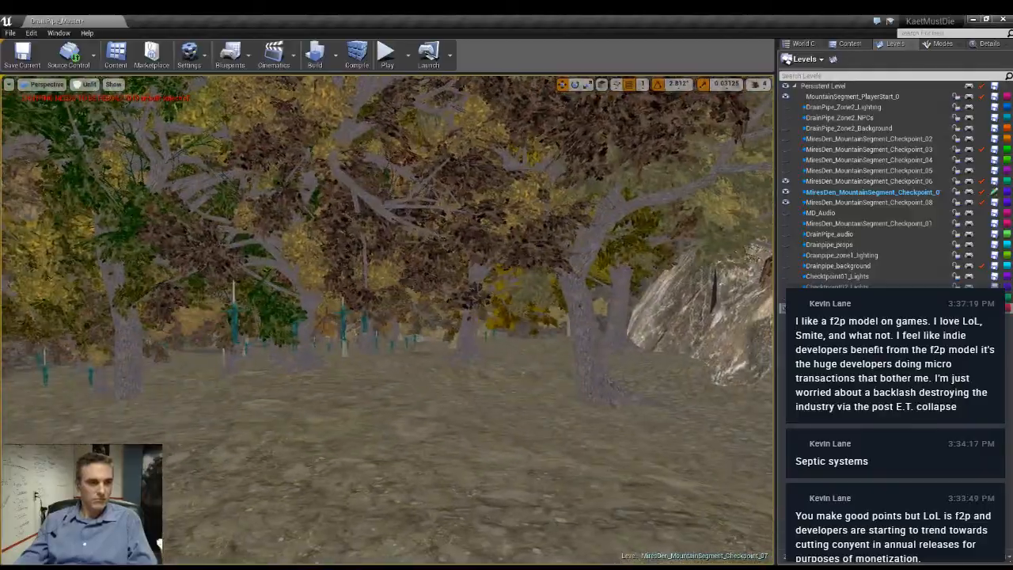
{"action": "key", "text": "d"}
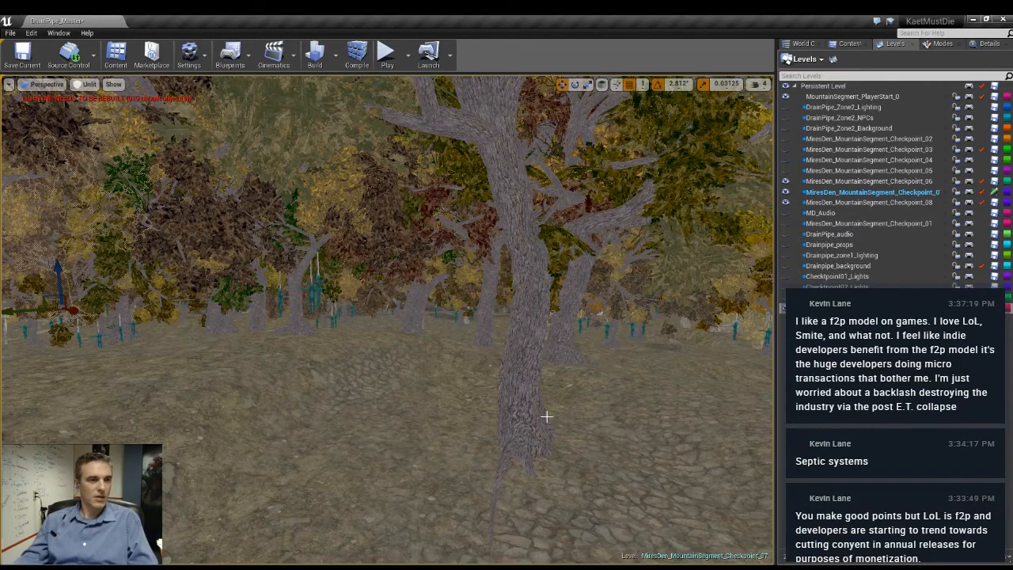
{"action": "right_click_drag", "start_coordinate": [547, 416], "coordinate": [459, 417]}
{"action": "right_click_drag", "start_coordinate": [555, 418], "coordinate": [586, 418]}
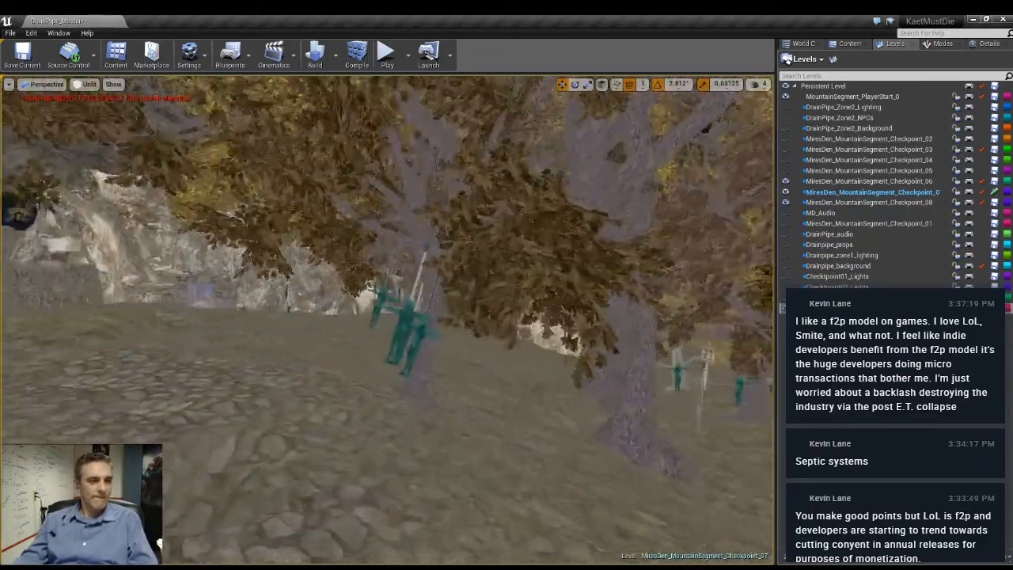
{"action": "key", "text": "w"}
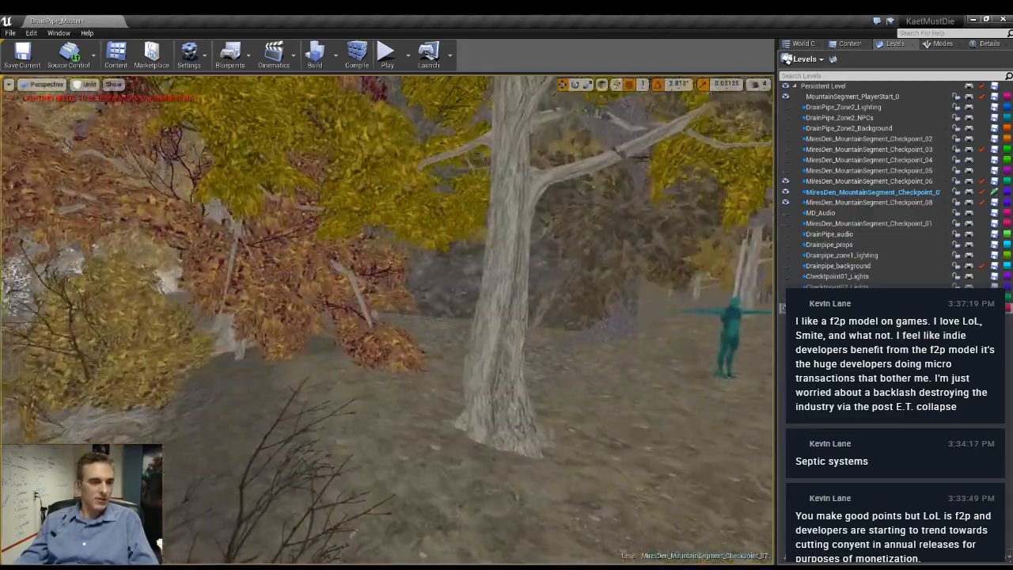
{"action": "right_click_drag", "start_coordinate": [388, 320], "coordinate": [499, 299]}
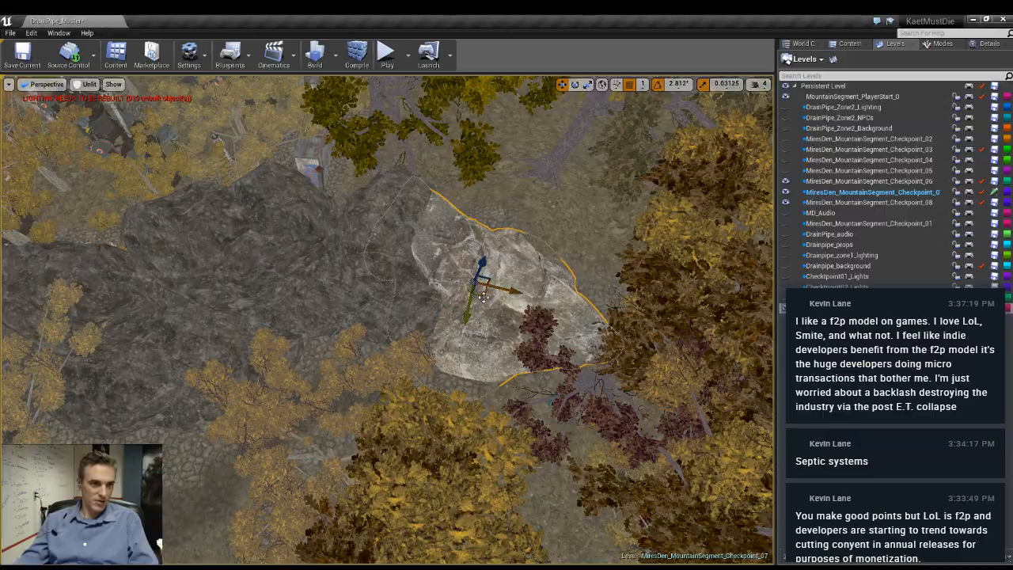
- Position the large pale rock on the ground at the edge of the forest clearing beside the stone path
{"action": "left_click_drag", "start_coordinate": [483, 297], "coordinate": [115, 475], "text": "alt"}
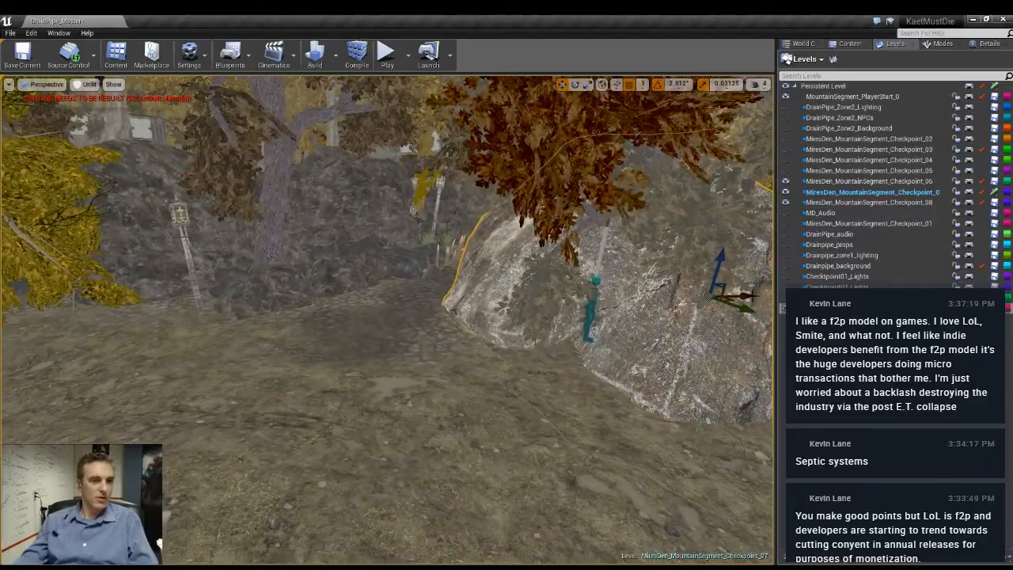
{"action": "right_click_drag", "start_coordinate": [751, 298], "coordinate": [732, 315]}
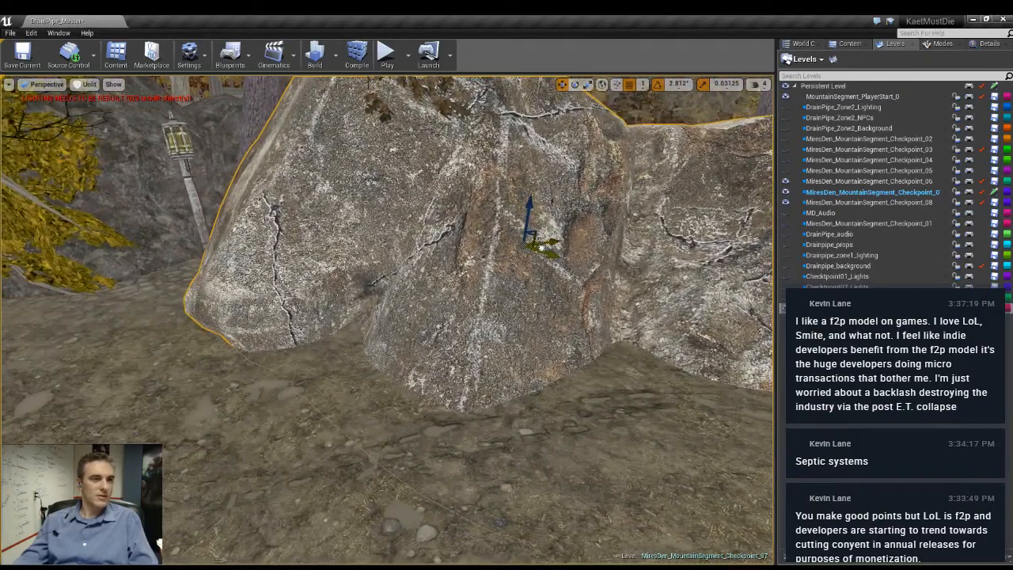
{"action": "left_click_drag", "start_coordinate": [544, 248], "coordinate": [673, 260]}
{"action": "mouse_move", "coordinate": [673, 260]}
{"action": "right_mouse_down"}
{"action": "mouse_move", "coordinate": [736, 237]}
{"action": "mouse_move", "coordinate": [685, 255]}
{"action": "mouse_move", "coordinate": [669, 279]}
{"action": "mouse_move", "coordinate": [665, 265]}
{"action": "right_mouse_up"}
{"action": "mouse_move", "coordinate": [249, 297]}
{"action": "right_mouse_down"}
{"action": "mouse_move", "coordinate": [249, 313]}
{"action": "mouse_move", "coordinate": [214, 307]}
{"action": "mouse_move", "coordinate": [248, 297]}
{"action": "right_mouse_up"}
- Delete the rounded dark boulder on the stone path between the lantern post and the large pale rock
{"action": "key", "text": "w"}
{"action": "left_click", "coordinate": [206, 277]}
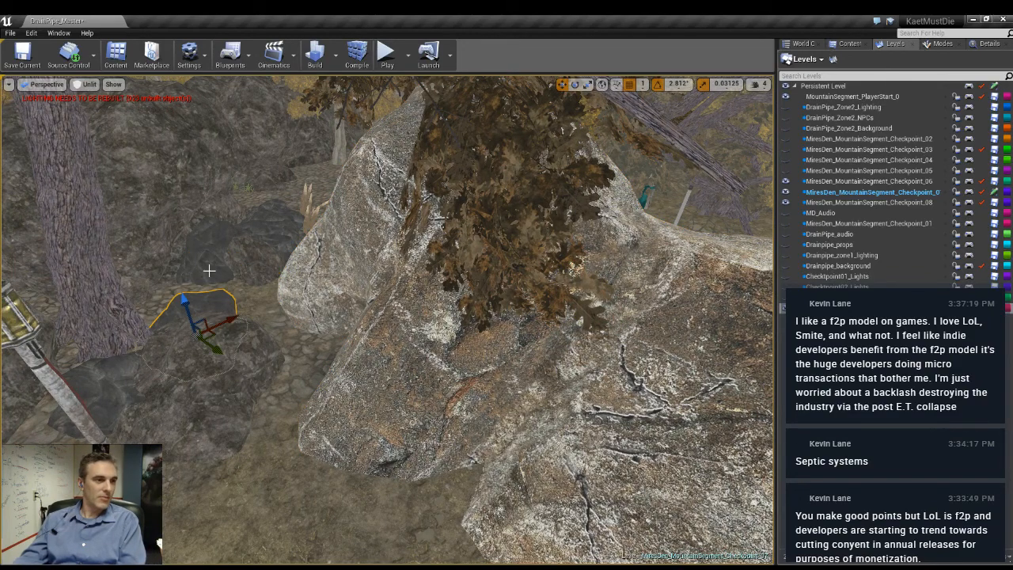
{"action": "key", "text": "Delete"}
- Move the large pale rock toward the tree at the dark rock wall and lower it into the ground
{"action": "left_click", "coordinate": [458, 420]}
{"action": "left_click_drag", "start_coordinate": [597, 327], "coordinate": [362, 313]}
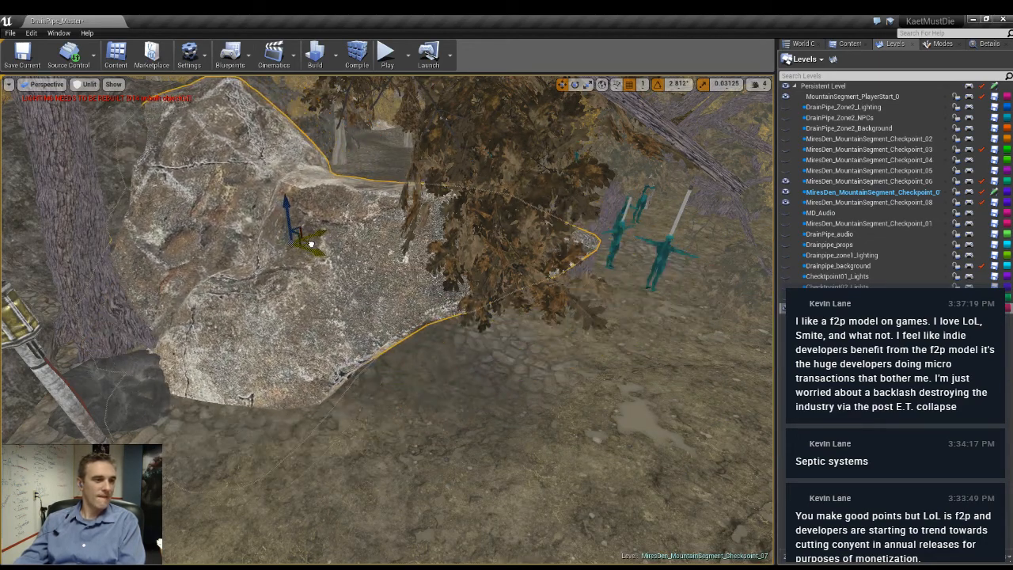
{"action": "mouse_move", "coordinate": [554, 411]}
{"action": "right_mouse_down"}
{"action": "mouse_move", "coordinate": [526, 455]}
{"action": "mouse_move", "coordinate": [555, 475]}
{"action": "mouse_move", "coordinate": [538, 392]}
{"action": "mouse_move", "coordinate": [546, 467]}
{"action": "mouse_move", "coordinate": [610, 423]}
{"action": "mouse_move", "coordinate": [555, 396]}
{"action": "mouse_move", "coordinate": [554, 467]}
{"action": "mouse_move", "coordinate": [552, 416]}
{"action": "right_mouse_up"}
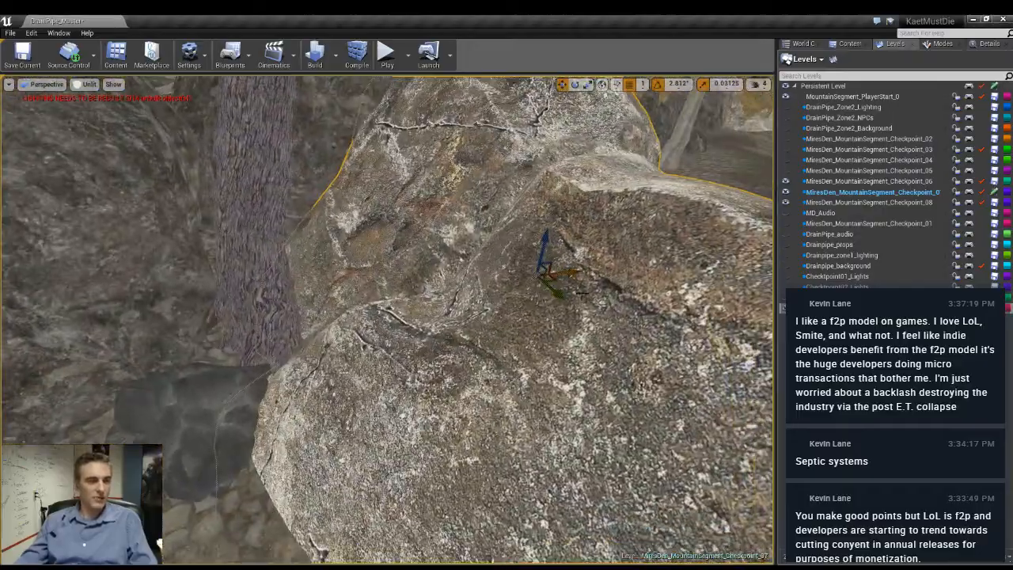
{"action": "left_click_drag", "start_coordinate": [544, 248], "coordinate": [534, 281]}
{"action": "right_click_drag", "start_coordinate": [533, 280], "coordinate": [542, 341]}
- In lit view, delete the remaining small dark boulder at the tree's base beside the pale rock
{"action": "key", "text": "alt+4"}
{"action": "left_click", "coordinate": [404, 317]}
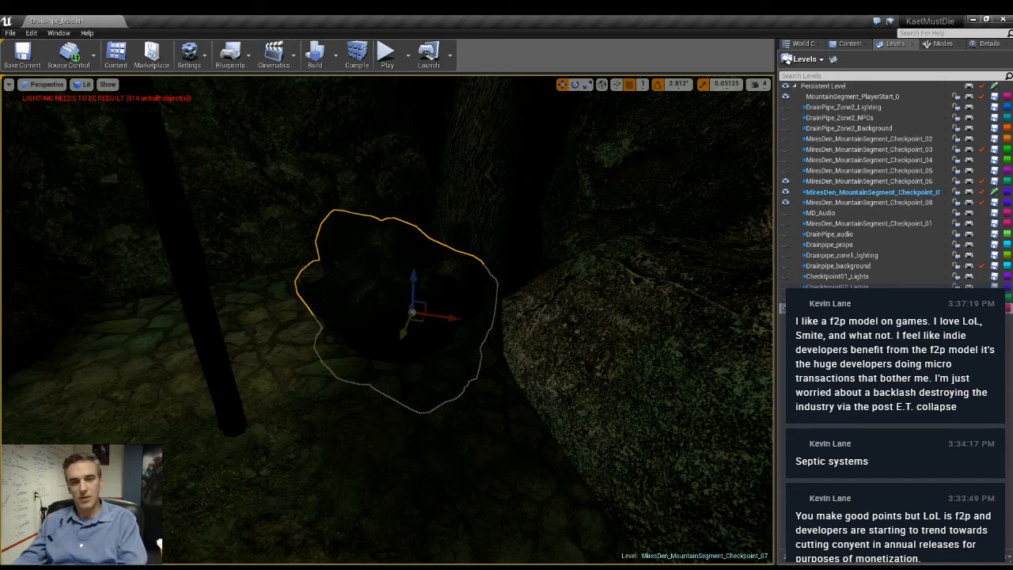
{"action": "key", "text": "Delete"}
{"action": "right_click_drag", "start_coordinate": [404, 317], "coordinate": [346, 266]}
{"action": "key", "text": "s"}
{"action": "key", "text": "w"}
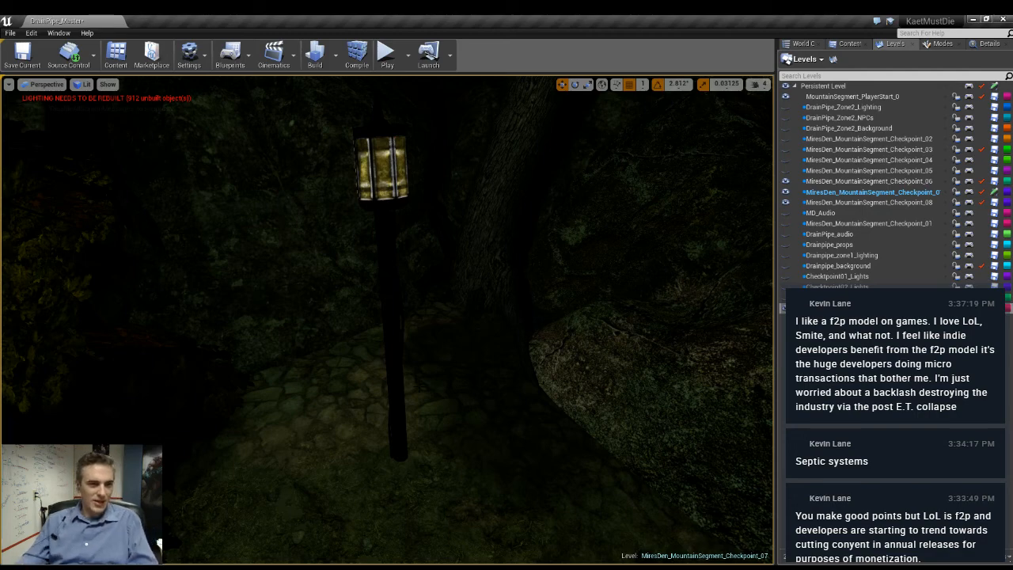
{"action": "right_click_drag", "start_coordinate": [388, 320], "coordinate": [757, 273]}
{"action": "key", "text": "s"}
{"action": "key", "text": "w"}
{"action": "key", "text": "w"}
{"action": "key", "text": "w"}
{"action": "key", "text": "s"}
{"action": "key", "text": "w"}
{"action": "key", "text": "w"}
{"action": "key", "text": "w"}
{"action": "key", "text": "s"}
{"action": "key", "text": "s"}
{"action": "key", "text": "w"}
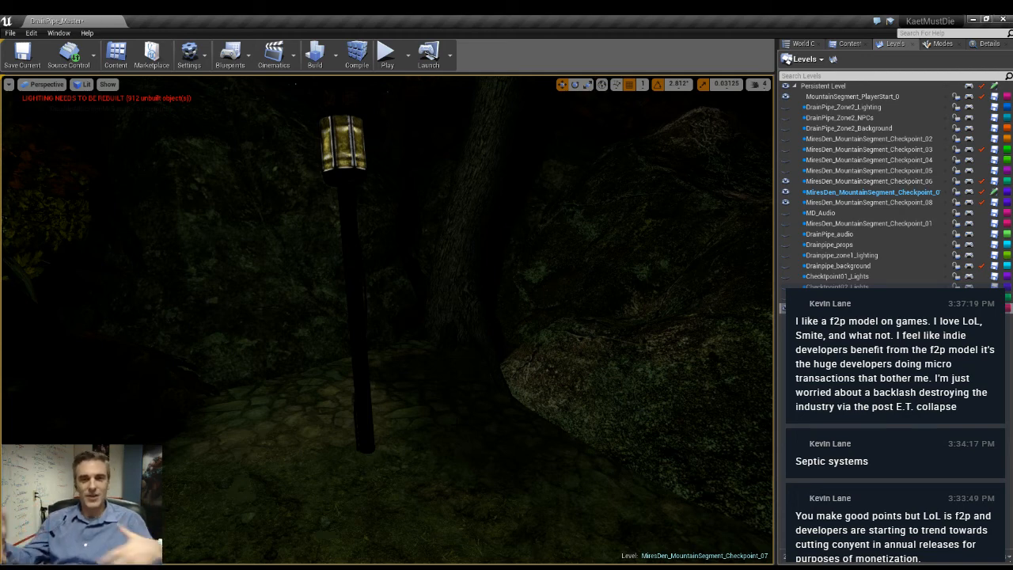
{"action": "right_click_drag", "start_coordinate": [472, 360], "coordinate": [418, 304]}
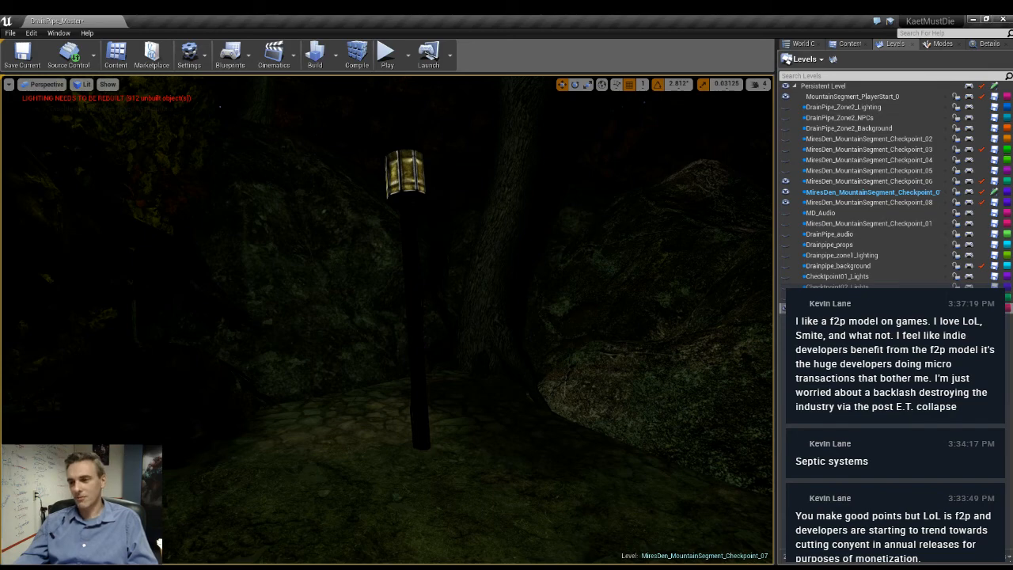
{"action": "right_click_drag", "start_coordinate": [418, 304], "coordinate": [251, 303]}
{"action": "key", "text": "s"}
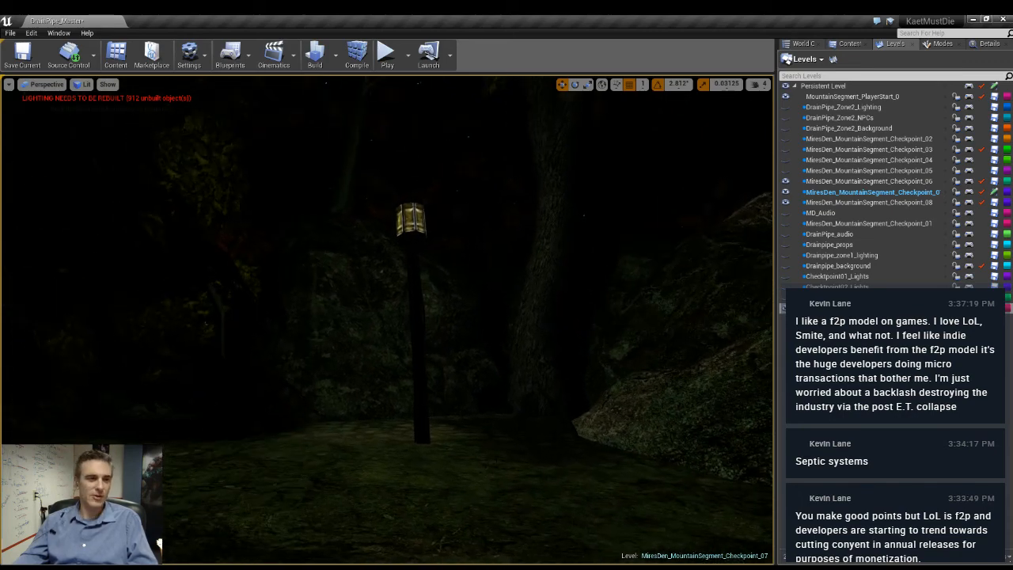
{"action": "right_click_drag", "start_coordinate": [507, 452], "coordinate": [533, 452]}
{"action": "key", "text": "w"}
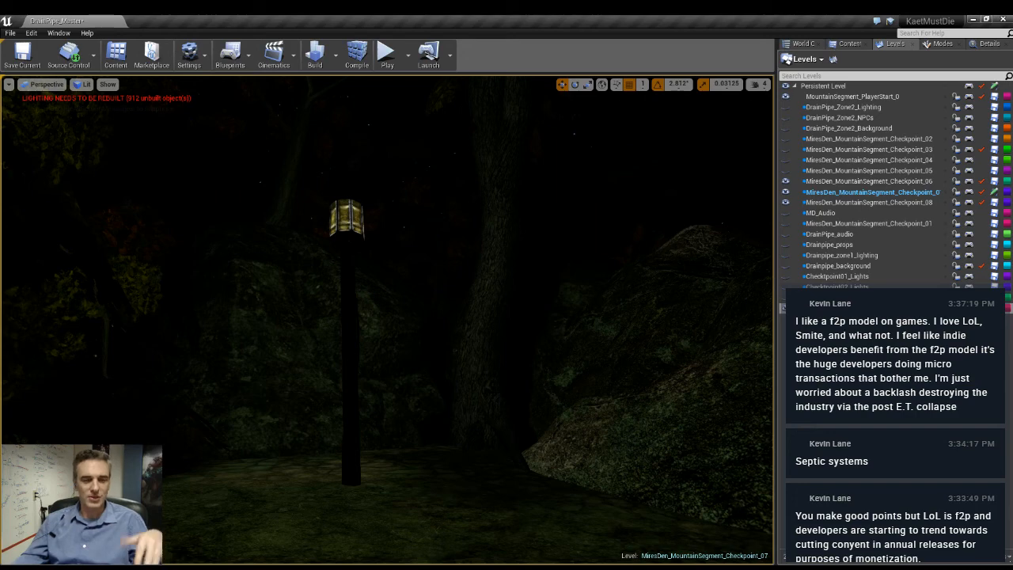
- Examine the night lighting of the clearing, stone path and rocks around the lantern post
{"action": "key", "text": "w"}
{"action": "right_click_drag", "start_coordinate": [388, 316], "coordinate": [349, 328]}
{"action": "key", "text": "s"}
{"action": "right_click_drag", "start_coordinate": [232, 267], "coordinate": [77, 261]}
{"action": "key", "text": "d"}
{"action": "key", "text": "w"}
{"action": "key", "text": "w"}
{"action": "right_click_drag", "start_coordinate": [480, 425], "coordinate": [545, 423]}
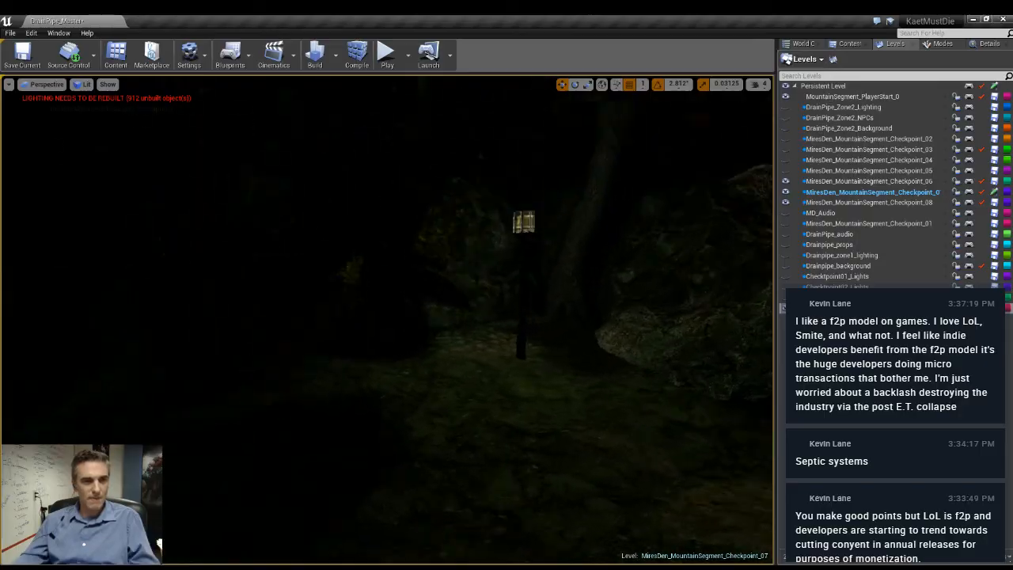
- In unlit view, show the sublevel MiresDen_MountainSegment_Checkpoint_05 and inspect the area around the skull gate
{"action": "key", "text": "alt+3"}
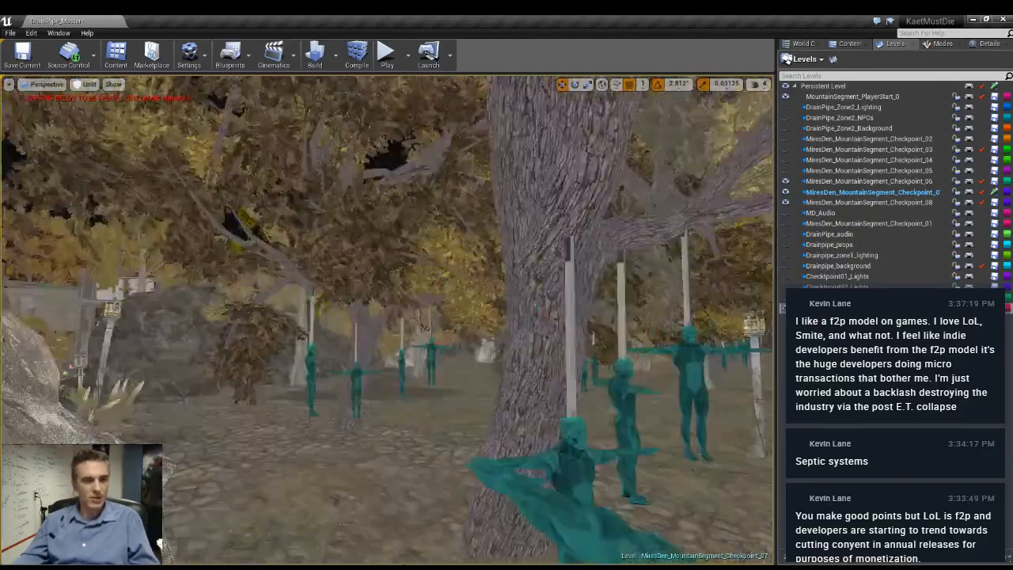
{"action": "right_click_drag", "start_coordinate": [388, 319], "coordinate": [538, 356]}
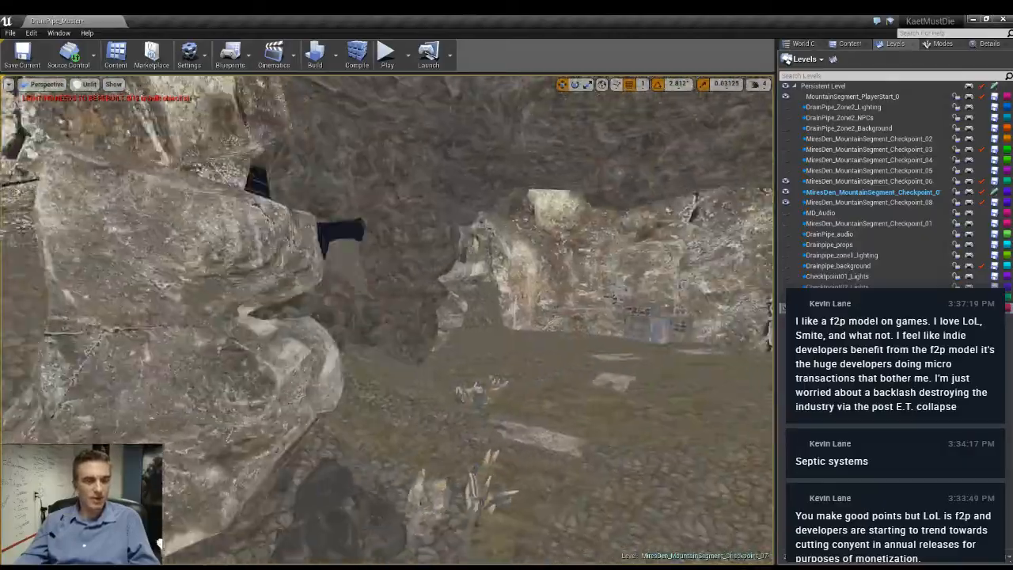
{"action": "right_click_drag", "start_coordinate": [388, 320], "coordinate": [269, 312]}
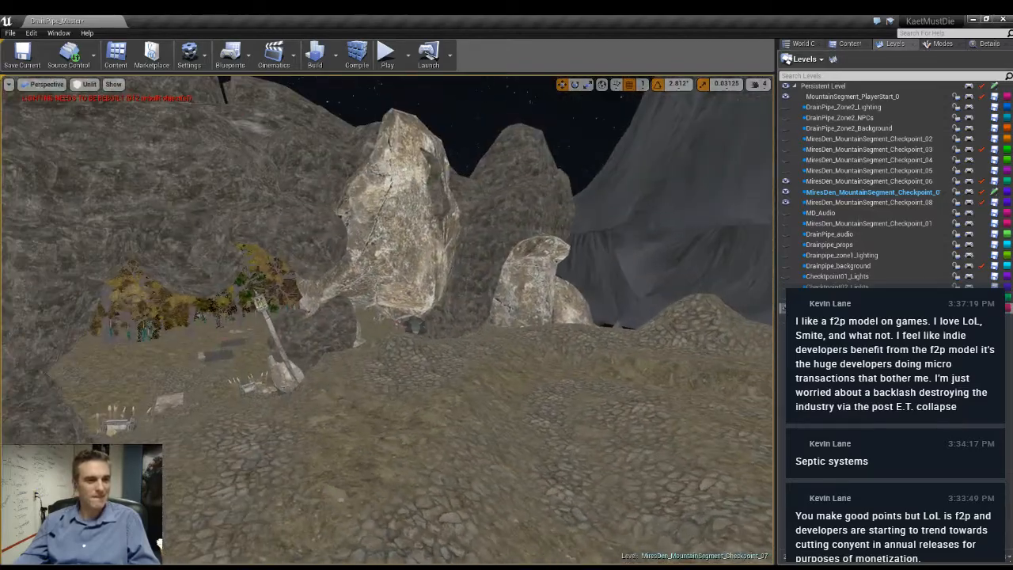
{"action": "left_click", "coordinate": [786, 171]}
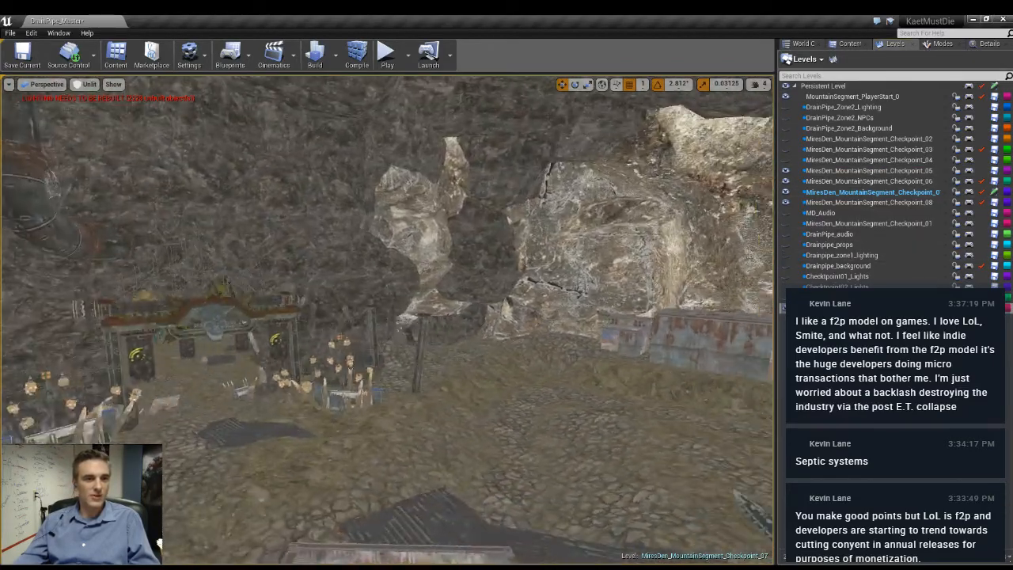
{"action": "right_click_drag", "start_coordinate": [388, 319], "coordinate": [412, 317]}
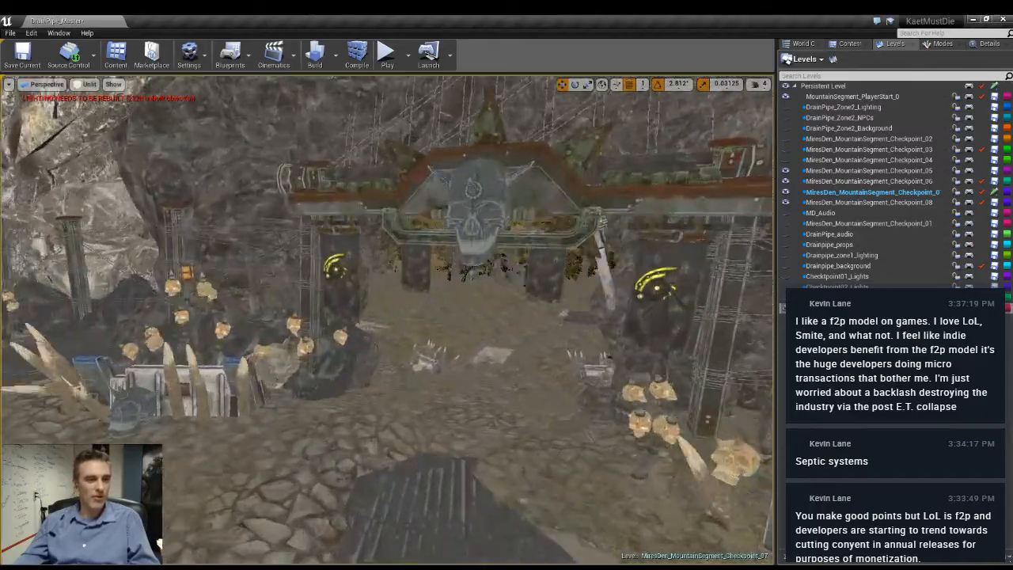
{"action": "right_click_drag", "start_coordinate": [388, 320], "coordinate": [380, 319]}
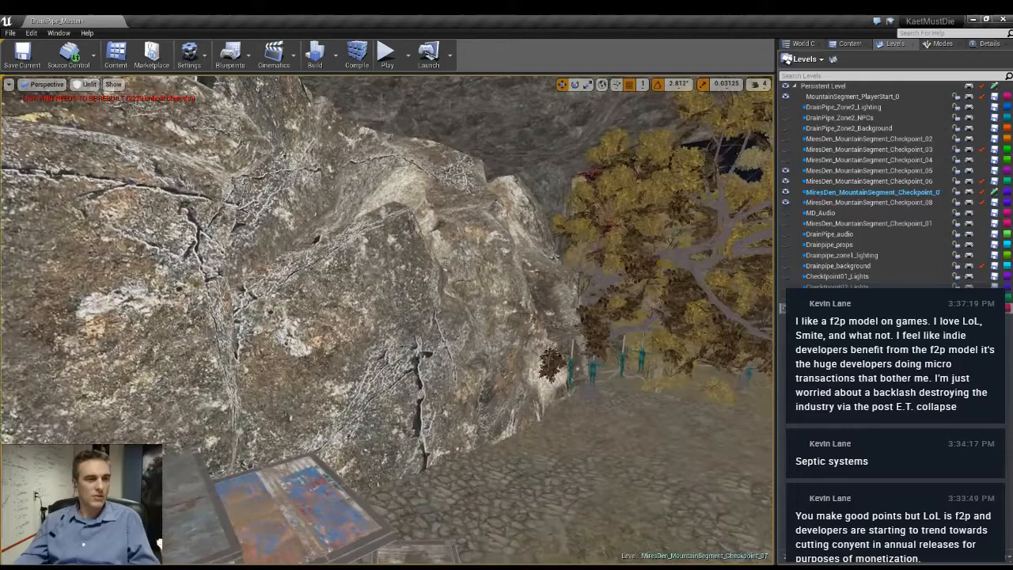
- Inspect the rock wall behind the rusty shack, its transform details and the nearby forest edge, comparing lit and unlit views
{"action": "right_click_drag", "start_coordinate": [388, 317], "coordinate": [379, 365]}
{"action": "key", "text": "s"}
{"action": "left_click", "coordinate": [991, 46]}
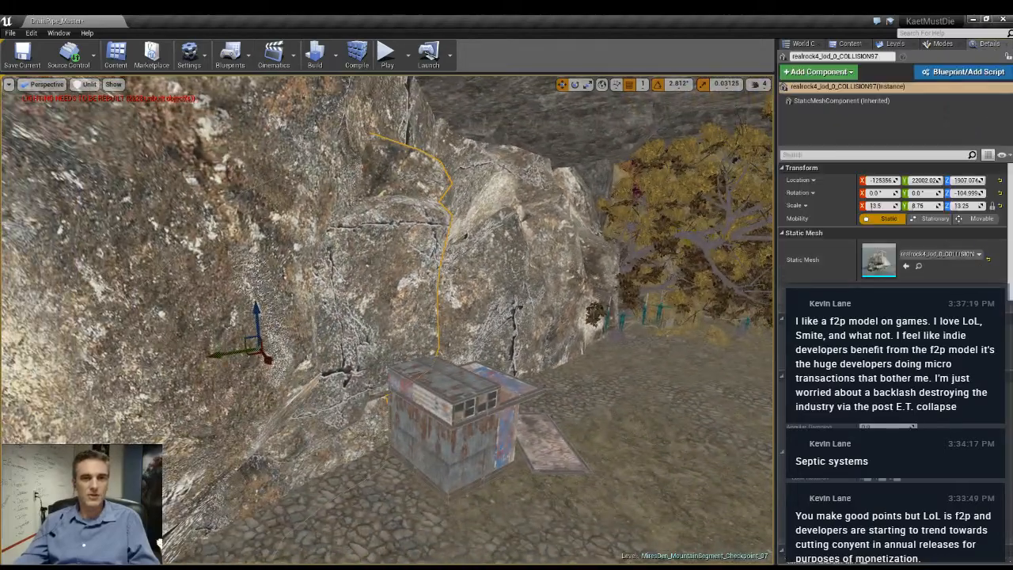
{"action": "right_click_drag", "start_coordinate": [529, 329], "coordinate": [730, 361]}
{"action": "key", "text": "w"}
{"action": "key", "text": "w"}
{"action": "key", "text": "alt+4"}
{"action": "key", "text": "alt+3"}
{"action": "key", "text": "s"}
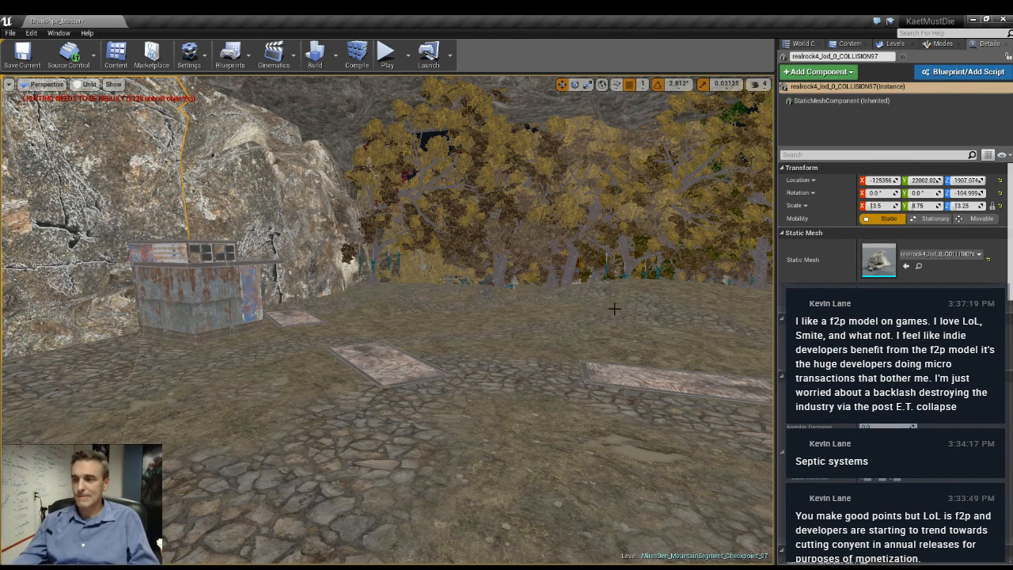
{"action": "key", "text": "w"}
{"action": "right_click_drag", "start_coordinate": [459, 317], "coordinate": [357, 316]}
{"action": "key", "text": "w"}
{"action": "key", "text": "s"}
- Duplicate the tall rock beside the rusty shack and place the copy in the open clearing
{"action": "left_click", "coordinate": [308, 277]}
{"action": "key", "text": "s"}
{"action": "right_click_drag", "start_coordinate": [308, 278], "coordinate": [285, 312]}
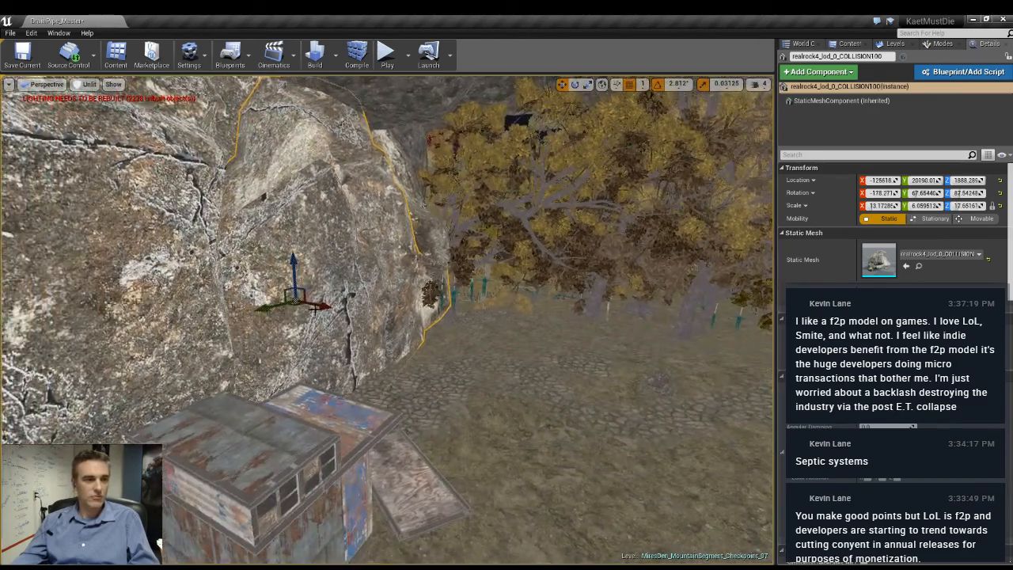
{"action": "left_click", "coordinate": [901, 46]}
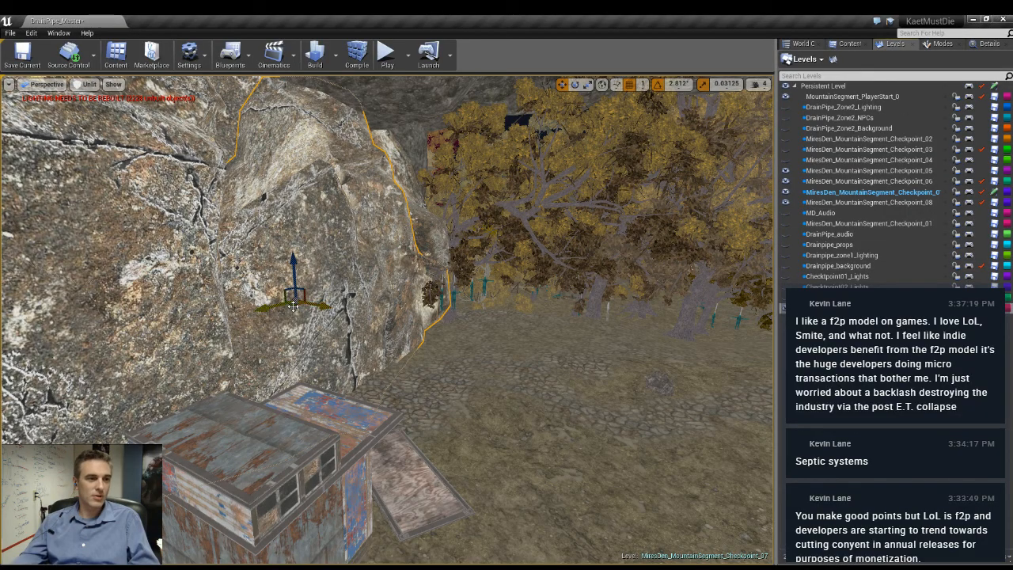
{"action": "key", "text": "f"}
{"action": "right_click_drag", "start_coordinate": [386, 320], "coordinate": [238, 313]}
{"action": "key", "text": "e"}
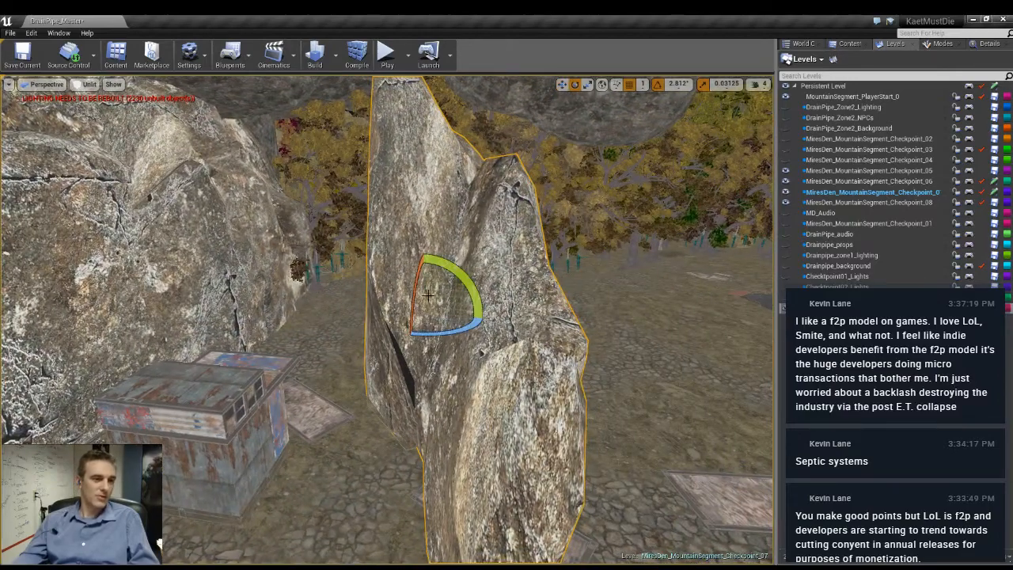
- Set the duplicated tall rock's scale to 1 on all three axes
{"action": "key", "text": "w"}
{"action": "left_click", "coordinate": [990, 44]}
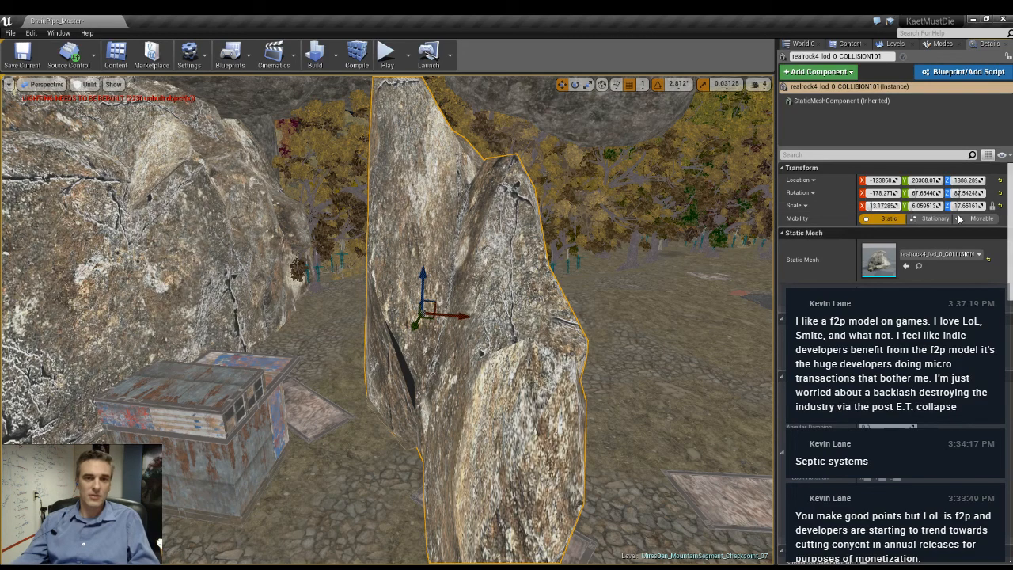
{"action": "left_click", "coordinate": [881, 206]}
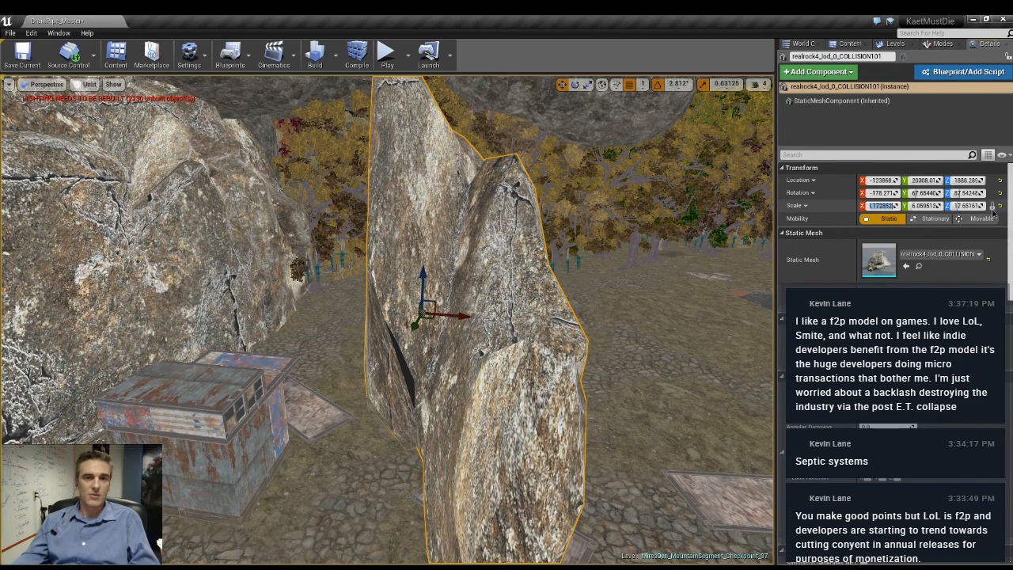
{"action": "type", "text": "1"}
{"action": "key", "text": "Tab"}
{"action": "type", "text": "1"}
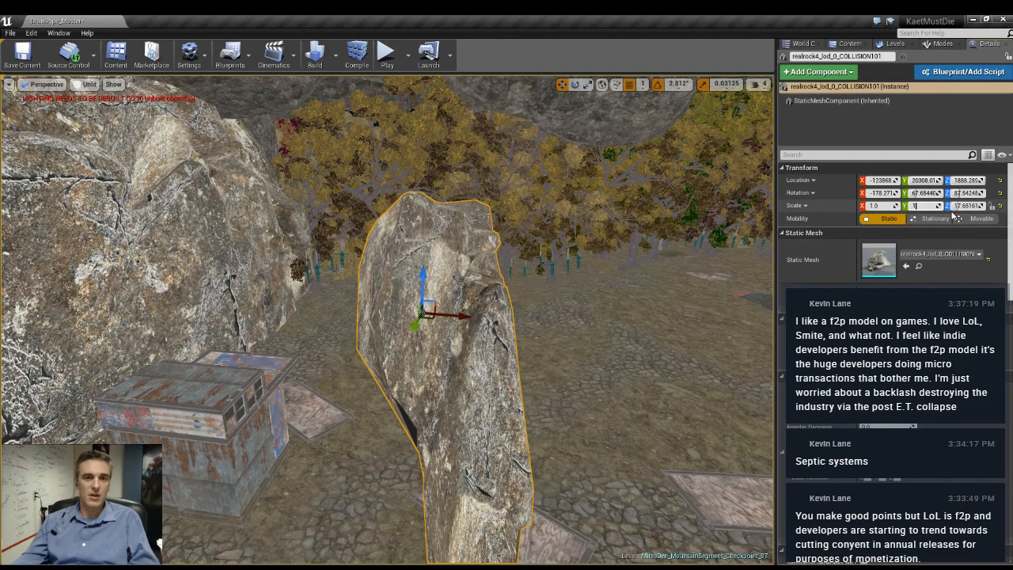
{"action": "key", "text": "Tab"}
{"action": "type", "text": "1"}
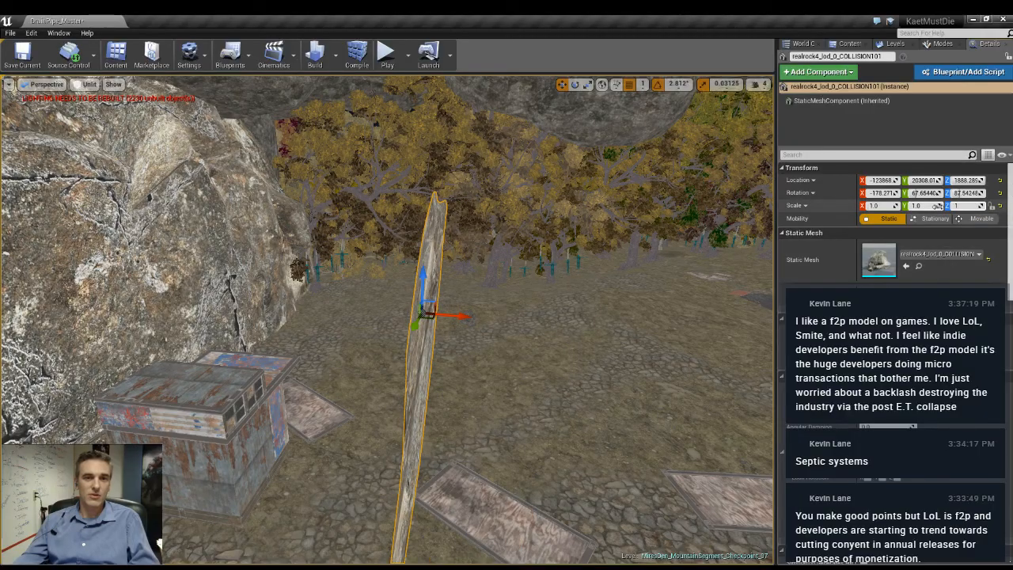
{"action": "key", "text": "Return"}
- Enlarge the small rock in the clearing to a uniform scale of 5 on every axis
{"action": "right_click_drag", "start_coordinate": [423, 313], "coordinate": [166, 323]}
{"action": "left_click", "coordinate": [876, 205]}
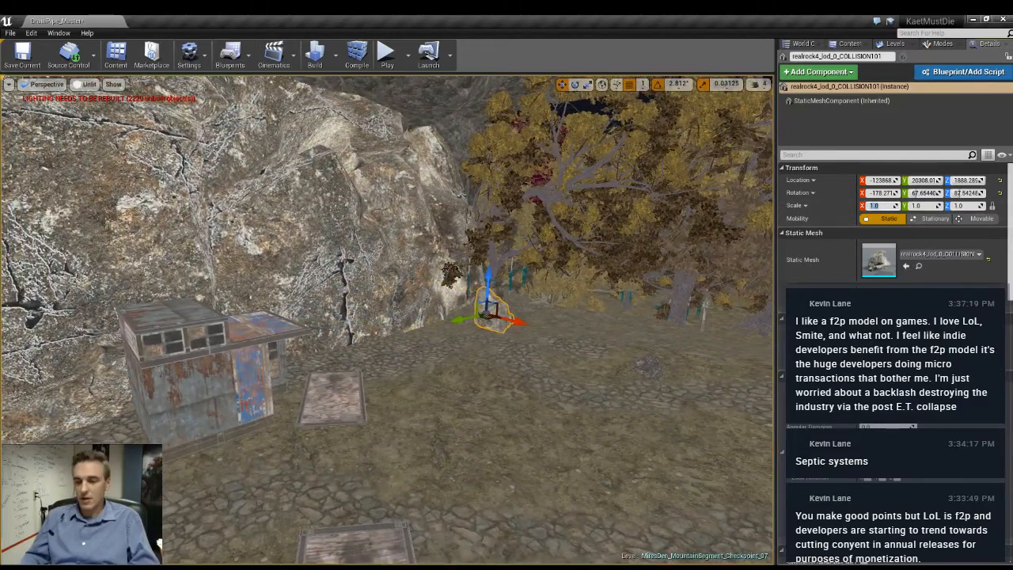
{"action": "type", "text": "5"}
{"action": "key", "text": "Return"}
- Duplicate the resized rock and place the copy against the base of the rock wall near the rusty shack
{"action": "mouse_move", "coordinate": [648, 432]}
{"action": "right_mouse_down"}
{"action": "mouse_move", "coordinate": [697, 451]}
{"action": "mouse_move", "coordinate": [744, 436]}
{"action": "mouse_move", "coordinate": [689, 463]}
{"action": "mouse_move", "coordinate": [614, 456]}
{"action": "mouse_move", "coordinate": [680, 447]}
{"action": "mouse_move", "coordinate": [661, 445]}
{"action": "right_mouse_up"}
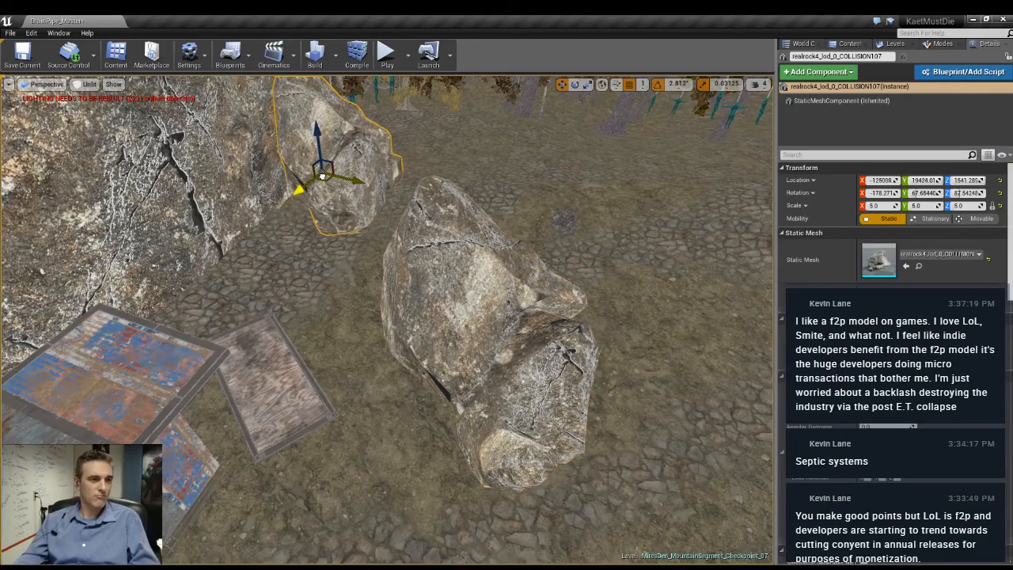
{"action": "left_click_drag", "start_coordinate": [294, 205], "coordinate": [286, 188]}
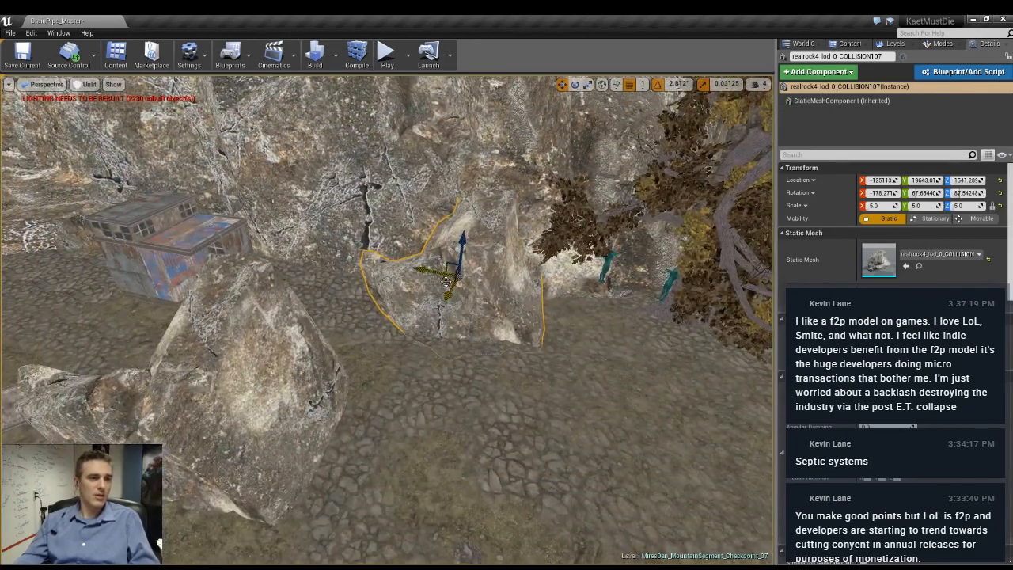
- Add another copy of the rock, turn it to about 163 degrees around Z, and set it beside the rock in the clearing
{"action": "left_click_drag", "start_coordinate": [396, 561], "coordinate": [257, 553]}
{"action": "left_click_drag", "start_coordinate": [251, 504], "coordinate": [402, 440]}
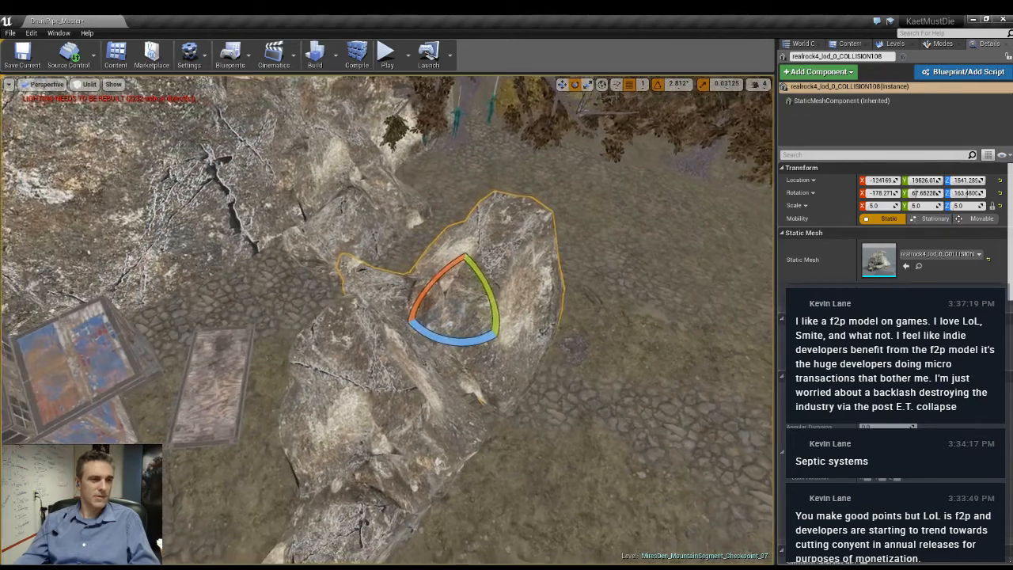
{"action": "right_click_drag", "start_coordinate": [455, 373], "coordinate": [428, 373]}
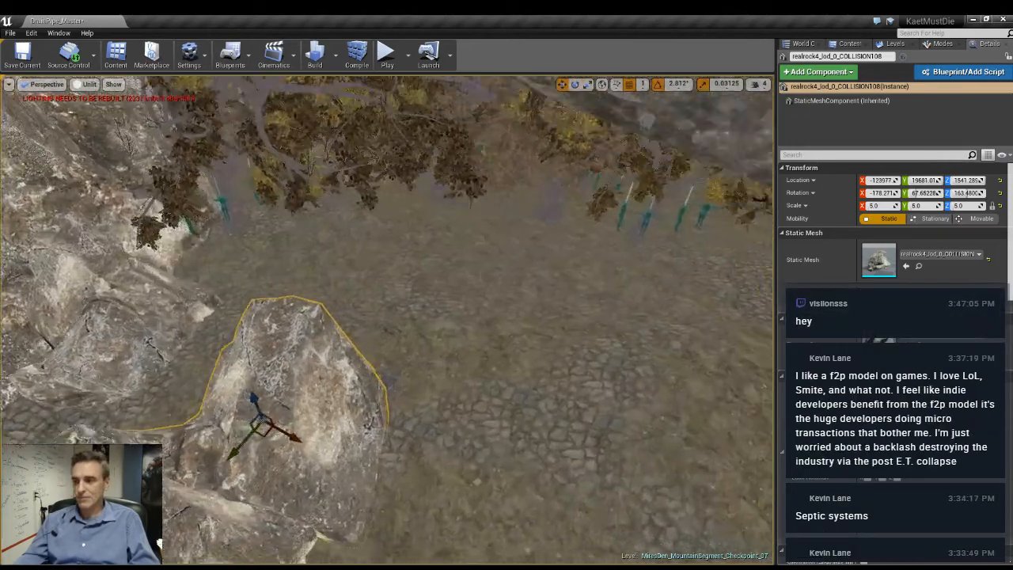
{"action": "right_click_drag", "start_coordinate": [427, 373], "coordinate": [396, 340]}
{"action": "key", "text": "f"}
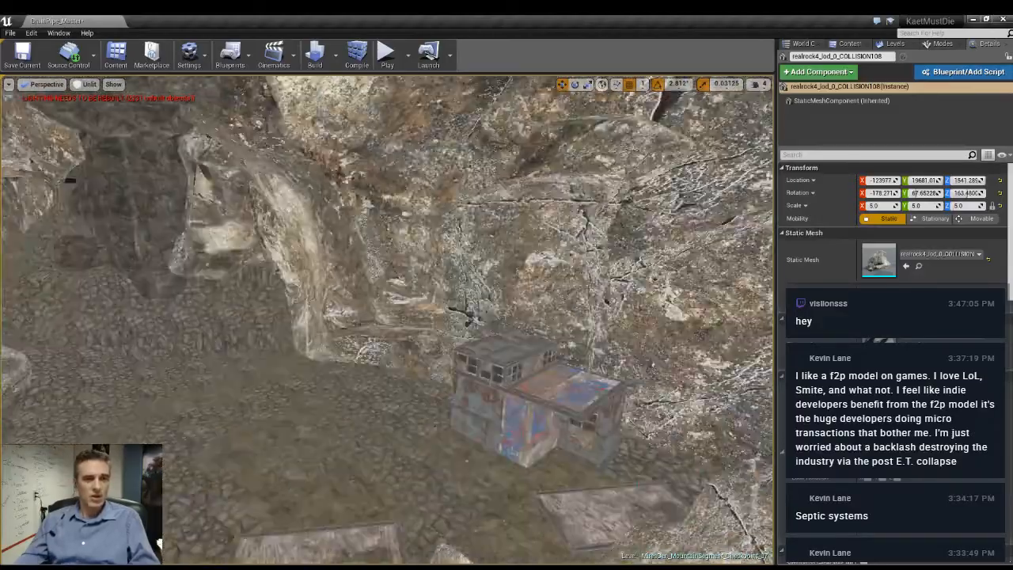
- Locate the selected rock's source mesh, realrock4_lod_0_COLLISION, in the RealRocksVol1 meshes folder and inspect the rock cluster by the stone path
{"action": "left_click", "coordinate": [918, 266]}
{"action": "left_click", "coordinate": [711, 441]}
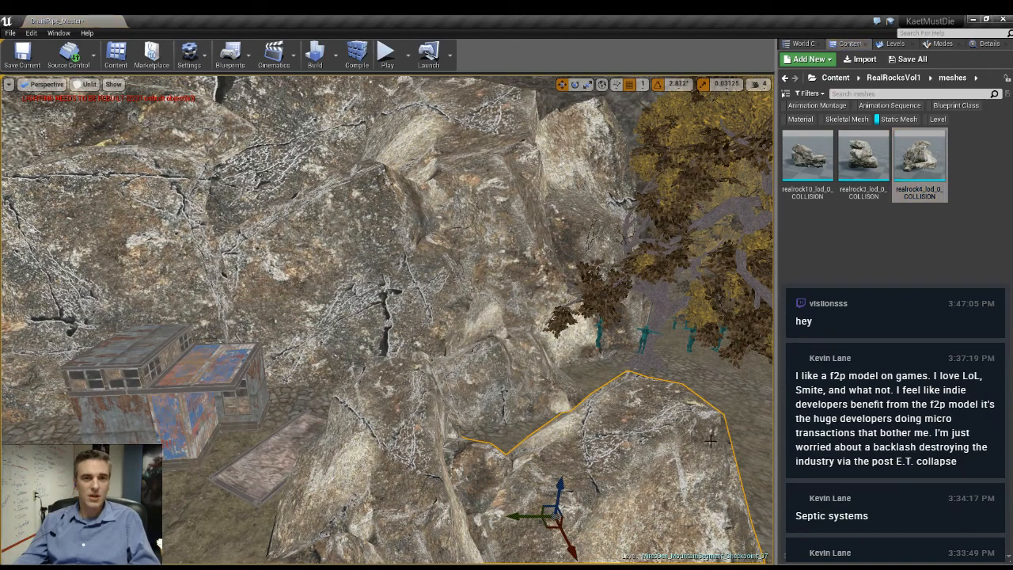
{"action": "right_click_drag", "start_coordinate": [575, 368], "coordinate": [625, 380]}
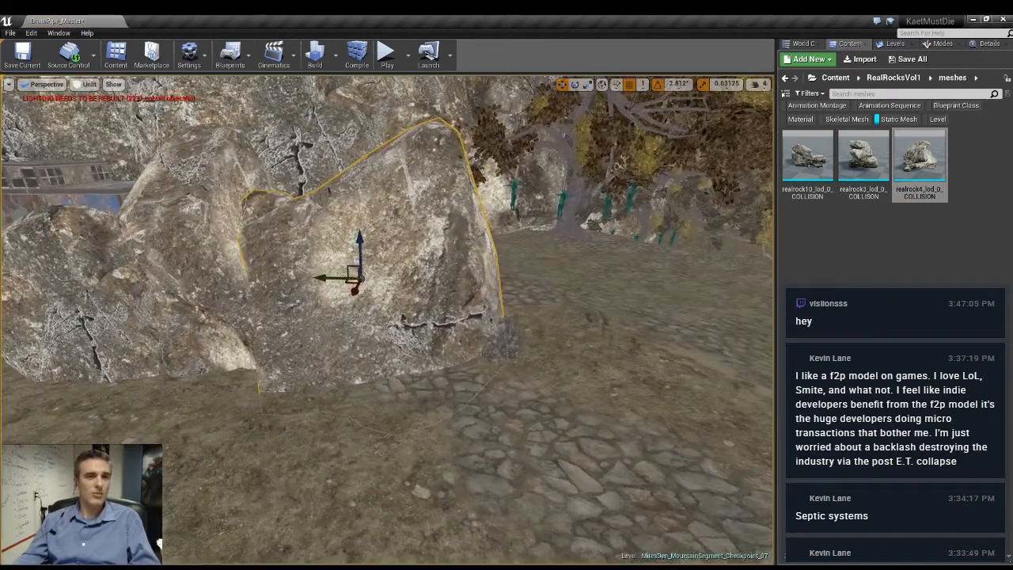
{"action": "left_click", "coordinate": [923, 164]}
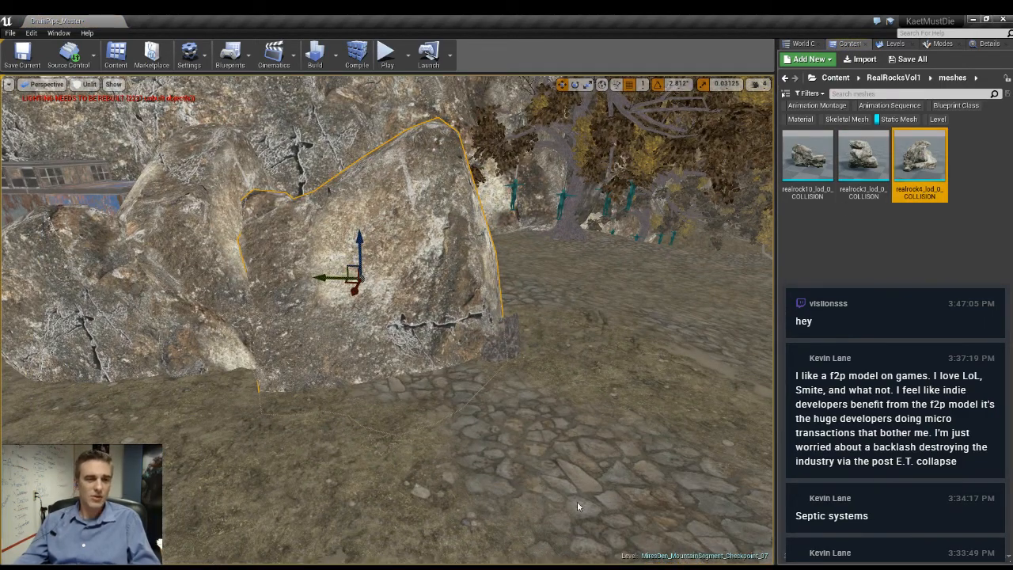
{"action": "key", "text": "alt+Tab"}
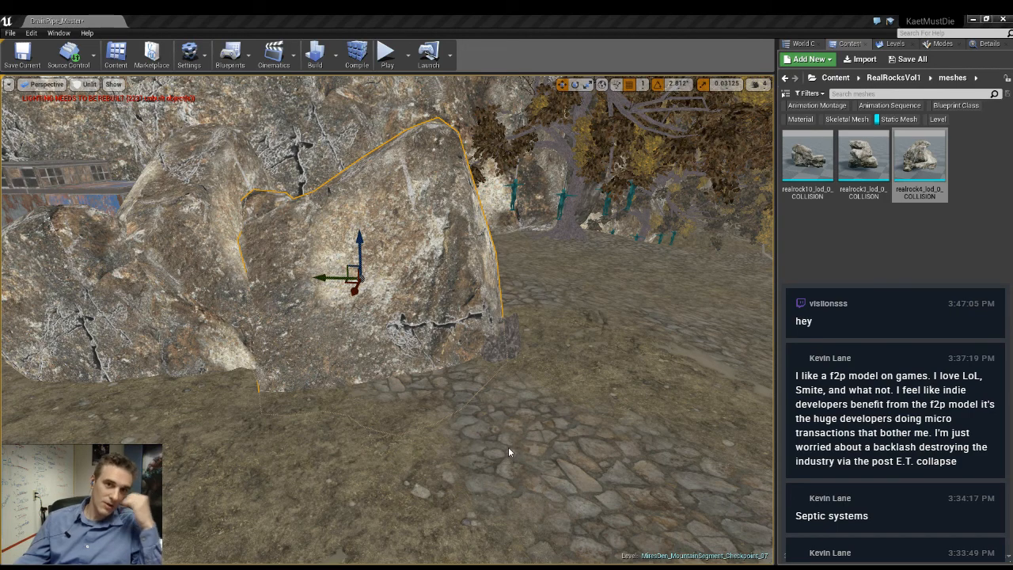
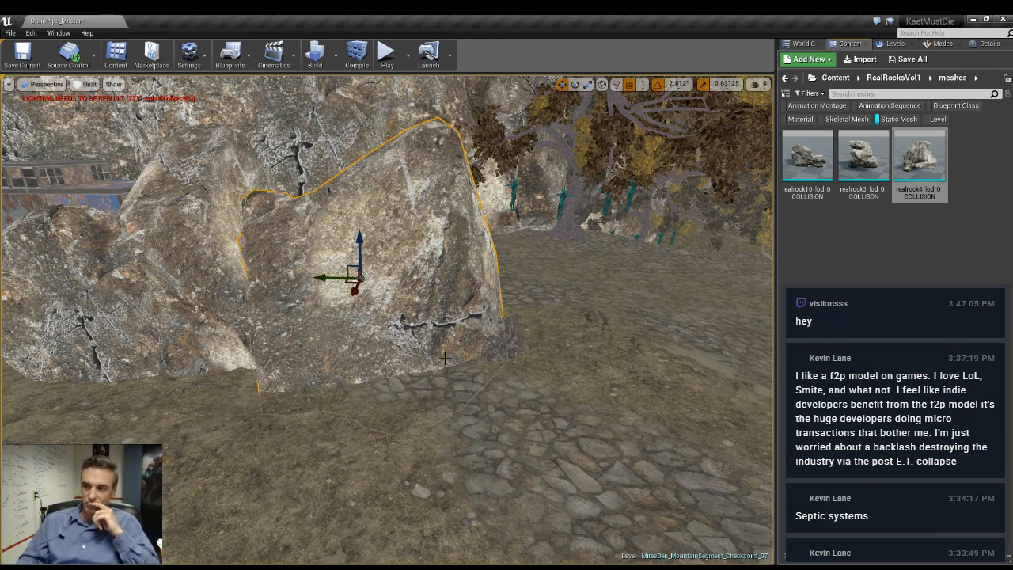
- Add the realrock10_lod_0_COLLISION mesh on the stone path beside the rock cluster and set its uniform scale to 4
{"action": "right_click_drag", "start_coordinate": [316, 284], "coordinate": [523, 342]}
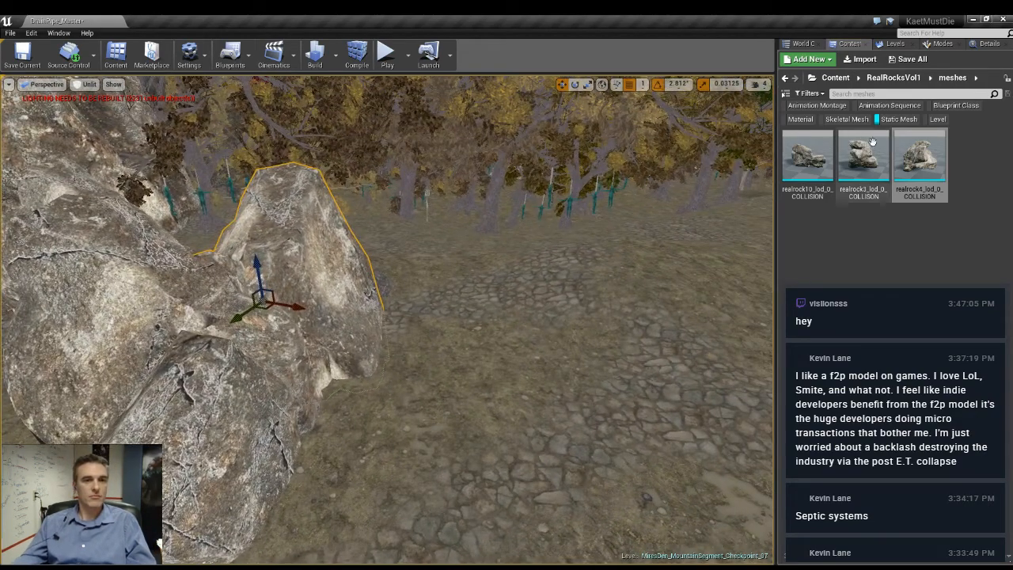
{"action": "left_click_drag", "start_coordinate": [807, 158], "coordinate": [597, 344]}
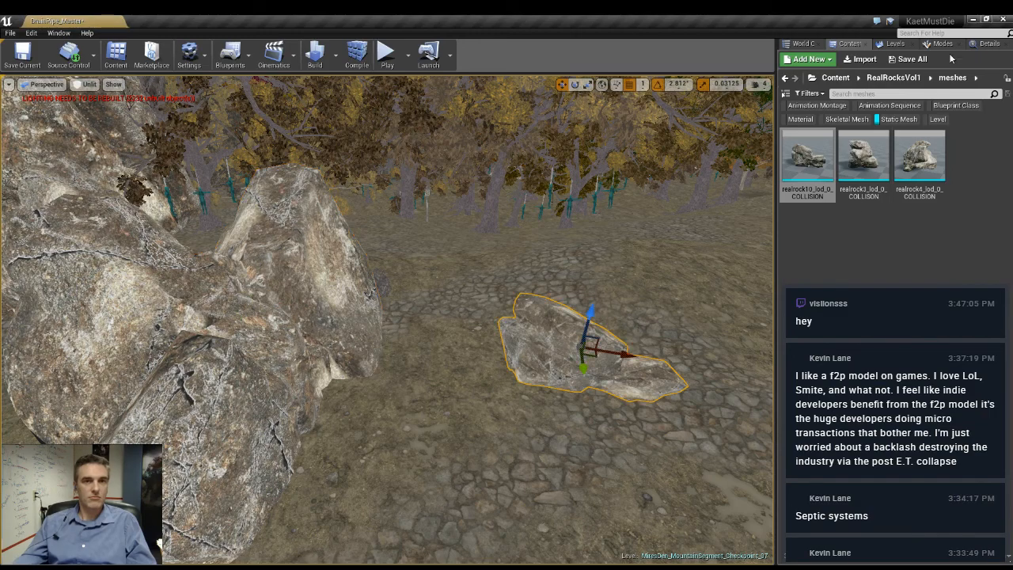
{"action": "left_click", "coordinate": [986, 44]}
{"action": "left_click", "coordinate": [879, 205]}
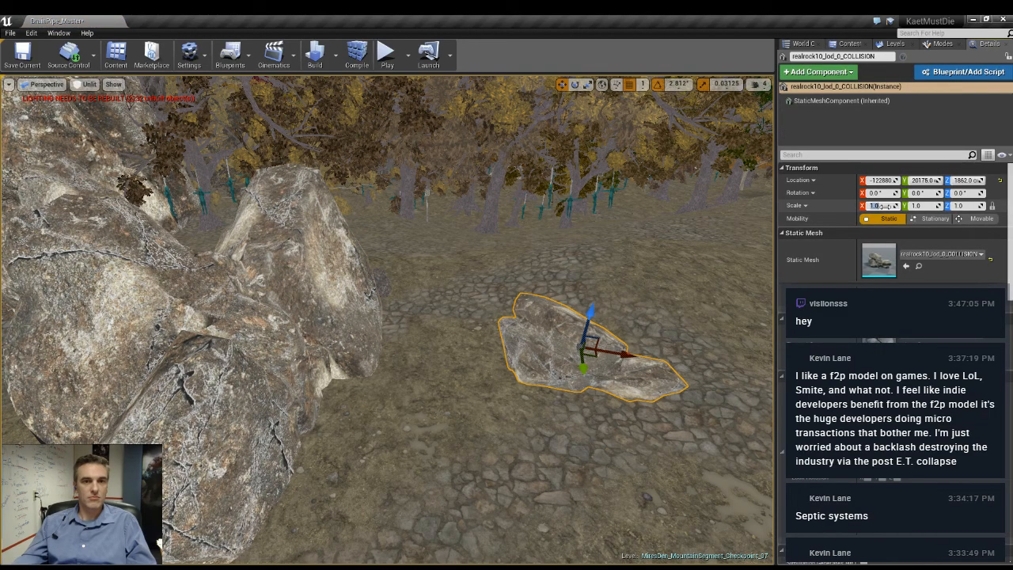
{"action": "type", "text": "5"}
{"action": "key", "text": "Return"}
{"action": "right_click_drag", "start_coordinate": [617, 317], "coordinate": [570, 342]}
{"action": "left_click", "coordinate": [881, 206]}
{"action": "type", "text": "4"}
{"action": "key", "text": "Return"}
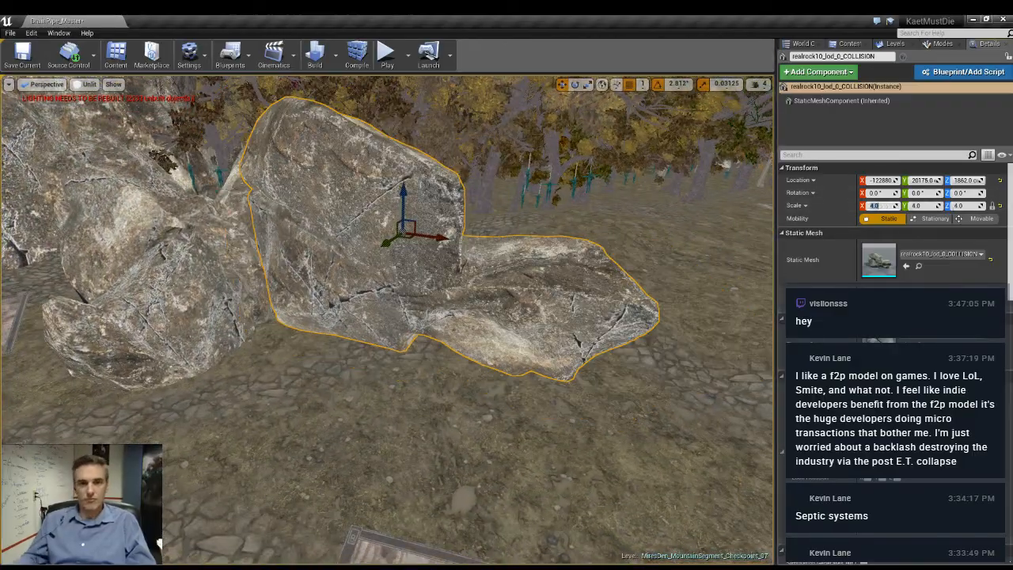
- Lower the new rock to a Z location of about 1497 so its base sinks into the ground
{"action": "right_click_drag", "start_coordinate": [255, 309], "coordinate": [325, 356]}
{"action": "right_click_drag", "start_coordinate": [391, 273], "coordinate": [364, 249]}
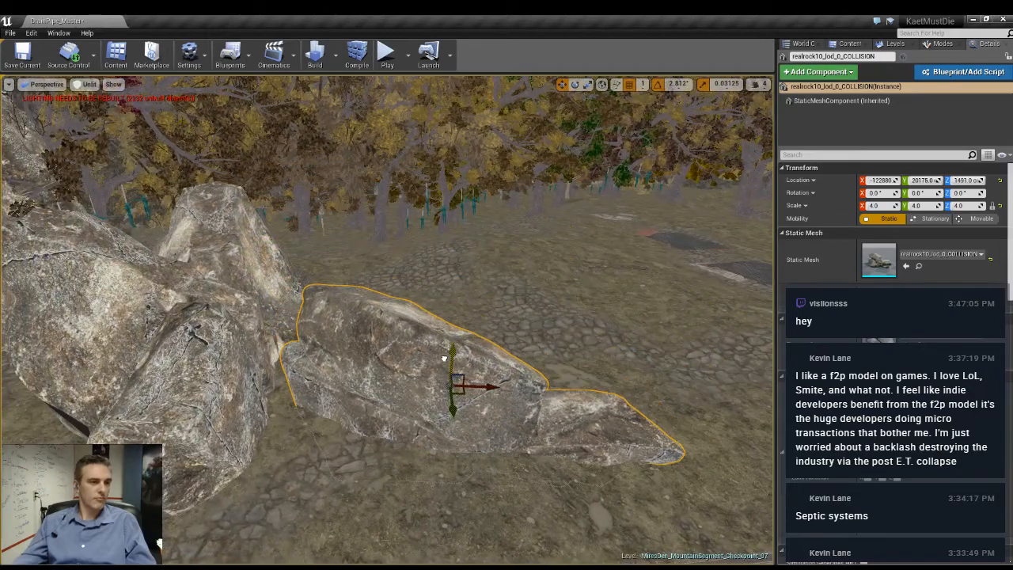
{"action": "right_click_drag", "start_coordinate": [444, 357], "coordinate": [444, 388]}
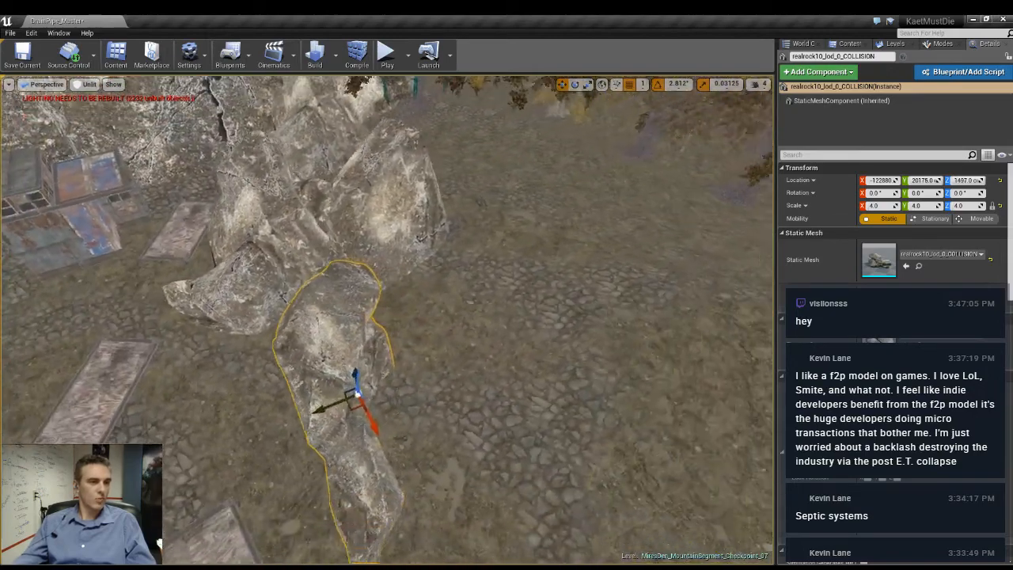
- Turn the rock to -45 degrees around Z and set it against the rock cluster at a height of about 1695
{"action": "left_click_drag", "start_coordinate": [364, 390], "coordinate": [541, 253]}
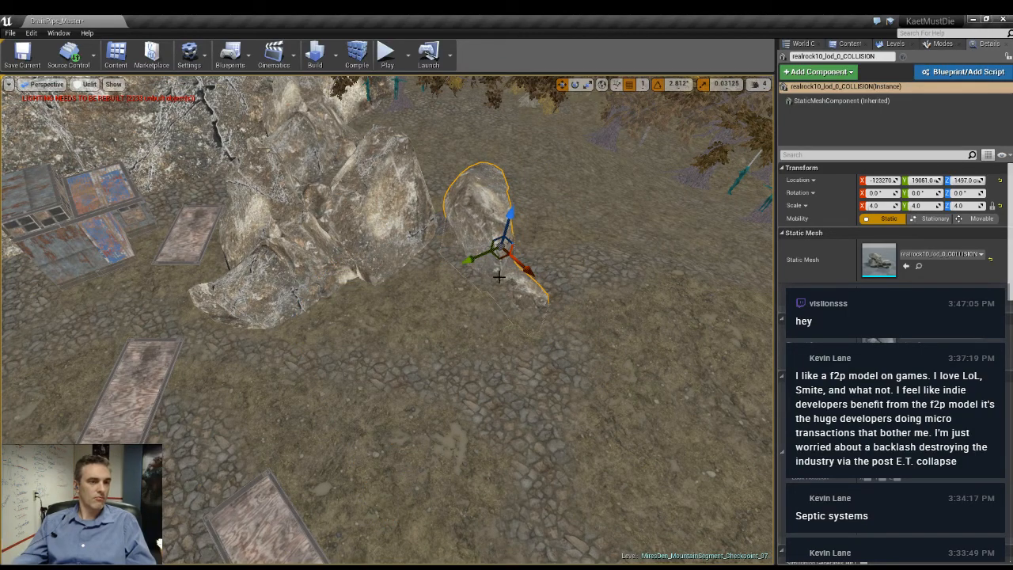
{"action": "left_click_drag", "start_coordinate": [501, 289], "coordinate": [564, 261]}
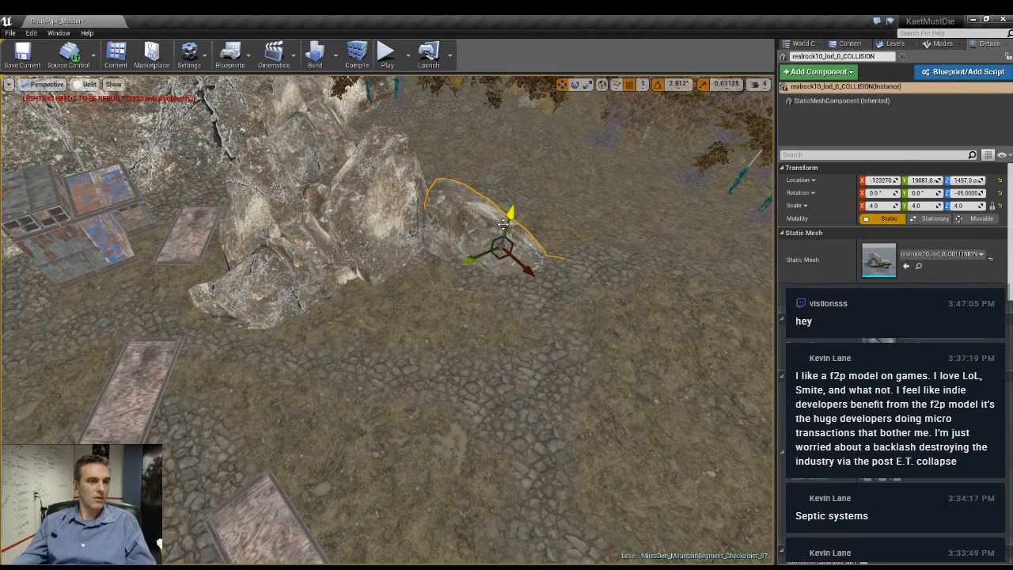
{"action": "left_click_drag", "start_coordinate": [495, 211], "coordinate": [484, 210]}
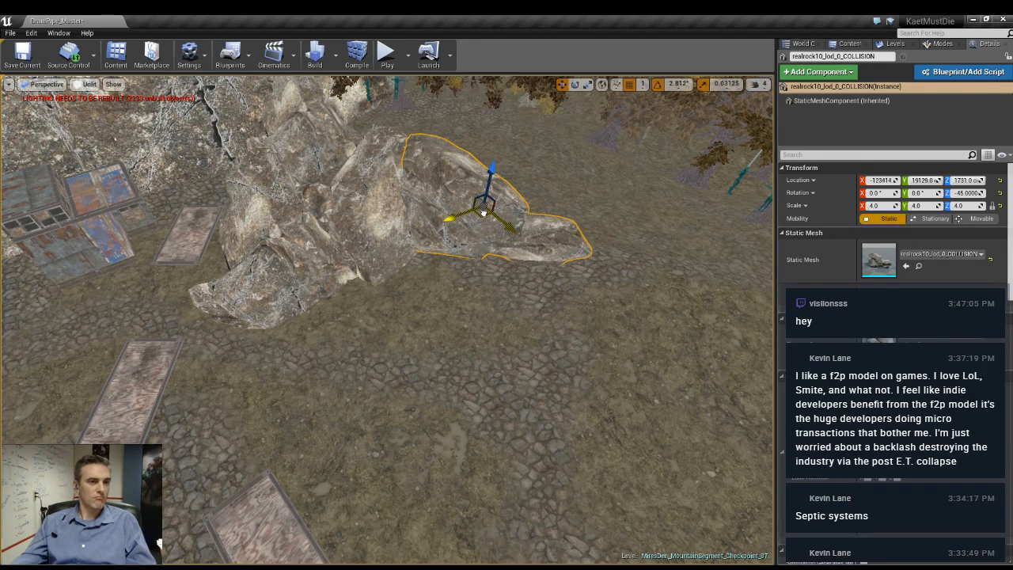
{"action": "right_click_drag", "start_coordinate": [484, 210], "coordinate": [477, 134]}
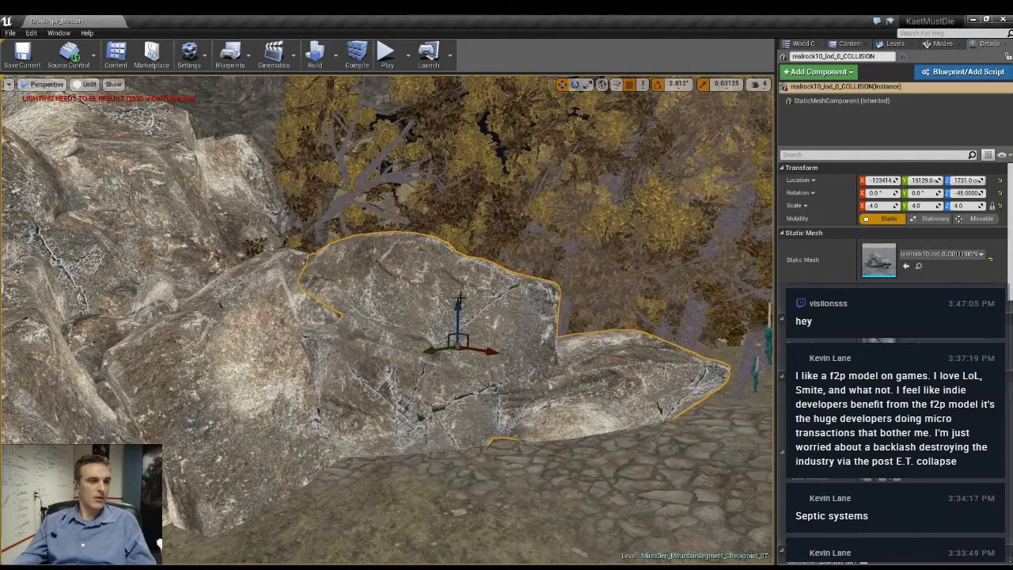
{"action": "left_click_drag", "start_coordinate": [458, 304], "coordinate": [459, 313]}
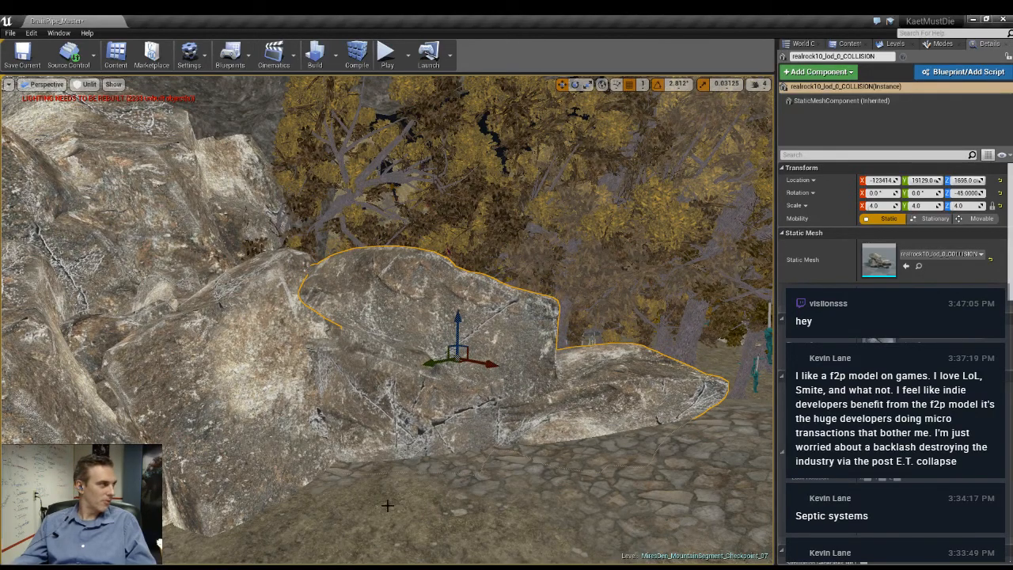
{"action": "right_click_drag", "start_coordinate": [387, 505], "coordinate": [381, 433]}
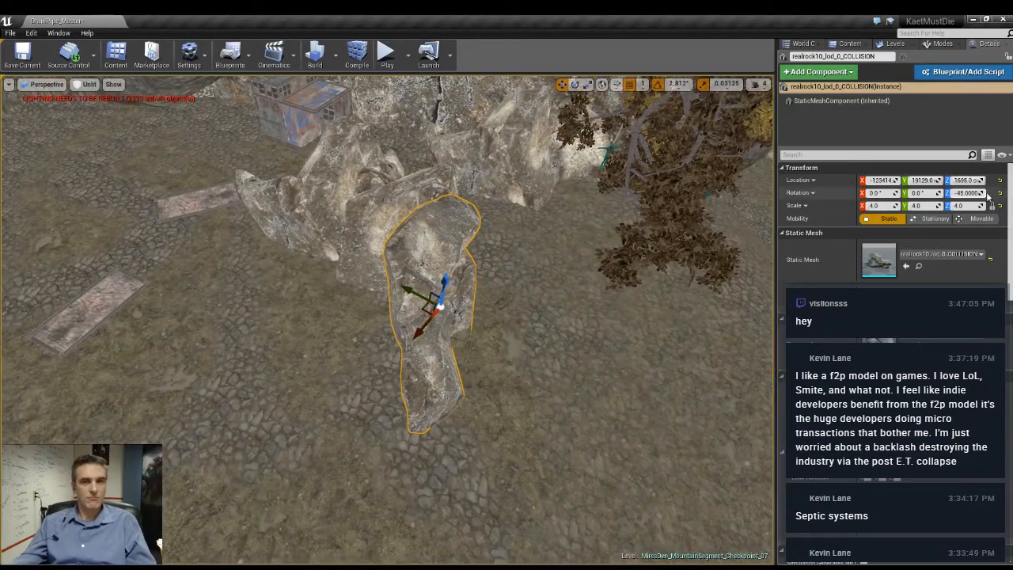
- Add the realrock3_lod_0_COLLISON mesh to the open ground beside the stone path, past the end of the rock cluster
{"action": "left_click", "coordinate": [844, 45]}
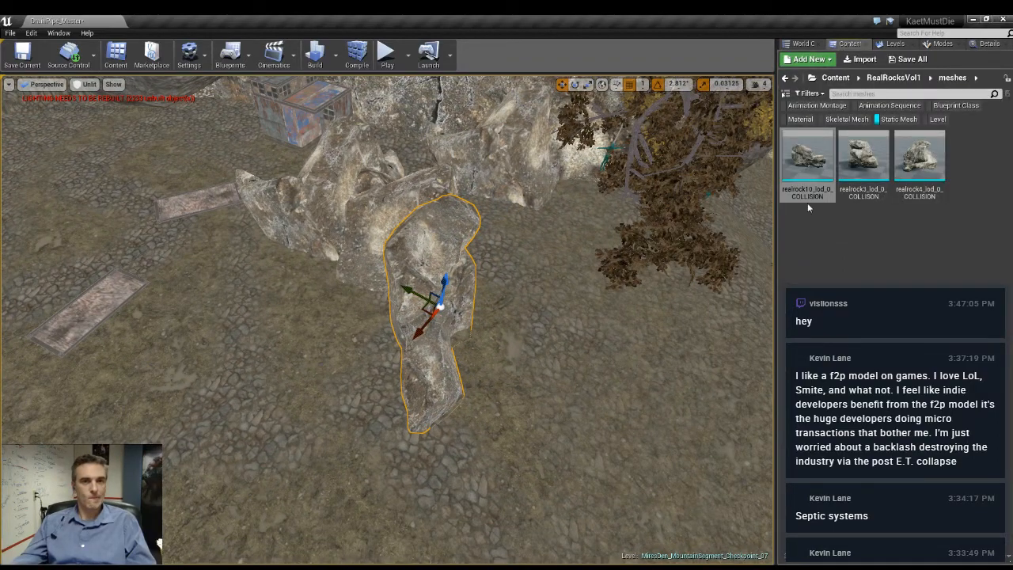
{"action": "left_click", "coordinate": [866, 161]}
{"action": "left_click_drag", "start_coordinate": [866, 160], "coordinate": [138, 369]}
{"action": "right_click_drag", "start_coordinate": [137, 369], "coordinate": [119, 309]}
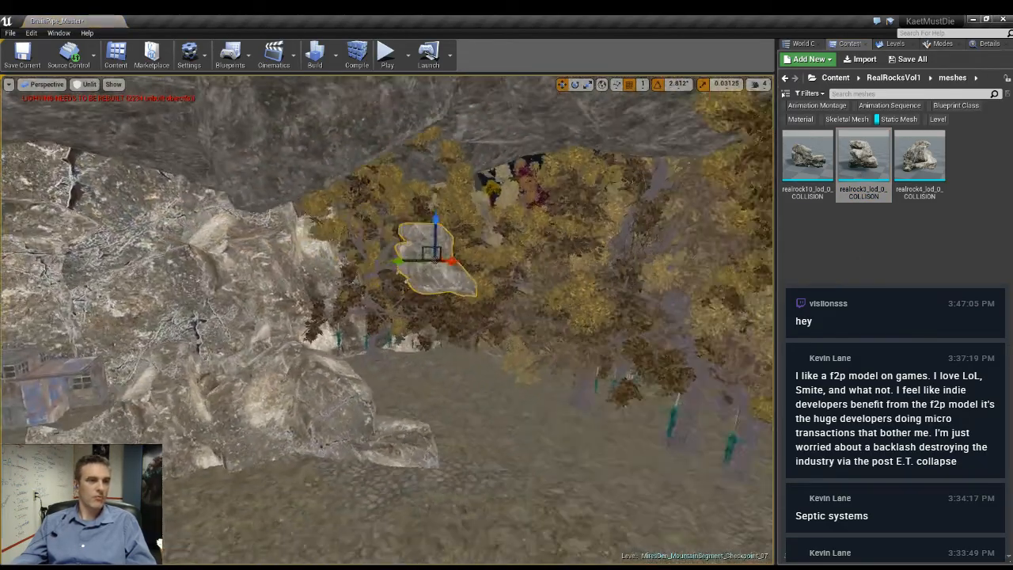
{"action": "right_click_drag", "start_coordinate": [435, 261], "coordinate": [441, 229]}
{"action": "left_click_drag", "start_coordinate": [436, 255], "coordinate": [378, 461]}
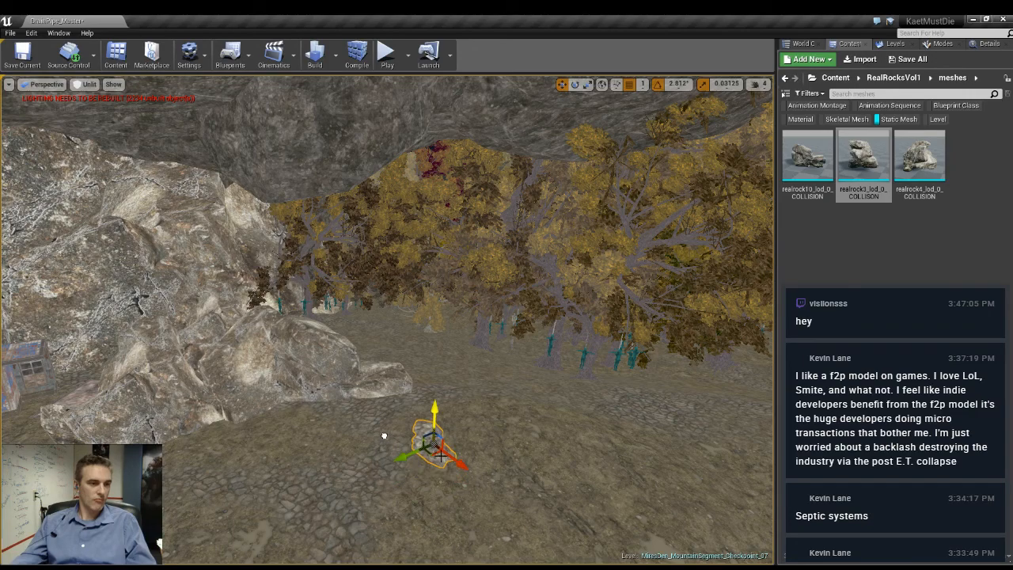
{"action": "right_click_drag", "start_coordinate": [384, 436], "coordinate": [390, 459]}
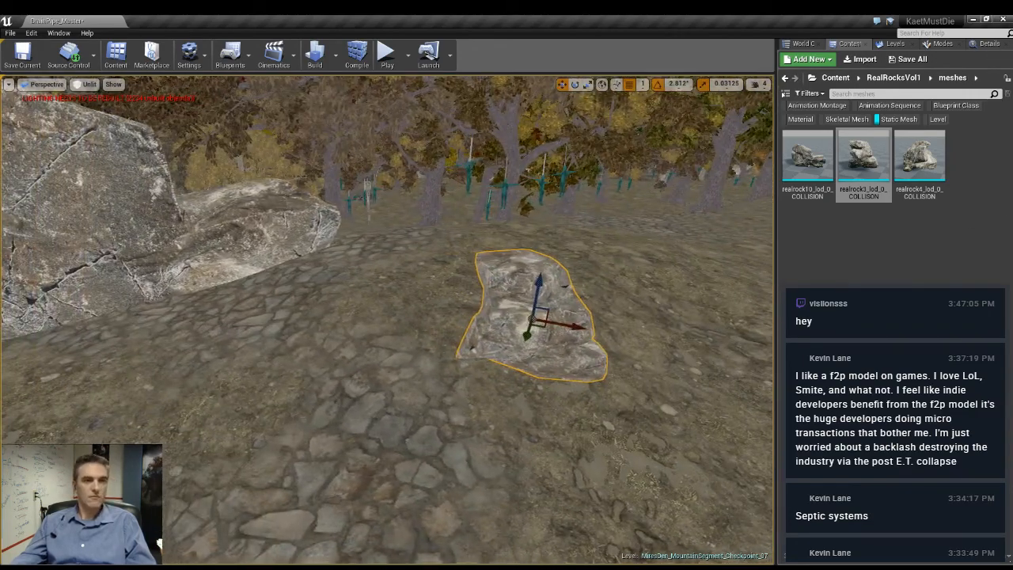
- Enlarge the newly added realrock3 rock to a uniform scale of 4 on every axis
{"action": "left_click", "coordinate": [986, 45]}
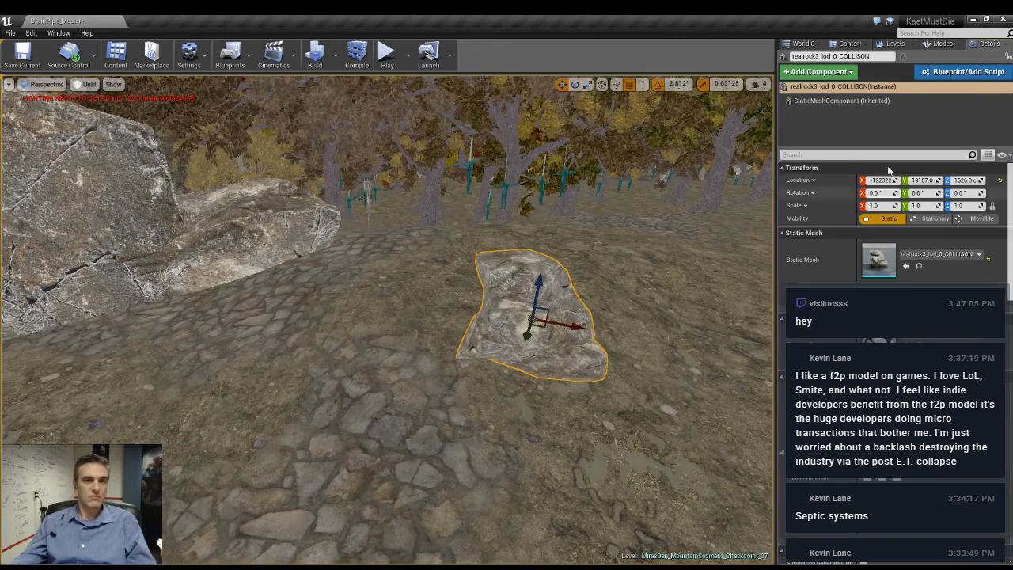
{"action": "left_click", "coordinate": [876, 205]}
{"action": "type", "text": "4"}
{"action": "key", "text": "Return"}
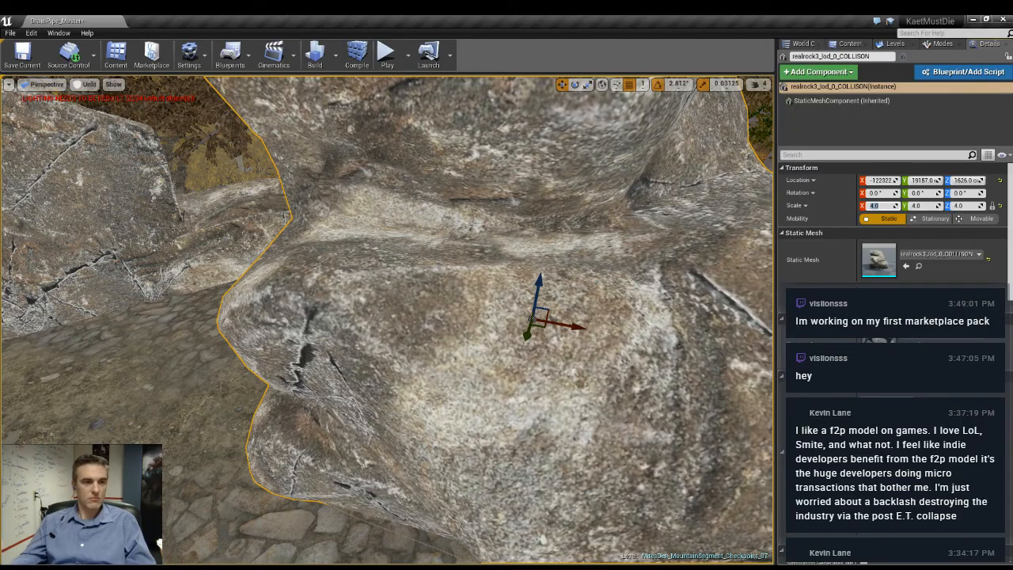
{"action": "scroll", "coordinate": [388, 317], "scroll_direction": "down", "scroll_amount": 4}
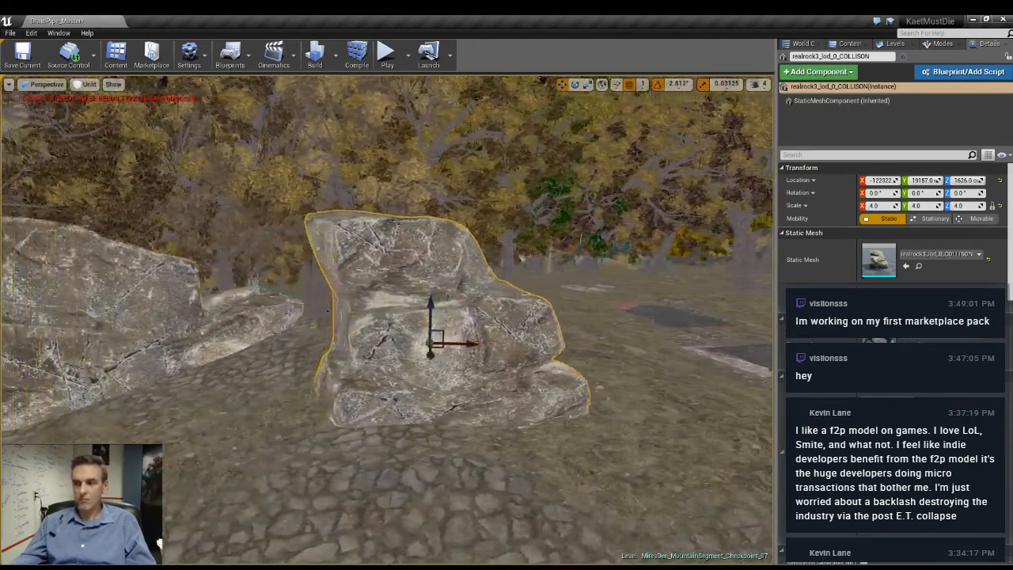
- Move the enlarged rock across the path beside the wooden board, to about X -122499 and Y 20425
{"action": "right_click_drag", "start_coordinate": [413, 392], "coordinate": [380, 392]}
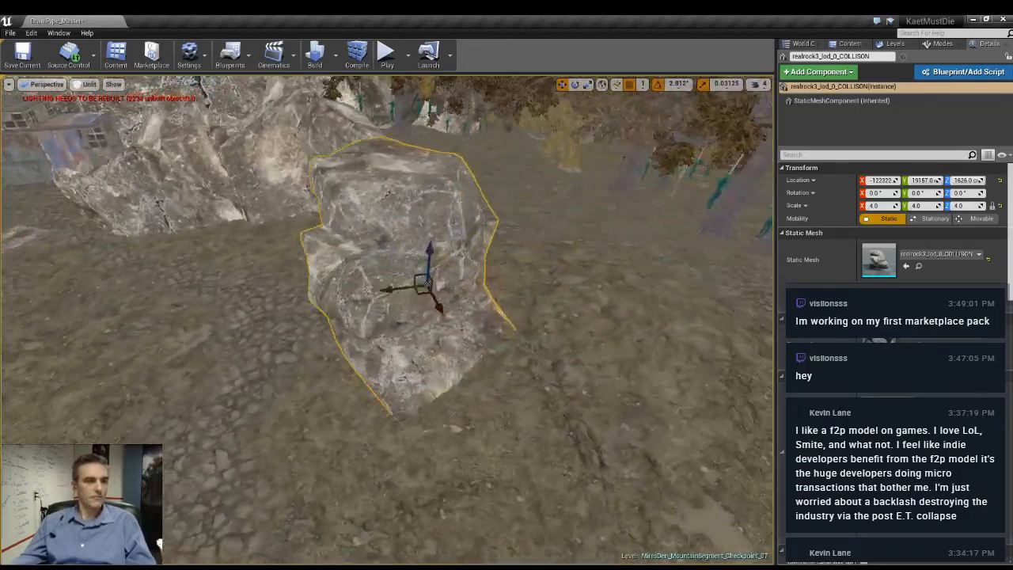
{"action": "right_click_drag", "start_coordinate": [345, 326], "coordinate": [384, 327]}
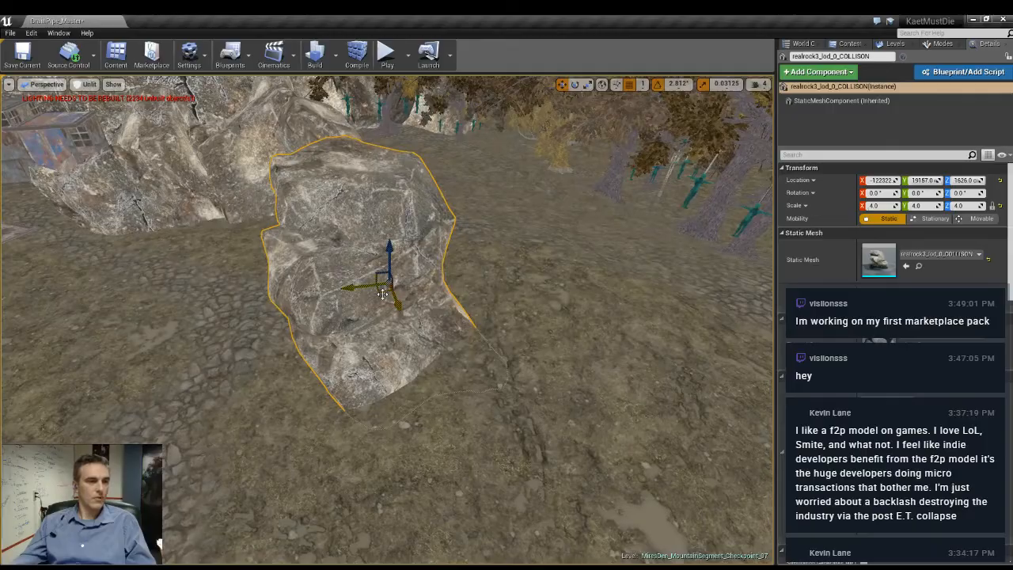
{"action": "left_click_drag", "start_coordinate": [382, 293], "coordinate": [164, 320]}
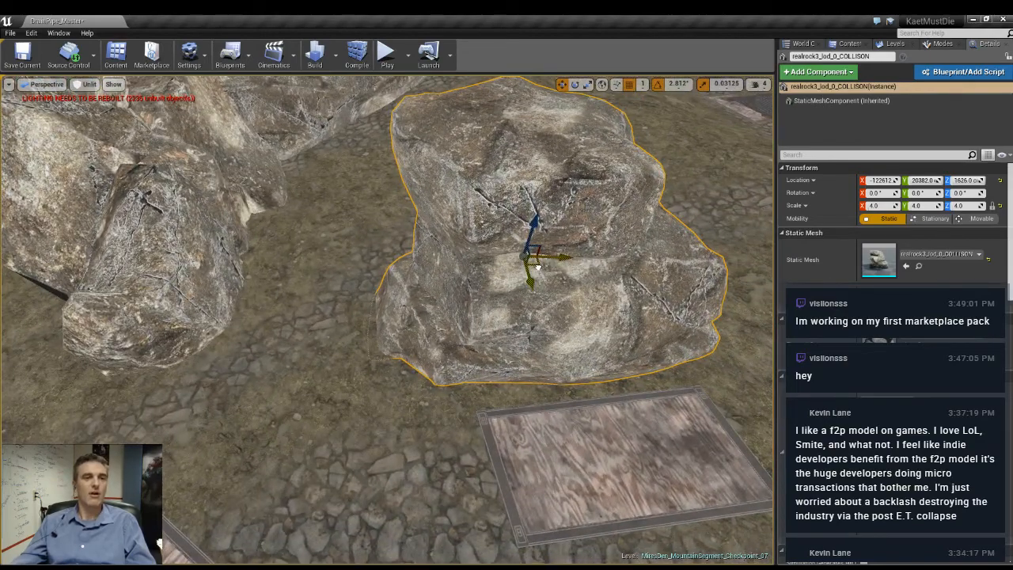
{"action": "left_click_drag", "start_coordinate": [537, 266], "coordinate": [586, 279]}
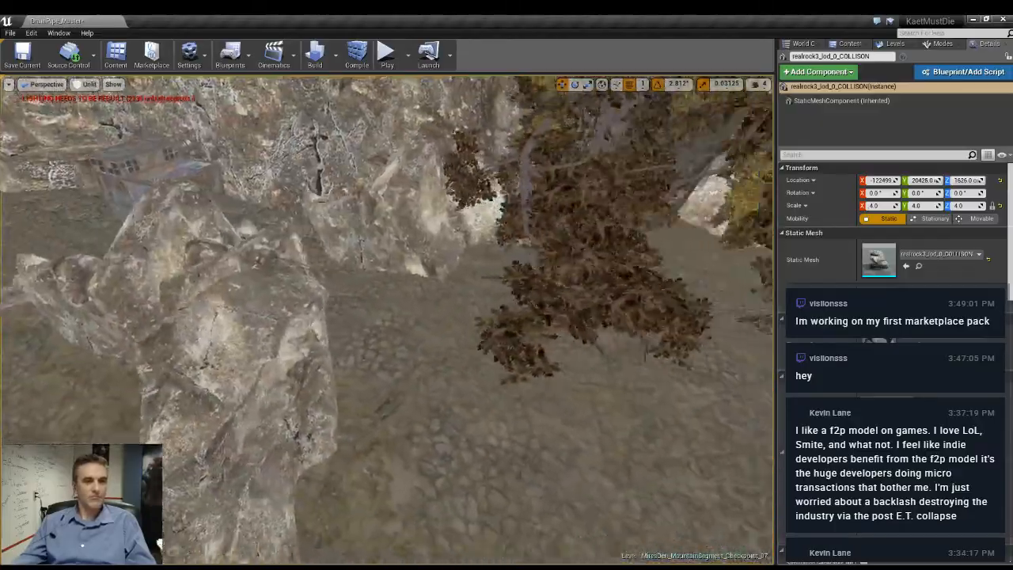
- Delete the dark rocks and the small boulders lying on the stone ground near the skull-torch pillar
{"action": "key", "text": "w"}
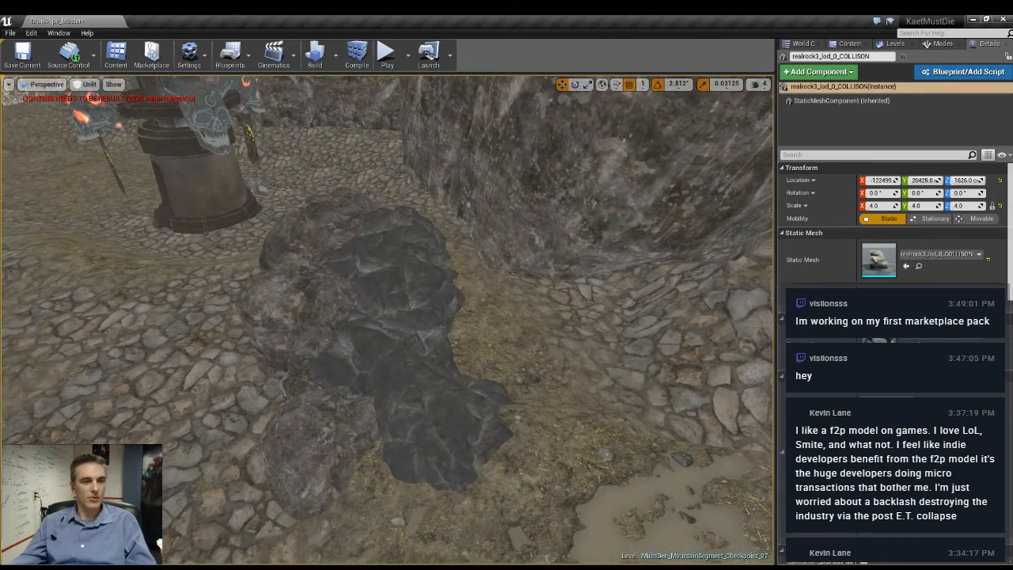
{"action": "left_click", "coordinate": [413, 438]}
{"action": "key", "text": "Delete"}
{"action": "left_click", "coordinate": [394, 333]}
{"action": "key", "text": "Delete"}
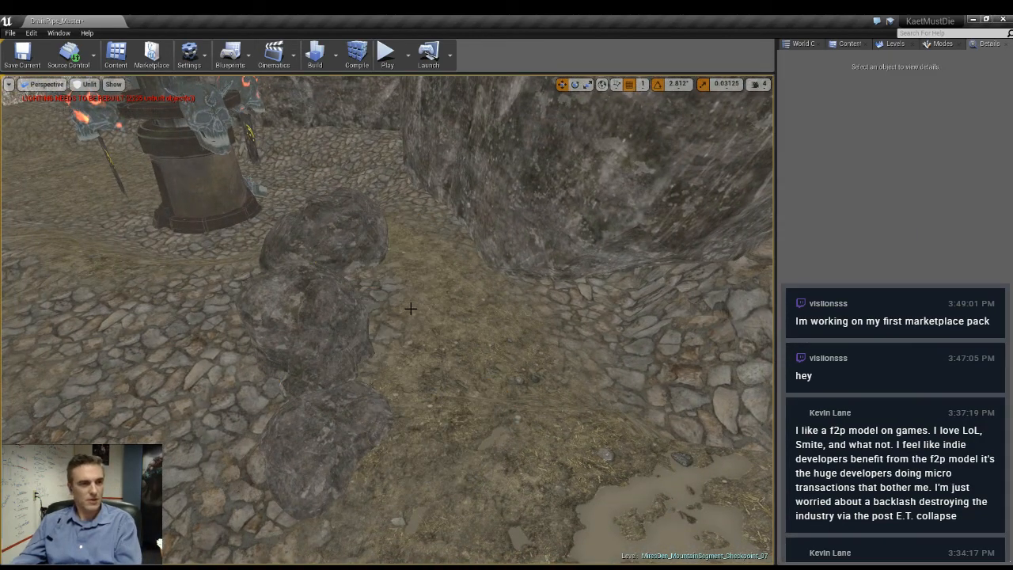
{"action": "left_click", "coordinate": [341, 432]}
{"action": "key", "text": "Delete"}
{"action": "left_click", "coordinate": [313, 241]}
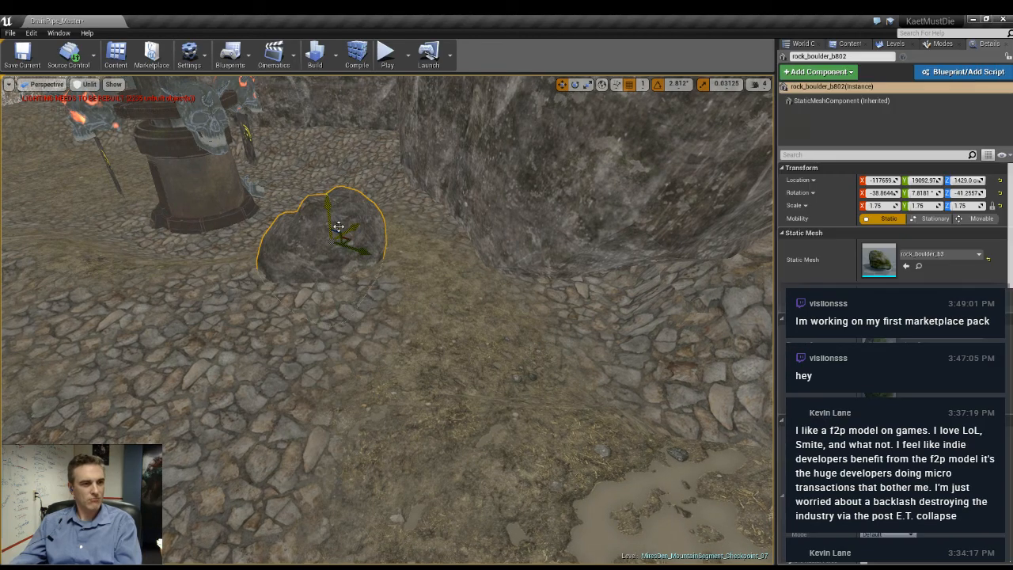
{"action": "key", "text": "Delete"}
{"action": "right_click_drag", "start_coordinate": [313, 241], "coordinate": [237, 237]}
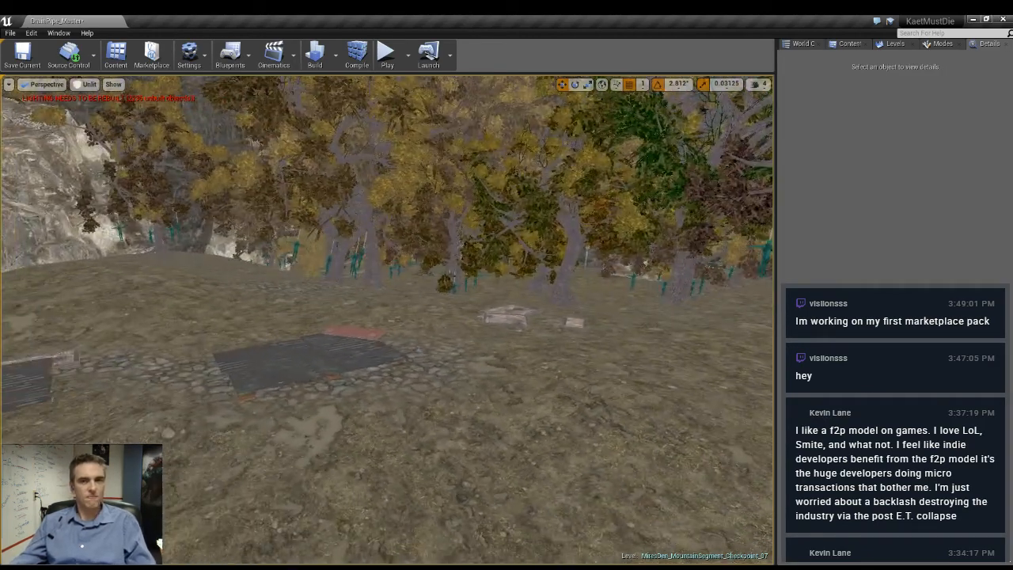
- Position another large rock on the stone path behind the rock cluster, near the trees, and adjust its height
{"action": "left_click", "coordinate": [849, 43]}
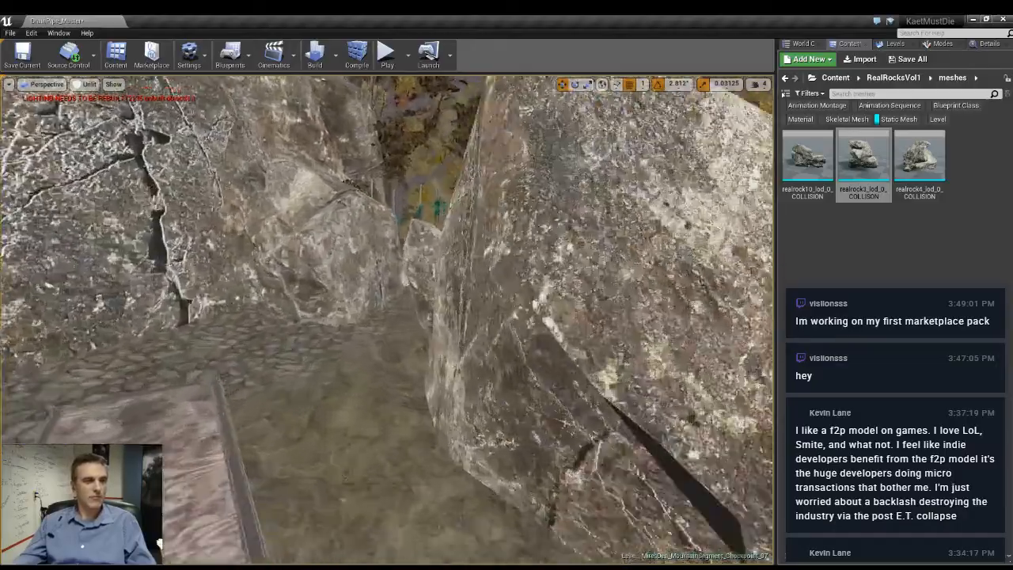
{"action": "key", "text": "w"}
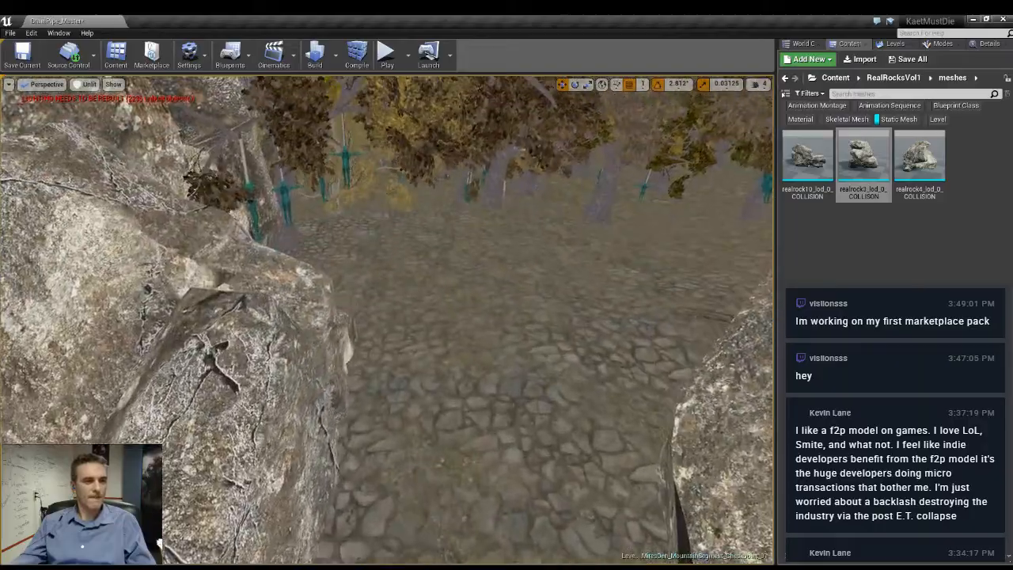
{"action": "right_click_drag", "start_coordinate": [388, 321], "coordinate": [546, 321]}
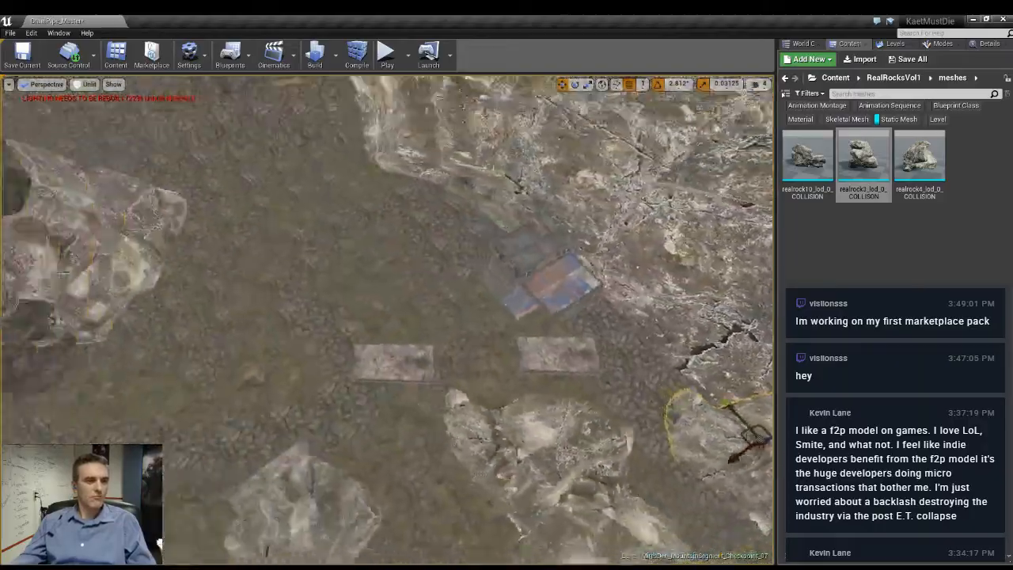
{"action": "key", "text": "f"}
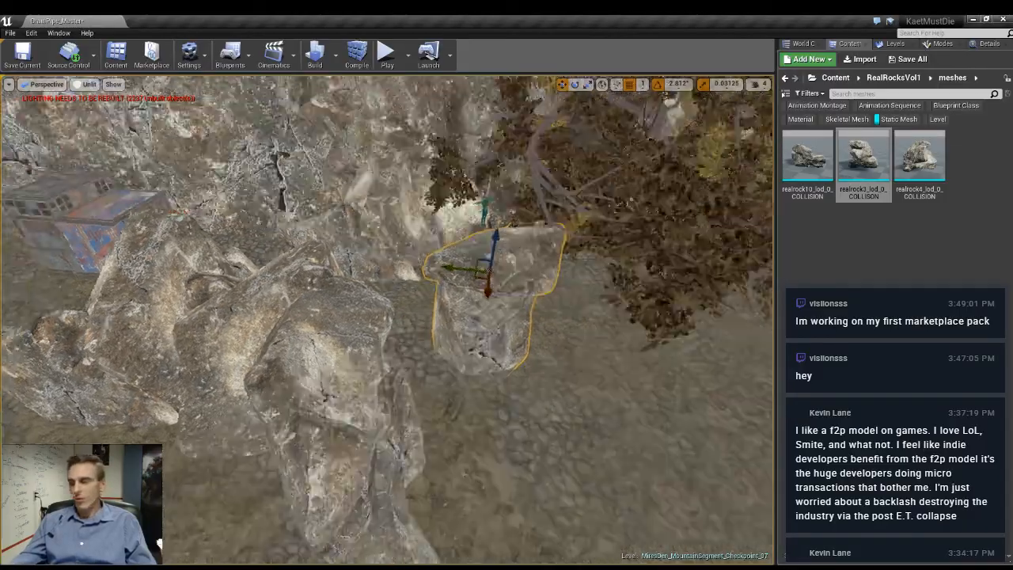
{"action": "right_click_drag", "start_coordinate": [475, 316], "coordinate": [499, 261]}
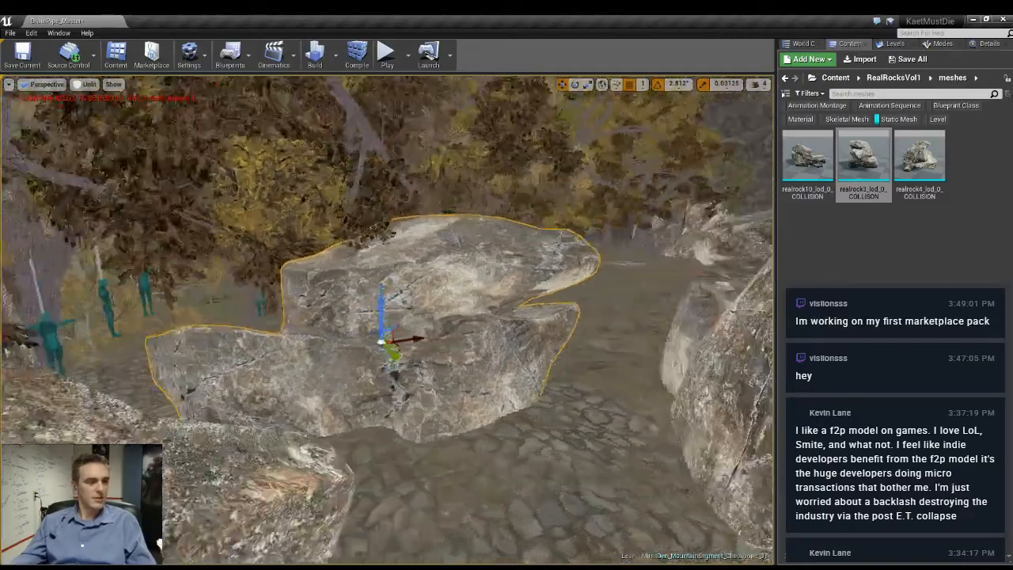
{"action": "right_click_drag", "start_coordinate": [388, 317], "coordinate": [420, 341]}
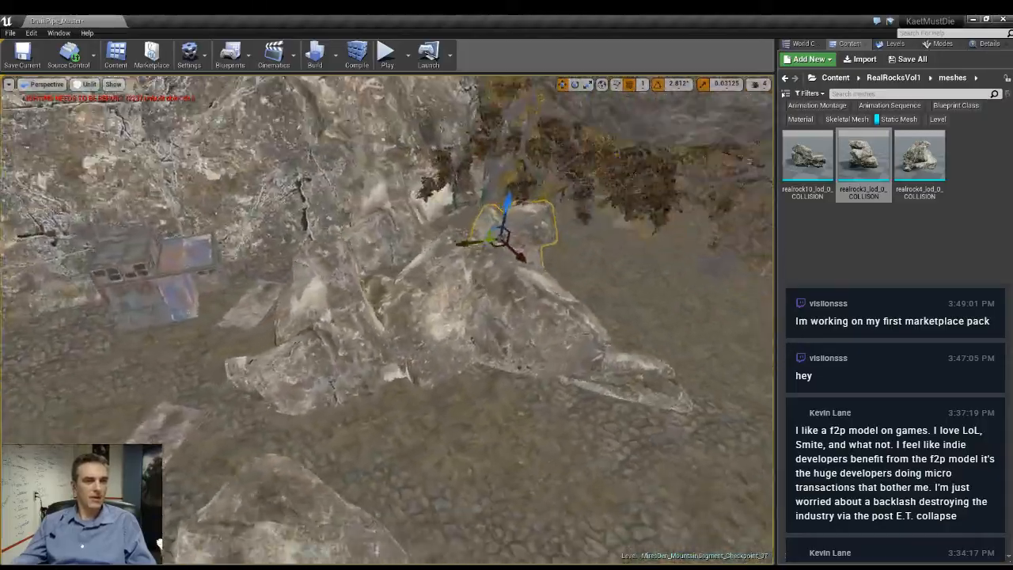
{"action": "right_click_drag", "start_coordinate": [388, 316], "coordinate": [428, 332]}
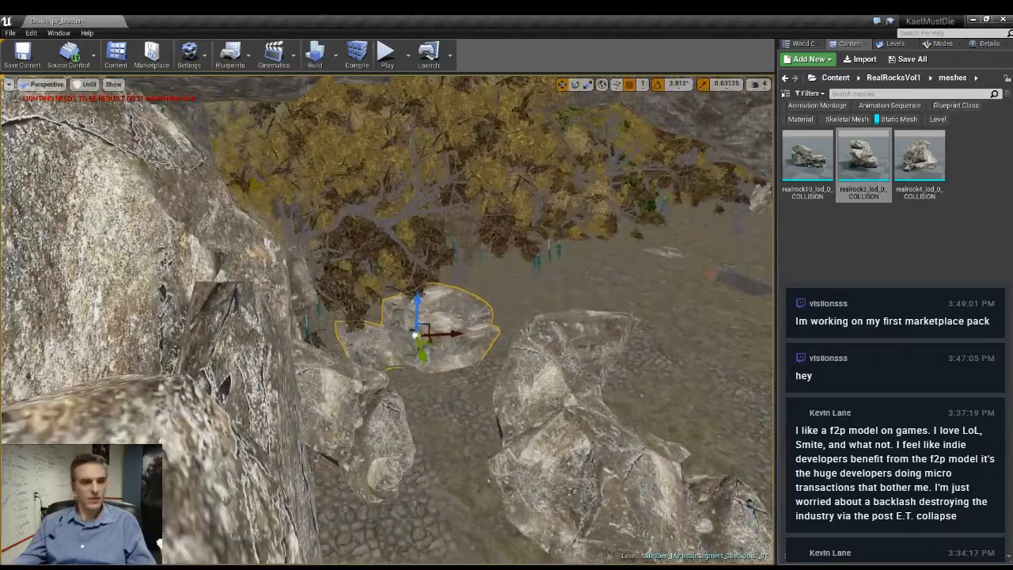
{"action": "right_click_drag", "start_coordinate": [388, 316], "coordinate": [360, 293]}
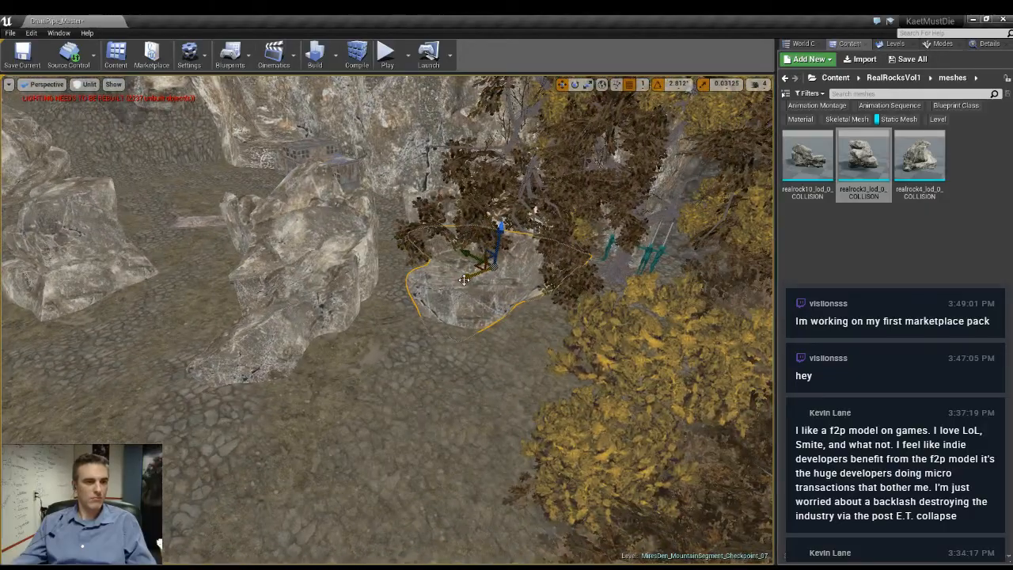
- Duplicate the large rock behind the cluster and place the copy on open ground past the rock row, near the corrugated metal sheets
{"action": "left_click_drag", "start_coordinate": [464, 278], "coordinate": [224, 436]}
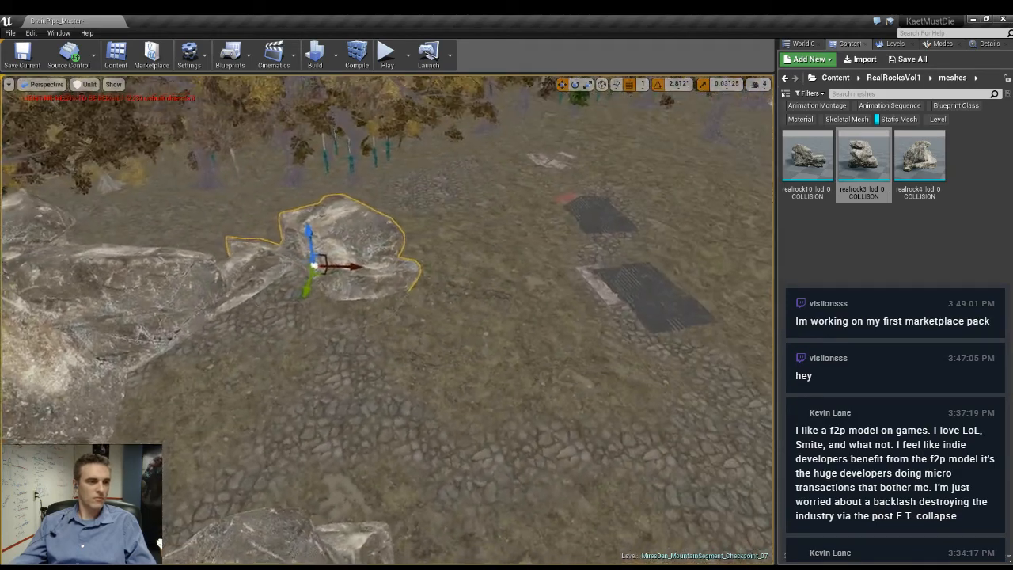
{"action": "right_click_drag", "start_coordinate": [573, 381], "coordinate": [605, 387]}
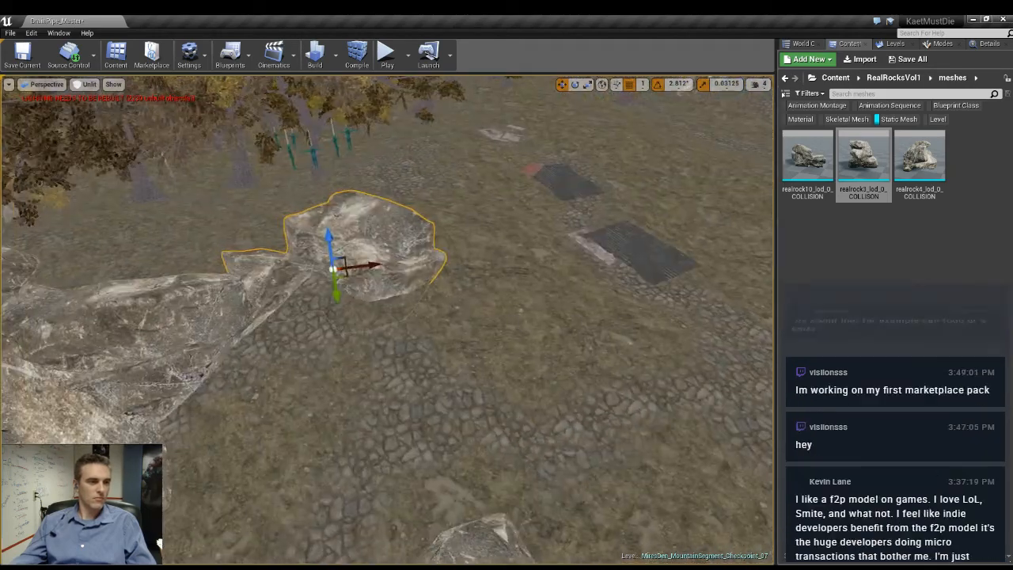
{"action": "left_click_drag", "start_coordinate": [350, 275], "coordinate": [499, 305]}
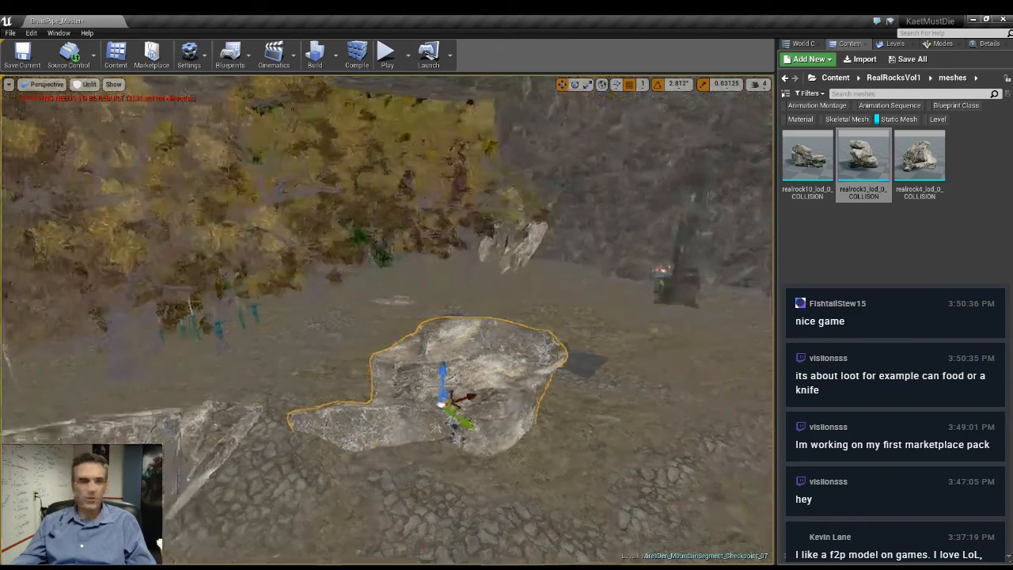
{"action": "right_click_drag", "start_coordinate": [443, 349], "coordinate": [419, 396]}
{"action": "key", "text": "w"}
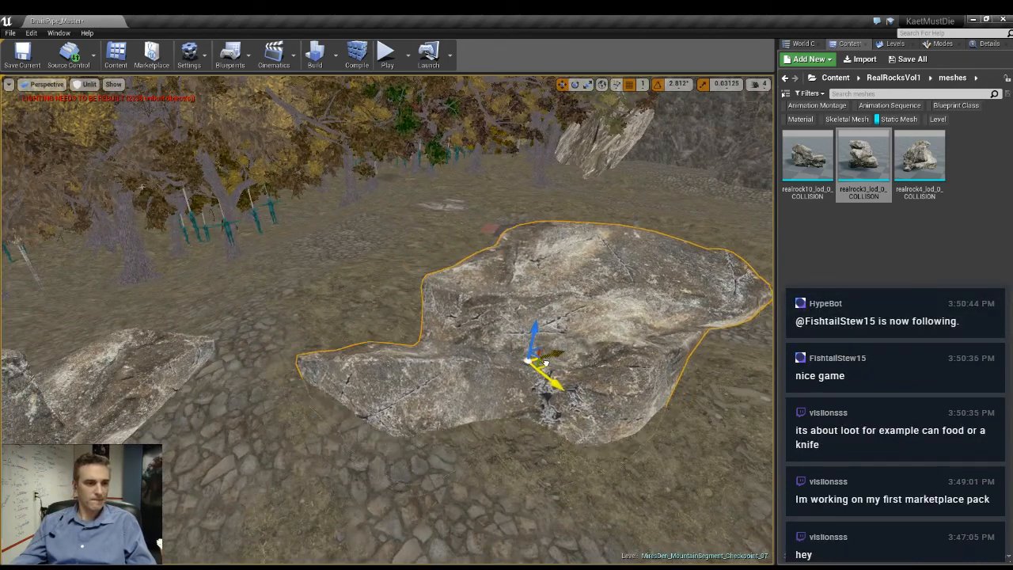
{"action": "right_click_drag", "start_coordinate": [533, 361], "coordinate": [511, 283]}
- Compare the rocks and surrounding forest in lit and unlit views, then inspect the campfire clearing with lighting on
{"action": "key", "text": "s"}
{"action": "key", "text": "alt+4"}
{"action": "key", "text": "s"}
{"action": "key", "text": "alt+3"}
{"action": "key", "text": "w"}
{"action": "key", "text": "w"}
{"action": "key", "text": "w"}
{"action": "key", "text": "w"}
{"action": "key", "text": "alt+4"}
{"action": "key", "text": "w"}
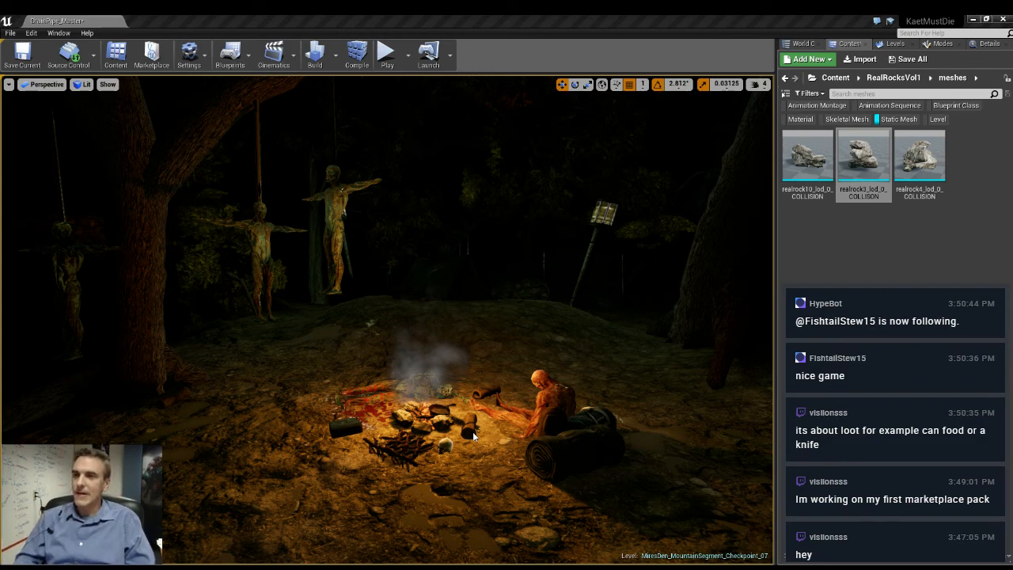
- Play-test the level from the campfire clearing and stop the session
{"action": "key", "text": "alt+p"}
{"action": "left_click", "coordinate": [170, 308]}
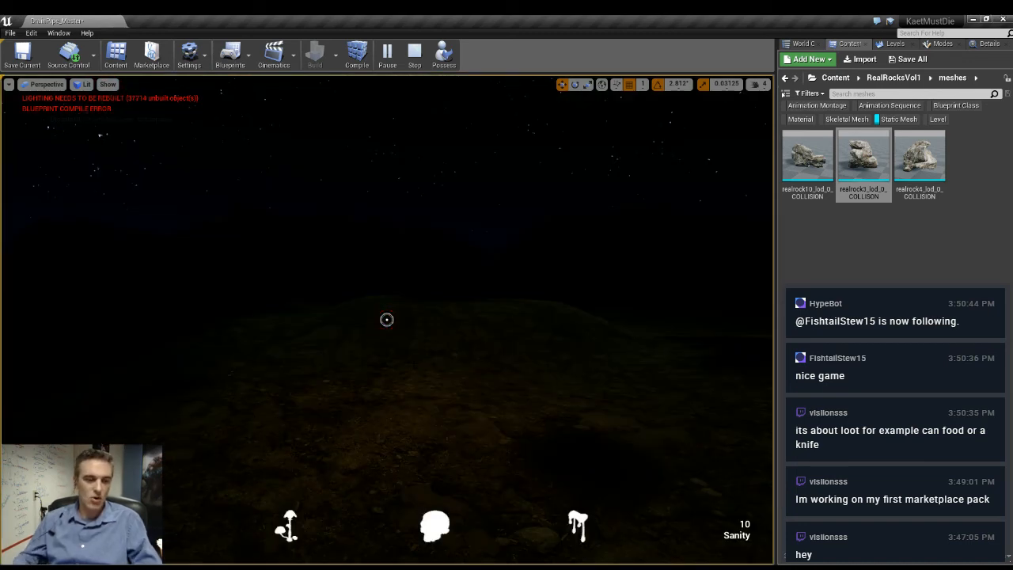
{"action": "key", "text": "Escape"}
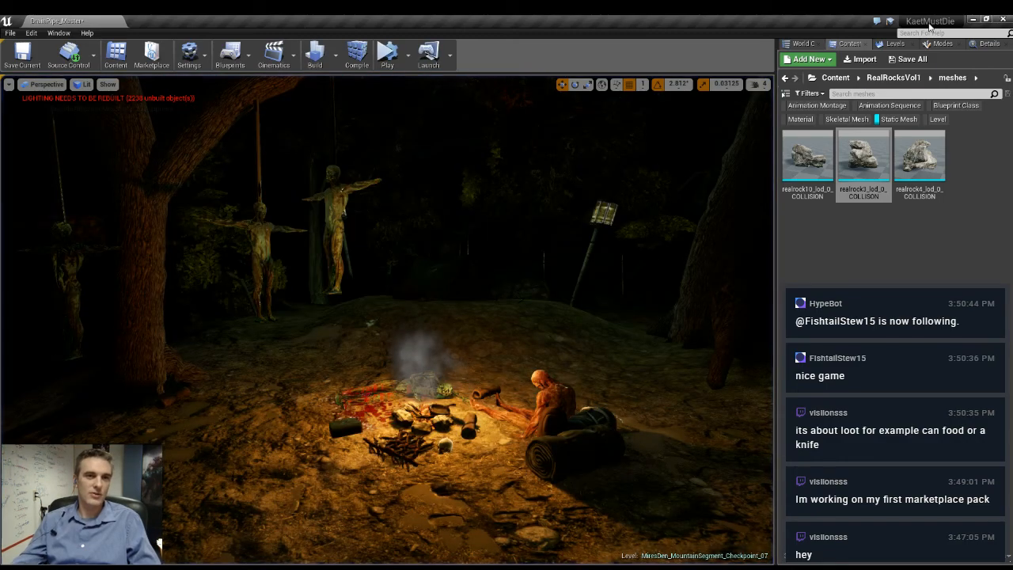
- In unlit view, duplicate the large rock in the path cluster, rotating the copy about 73 degrees around its vertical axis
{"action": "left_click", "coordinate": [895, 45]}
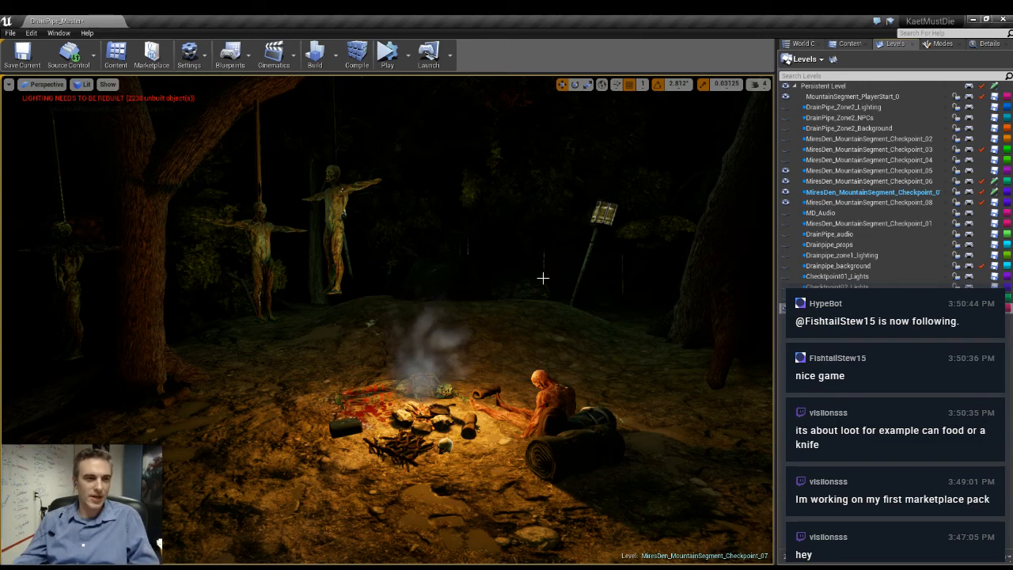
{"action": "right_click_drag", "start_coordinate": [543, 278], "coordinate": [559, 296]}
{"action": "key", "text": "alt+3"}
{"action": "left_click", "coordinate": [642, 312]}
{"action": "key", "text": "e"}
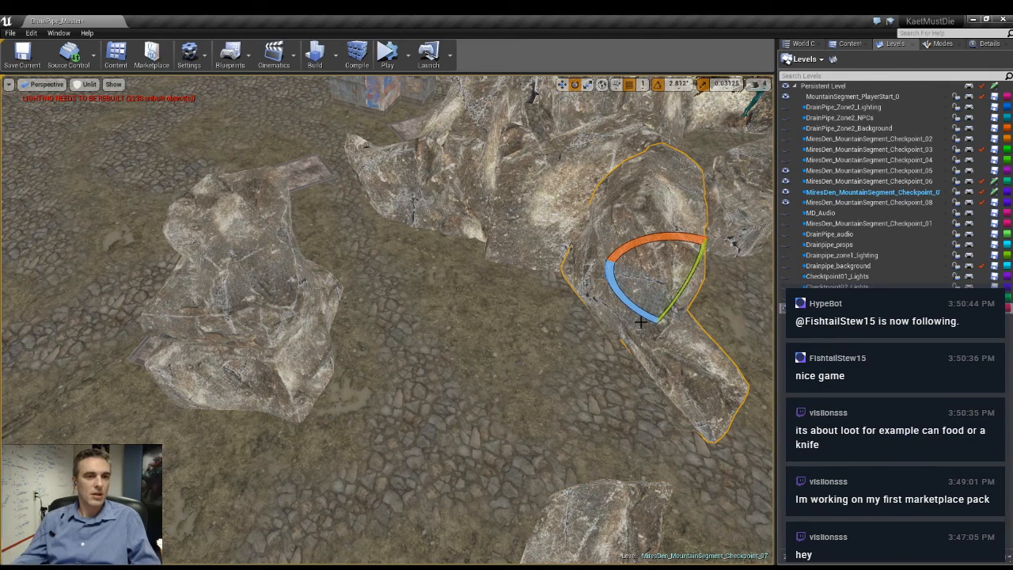
{"action": "left_click_drag", "start_coordinate": [640, 313], "coordinate": [609, 274]}
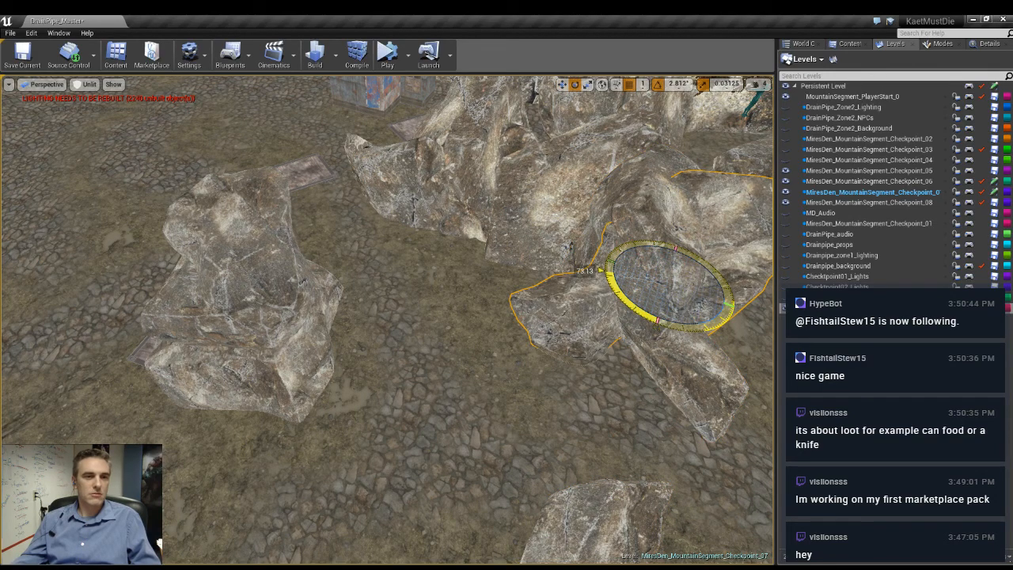
- Place the duplicated rock against the cliff beside the rusty metal building and rotate it further by about -56 degrees
{"action": "mouse_move", "coordinate": [610, 326]}
{"action": "right_mouse_down"}
{"action": "mouse_move", "coordinate": [594, 315]}
{"action": "mouse_move", "coordinate": [610, 326]}
{"action": "right_mouse_up"}
{"action": "key", "text": "w"}
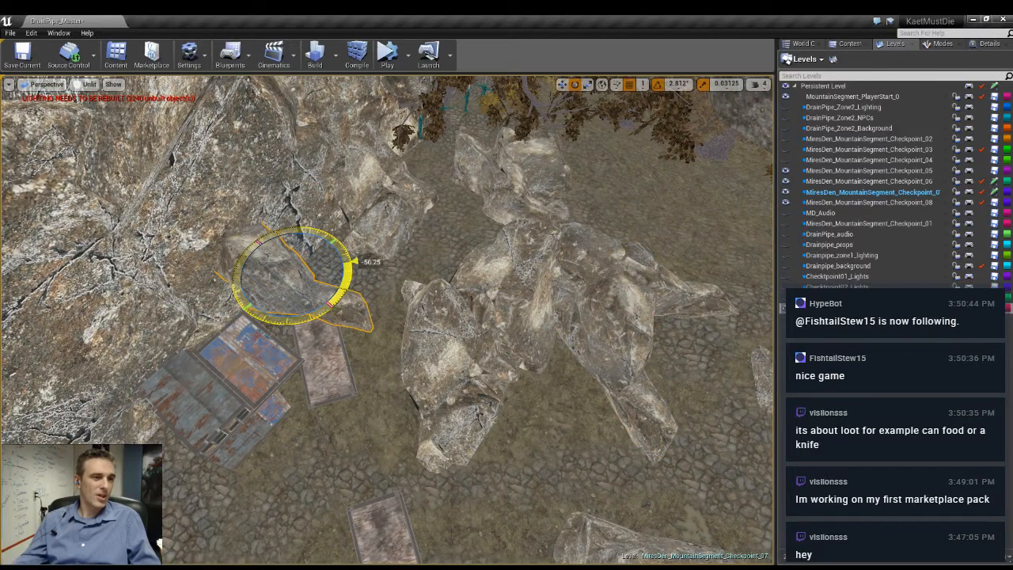
{"action": "right_click_drag", "start_coordinate": [332, 307], "coordinate": [261, 277]}
{"action": "key", "text": "w"}
{"action": "key", "text": "w"}
{"action": "key", "text": "s"}
- Scale the wooden board beside the rusty building to 1.0 and move it against the building, to about Y 20850
{"action": "left_click", "coordinate": [499, 380]}
{"action": "right_click_drag", "start_coordinate": [499, 380], "coordinate": [499, 403]}
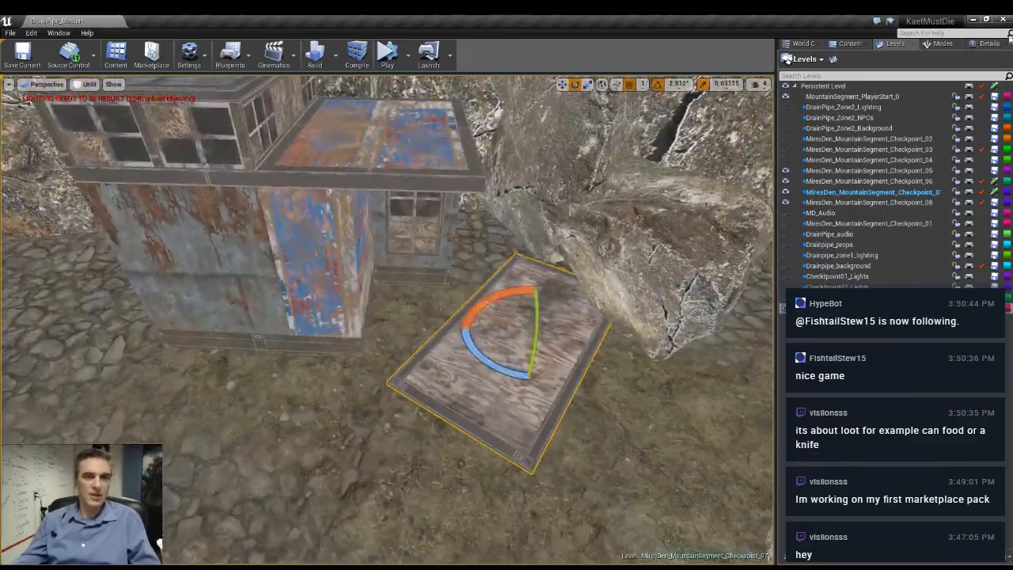
{"action": "left_click", "coordinate": [982, 45]}
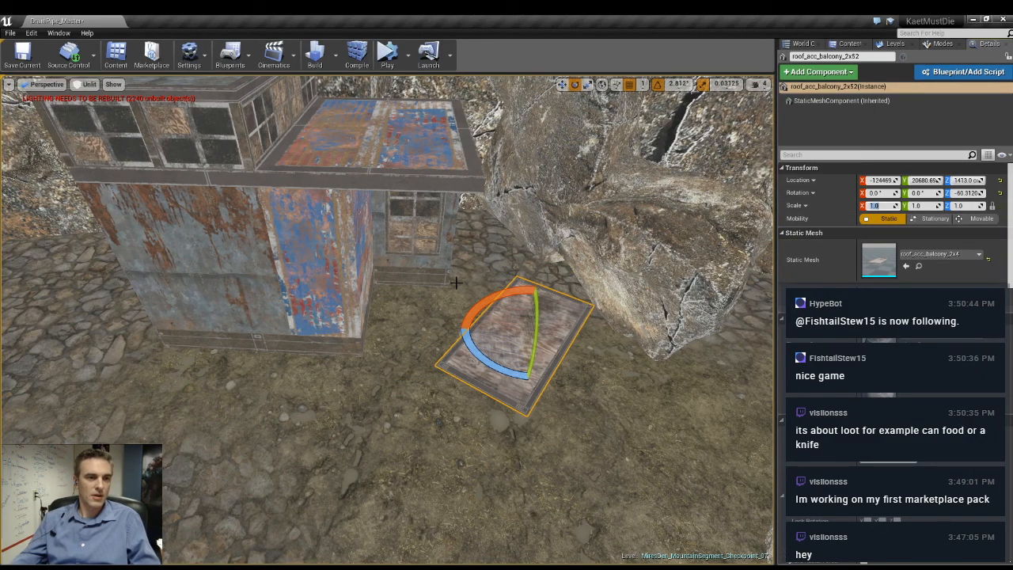
{"action": "right_click_drag", "start_coordinate": [463, 330], "coordinate": [514, 352]}
{"action": "key", "text": "w"}
{"action": "left_click_drag", "start_coordinate": [467, 317], "coordinate": [392, 319]}
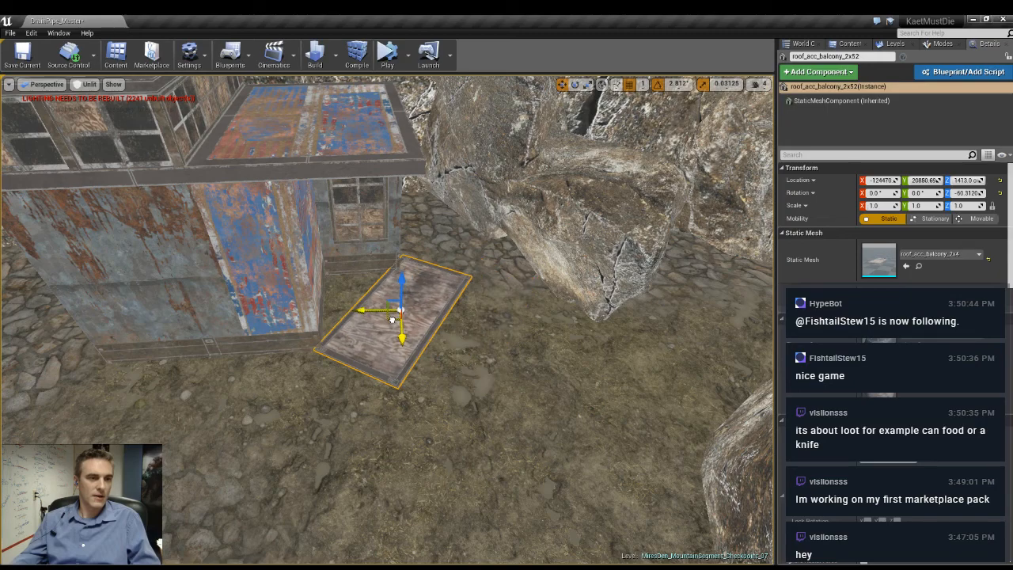
- Push the realrock10 rock beside the rusty building back toward the cliff, to about X -125008, and adjust its height
{"action": "left_click", "coordinate": [567, 209]}
{"action": "right_click_drag", "start_coordinate": [567, 209], "coordinate": [677, 189]}
{"action": "left_click_drag", "start_coordinate": [352, 230], "coordinate": [348, 283]}
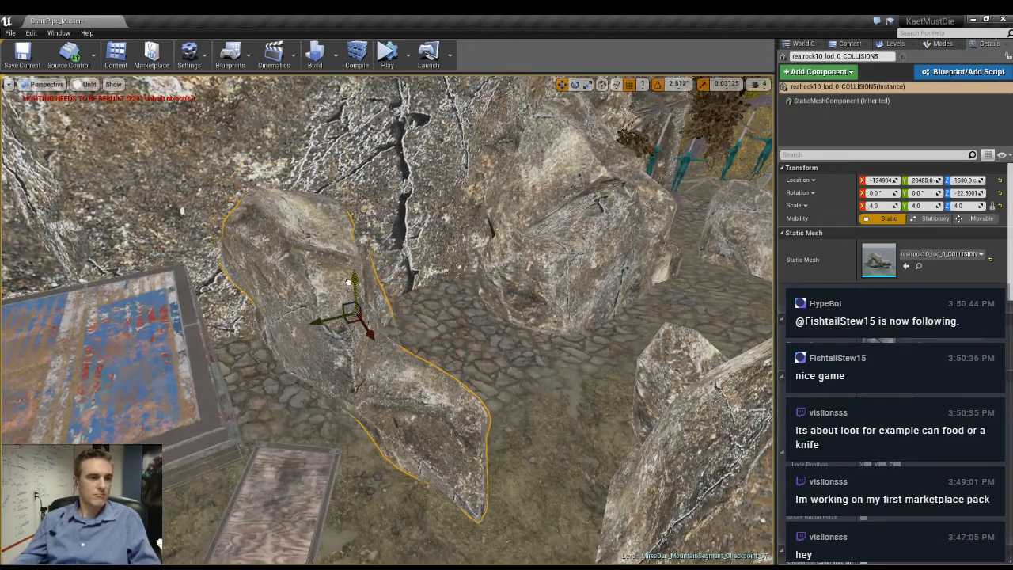
{"action": "left_click_drag", "start_coordinate": [373, 325], "coordinate": [358, 313]}
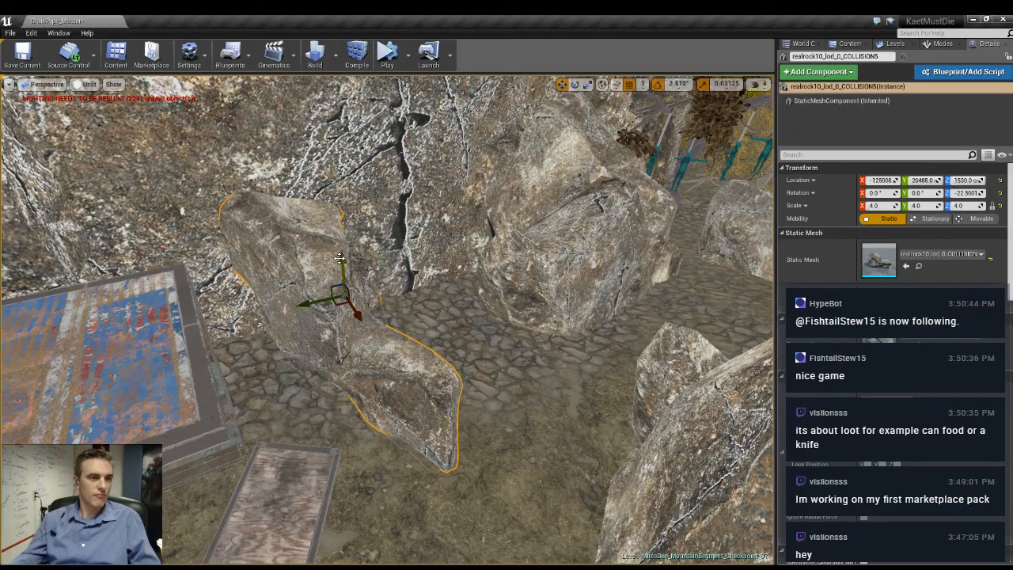
{"action": "left_click_drag", "start_coordinate": [340, 258], "coordinate": [341, 244]}
{"action": "right_click_drag", "start_coordinate": [341, 245], "coordinate": [427, 399]}
- Select the bunker wall with its surrounding bone spikes and skulls, and duplicate the whole group away from the stone path
{"action": "left_click", "coordinate": [455, 374]}
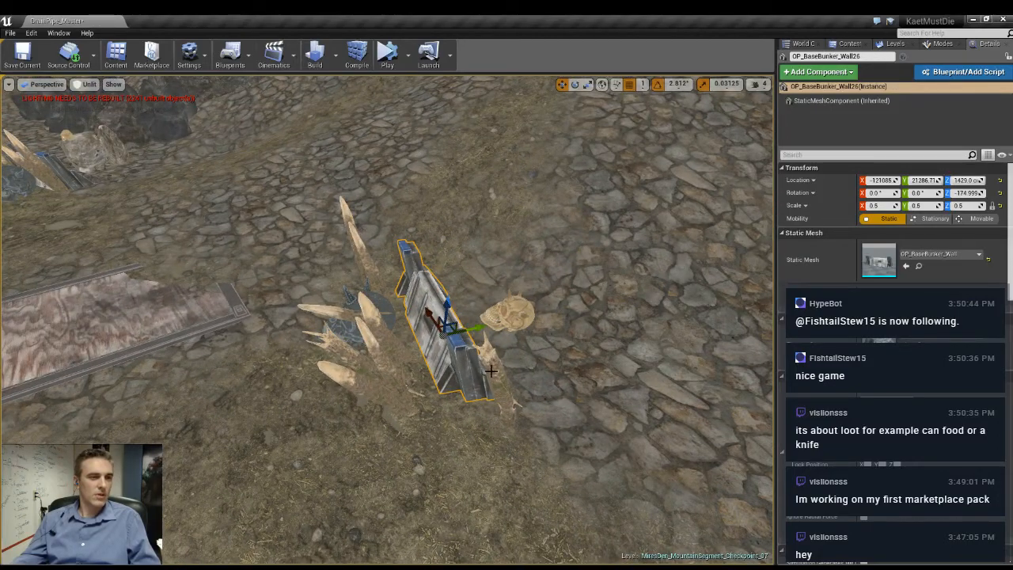
{"action": "left_click", "coordinate": [486, 380], "text": "ctrl"}
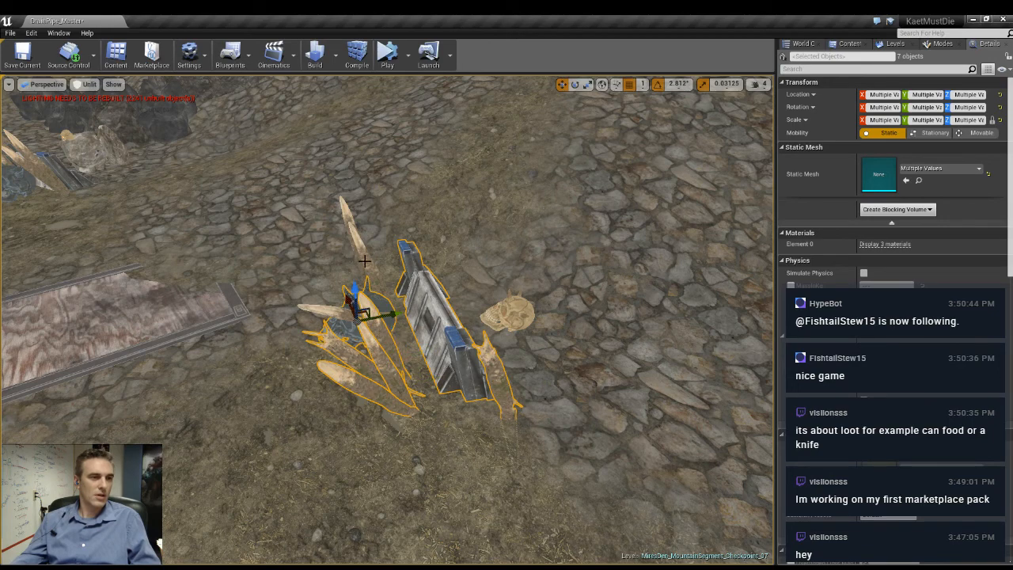
{"action": "left_click", "coordinate": [515, 322], "text": "ctrl"}
{"action": "right_click_drag", "start_coordinate": [514, 322], "coordinate": [588, 401]}
{"action": "left_click_drag", "start_coordinate": [534, 403], "coordinate": [511, 78]}
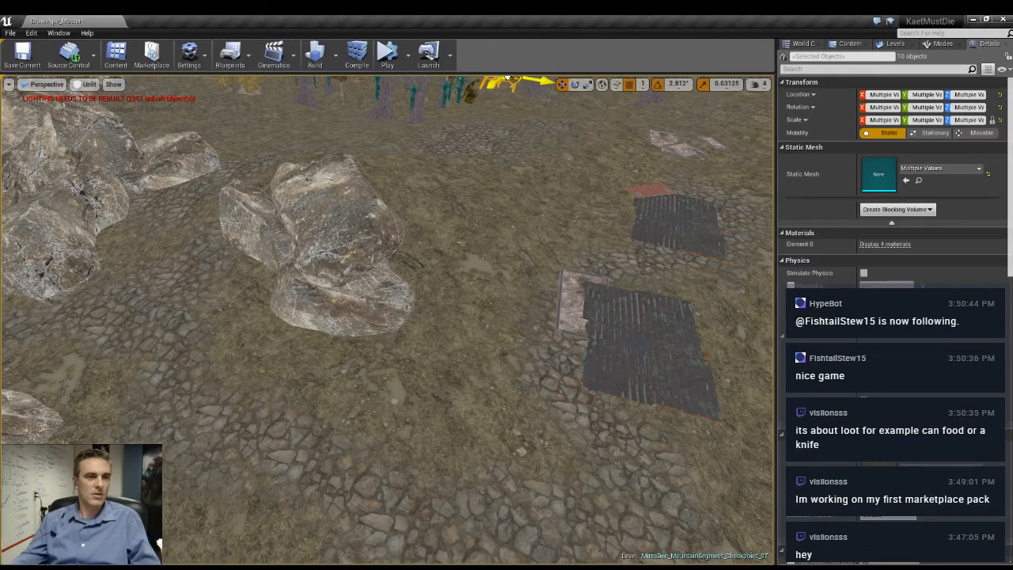
{"action": "key", "text": "f"}
- Move the duplicated spiked barricade into the forest and set it on the ground near the lantern post
{"action": "right_click_drag", "start_coordinate": [432, 229], "coordinate": [381, 197]}
{"action": "left_click_drag", "start_coordinate": [335, 225], "coordinate": [343, 381]}
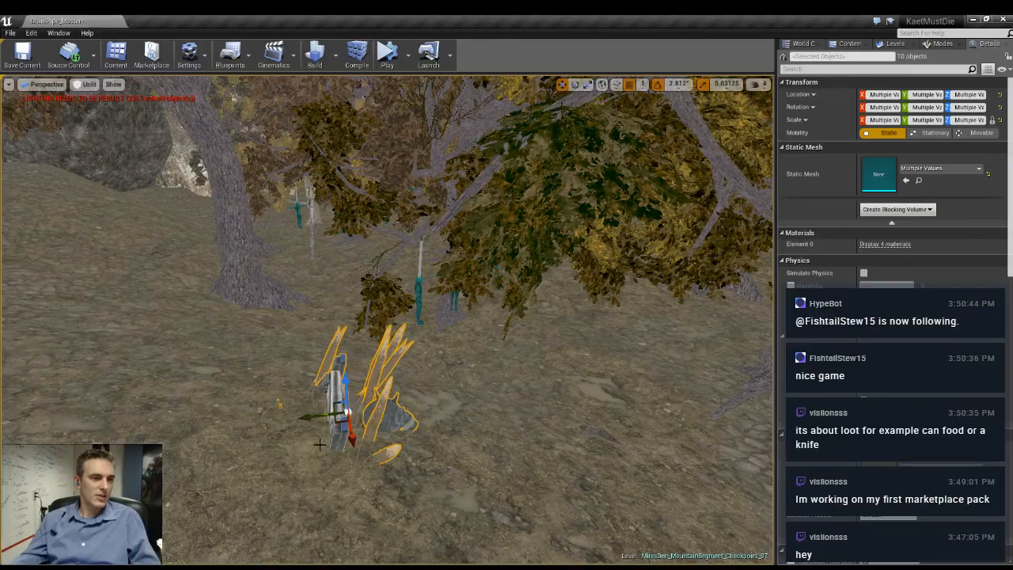
{"action": "left_click_drag", "start_coordinate": [337, 420], "coordinate": [325, 239]}
{"action": "right_click_drag", "start_coordinate": [325, 239], "coordinate": [437, 184]}
{"action": "left_click_drag", "start_coordinate": [460, 237], "coordinate": [431, 349]}
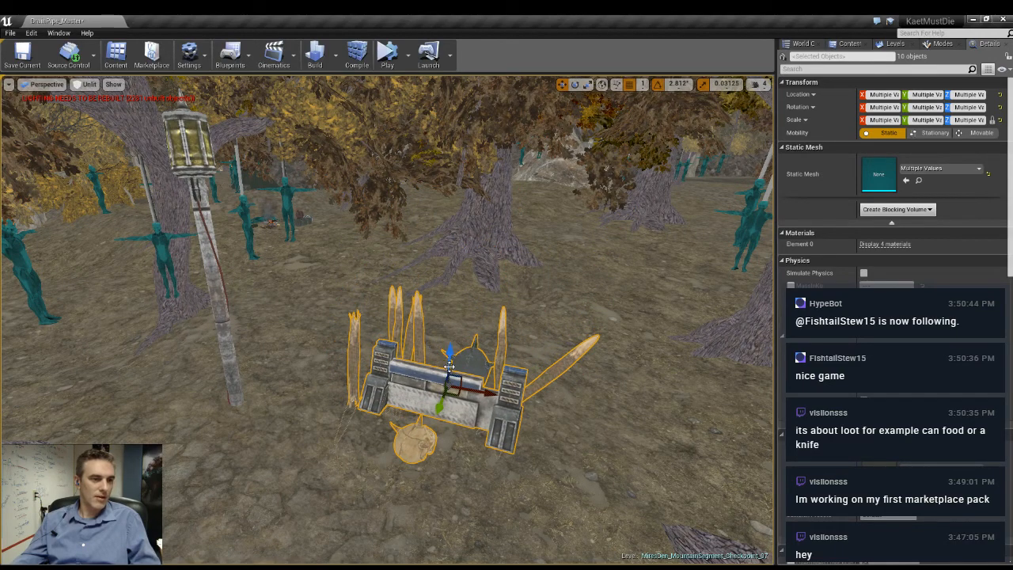
{"action": "left_click_drag", "start_coordinate": [482, 388], "coordinate": [331, 393]}
- Turn the spiked barricade around its vertical axis and nudge it into place at the foot of the lantern post
{"action": "key", "text": "e"}
{"action": "key", "text": "f"}
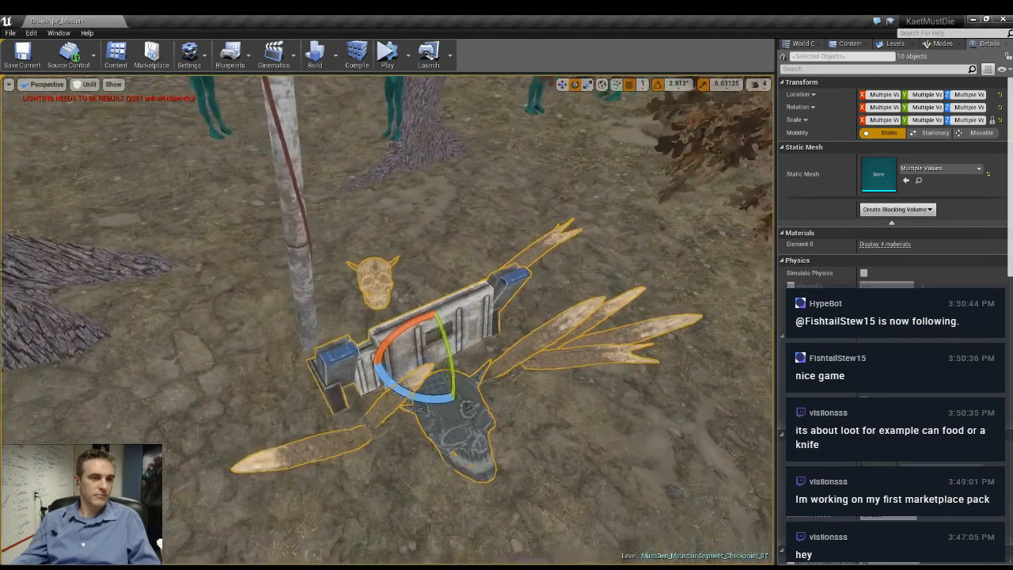
{"action": "right_click_drag", "start_coordinate": [381, 318], "coordinate": [467, 331]}
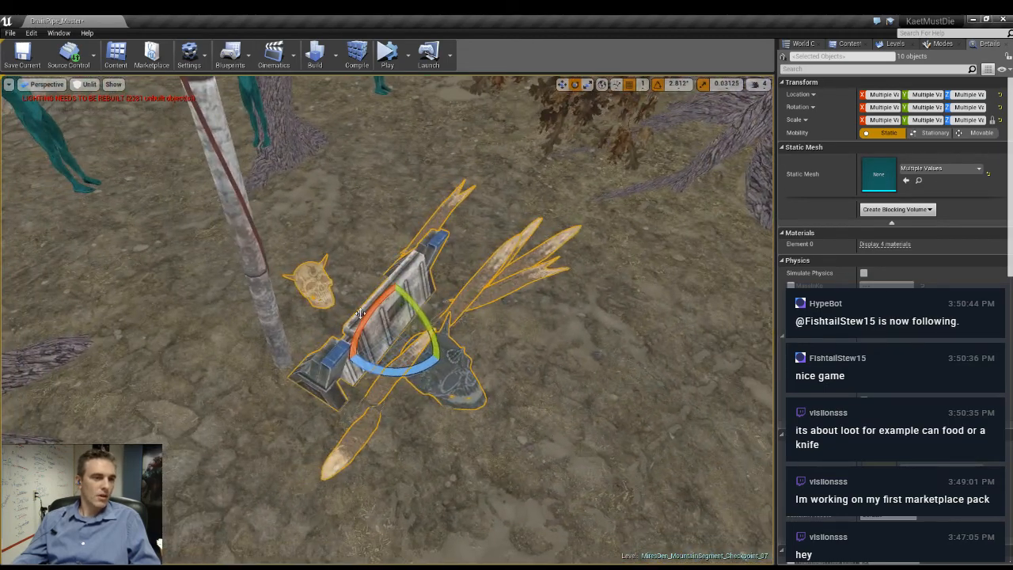
{"action": "key", "text": "space"}
{"action": "key", "text": "space"}
{"action": "left_click_drag", "start_coordinate": [394, 340], "coordinate": [383, 360]}
{"action": "key", "text": "space"}
- Duplicate the spiked barricade and place a turned copy on the opposite side of the lantern post
{"action": "key", "text": "space"}
{"action": "key", "text": "space"}
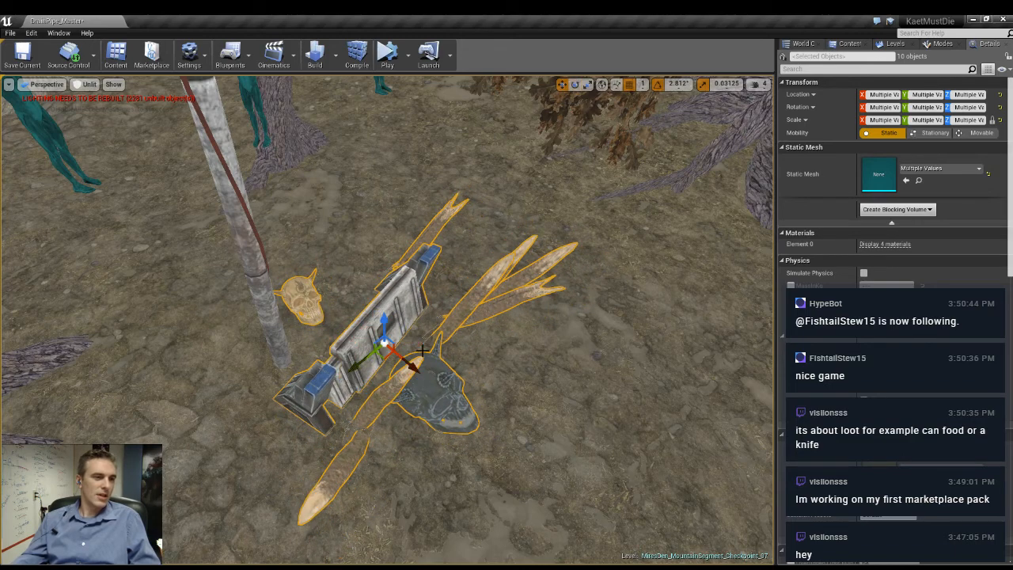
{"action": "key", "text": "space"}
{"action": "left_click_drag", "start_coordinate": [432, 383], "coordinate": [187, 336]}
{"action": "key", "text": "space"}
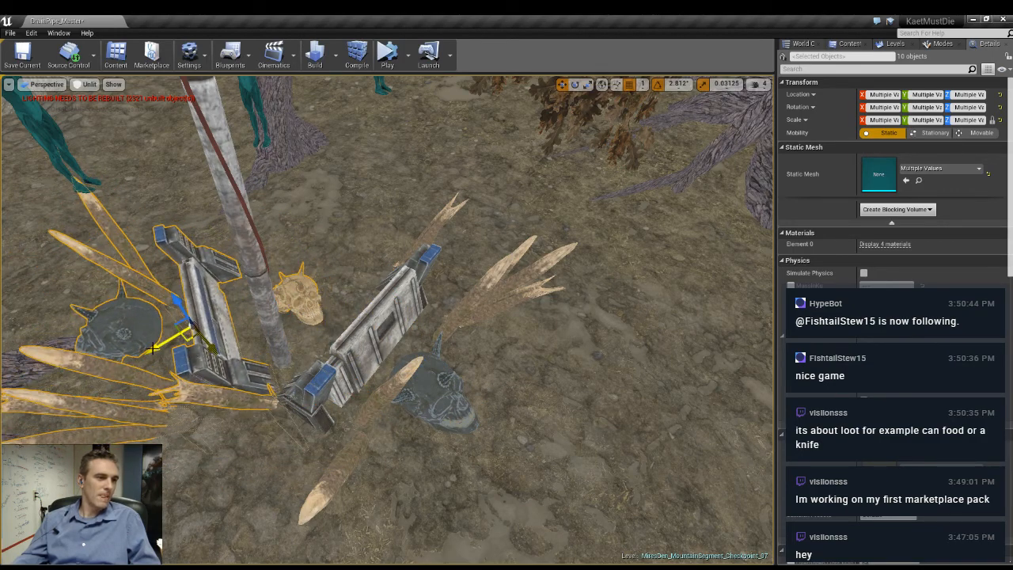
{"action": "key", "text": "space"}
{"action": "right_click_drag", "start_coordinate": [152, 348], "coordinate": [83, 257]}
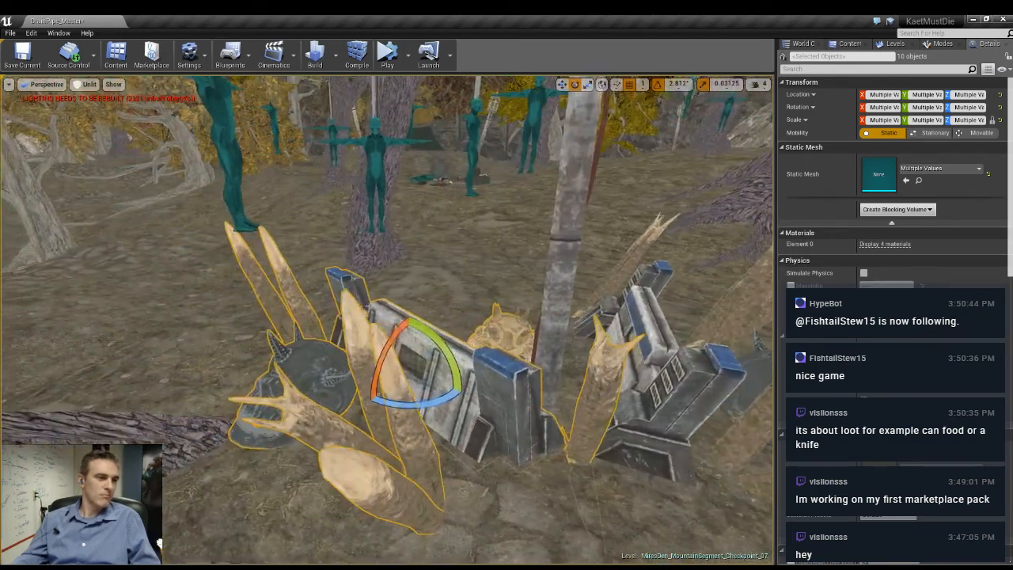
- Rotate the second barricade around its vertical axis so it angles in toward the lantern post
{"action": "right_click_drag", "start_coordinate": [333, 322], "coordinate": [424, 334]}
{"action": "key", "text": "space"}
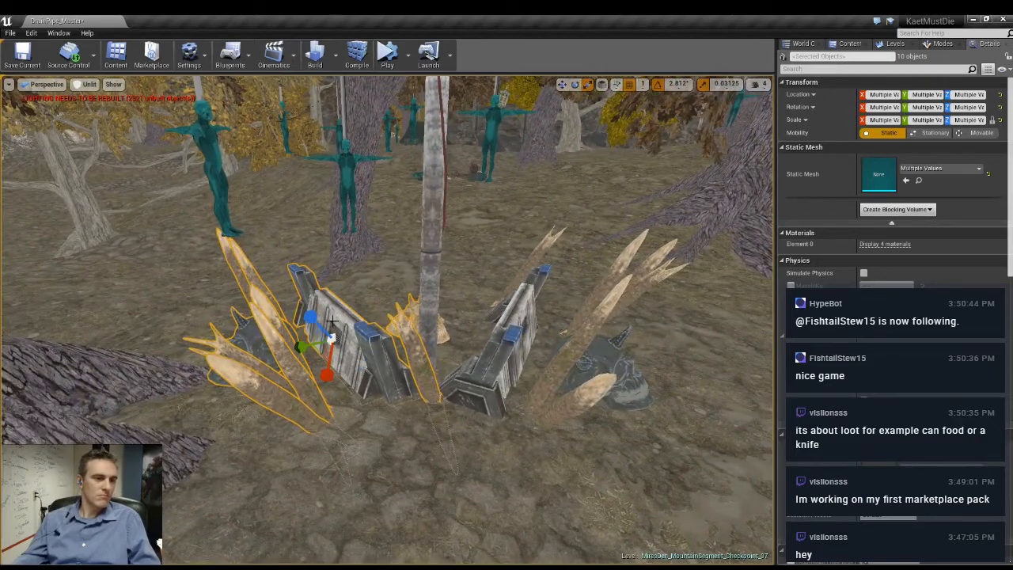
{"action": "key", "text": "space"}
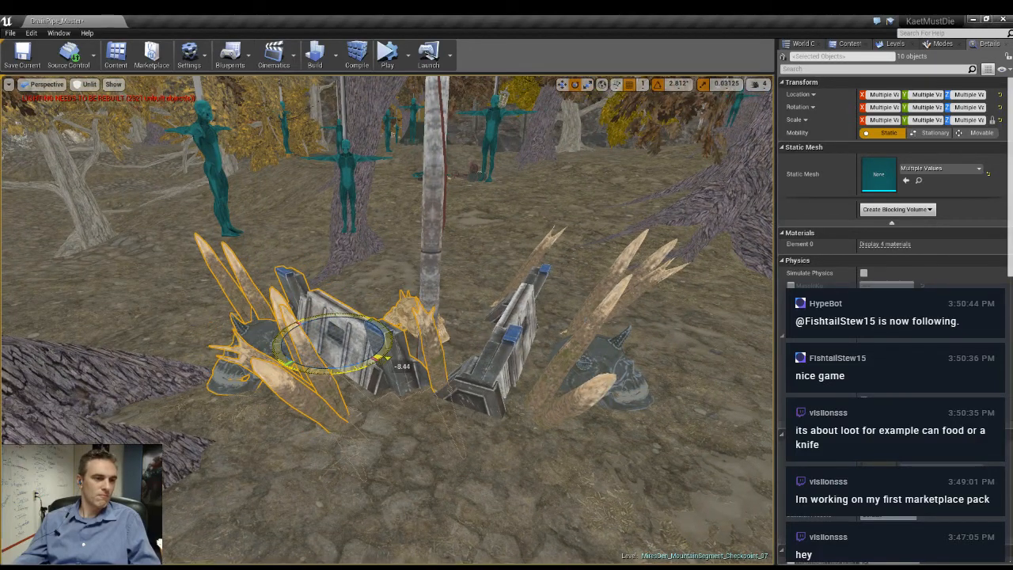
{"action": "left_click_drag", "start_coordinate": [380, 359], "coordinate": [384, 356]}
{"action": "key", "text": "space"}
{"action": "key", "text": "space"}
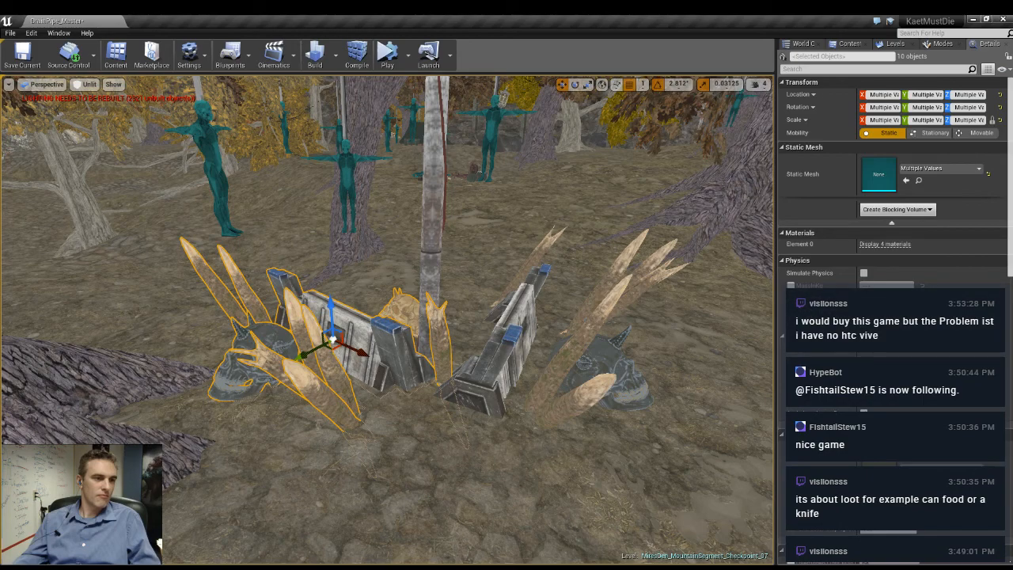
- Fine-tune the second barricade's position beside the lantern post and check the pair in game view
{"action": "right_click_drag", "start_coordinate": [374, 341], "coordinate": [367, 314]}
{"action": "left_click_drag", "start_coordinate": [356, 283], "coordinate": [339, 297]}
{"action": "right_click_drag", "start_coordinate": [338, 296], "coordinate": [331, 261]}
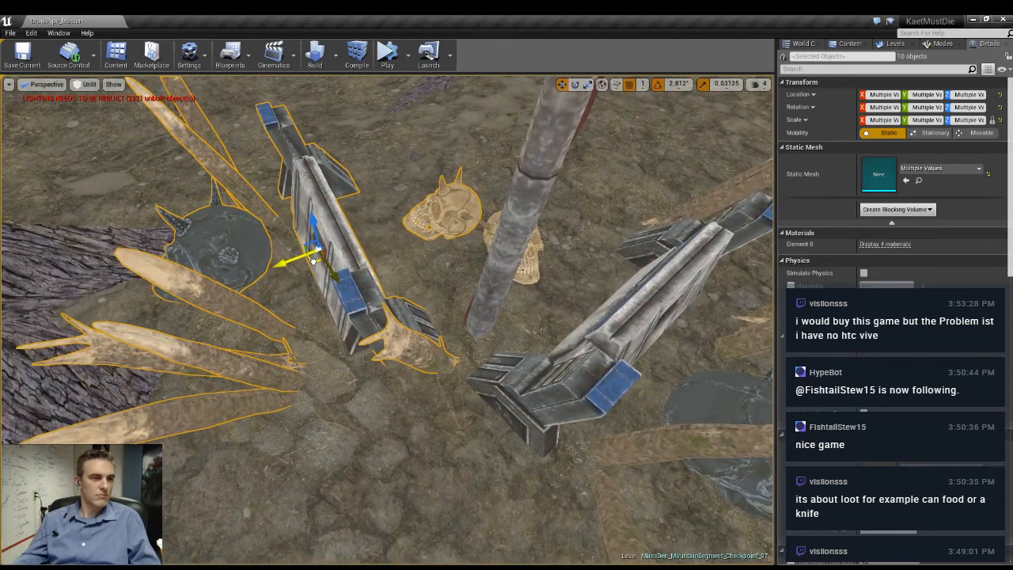
{"action": "left_click_drag", "start_coordinate": [313, 261], "coordinate": [320, 258]}
{"action": "right_click_drag", "start_coordinate": [464, 281], "coordinate": [472, 222]}
{"action": "key", "text": "g"}
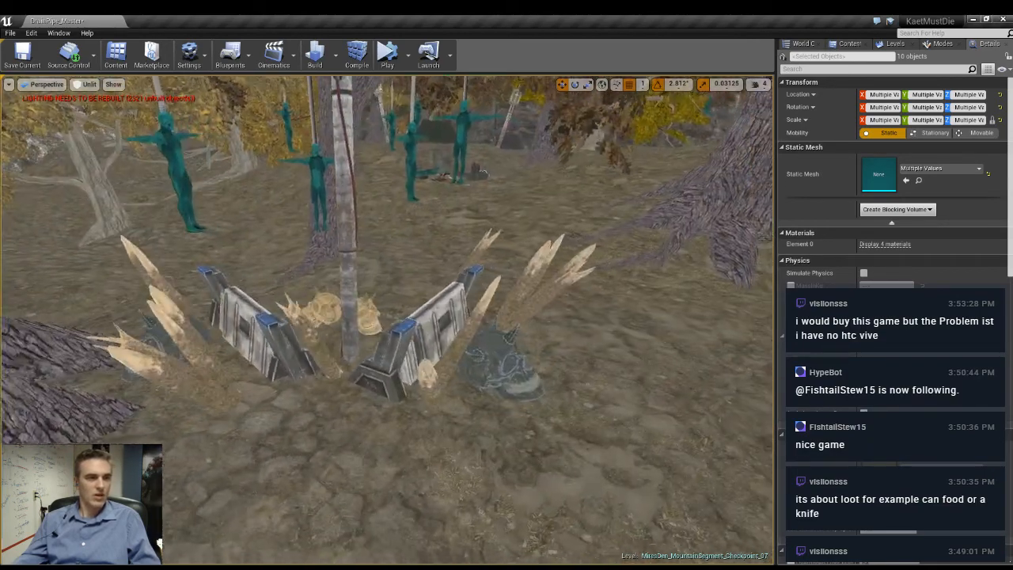
{"action": "right_click_drag", "start_coordinate": [511, 370], "coordinate": [506, 353]}
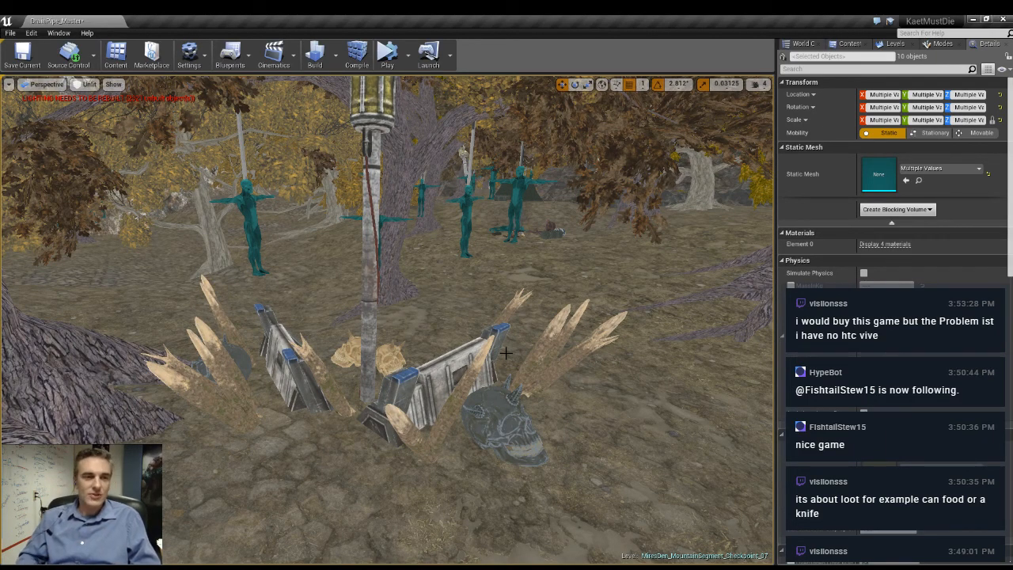
- Lower the large forest tree with exposed roots into the ground, to a Z location of 947 cm
{"action": "right_click_drag", "start_coordinate": [422, 342], "coordinate": [523, 323]}
{"action": "mouse_move", "coordinate": [437, 263]}
{"action": "right_mouse_down"}
{"action": "mouse_move", "coordinate": [445, 286]}
{"action": "mouse_move", "coordinate": [438, 264]}
{"action": "right_mouse_up"}
{"action": "left_click", "coordinate": [437, 263]}
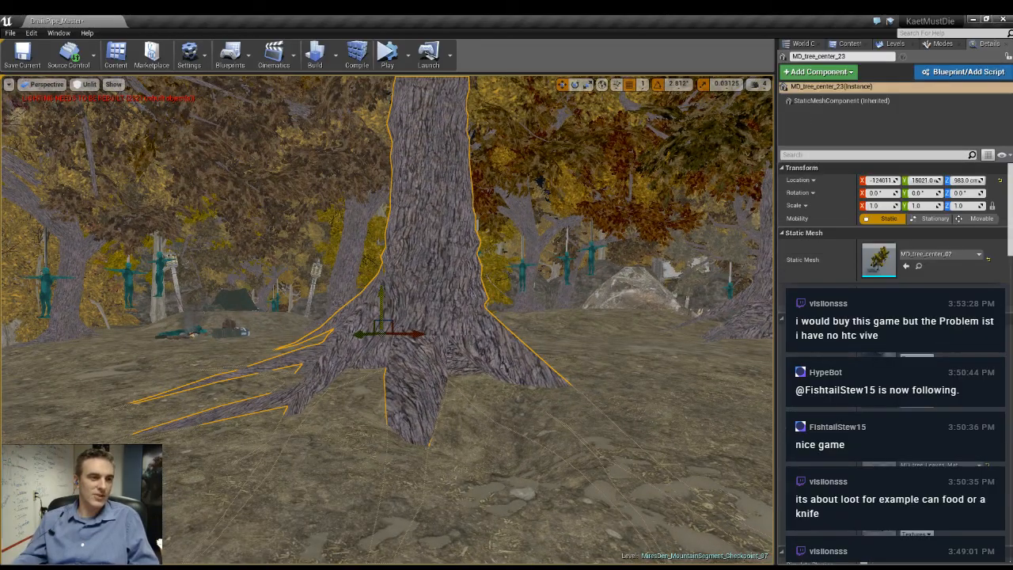
{"action": "right_click_drag", "start_coordinate": [382, 317], "coordinate": [353, 314]}
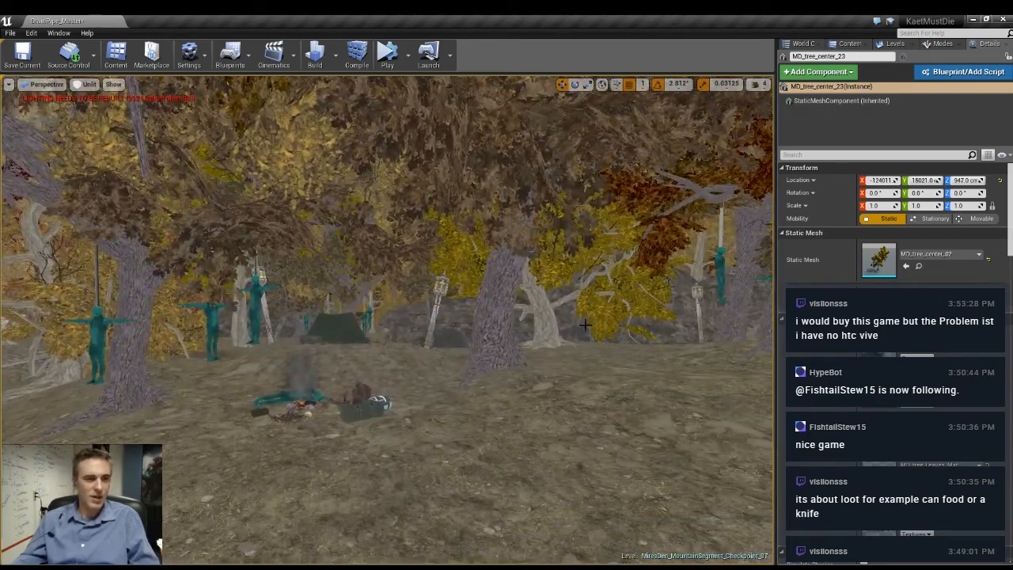
{"action": "key", "text": "1"}
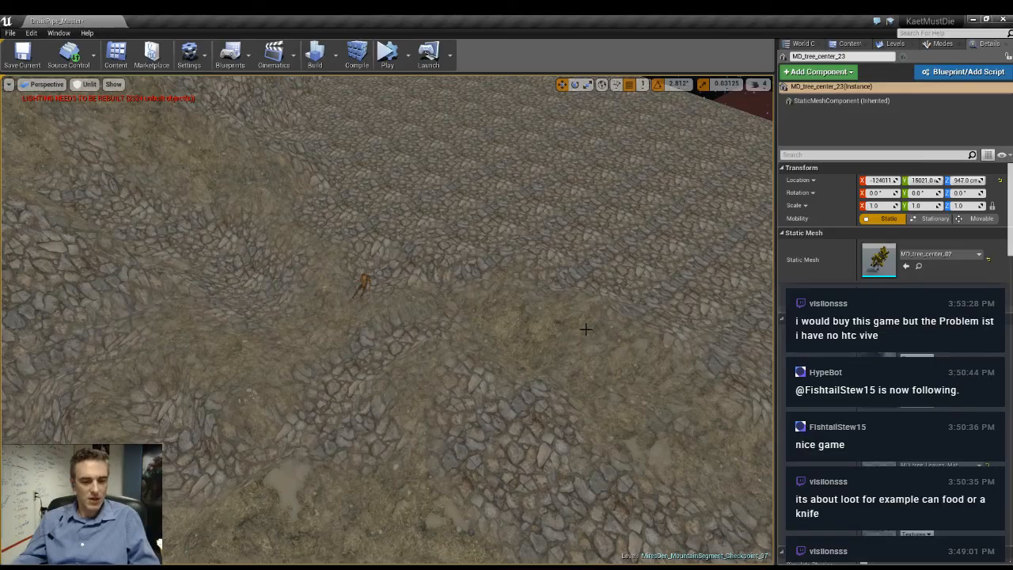
- Inspect the surrounding ground and the barricade pair at the campsite lantern post in lit view, with nothing selected
{"action": "right_click_drag", "start_coordinate": [586, 329], "coordinate": [550, 254]}
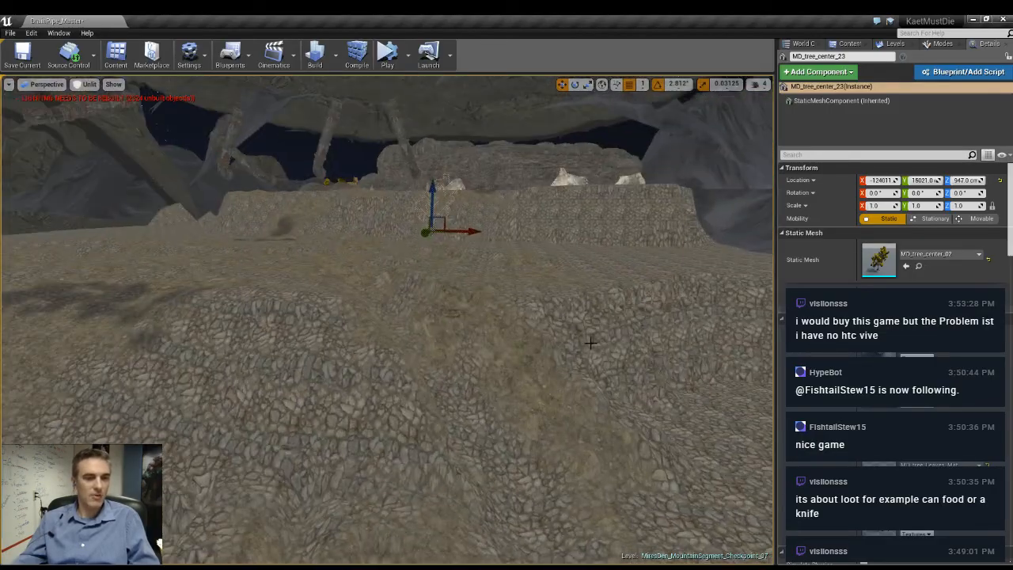
{"action": "key", "text": "2"}
{"action": "right_click_drag", "start_coordinate": [583, 367], "coordinate": [540, 391]}
{"action": "key", "text": "alt+4"}
{"action": "key", "text": "Escape"}
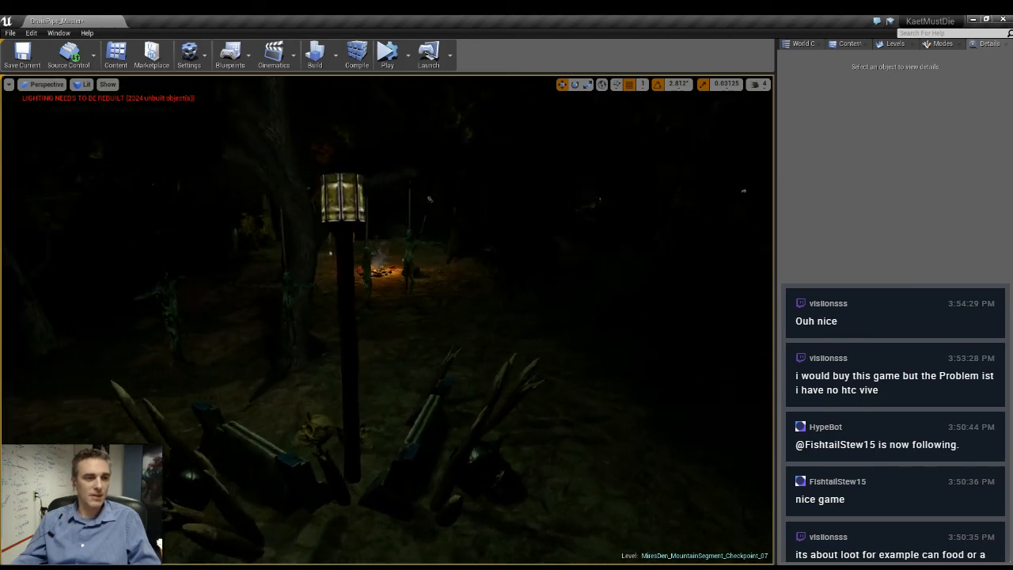
- Select both spiked barricades with their skulls and spikes, and place the group around the lantern post beside the large boulder
{"action": "key", "text": "alt+3"}
{"action": "mouse_move", "coordinate": [278, 409]}
{"action": "right_mouse_down"}
{"action": "mouse_move", "coordinate": [296, 395]}
{"action": "mouse_move", "coordinate": [281, 419]}
{"action": "mouse_move", "coordinate": [278, 409]}
{"action": "right_mouse_up"}
{"action": "left_click", "coordinate": [278, 409]}
{"action": "left_click", "coordinate": [464, 386], "text": "ctrl"}
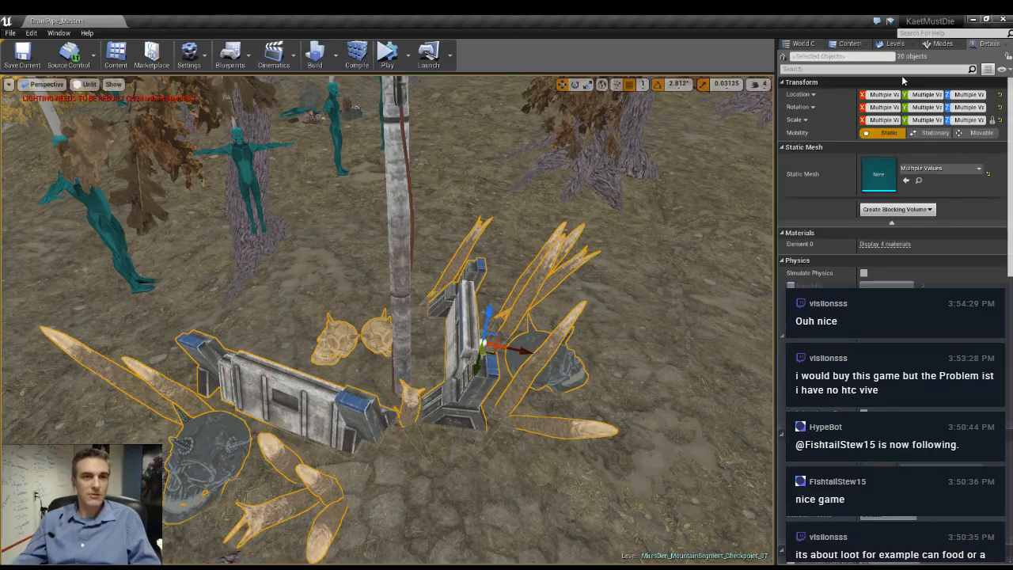
{"action": "left_click", "coordinate": [896, 44]}
{"action": "key", "text": "w"}
{"action": "right_click_drag", "start_coordinate": [359, 108], "coordinate": [405, 128]}
{"action": "key", "text": "s"}
{"action": "key", "text": "w"}
{"action": "key", "text": "w"}
{"action": "key", "text": "s"}
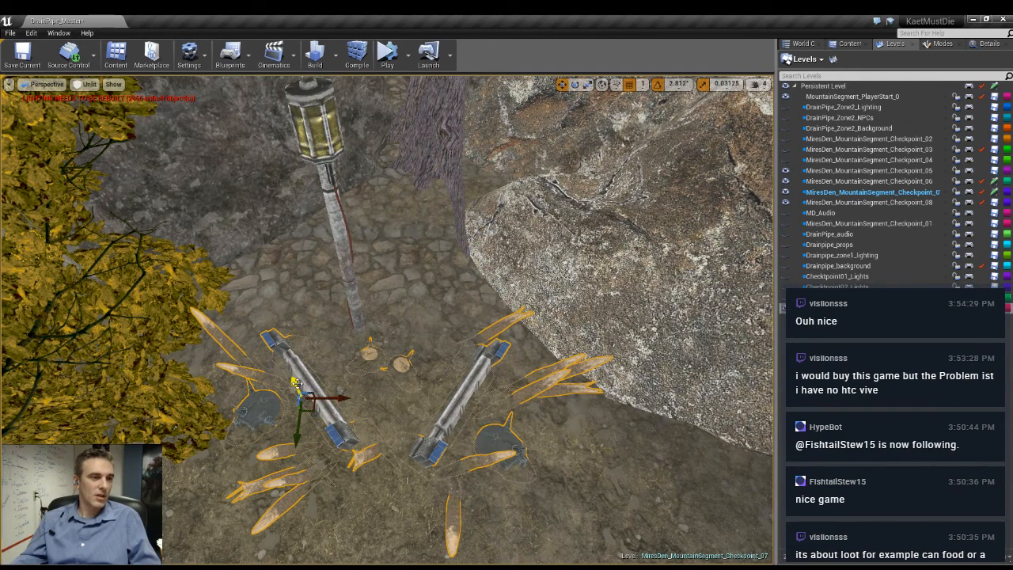
- Raise the barricade group out of the ground so it stands properly around the lantern post beside the boulder
{"action": "left_click_drag", "start_coordinate": [294, 373], "coordinate": [296, 378]}
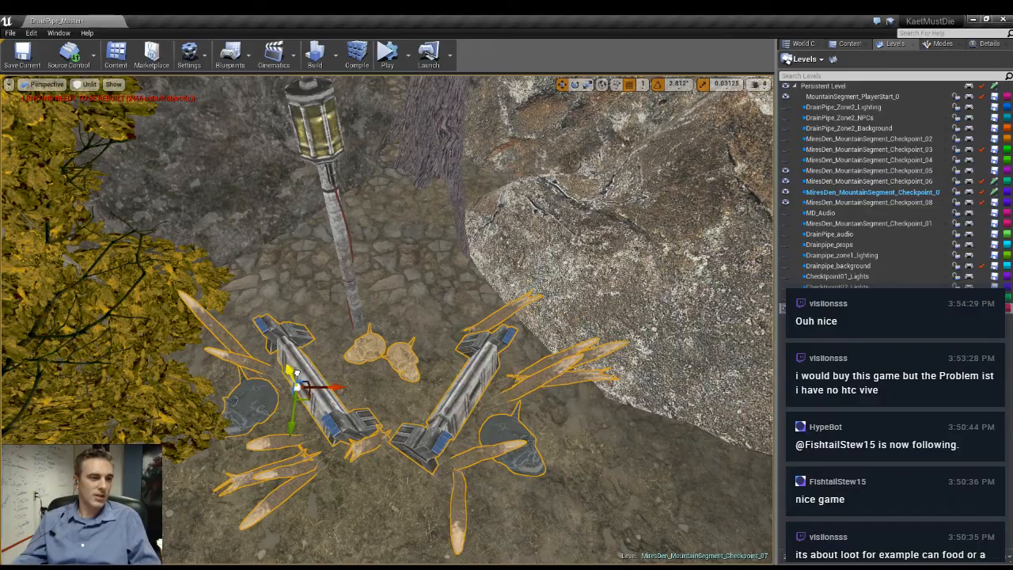
{"action": "right_click_drag", "start_coordinate": [297, 373], "coordinate": [296, 293]}
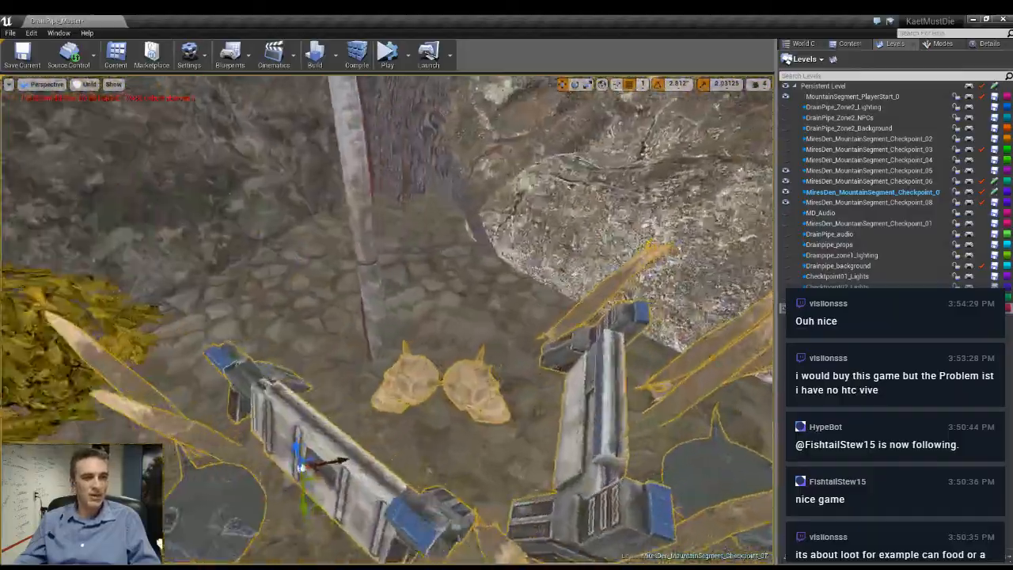
{"action": "right_click_drag", "start_coordinate": [386, 316], "coordinate": [360, 326]}
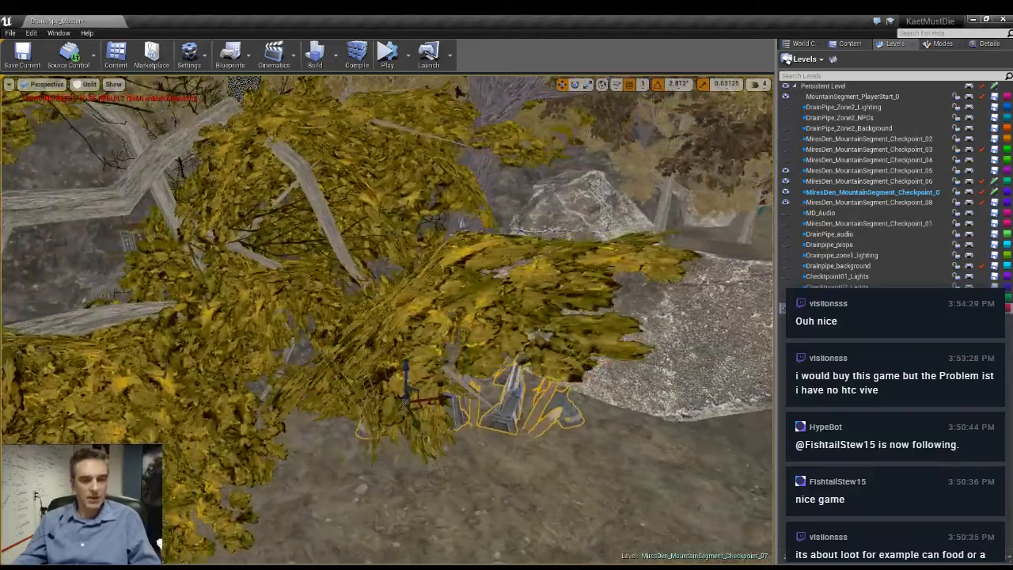
{"action": "mouse_move", "coordinate": [315, 338]}
{"action": "right_mouse_down"}
{"action": "mouse_move", "coordinate": [357, 328]}
{"action": "mouse_move", "coordinate": [315, 339]}
{"action": "right_mouse_up"}
- Examine the placed barricades from several sides in lit game view
{"action": "key", "text": "alt+4"}
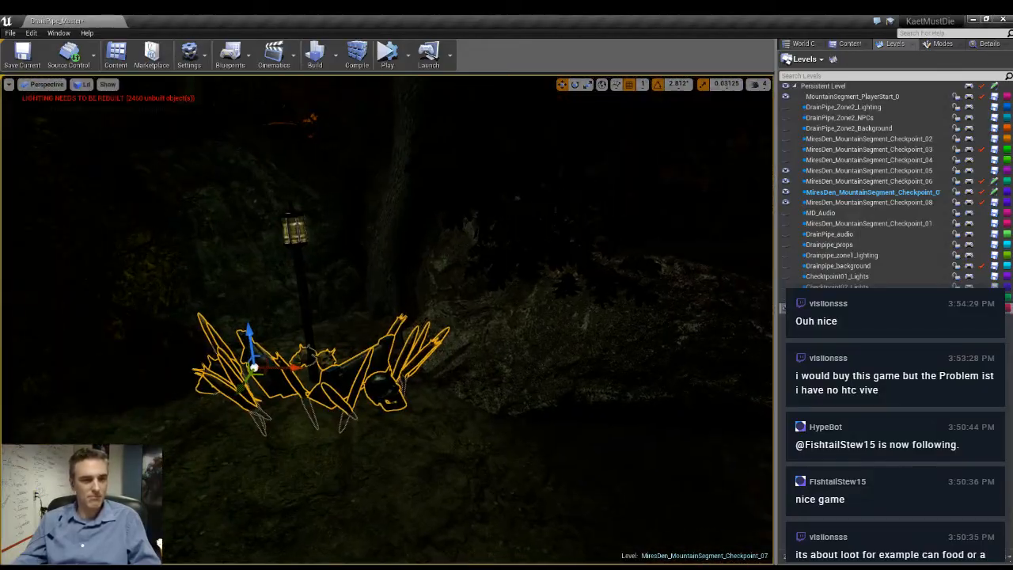
{"action": "right_click_drag", "start_coordinate": [388, 320], "coordinate": [366, 350]}
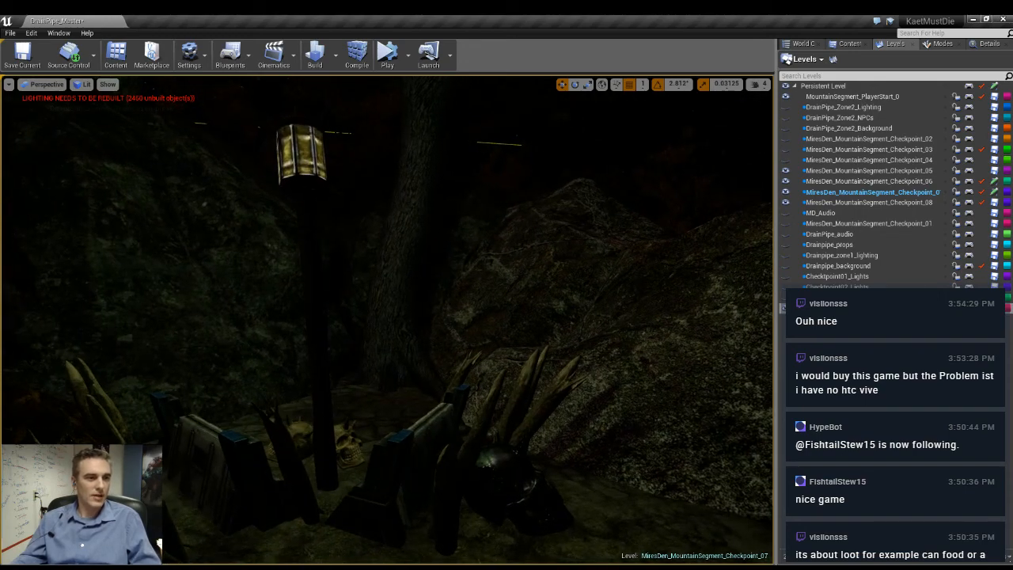
{"action": "right_click_drag", "start_coordinate": [388, 320], "coordinate": [380, 354]}
{"action": "right_click_drag", "start_coordinate": [388, 320], "coordinate": [331, 299]}
{"action": "mouse_move", "coordinate": [580, 424]}
{"action": "right_mouse_down"}
{"action": "mouse_move", "coordinate": [682, 425]}
{"action": "mouse_move", "coordinate": [587, 435]}
{"action": "right_mouse_up"}
{"action": "right_click_drag", "start_coordinate": [388, 320], "coordinate": [238, 348]}
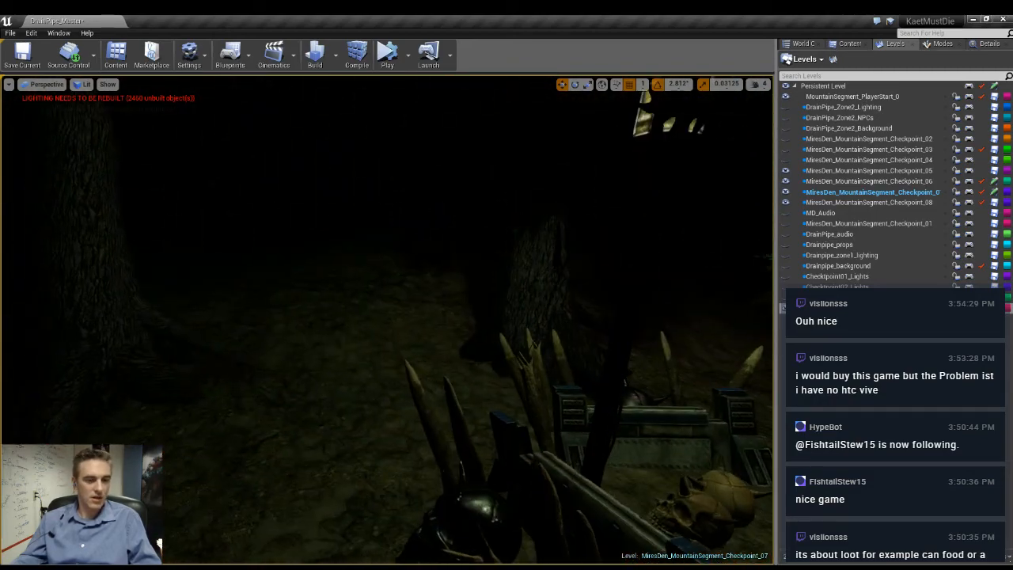
- In unlit view, delete the flat panel lying at the foot of the boulder beside the stone path
{"action": "key", "text": "alt+3"}
{"action": "right_click_drag", "start_coordinate": [387, 320], "coordinate": [697, 369]}
{"action": "left_click", "coordinate": [408, 386]}
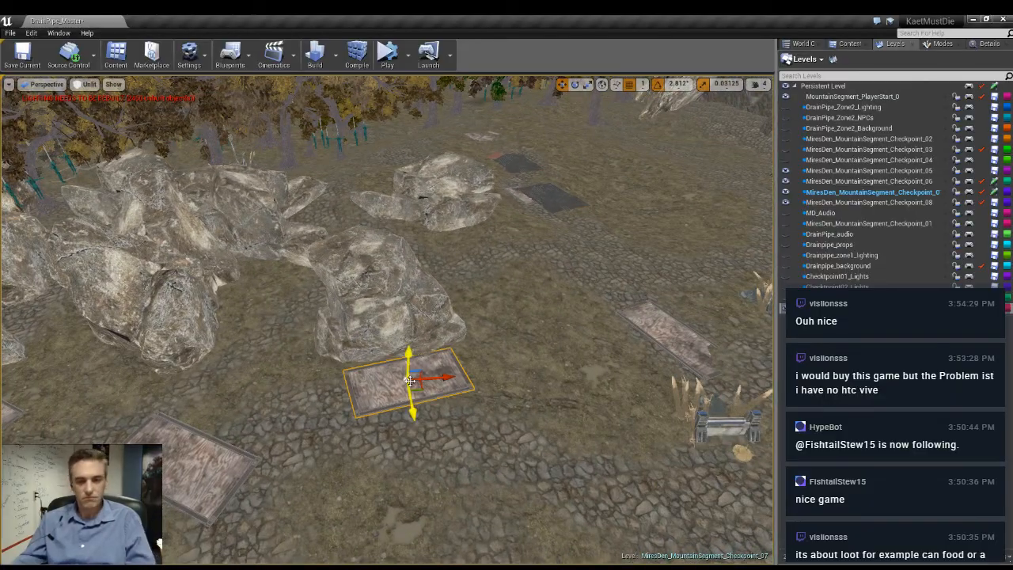
{"action": "key", "text": "Delete"}
{"action": "right_click_drag", "start_coordinate": [379, 342], "coordinate": [562, 326]}
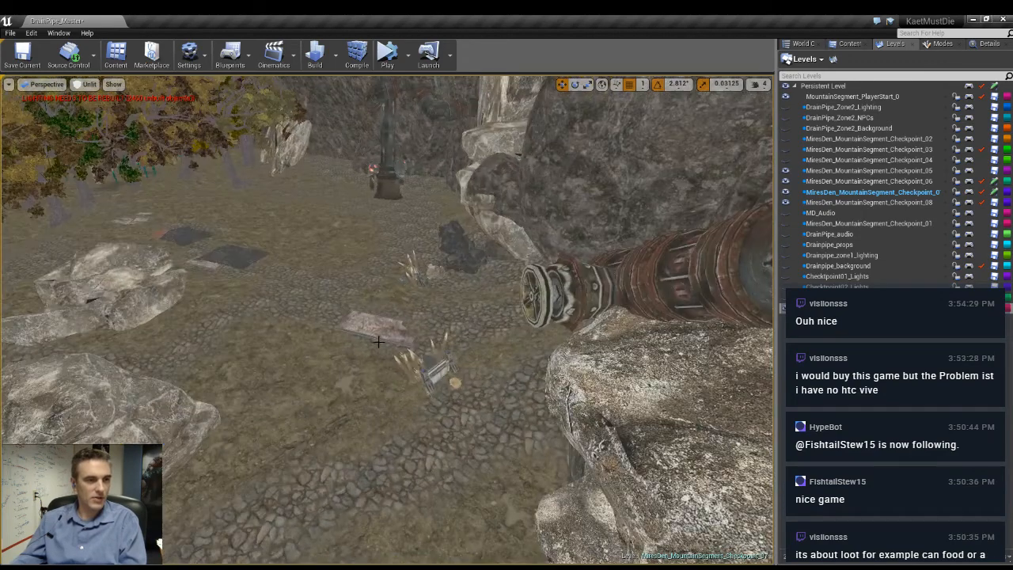
- Clear the old spiked barricade and flat panel near the large fallen pipe, including the leftover spike
{"action": "left_click", "coordinate": [432, 376]}
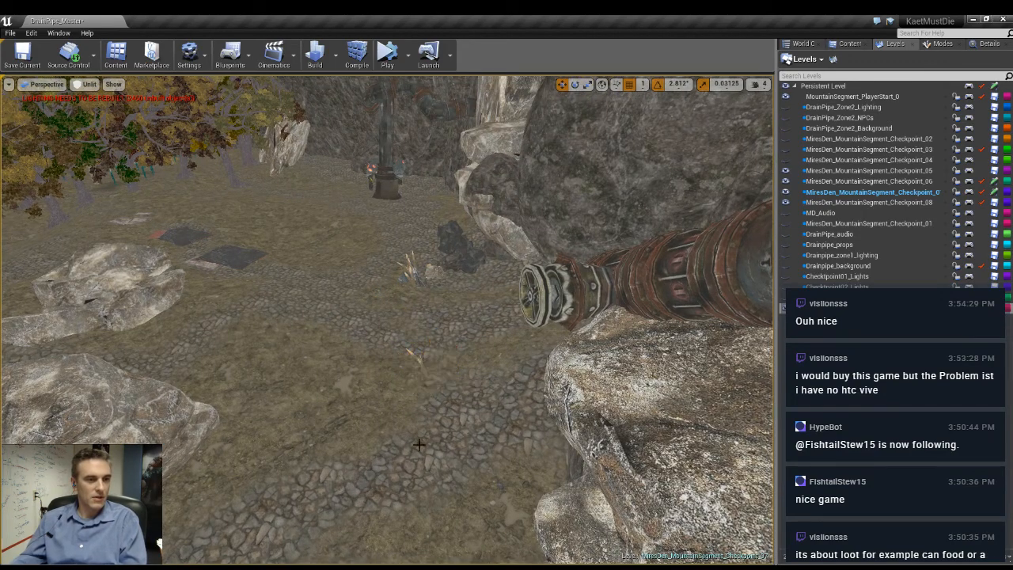
{"action": "key", "text": "w"}
{"action": "right_click_drag", "start_coordinate": [419, 445], "coordinate": [417, 498]}
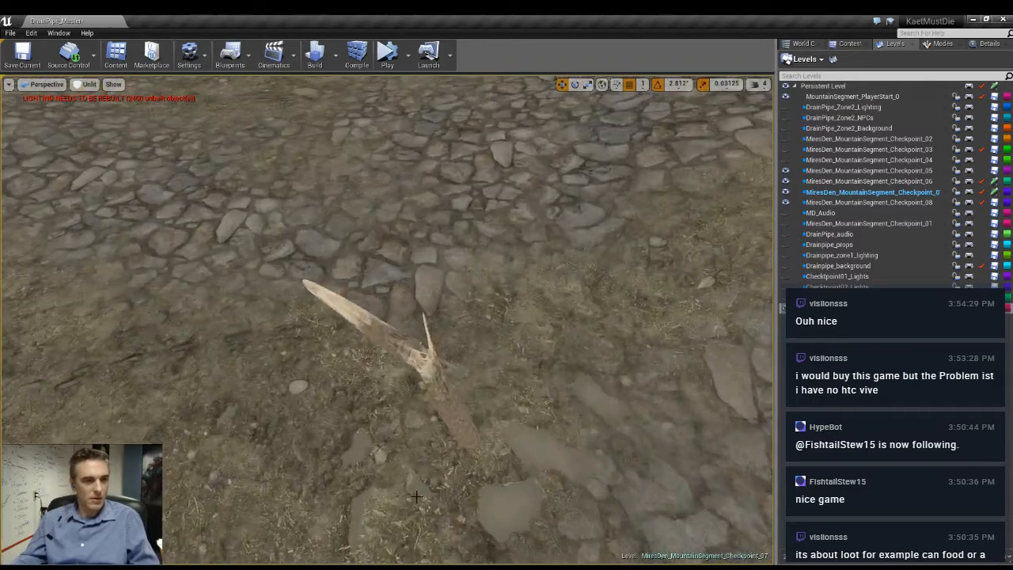
{"action": "left_click", "coordinate": [441, 407]}
{"action": "key", "text": "Delete"}
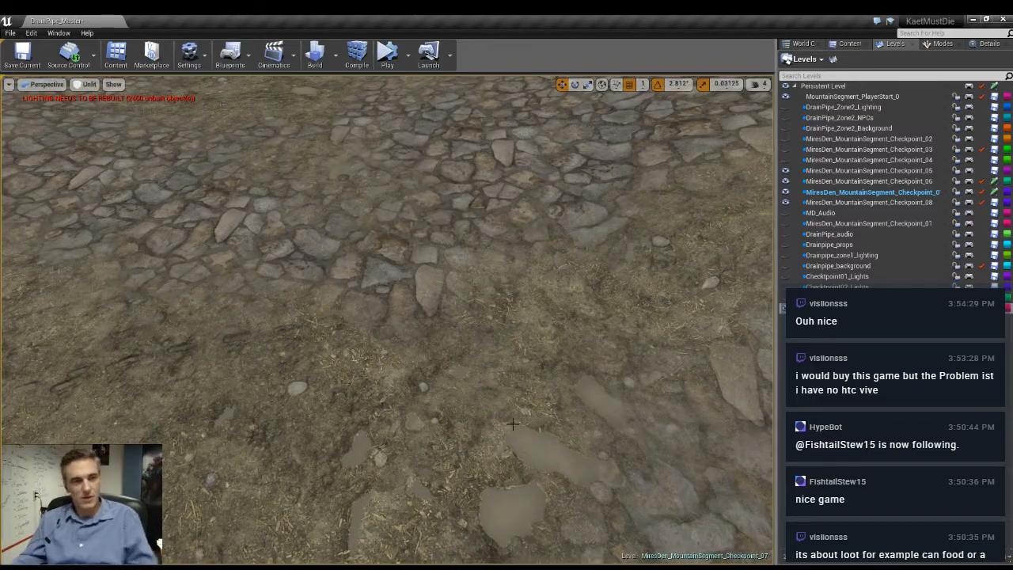
- Delete the dark skull and metal barrier of the old barricade near the dark rocks
{"action": "mouse_move", "coordinate": [441, 407]}
{"action": "right_mouse_down"}
{"action": "mouse_move", "coordinate": [443, 332]}
{"action": "mouse_move", "coordinate": [441, 396]}
{"action": "right_mouse_up"}
{"action": "key", "text": "w"}
{"action": "right_click_drag", "start_coordinate": [422, 357], "coordinate": [459, 396]}
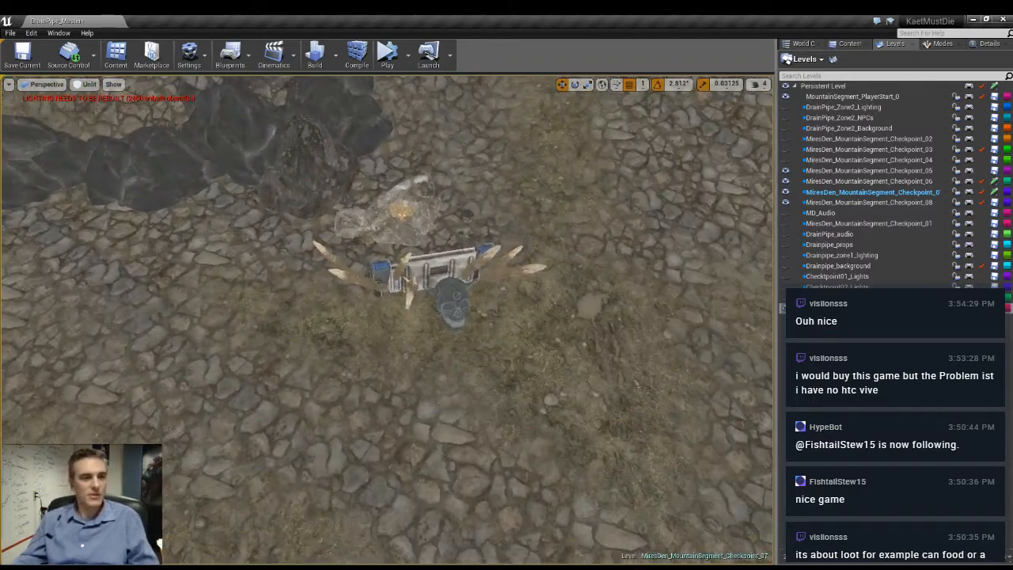
{"action": "left_click", "coordinate": [454, 302]}
{"action": "key", "text": "Delete"}
{"action": "left_click", "coordinate": [434, 270]}
{"action": "key", "text": "Delete"}
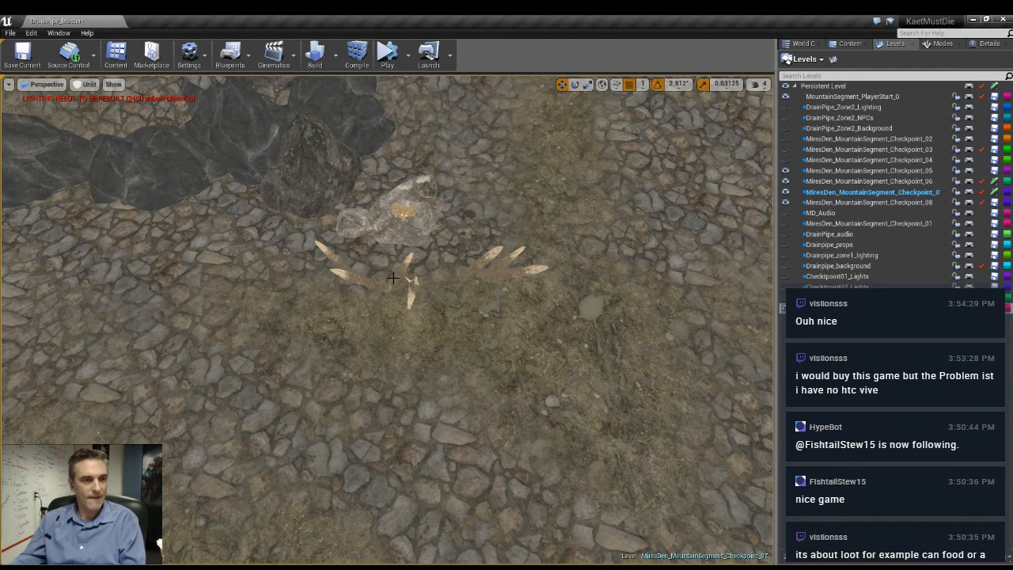
- Delete the spikes left over from the middle and left side of that old barricade
{"action": "left_click", "coordinate": [398, 275]}
{"action": "key", "text": "Delete"}
{"action": "left_click", "coordinate": [366, 280]}
{"action": "key", "text": "Delete"}
{"action": "left_click", "coordinate": [338, 261]}
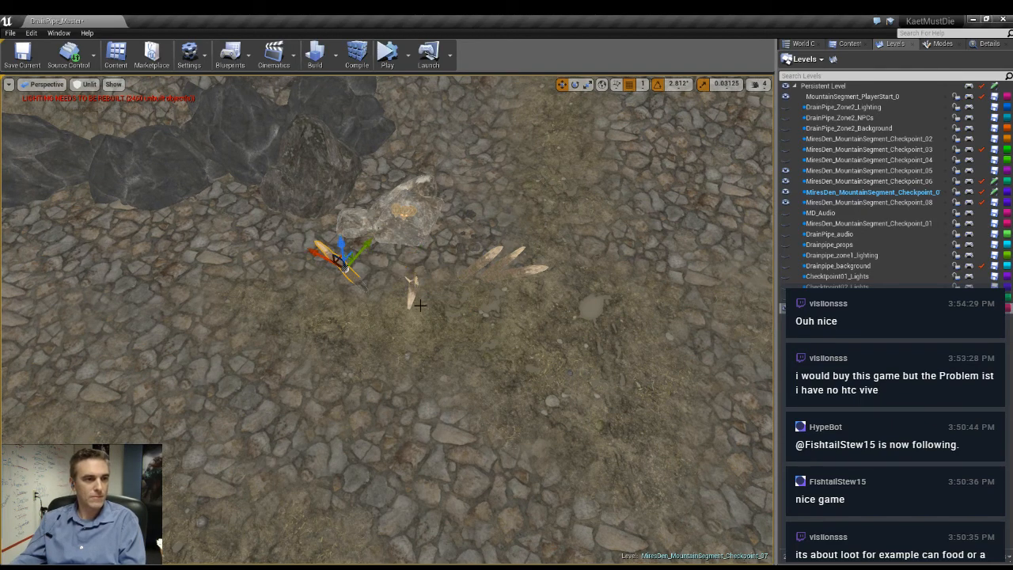
{"action": "key", "text": "Delete"}
{"action": "left_click", "coordinate": [410, 295]}
{"action": "key", "text": "Delete"}
- Delete the three remaining spikes on the right side and the pale rock behind the old barricade
{"action": "left_click", "coordinate": [479, 265]}
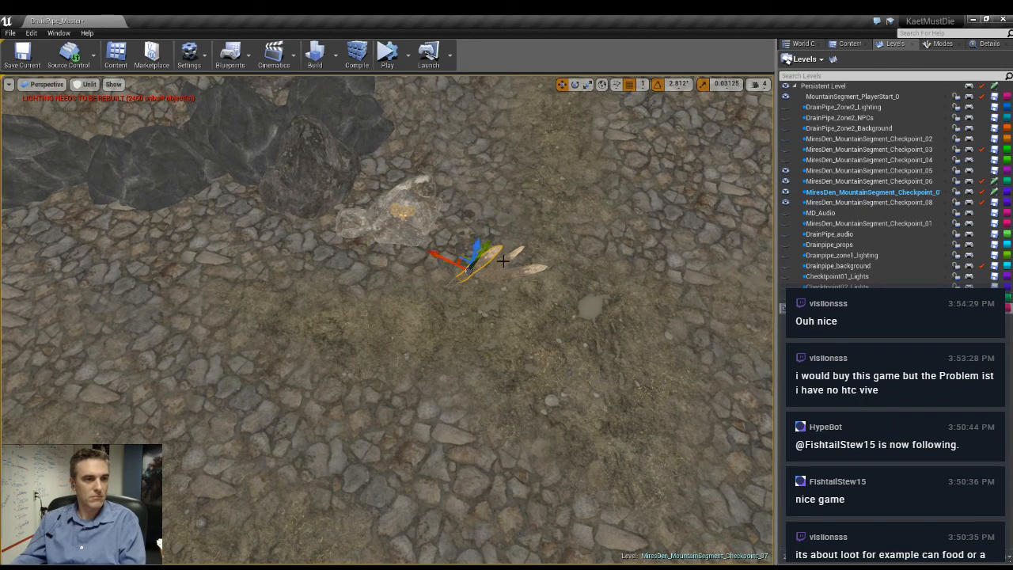
{"action": "key", "text": "Delete"}
{"action": "left_click", "coordinate": [504, 262]}
{"action": "key", "text": "Delete"}
{"action": "left_click", "coordinate": [513, 272]}
{"action": "key", "text": "Delete"}
{"action": "left_click", "coordinate": [416, 213]}
{"action": "key", "text": "Delete"}
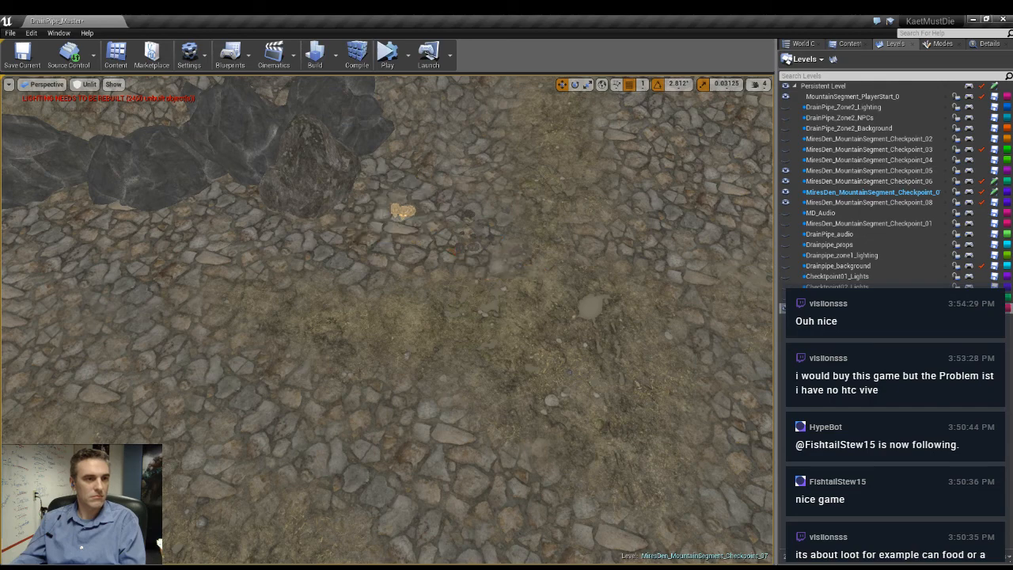
- Raise the large cracked boulder near the forest edge higher out of the ground and review the nearby rocks
{"action": "right_click_drag", "start_coordinate": [422, 263], "coordinate": [400, 216]}
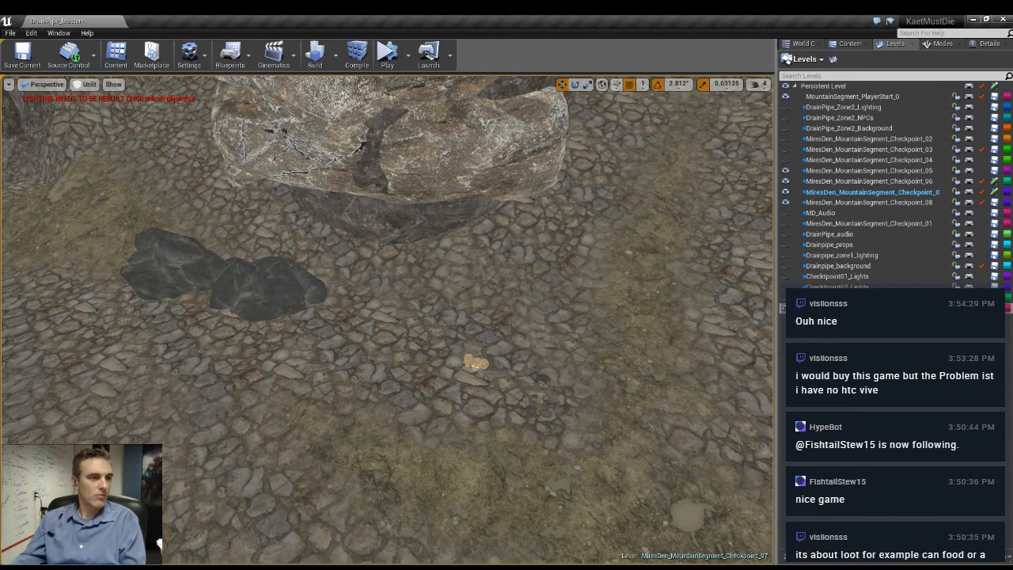
{"action": "right_click_drag", "start_coordinate": [431, 414], "coordinate": [484, 372]}
{"action": "key", "text": "w"}
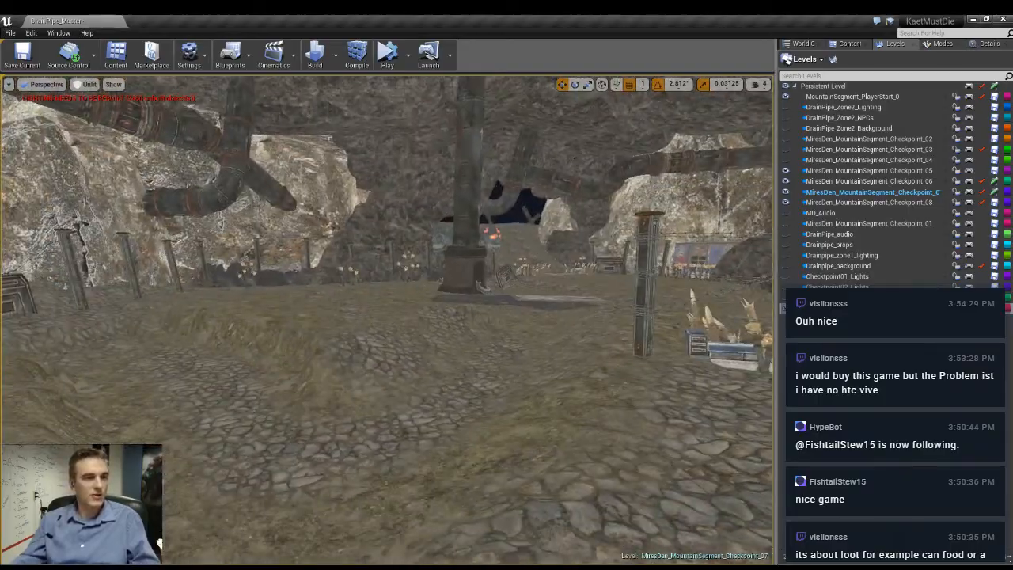
{"action": "right_click_drag", "start_coordinate": [388, 320], "coordinate": [229, 324]}
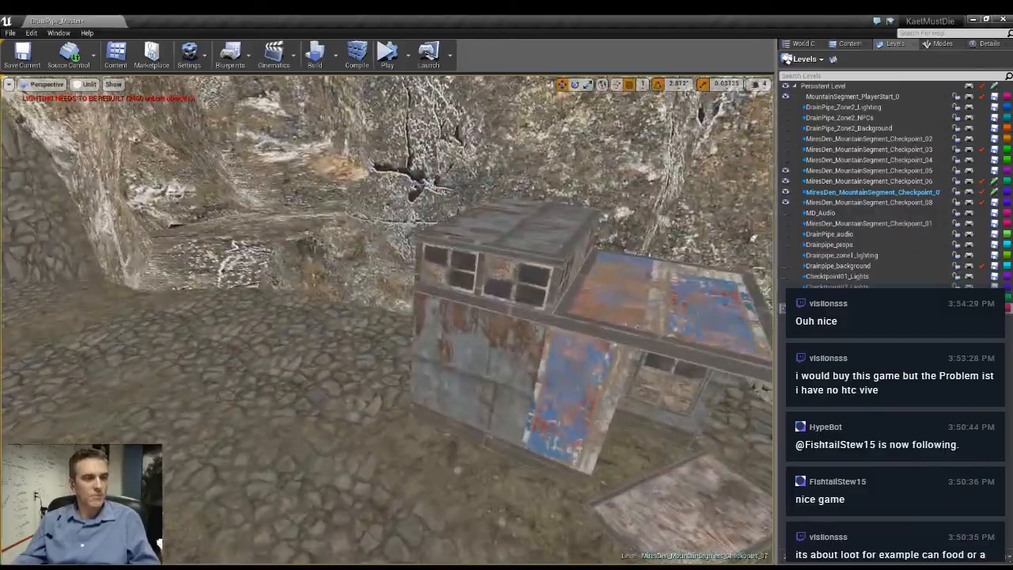
{"action": "right_click_drag", "start_coordinate": [388, 320], "coordinate": [531, 316]}
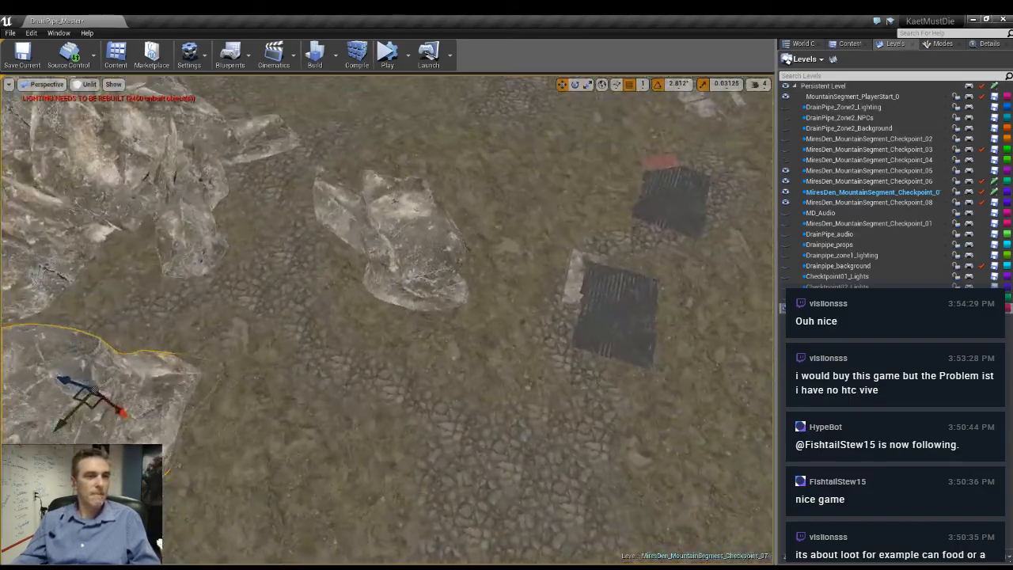
{"action": "right_click_drag", "start_coordinate": [388, 320], "coordinate": [459, 316]}
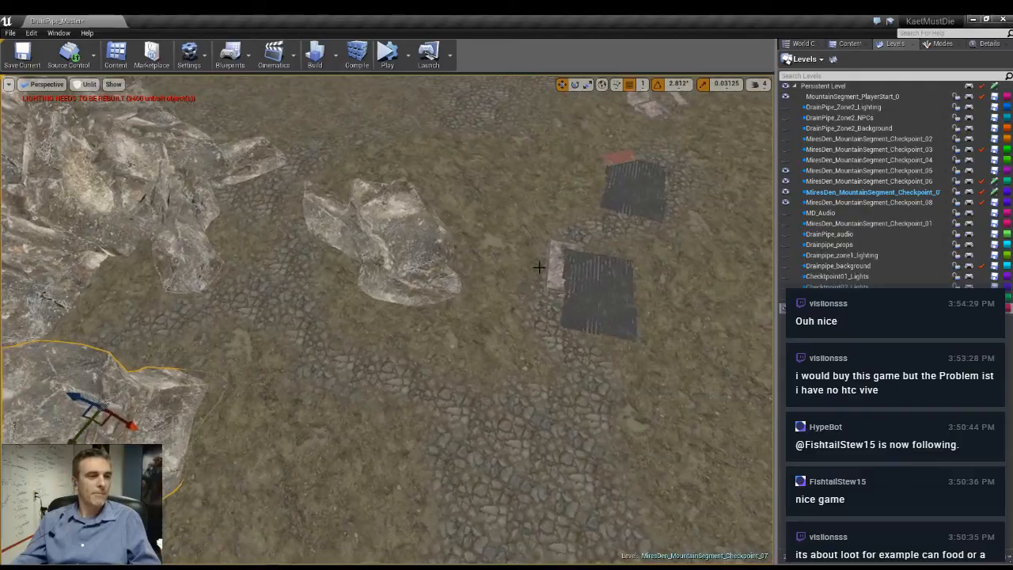
{"action": "left_click", "coordinate": [374, 256]}
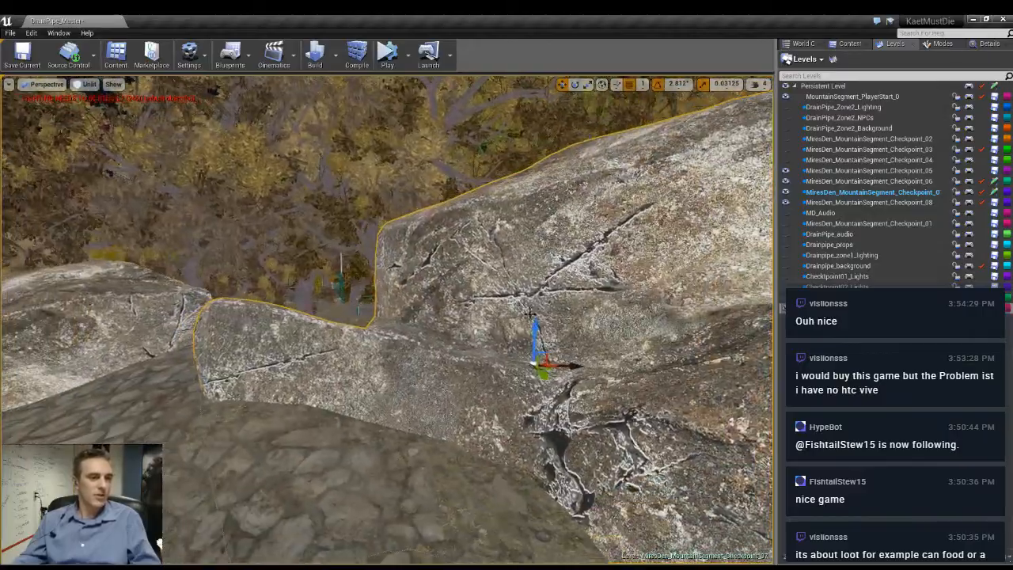
{"action": "left_click_drag", "start_coordinate": [529, 315], "coordinate": [533, 294]}
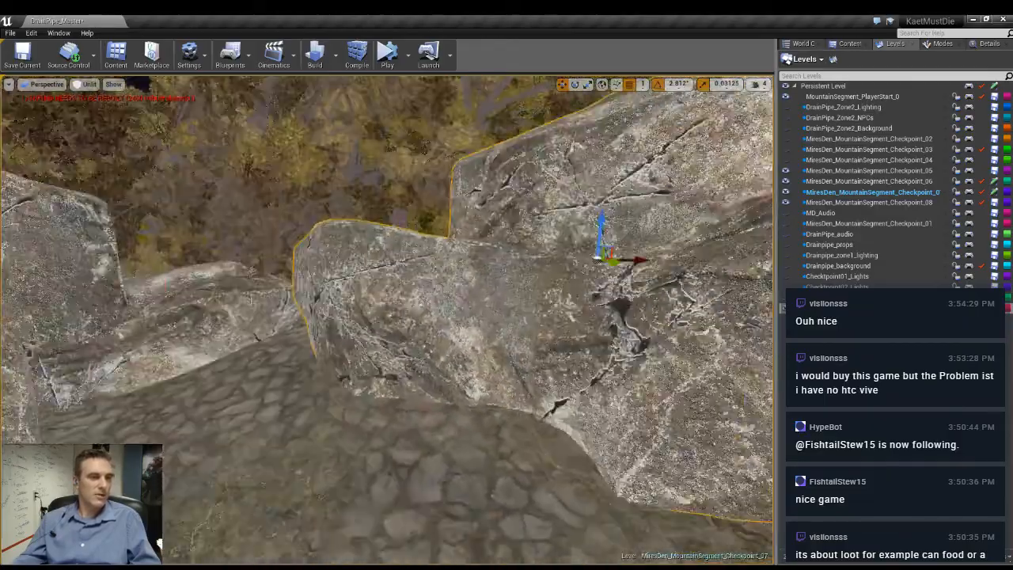
{"action": "right_click_drag", "start_coordinate": [533, 294], "coordinate": [625, 320]}
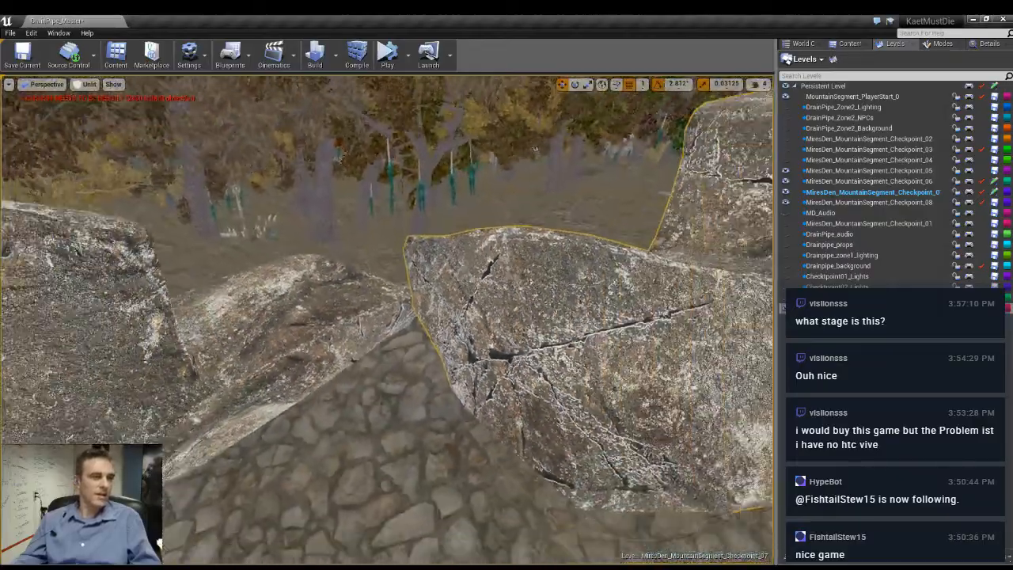
{"action": "right_click_drag", "start_coordinate": [483, 301], "coordinate": [625, 321]}
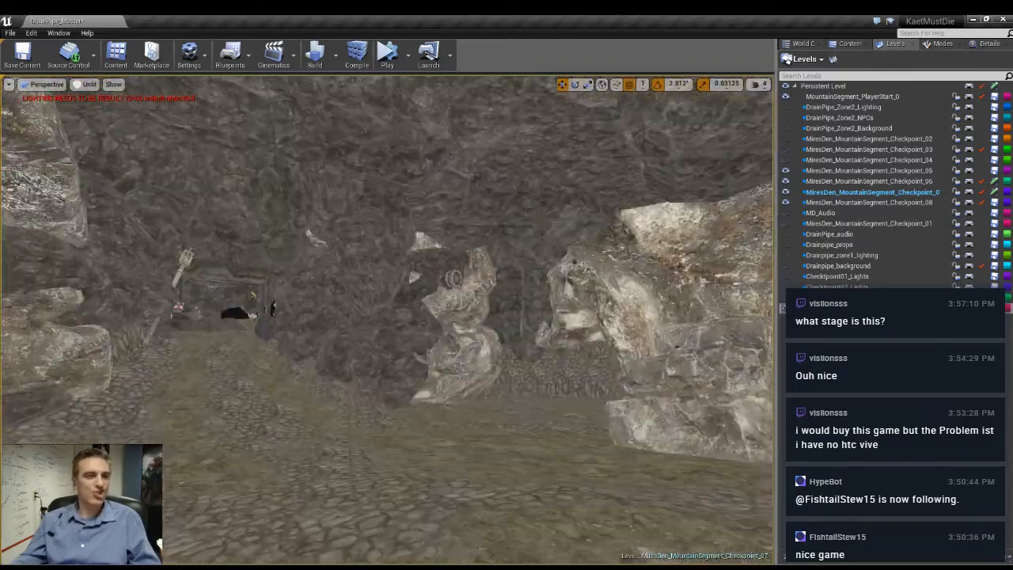
- Toggle the visibility of the Checkpoint_06 and Checkpoint_07 levels off and on to check which objects belong to each
{"action": "left_click", "coordinate": [786, 183]}
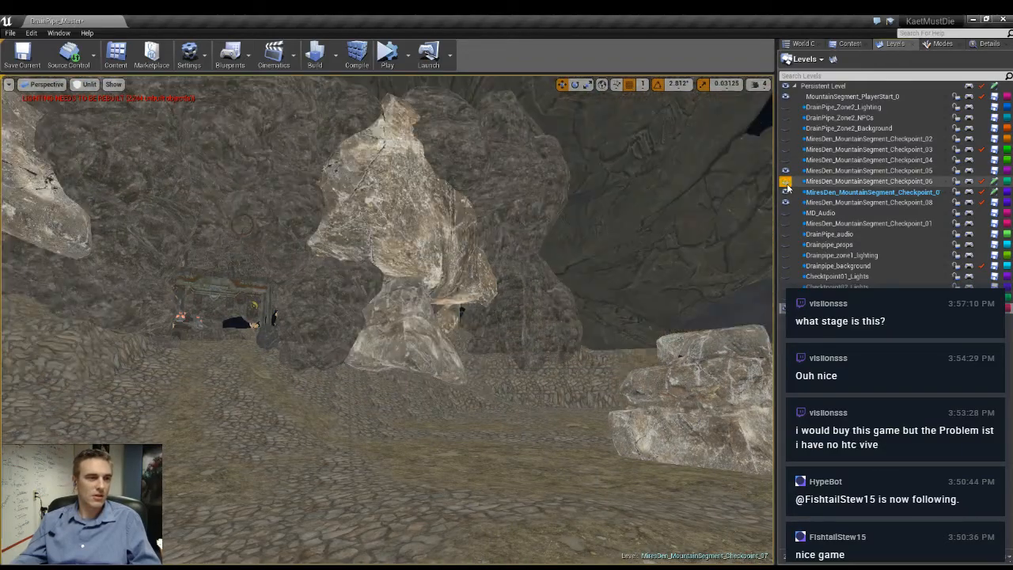
{"action": "right_click_drag", "start_coordinate": [633, 238], "coordinate": [760, 245]}
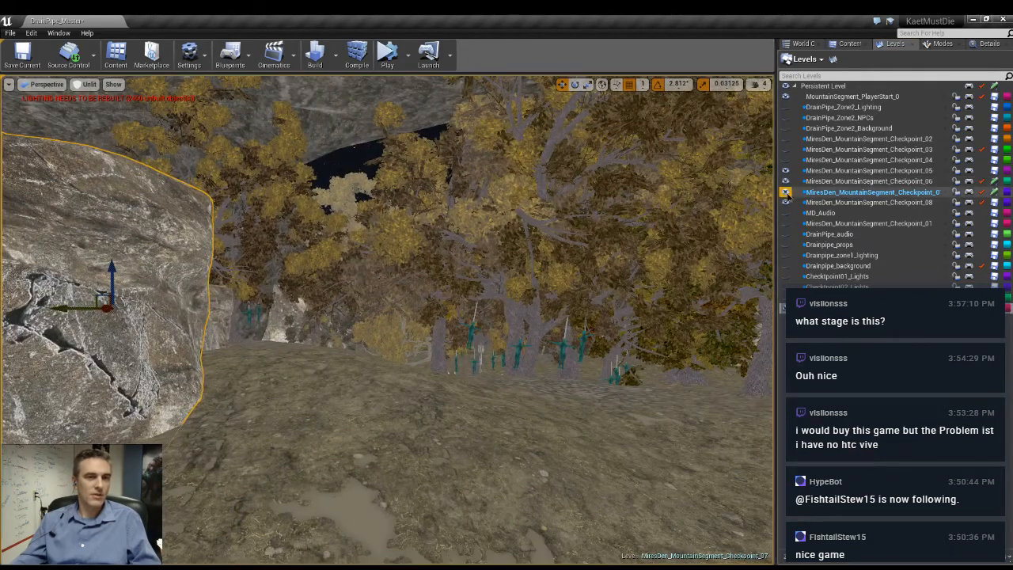
{"action": "left_click", "coordinate": [787, 192]}
{"action": "left_click", "coordinate": [787, 194]}
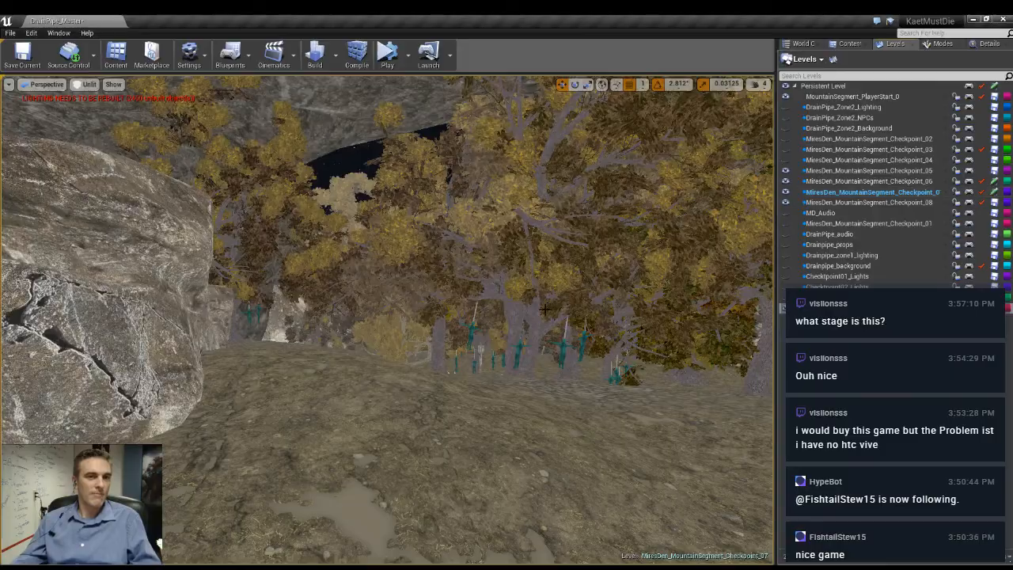
{"action": "right_click_drag", "start_coordinate": [634, 238], "coordinate": [537, 318]}
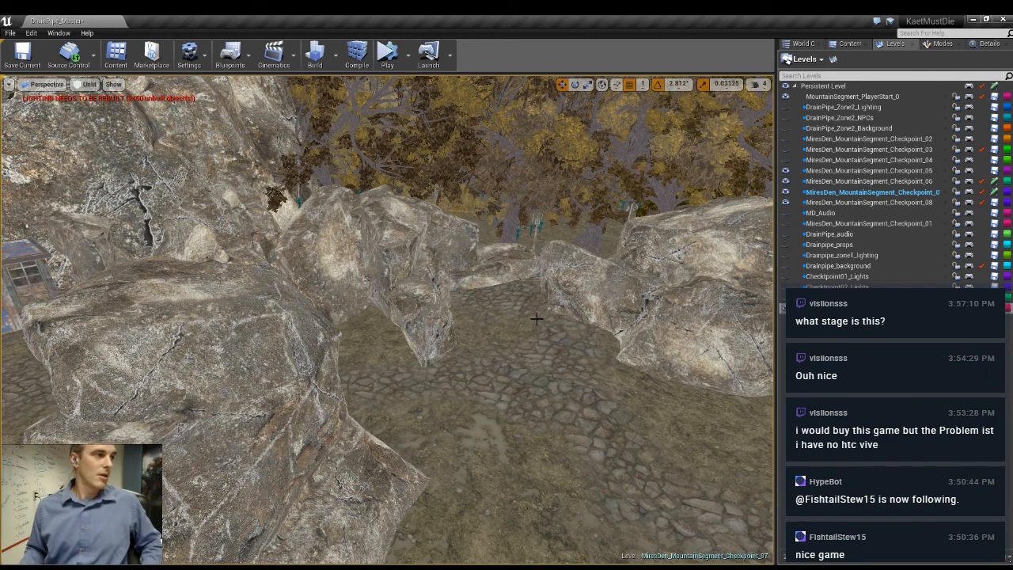
- Reselect the large boulder beside the cobbled path, raise it slightly, and check the gap next to it
{"action": "right_click_drag", "start_coordinate": [464, 357], "coordinate": [406, 263]}
{"action": "left_click", "coordinate": [406, 263]}
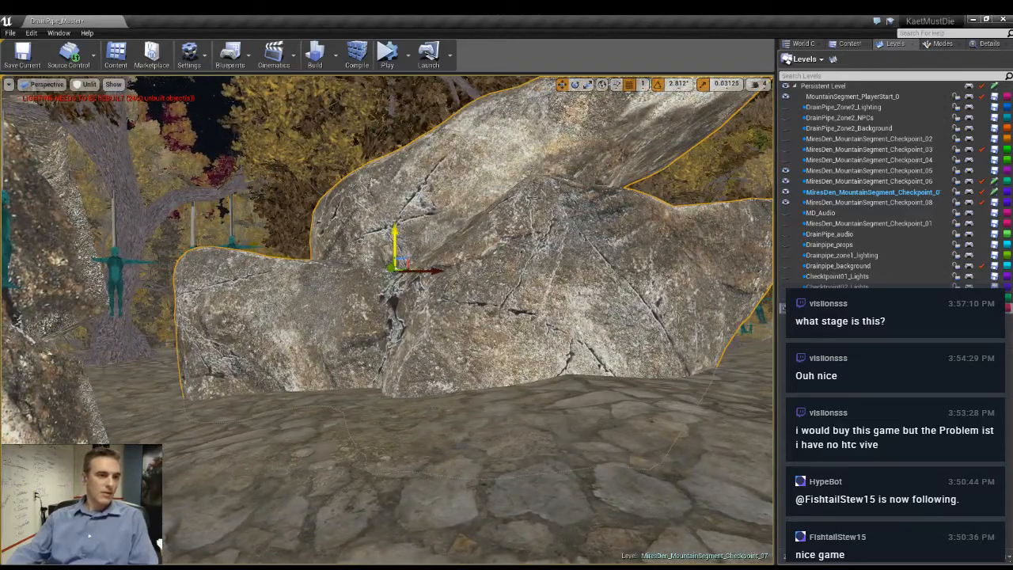
{"action": "left_click_drag", "start_coordinate": [395, 238], "coordinate": [400, 215]}
{"action": "right_click_drag", "start_coordinate": [399, 222], "coordinate": [522, 224]}
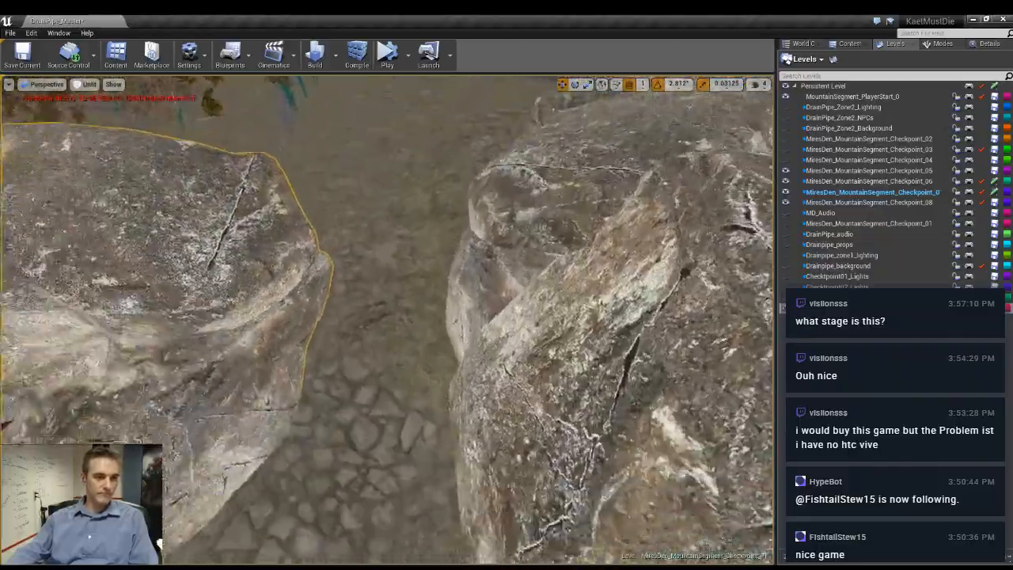
- Raise the large boulder beside the cobbled path further out of the ground
{"action": "right_click_drag", "start_coordinate": [388, 301], "coordinate": [388, 364]}
{"action": "key", "text": "w"}
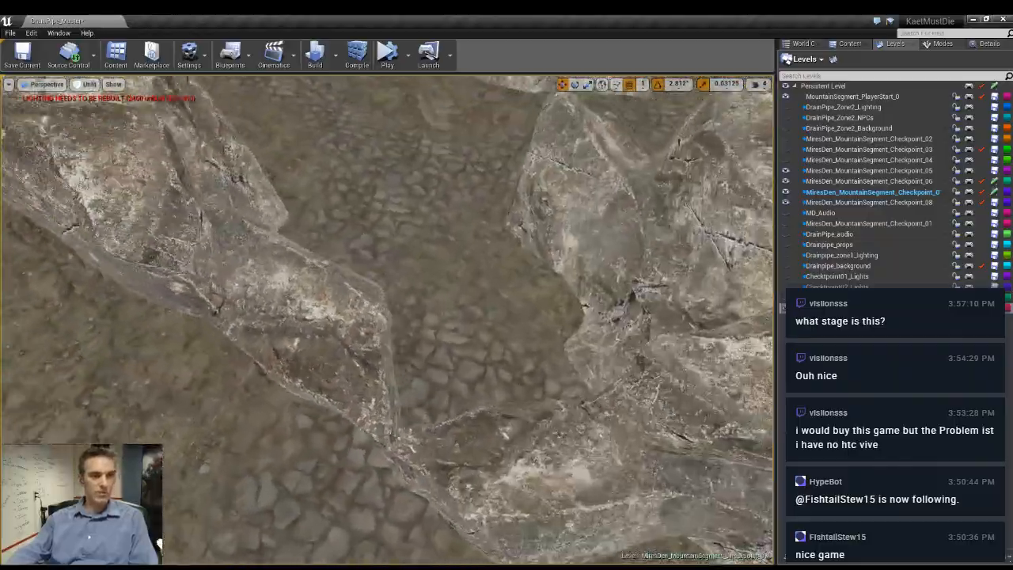
{"action": "right_click_drag", "start_coordinate": [388, 364], "coordinate": [388, 301]}
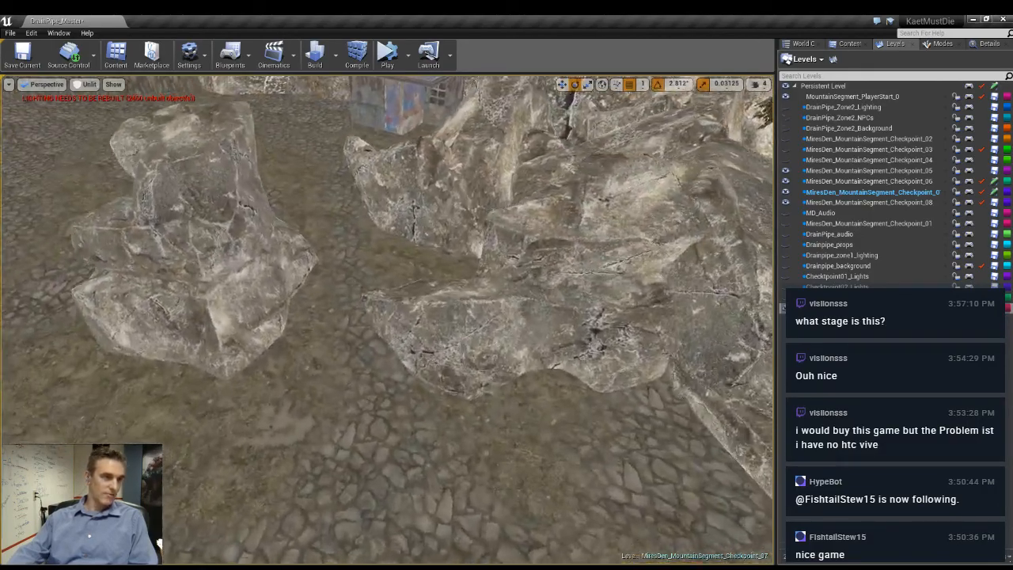
{"action": "key", "text": "w"}
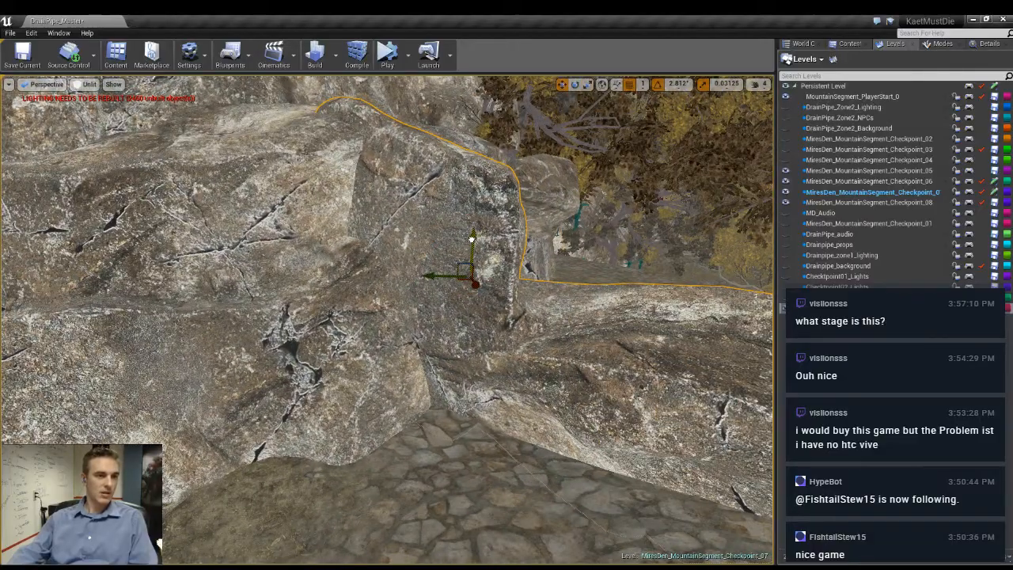
{"action": "left_click_drag", "start_coordinate": [477, 198], "coordinate": [476, 214]}
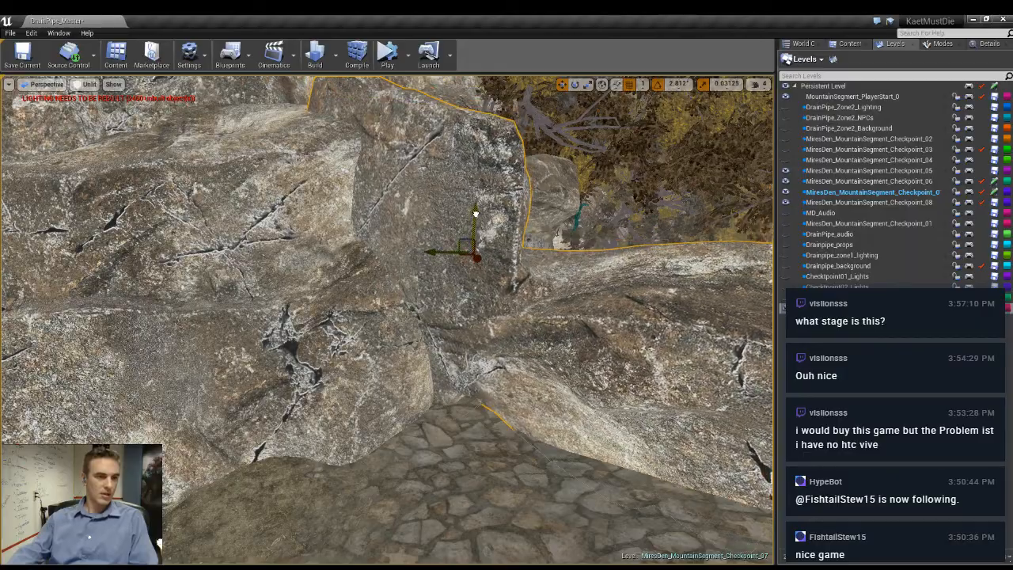
{"action": "right_click_drag", "start_coordinate": [476, 214], "coordinate": [640, 252]}
- Select the long pointed rock in the clearing and shift it slightly among the neighbouring boulders
{"action": "left_click", "coordinate": [401, 369]}
{"action": "right_click_drag", "start_coordinate": [401, 369], "coordinate": [744, 435]}
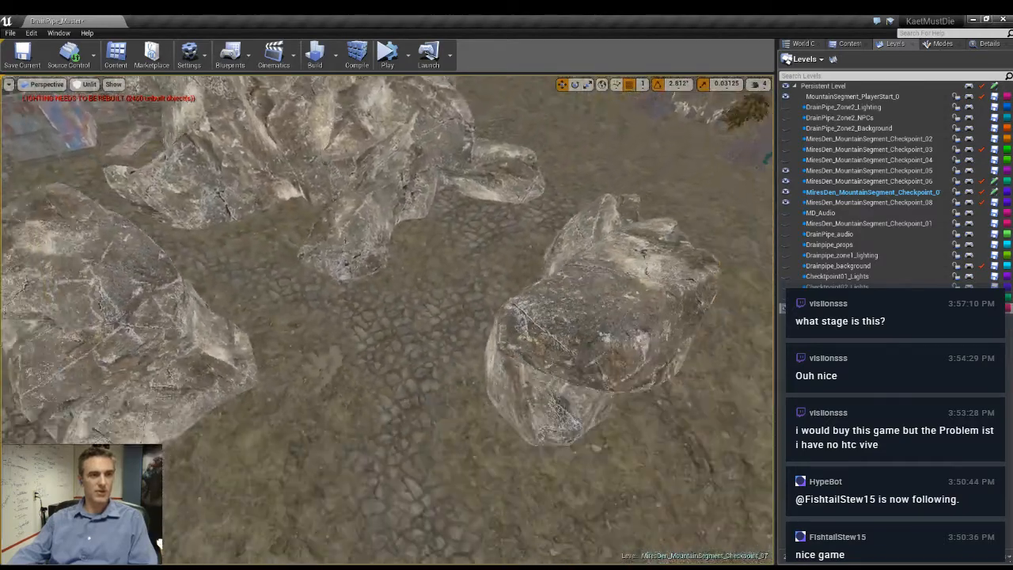
{"action": "mouse_move", "coordinate": [492, 261]}
{"action": "right_mouse_down"}
{"action": "mouse_move", "coordinate": [500, 271]}
{"action": "mouse_move", "coordinate": [492, 261]}
{"action": "right_mouse_up"}
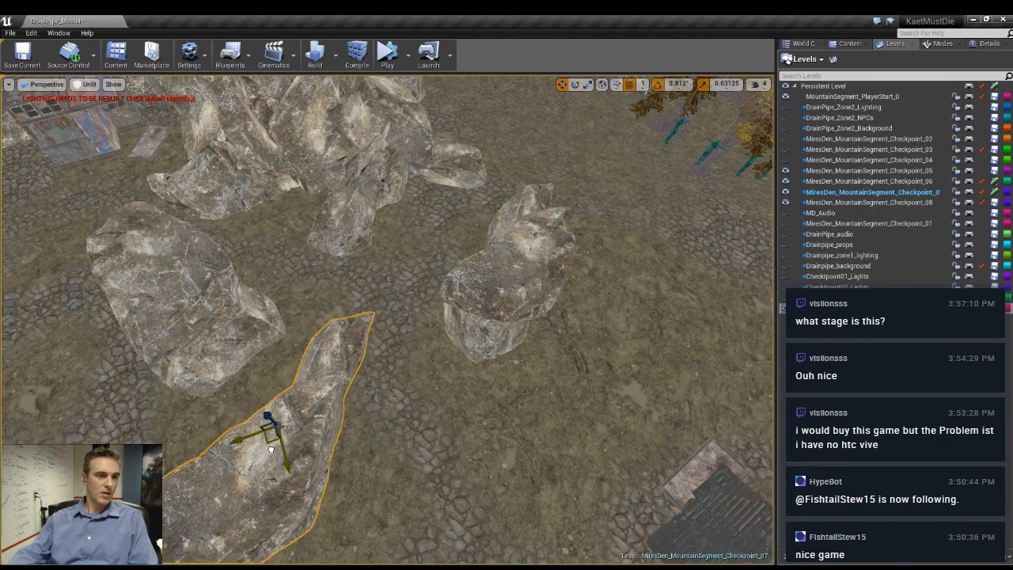
{"action": "left_click_drag", "start_coordinate": [270, 449], "coordinate": [273, 428]}
{"action": "right_click_drag", "start_coordinate": [456, 407], "coordinate": [649, 391]}
{"action": "key", "text": "e"}
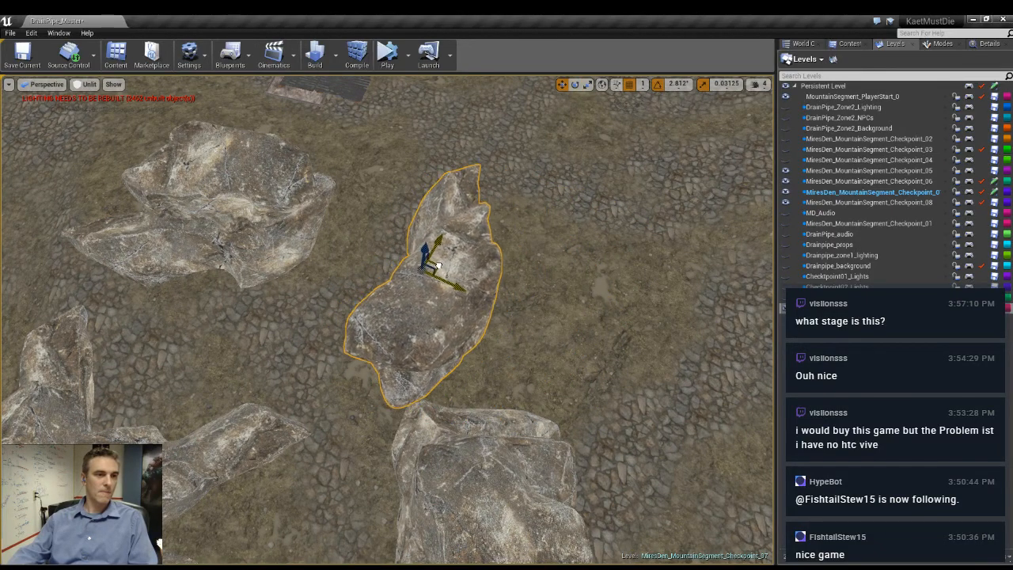
- Nudge the two-part boulder between the cobbled paths sideways and adjust its height against the ground
{"action": "left_click_drag", "start_coordinate": [438, 265], "coordinate": [447, 262]}
{"action": "right_click_drag", "start_coordinate": [440, 307], "coordinate": [519, 209]}
{"action": "left_click_drag", "start_coordinate": [283, 137], "coordinate": [281, 148]}
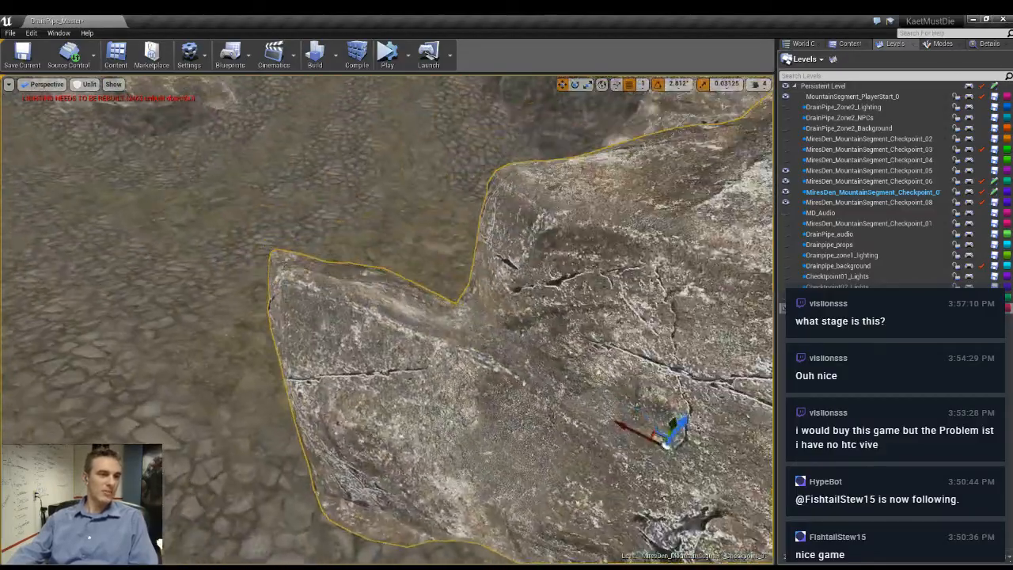
- Duplicate the long pointed rock, placing the copy beside the rock cluster and raising it slightly
{"action": "right_click_drag", "start_coordinate": [388, 301], "coordinate": [506, 333]}
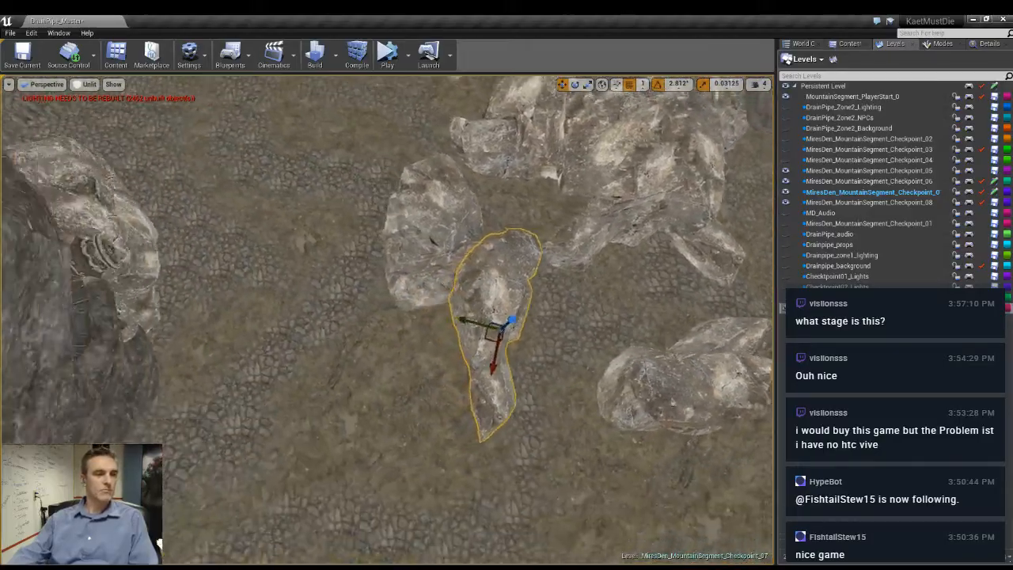
{"action": "right_click_drag", "start_coordinate": [529, 293], "coordinate": [513, 307]}
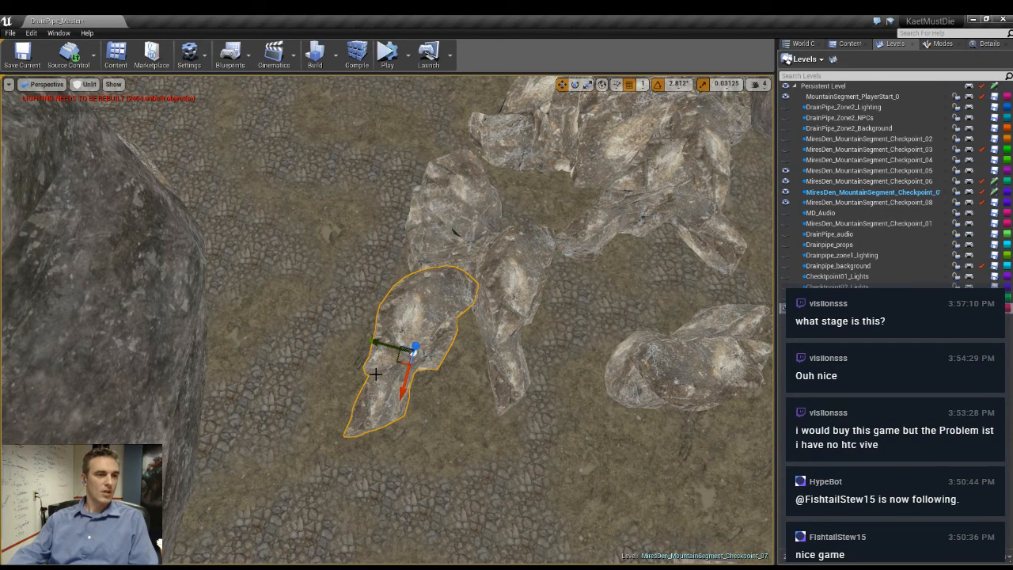
{"action": "right_click_drag", "start_coordinate": [366, 308], "coordinate": [294, 301]}
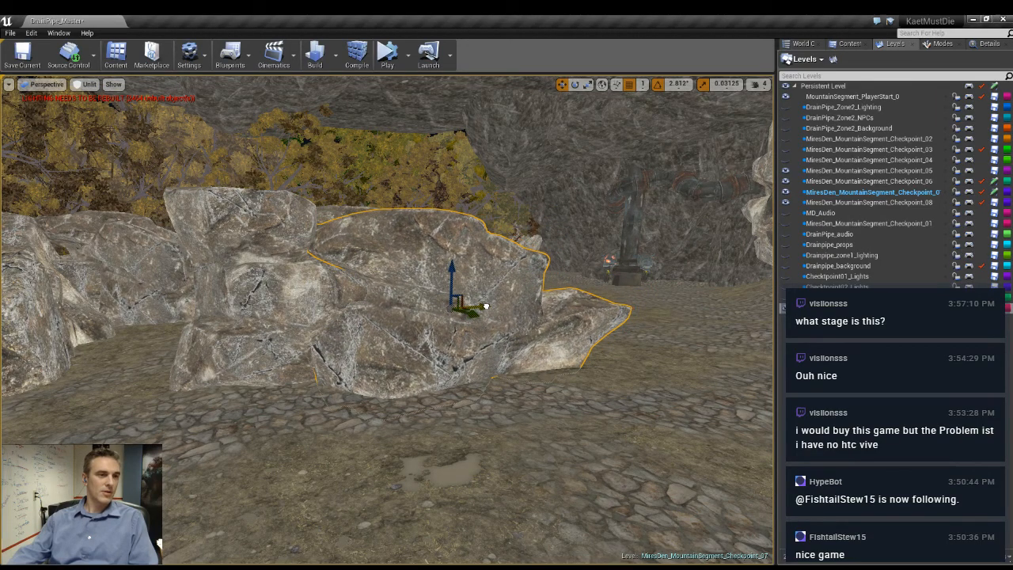
{"action": "right_click_drag", "start_coordinate": [486, 306], "coordinate": [320, 299]}
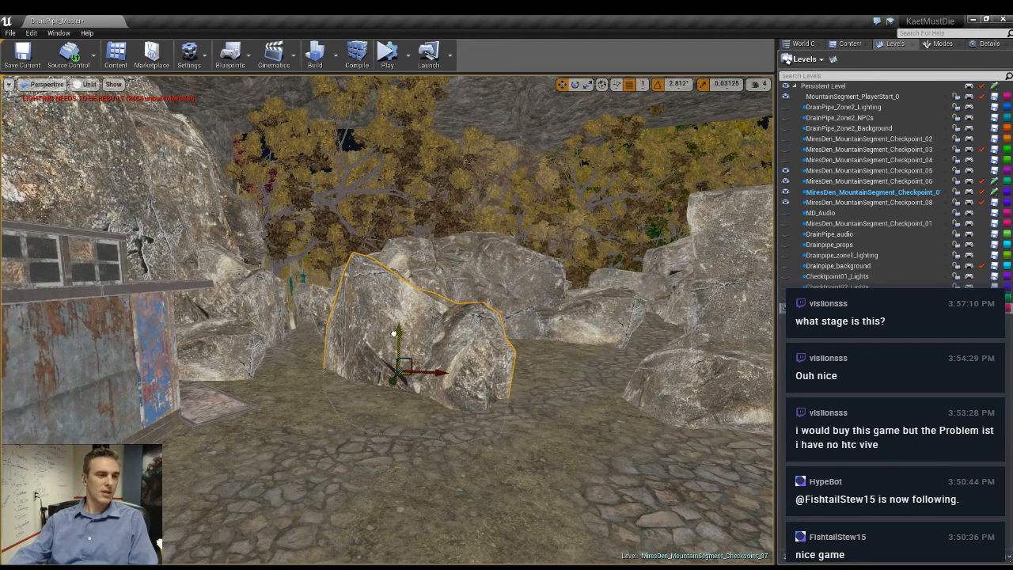
{"action": "right_click_drag", "start_coordinate": [393, 334], "coordinate": [405, 312]}
{"action": "right_click_drag", "start_coordinate": [433, 365], "coordinate": [344, 377]}
{"action": "left_click", "coordinate": [344, 377]}
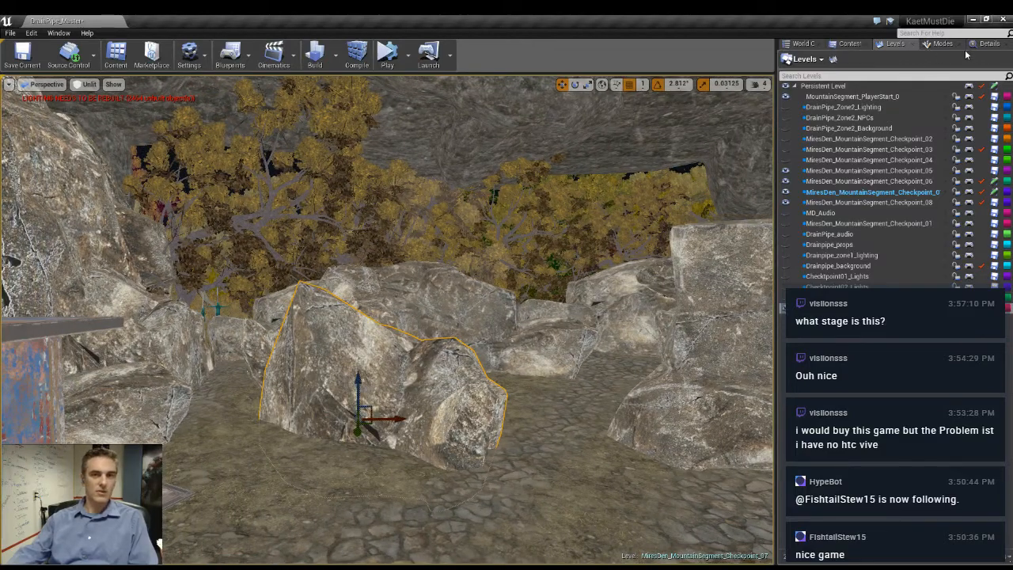
- Set the copied rock's scale uniformly to 6.0 on all axes
{"action": "left_click", "coordinate": [990, 44]}
{"action": "left_click", "coordinate": [885, 206]}
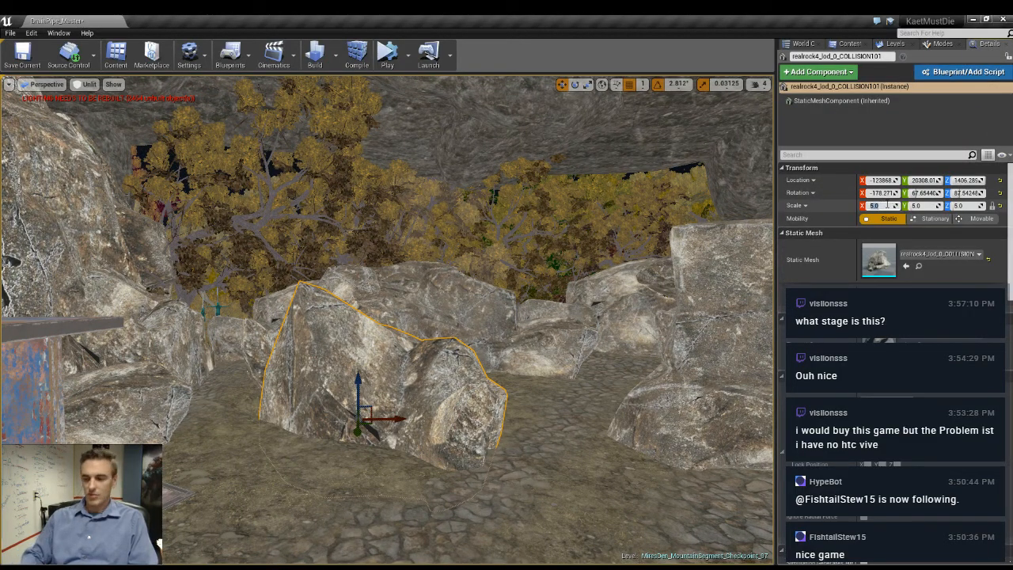
{"action": "type", "text": "0"}
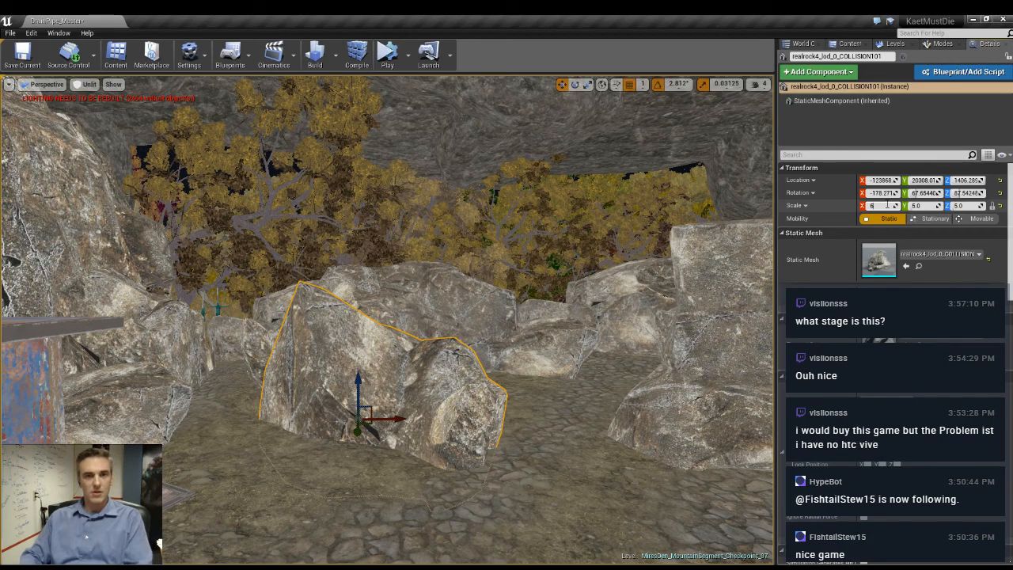
{"action": "key", "text": "Return"}
- Reposition the enlarged rock on the ground plane so it sits against the neighbouring rock cluster
{"action": "right_click_drag", "start_coordinate": [622, 376], "coordinate": [614, 459]}
{"action": "right_click_drag", "start_coordinate": [388, 364], "coordinate": [430, 369]}
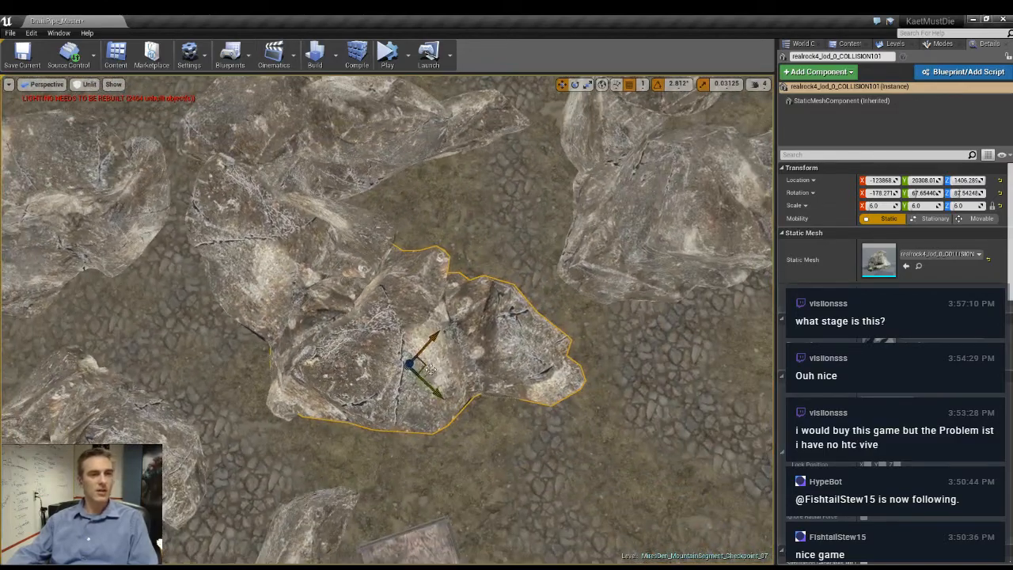
{"action": "mouse_move", "coordinate": [428, 365]}
{"action": "left_mouse_down"}
{"action": "mouse_move", "coordinate": [416, 386]}
{"action": "mouse_move", "coordinate": [445, 408]}
{"action": "mouse_move", "coordinate": [440, 378]}
{"action": "left_mouse_up"}
{"action": "right_click_drag", "start_coordinate": [426, 394], "coordinate": [433, 358]}
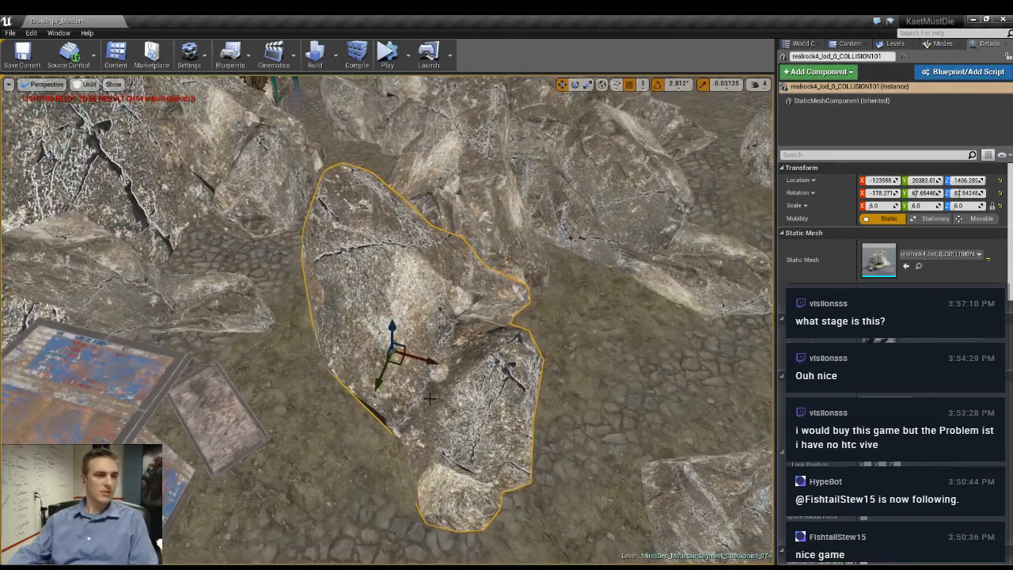
{"action": "left_click_drag", "start_coordinate": [404, 366], "coordinate": [433, 369]}
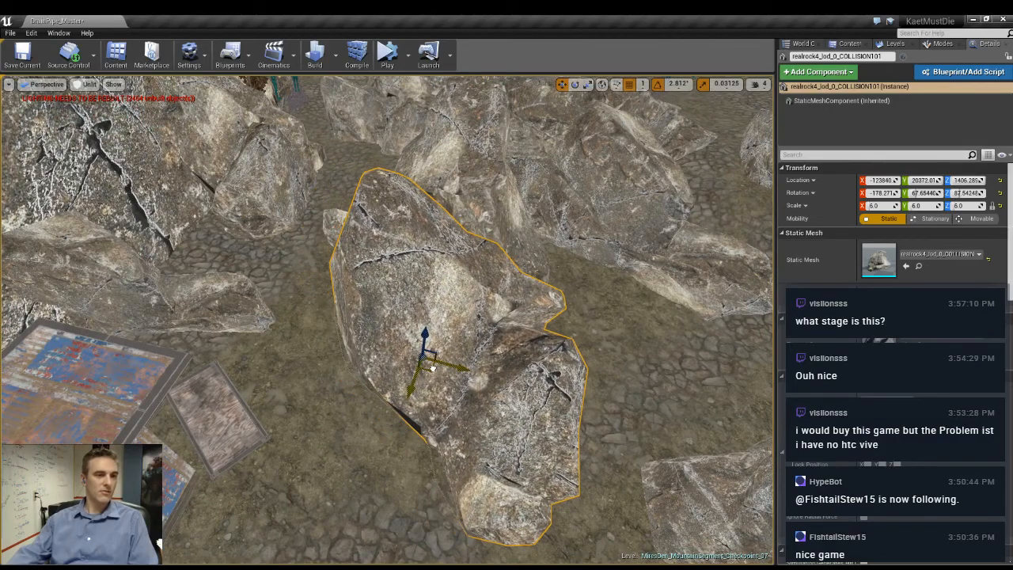
- Rotate the enlarged rock slightly around its vertical axis and check the passage beside it
{"action": "left_click_drag", "start_coordinate": [425, 407], "coordinate": [480, 382]}
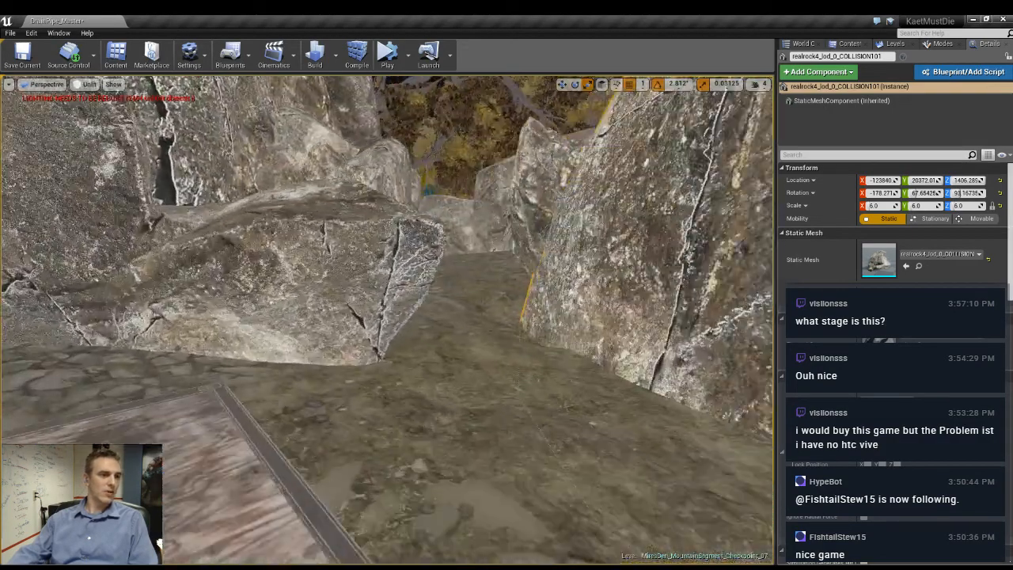
{"action": "right_click_drag", "start_coordinate": [481, 381], "coordinate": [523, 341]}
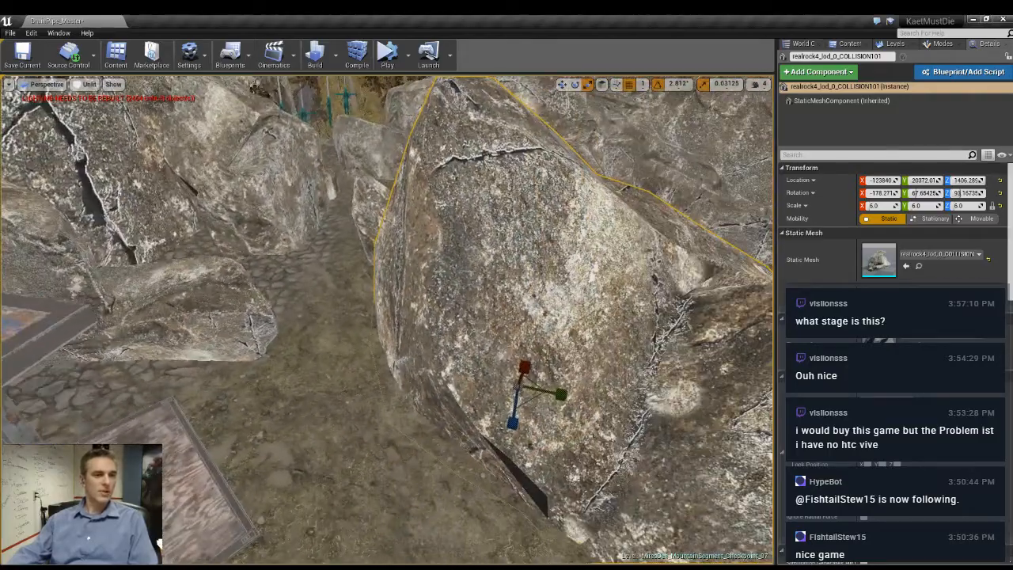
{"action": "right_click_drag", "start_coordinate": [480, 382], "coordinate": [564, 396]}
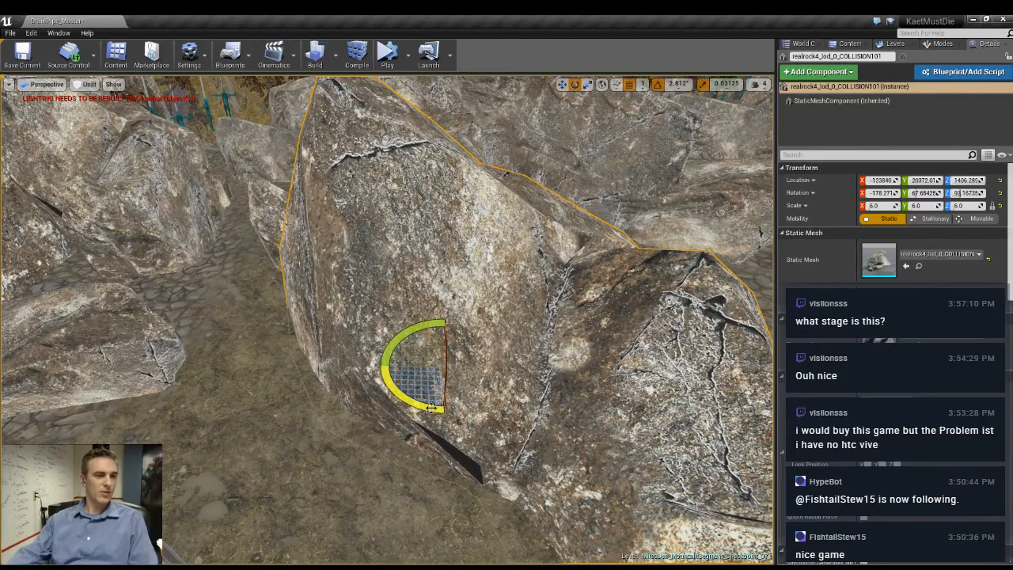
{"action": "left_click_drag", "start_coordinate": [432, 407], "coordinate": [500, 376]}
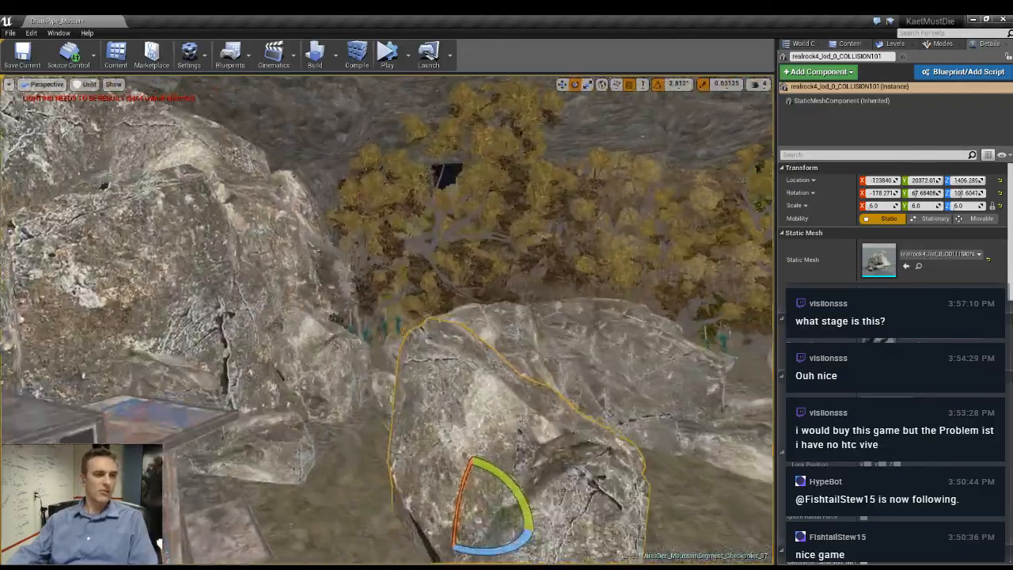
{"action": "right_click_drag", "start_coordinate": [500, 376], "coordinate": [611, 414]}
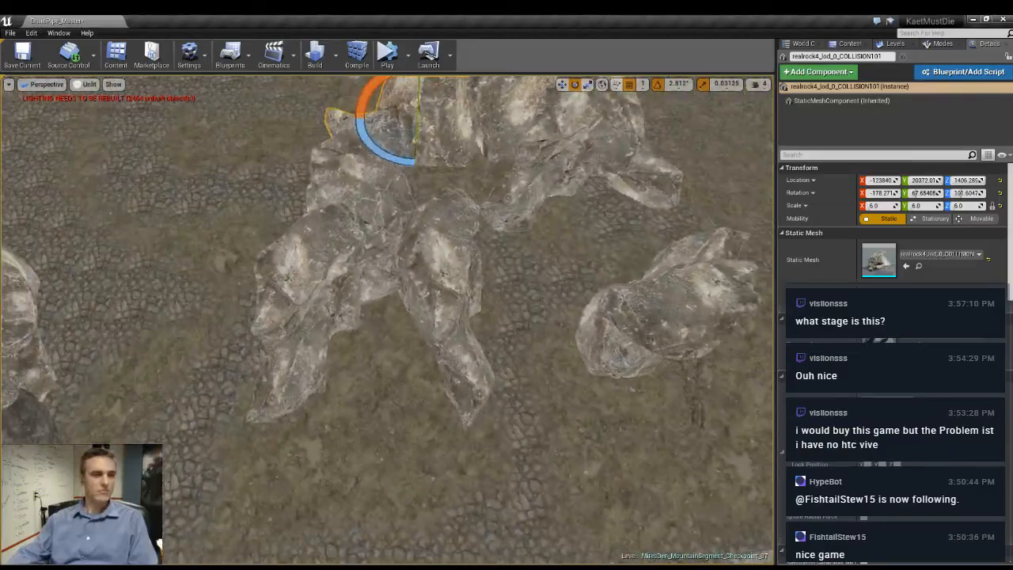
- Add the surrounding clustered rocks along the path to the selection until eleven objects are selected
{"action": "right_click_drag", "start_coordinate": [388, 320], "coordinate": [451, 246]}
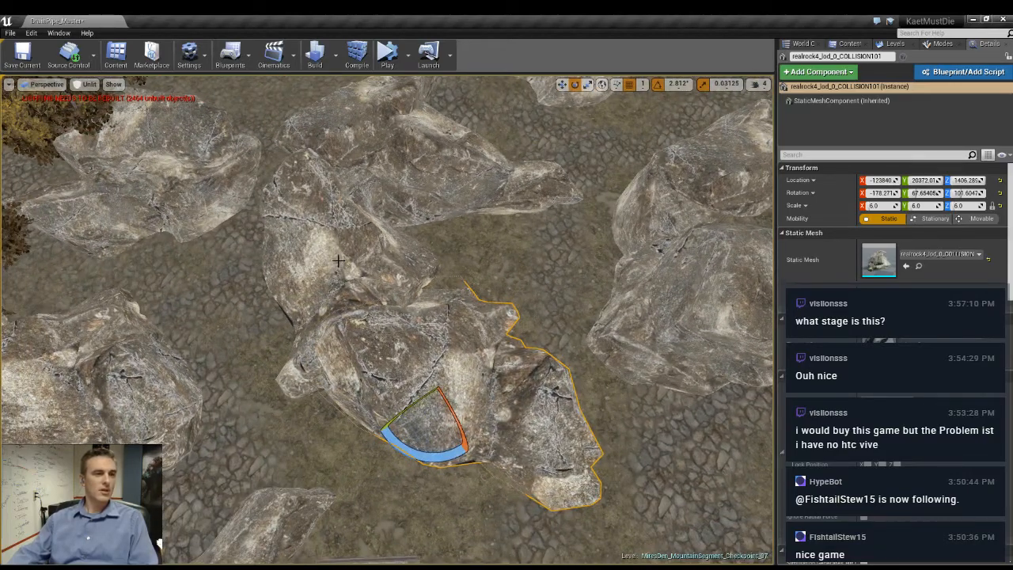
{"action": "left_click", "coordinate": [338, 260], "text": "ctrl"}
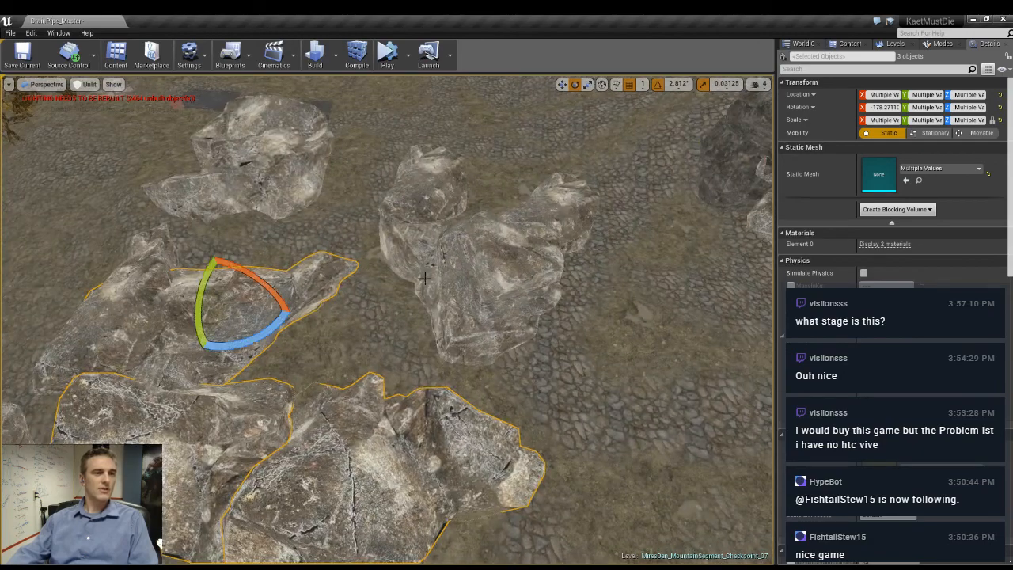
{"action": "left_click", "coordinate": [492, 280], "text": "ctrl"}
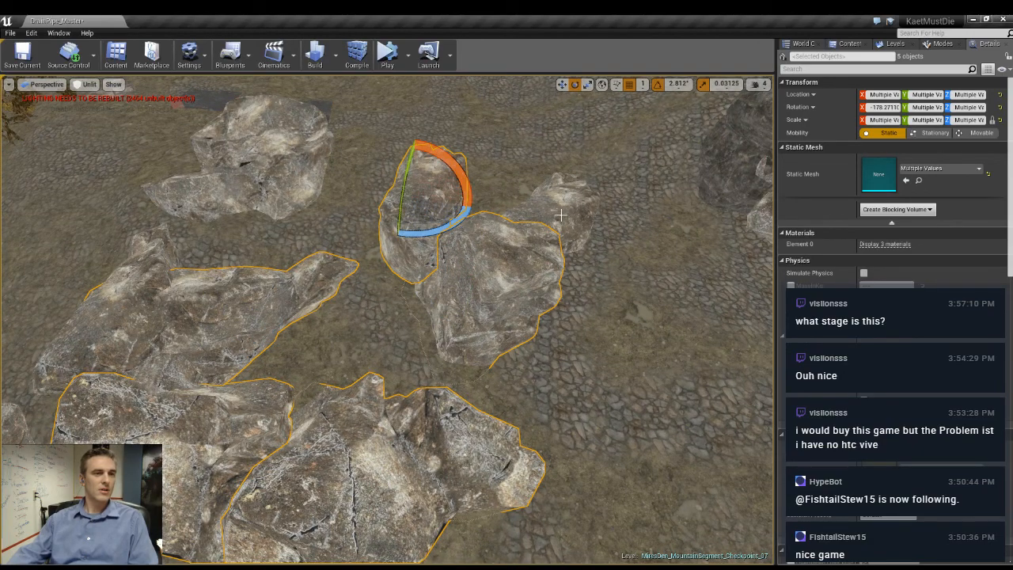
{"action": "left_click", "coordinate": [262, 172], "text": "ctrl"}
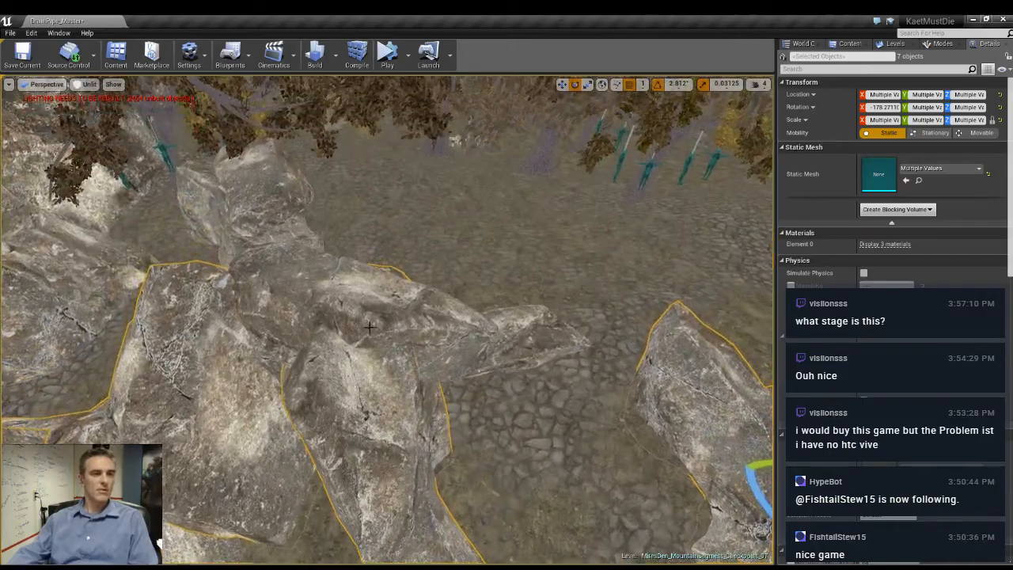
{"action": "left_click", "coordinate": [369, 327], "text": "ctrl"}
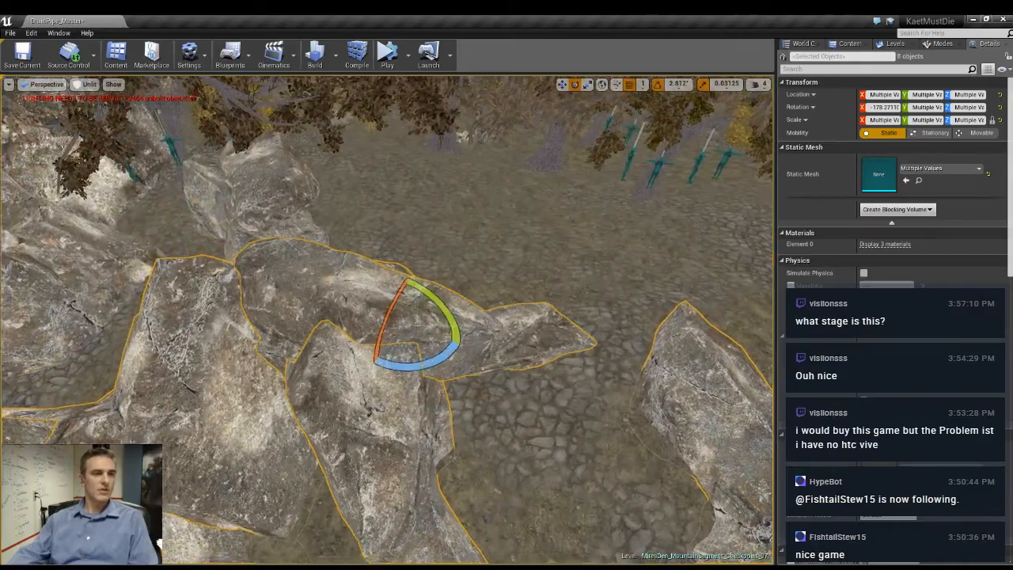
{"action": "right_click_drag", "start_coordinate": [369, 327], "coordinate": [370, 380]}
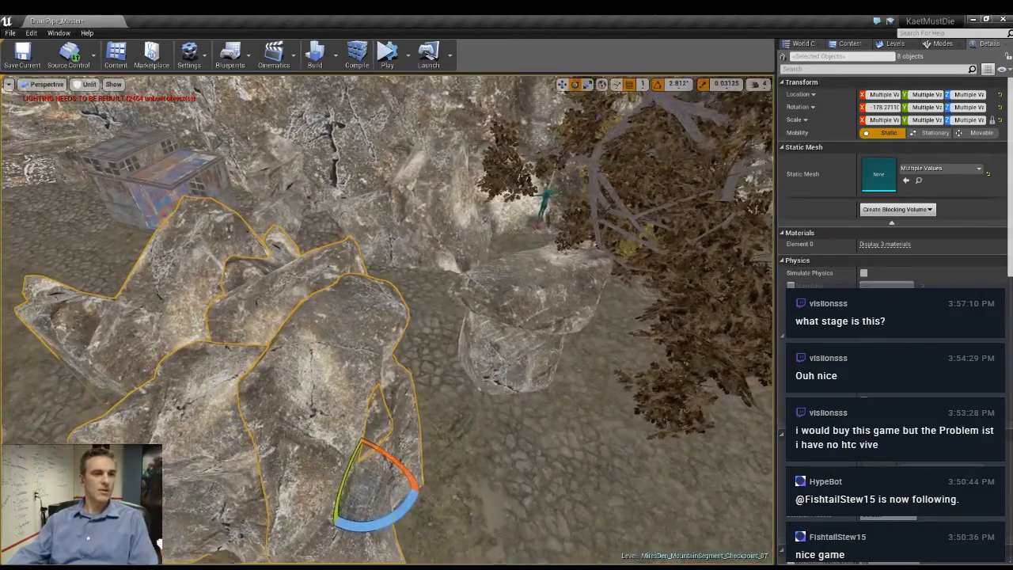
{"action": "left_click", "coordinate": [551, 297], "text": "ctrl"}
{"action": "left_click", "coordinate": [436, 217], "text": "ctrl"}
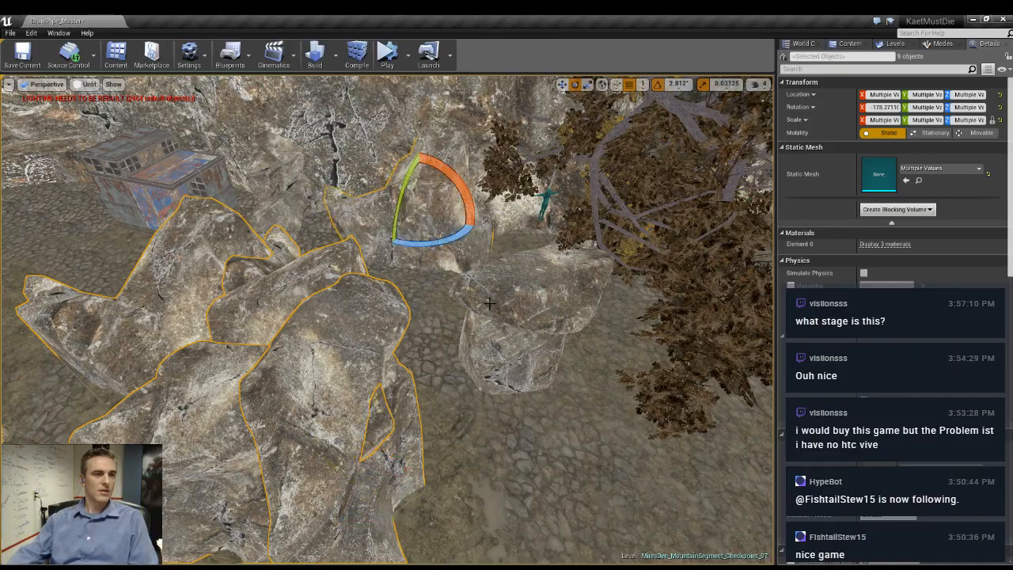
{"action": "left_click", "coordinate": [545, 368], "text": "ctrl"}
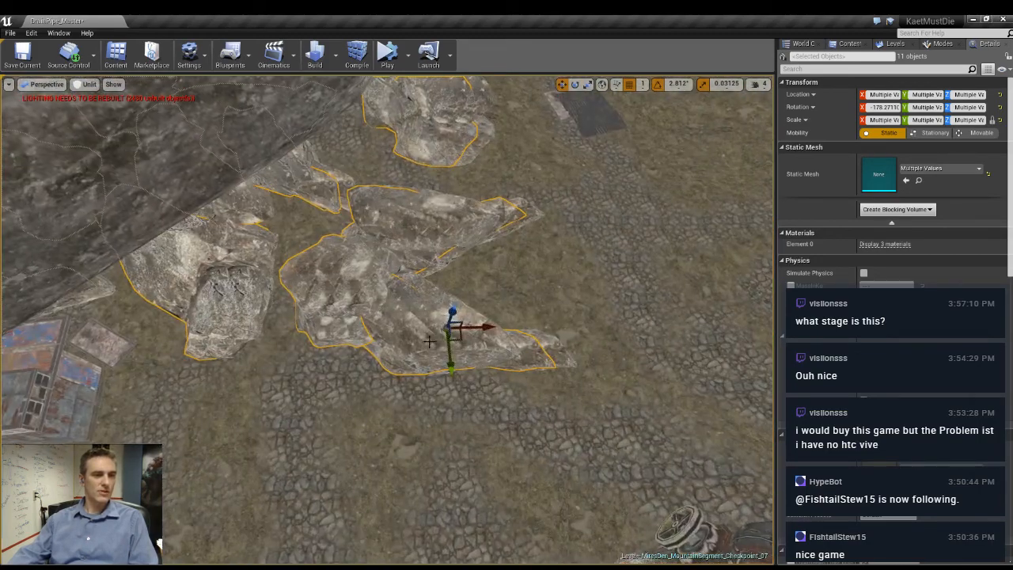
- Duplicate the eleven selected rocks and place the copies as a new cluster near the skull-decorated pipe
{"action": "left_click_drag", "start_coordinate": [452, 331], "coordinate": [674, 208]}
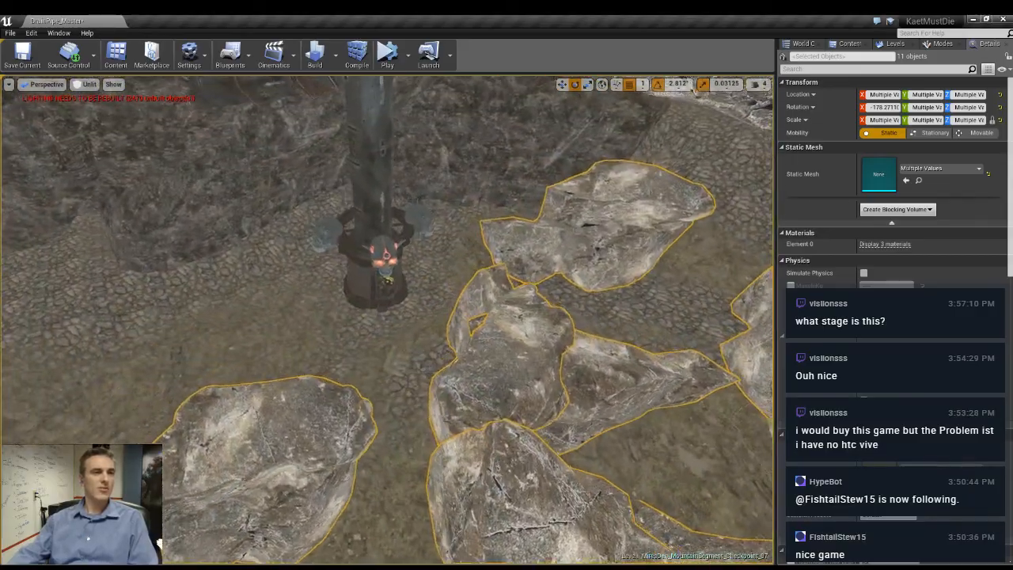
{"action": "right_click_drag", "start_coordinate": [388, 320], "coordinate": [451, 364]}
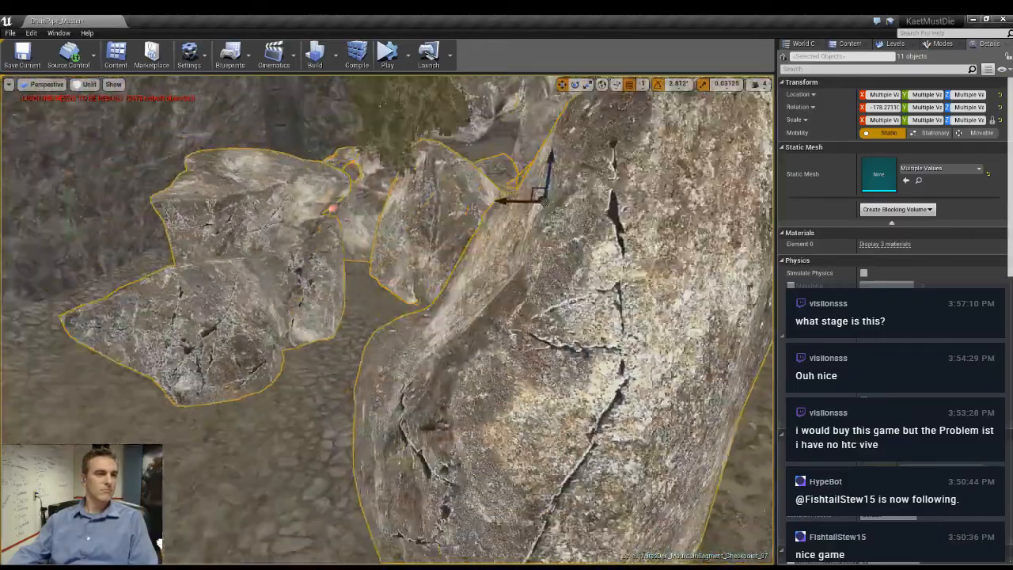
{"action": "right_click_drag", "start_coordinate": [388, 320], "coordinate": [349, 305]}
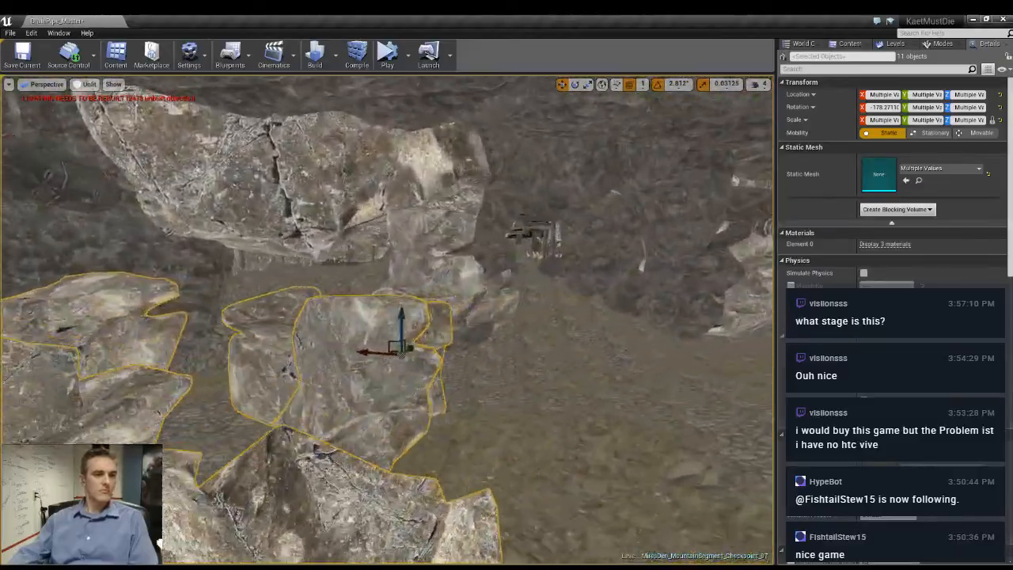
{"action": "right_click_drag", "start_coordinate": [388, 320], "coordinate": [412, 332]}
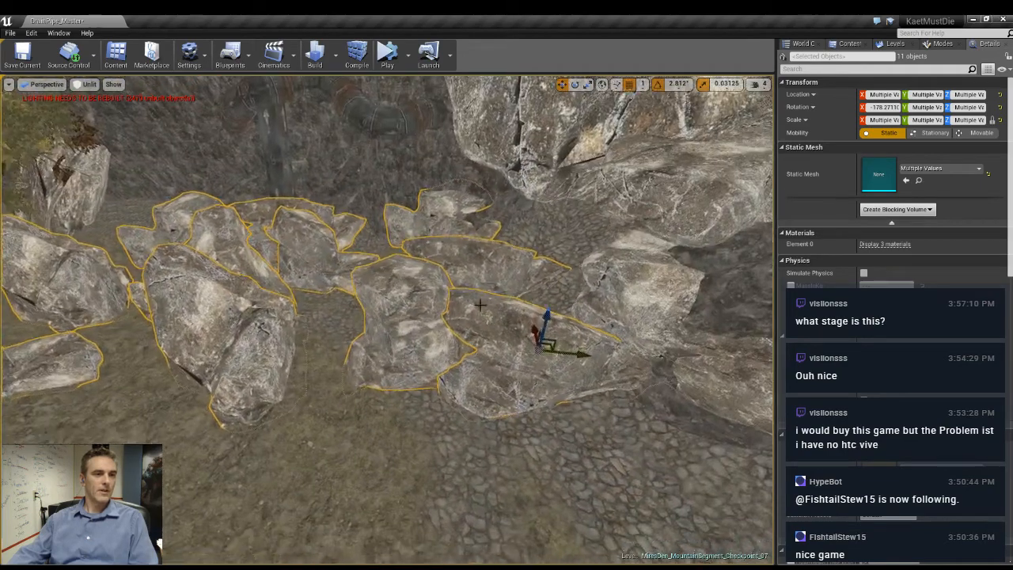
- Lower the large rock beside the skull-decorated pipe to a Z location of 1494 so it rests on the ground
{"action": "left_click_drag", "start_coordinate": [530, 308], "coordinate": [546, 298]}
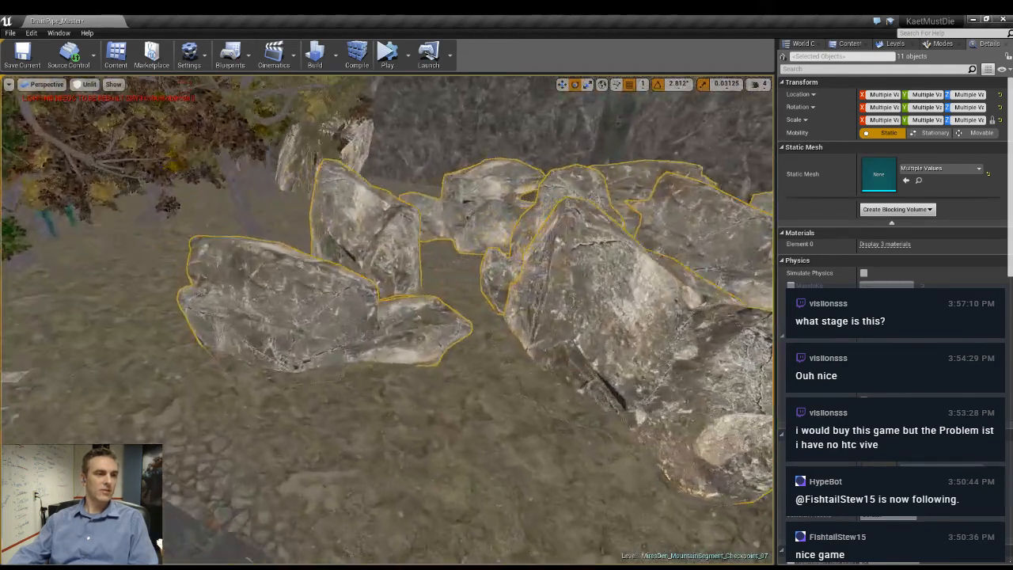
{"action": "right_click_drag", "start_coordinate": [547, 298], "coordinate": [633, 305]}
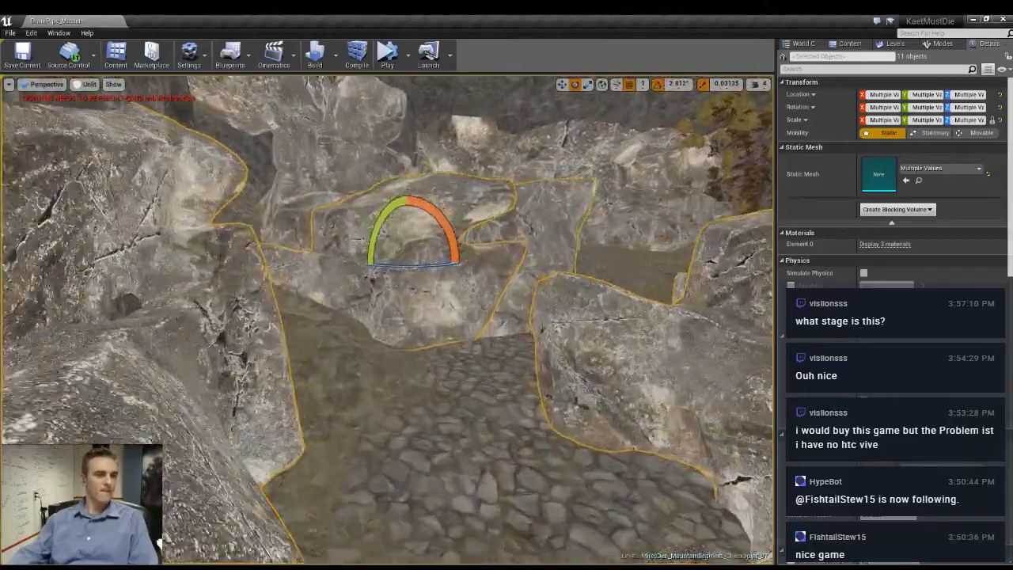
{"action": "right_click_drag", "start_coordinate": [546, 298], "coordinate": [586, 312]}
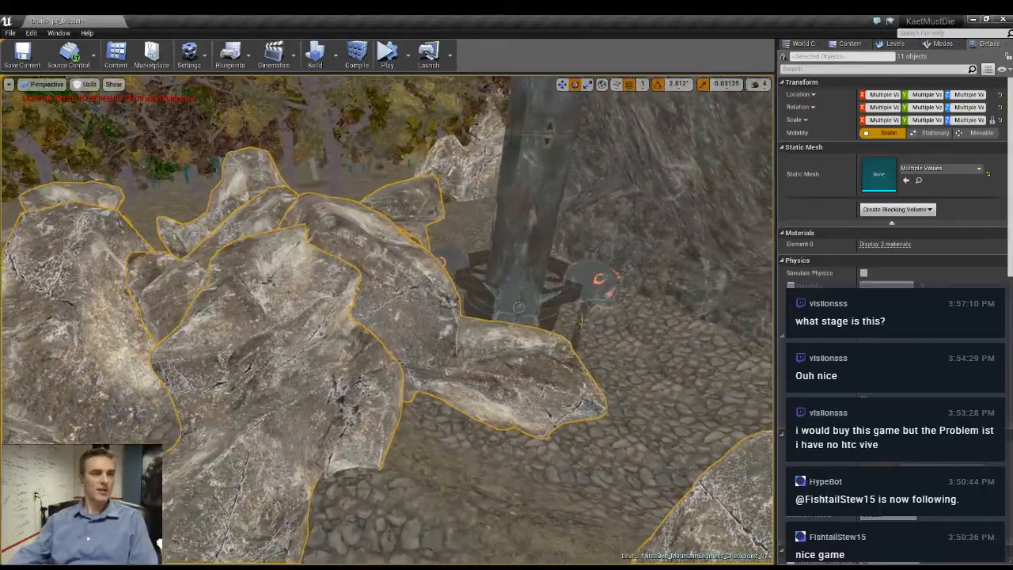
{"action": "left_click", "coordinate": [358, 367]}
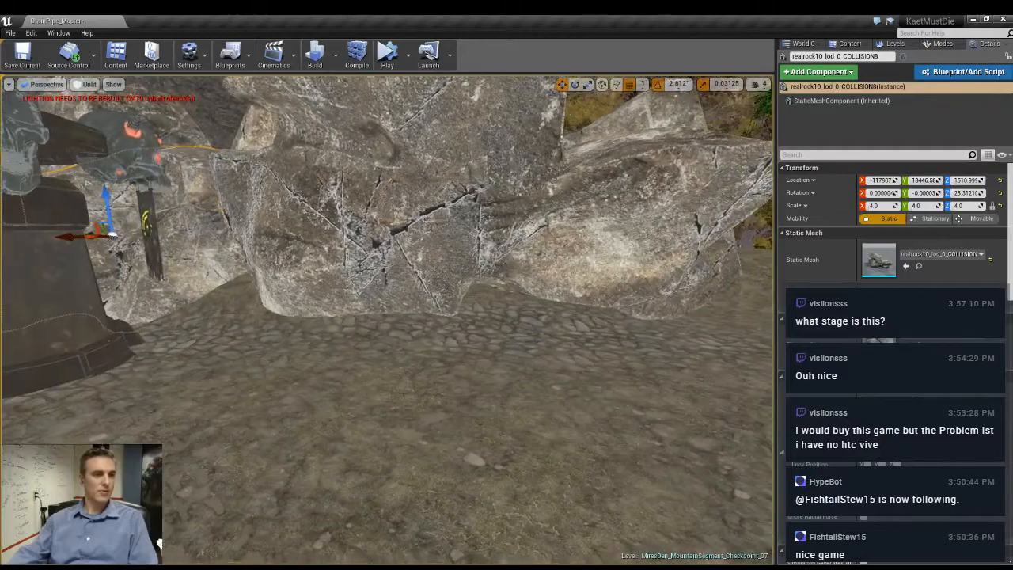
{"action": "left_click", "coordinate": [407, 139]}
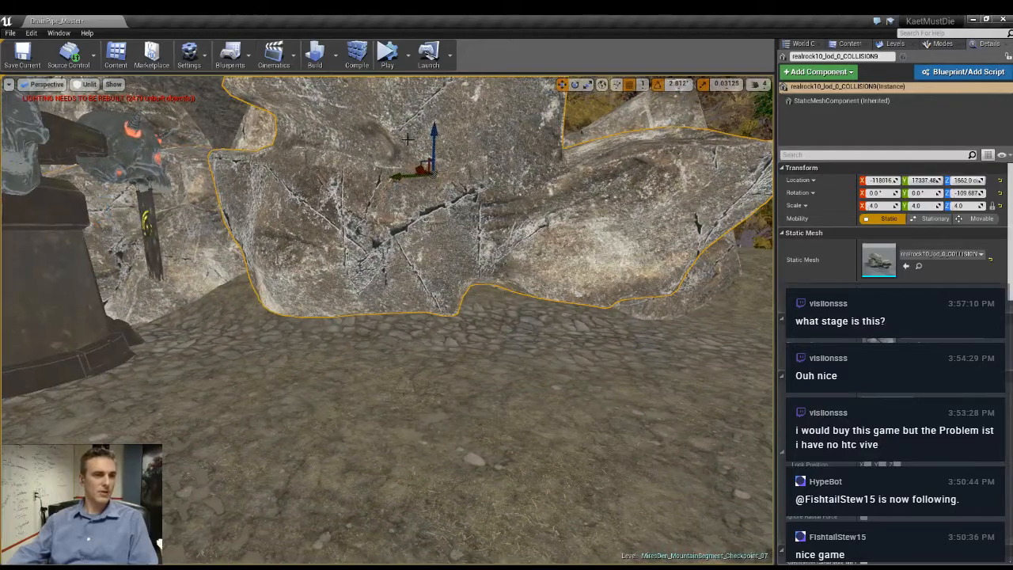
{"action": "left_click_drag", "start_coordinate": [434, 133], "coordinate": [438, 202]}
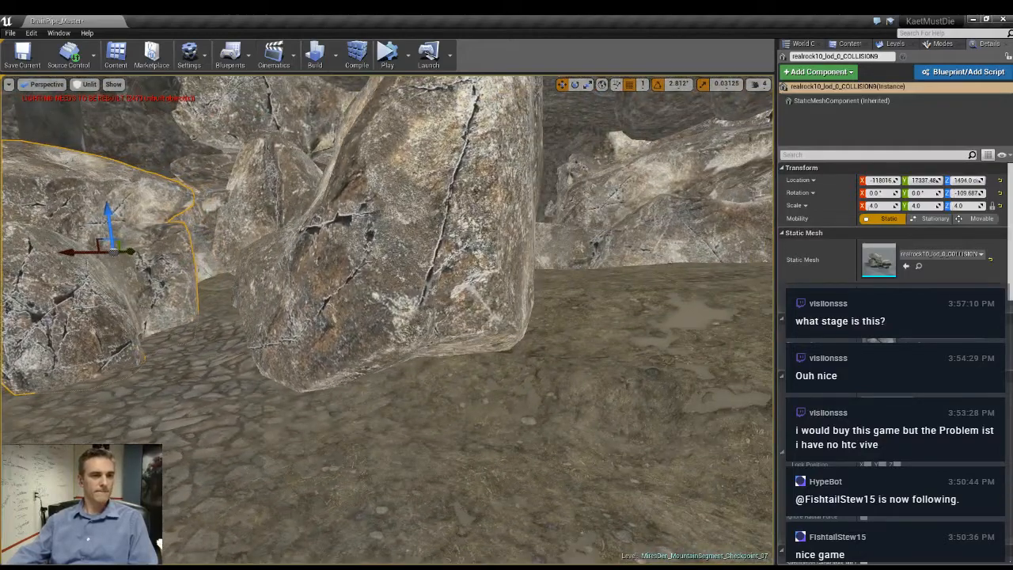
- Try deleting the huge cliff boulder behind the skull-decorated pipe and undo the deletion
{"action": "left_click", "coordinate": [439, 208]}
{"action": "right_click_drag", "start_coordinate": [439, 208], "coordinate": [364, 207]}
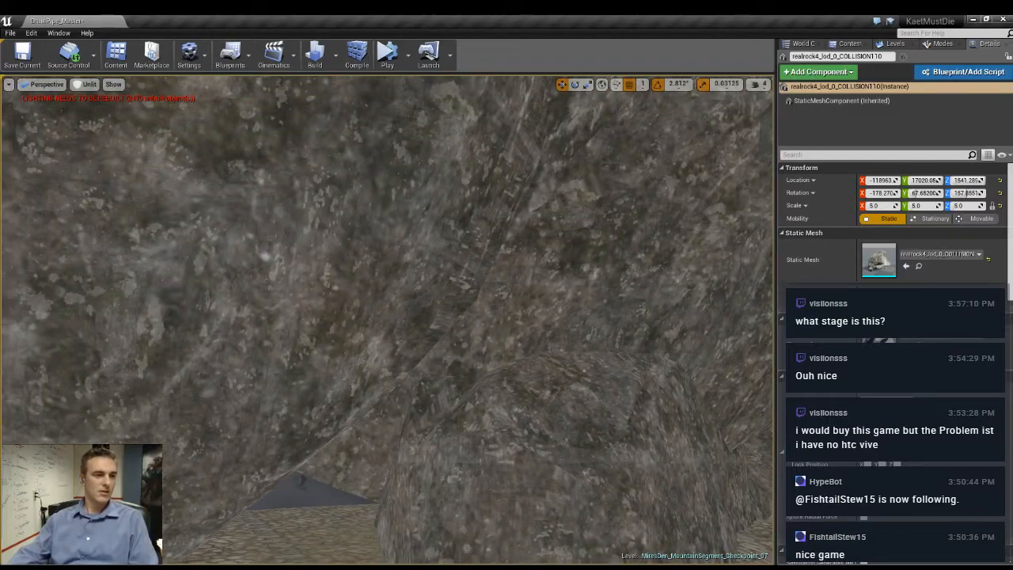
{"action": "left_click", "coordinate": [444, 261]}
{"action": "right_click_drag", "start_coordinate": [443, 261], "coordinate": [484, 319]}
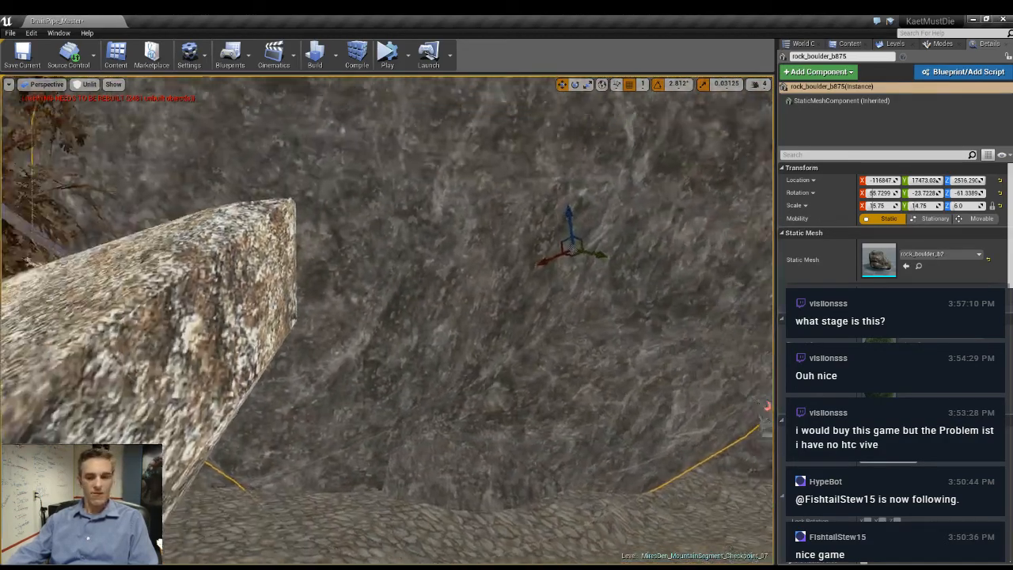
{"action": "right_click_drag", "start_coordinate": [476, 328], "coordinate": [599, 307]}
{"action": "key", "text": "Delete"}
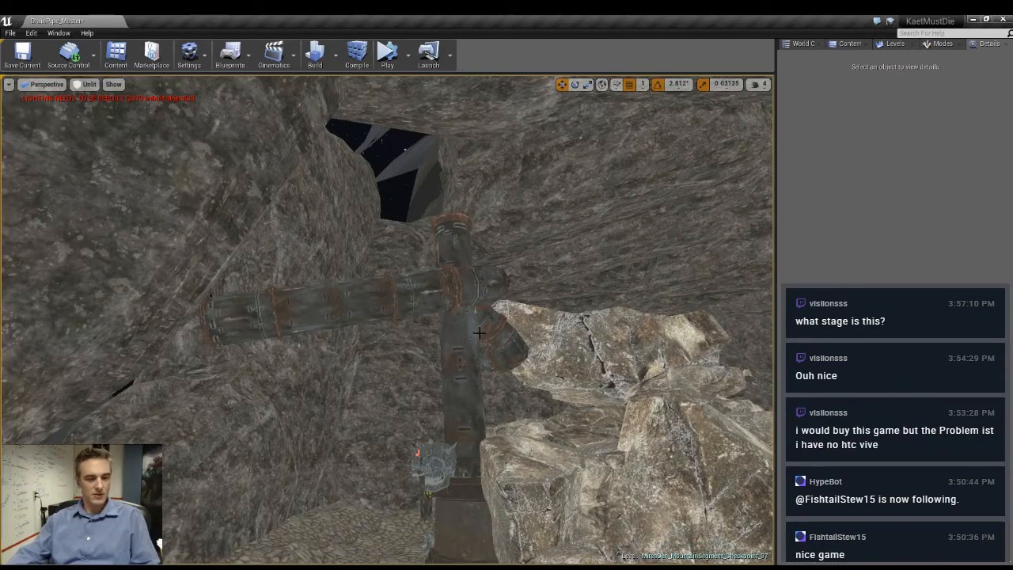
{"action": "key", "text": "ctrl+z"}
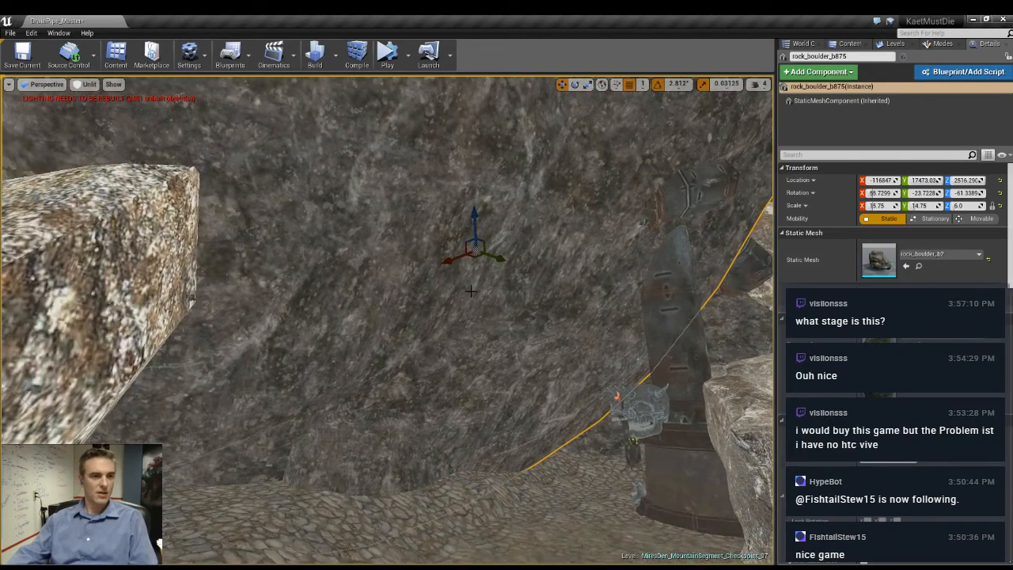
- Shift the cliff boulder behind the pipe back to open up space and rotate it -8.44° around its vertical axis
{"action": "left_click_drag", "start_coordinate": [475, 259], "coordinate": [396, 269]}
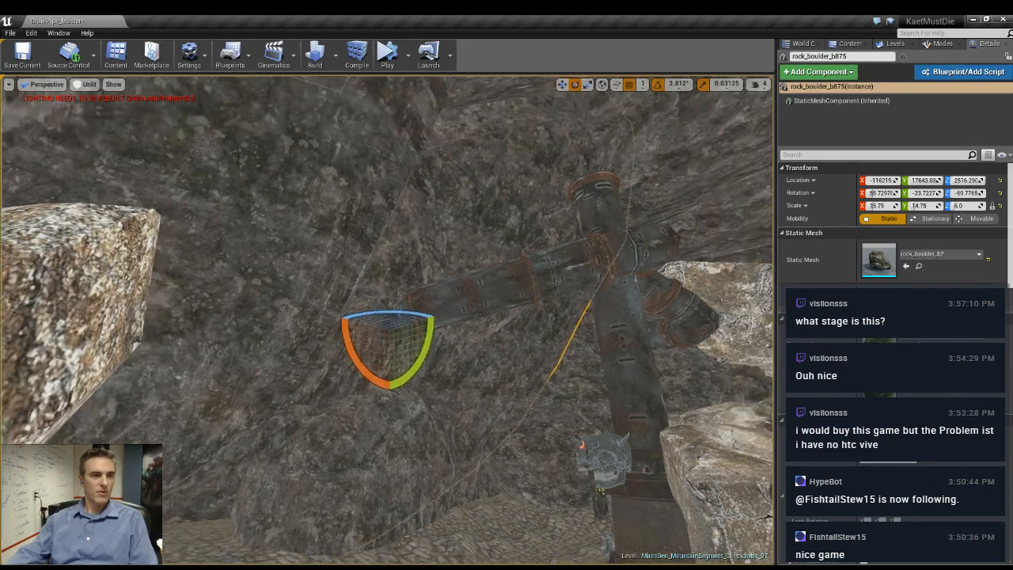
{"action": "right_click_drag", "start_coordinate": [395, 269], "coordinate": [439, 268]}
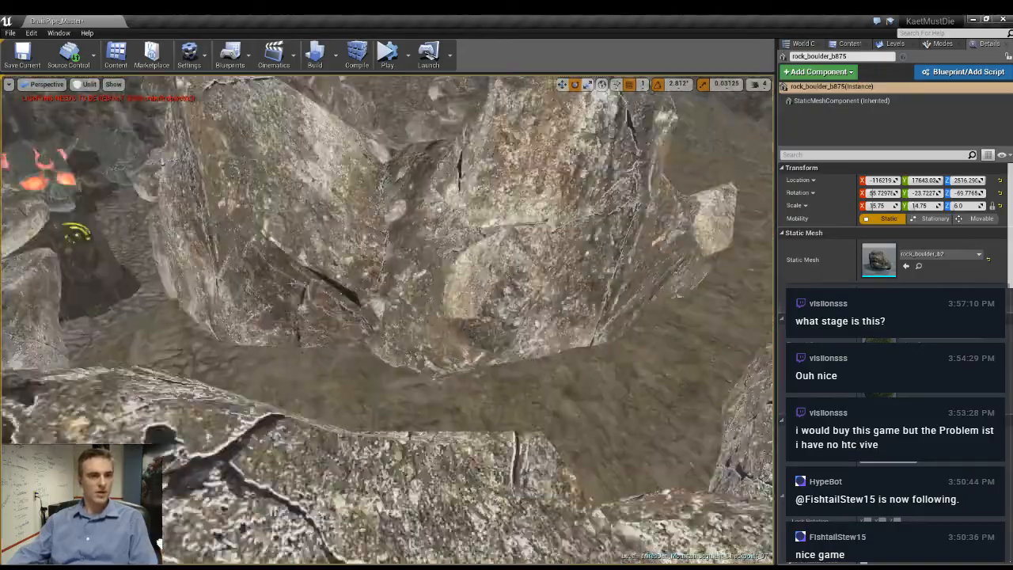
{"action": "right_click_drag", "start_coordinate": [440, 267], "coordinate": [245, 263]}
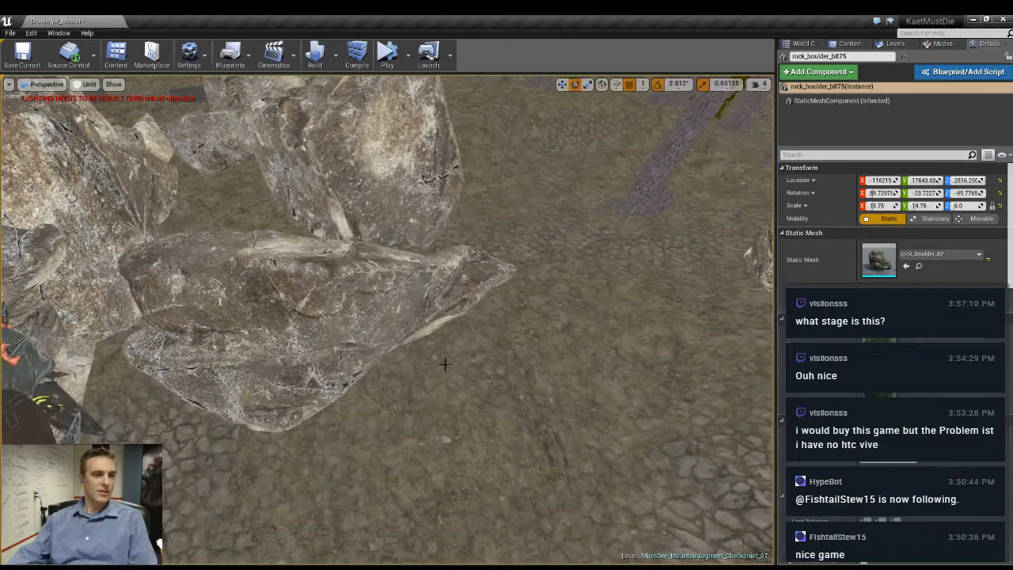
- Duplicate the large rock beside the pipe and rotate the copy to about 11.25° around its vertical axis
{"action": "left_click", "coordinate": [366, 333]}
{"action": "right_click_drag", "start_coordinate": [366, 333], "coordinate": [451, 341]}
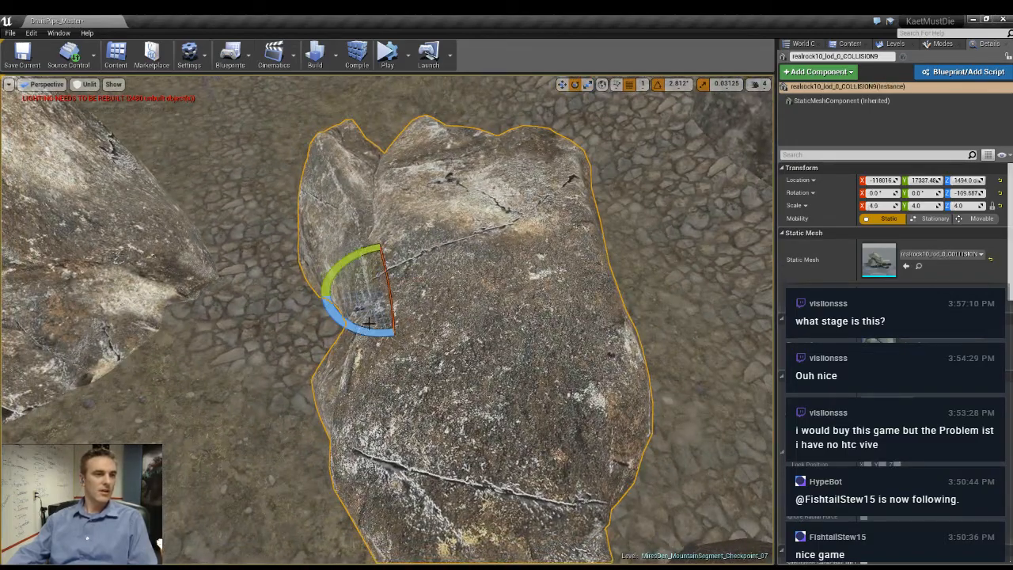
{"action": "left_click_drag", "start_coordinate": [341, 265], "coordinate": [435, 266], "text": "alt"}
{"action": "right_click_drag", "start_coordinate": [436, 266], "coordinate": [356, 257]}
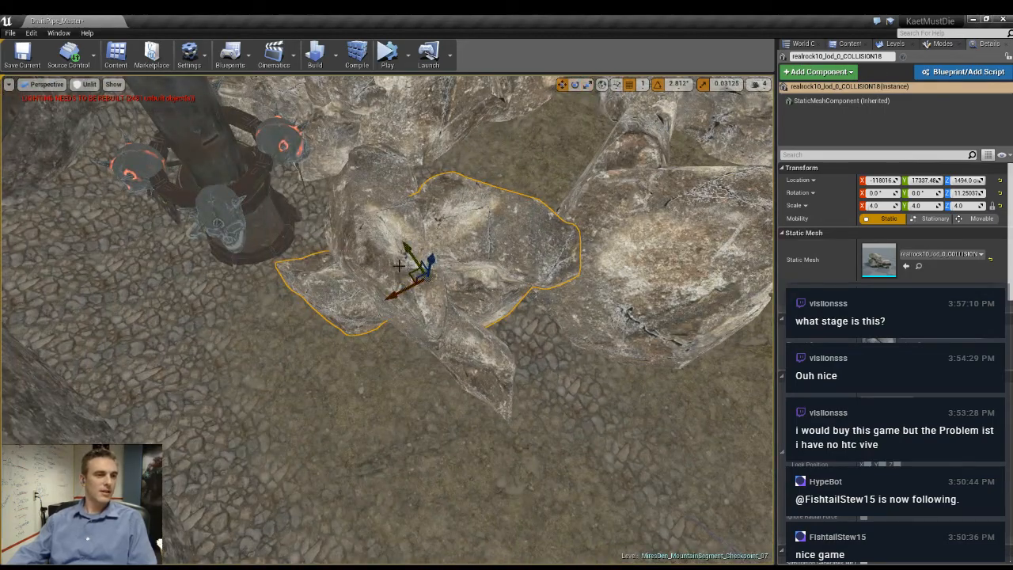
- Move the rotated rock copy across the path so it sits against the cliff wall near the pipe
{"action": "left_click_drag", "start_coordinate": [410, 275], "coordinate": [282, 373]}
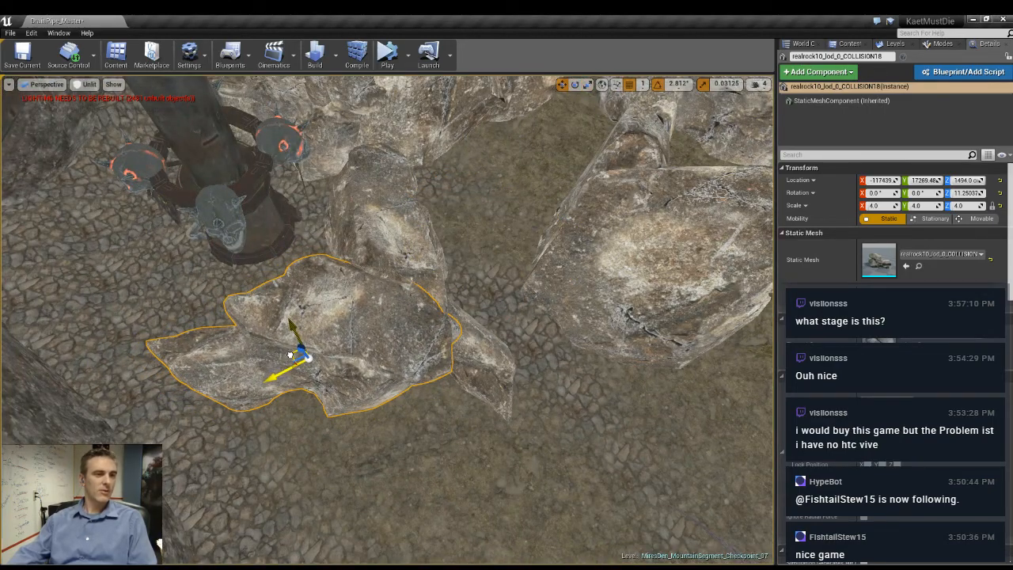
{"action": "left_click_drag", "start_coordinate": [220, 389], "coordinate": [187, 413]}
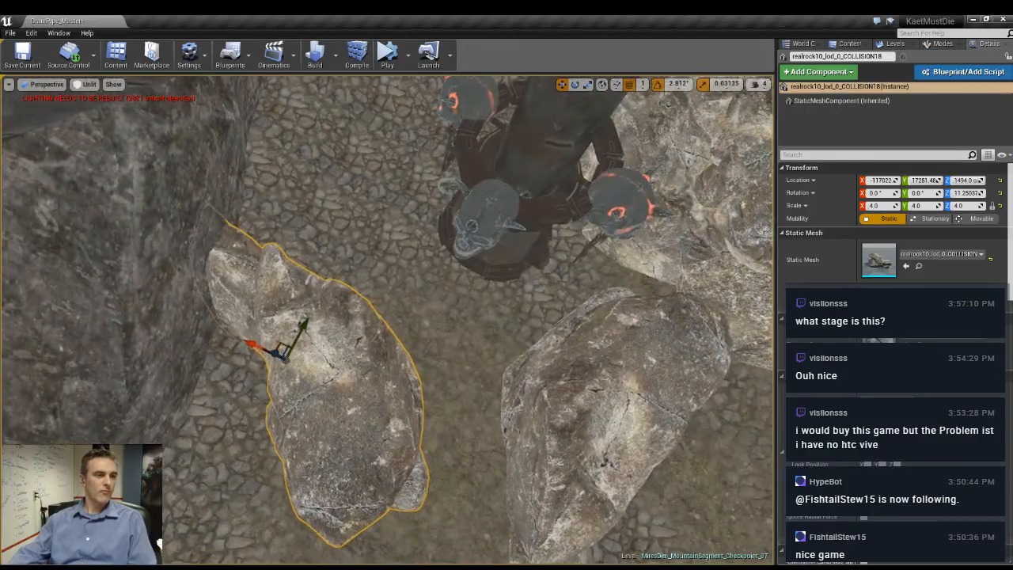
{"action": "right_click_drag", "start_coordinate": [285, 358], "coordinate": [322, 339]}
{"action": "left_click_drag", "start_coordinate": [348, 334], "coordinate": [286, 340]}
{"action": "right_click_drag", "start_coordinate": [287, 340], "coordinate": [181, 399]}
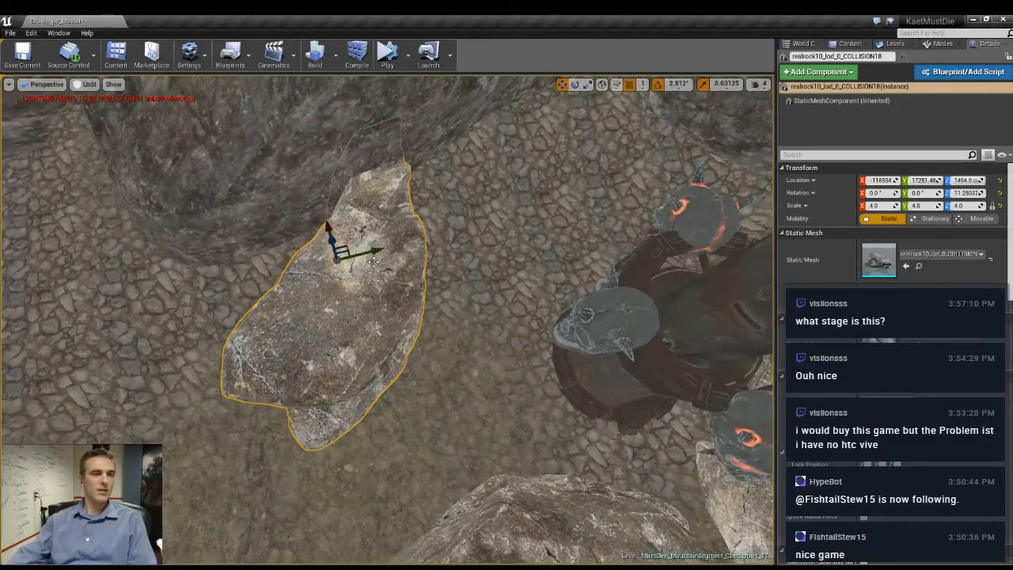
- Duplicate the rock along the cliff wall behind the pipe and rotate the new copy to about 25.3° vertically
{"action": "left_click_drag", "start_coordinate": [348, 250], "coordinate": [546, 137], "text": "alt"}
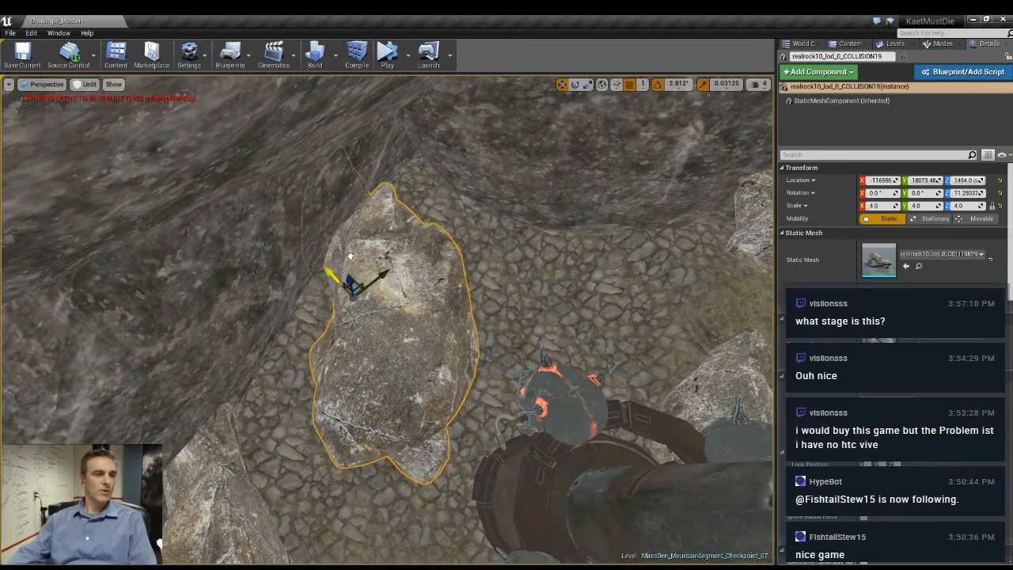
{"action": "left_click_drag", "start_coordinate": [384, 275], "coordinate": [445, 252]}
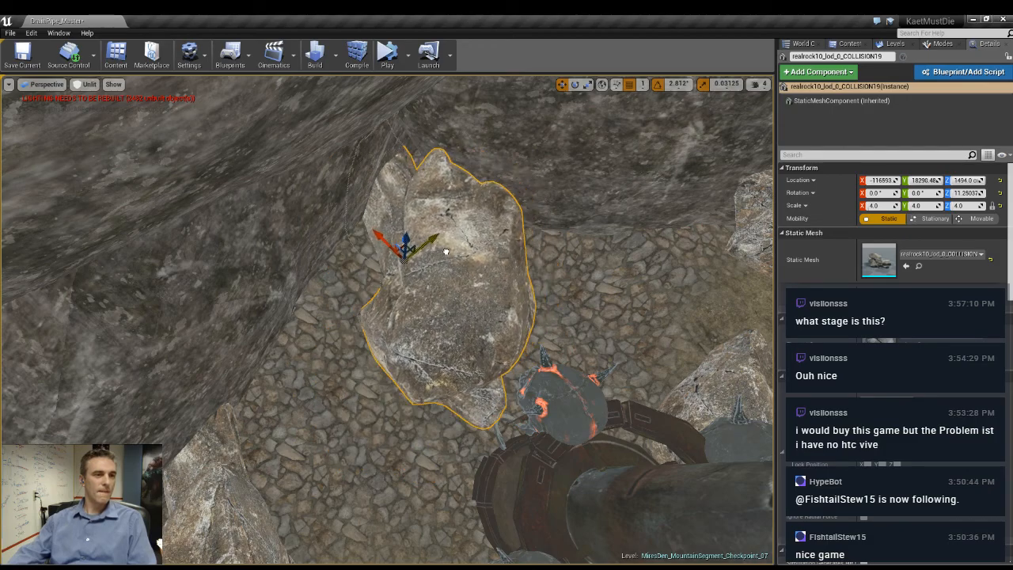
{"action": "left_click_drag", "start_coordinate": [405, 311], "coordinate": [378, 311]}
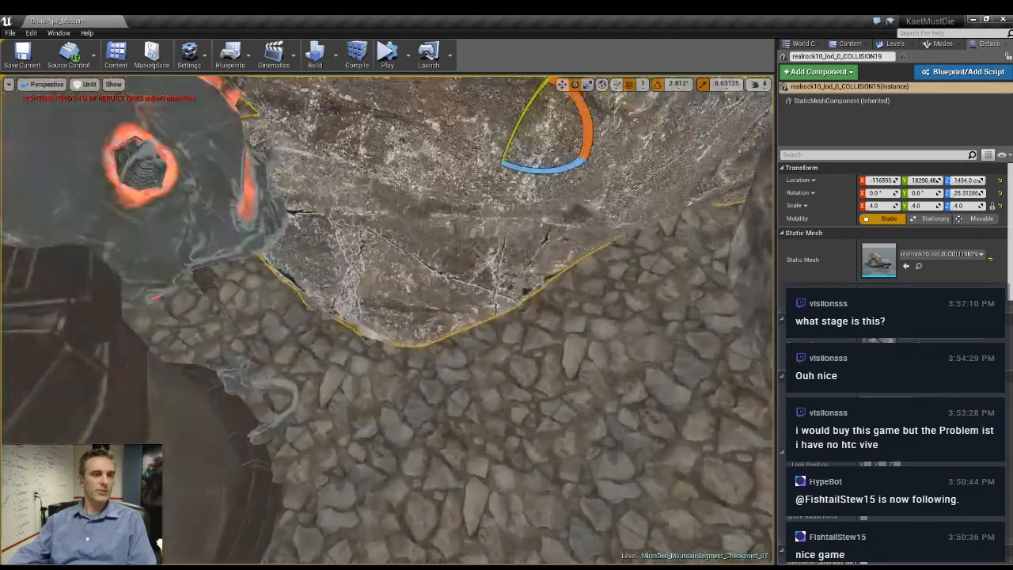
{"action": "right_click_drag", "start_coordinate": [379, 310], "coordinate": [305, 270]}
- Delete the loose skull jaw lying on the ground at the base of the pipe
{"action": "left_click", "coordinate": [445, 342]}
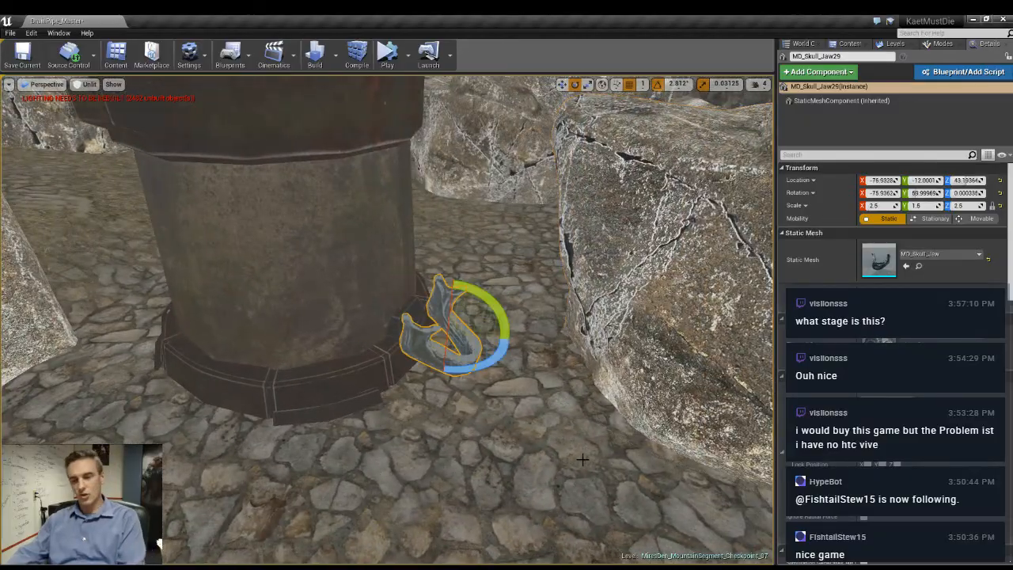
{"action": "key", "text": "Delete"}
{"action": "right_click_drag", "start_coordinate": [629, 475], "coordinate": [562, 483]}
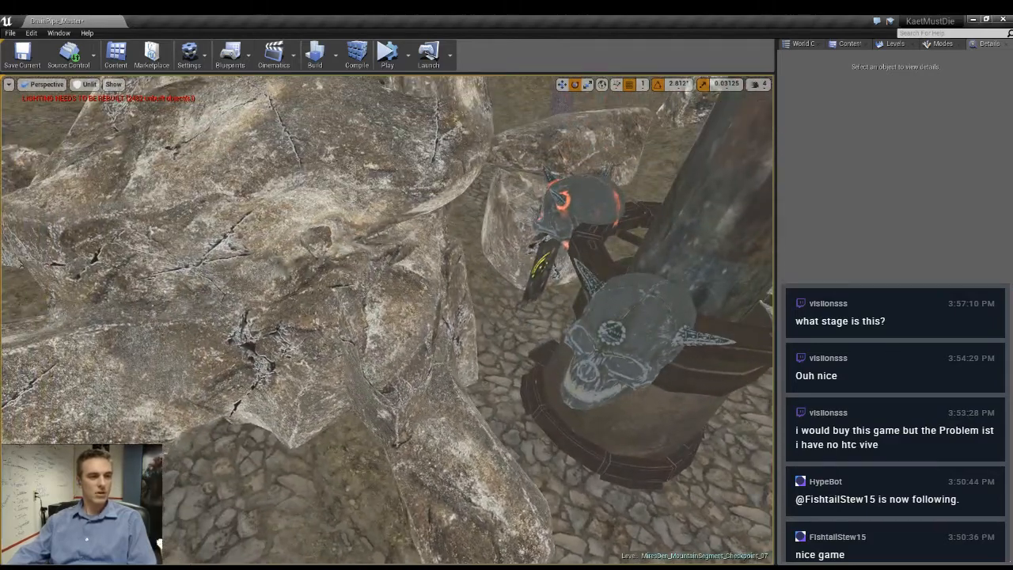
- Reposition the newest rock copy on the ground plane between the pipe and the cliff wall
{"action": "left_click", "coordinate": [453, 378]}
{"action": "key", "text": "w"}
{"action": "left_click_drag", "start_coordinate": [433, 349], "coordinate": [381, 365]}
{"action": "right_click_drag", "start_coordinate": [382, 365], "coordinate": [457, 289]}
{"action": "left_click", "coordinate": [457, 289]}
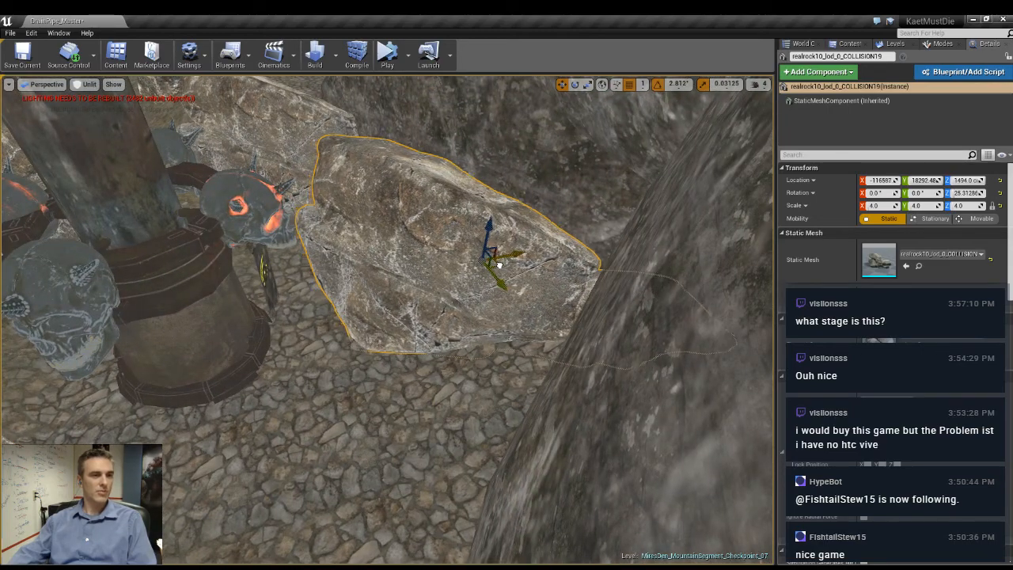
{"action": "left_click_drag", "start_coordinate": [498, 265], "coordinate": [548, 289]}
{"action": "right_click_drag", "start_coordinate": [548, 289], "coordinate": [538, 348]}
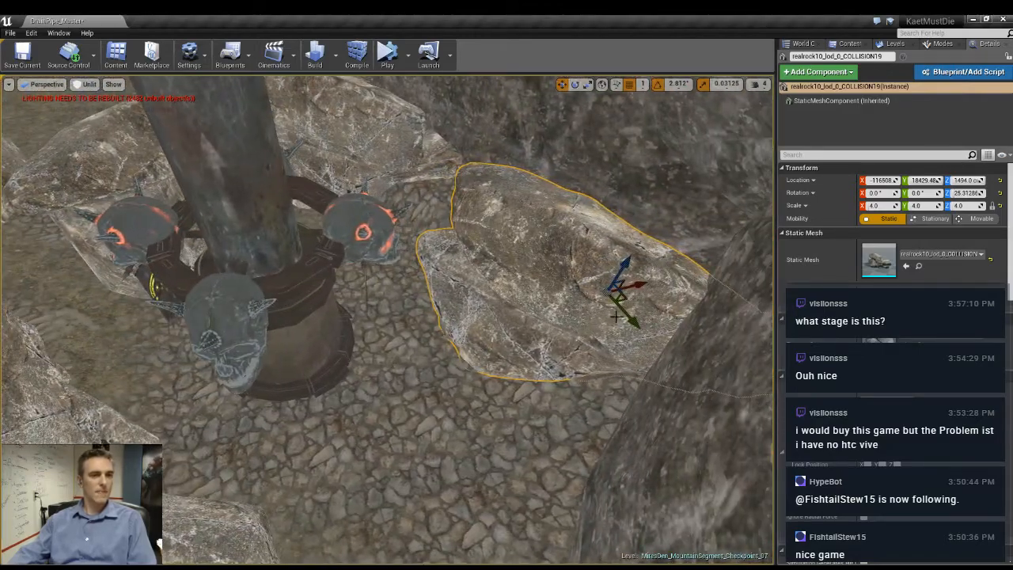
{"action": "left_click_drag", "start_coordinate": [633, 288], "coordinate": [558, 306]}
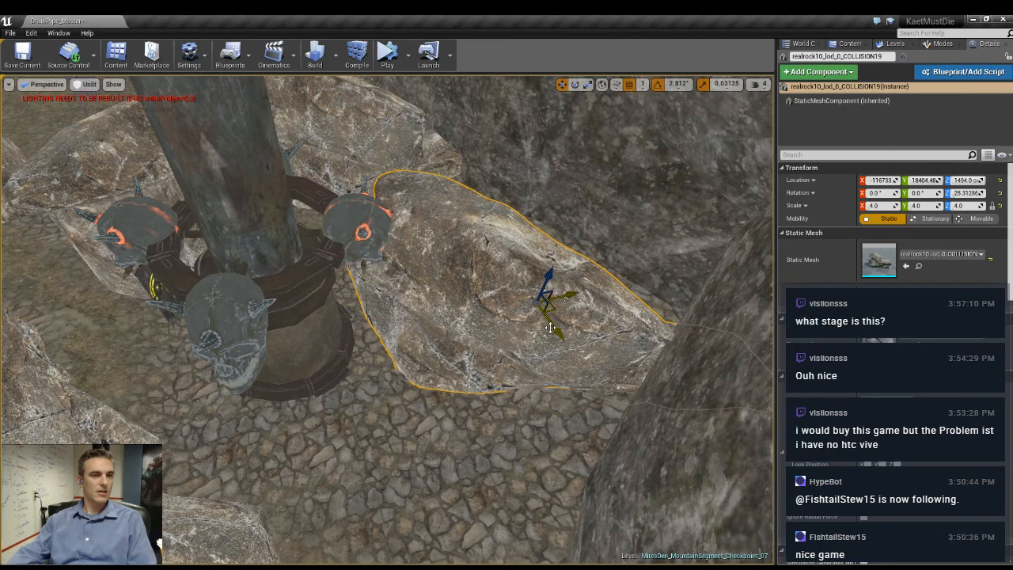
- Rotate the newest rock to about 11.25°, raise it to Z 1536, and shift it against the cliff wall
{"action": "key", "text": "e"}
{"action": "left_click_drag", "start_coordinate": [525, 342], "coordinate": [548, 347]}
{"action": "key", "text": "r"}
{"action": "right_click_drag", "start_coordinate": [455, 279], "coordinate": [489, 226]}
{"action": "key", "text": "e"}
{"action": "key", "text": "w"}
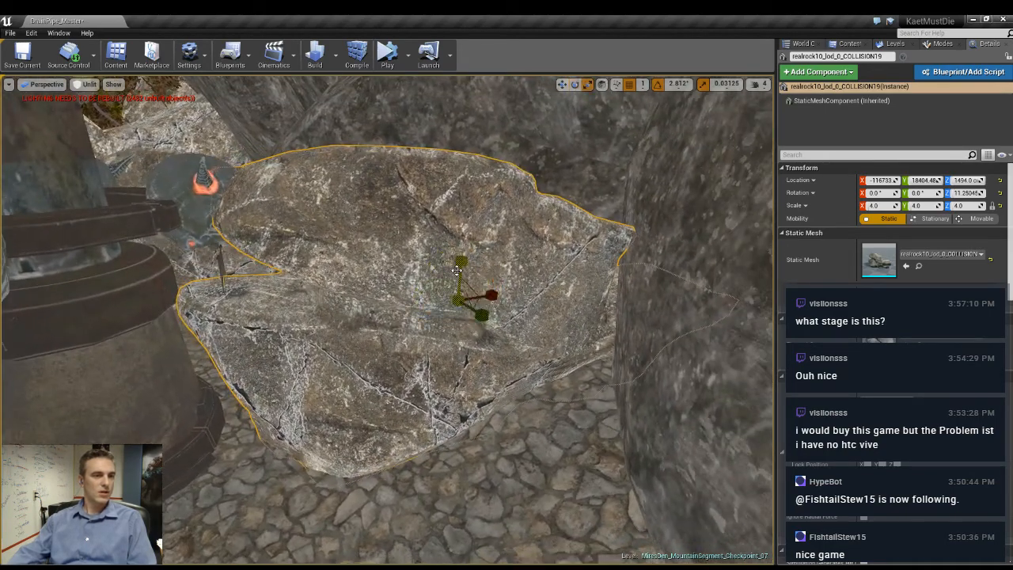
{"action": "left_click_drag", "start_coordinate": [462, 266], "coordinate": [462, 244]}
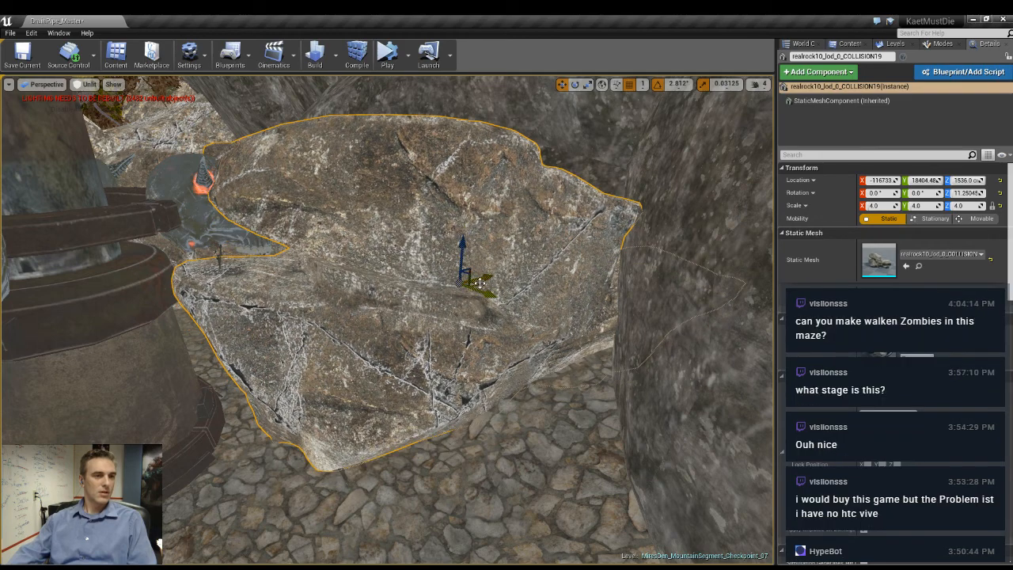
{"action": "left_click_drag", "start_coordinate": [479, 282], "coordinate": [531, 279]}
{"action": "right_click_drag", "start_coordinate": [530, 278], "coordinate": [470, 301]}
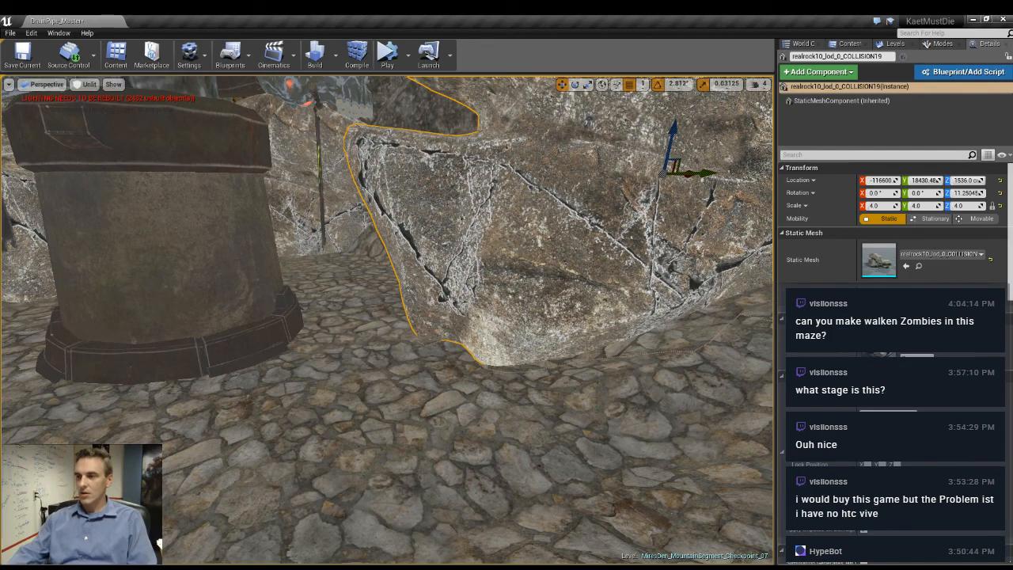
- Duplicate the 6.0-scale rock at the edge of the path cluster and place the copy near the ground grates
{"action": "right_click_drag", "start_coordinate": [470, 301], "coordinate": [382, 302]}
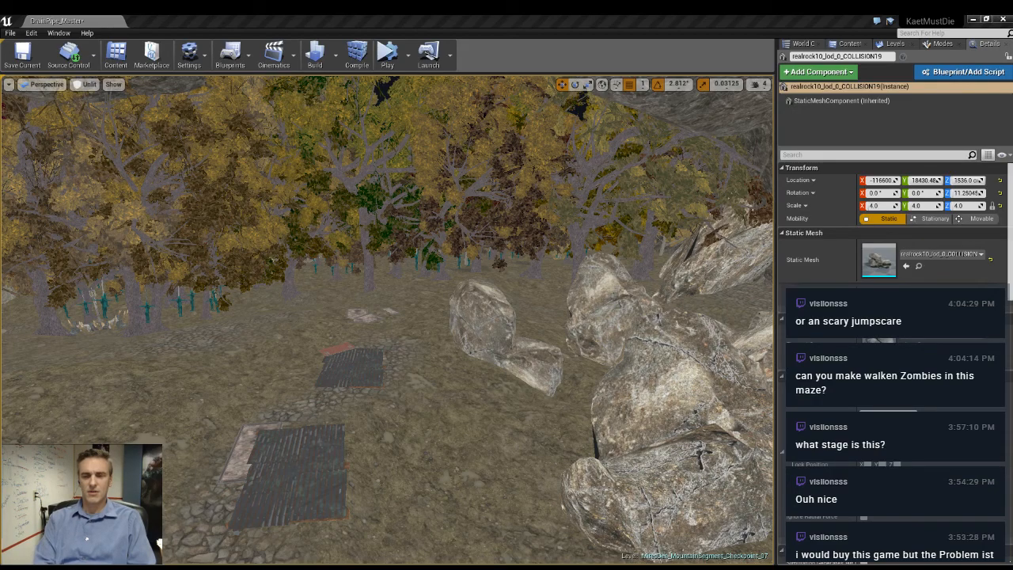
{"action": "right_click_drag", "start_coordinate": [280, 375], "coordinate": [143, 384]}
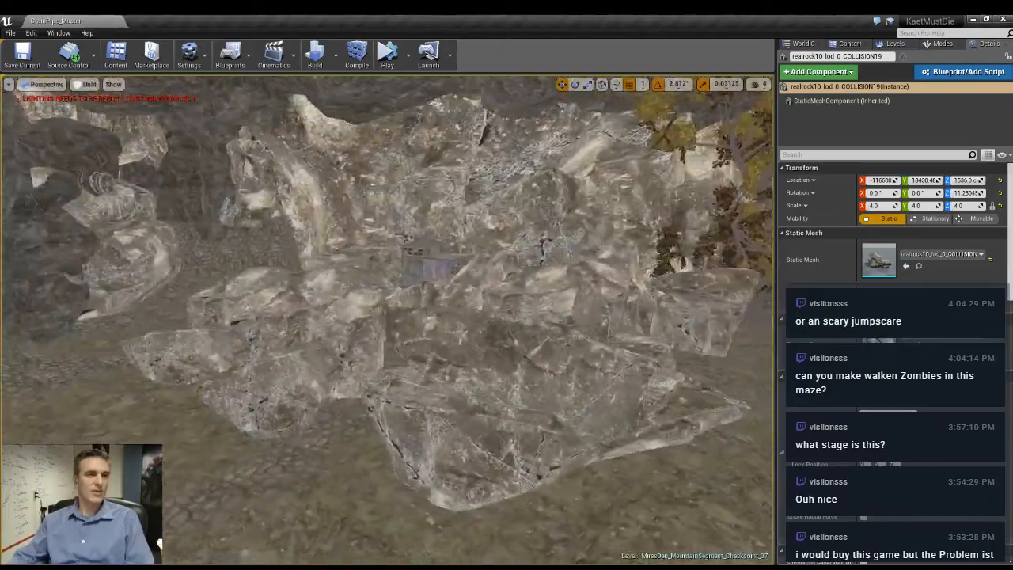
{"action": "right_click_drag", "start_coordinate": [507, 380], "coordinate": [150, 377]}
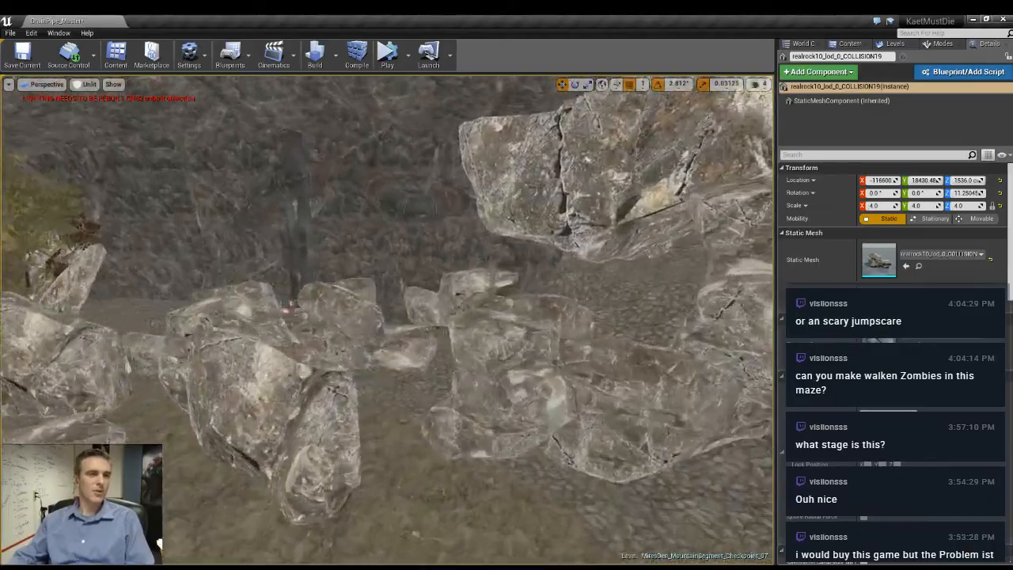
{"action": "right_click_drag", "start_coordinate": [380, 333], "coordinate": [455, 345]}
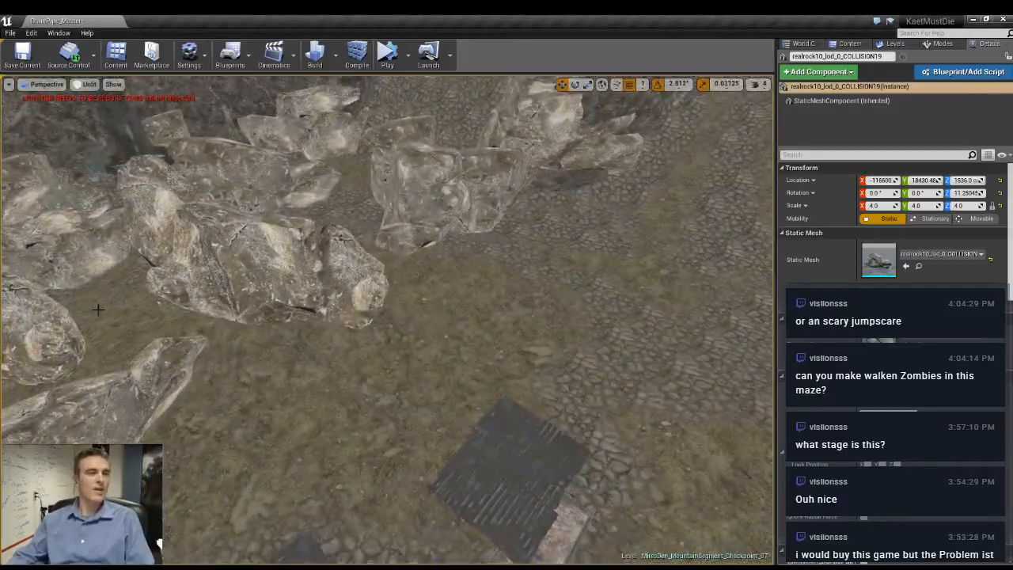
{"action": "left_click", "coordinate": [361, 328]}
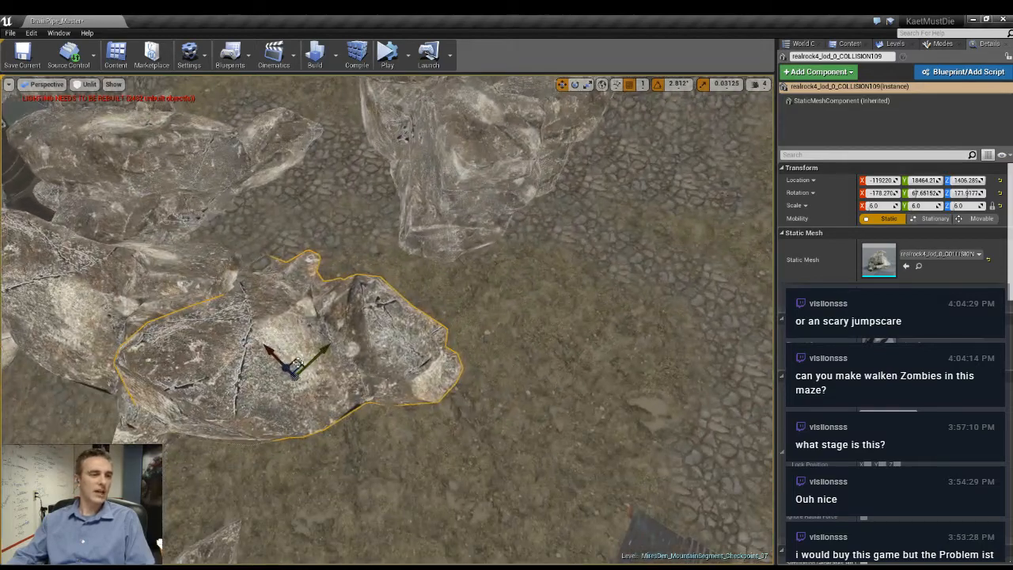
{"action": "left_click_drag", "start_coordinate": [297, 363], "coordinate": [582, 396], "text": "alt"}
{"action": "left_click_drag", "start_coordinate": [521, 375], "coordinate": [470, 422]}
{"action": "right_click_drag", "start_coordinate": [470, 423], "coordinate": [396, 388]}
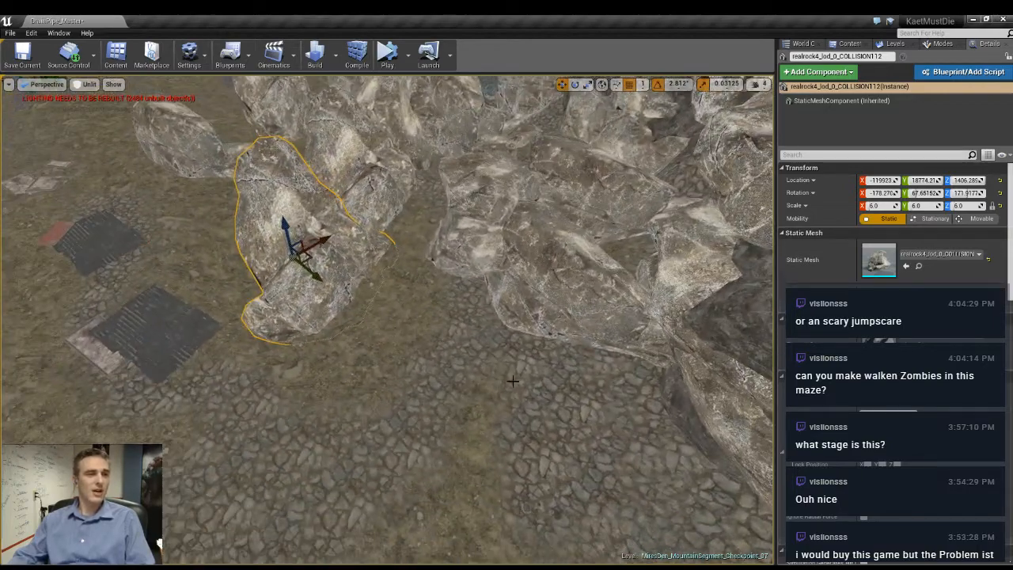
- Duplicate the 6.0-scale rock onto the open cobbled ground beside the rock cluster and rotate the copy to about 73.48° around Z
{"action": "left_click_drag", "start_coordinate": [306, 258], "coordinate": [416, 471], "text": "alt"}
{"action": "right_click_drag", "start_coordinate": [416, 470], "coordinate": [467, 507]}
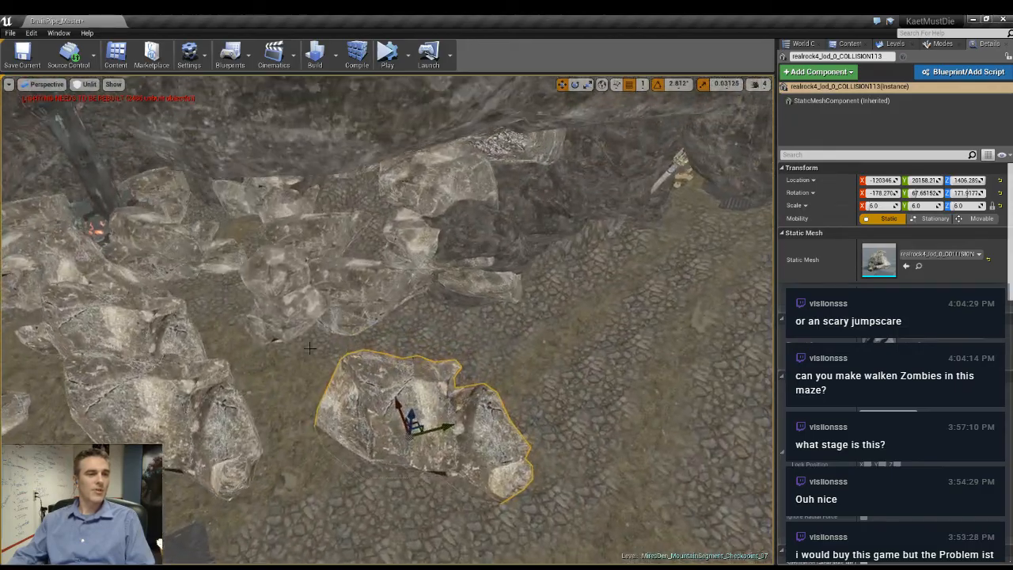
{"action": "key", "text": "e"}
{"action": "left_click_drag", "start_coordinate": [387, 485], "coordinate": [477, 511]}
{"action": "right_click_drag", "start_coordinate": [476, 512], "coordinate": [452, 554]}
{"action": "right_click_drag", "start_coordinate": [451, 475], "coordinate": [423, 527]}
{"action": "key", "text": "w"}
{"action": "right_click_drag", "start_coordinate": [475, 475], "coordinate": [444, 483]}
{"action": "right_click_drag", "start_coordinate": [396, 293], "coordinate": [331, 302]}
{"action": "mouse_move", "coordinate": [321, 303]}
{"action": "left_mouse_down"}
{"action": "mouse_move", "coordinate": [331, 313]}
{"action": "mouse_move", "coordinate": [340, 301]}
{"action": "left_mouse_up"}
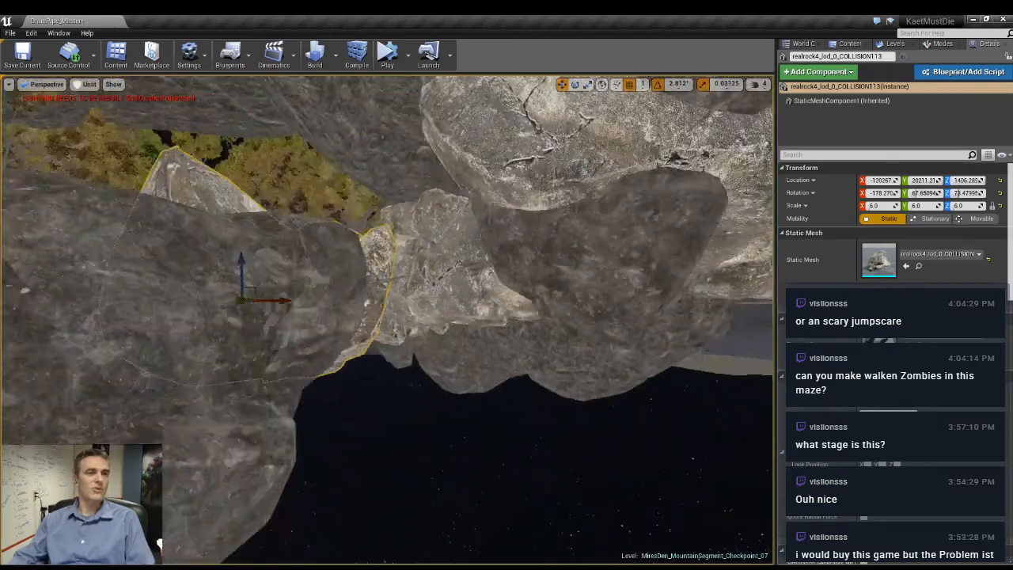
- Raise the new 6.0-scale rock on the cobbled ground to about Z 1536
{"action": "key", "text": "w"}
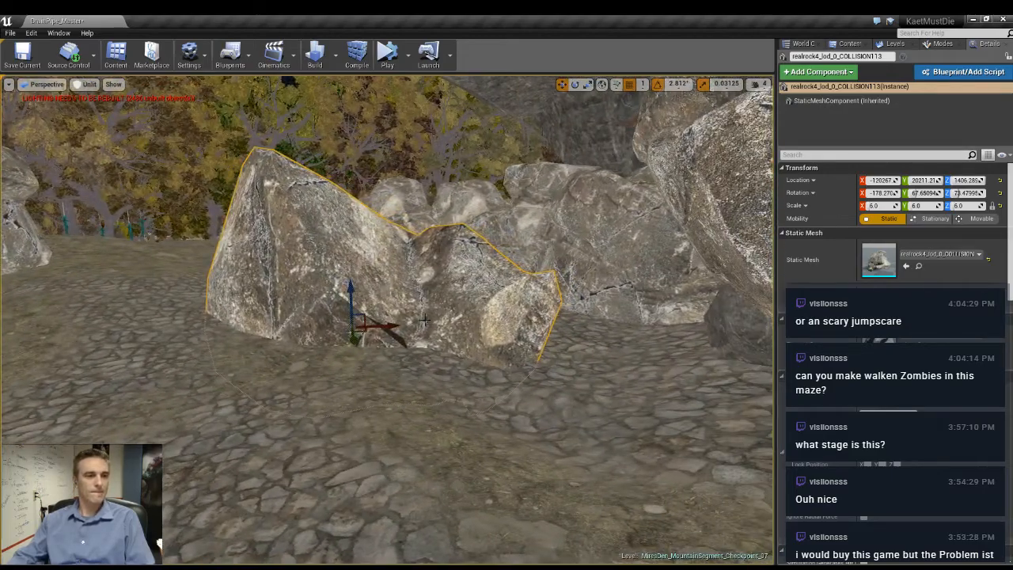
{"action": "left_click_drag", "start_coordinate": [351, 286], "coordinate": [347, 250]}
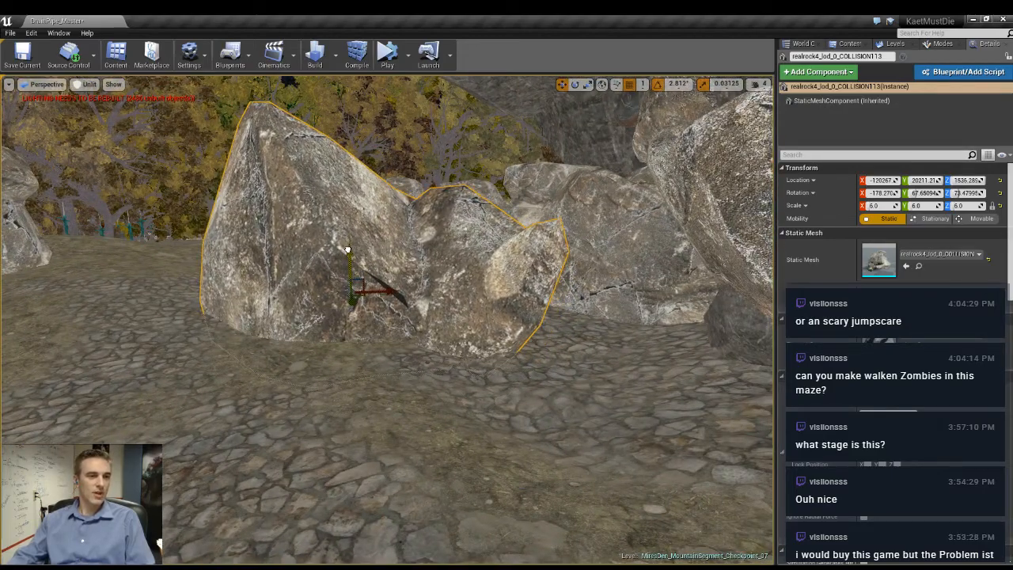
{"action": "right_click_drag", "start_coordinate": [475, 325], "coordinate": [511, 302]}
{"action": "key", "text": "w"}
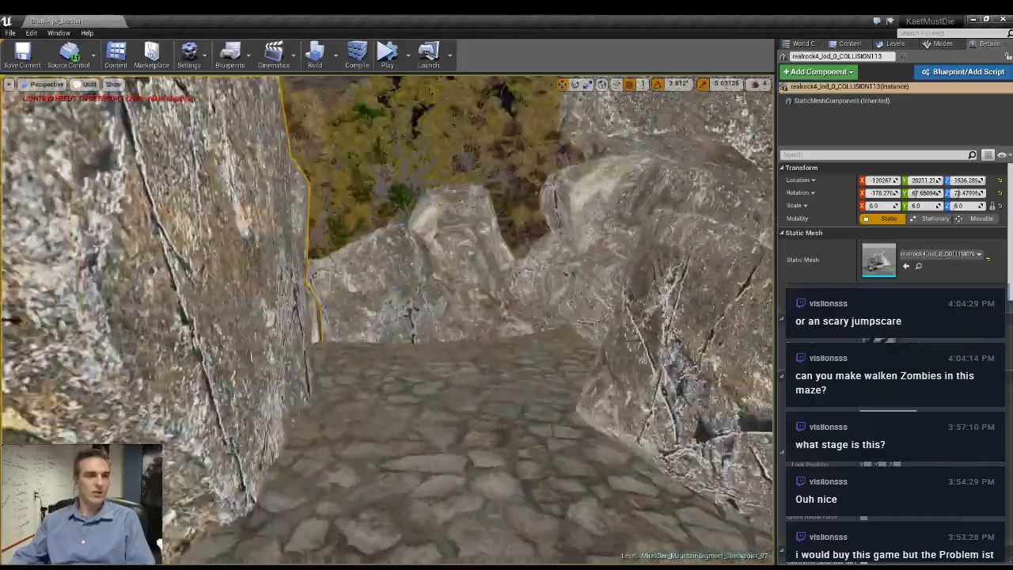
{"action": "key", "text": "w"}
{"action": "right_click_drag", "start_coordinate": [388, 321], "coordinate": [313, 382]}
{"action": "key", "text": "s"}
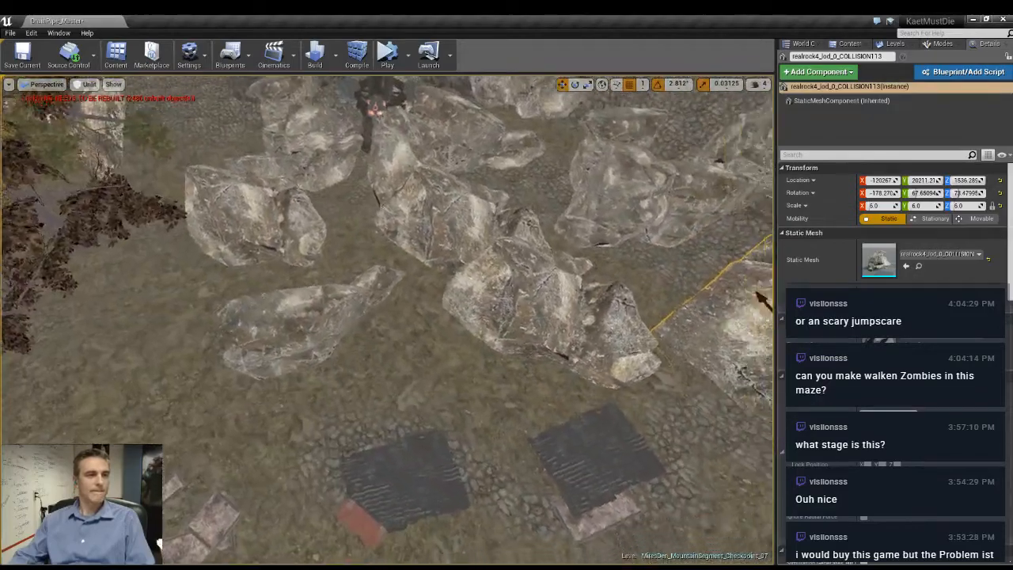
- Duplicate the 4.0-scale rock near the grates twice toward the trees, rotating the copies to about 109.69° and 157.5° around Z
{"action": "right_click_drag", "start_coordinate": [761, 299], "coordinate": [713, 333]}
{"action": "left_click", "coordinate": [243, 420]}
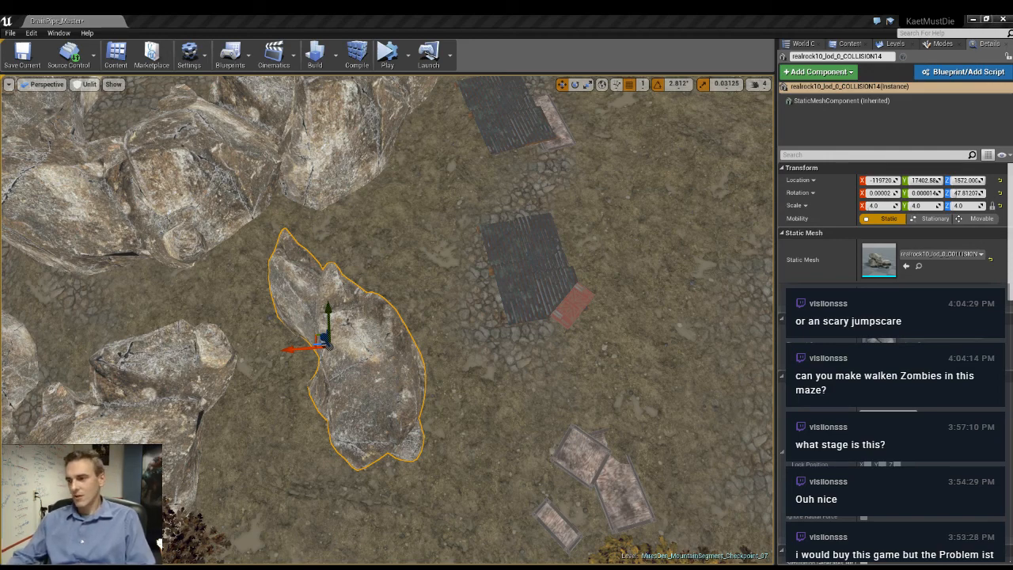
{"action": "right_click_drag", "start_coordinate": [388, 321], "coordinate": [487, 264]}
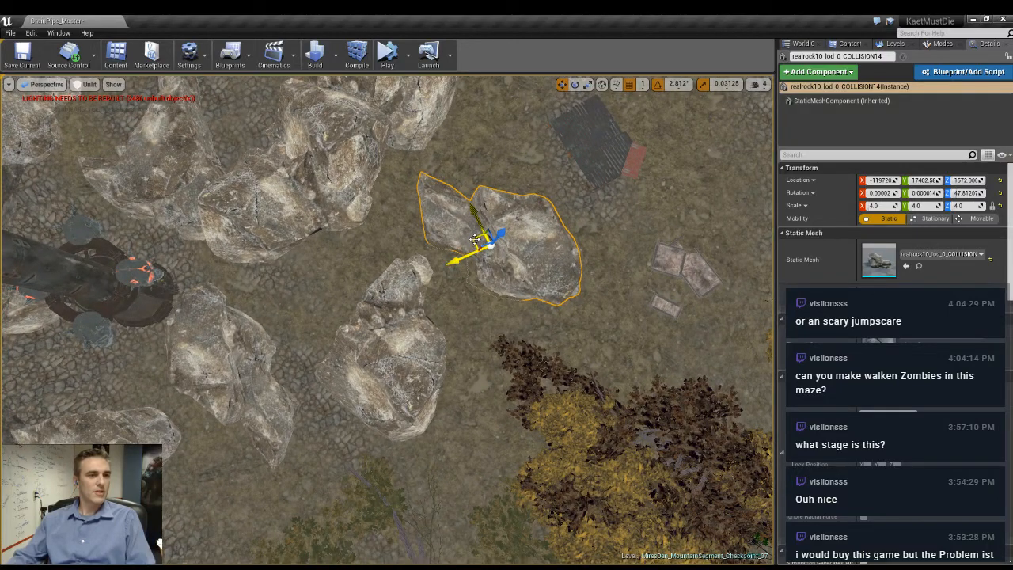
{"action": "left_click_drag", "start_coordinate": [475, 239], "coordinate": [455, 463], "text": "alt"}
{"action": "key", "text": "e"}
{"action": "key", "text": "w"}
{"action": "key", "text": "e"}
{"action": "key", "text": "w"}
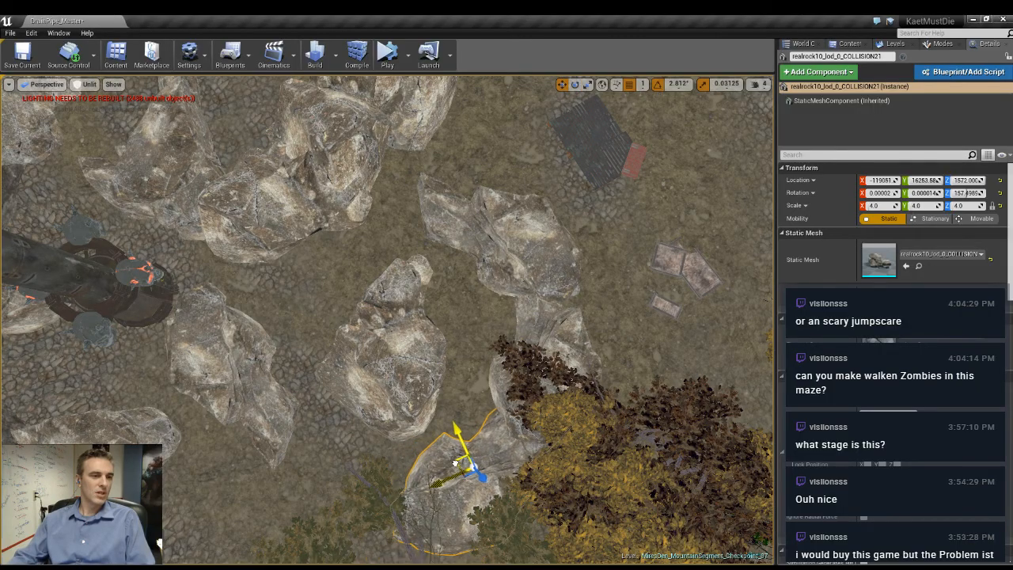
- Rotate the outermost 4.0-scale rock by the trees to about 143.44° around Z and shift it to about Y 16166
{"action": "right_click_drag", "start_coordinate": [456, 463], "coordinate": [701, 471]}
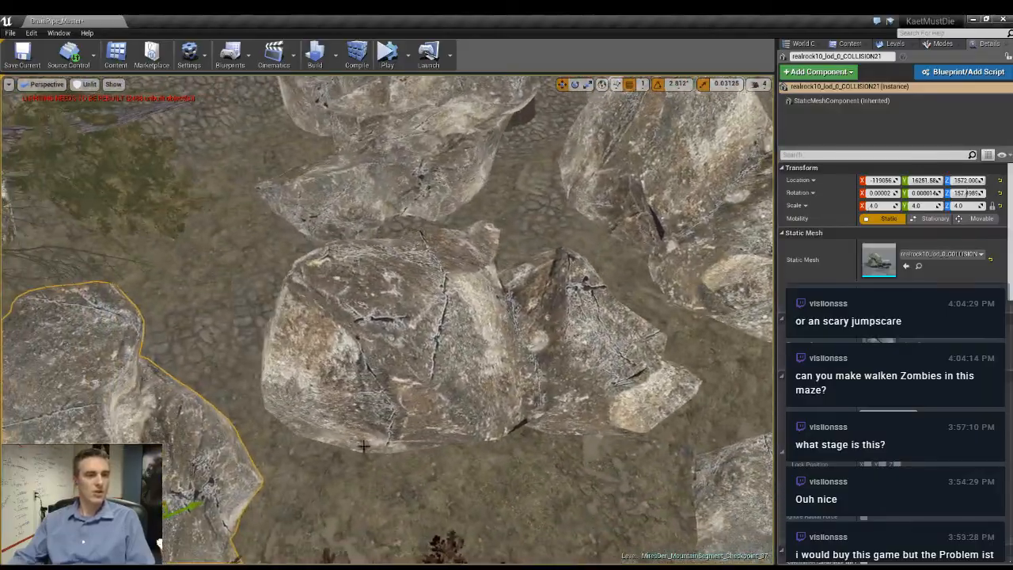
{"action": "left_click", "coordinate": [364, 445]}
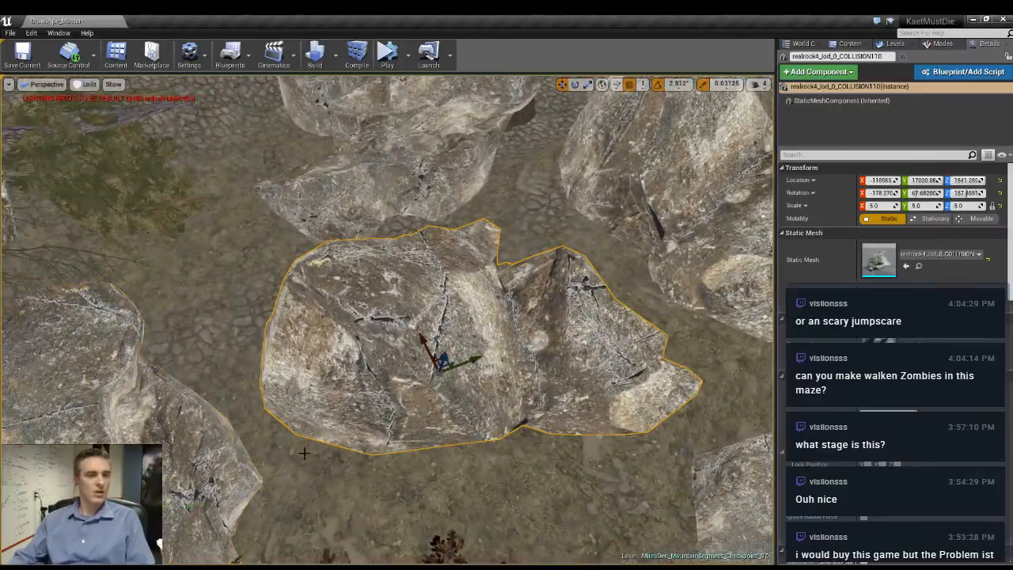
{"action": "right_click_drag", "start_coordinate": [296, 407], "coordinate": [355, 319]}
{"action": "left_click", "coordinate": [355, 319]}
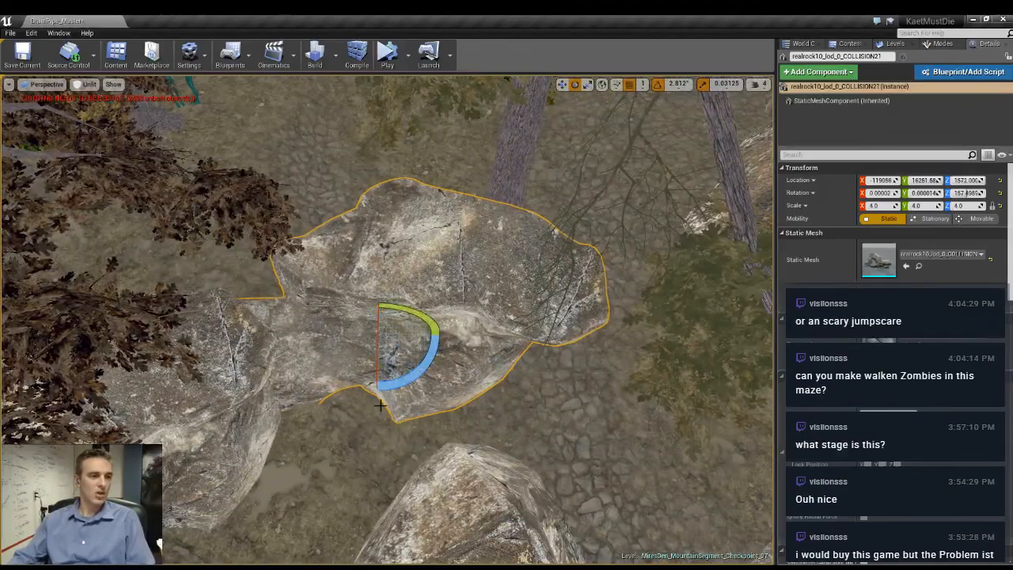
{"action": "left_click_drag", "start_coordinate": [382, 392], "coordinate": [420, 394]}
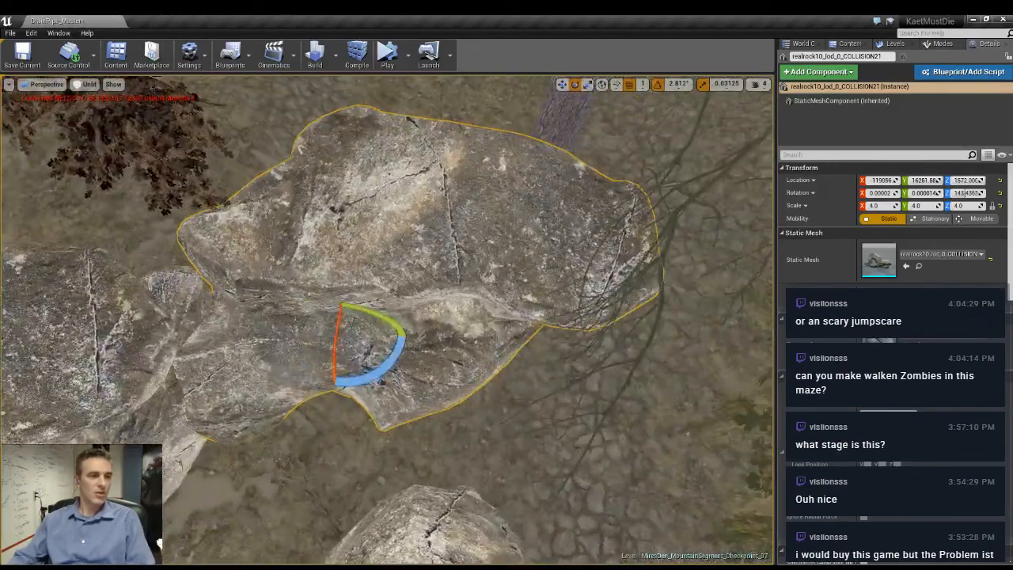
{"action": "right_click_drag", "start_coordinate": [359, 376], "coordinate": [369, 376]}
{"action": "key", "text": "w"}
{"action": "left_click_drag", "start_coordinate": [339, 341], "coordinate": [334, 307]}
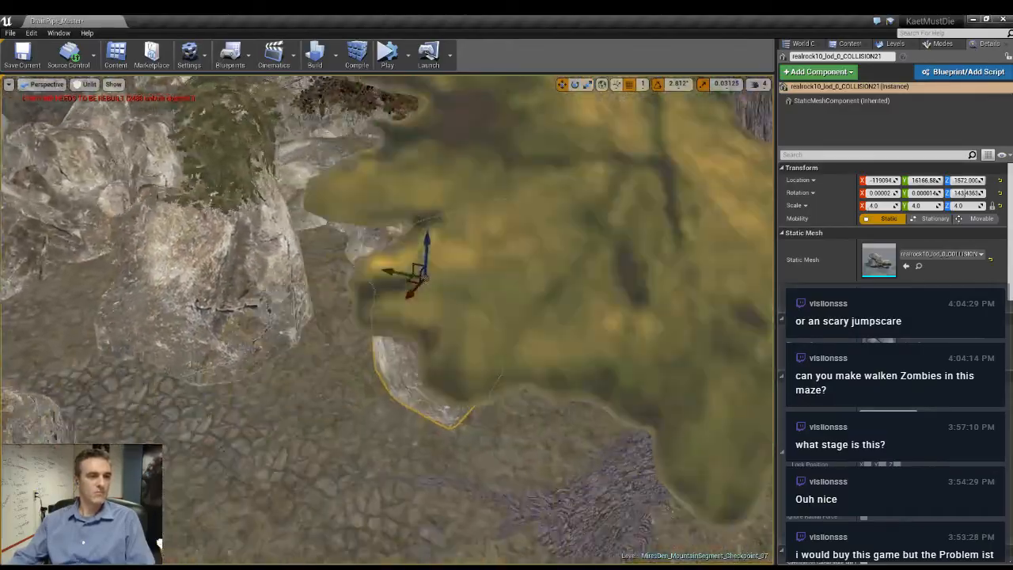
- Duplicate the 4.0-scale rock near the grates upward to about Z 1925 and flip the copy to about 180° around X
{"action": "right_click_drag", "start_coordinate": [334, 308], "coordinate": [388, 255]}
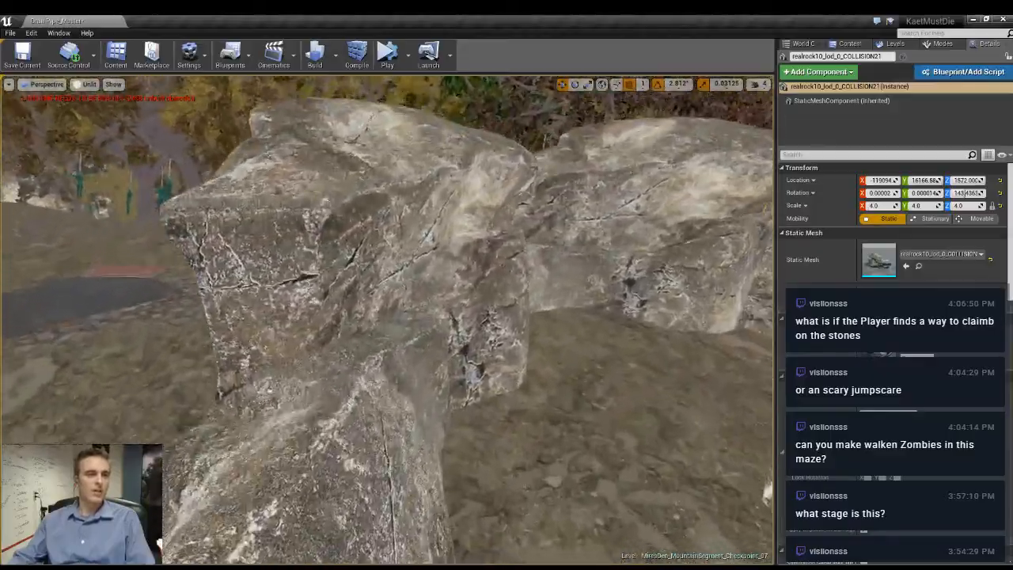
{"action": "right_click_drag", "start_coordinate": [388, 255], "coordinate": [435, 309]}
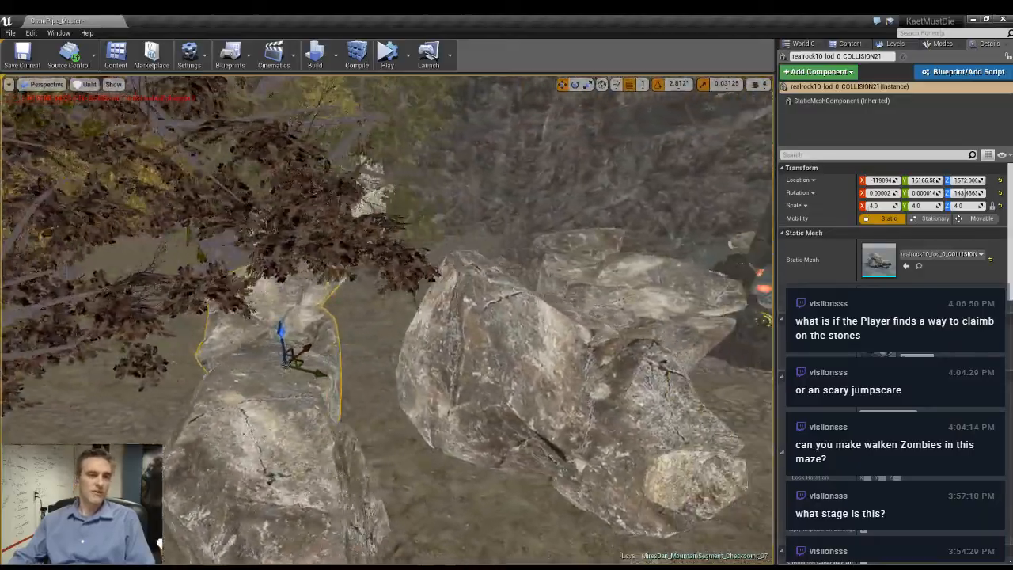
{"action": "right_click_drag", "start_coordinate": [388, 317], "coordinate": [475, 317]}
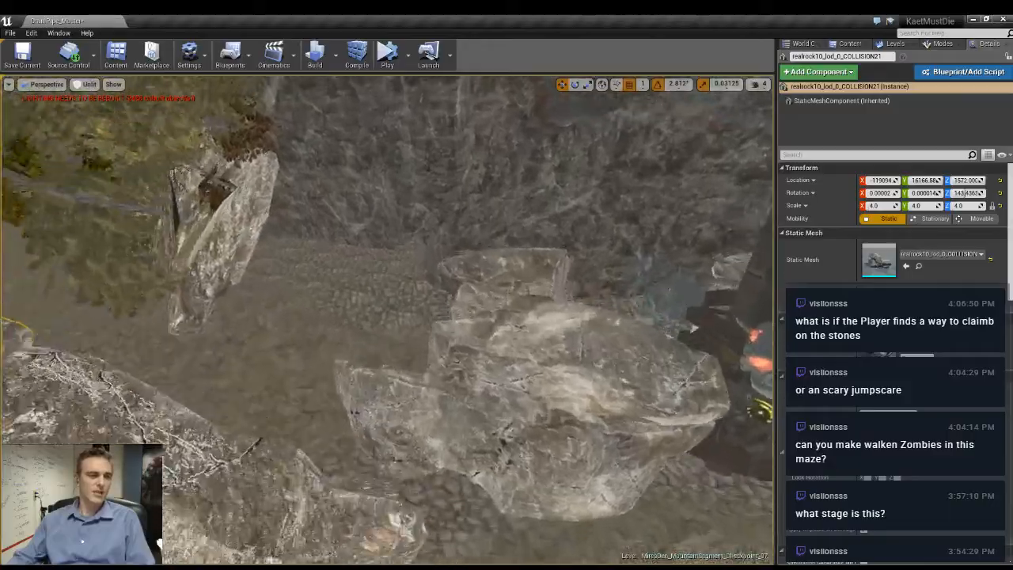
{"action": "right_click_drag", "start_coordinate": [387, 317], "coordinate": [293, 320]}
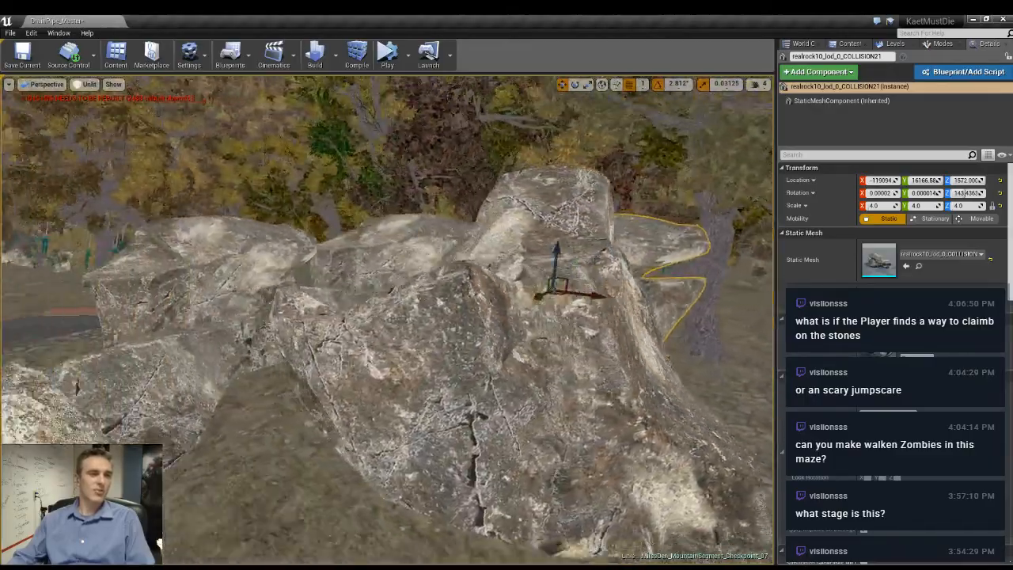
{"action": "right_click_drag", "start_coordinate": [388, 316], "coordinate": [452, 320]}
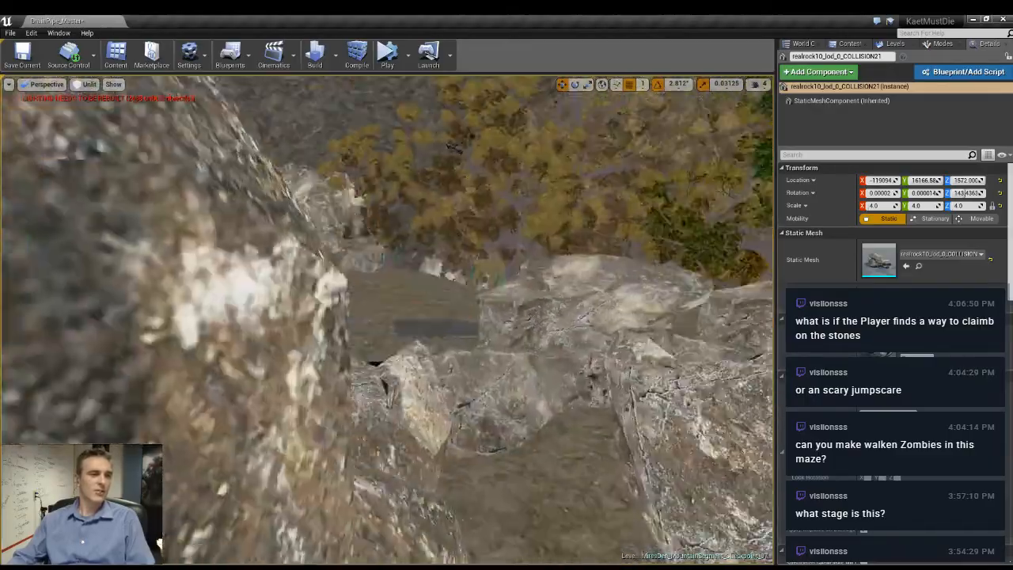
{"action": "right_click_drag", "start_coordinate": [388, 317], "coordinate": [464, 348]}
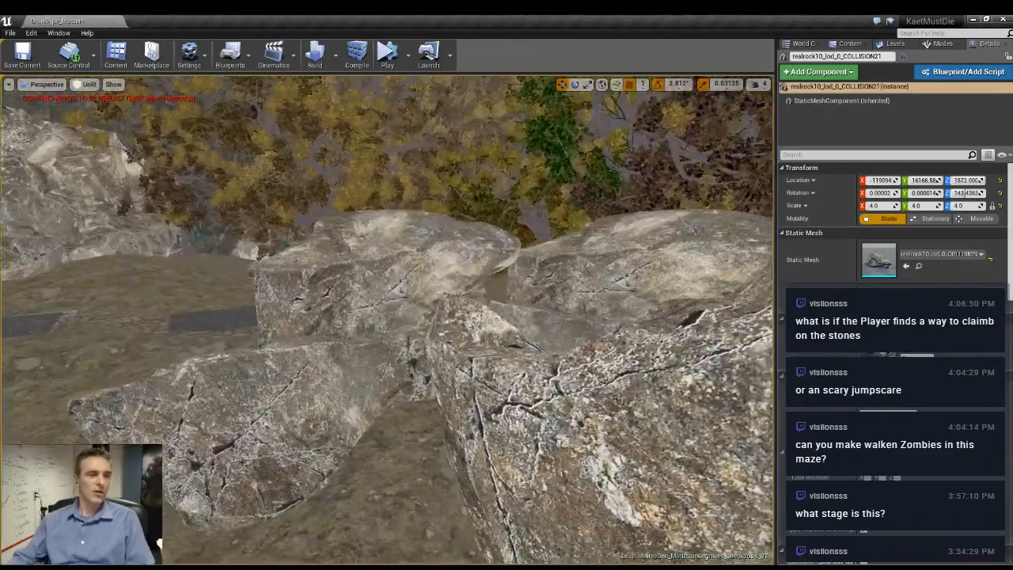
{"action": "left_click", "coordinate": [355, 285]}
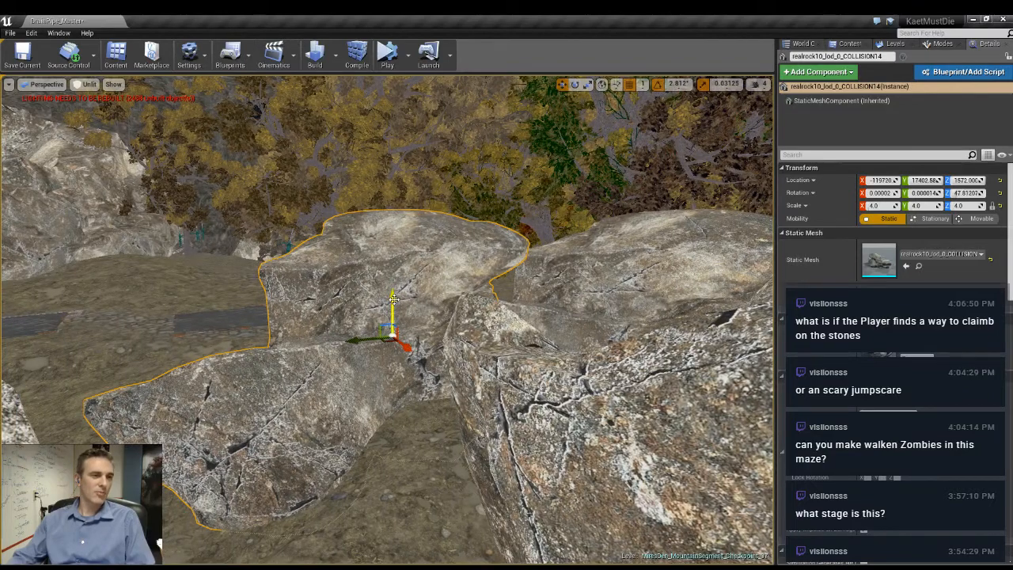
{"action": "left_click_drag", "start_coordinate": [394, 299], "coordinate": [385, 164], "text": "alt"}
{"action": "left_click_drag", "start_coordinate": [376, 212], "coordinate": [381, 150]}
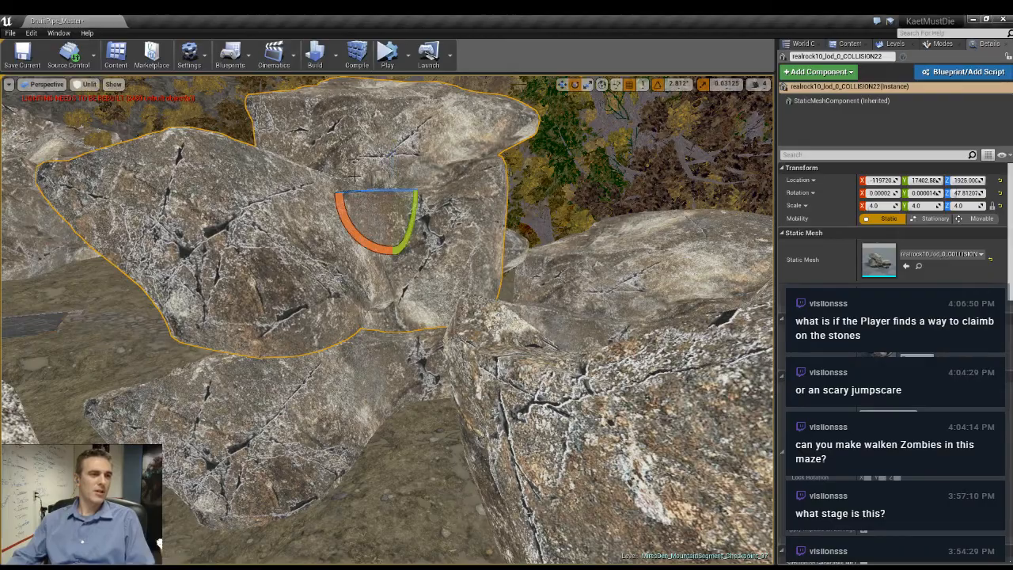
{"action": "left_click_drag", "start_coordinate": [379, 246], "coordinate": [498, 249]}
- Turn the flipped rock to about -81.56° around Z and lower it onto the rock below at about Z 1649
{"action": "right_click_drag", "start_coordinate": [508, 213], "coordinate": [479, 273]}
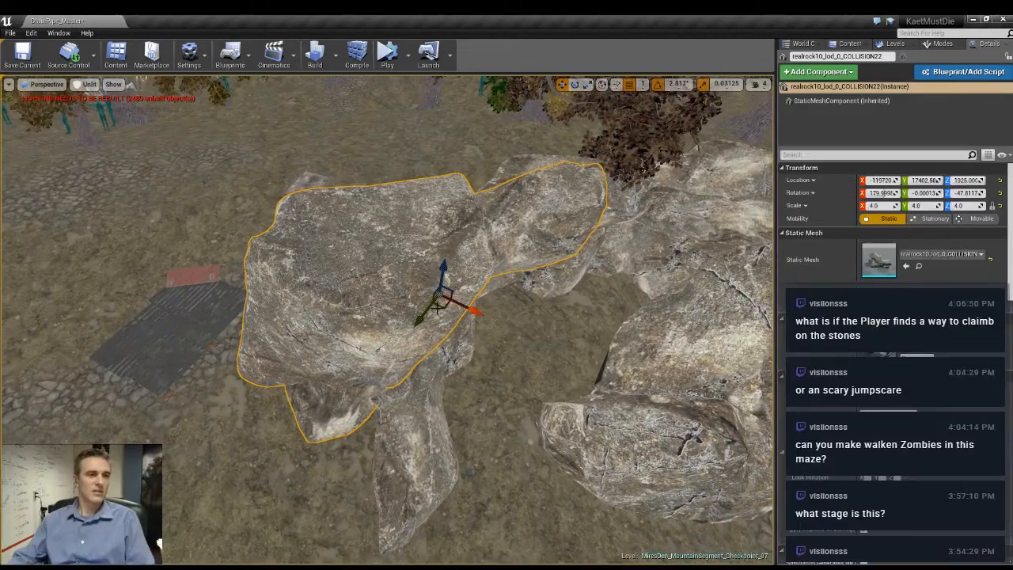
{"action": "right_click_drag", "start_coordinate": [515, 302], "coordinate": [345, 328]}
{"action": "left_click_drag", "start_coordinate": [434, 330], "coordinate": [520, 330]}
{"action": "right_click_drag", "start_coordinate": [520, 330], "coordinate": [554, 380]}
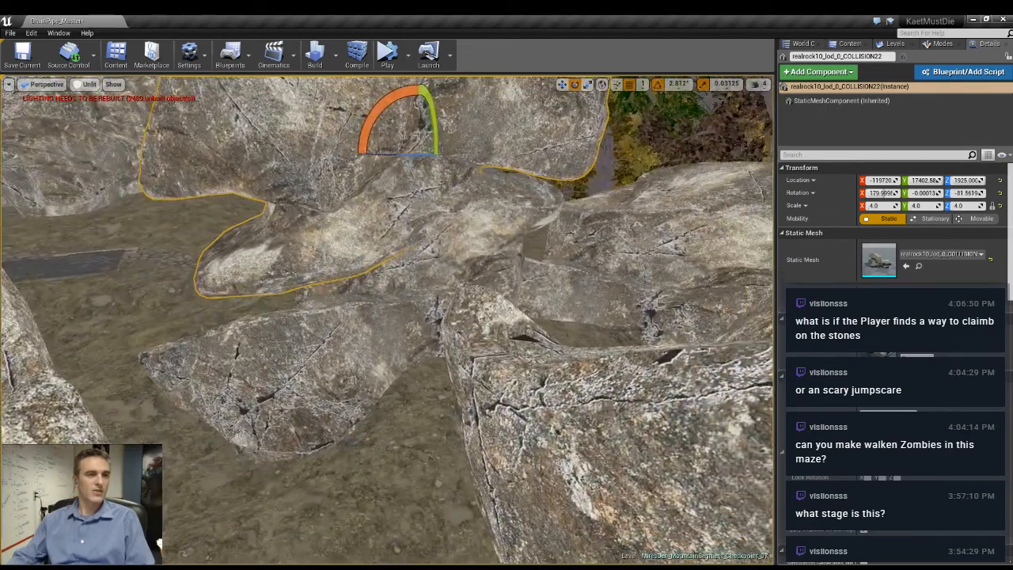
{"action": "key", "text": "w"}
{"action": "left_click_drag", "start_coordinate": [418, 149], "coordinate": [422, 228]}
{"action": "right_click_drag", "start_coordinate": [424, 233], "coordinate": [450, 206]}
- Look up the collision properties of the middle 4.0-scale rock, including whether characters can step up on it
{"action": "right_click_drag", "start_coordinate": [469, 369], "coordinate": [444, 363]}
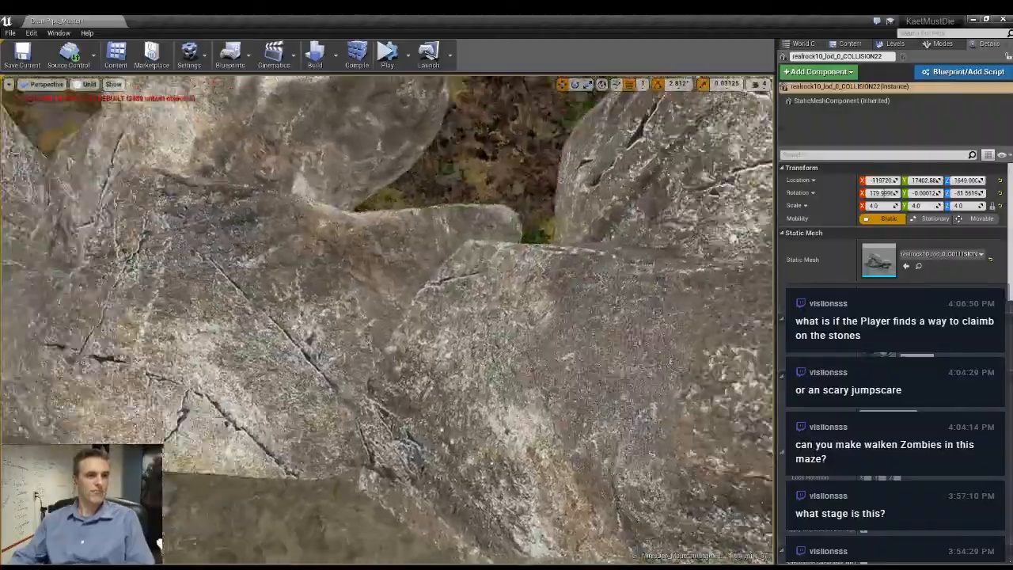
{"action": "right_click_drag", "start_coordinate": [445, 362], "coordinate": [372, 358]}
{"action": "left_click", "coordinate": [401, 374]}
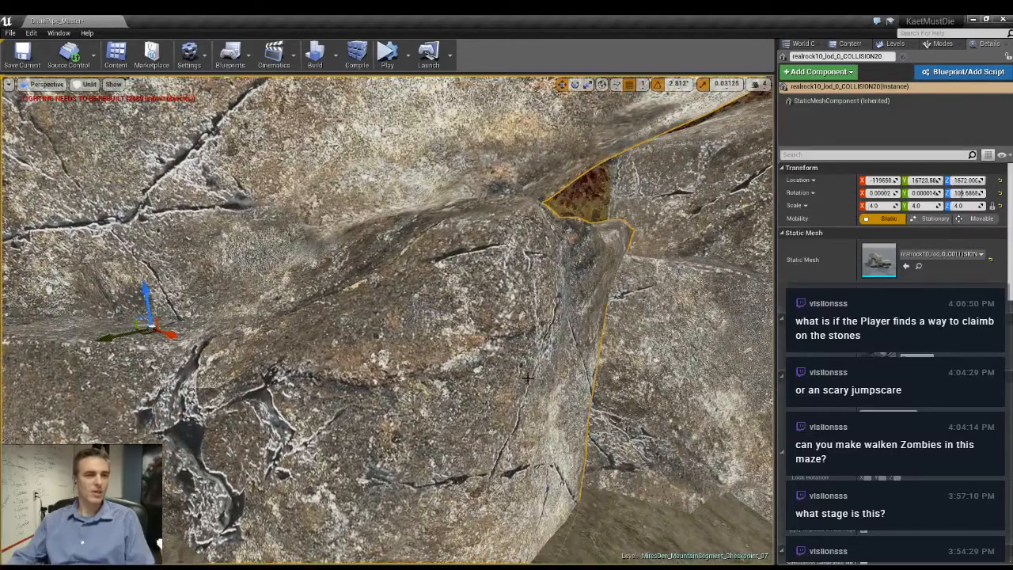
{"action": "left_click", "coordinate": [836, 156]}
{"action": "type", "text": "colllis"}
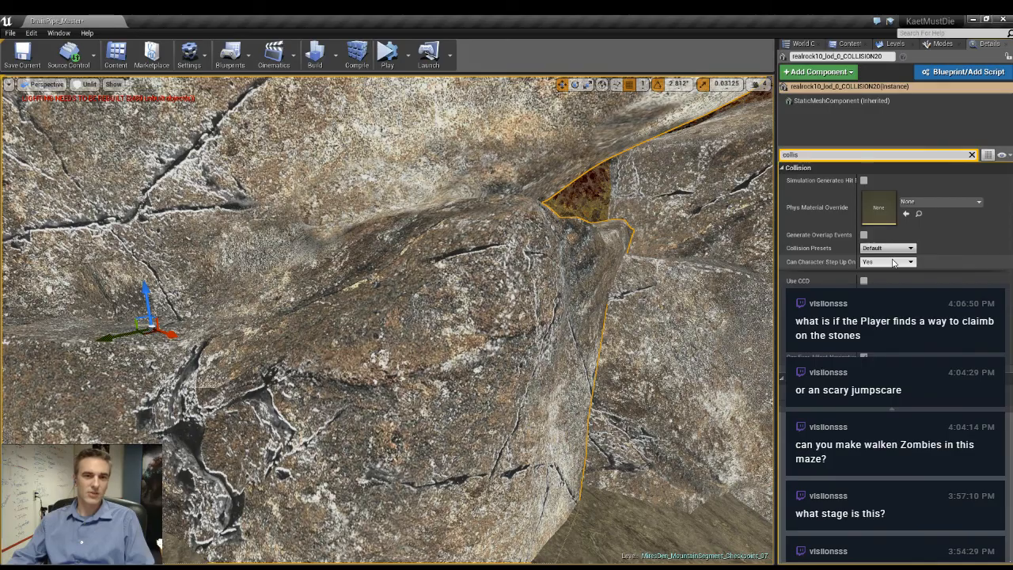
{"action": "left_click", "coordinate": [971, 157]}
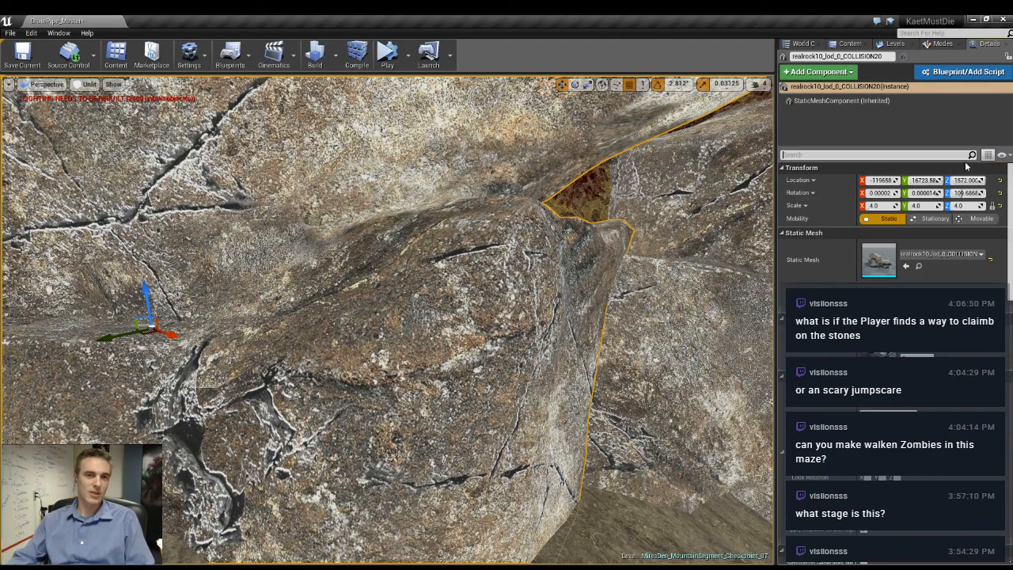
{"action": "right_click_drag", "start_coordinate": [602, 261], "coordinate": [744, 249]}
{"action": "key", "text": "Escape"}
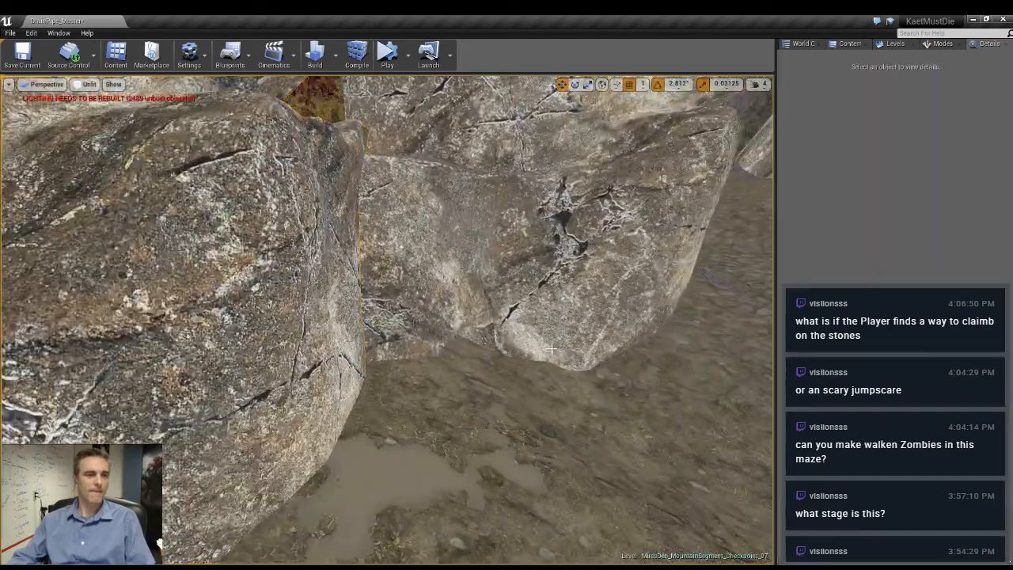
- Duplicate the outermost 4.0-scale rock by the trees to the far side of the path gap and rotate the copy to about 45° around Z
{"action": "right_click_drag", "start_coordinate": [537, 350], "coordinate": [760, 278]}
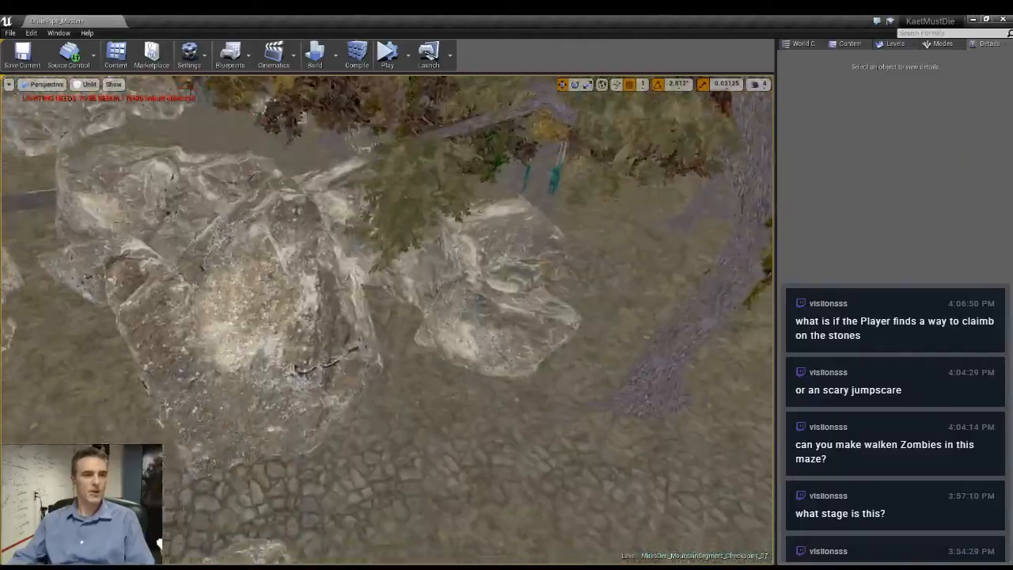
{"action": "right_click_drag", "start_coordinate": [475, 317], "coordinate": [340, 317]}
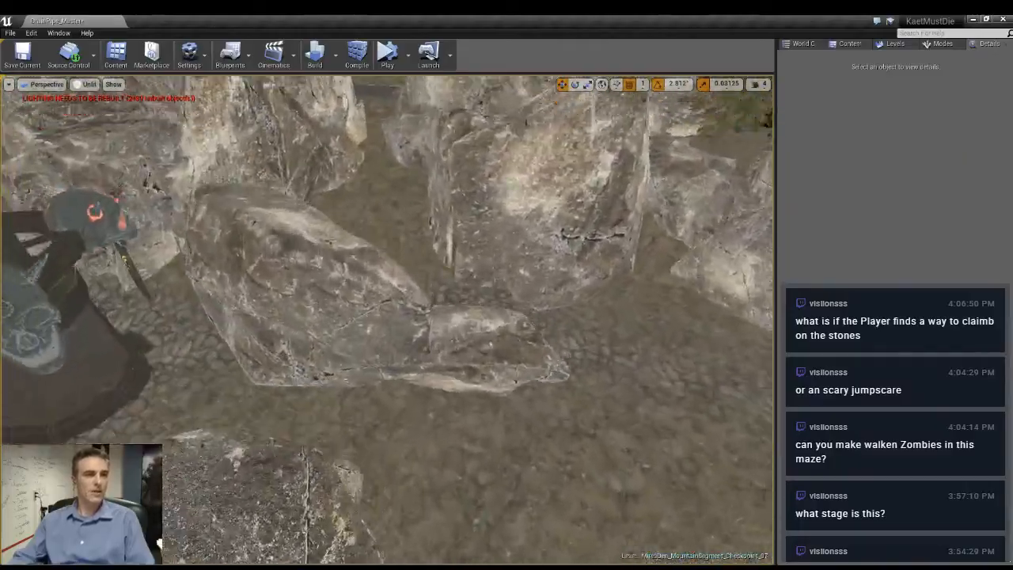
{"action": "right_click_drag", "start_coordinate": [388, 317], "coordinate": [459, 332]}
{"action": "left_click", "coordinate": [632, 329]}
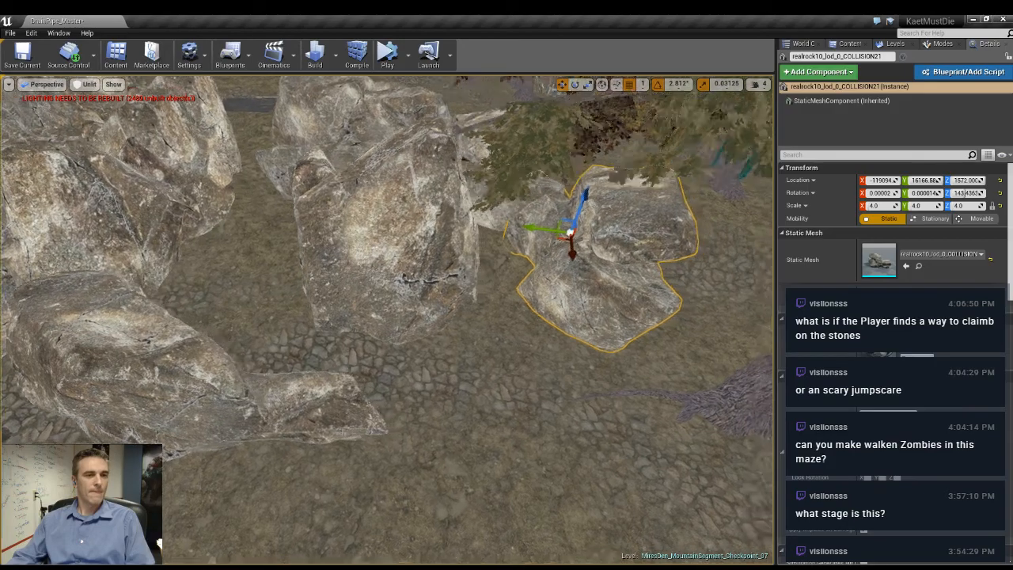
{"action": "right_click_drag", "start_coordinate": [632, 330], "coordinate": [515, 228]}
{"action": "left_click_drag", "start_coordinate": [527, 167], "coordinate": [400, 343], "text": "alt"}
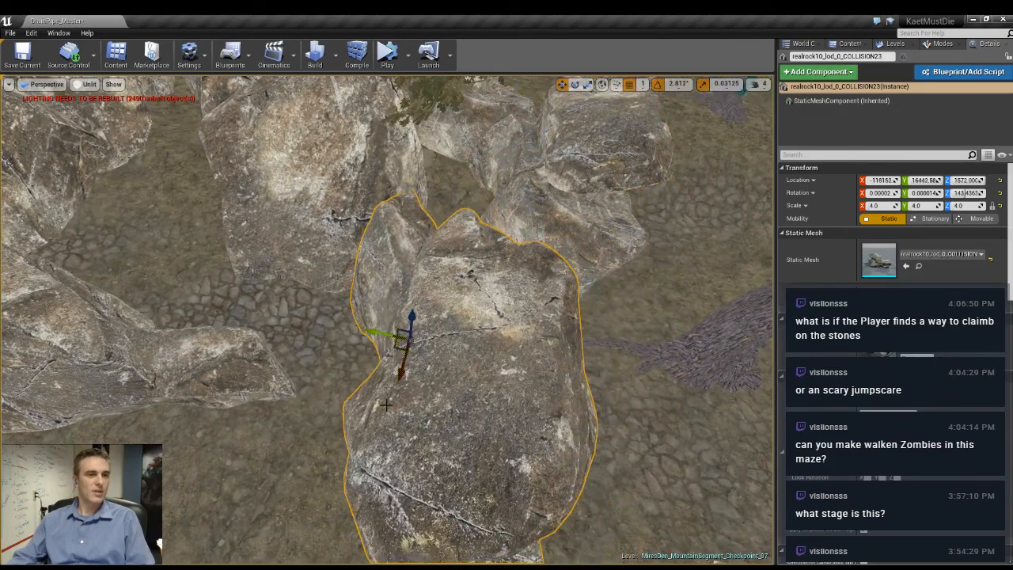
{"action": "left_click_drag", "start_coordinate": [444, 382], "coordinate": [473, 348]}
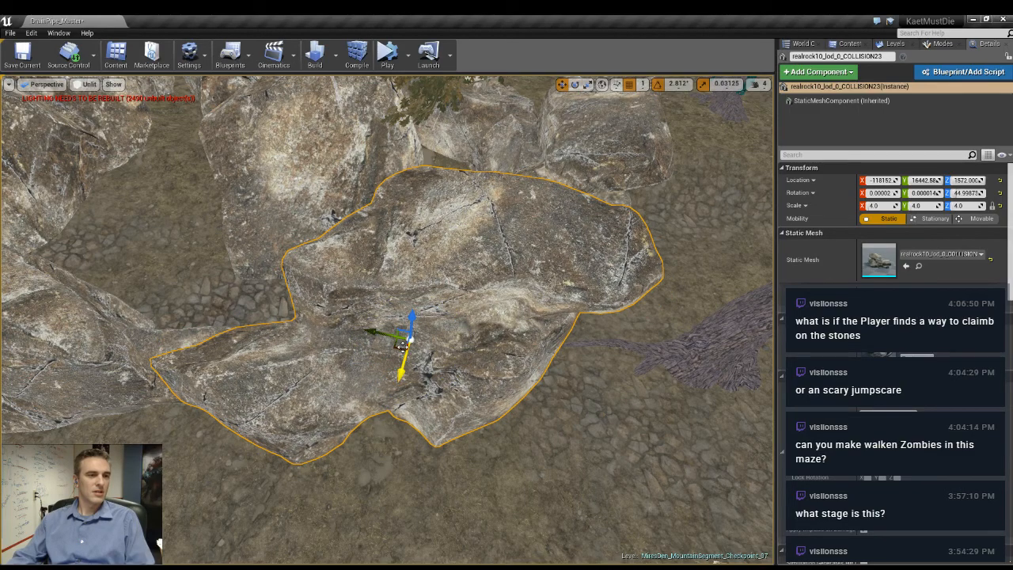
{"action": "left_click_drag", "start_coordinate": [386, 342], "coordinate": [391, 333]}
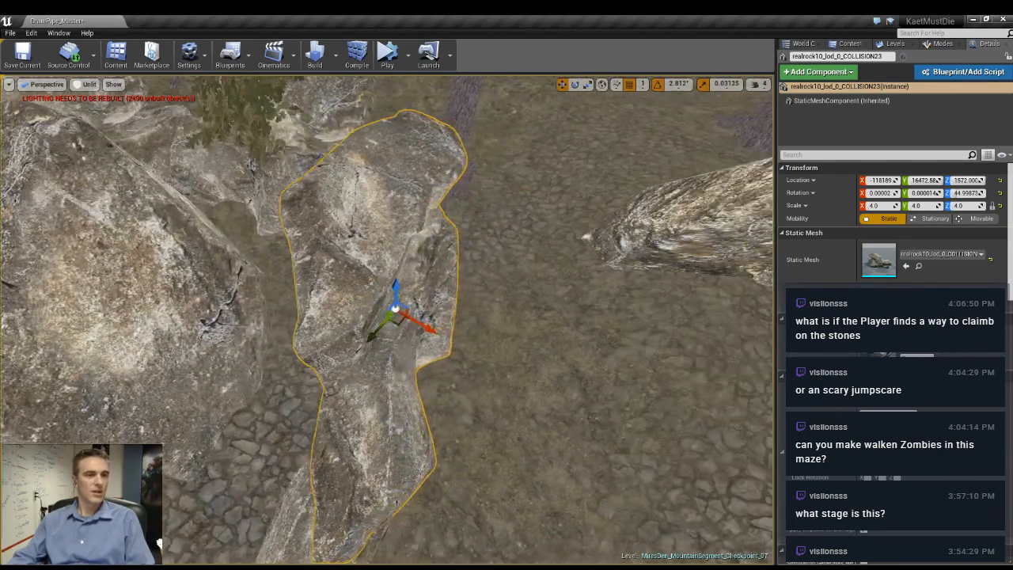
- Tilt the rock copy to about -25.3° around X, -23.1° around Y and 50.3° around Z, and lower it to about Z 1464
{"action": "right_click_drag", "start_coordinate": [357, 297], "coordinate": [371, 297]}
{"action": "key", "text": "r"}
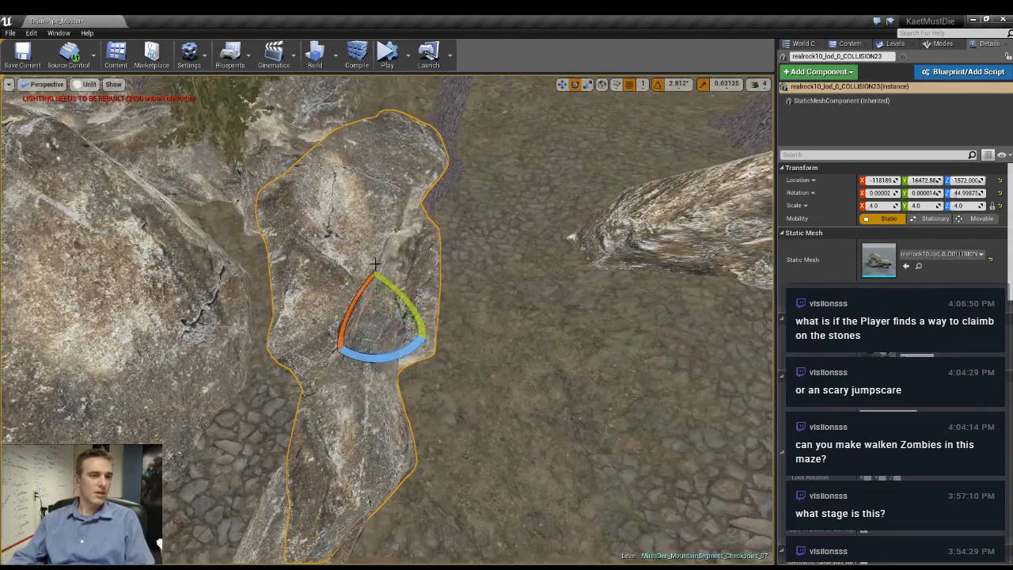
{"action": "left_click_drag", "start_coordinate": [391, 285], "coordinate": [428, 342]}
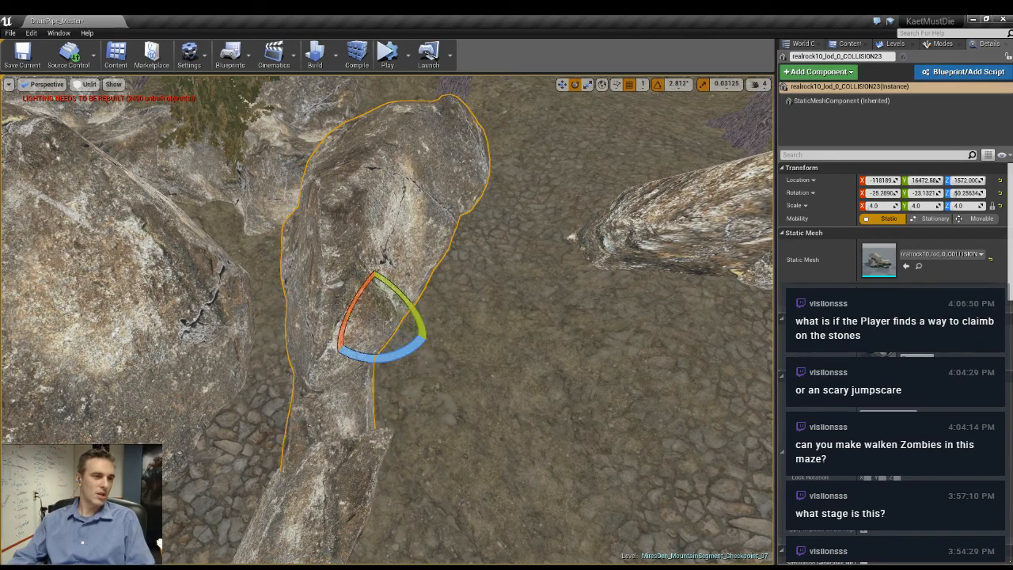
{"action": "mouse_move", "coordinate": [427, 342]}
{"action": "right_mouse_down"}
{"action": "mouse_move", "coordinate": [348, 338]}
{"action": "mouse_move", "coordinate": [412, 340]}
{"action": "right_mouse_up"}
{"action": "key", "text": "w"}
{"action": "left_click_drag", "start_coordinate": [404, 323], "coordinate": [431, 296]}
{"action": "left_click_drag", "start_coordinate": [431, 258], "coordinate": [428, 284]}
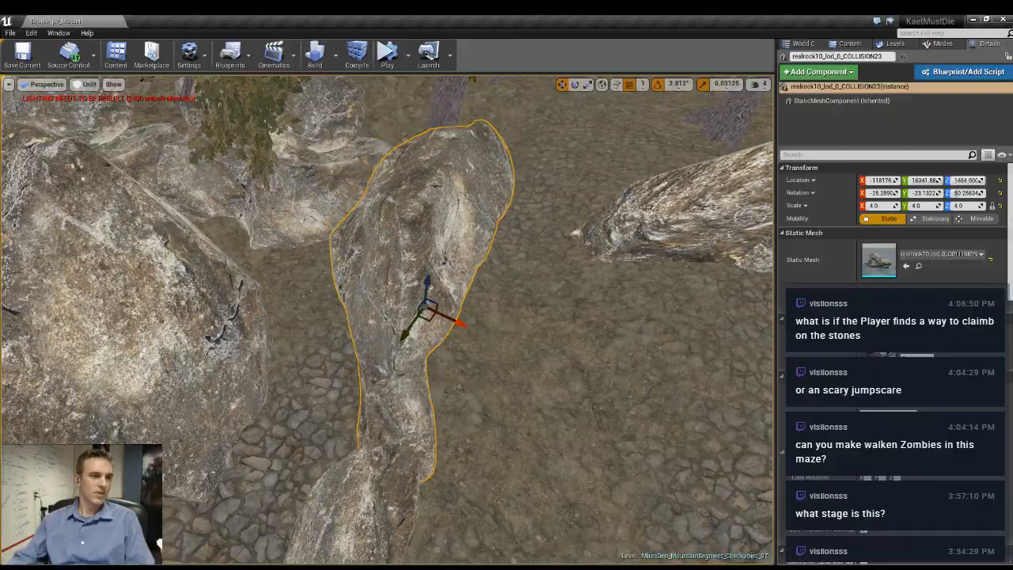
- Slide the tilted rock to about X -118330, Y 16141 and turn it to about 24.94° around Z
{"action": "right_click_drag", "start_coordinate": [428, 283], "coordinate": [372, 273]}
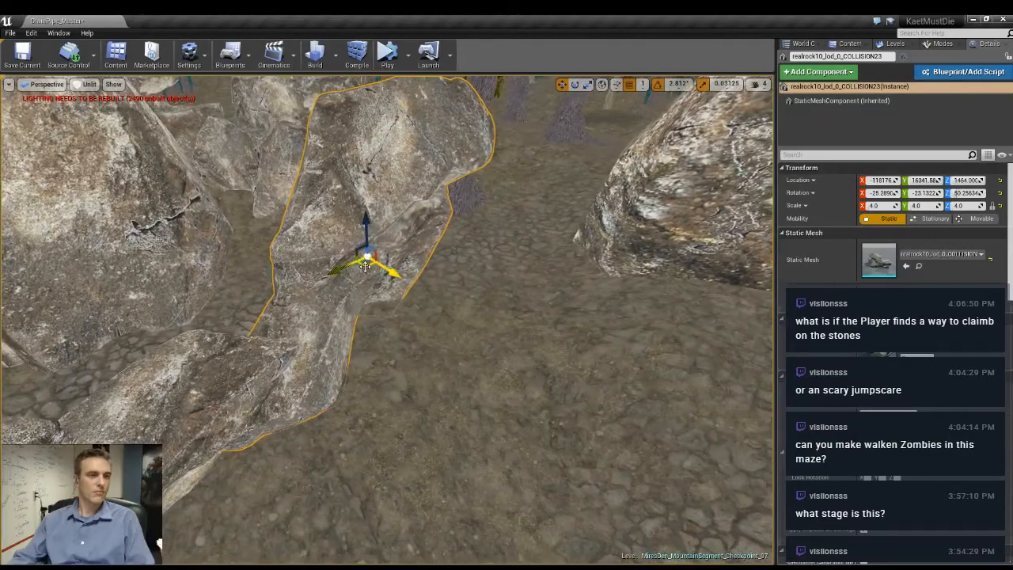
{"action": "left_click_drag", "start_coordinate": [365, 267], "coordinate": [349, 260]}
{"action": "right_click_drag", "start_coordinate": [349, 259], "coordinate": [350, 290]}
{"action": "left_click_drag", "start_coordinate": [406, 406], "coordinate": [439, 373]}
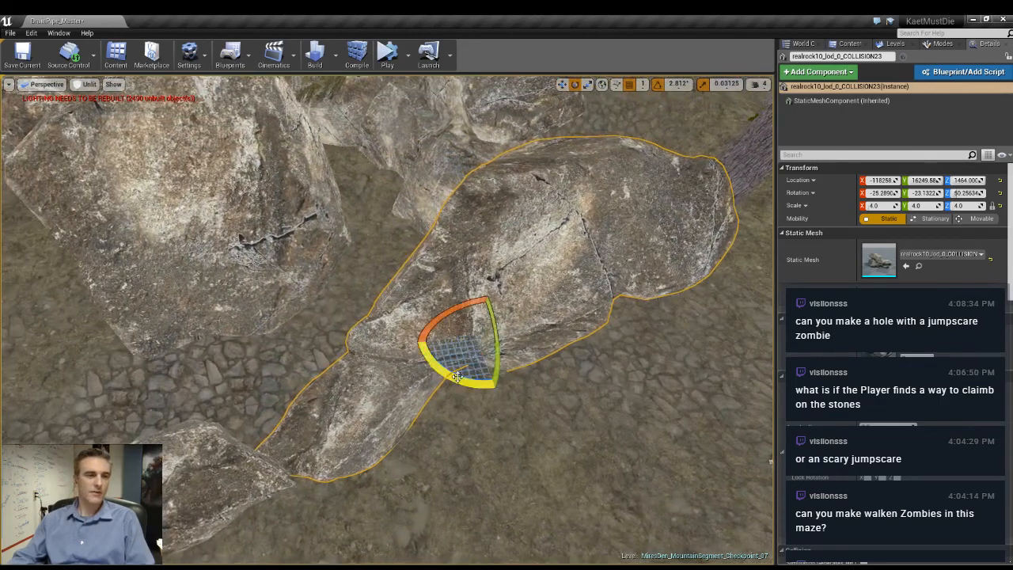
{"action": "left_click_drag", "start_coordinate": [458, 377], "coordinate": [522, 394]}
{"action": "key", "text": "w"}
{"action": "left_click_drag", "start_coordinate": [467, 346], "coordinate": [500, 319]}
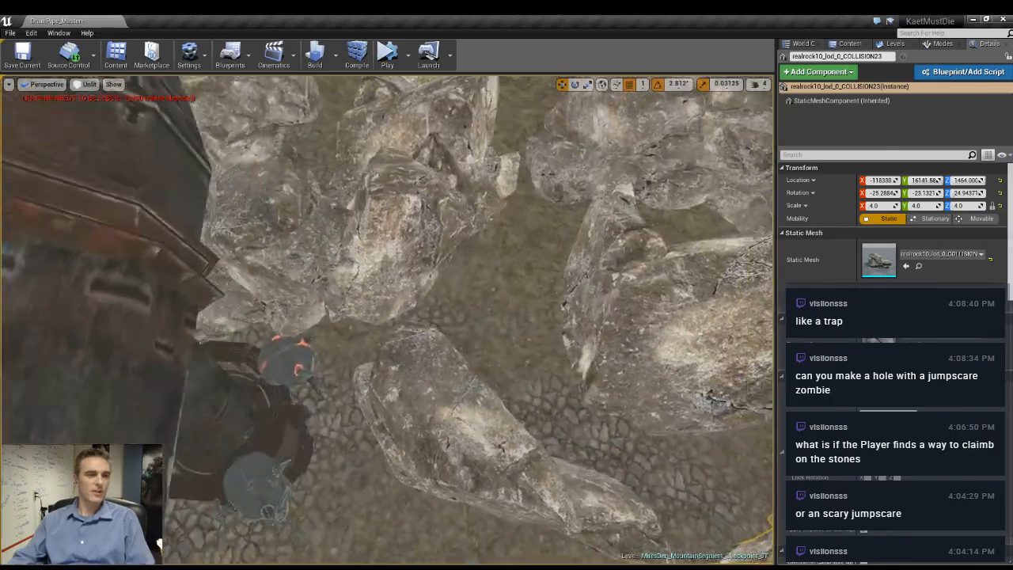
- Turn the 4.0-scale rock near the skull-decorated pipe to about -101.25° around Z
{"action": "right_click_drag", "start_coordinate": [388, 321], "coordinate": [499, 321]}
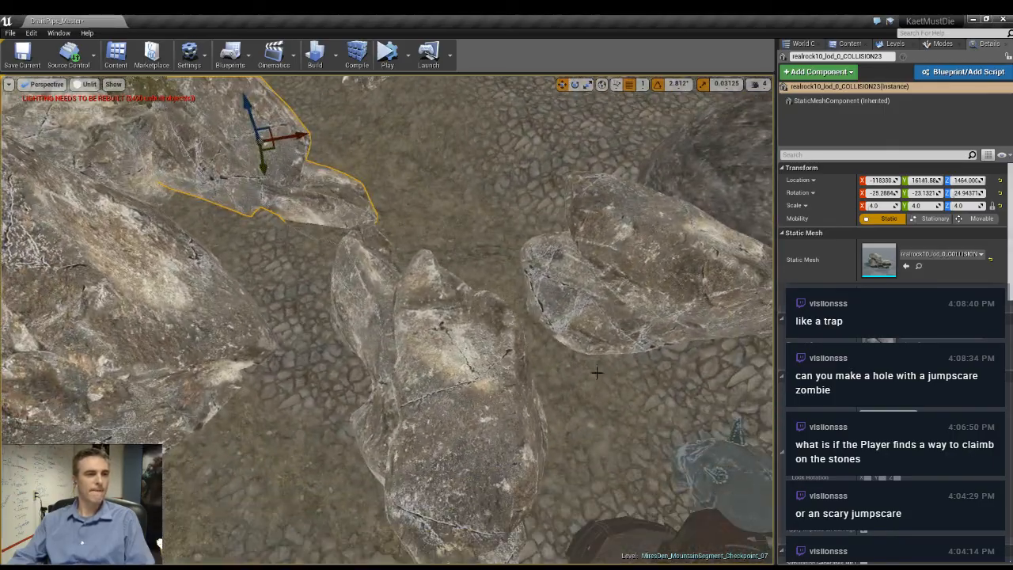
{"action": "left_click", "coordinate": [399, 388]}
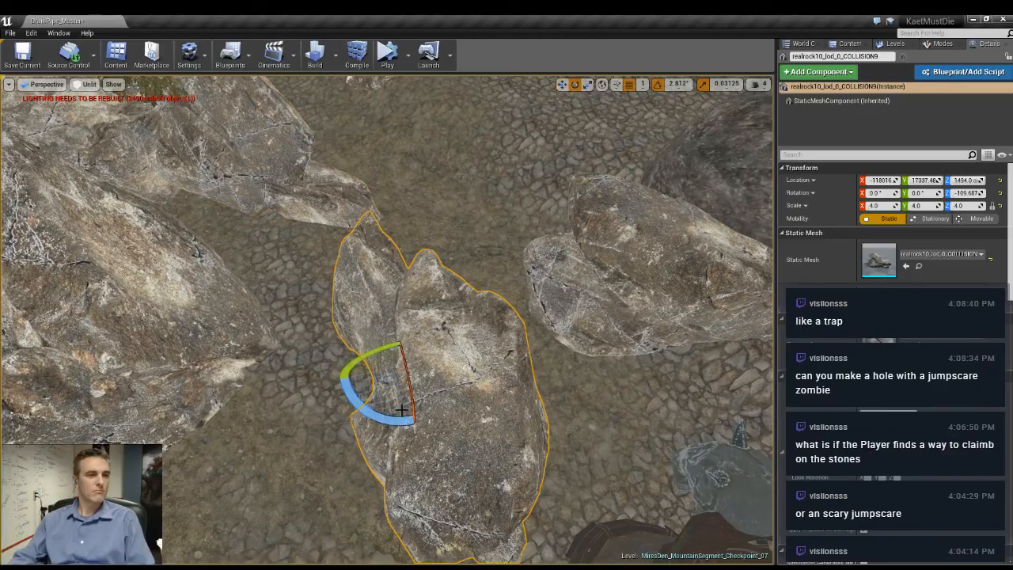
{"action": "left_click_drag", "start_coordinate": [402, 410], "coordinate": [377, 408]}
{"action": "right_click_drag", "start_coordinate": [402, 411], "coordinate": [435, 313]}
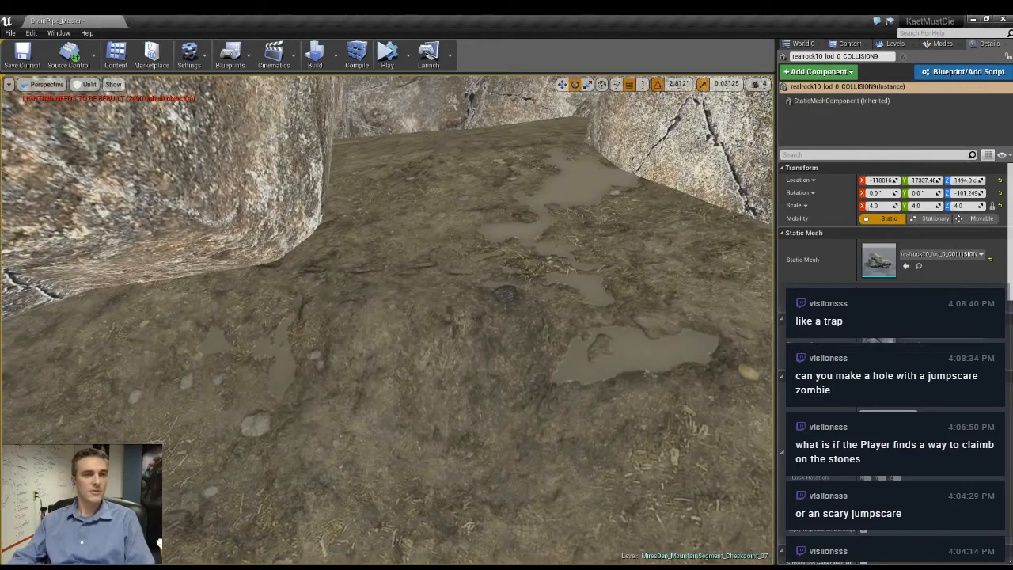
- Bring up the placeable actor classes and examine the hanging bodies among the forest trees
{"action": "left_click", "coordinate": [896, 43]}
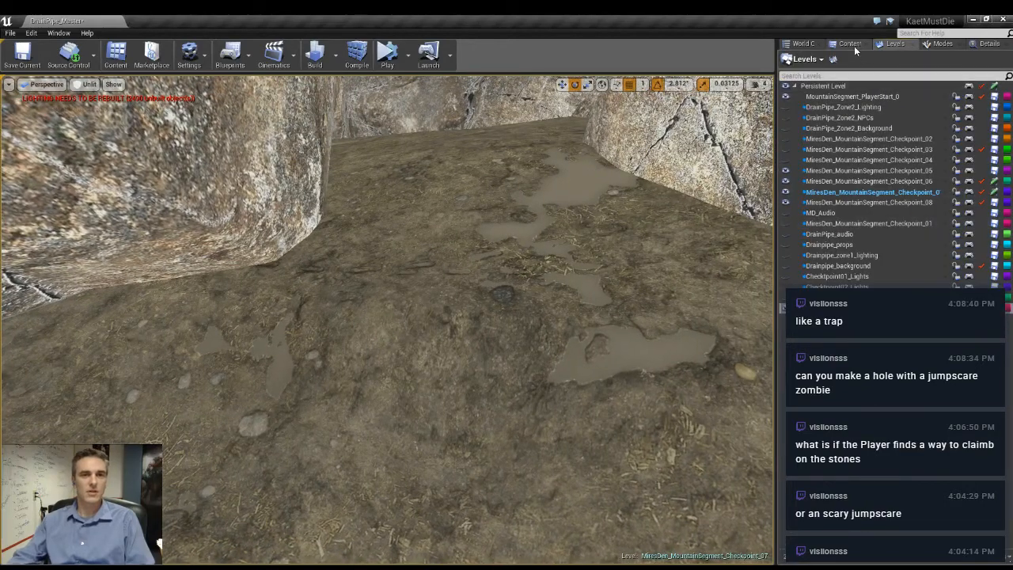
{"action": "left_click", "coordinate": [946, 46]}
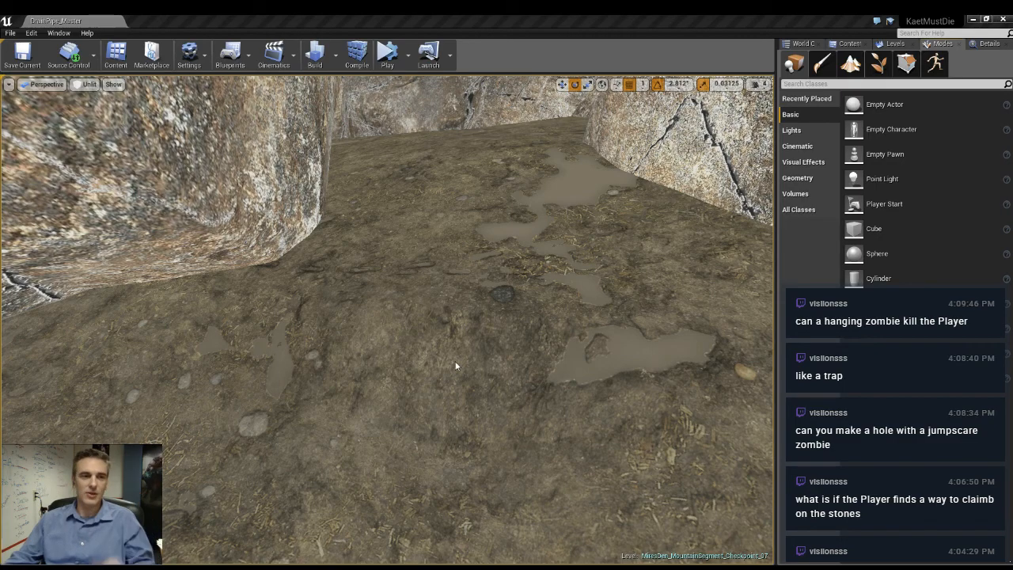
{"action": "right_click_drag", "start_coordinate": [377, 337], "coordinate": [475, 338]}
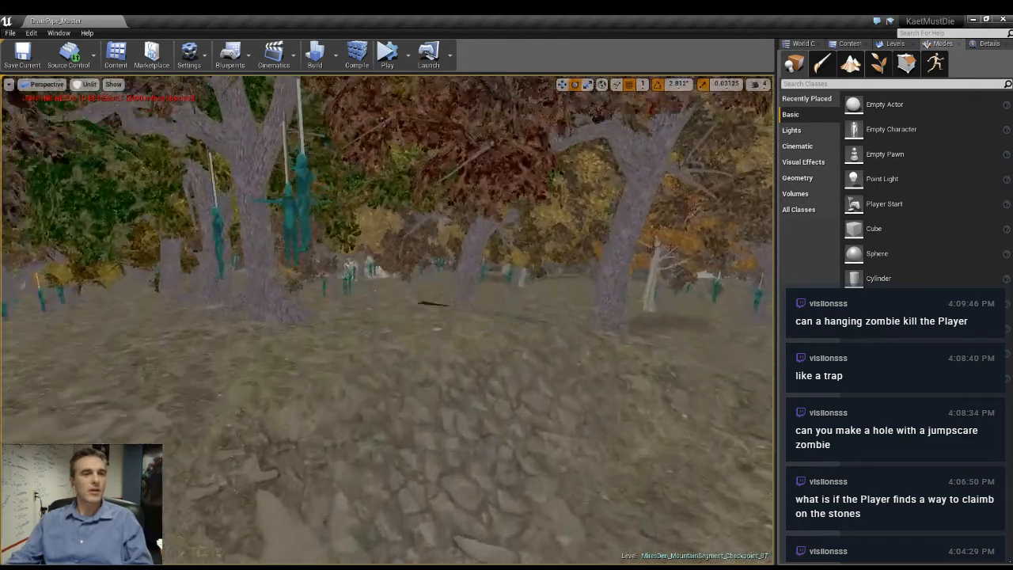
{"action": "right_click_drag", "start_coordinate": [377, 337], "coordinate": [317, 337]}
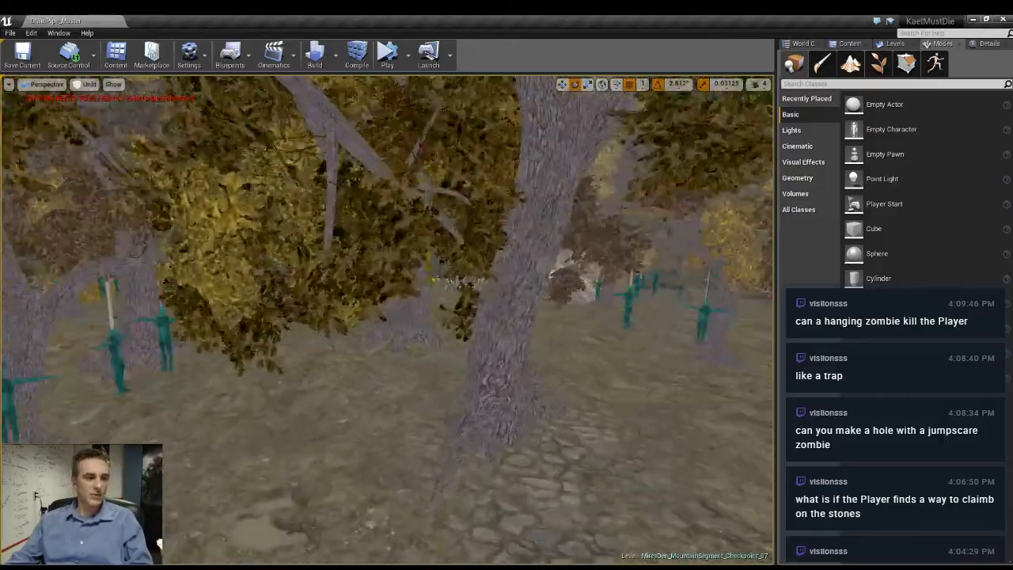
{"action": "right_click_drag", "start_coordinate": [378, 337], "coordinate": [273, 363]}
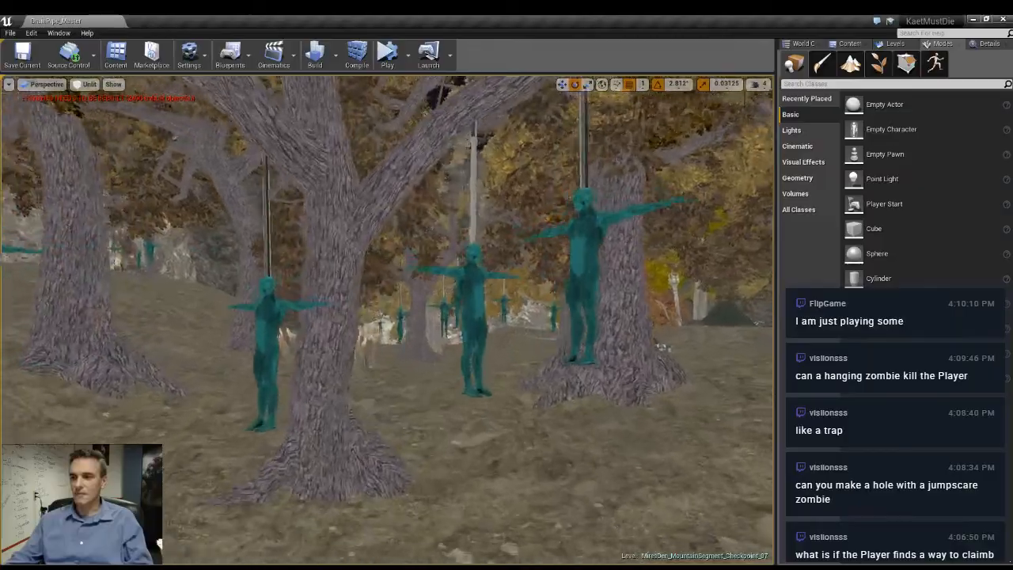
{"action": "right_click_drag", "start_coordinate": [378, 337], "coordinate": [317, 337]}
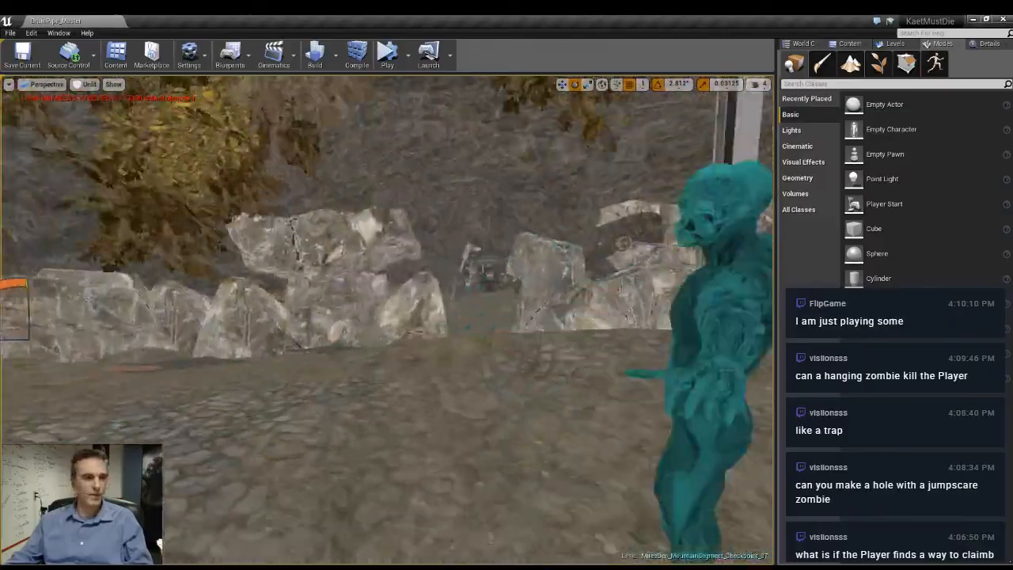
{"action": "right_click_drag", "start_coordinate": [377, 337], "coordinate": [235, 353]}
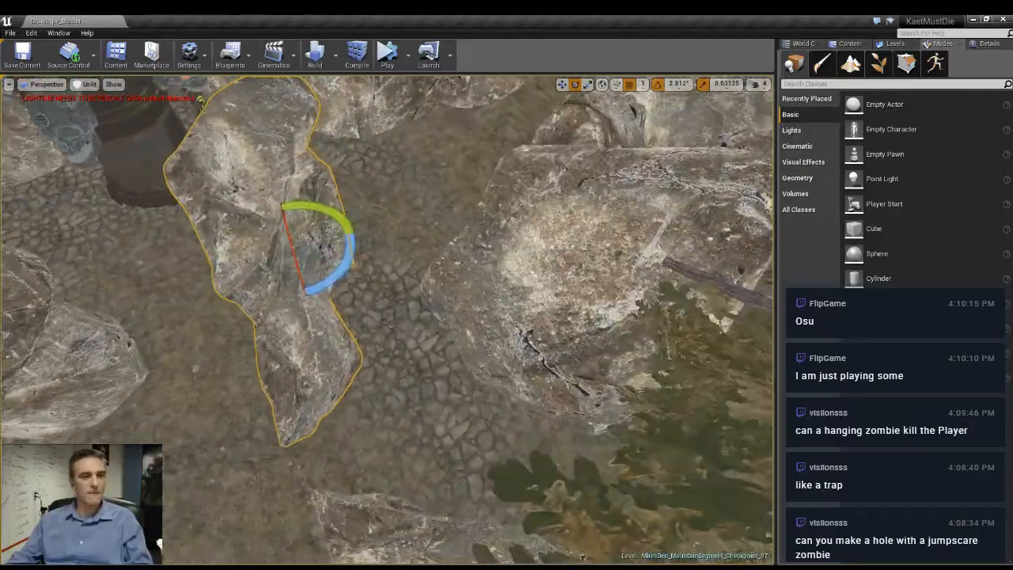
- Shift the rock beside the skull-decorated pipe against the neighbouring rocks and check the surrounding path width
{"action": "right_click_drag", "start_coordinate": [377, 337], "coordinate": [301, 309]}
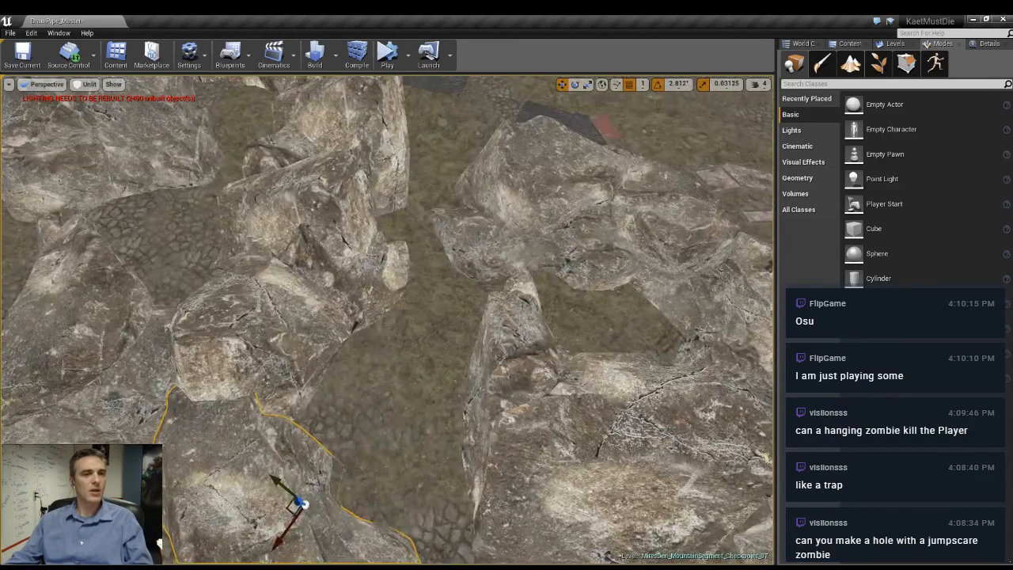
{"action": "right_click_drag", "start_coordinate": [388, 320], "coordinate": [546, 320]}
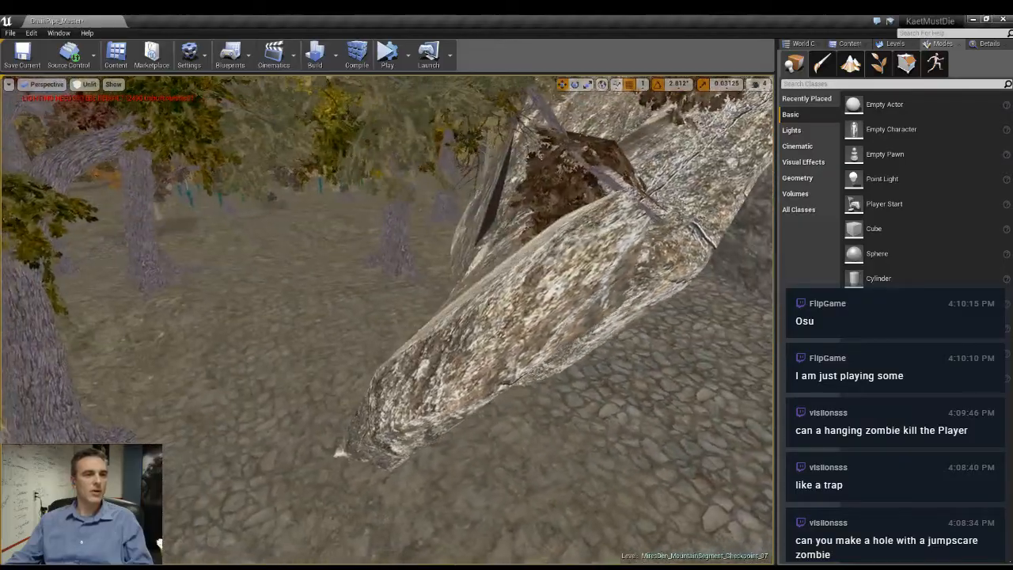
{"action": "right_click_drag", "start_coordinate": [341, 362], "coordinate": [336, 361]}
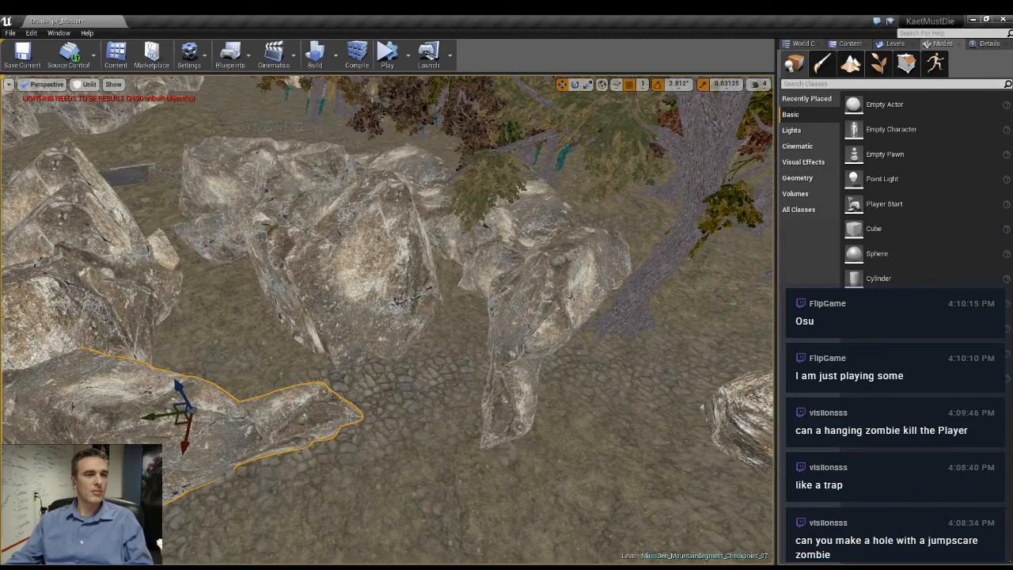
- Duplicate the group of rocks by the trees to the far side of the path and rotate the copies against the large rock wall
{"action": "left_click", "coordinate": [465, 263]}
{"action": "right_click_drag", "start_coordinate": [466, 264], "coordinate": [525, 281]}
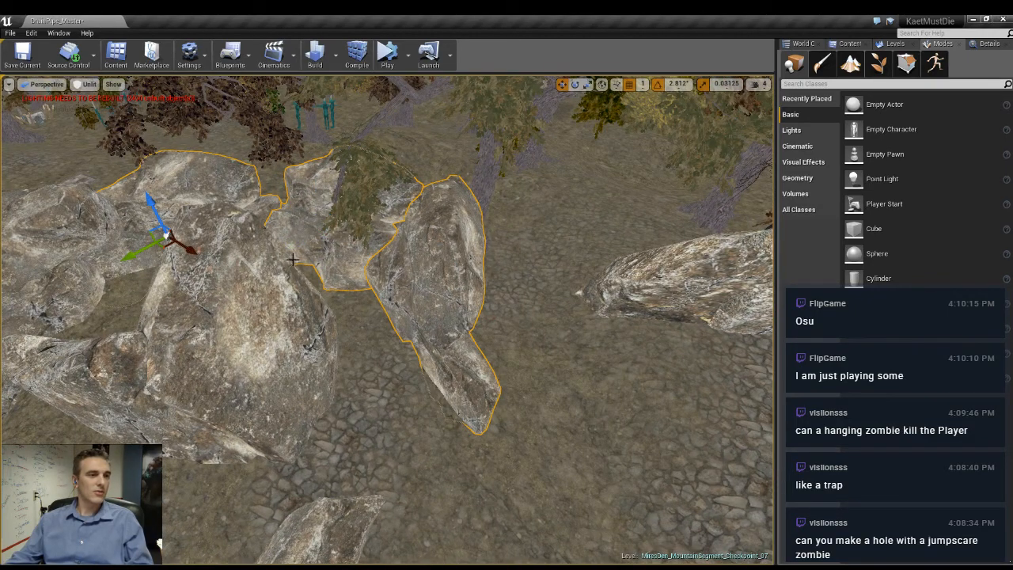
{"action": "left_click", "coordinate": [726, 233]}
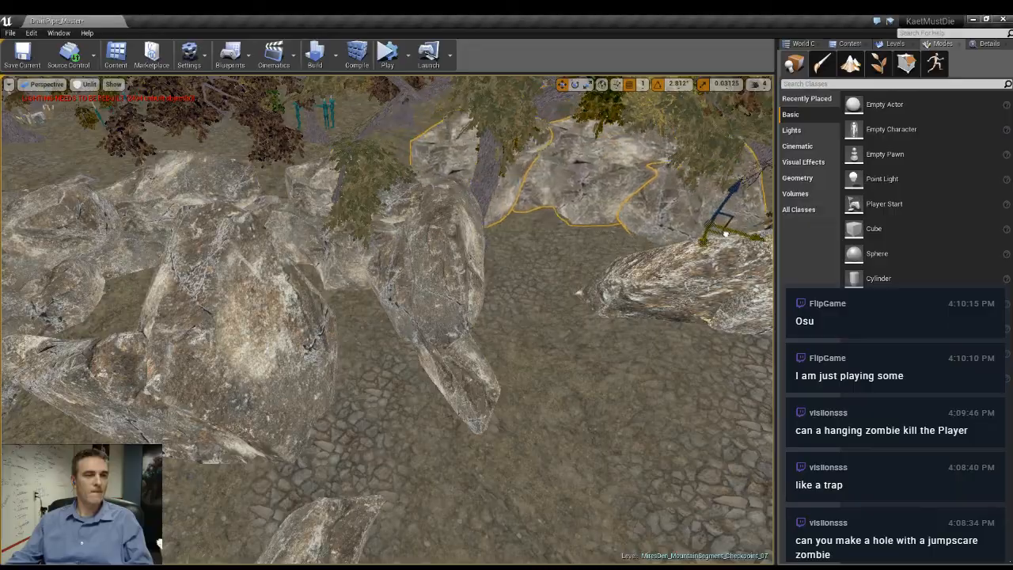
{"action": "right_click_drag", "start_coordinate": [760, 253], "coordinate": [803, 240]}
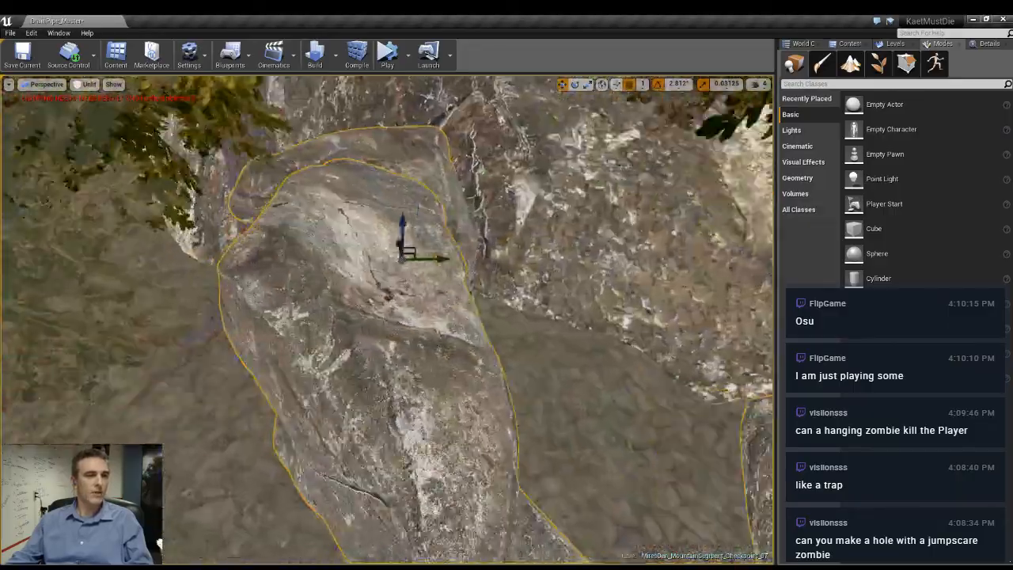
{"action": "right_click_drag", "start_coordinate": [402, 294], "coordinate": [444, 311]}
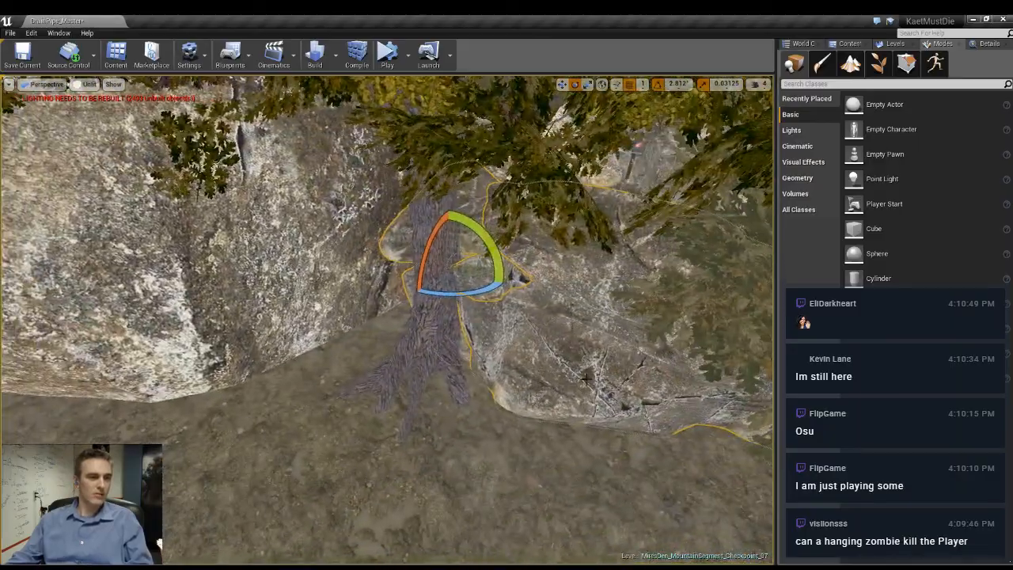
- Reposition the tree standing beside the new rock wall and inspect the path between the rocks
{"action": "key", "text": "w"}
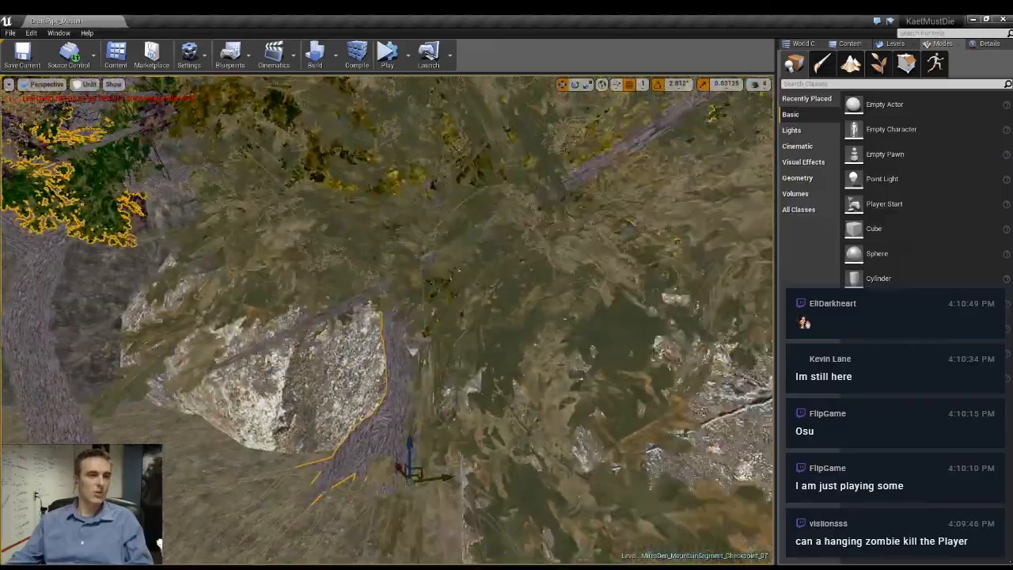
{"action": "right_click_drag", "start_coordinate": [388, 320], "coordinate": [254, 317]}
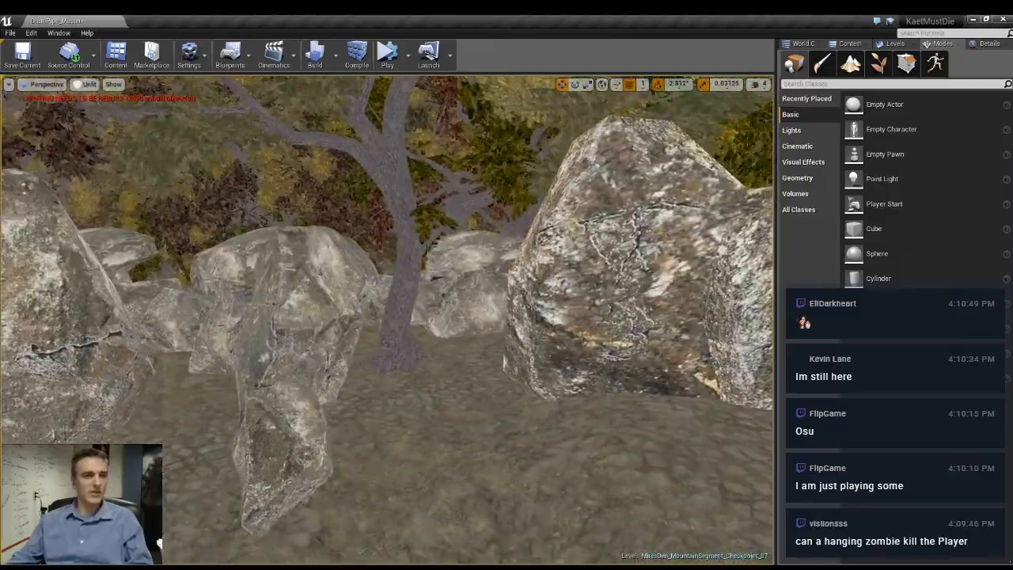
{"action": "right_click_drag", "start_coordinate": [388, 320], "coordinate": [324, 372]}
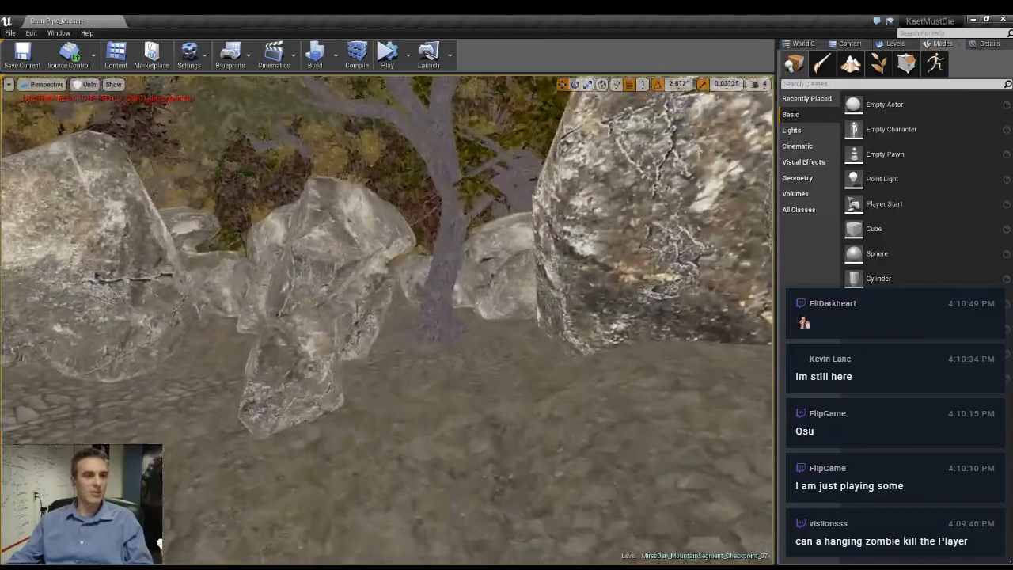
{"action": "right_click_drag", "start_coordinate": [388, 320], "coordinate": [502, 289]}
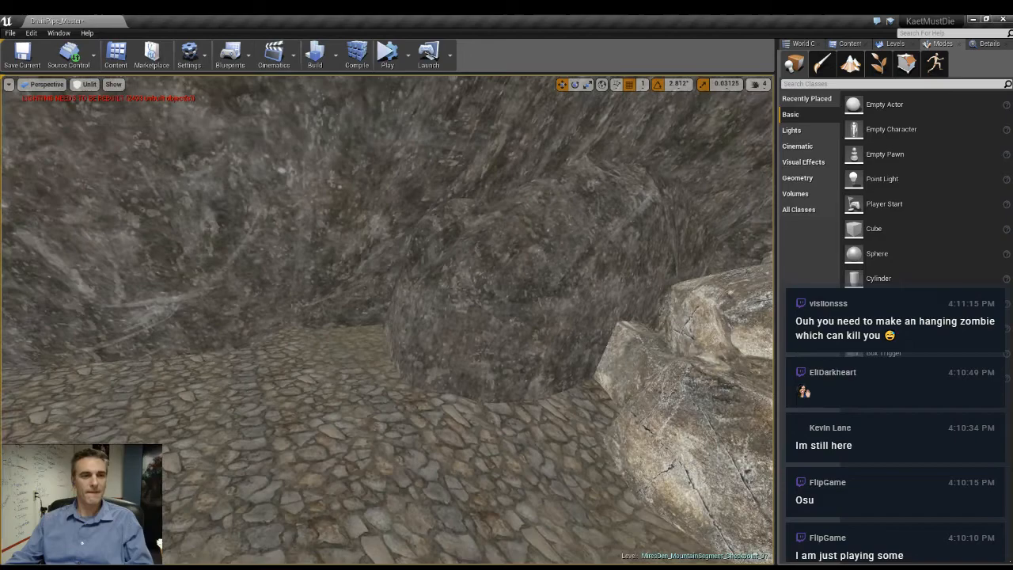
- Duplicate the rock between the pipe and the dark cliff across the cobbled path and rotate the copy
{"action": "right_click_drag", "start_coordinate": [388, 320], "coordinate": [475, 333]}
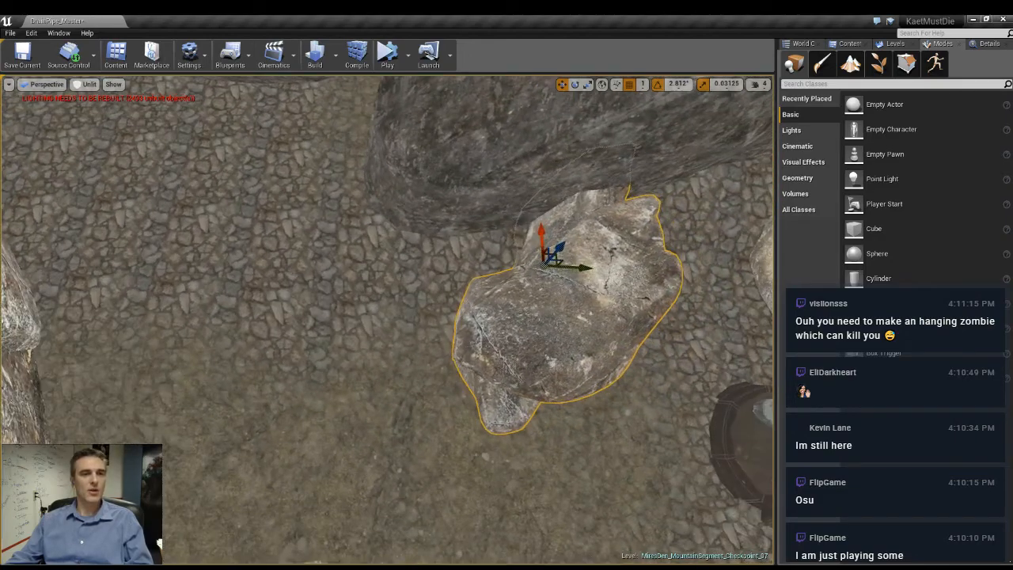
{"action": "left_click_drag", "start_coordinate": [586, 267], "coordinate": [161, 209], "text": "alt"}
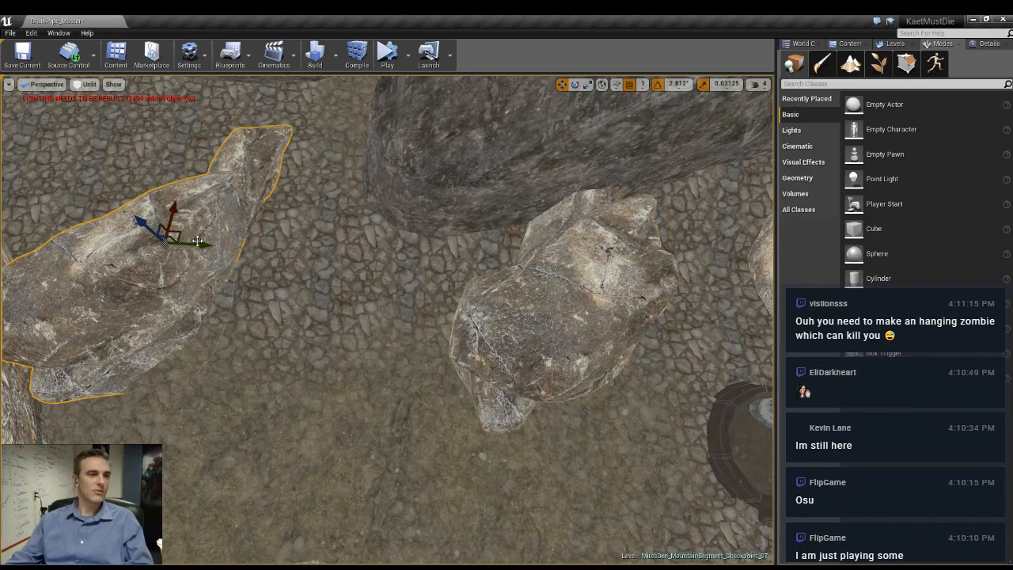
{"action": "left_click_drag", "start_coordinate": [207, 264], "coordinate": [107, 254]}
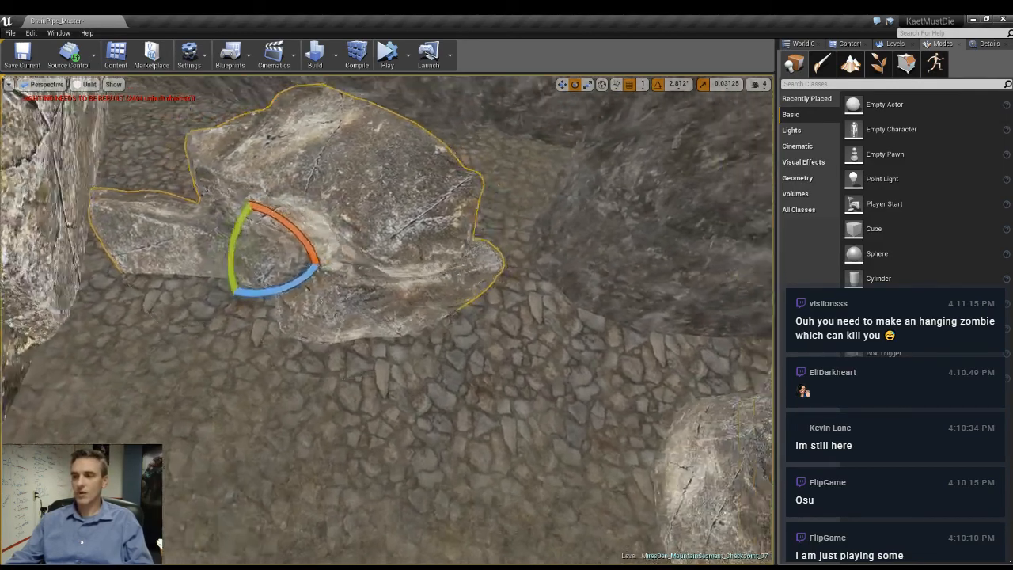
{"action": "right_click_drag", "start_coordinate": [330, 359], "coordinate": [337, 293]}
- Slide the copied rock back against the dark cliff and raise it above the cobbled ground
{"action": "key", "text": "w"}
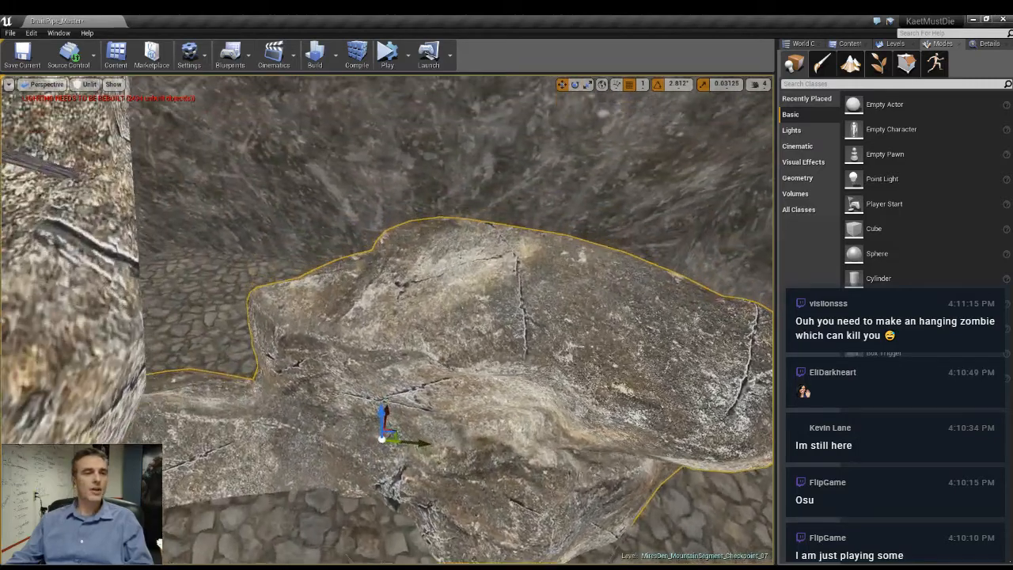
{"action": "right_click_drag", "start_coordinate": [330, 331], "coordinate": [345, 364]}
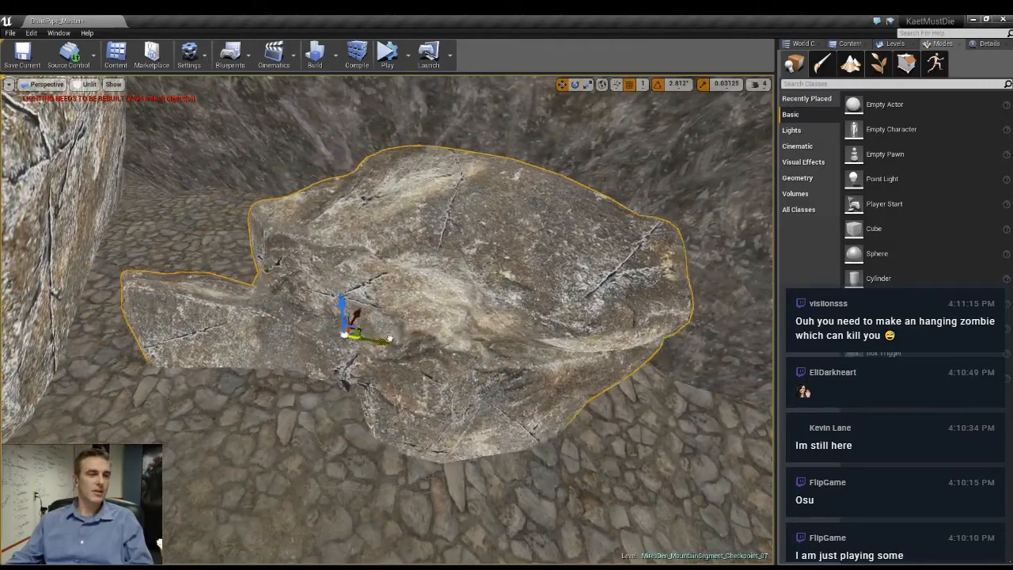
{"action": "left_click_drag", "start_coordinate": [377, 318], "coordinate": [418, 247]}
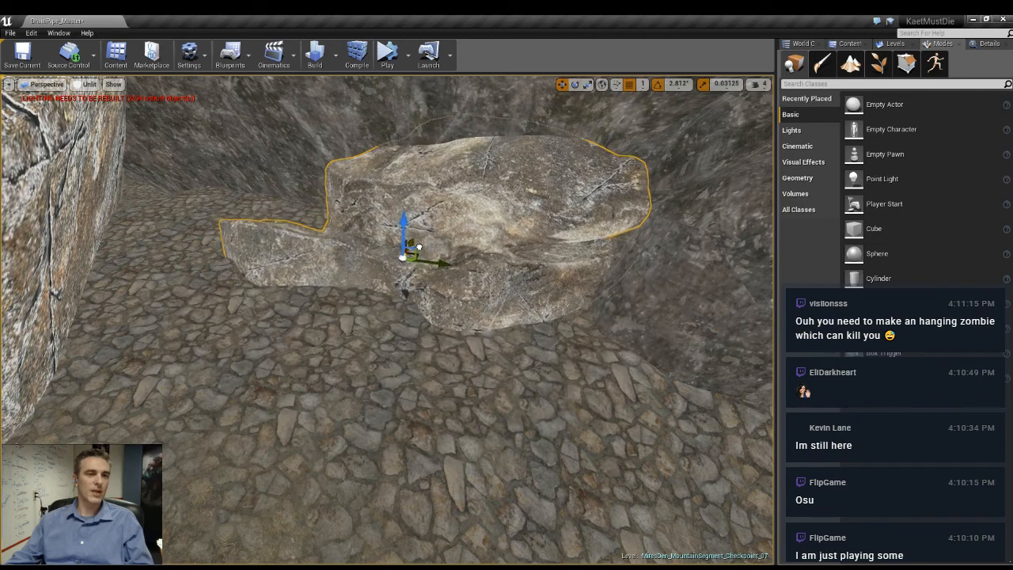
{"action": "right_click_drag", "start_coordinate": [481, 384], "coordinate": [455, 386]}
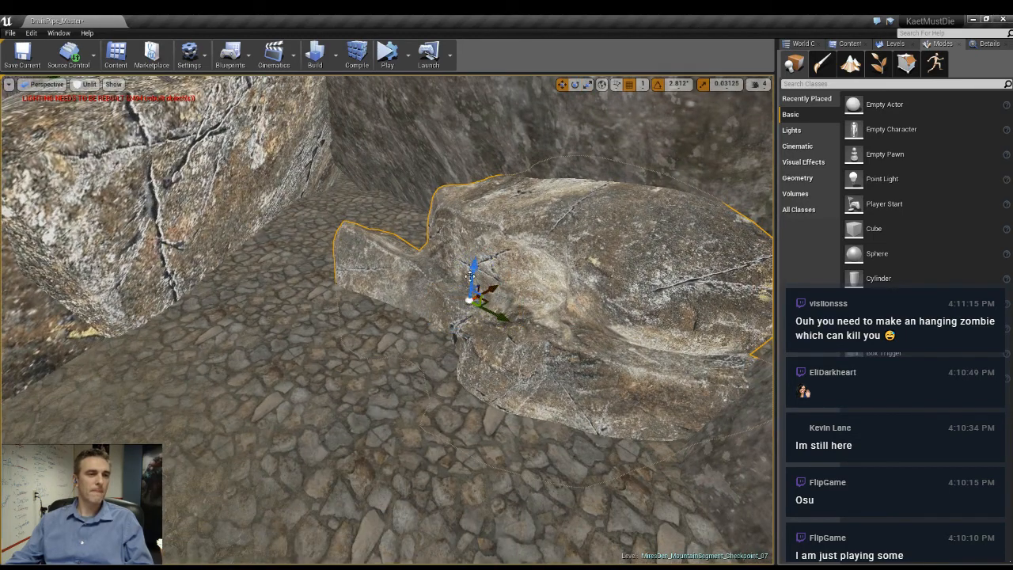
{"action": "right_click_drag", "start_coordinate": [470, 273], "coordinate": [424, 255]}
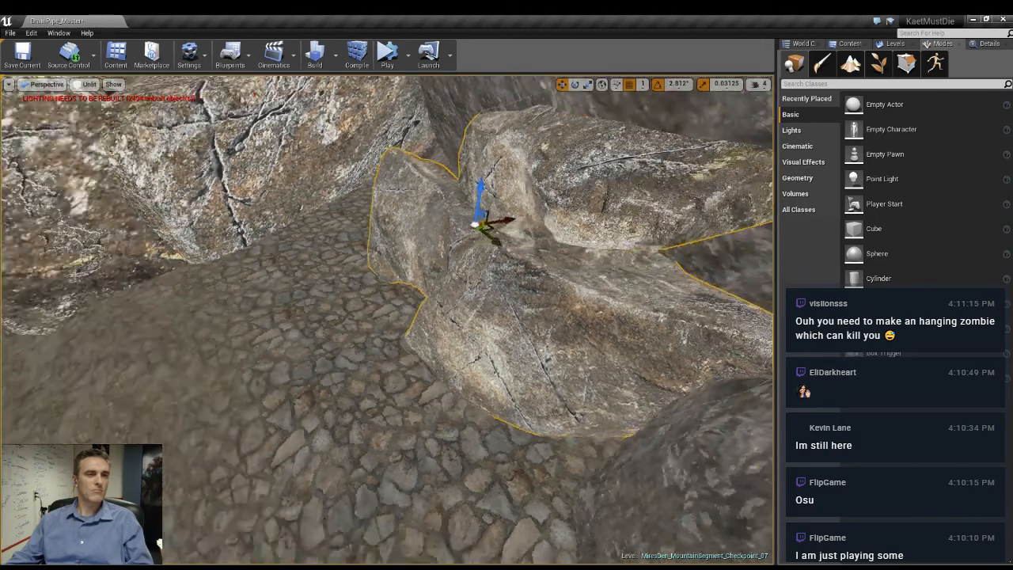
- Inspect the rock-lined paths around the pipe and the rocks beside the dark cliff
{"action": "right_click_drag", "start_coordinate": [526, 270], "coordinate": [526, 270]}
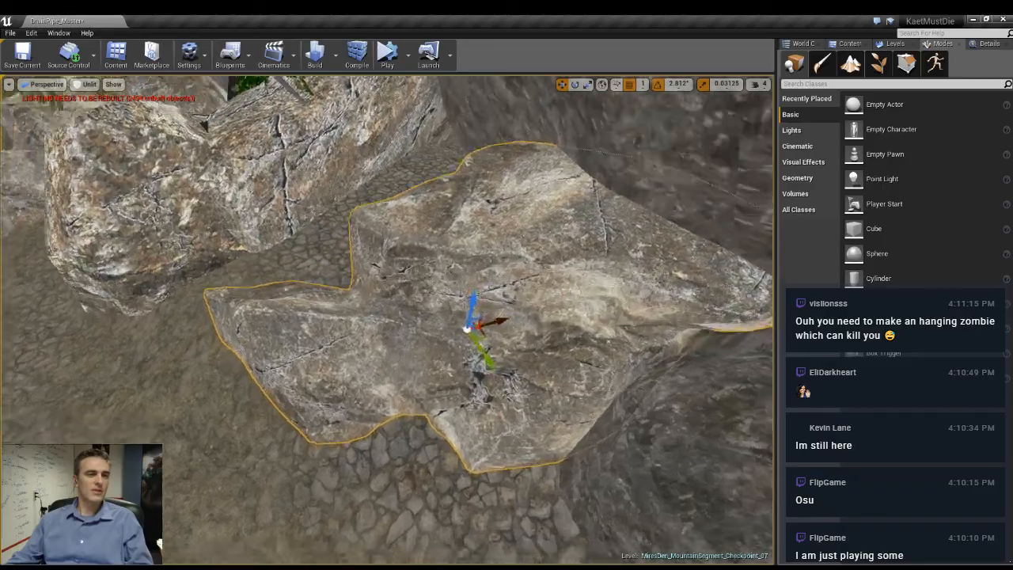
{"action": "key", "text": "f"}
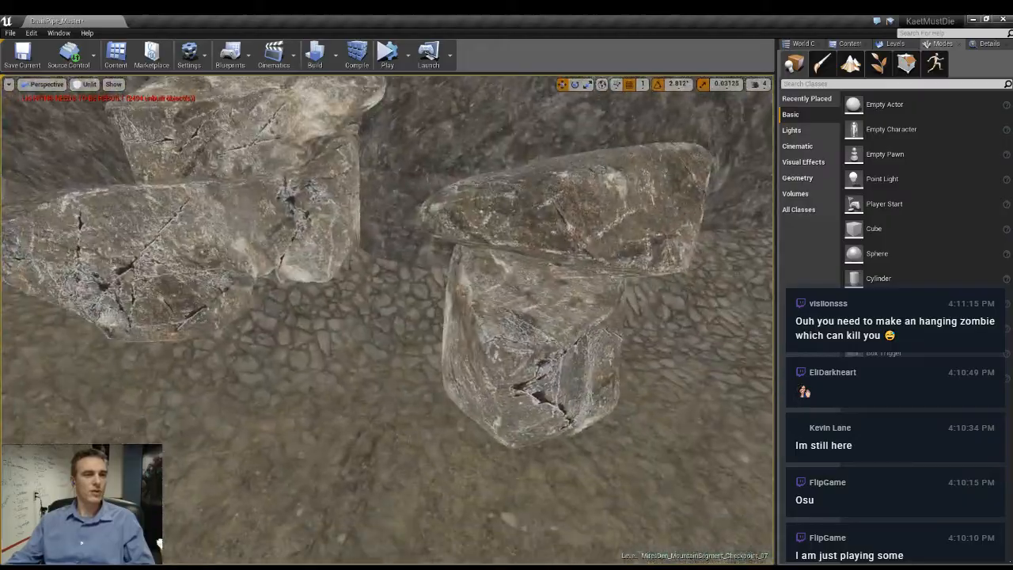
{"action": "key", "text": "s"}
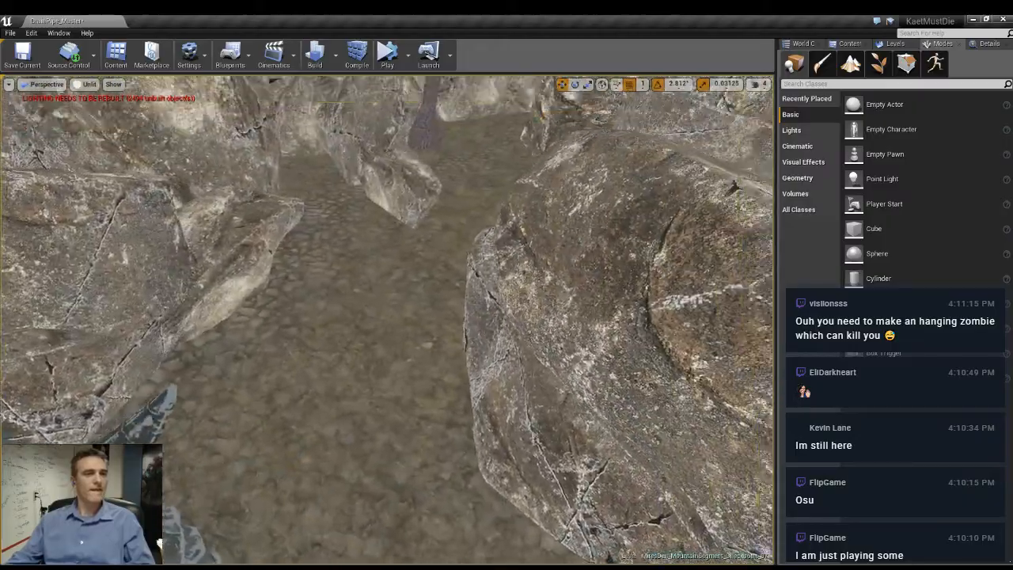
{"action": "right_click_drag", "start_coordinate": [388, 319], "coordinate": [439, 261]}
{"action": "right_click_drag", "start_coordinate": [388, 320], "coordinate": [705, 336]}
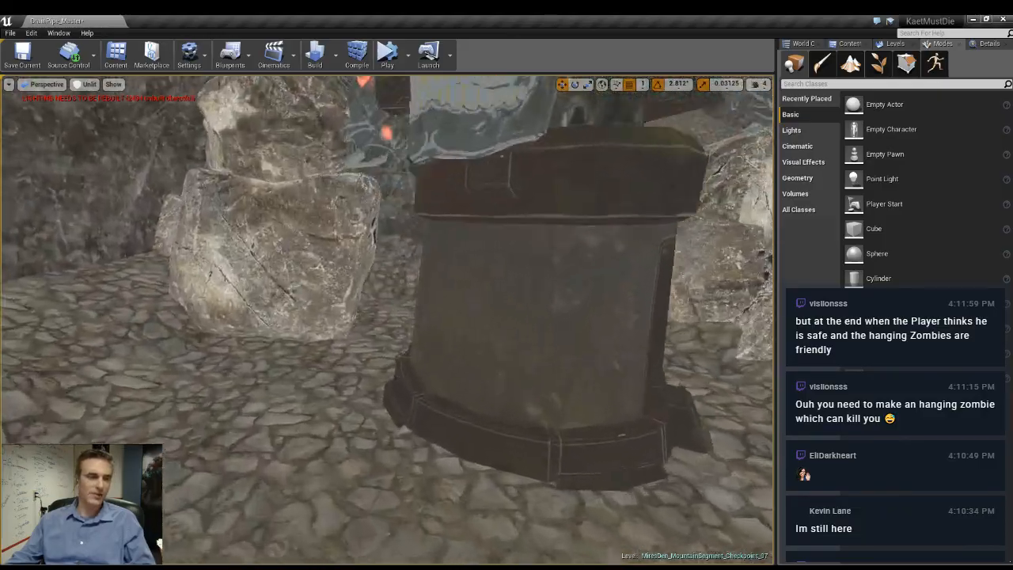
{"action": "right_click_drag", "start_coordinate": [388, 319], "coordinate": [309, 277]}
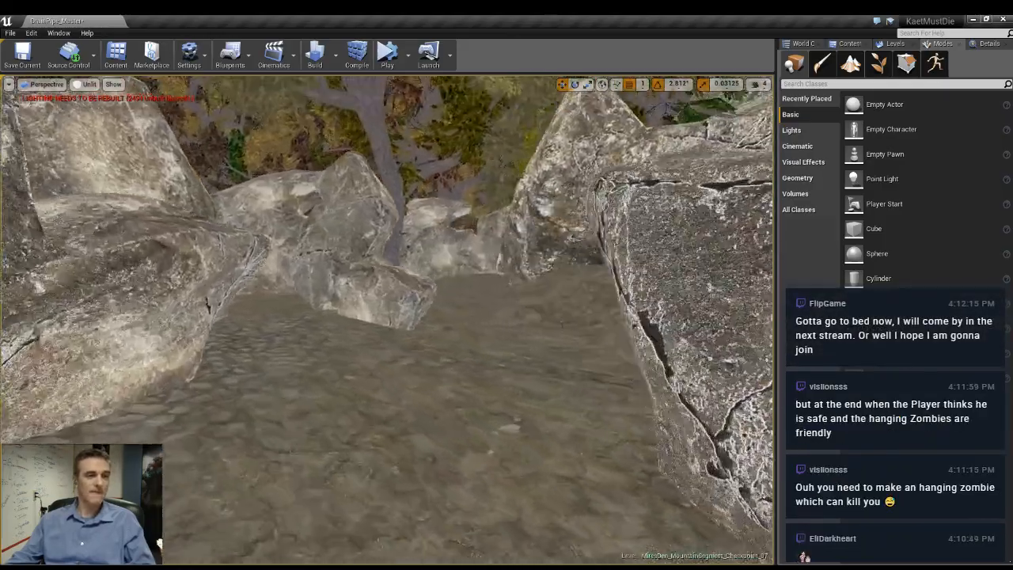
{"action": "right_click_drag", "start_coordinate": [388, 320], "coordinate": [459, 317]}
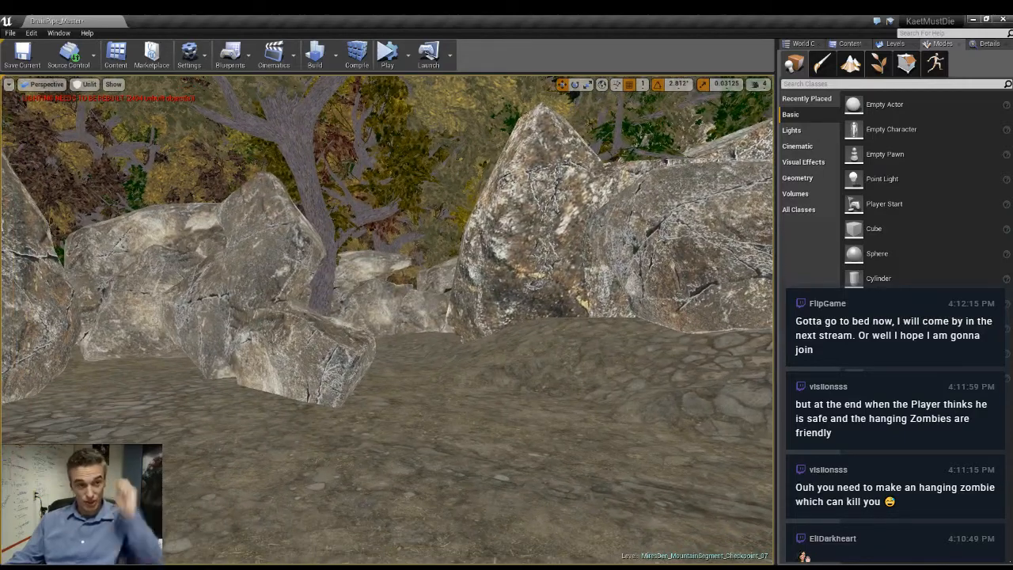
{"action": "right_click_drag", "start_coordinate": [388, 320], "coordinate": [312, 356]}
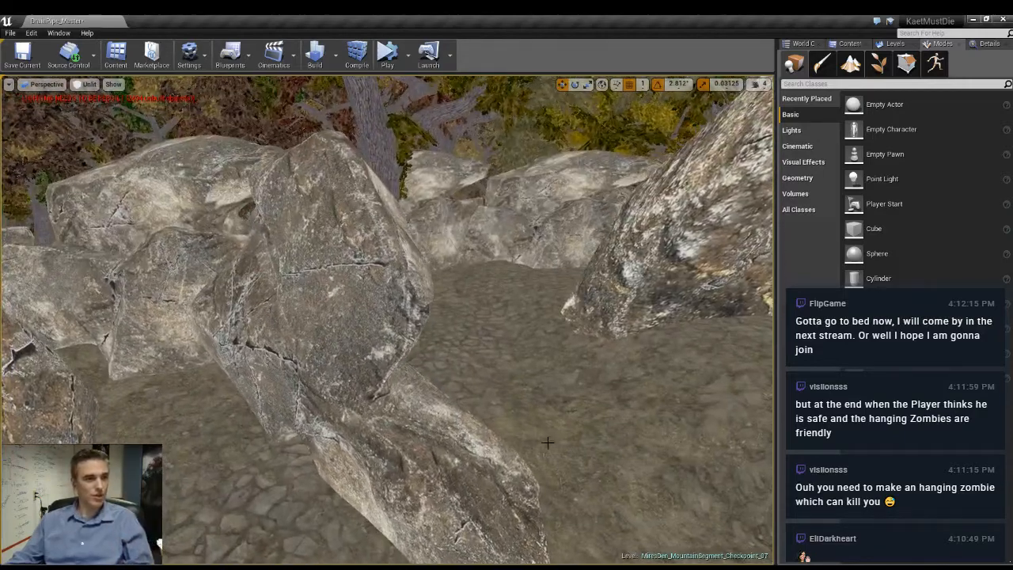
{"action": "right_click_drag", "start_coordinate": [388, 319], "coordinate": [312, 396]}
- Set the scale of the leaning rock in the middle of the path to 6.0 on all axes
{"action": "left_click", "coordinate": [388, 319]}
{"action": "right_click_drag", "start_coordinate": [475, 316], "coordinate": [507, 317]}
{"action": "left_click", "coordinate": [985, 43]}
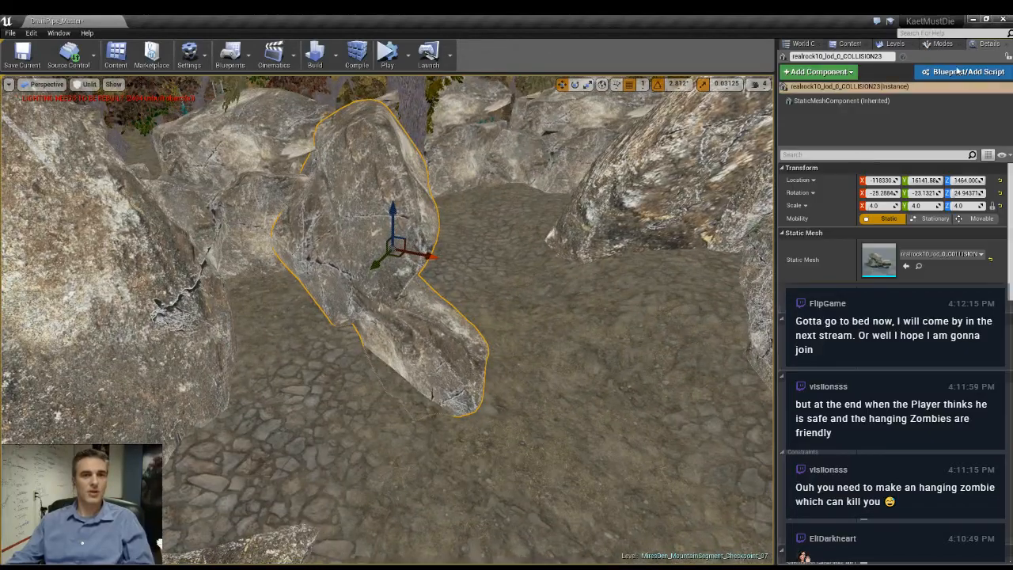
{"action": "left_click", "coordinate": [875, 205]}
{"action": "type", "text": "6"}
{"action": "key", "text": "Return"}
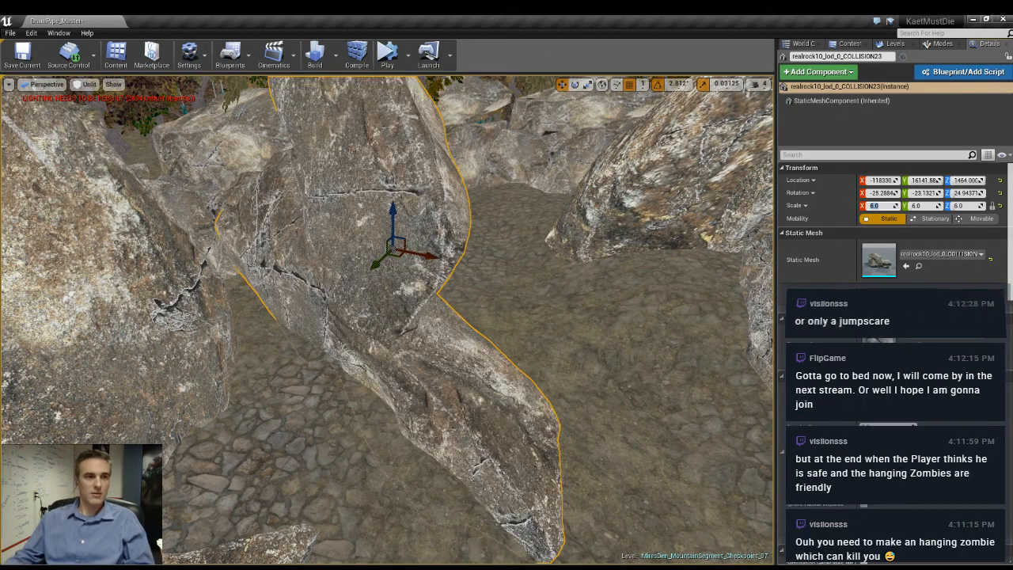
- Move the enlarged rock along the path, raise it, and rotate it so its long end tilts up from the ground
{"action": "right_click_drag", "start_coordinate": [475, 317], "coordinate": [432, 307]}
{"action": "left_click_drag", "start_coordinate": [416, 280], "coordinate": [499, 273]}
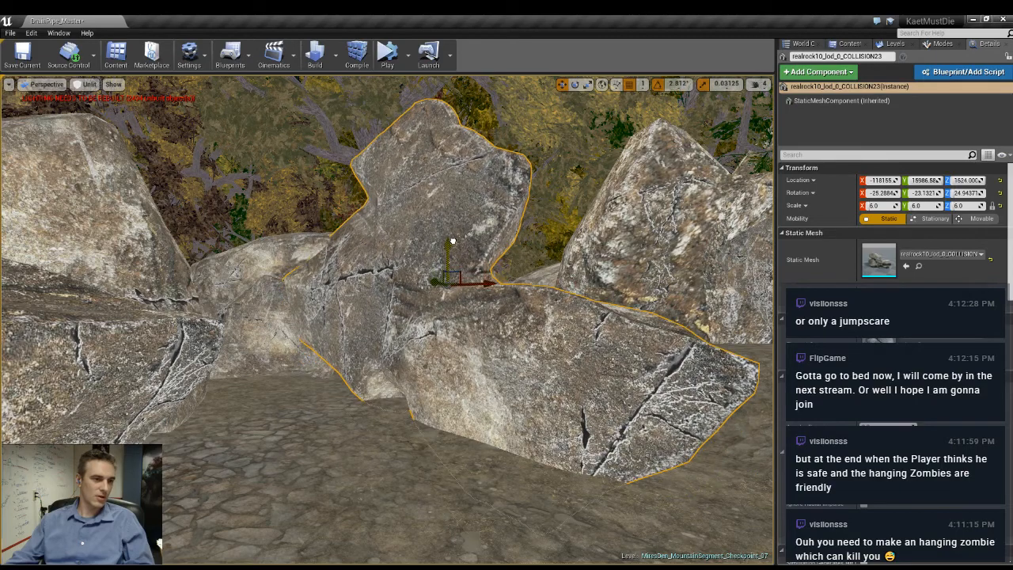
{"action": "left_click_drag", "start_coordinate": [497, 314], "coordinate": [511, 266]}
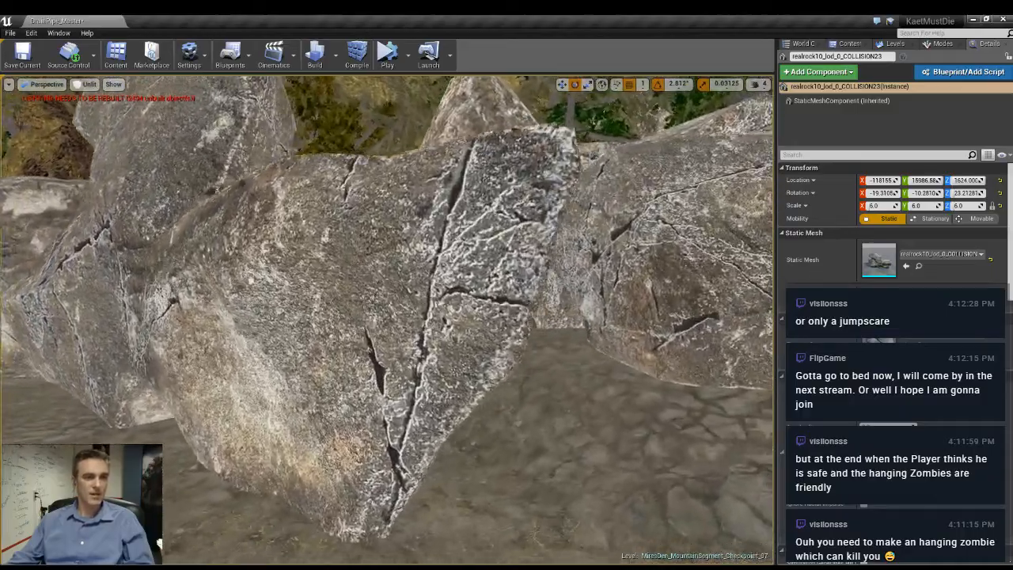
- Tilt the rock beside the dark cliff about 14 degrees on Y and slide it back toward the cliff
{"action": "key", "text": "d"}
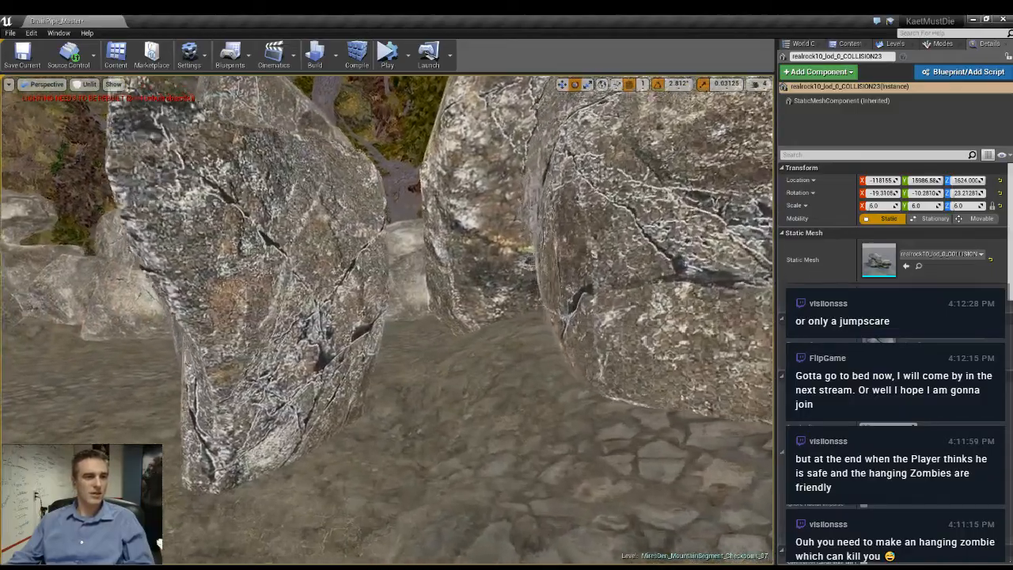
{"action": "key", "text": "w"}
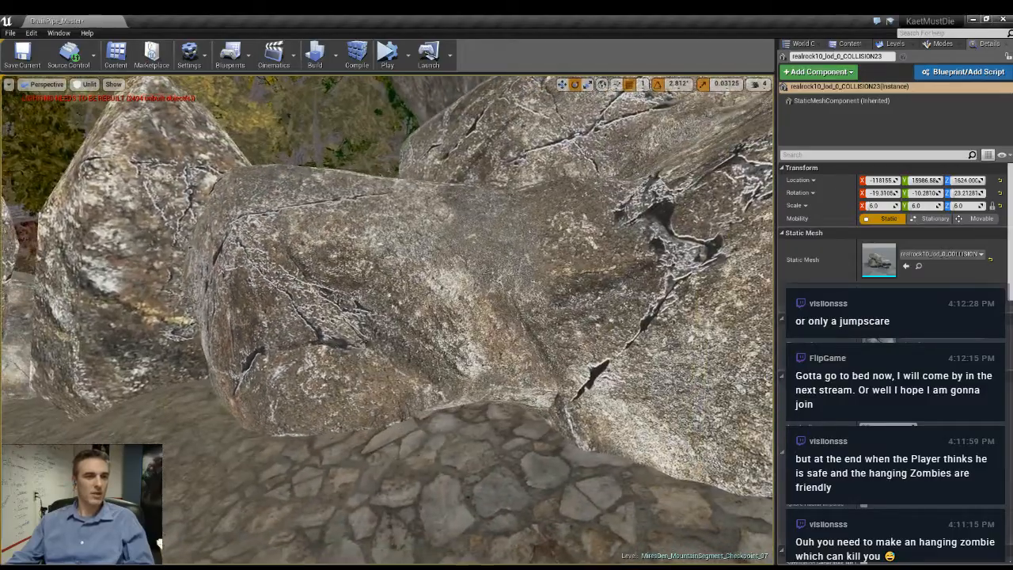
{"action": "right_click_drag", "start_coordinate": [388, 262], "coordinate": [578, 261]}
{"action": "left_click", "coordinate": [388, 262]}
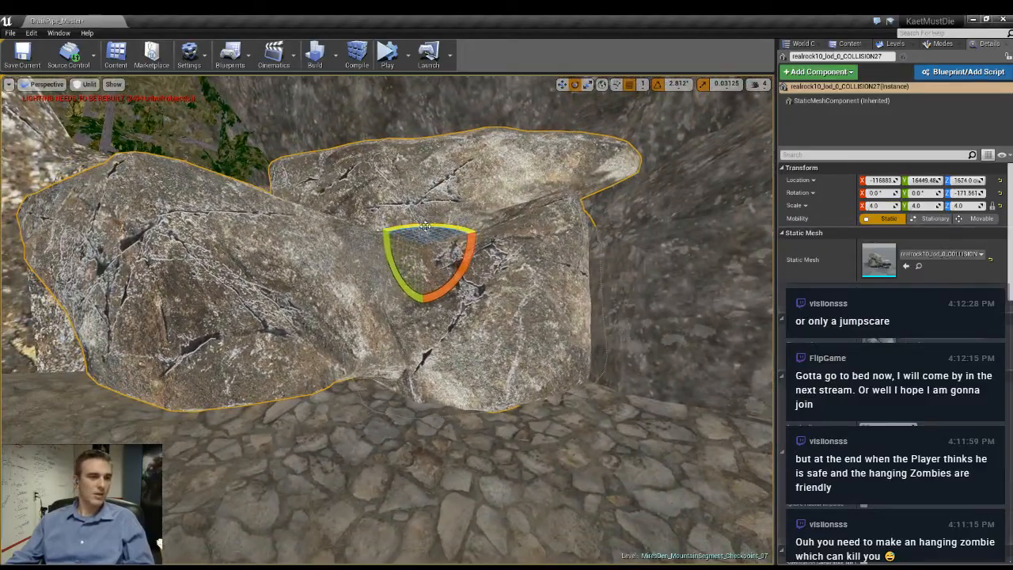
{"action": "mouse_move", "coordinate": [449, 259]}
{"action": "left_mouse_down"}
{"action": "mouse_move", "coordinate": [457, 266]}
{"action": "mouse_move", "coordinate": [452, 250]}
{"action": "left_mouse_up"}
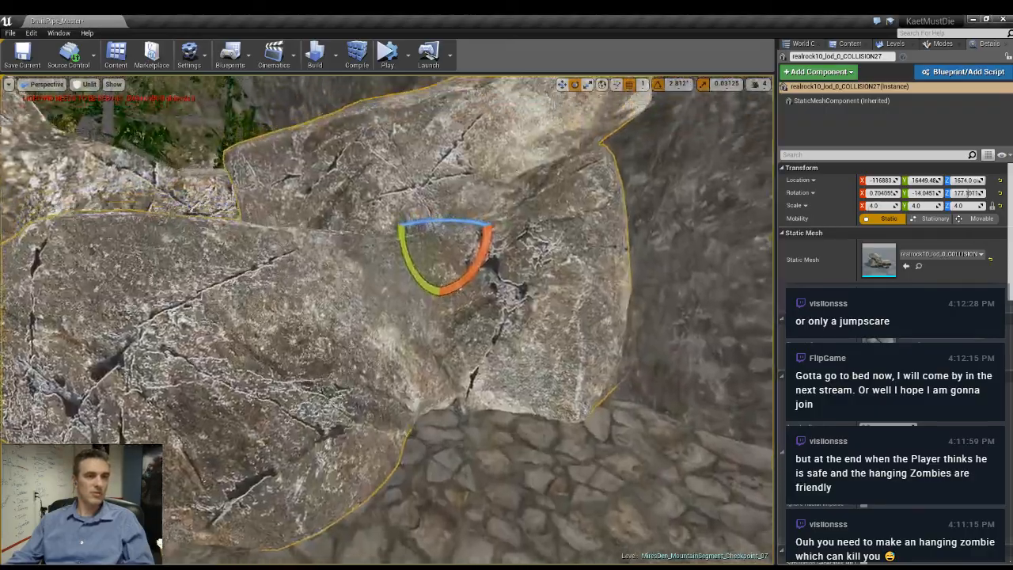
{"action": "right_click_drag", "start_coordinate": [526, 316], "coordinate": [505, 376]}
{"action": "key", "text": "w"}
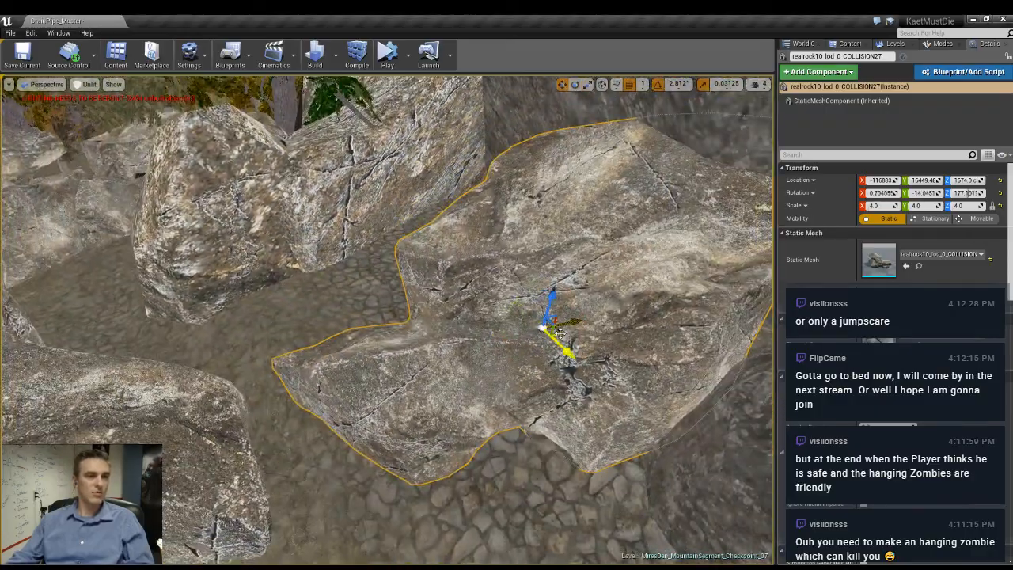
{"action": "left_click_drag", "start_coordinate": [560, 333], "coordinate": [643, 356]}
{"action": "right_click_drag", "start_coordinate": [651, 344], "coordinate": [610, 308]}
{"action": "mouse_move", "coordinate": [471, 413]}
{"action": "right_mouse_down"}
{"action": "mouse_move", "coordinate": [506, 424]}
{"action": "mouse_move", "coordinate": [494, 417]}
{"action": "mouse_move", "coordinate": [487, 433]}
{"action": "mouse_move", "coordinate": [482, 422]}
{"action": "right_mouse_up"}
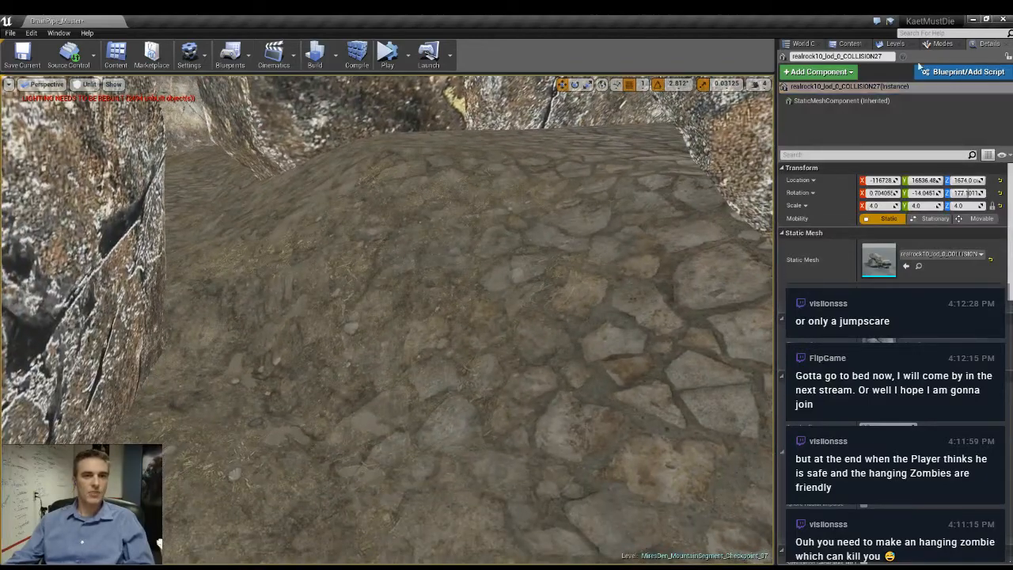
- Switch to landscape sculpting with the Ramp tool for the raised cobbled mound between the rocks
{"action": "left_click", "coordinate": [894, 43]}
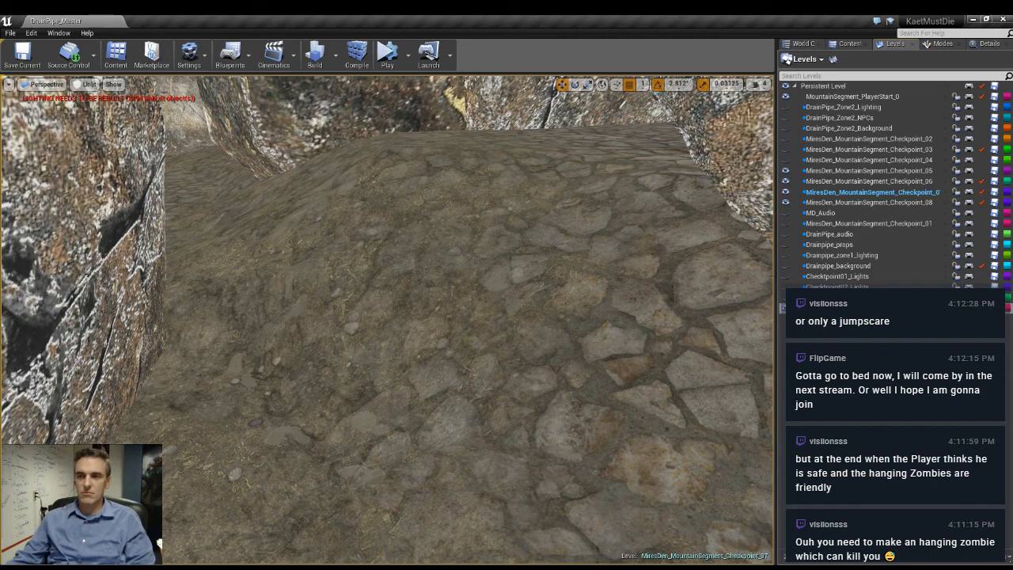
{"action": "right_click_drag", "start_coordinate": [572, 317], "coordinate": [615, 245]}
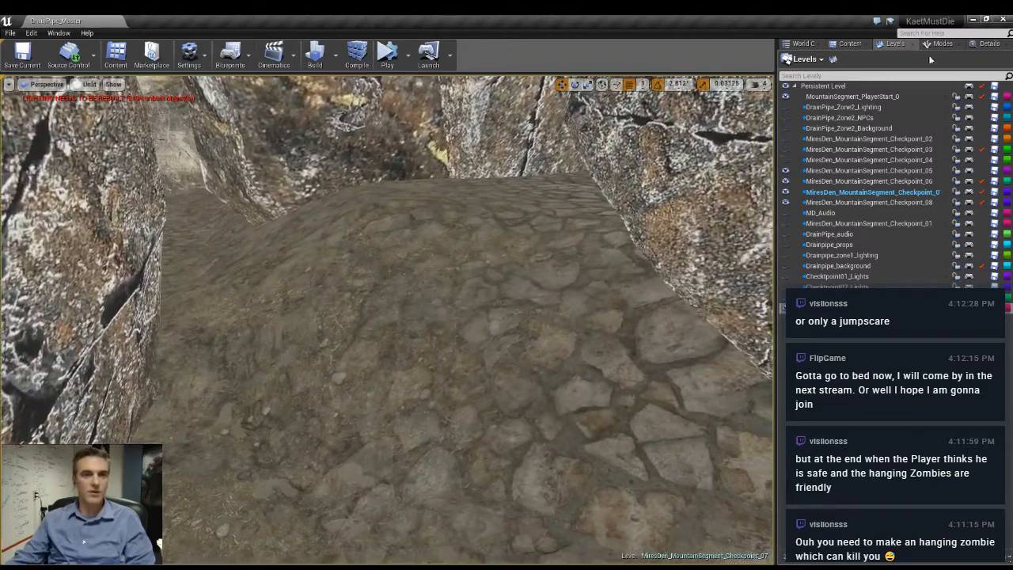
{"action": "left_click", "coordinate": [941, 45]}
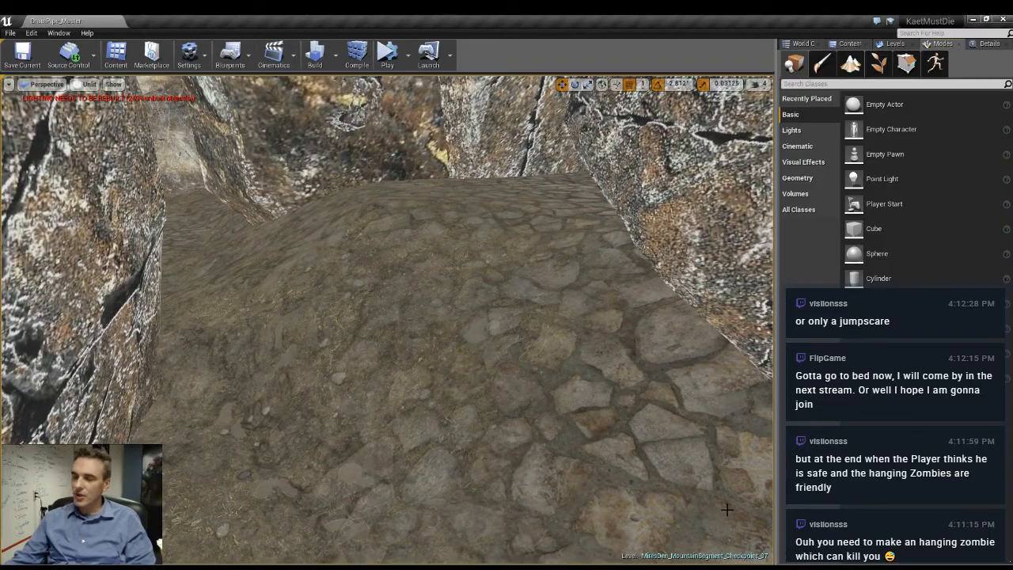
{"action": "mouse_move", "coordinate": [729, 510]}
{"action": "right_mouse_down"}
{"action": "mouse_move", "coordinate": [724, 479]}
{"action": "mouse_move", "coordinate": [733, 493]}
{"action": "mouse_move", "coordinate": [713, 501]}
{"action": "mouse_move", "coordinate": [714, 518]}
{"action": "mouse_move", "coordinate": [727, 518]}
{"action": "mouse_move", "coordinate": [709, 516]}
{"action": "right_mouse_up"}
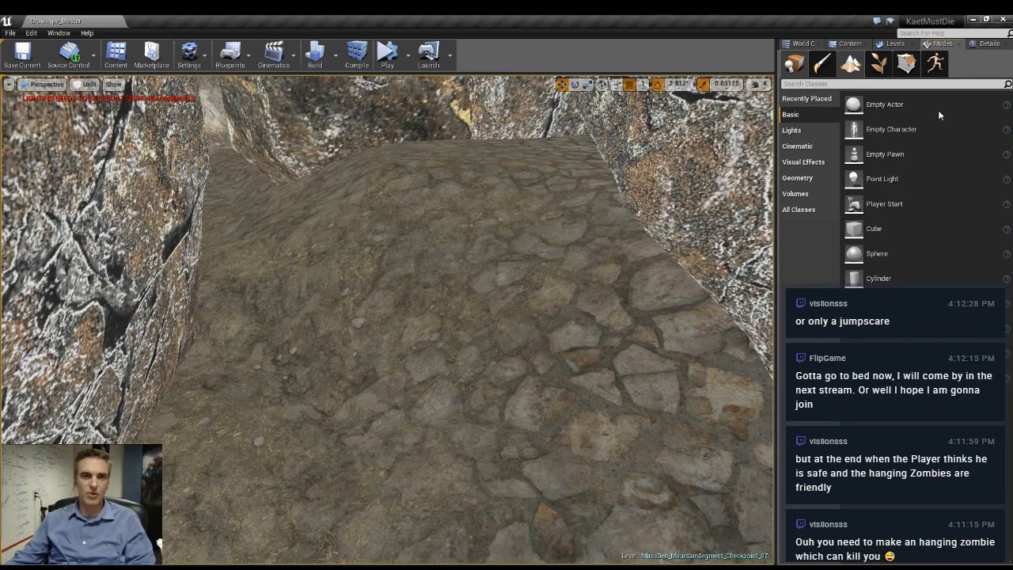
{"action": "left_click", "coordinate": [851, 65]}
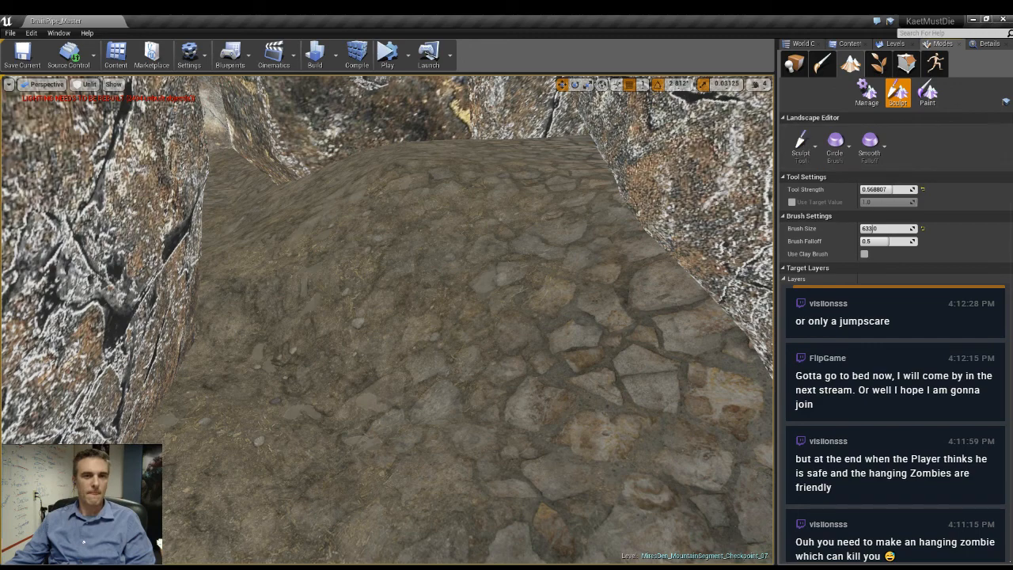
{"action": "left_click", "coordinate": [847, 267]}
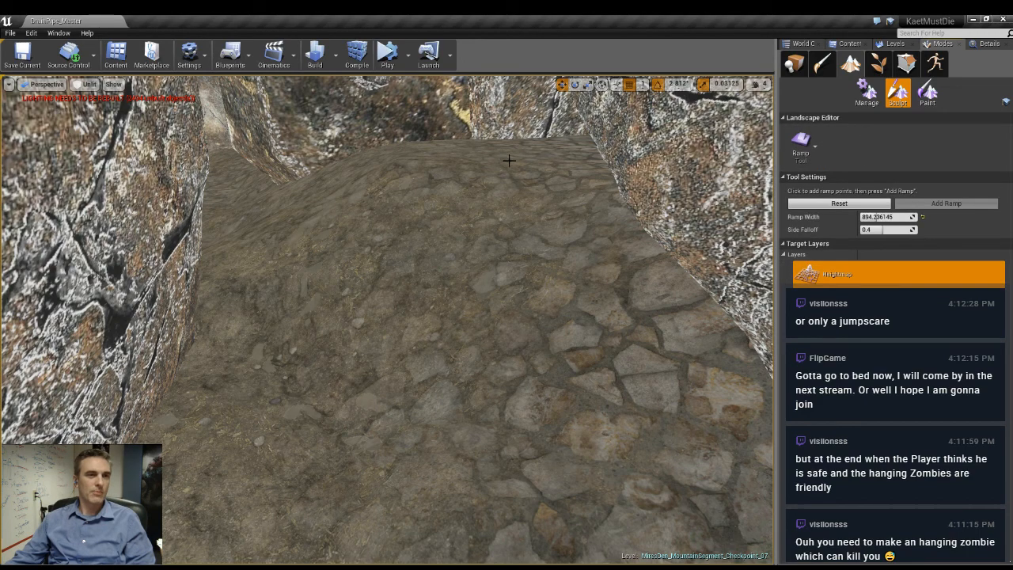
- Add a landscape ramp from the cobbled rise down to the path between the rocks, then clear its points
{"action": "mouse_move", "coordinate": [515, 160]}
{"action": "left_mouse_down"}
{"action": "mouse_move", "coordinate": [300, 477]}
{"action": "mouse_move", "coordinate": [219, 564]}
{"action": "mouse_move", "coordinate": [190, 567]}
{"action": "left_mouse_up"}
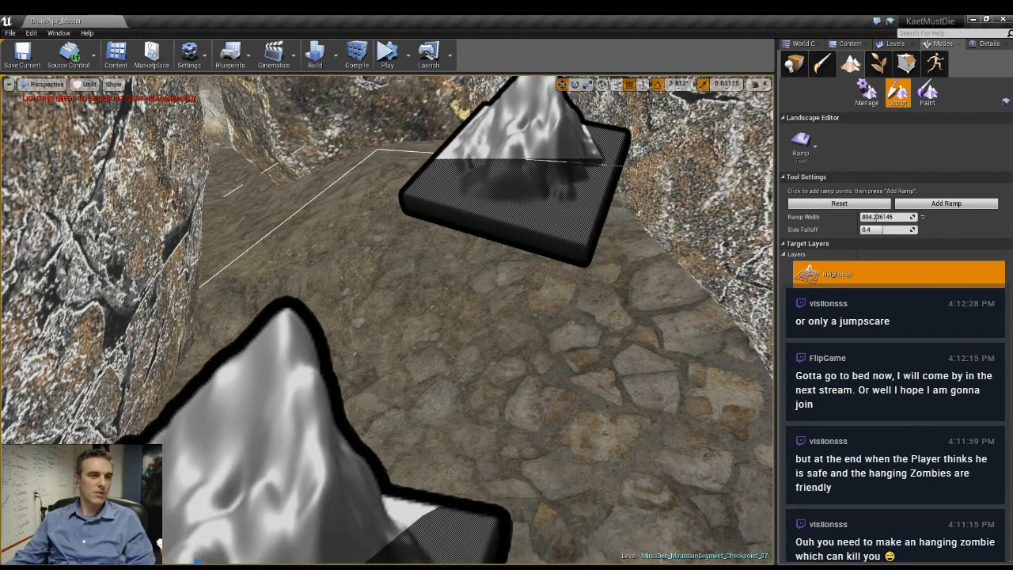
{"action": "key", "text": "s"}
{"action": "right_click_drag", "start_coordinate": [575, 407], "coordinate": [530, 394]}
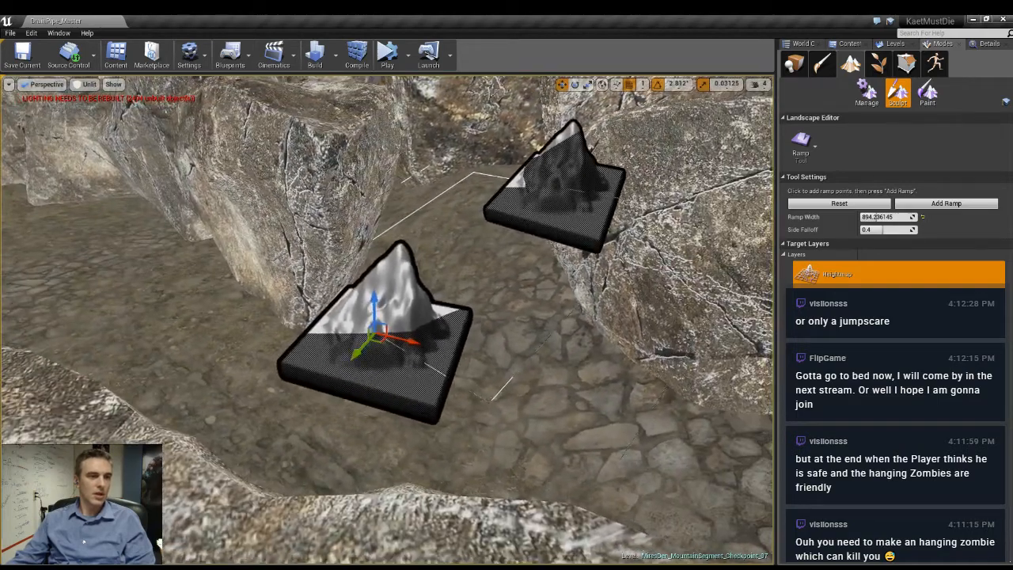
{"action": "left_click_drag", "start_coordinate": [383, 336], "coordinate": [398, 420]}
{"action": "left_click", "coordinate": [950, 204]}
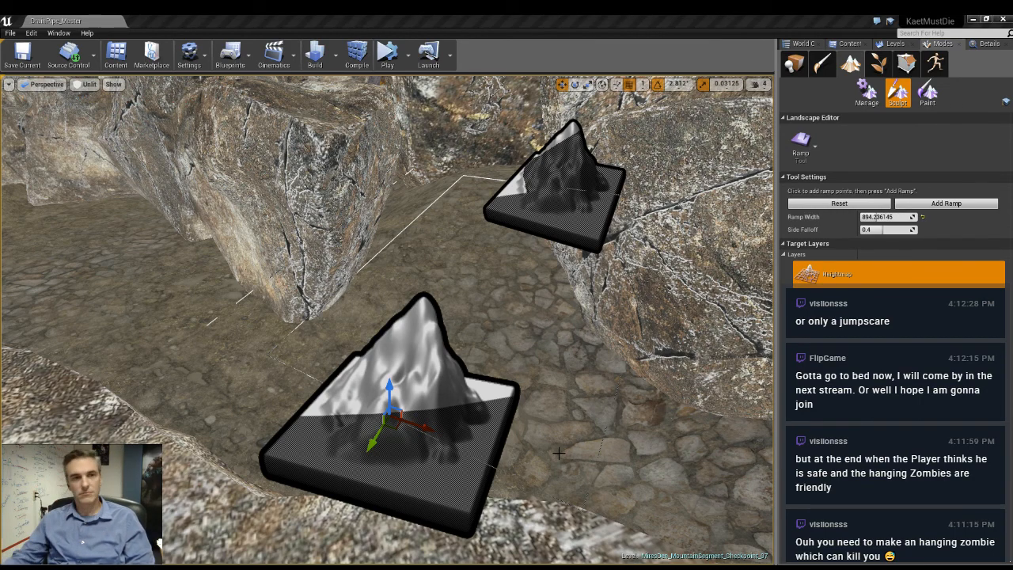
{"action": "right_click_drag", "start_coordinate": [427, 250], "coordinate": [538, 298]}
{"action": "key", "text": "Escape"}
- Place and reposition two ramp points on the dirt slope beside the hanging rock and add the ramp
{"action": "key", "text": "w"}
{"action": "left_click", "coordinate": [449, 200]}
{"action": "left_click", "coordinate": [388, 454]}
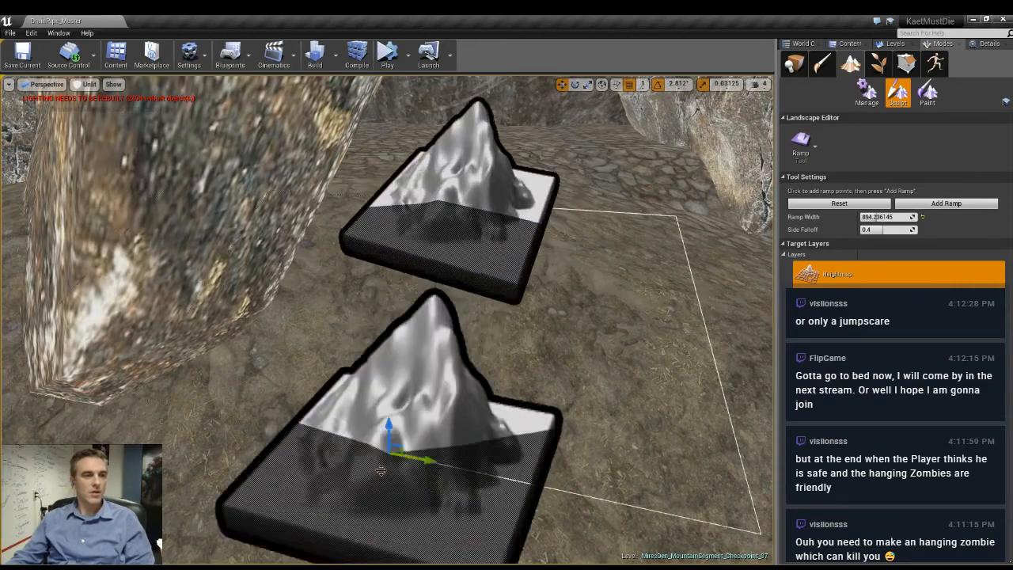
{"action": "right_click_drag", "start_coordinate": [381, 470], "coordinate": [402, 546]}
{"action": "key", "text": "s"}
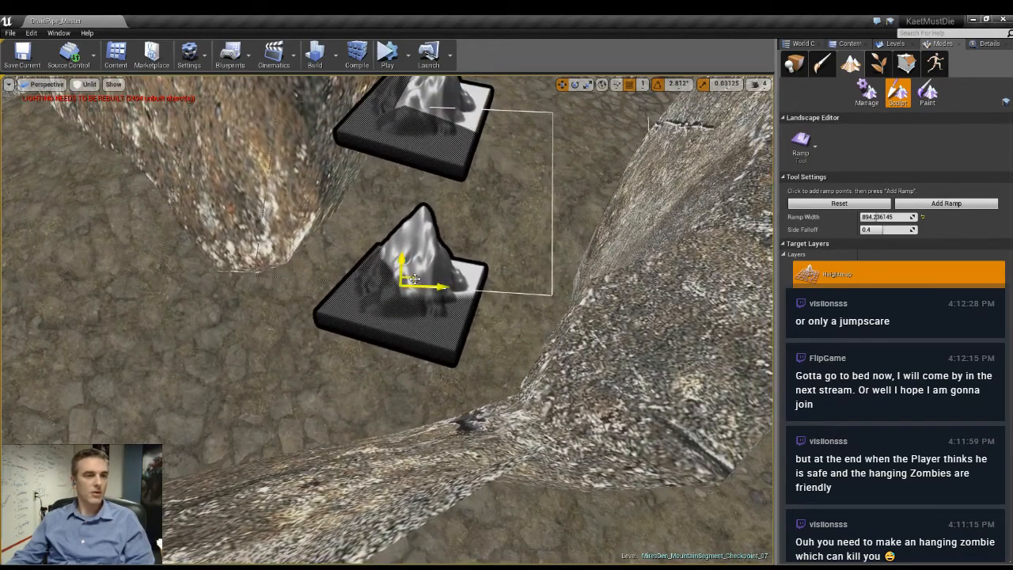
{"action": "mouse_move", "coordinate": [414, 279]}
{"action": "left_mouse_down"}
{"action": "mouse_move", "coordinate": [330, 410]}
{"action": "mouse_move", "coordinate": [397, 290]}
{"action": "left_mouse_up"}
{"action": "mouse_move", "coordinate": [277, 343]}
{"action": "right_mouse_down"}
{"action": "mouse_move", "coordinate": [341, 273]}
{"action": "mouse_move", "coordinate": [325, 301]}
{"action": "right_mouse_up"}
{"action": "key", "text": "Return"}
- Add another landscape ramp from the top of the dirt slope down past the hanging rock and clear its points
{"action": "right_click_drag", "start_coordinate": [309, 360], "coordinate": [261, 339]}
{"action": "key", "text": "s"}
{"action": "key", "text": "w"}
{"action": "key", "text": "s"}
{"action": "right_click_drag", "start_coordinate": [202, 176], "coordinate": [211, 192]}
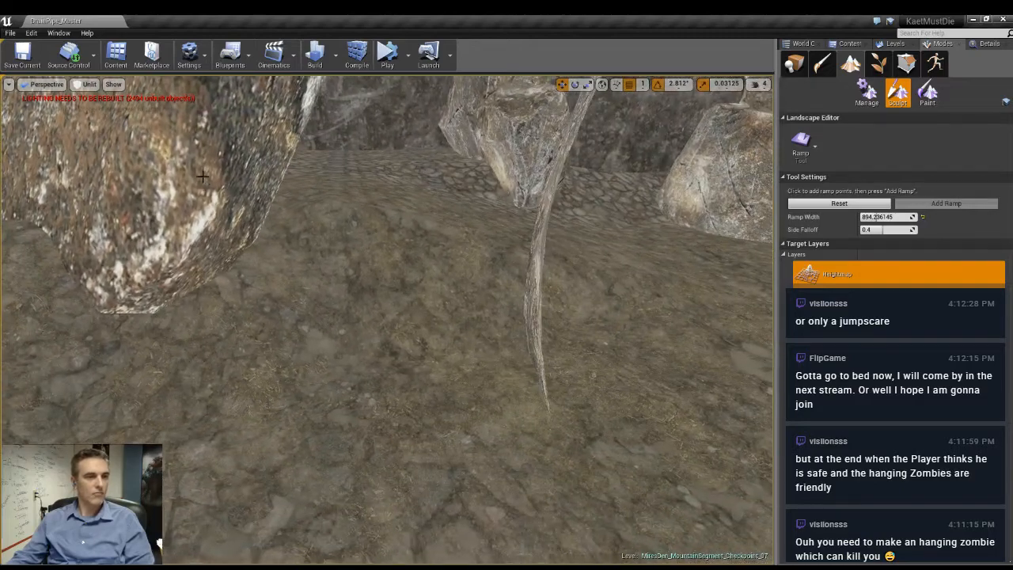
{"action": "left_click", "coordinate": [358, 175]}
{"action": "left_click_drag", "start_coordinate": [385, 260], "coordinate": [301, 532]}
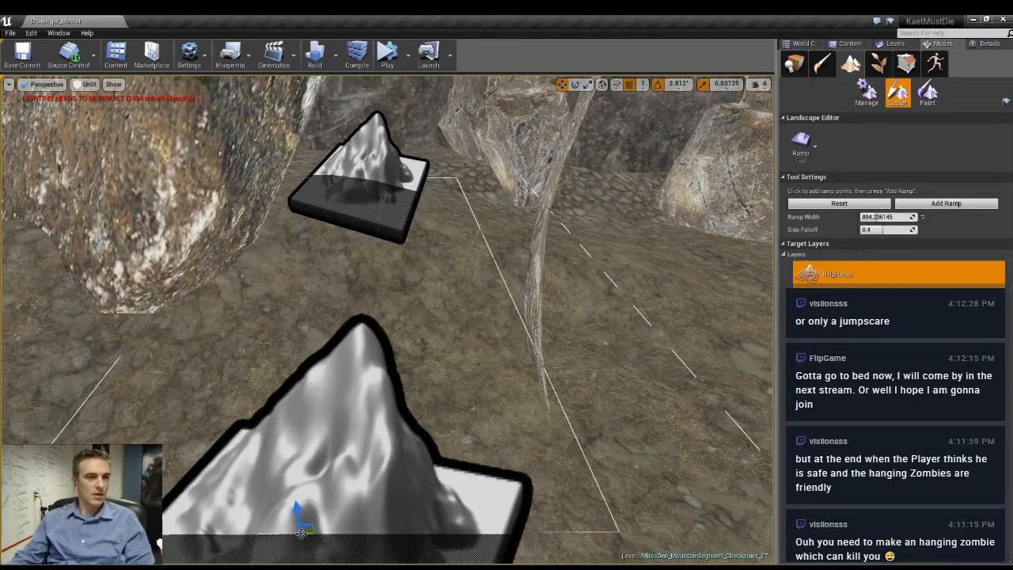
{"action": "left_click", "coordinate": [961, 205]}
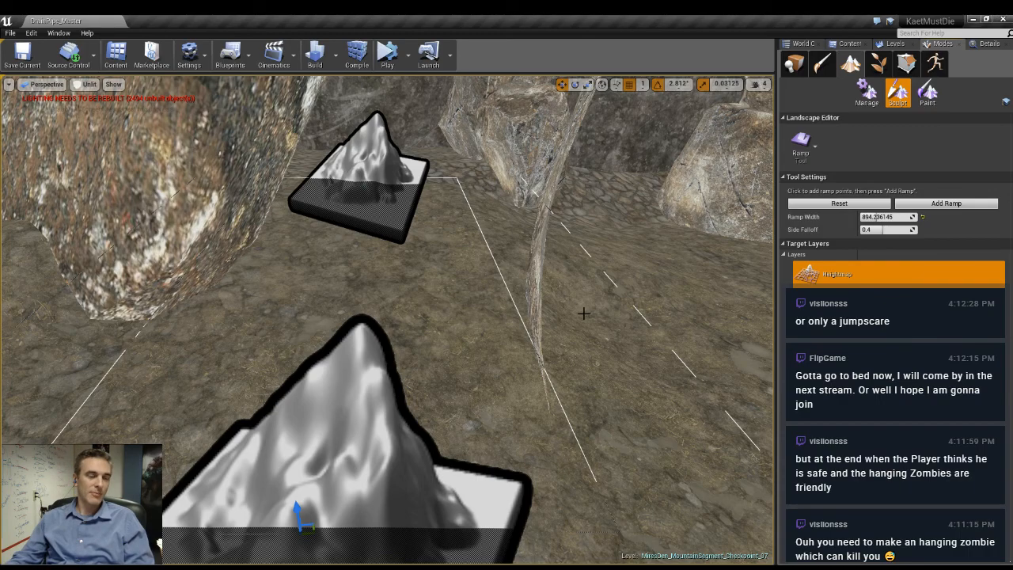
{"action": "mouse_move", "coordinate": [593, 280]}
{"action": "right_mouse_down"}
{"action": "mouse_move", "coordinate": [522, 289]}
{"action": "mouse_move", "coordinate": [592, 280]}
{"action": "mouse_move", "coordinate": [491, 257]}
{"action": "mouse_move", "coordinate": [593, 252]}
{"action": "mouse_move", "coordinate": [685, 289]}
{"action": "mouse_move", "coordinate": [748, 265]}
{"action": "mouse_move", "coordinate": [772, 273]}
{"action": "mouse_move", "coordinate": [672, 312]}
{"action": "mouse_move", "coordinate": [696, 309]}
{"action": "mouse_move", "coordinate": [721, 281]}
{"action": "mouse_move", "coordinate": [713, 269]}
{"action": "mouse_move", "coordinate": [614, 289]}
{"action": "mouse_move", "coordinate": [666, 289]}
{"action": "mouse_move", "coordinate": [603, 278]}
{"action": "right_mouse_up"}
{"action": "key", "text": "Escape"}
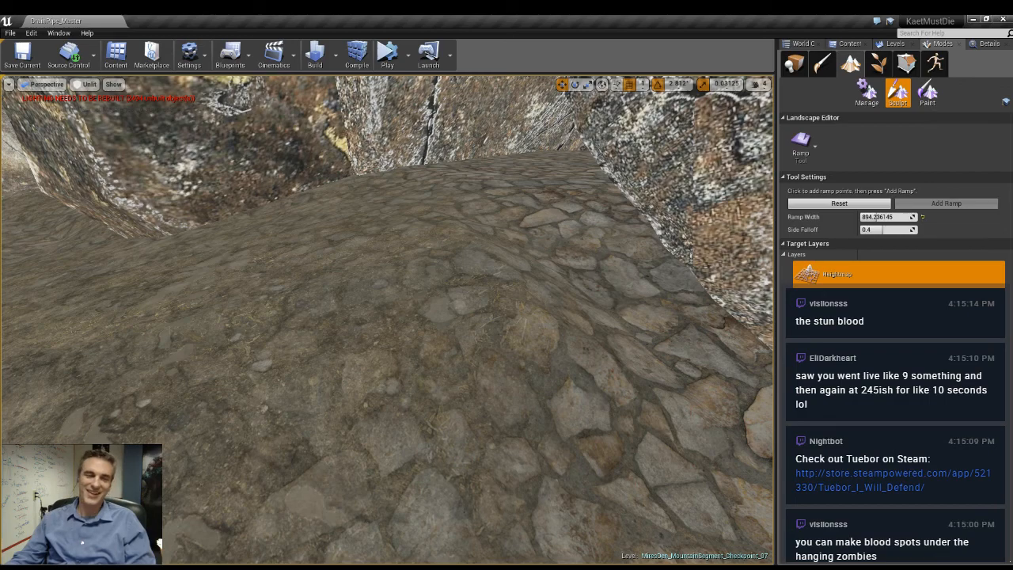
- Flatten the top of the cobbled mound with the Flatten tool at a brush size of 246
{"action": "right_click_drag", "start_coordinate": [594, 271], "coordinate": [602, 293]}
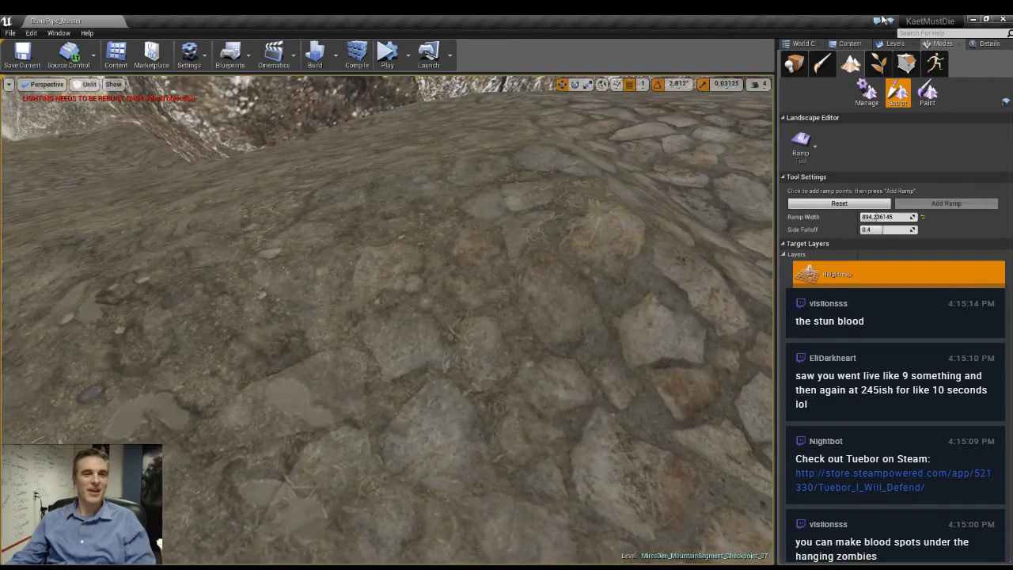
{"action": "left_click", "coordinate": [853, 256]}
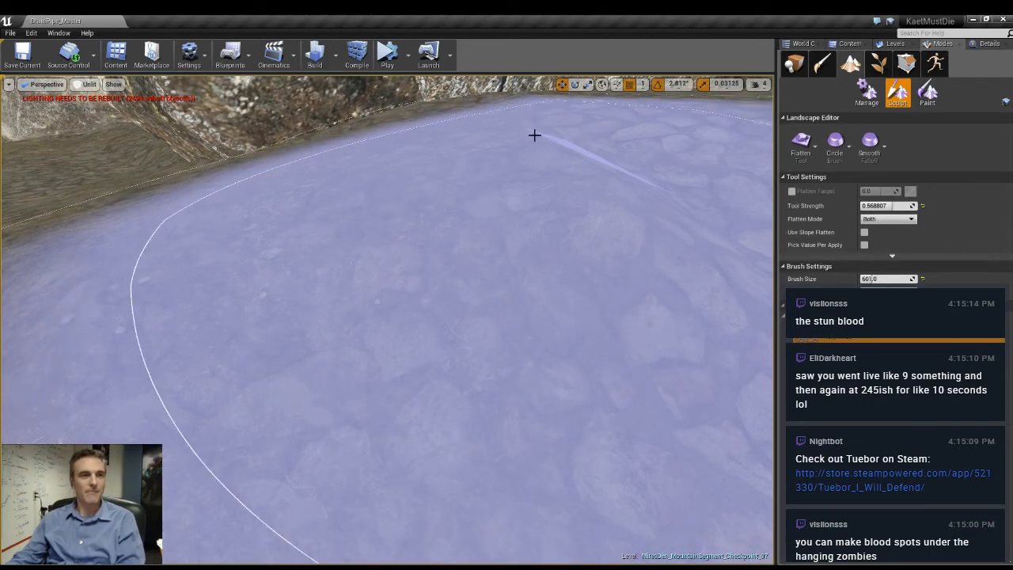
{"action": "key", "text": "["}
{"action": "key", "text": "["}
{"action": "key", "text": "["}
{"action": "key", "text": "["}
{"action": "key", "text": "["}
{"action": "key", "text": "["}
{"action": "key", "text": "["}
{"action": "key", "text": "["}
{"action": "key", "text": "["}
{"action": "key", "text": "["}
{"action": "key", "text": "["}
{"action": "key", "text": "["}
{"action": "key", "text": "["}
{"action": "key", "text": "["}
{"action": "key", "text": "["}
{"action": "key", "text": "["}
{"action": "key", "text": "["}
{"action": "left_click_drag", "start_coordinate": [545, 142], "coordinate": [620, 138]}
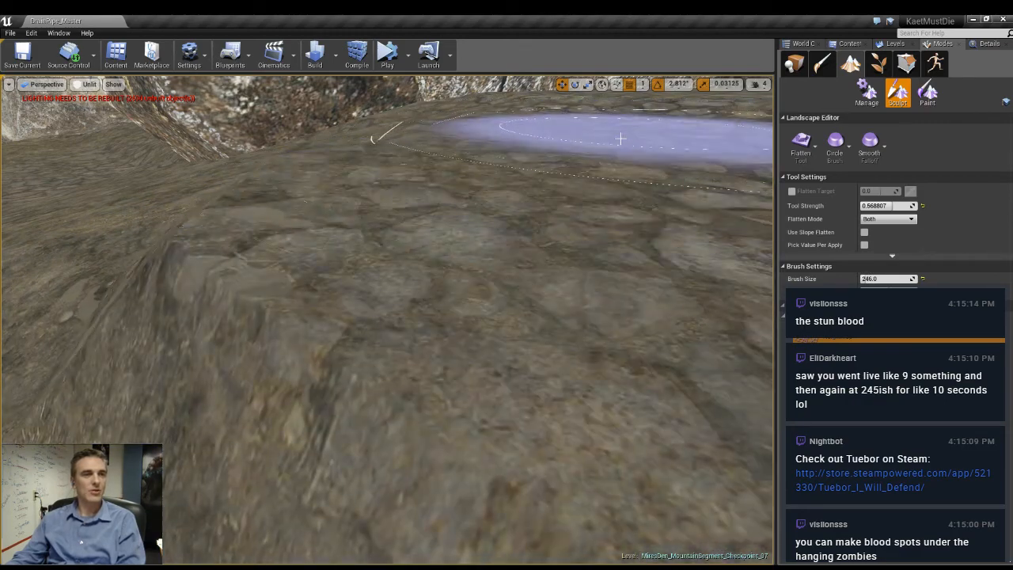
- Flatten the cobbled mound's edge and the dirt slope beside the hanging rock at a brush size of 246
{"action": "right_click_drag", "start_coordinate": [549, 177], "coordinate": [559, 176]}
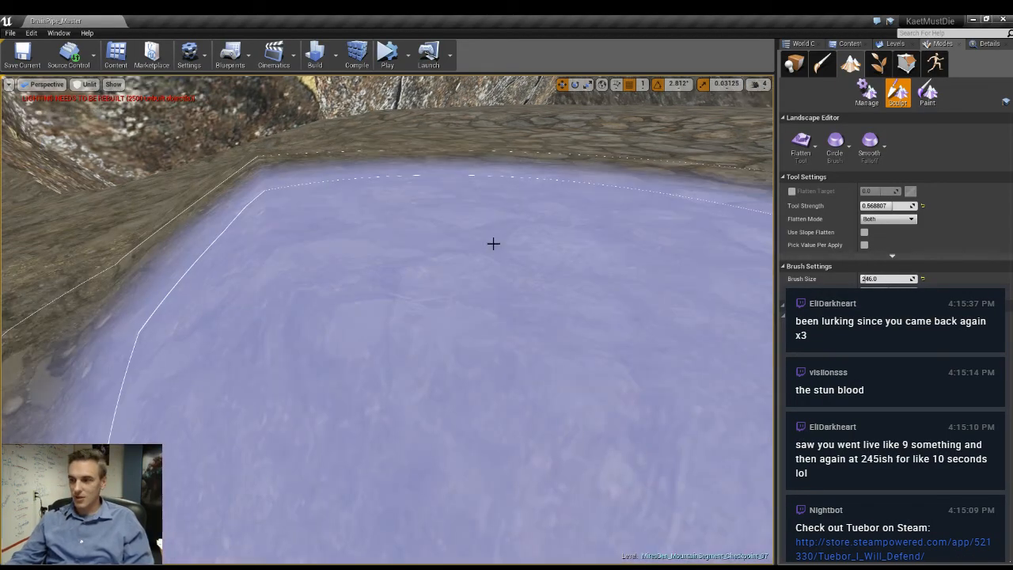
{"action": "mouse_move", "coordinate": [494, 242]}
{"action": "right_mouse_down"}
{"action": "mouse_move", "coordinate": [502, 241]}
{"action": "mouse_move", "coordinate": [485, 238]}
{"action": "mouse_move", "coordinate": [509, 242]}
{"action": "mouse_move", "coordinate": [334, 208]}
{"action": "right_mouse_up"}
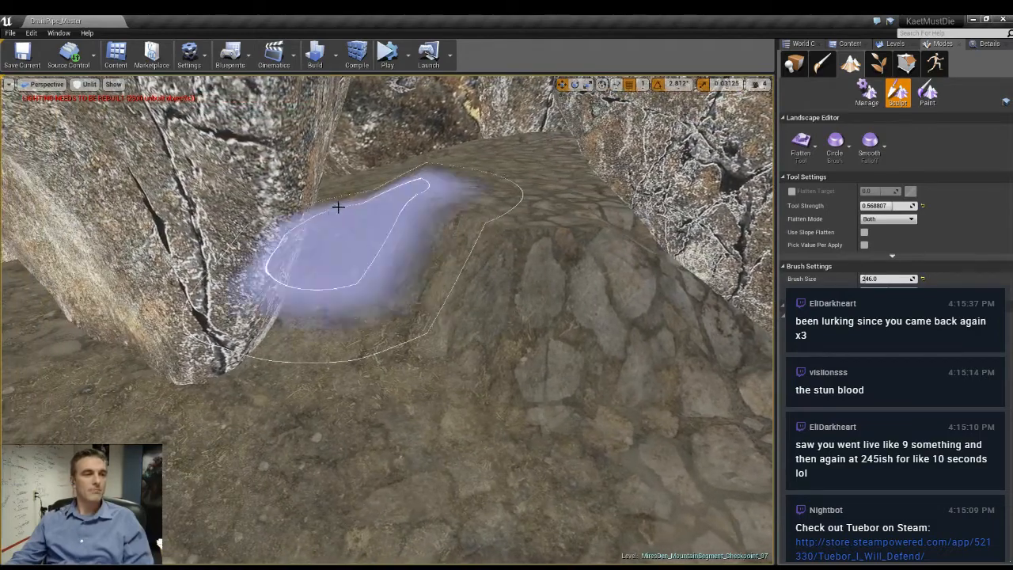
{"action": "mouse_move", "coordinate": [437, 228]}
{"action": "left_mouse_down"}
{"action": "mouse_move", "coordinate": [491, 287]}
{"action": "mouse_move", "coordinate": [380, 335]}
{"action": "mouse_move", "coordinate": [353, 423]}
{"action": "mouse_move", "coordinate": [444, 207]}
{"action": "mouse_move", "coordinate": [480, 183]}
{"action": "left_mouse_up"}
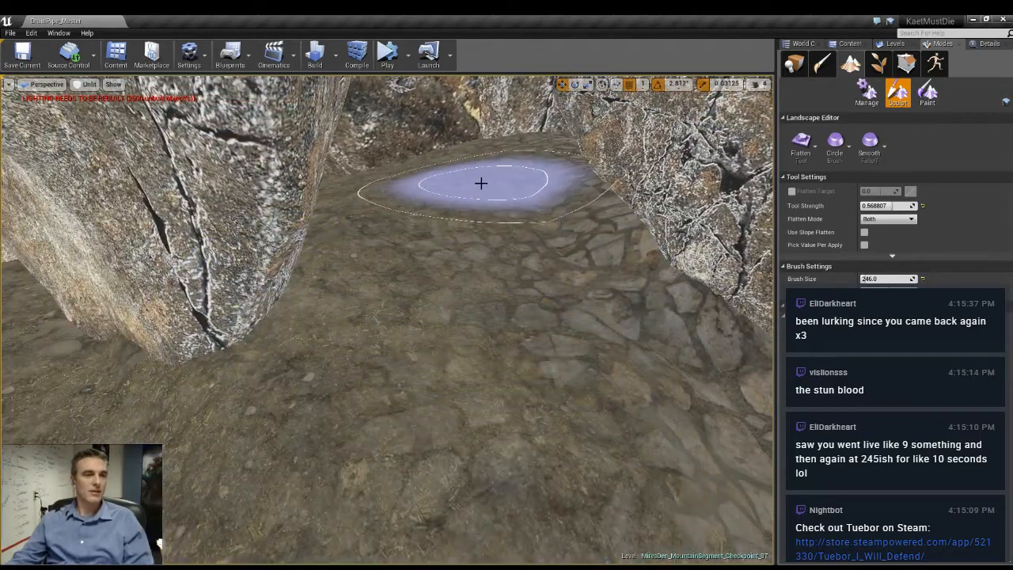
{"action": "right_click_drag", "start_coordinate": [479, 183], "coordinate": [485, 261]}
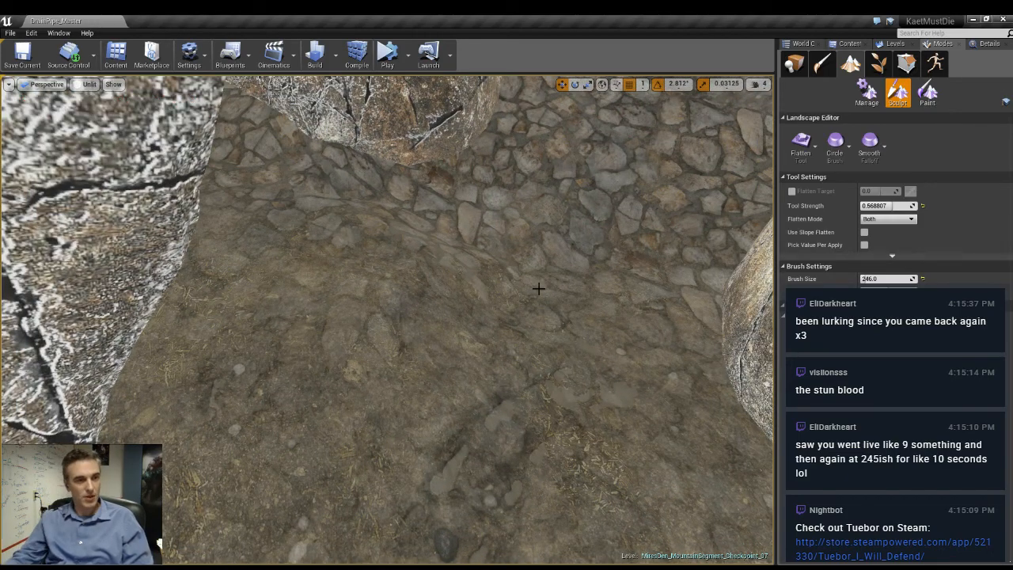
- Reduce the Flatten brush size to 178 and level the dirt path along the base of the large rocks
{"action": "scroll", "coordinate": [538, 289], "scroll_direction": "down", "scroll_amount": 2}
{"action": "key", "text": "bracketleft"}
{"action": "key", "text": "bracketleft"}
{"action": "key", "text": "bracketleft"}
{"action": "key", "text": "bracketleft"}
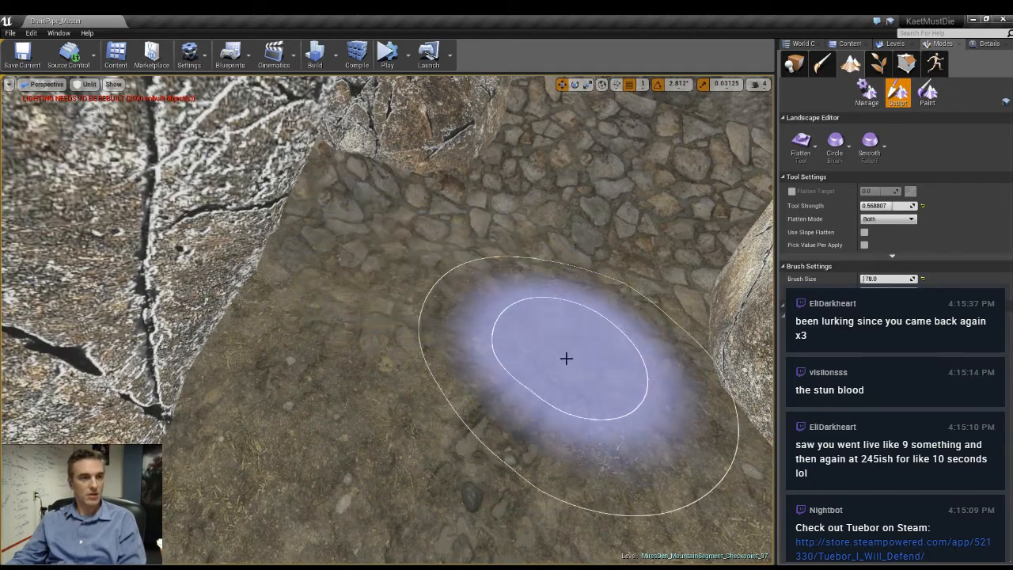
{"action": "mouse_move", "coordinate": [566, 357]}
{"action": "right_mouse_down"}
{"action": "mouse_move", "coordinate": [495, 297]}
{"action": "mouse_move", "coordinate": [526, 325]}
{"action": "right_mouse_up"}
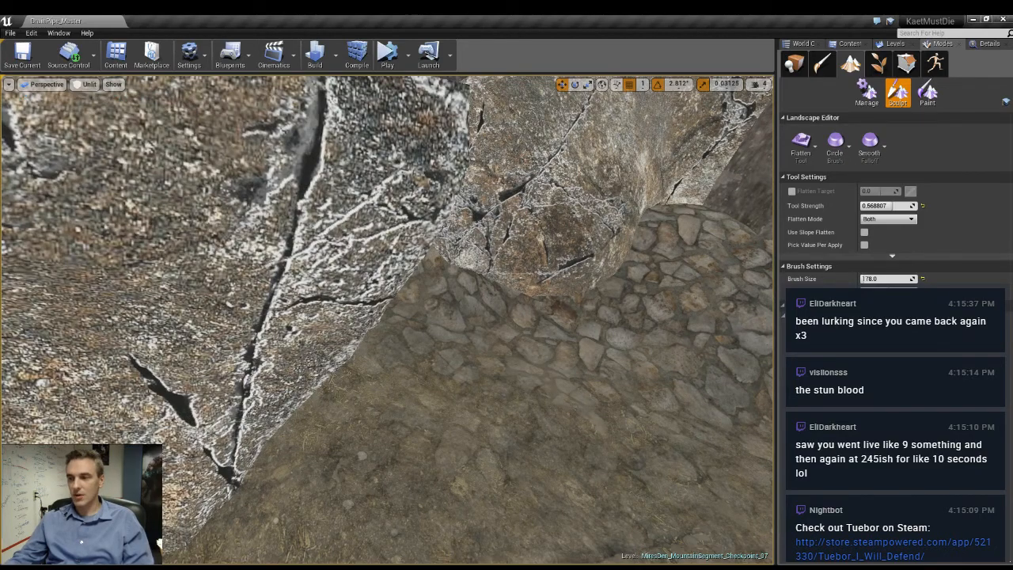
{"action": "scroll", "coordinate": [546, 395], "scroll_direction": "up", "scroll_amount": 3}
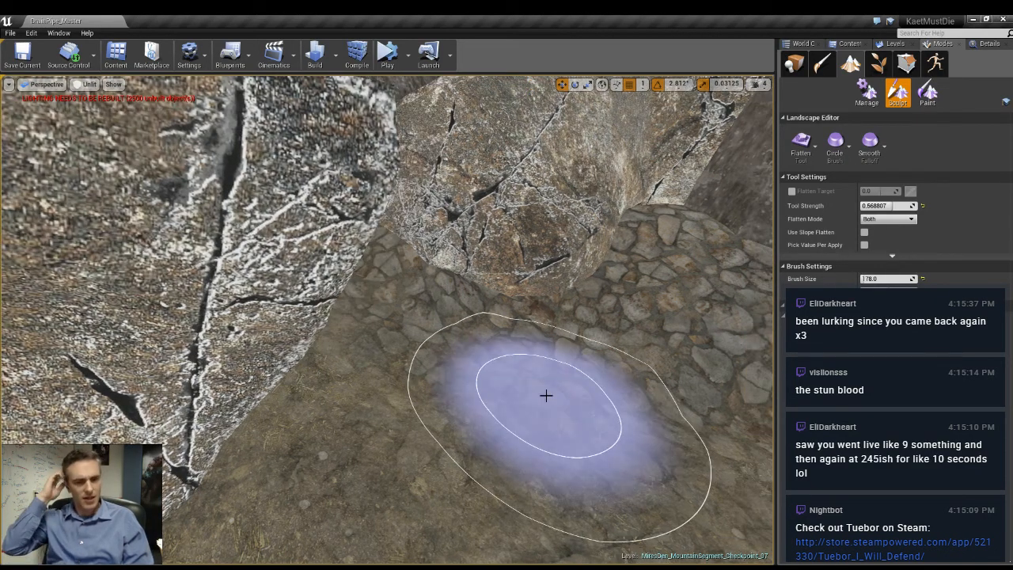
{"action": "right_click_drag", "start_coordinate": [462, 346], "coordinate": [474, 267]}
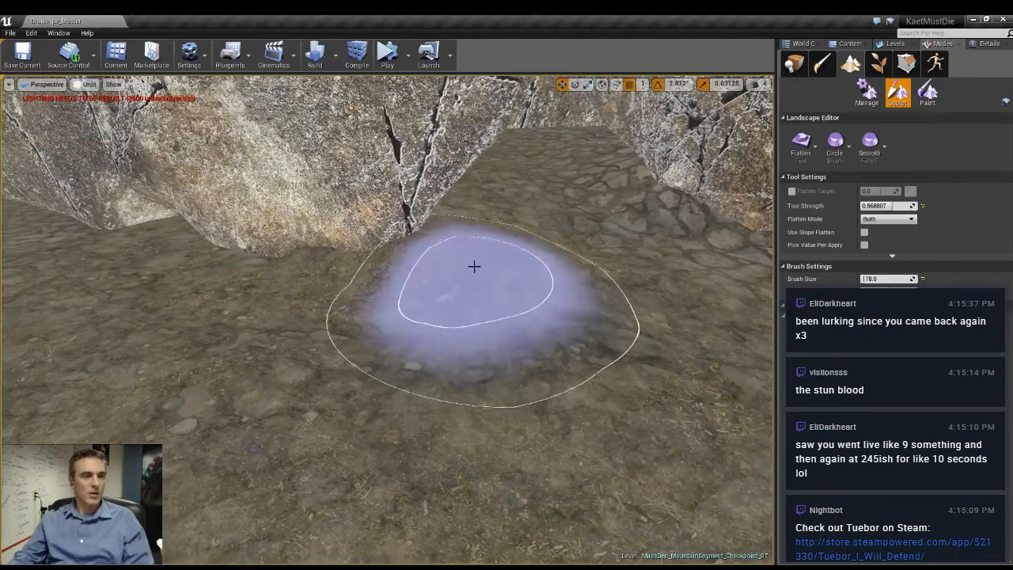
{"action": "mouse_move", "coordinate": [474, 266]}
{"action": "left_mouse_down"}
{"action": "mouse_move", "coordinate": [478, 303]}
{"action": "mouse_move", "coordinate": [681, 308]}
{"action": "mouse_move", "coordinate": [646, 303]}
{"action": "mouse_move", "coordinate": [608, 255]}
{"action": "mouse_move", "coordinate": [546, 253]}
{"action": "left_mouse_up"}
{"action": "right_click_drag", "start_coordinate": [546, 253], "coordinate": [546, 253]}
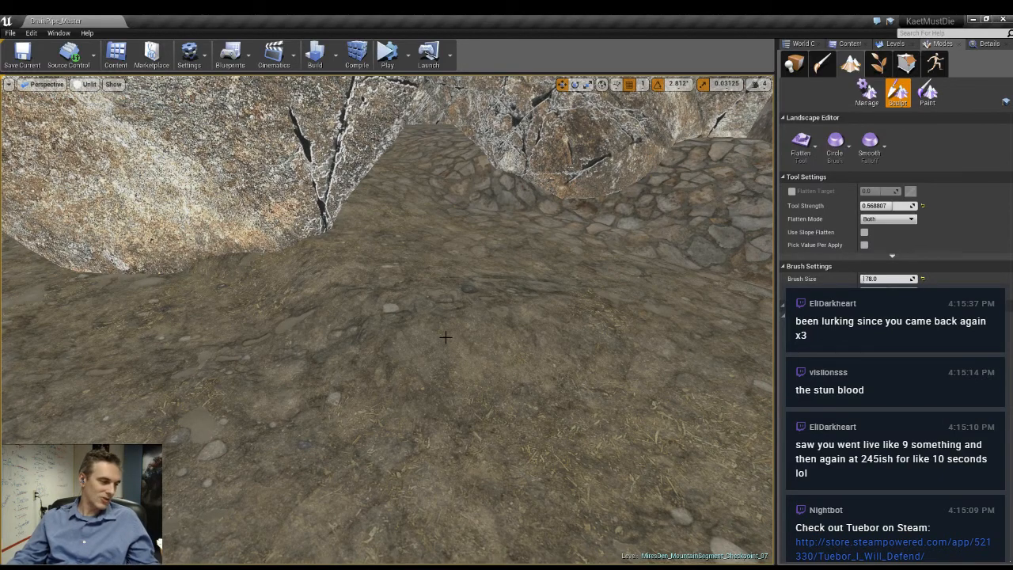
{"action": "right_click_drag", "start_coordinate": [445, 338], "coordinate": [445, 337]}
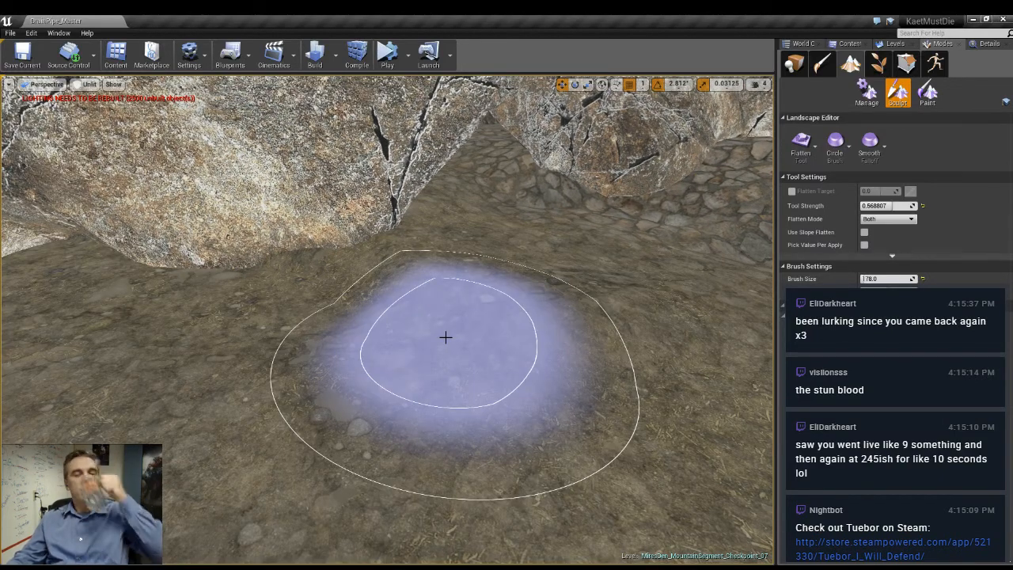
- Leave landscape sculpting and delete the dark slabs and the red plate beside the narrow cobbled path
{"action": "left_click", "coordinate": [798, 67]}
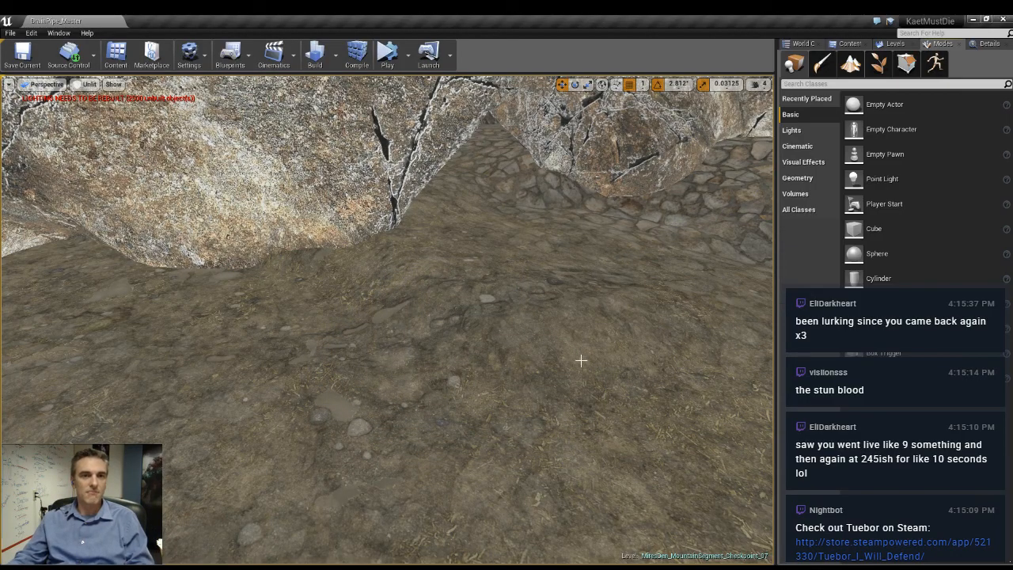
{"action": "key", "text": "w"}
{"action": "right_click_drag", "start_coordinate": [581, 359], "coordinate": [581, 359]}
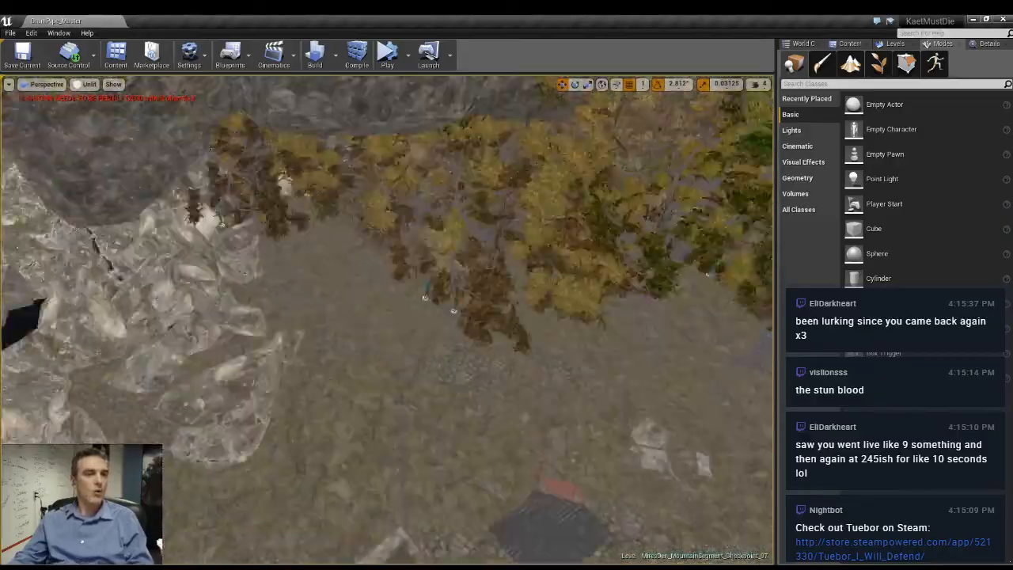
{"action": "right_click_drag", "start_coordinate": [582, 359], "coordinate": [581, 360]}
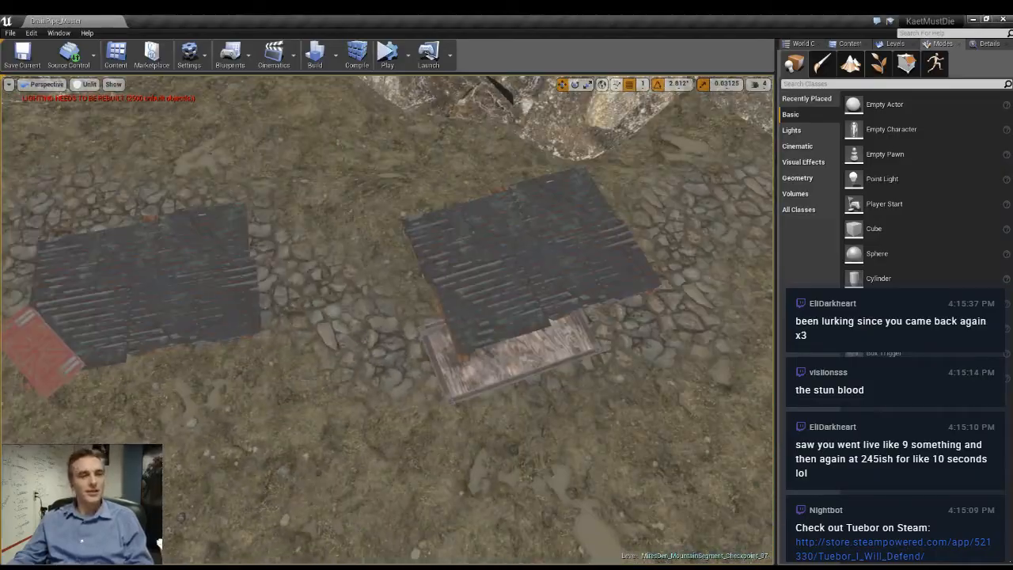
{"action": "left_click", "coordinate": [533, 362]}
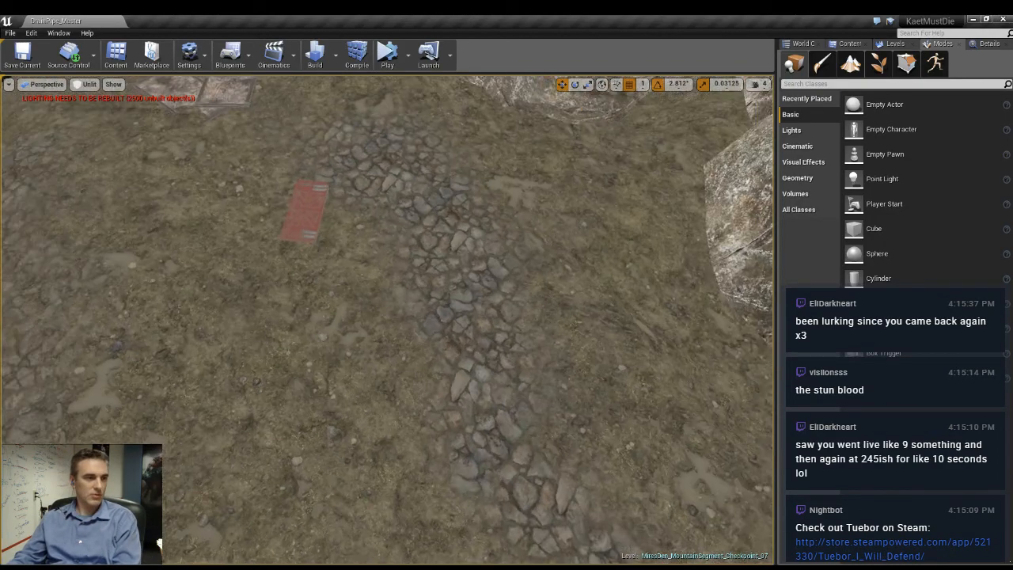
{"action": "key", "text": "Delete"}
- Delete the pale flat slabs lying on the dirt beyond the end of the cobbled path
{"action": "right_click_drag", "start_coordinate": [546, 324], "coordinate": [483, 237]}
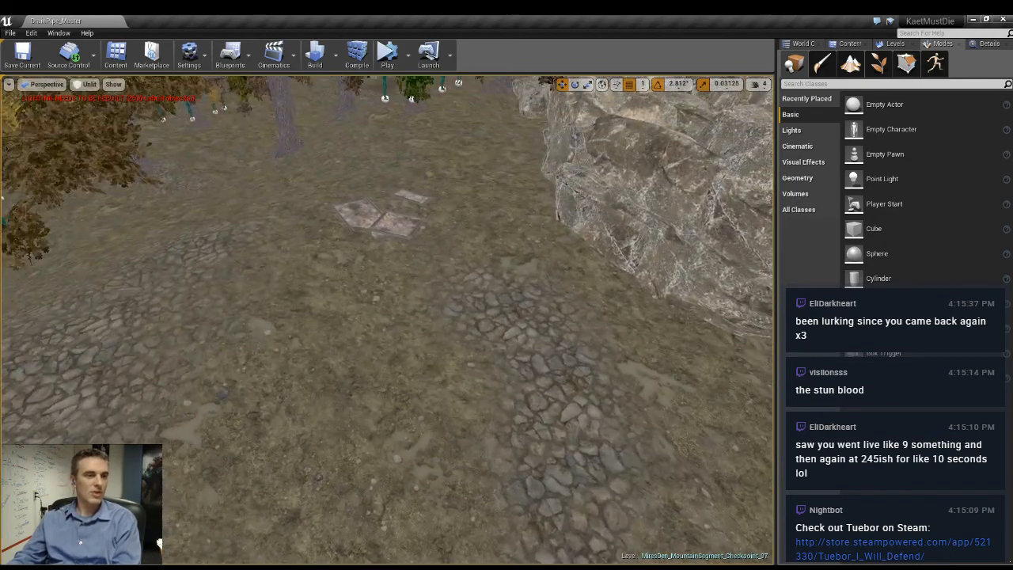
{"action": "left_click", "coordinate": [408, 222]}
{"action": "key", "text": "Delete"}
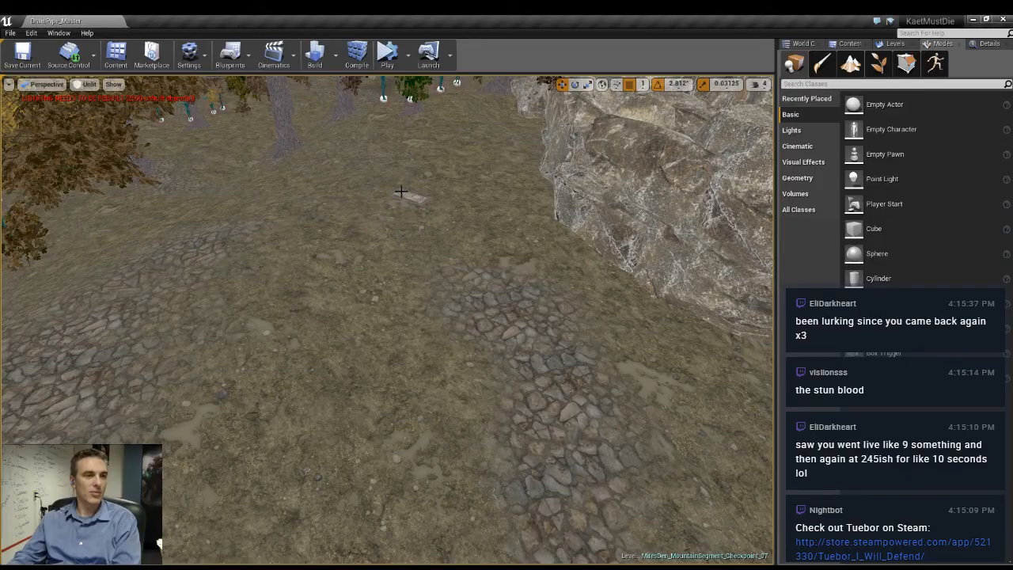
{"action": "left_click", "coordinate": [412, 194]}
{"action": "key", "text": "Delete"}
- Bring up the list of the map's levels
{"action": "right_click_drag", "start_coordinate": [547, 366], "coordinate": [337, 372]}
{"action": "left_click", "coordinate": [894, 44]}
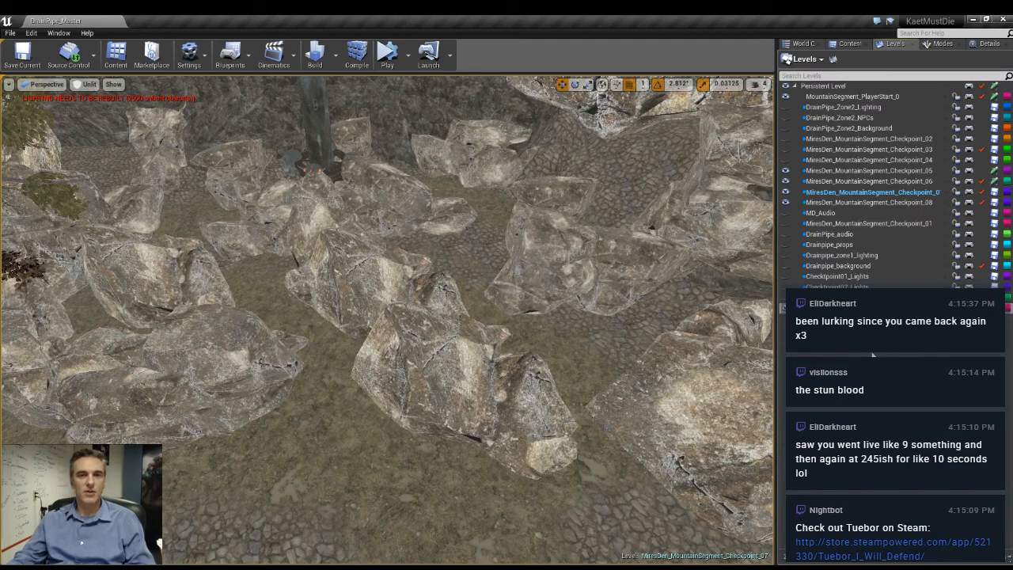
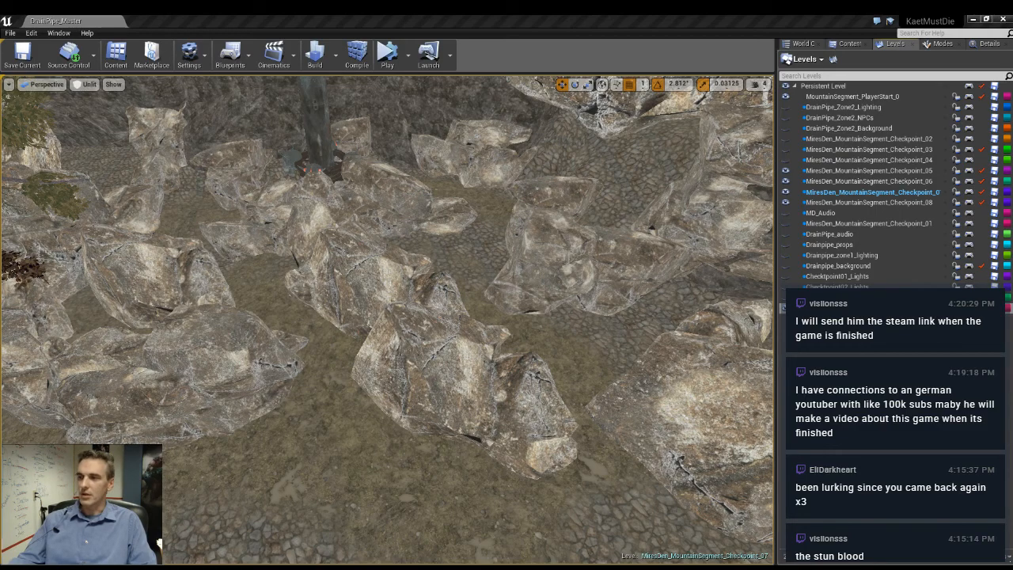
- Check what belongs to the selected MiresDen_MountainSegment_Checkpoint level by hiding it and showing it again over the open ground beside the rocks
{"action": "right_click_drag", "start_coordinate": [320, 334], "coordinate": [313, 396]}
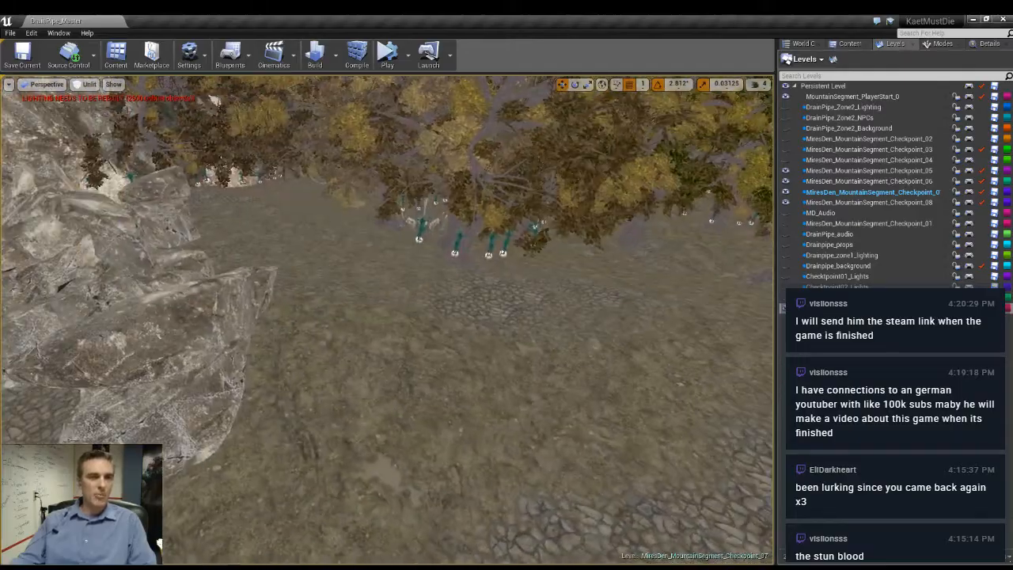
{"action": "mouse_move", "coordinate": [593, 296]}
{"action": "right_mouse_down"}
{"action": "mouse_move", "coordinate": [611, 300]}
{"action": "mouse_move", "coordinate": [616, 313]}
{"action": "mouse_move", "coordinate": [673, 304]}
{"action": "mouse_move", "coordinate": [589, 301]}
{"action": "right_mouse_up"}
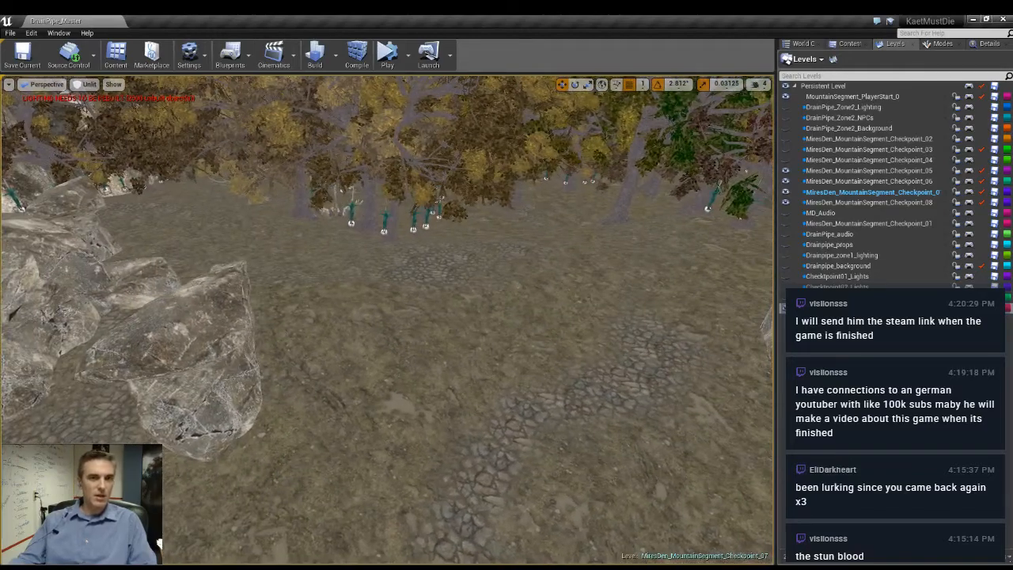
{"action": "left_click", "coordinate": [786, 192]}
{"action": "left_click", "coordinate": [787, 193]}
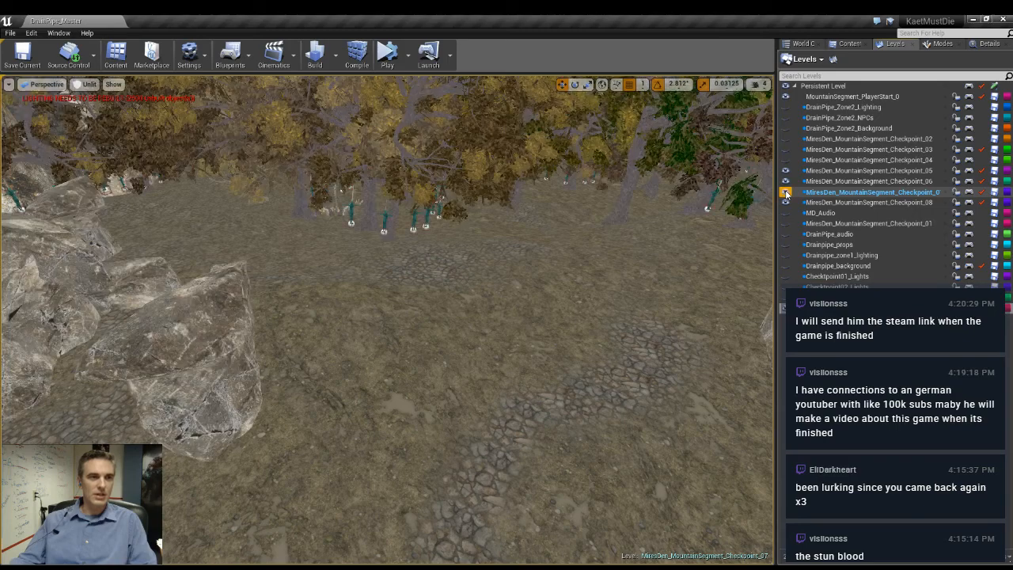
{"action": "right_click_drag", "start_coordinate": [649, 277], "coordinate": [685, 265]}
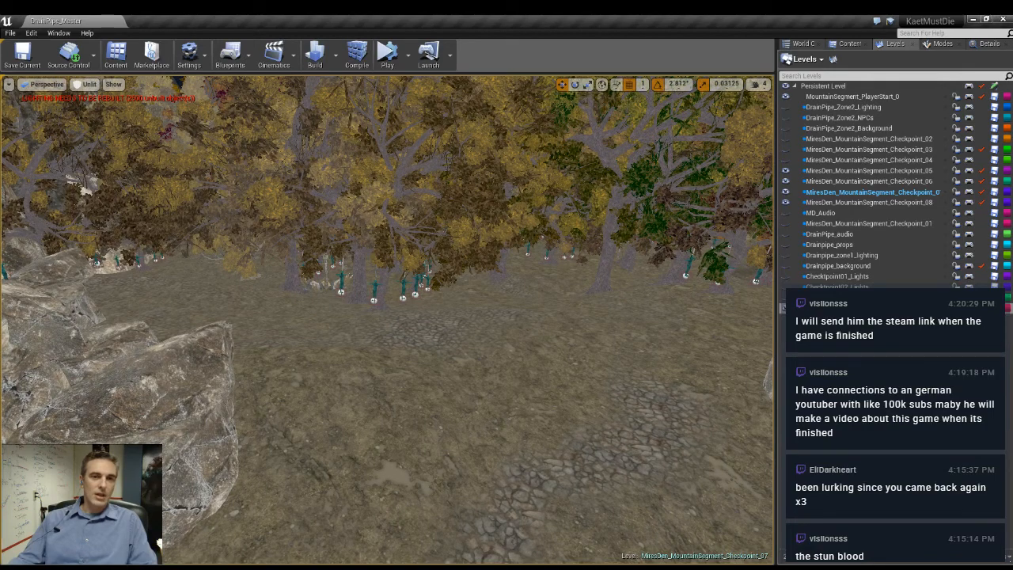
{"action": "mouse_move", "coordinate": [388, 317]}
{"action": "right_mouse_down"}
{"action": "mouse_move", "coordinate": [419, 316]}
{"action": "mouse_move", "coordinate": [358, 314]}
{"action": "mouse_move", "coordinate": [408, 313]}
{"action": "mouse_move", "coordinate": [483, 336]}
{"action": "mouse_move", "coordinate": [245, 317]}
{"action": "mouse_move", "coordinate": [420, 320]}
{"action": "mouse_move", "coordinate": [388, 320]}
{"action": "mouse_move", "coordinate": [404, 324]}
{"action": "right_mouse_up"}
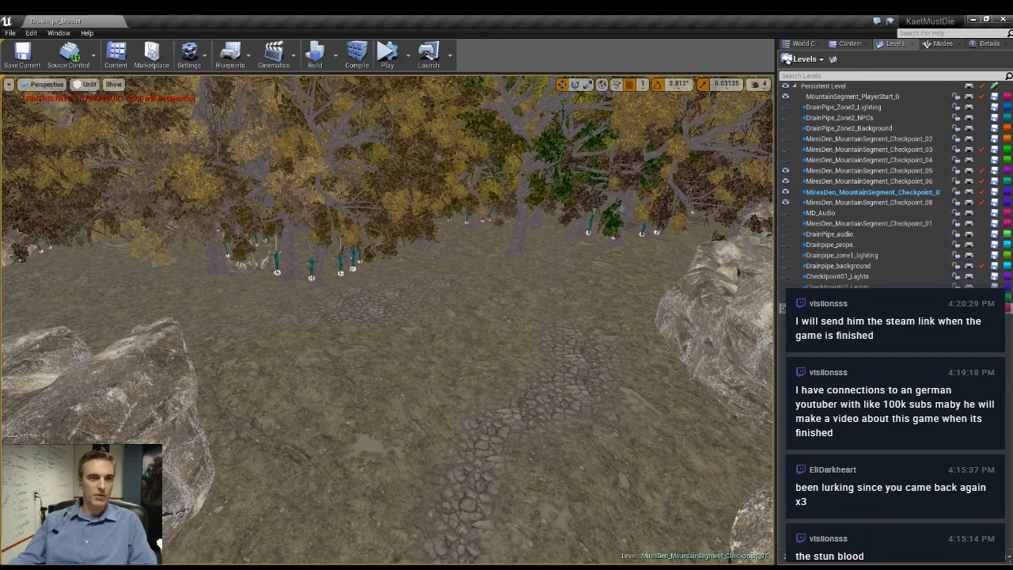
- Select the large foreground rocks and the rock walls in the middle of the maze together
{"action": "right_click_drag", "start_coordinate": [423, 390], "coordinate": [652, 396]}
{"action": "left_click", "coordinate": [631, 378]}
{"action": "left_click", "coordinate": [412, 342], "text": "ctrl"}
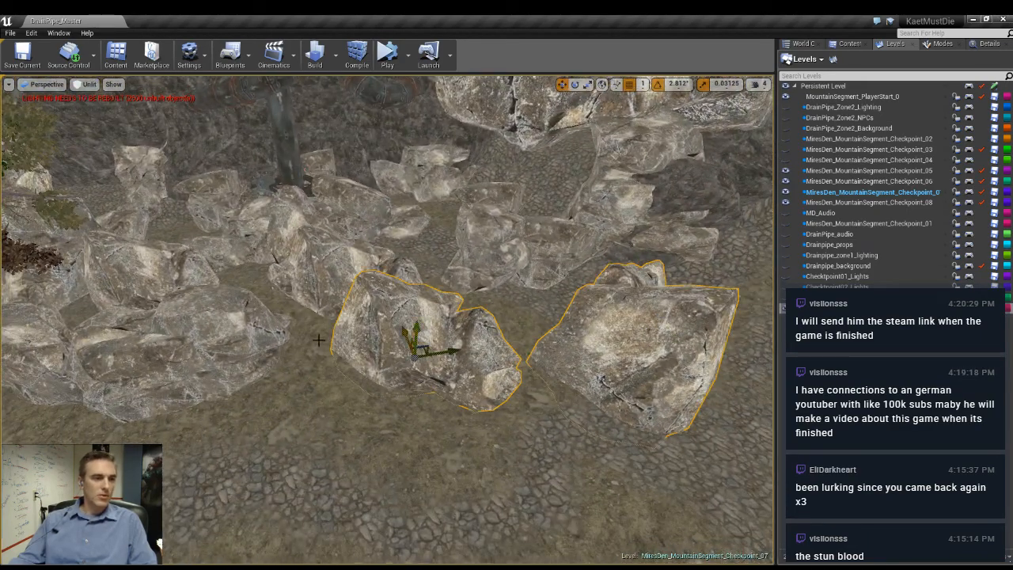
{"action": "left_click", "coordinate": [130, 317], "text": "ctrl"}
{"action": "left_click", "coordinate": [117, 277], "text": "ctrl"}
{"action": "left_click", "coordinate": [38, 363], "text": "ctrl"}
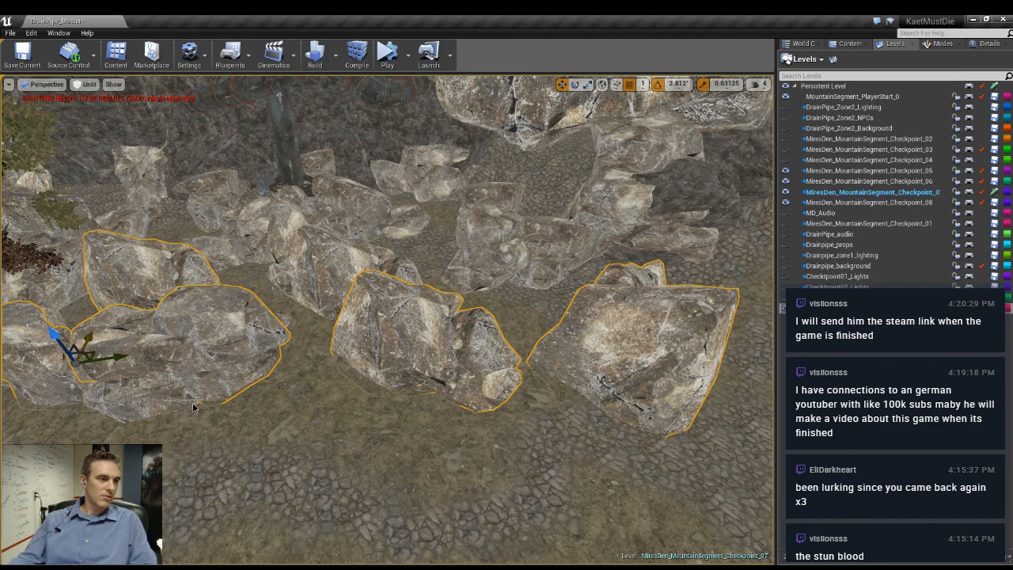
{"action": "left_click", "coordinate": [193, 404], "text": "ctrl"}
{"action": "left_click", "coordinate": [327, 287], "text": "ctrl"}
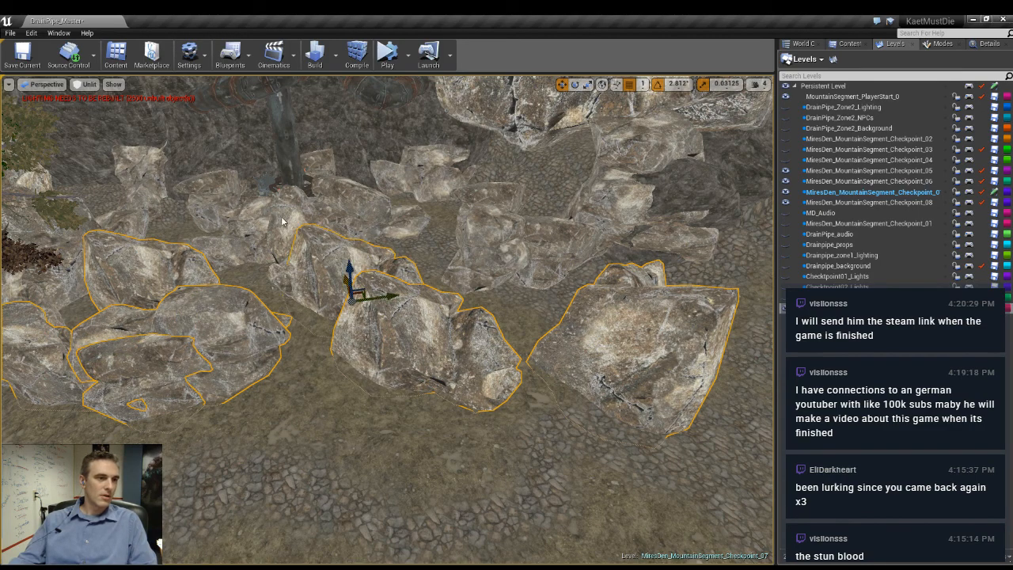
{"action": "left_click", "coordinate": [285, 221], "text": "ctrl"}
{"action": "left_click", "coordinate": [221, 254], "text": "ctrl"}
{"action": "left_click", "coordinate": [540, 236], "text": "ctrl"}
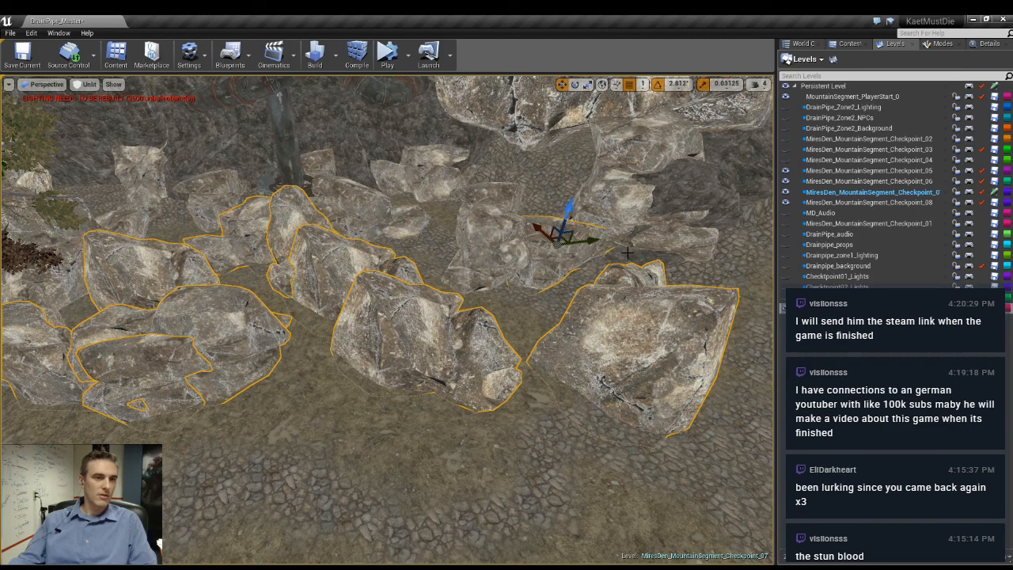
{"action": "left_click", "coordinate": [486, 199], "text": "ctrl"}
{"action": "left_click", "coordinate": [402, 214], "text": "ctrl"}
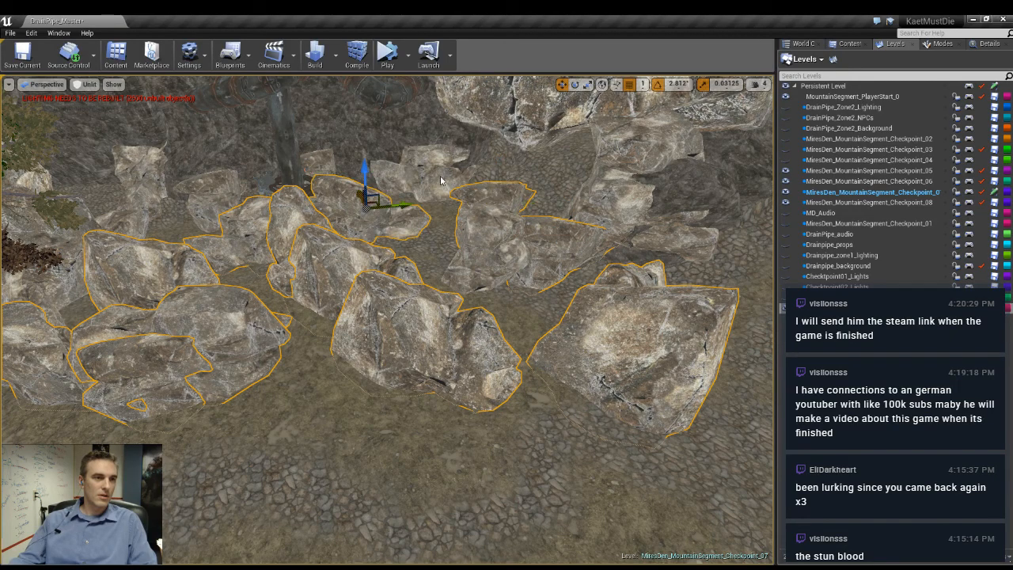
- Add the rocks at the far side of the maze and along the cliff to the selection
{"action": "left_click", "coordinate": [440, 173], "text": "ctrl"}
{"action": "right_click_drag", "start_coordinate": [440, 173], "coordinate": [238, 197]}
{"action": "left_click", "coordinate": [237, 198], "text": "ctrl"}
{"action": "left_click", "coordinate": [433, 220], "text": "ctrl"}
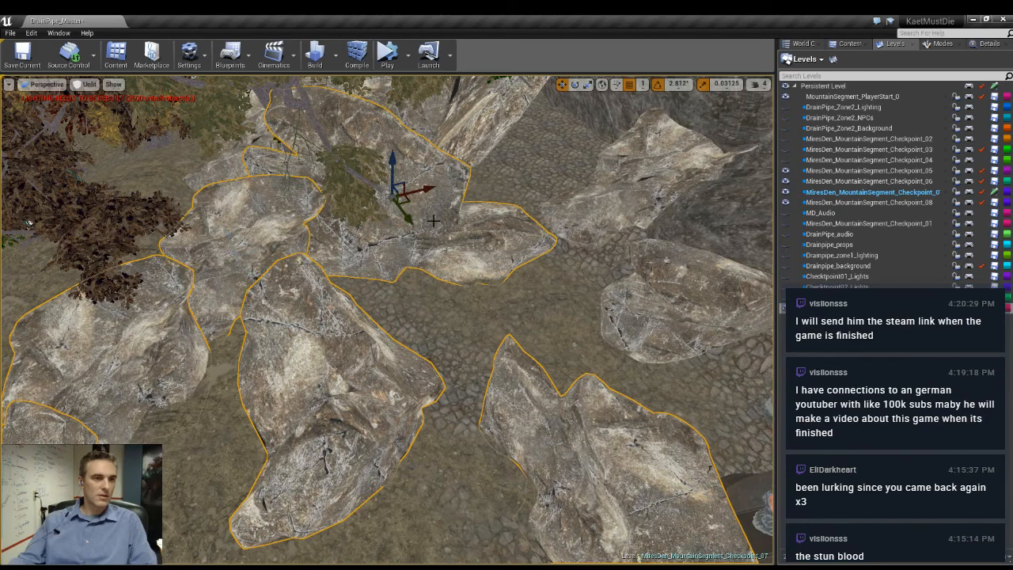
{"action": "left_click", "coordinate": [569, 228], "text": "ctrl"}
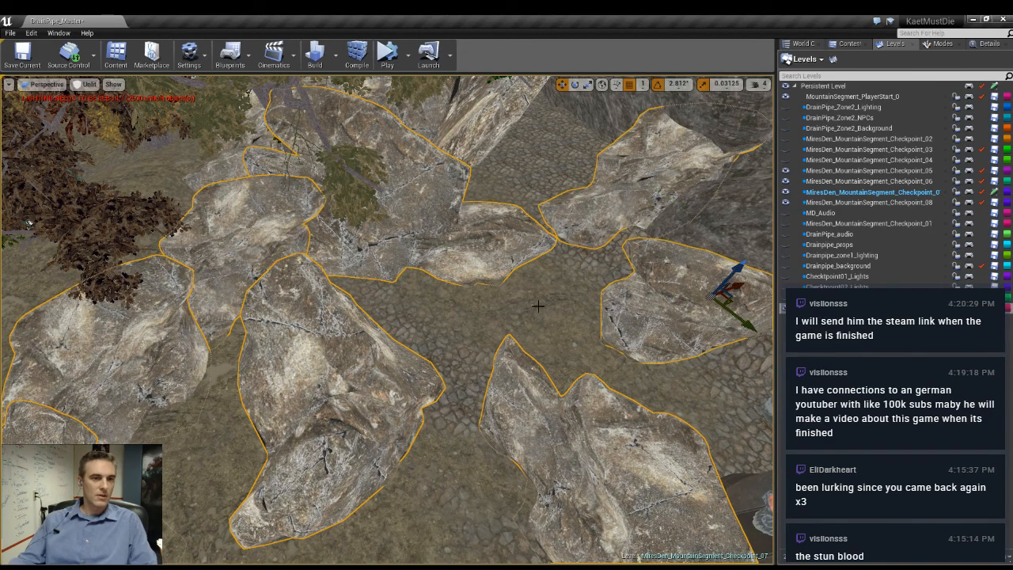
{"action": "right_click_drag", "start_coordinate": [539, 306], "coordinate": [673, 297]}
{"action": "left_click", "coordinate": [480, 201], "text": "ctrl"}
- Duplicate the selected rocks and move the copies onto the open dirt ground next to the existing maze, toward the trees
{"action": "right_click_drag", "start_coordinate": [481, 201], "coordinate": [119, 182]}
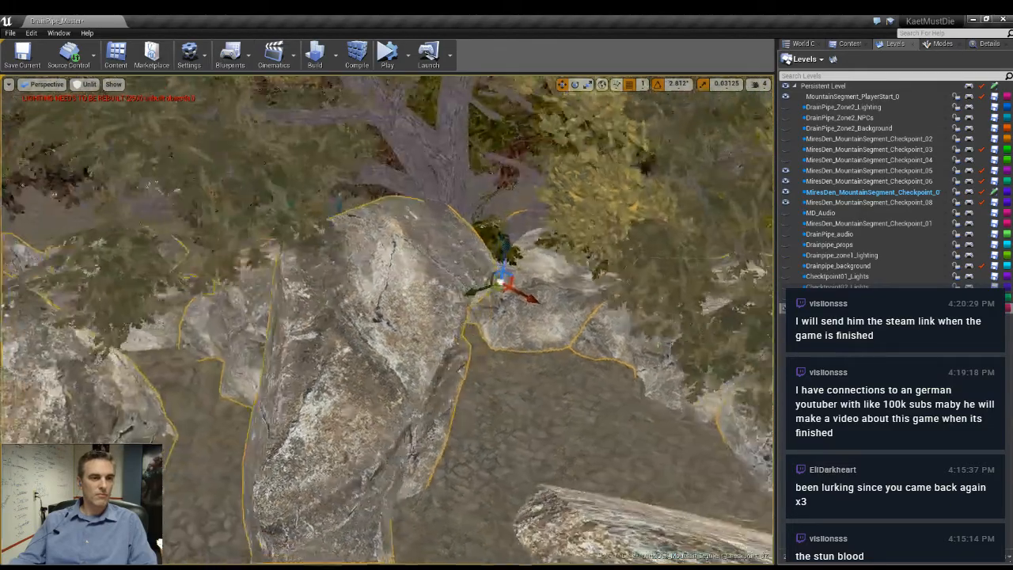
{"action": "right_click_drag", "start_coordinate": [526, 295], "coordinate": [554, 305]}
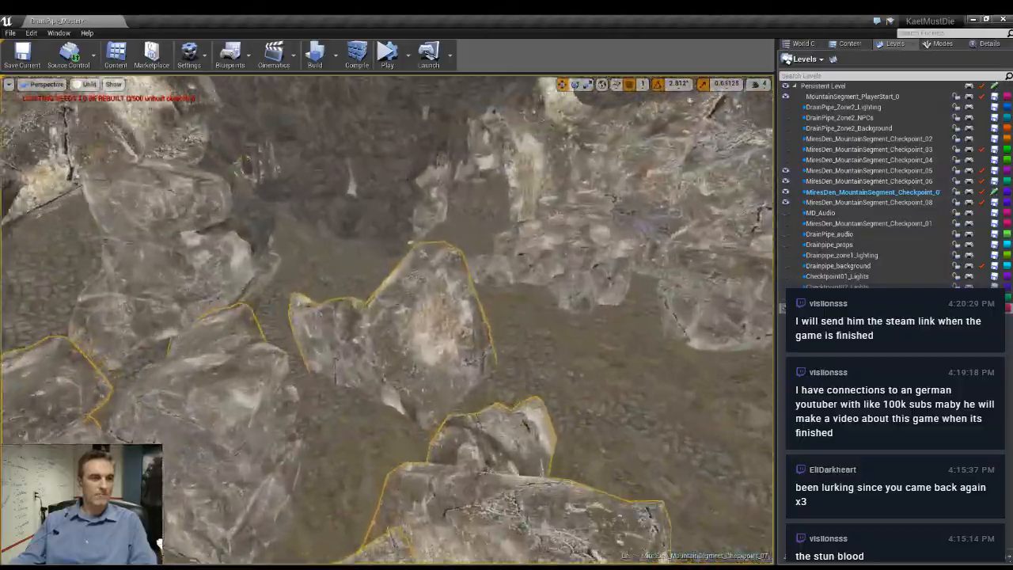
{"action": "right_click_drag", "start_coordinate": [388, 319], "coordinate": [625, 317]}
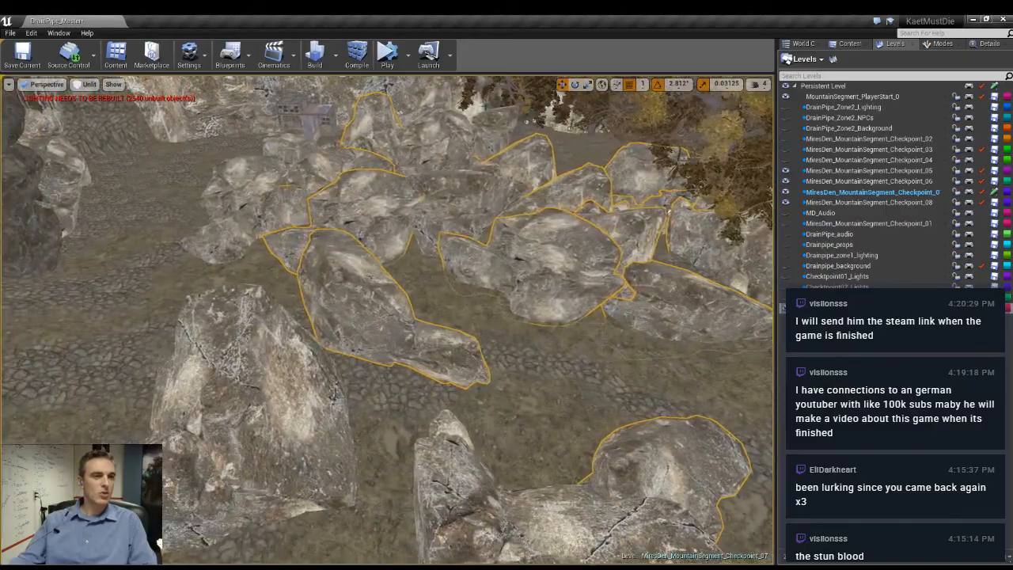
{"action": "mouse_move", "coordinate": [388, 320]}
{"action": "right_mouse_down"}
{"action": "mouse_move", "coordinate": [372, 420]}
{"action": "mouse_move", "coordinate": [404, 404]}
{"action": "mouse_move", "coordinate": [388, 317]}
{"action": "right_mouse_up"}
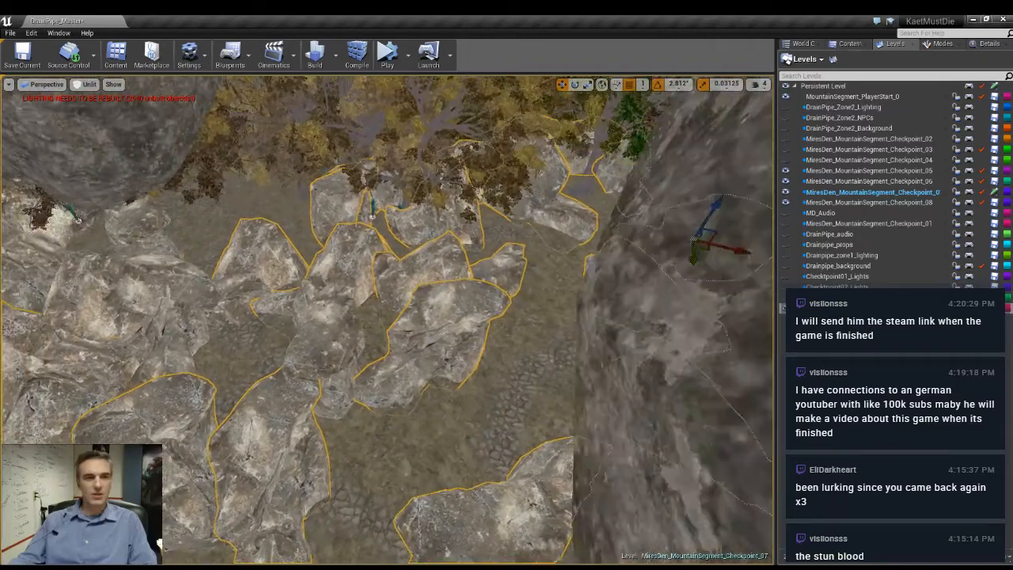
{"action": "right_click_drag", "start_coordinate": [590, 245], "coordinate": [618, 224]}
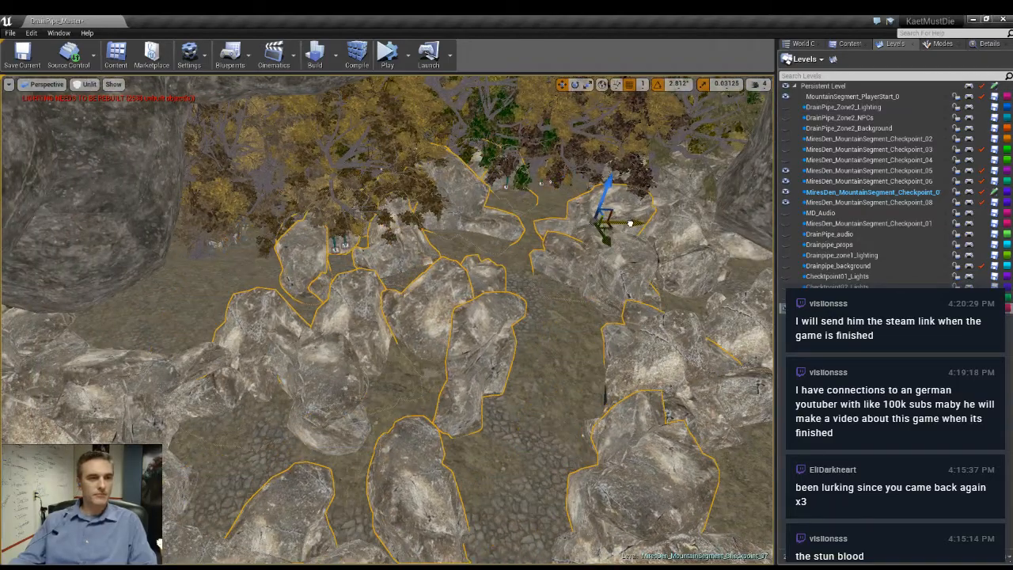
{"action": "left_click_drag", "start_coordinate": [647, 226], "coordinate": [653, 227]}
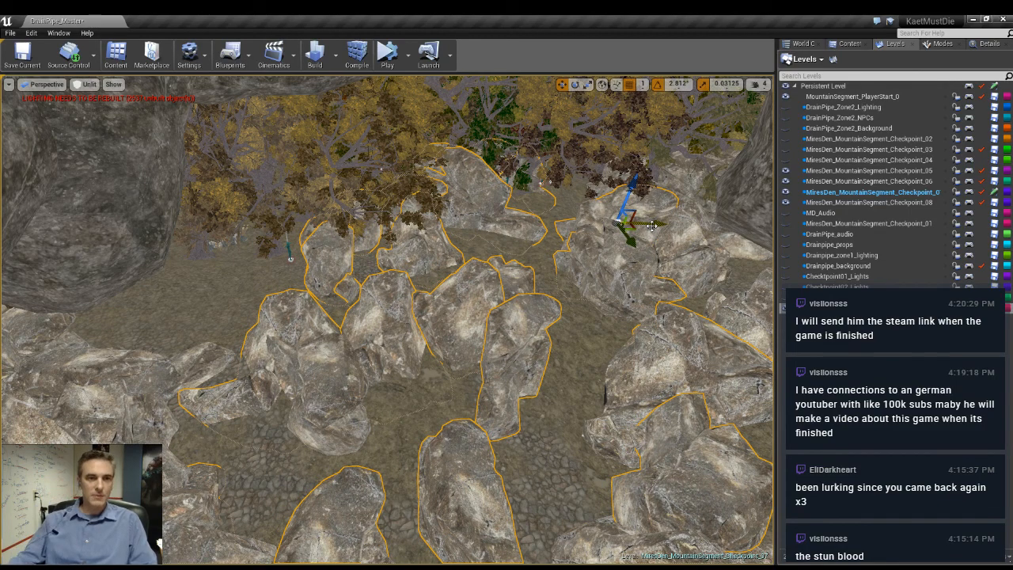
- Rotate the copied group of rocks horizontally so its walls run differently from the original maze section
{"action": "left_click_drag", "start_coordinate": [635, 228], "coordinate": [605, 252]}
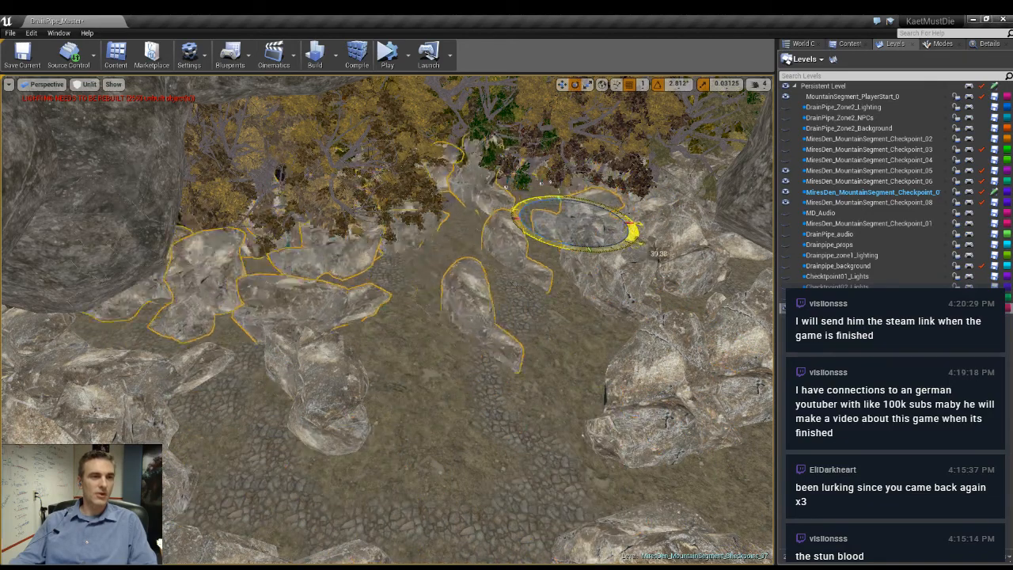
{"action": "left_click_drag", "start_coordinate": [633, 231], "coordinate": [634, 230]}
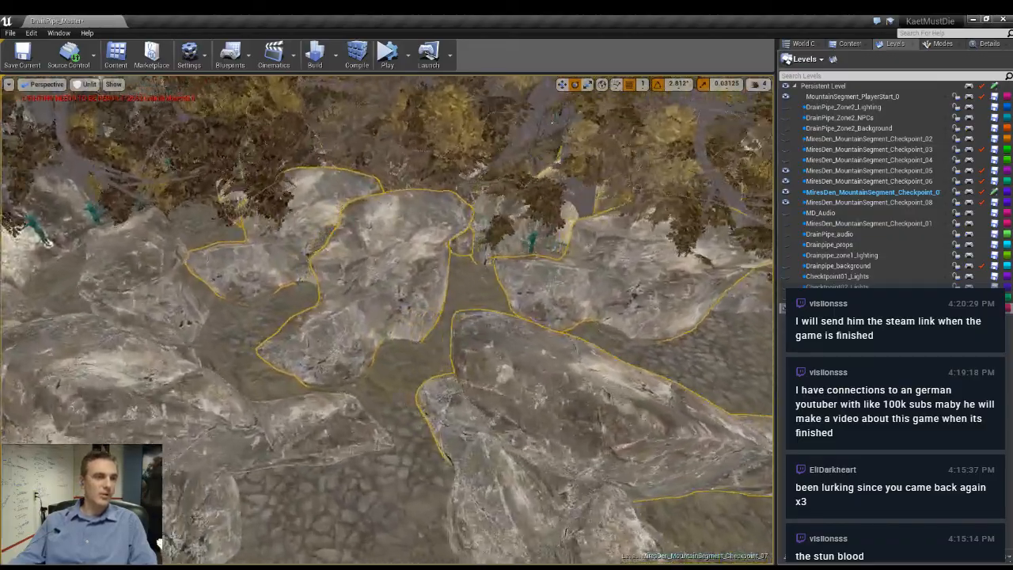
{"action": "key", "text": "w"}
{"action": "right_click_drag", "start_coordinate": [388, 317], "coordinate": [285, 317]}
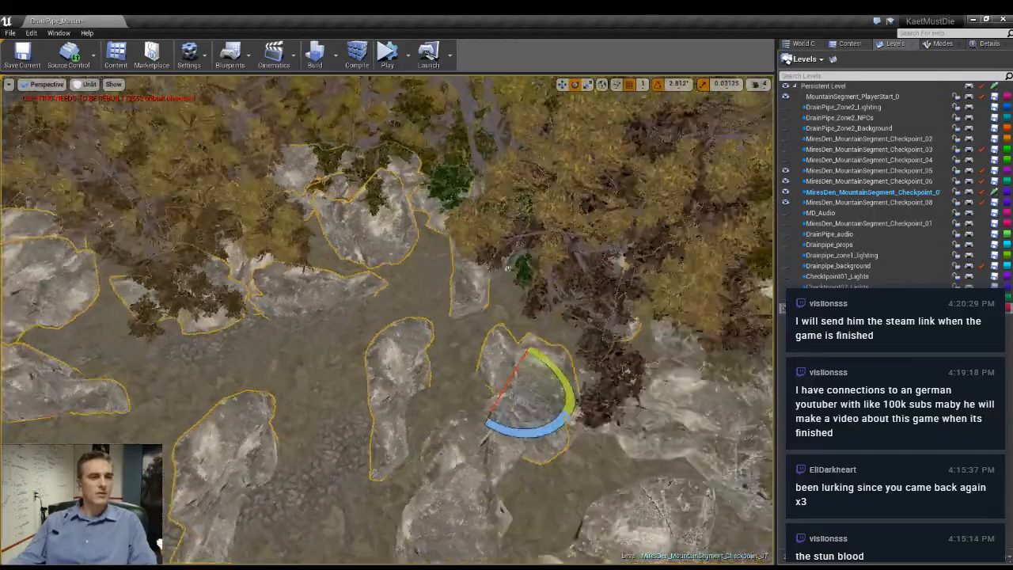
{"action": "right_click_drag", "start_coordinate": [508, 268], "coordinate": [483, 268]}
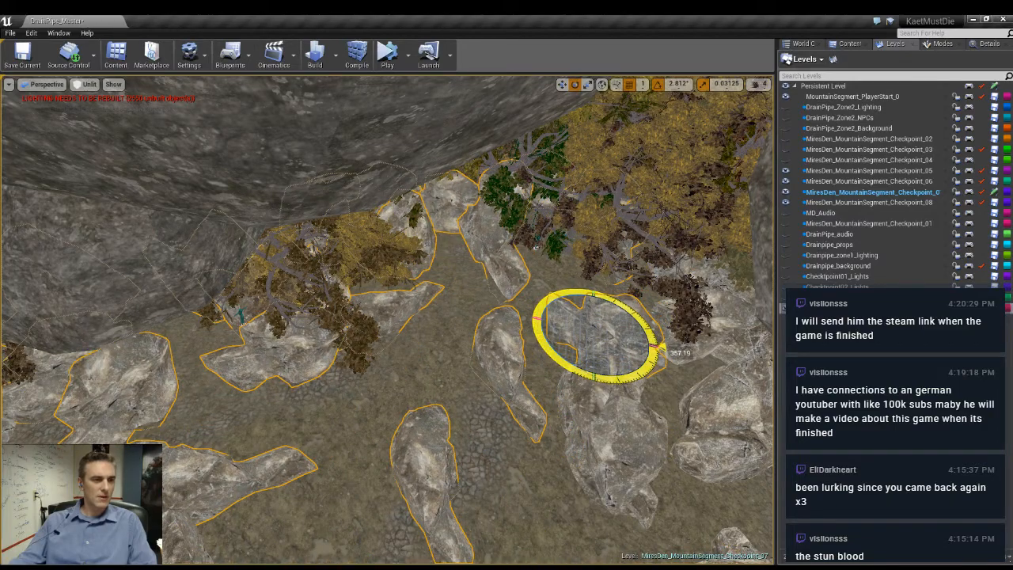
{"action": "left_click_drag", "start_coordinate": [654, 348], "coordinate": [640, 554]}
- Move the rotated rock copies up against the existing rock walls beside the trees
{"action": "key", "text": "w"}
{"action": "right_click_drag", "start_coordinate": [640, 554], "coordinate": [455, 499]}
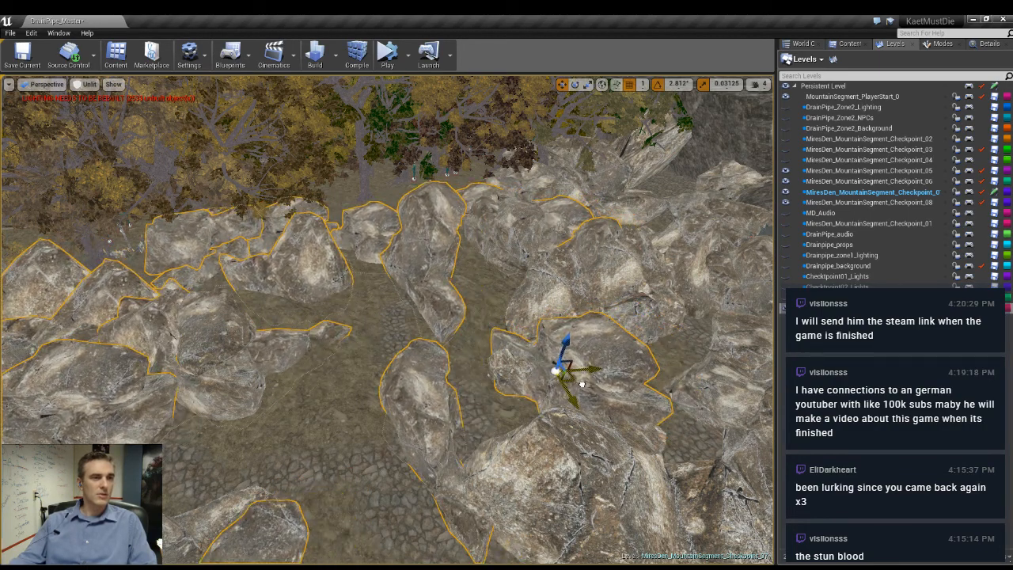
{"action": "left_click_drag", "start_coordinate": [598, 370], "coordinate": [604, 357]}
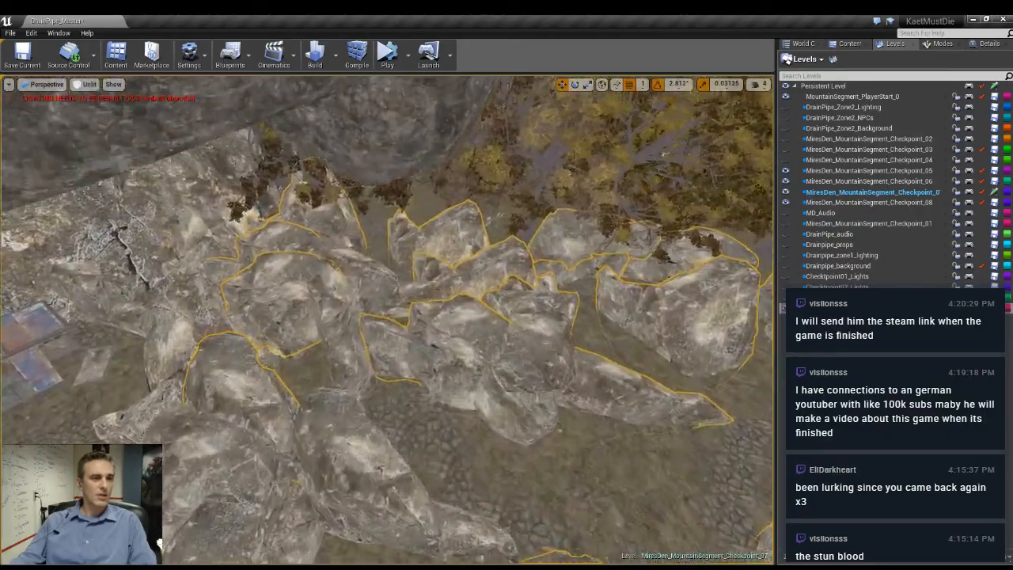
{"action": "right_click_drag", "start_coordinate": [604, 357], "coordinate": [733, 345]}
- Inspect the paths and gaps between the copied rocks, picking out individual rocks along the way
{"action": "left_click", "coordinate": [369, 292]}
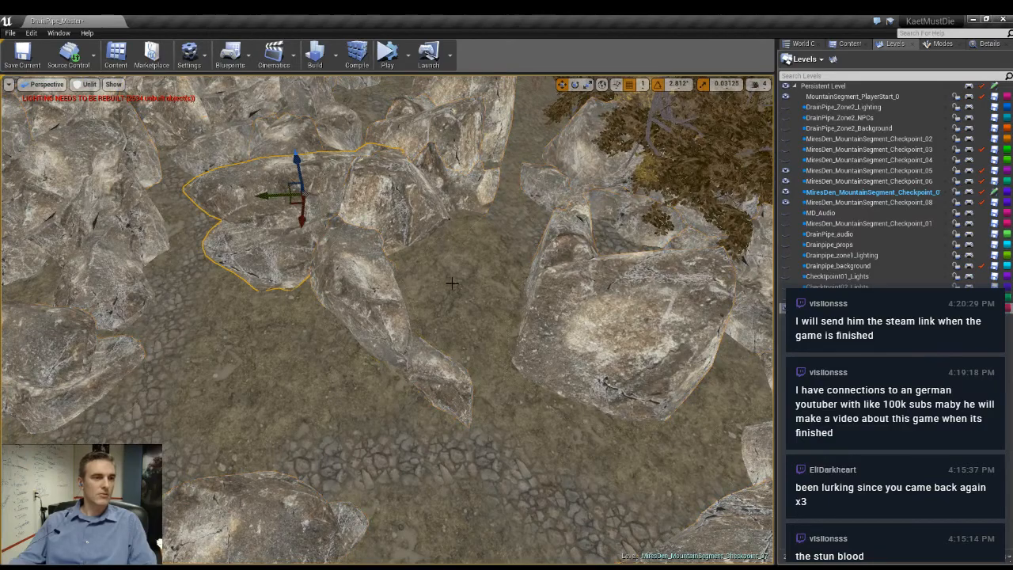
{"action": "right_click_drag", "start_coordinate": [369, 291], "coordinate": [340, 318]}
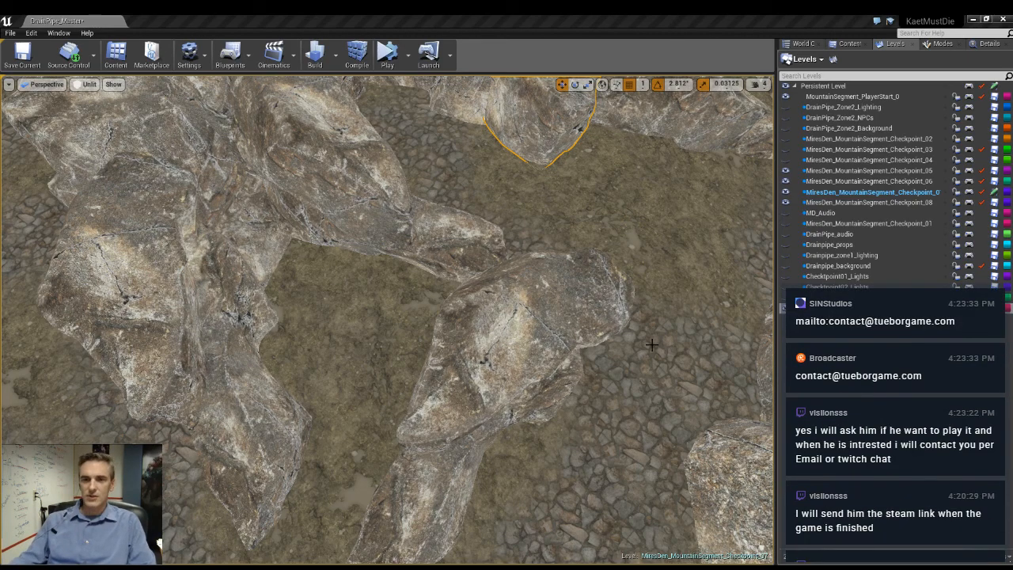
{"action": "right_click_drag", "start_coordinate": [452, 366], "coordinate": [475, 372]}
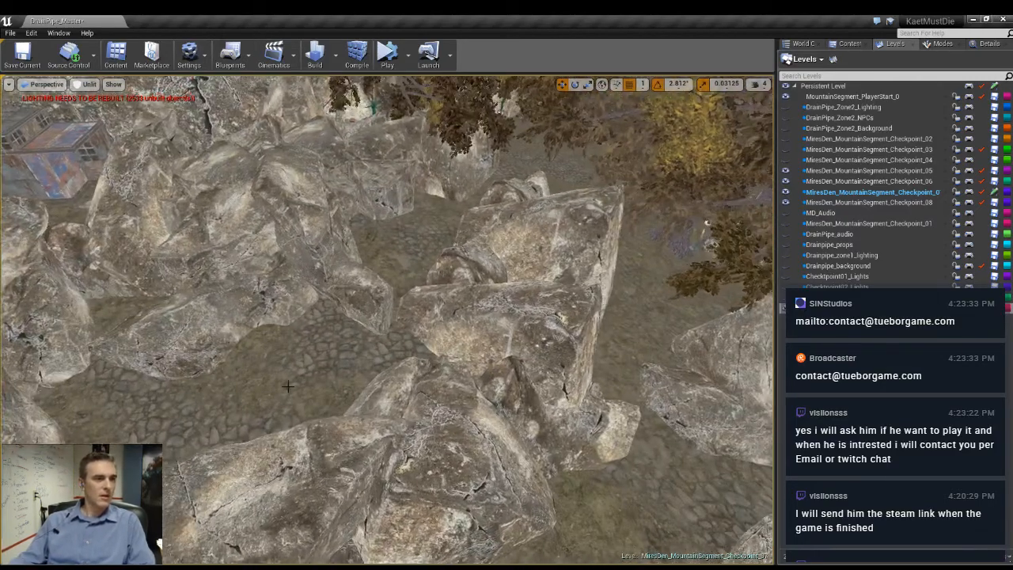
{"action": "left_click", "coordinate": [366, 284]}
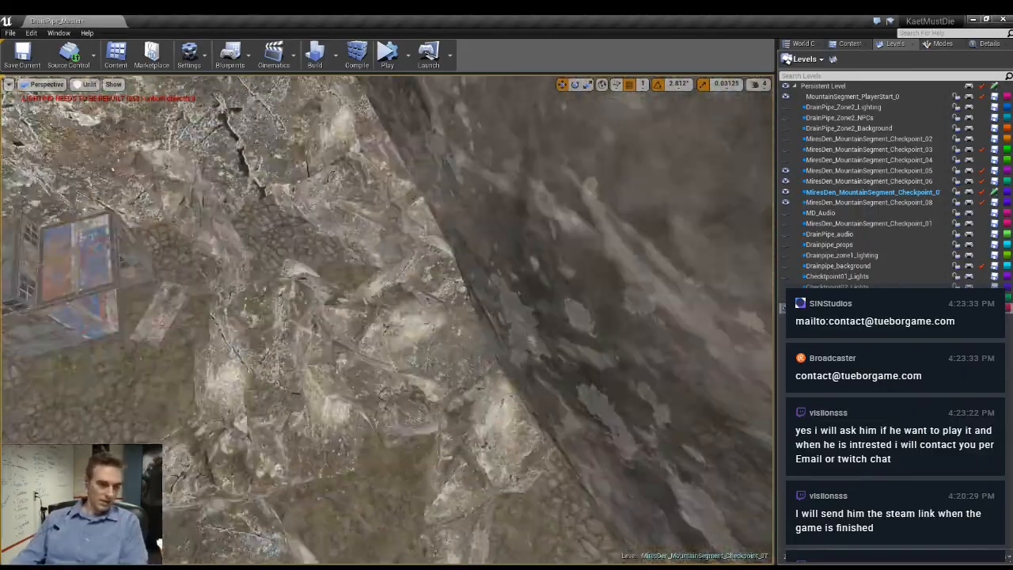
{"action": "right_click_drag", "start_coordinate": [388, 320], "coordinate": [443, 344]}
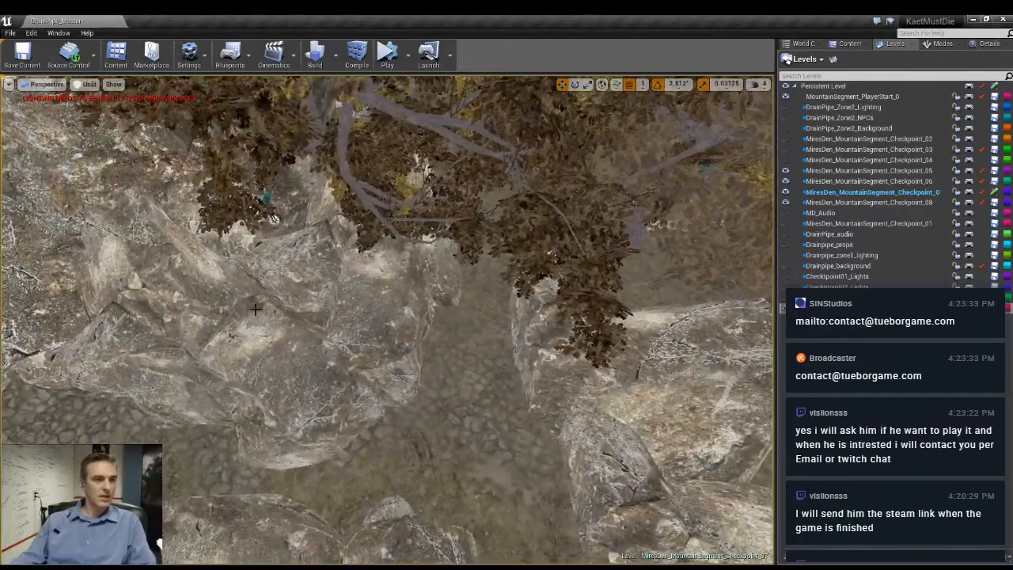
- Select the tree with its hanging figures, move it onto the open cobbled ground between the rocks and rotate it
{"action": "left_click", "coordinate": [330, 268]}
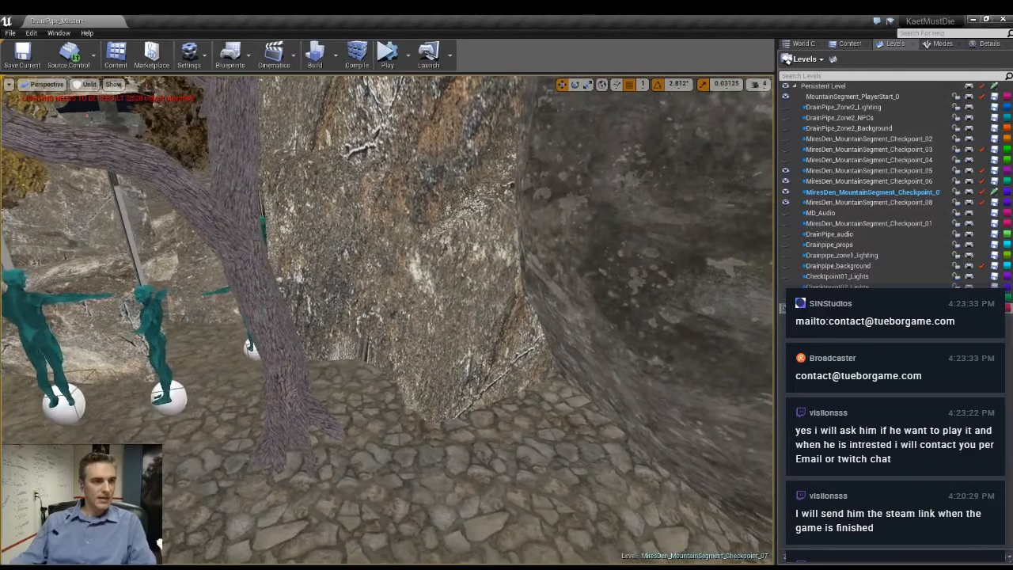
{"action": "right_click_drag", "start_coordinate": [388, 317], "coordinate": [309, 317]}
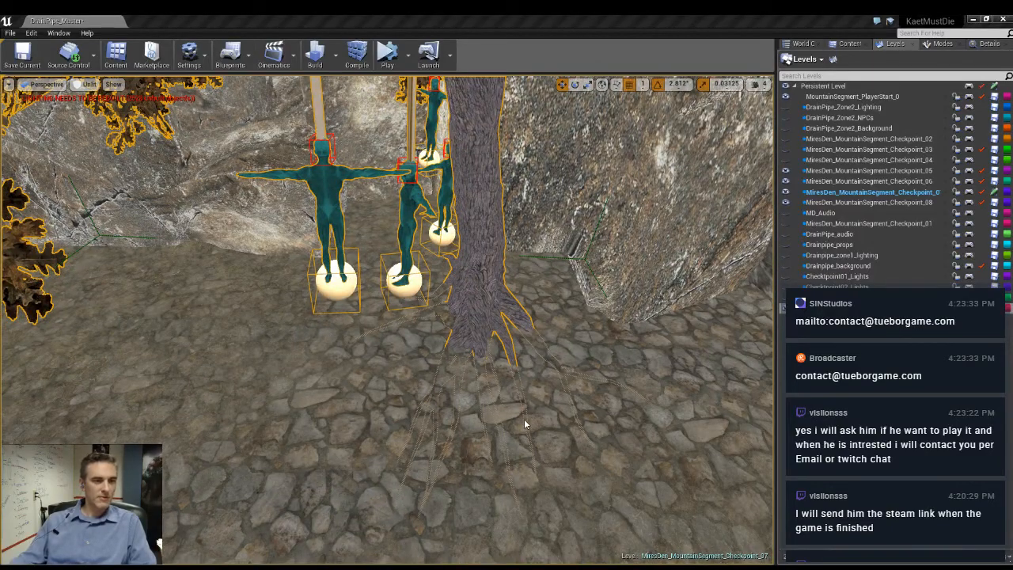
{"action": "left_click", "coordinate": [433, 362]}
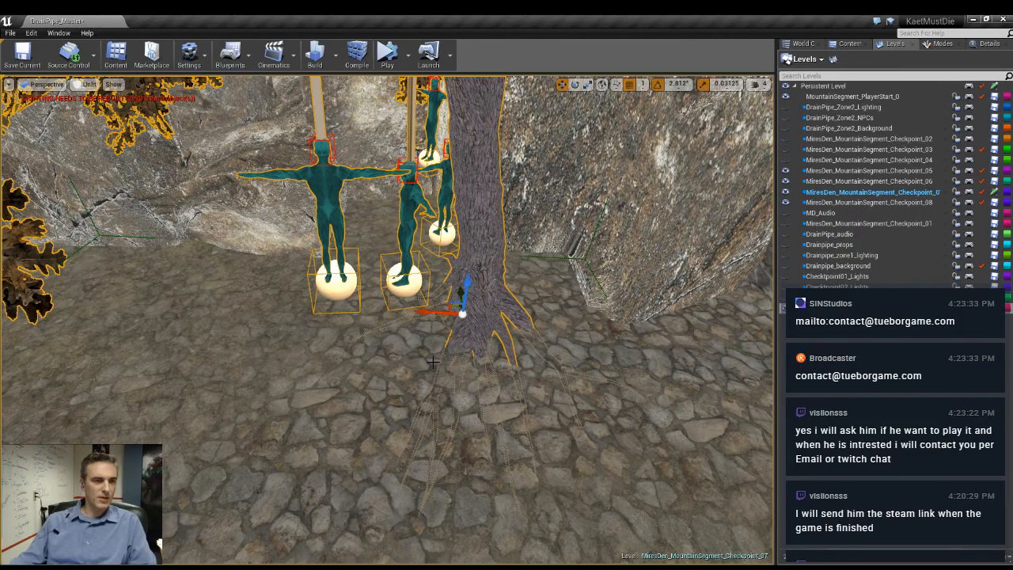
{"action": "right_click_drag", "start_coordinate": [451, 309], "coordinate": [475, 328]}
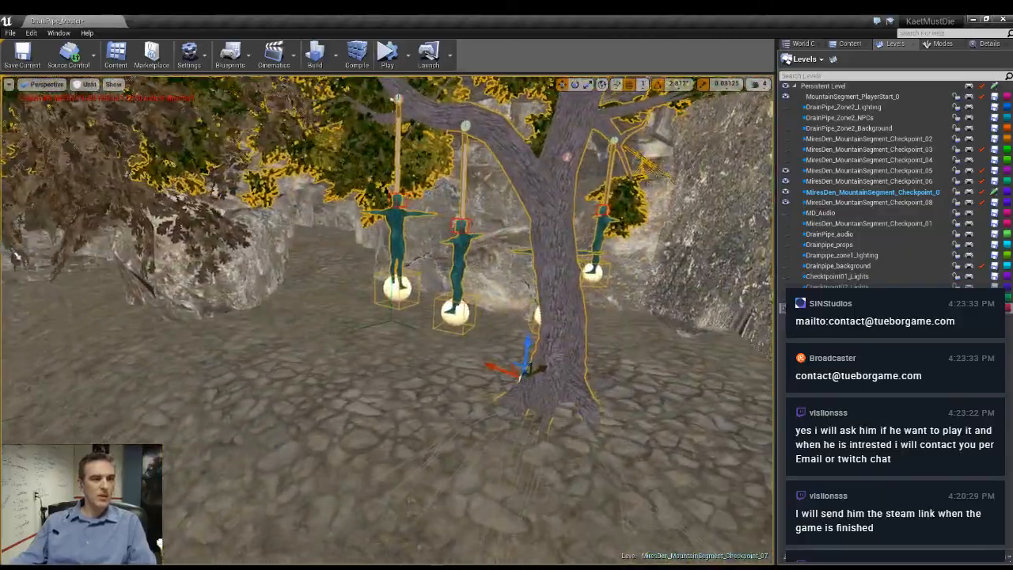
{"action": "right_click_drag", "start_coordinate": [475, 316], "coordinate": [479, 339]}
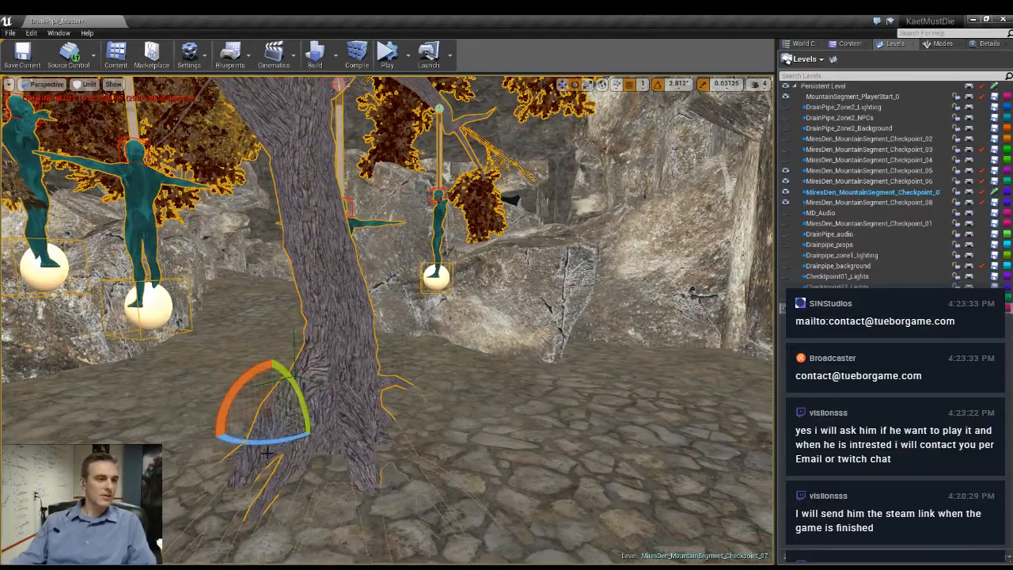
{"action": "left_click_drag", "start_coordinate": [276, 443], "coordinate": [255, 442]}
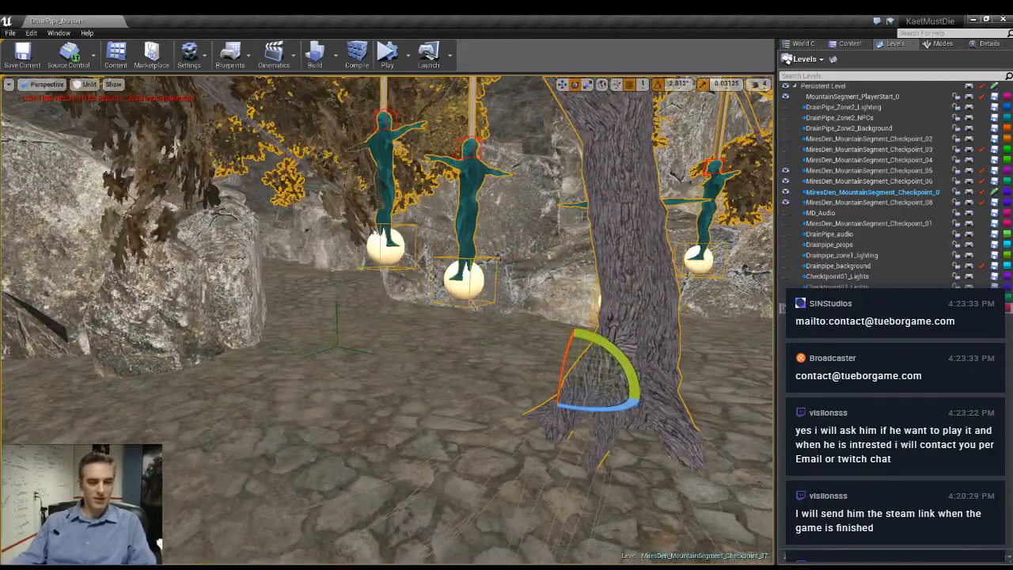
- Examine the tree with the hanging figures and the surrounding rock maze from ground level and from above
{"action": "key", "text": "g"}
{"action": "right_click_drag", "start_coordinate": [391, 407], "coordinate": [396, 408]}
{"action": "key", "text": "w"}
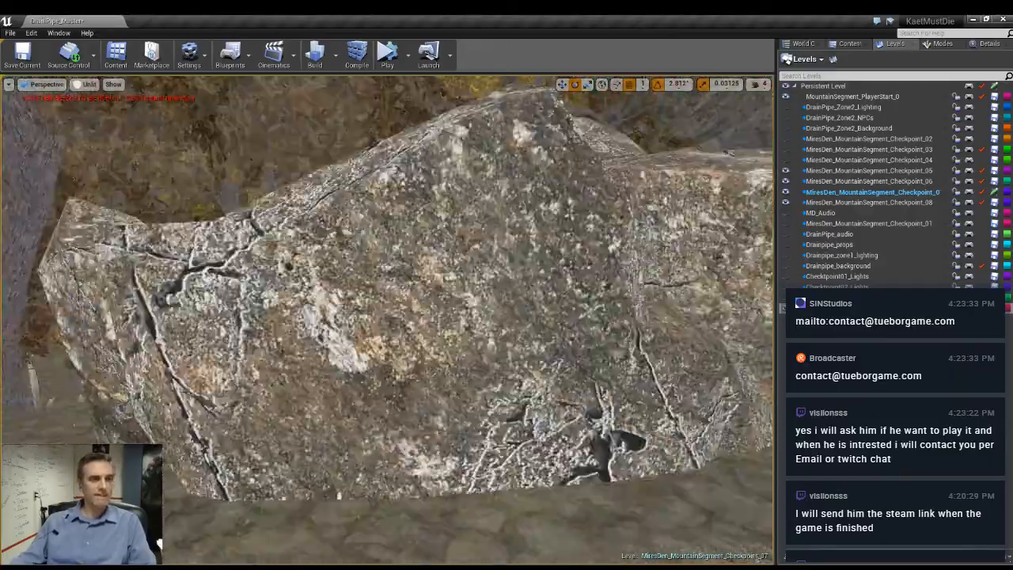
{"action": "right_click_drag", "start_coordinate": [396, 407], "coordinate": [570, 410]}
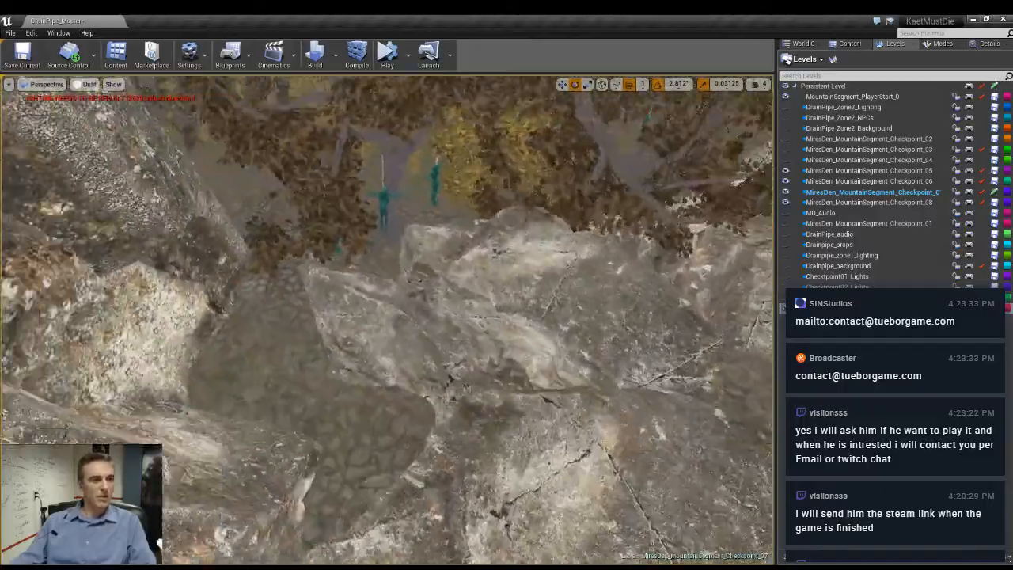
{"action": "right_click_drag", "start_coordinate": [388, 320], "coordinate": [368, 313]}
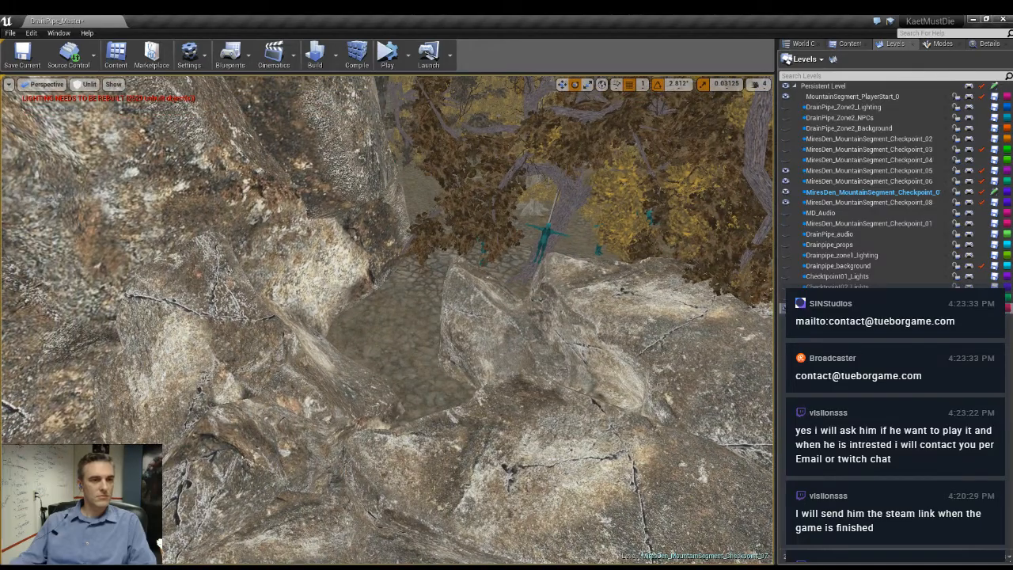
{"action": "right_click_drag", "start_coordinate": [388, 321], "coordinate": [364, 277]}
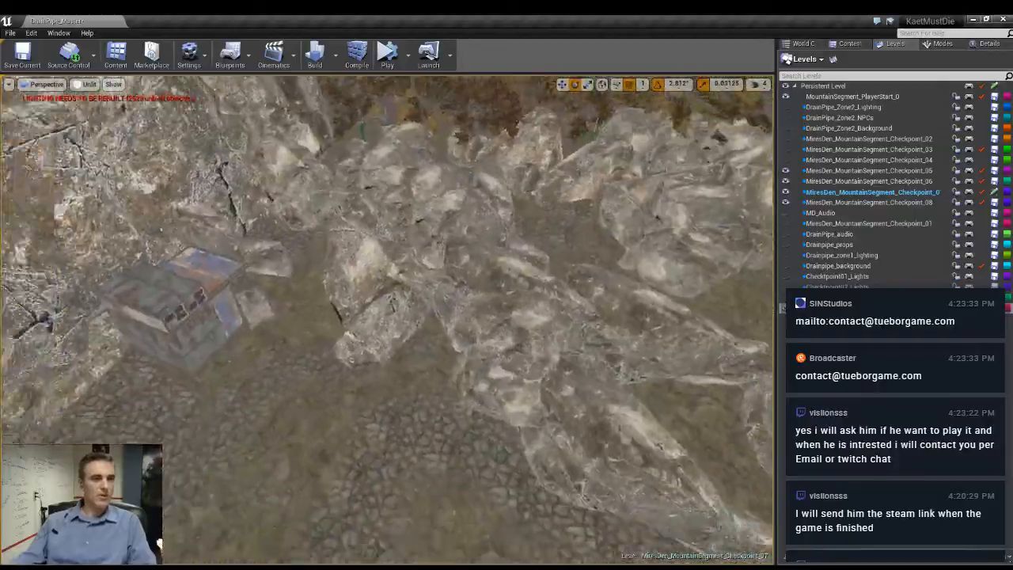
{"action": "right_click_drag", "start_coordinate": [388, 321], "coordinate": [368, 319]}
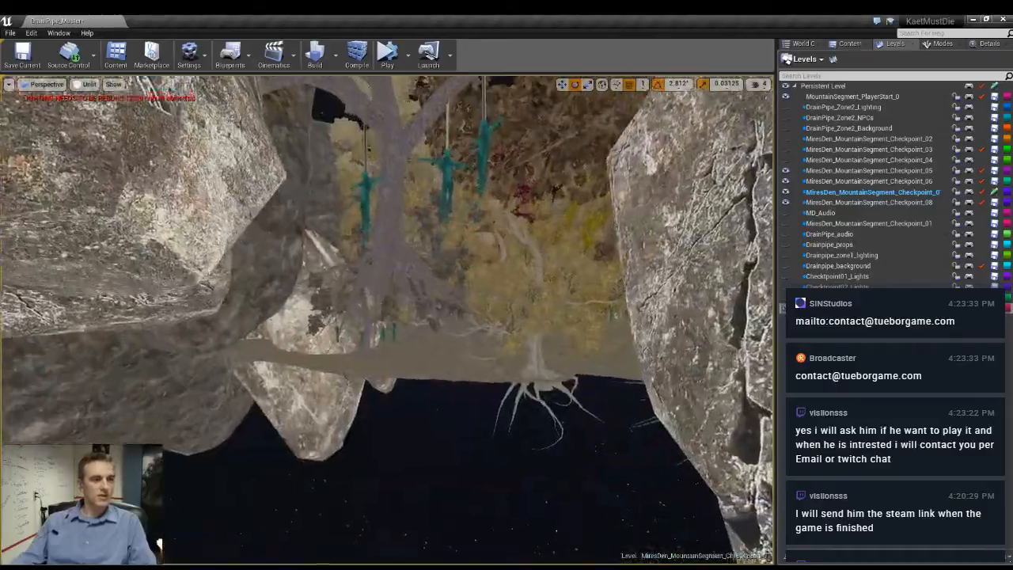
{"action": "right_click_drag", "start_coordinate": [388, 320], "coordinate": [443, 356]}
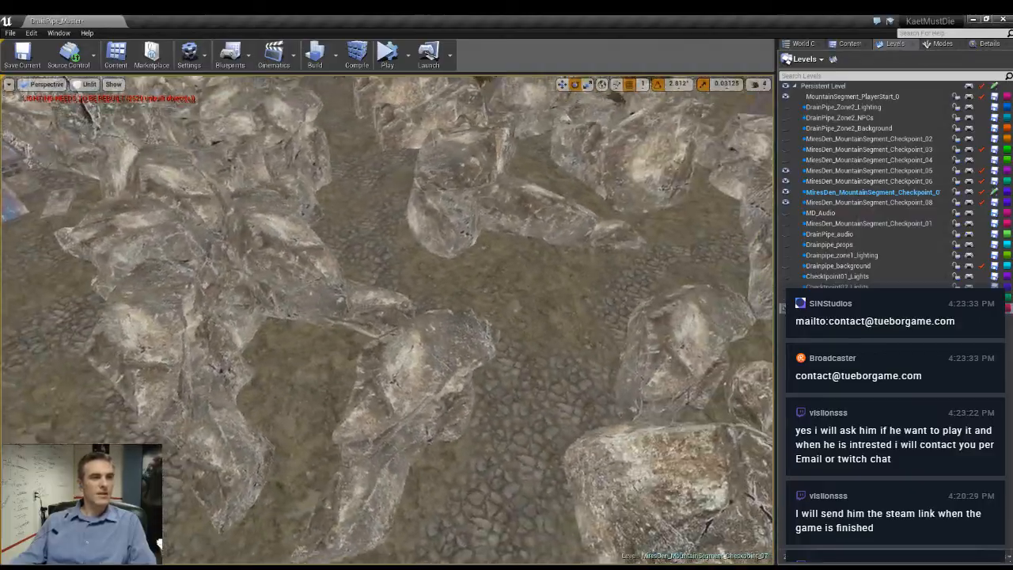
- Rotate the large rock beside the cobbled path by about 51 degrees
{"action": "right_click_drag", "start_coordinate": [388, 320], "coordinate": [378, 273]}
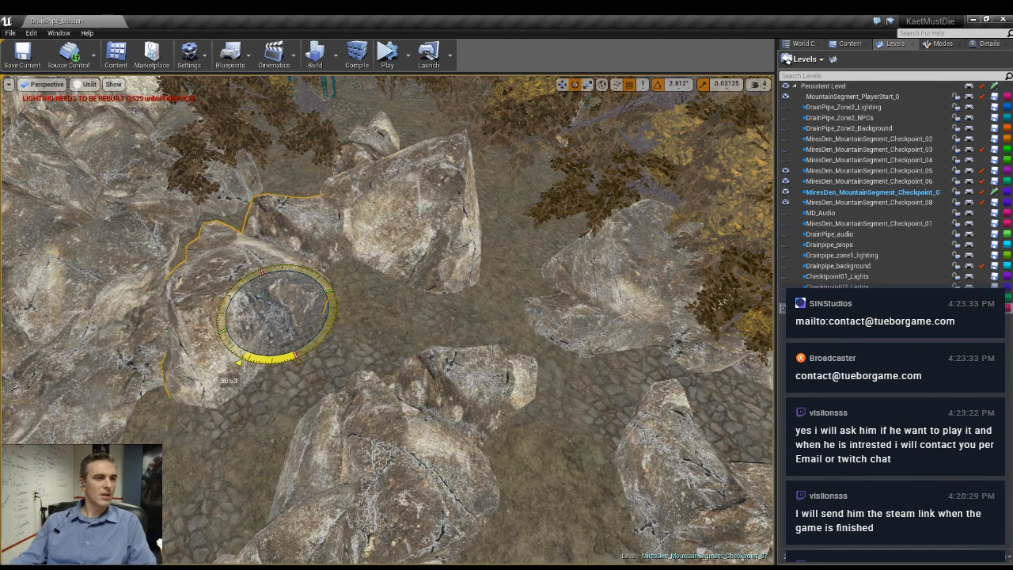
{"action": "left_click_drag", "start_coordinate": [239, 362], "coordinate": [235, 361]}
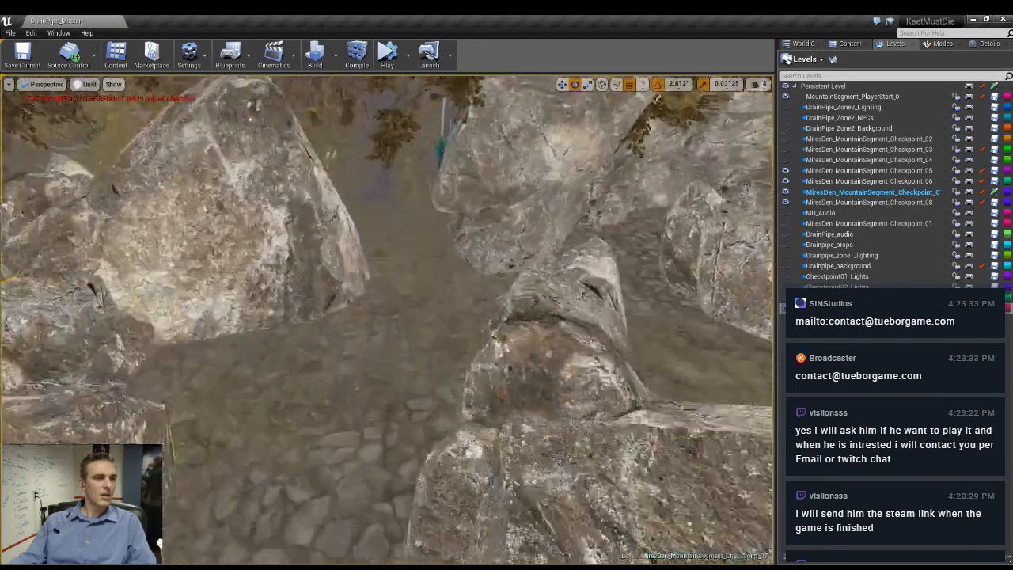
{"action": "right_click_drag", "start_coordinate": [388, 320], "coordinate": [317, 329]}
- Select the long two-lobed rock between the paths, switch the transform coordinate space and roll the rock onto another side
{"action": "left_click", "coordinate": [390, 318]}
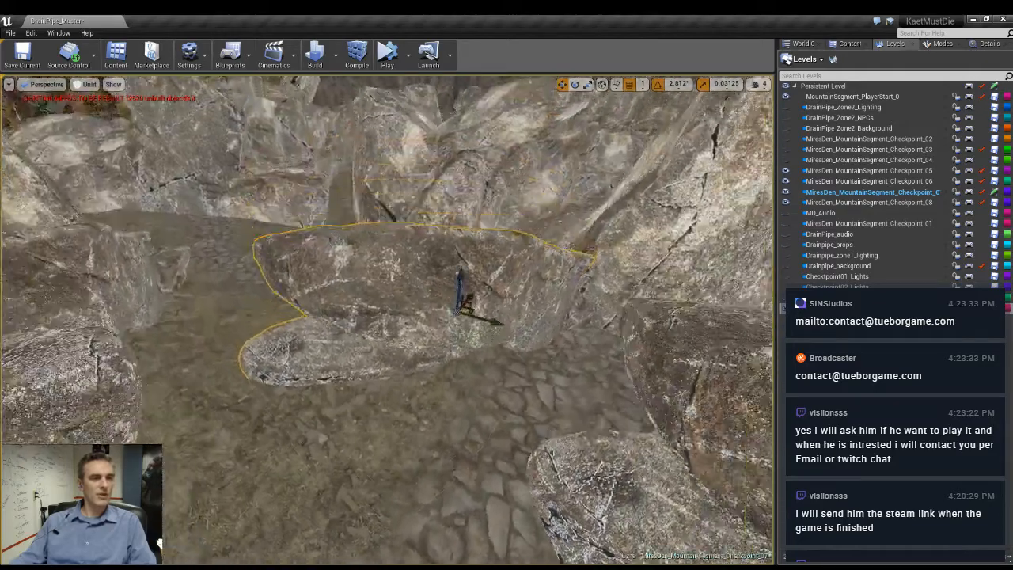
{"action": "scroll", "coordinate": [452, 295], "scroll_direction": "up", "scroll_amount": 2}
{"action": "key", "text": "e"}
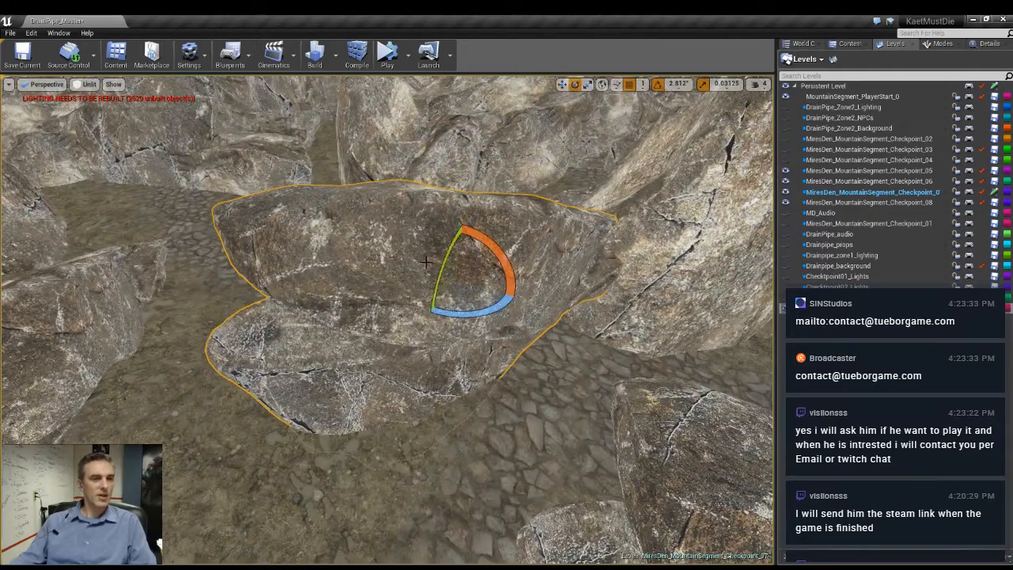
{"action": "left_click", "coordinate": [601, 85]}
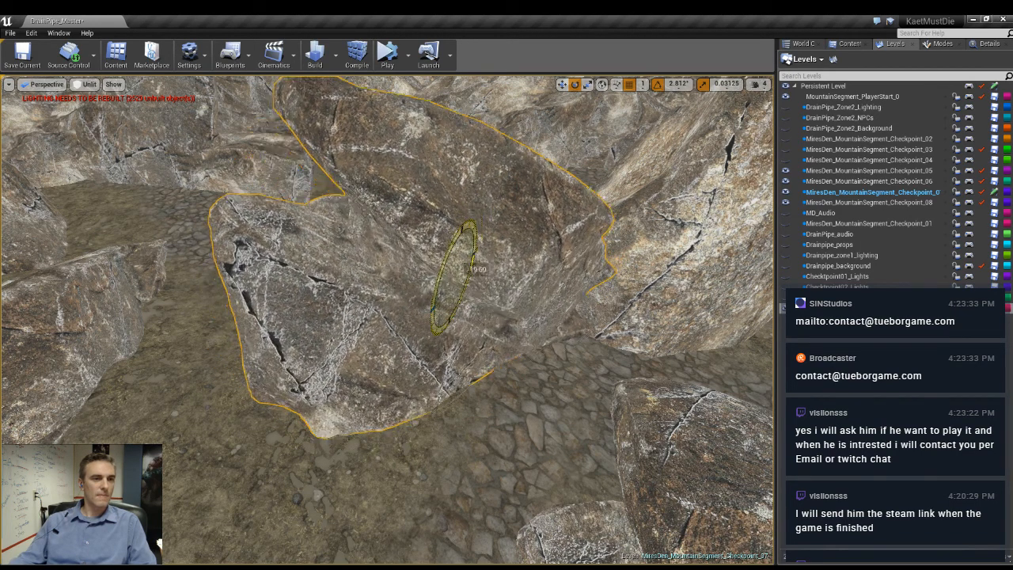
{"action": "right_click_drag", "start_coordinate": [473, 273], "coordinate": [380, 254]}
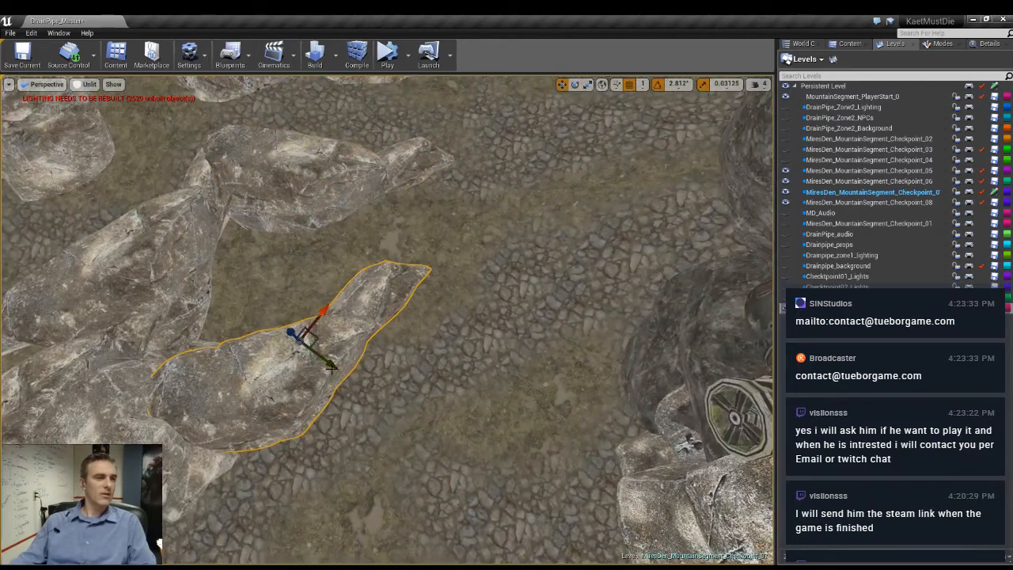
- Place a copy of the rock past the wall's end on the cobbled ground and rotate it about 186 degrees
{"action": "left_click_drag", "start_coordinate": [456, 258], "coordinate": [486, 234]}
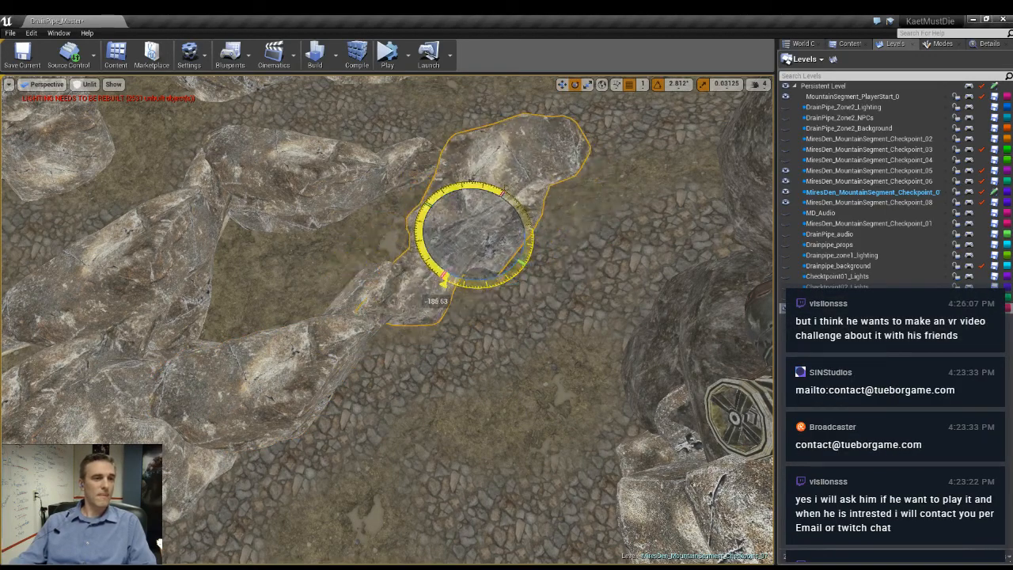
{"action": "left_click_drag", "start_coordinate": [439, 280], "coordinate": [438, 282]}
{"action": "right_click_drag", "start_coordinate": [438, 282], "coordinate": [452, 229]}
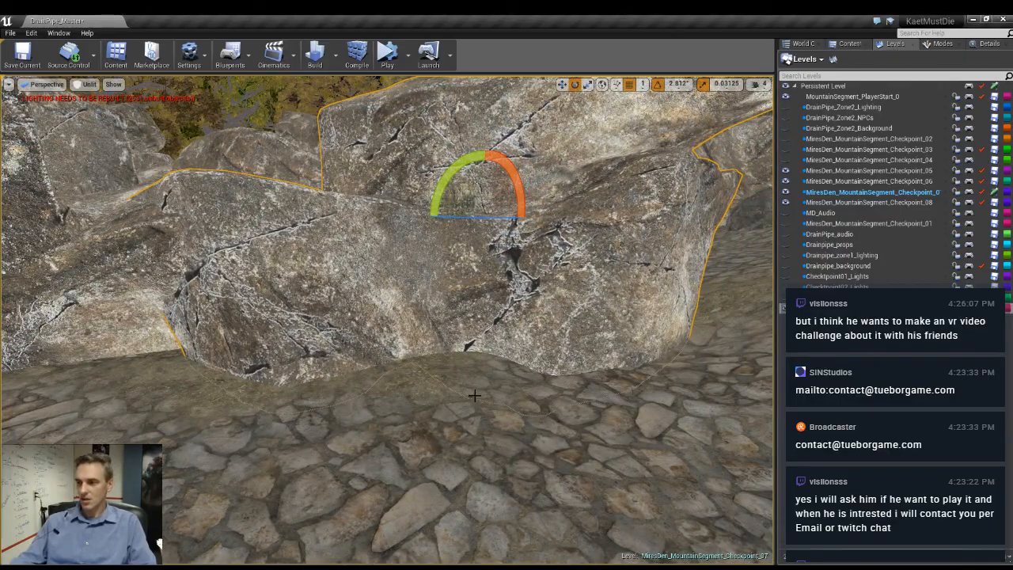
- Turn the copied rock horizontally and shift it so its narrow end meets the existing wall
{"action": "right_click_drag", "start_coordinate": [473, 391], "coordinate": [602, 372]}
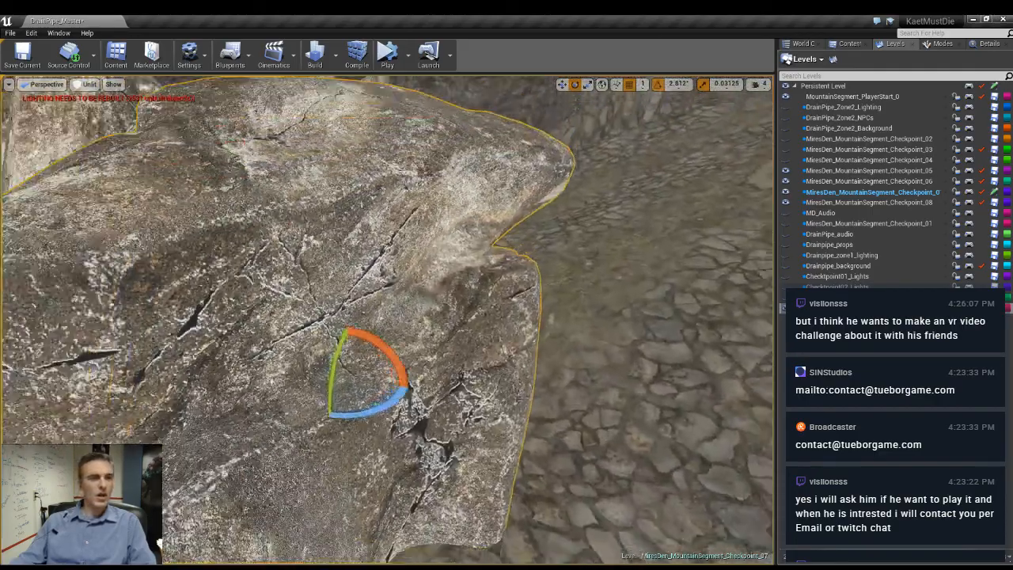
{"action": "key", "text": "w"}
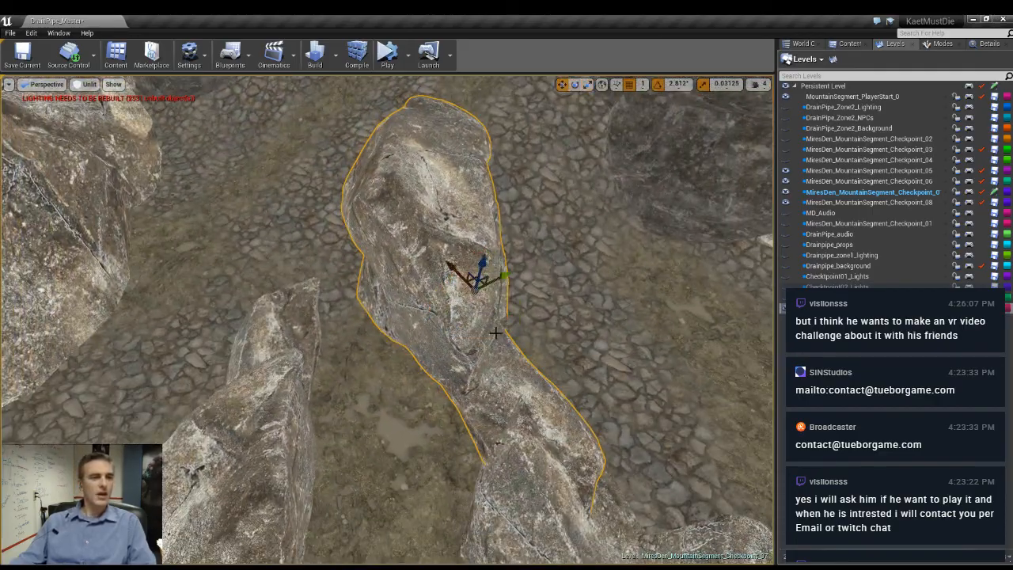
{"action": "left_click_drag", "start_coordinate": [487, 331], "coordinate": [526, 334]}
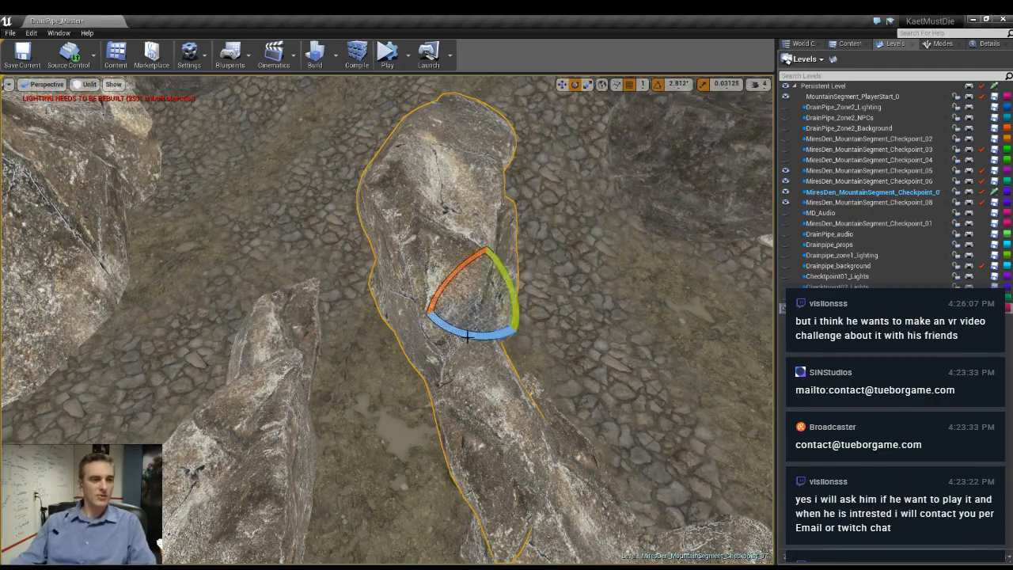
{"action": "key", "text": "w"}
{"action": "right_click_drag", "start_coordinate": [467, 337], "coordinate": [657, 329]}
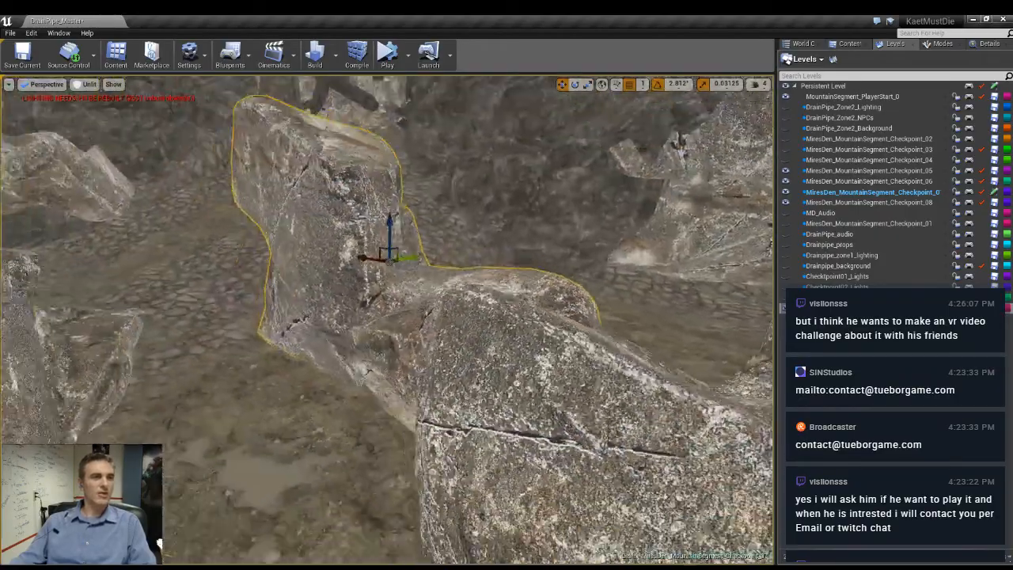
{"action": "right_click_drag", "start_coordinate": [388, 321], "coordinate": [269, 304]}
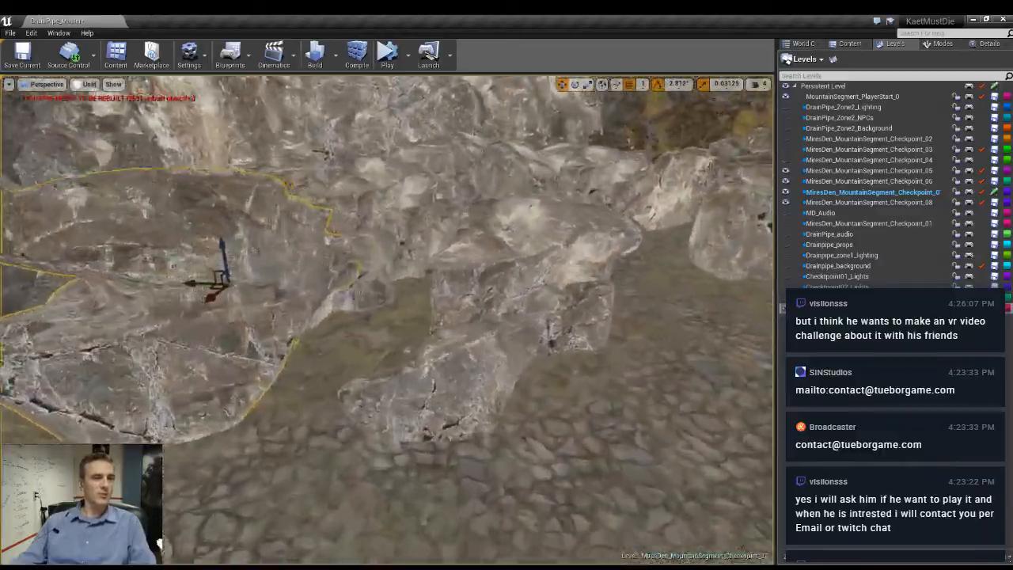
- Rotate the rock at the wall's end slightly and nudge it along the edge of the cobbled path
{"action": "right_click_drag", "start_coordinate": [482, 308], "coordinate": [507, 318]}
{"action": "left_click", "coordinate": [488, 294], "text": "ctrl"}
{"action": "key", "text": "r"}
{"action": "key", "text": "e"}
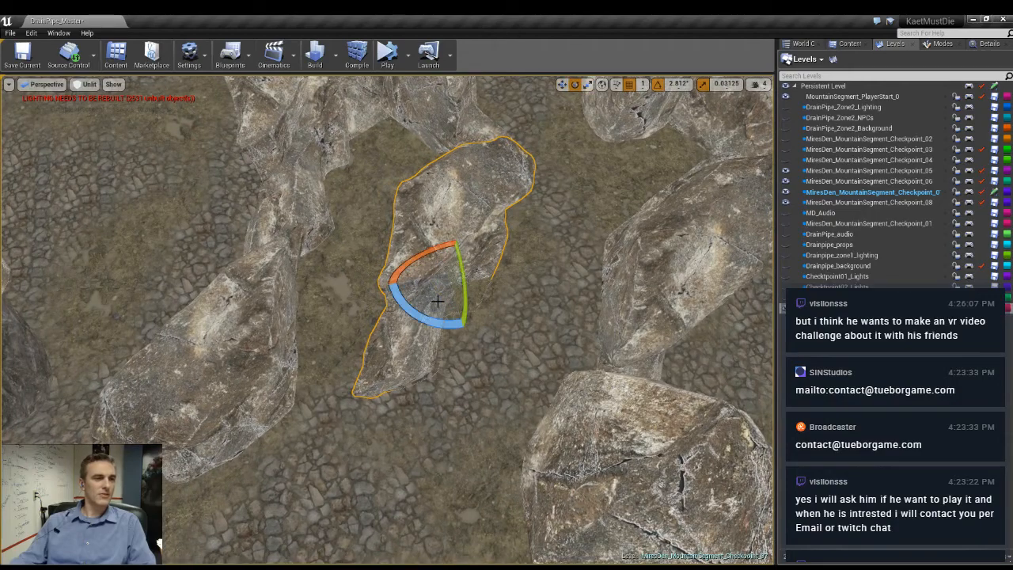
{"action": "left_click_drag", "start_coordinate": [434, 325], "coordinate": [475, 337]}
{"action": "key", "text": "w"}
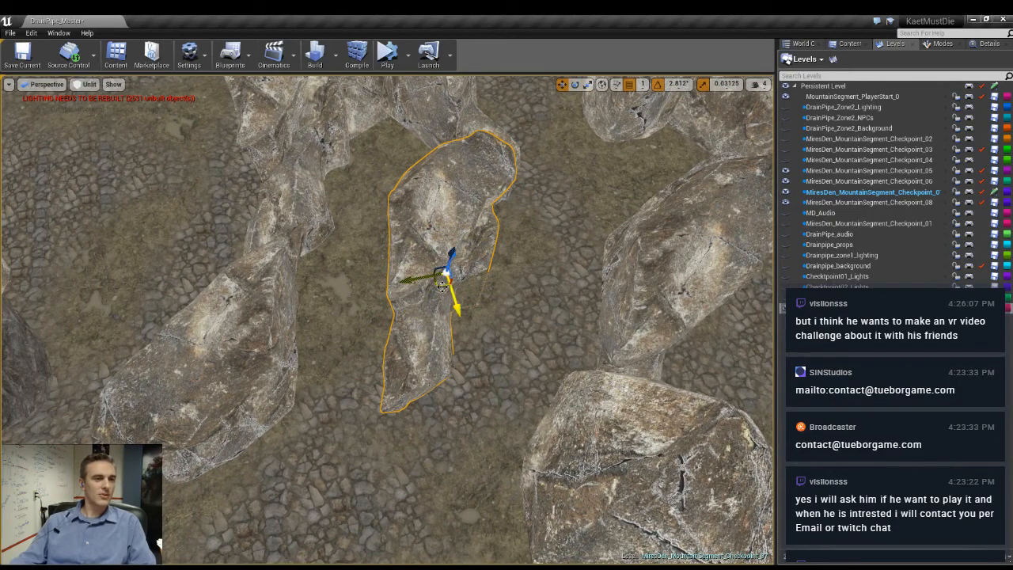
{"action": "left_click_drag", "start_coordinate": [462, 271], "coordinate": [452, 276]}
- Extend the wall with another copy of the rock and select it together with the original
{"action": "right_click_drag", "start_coordinate": [491, 276], "coordinate": [530, 231]}
{"action": "key", "text": "w"}
{"action": "key", "text": "s"}
{"action": "key", "text": "s"}
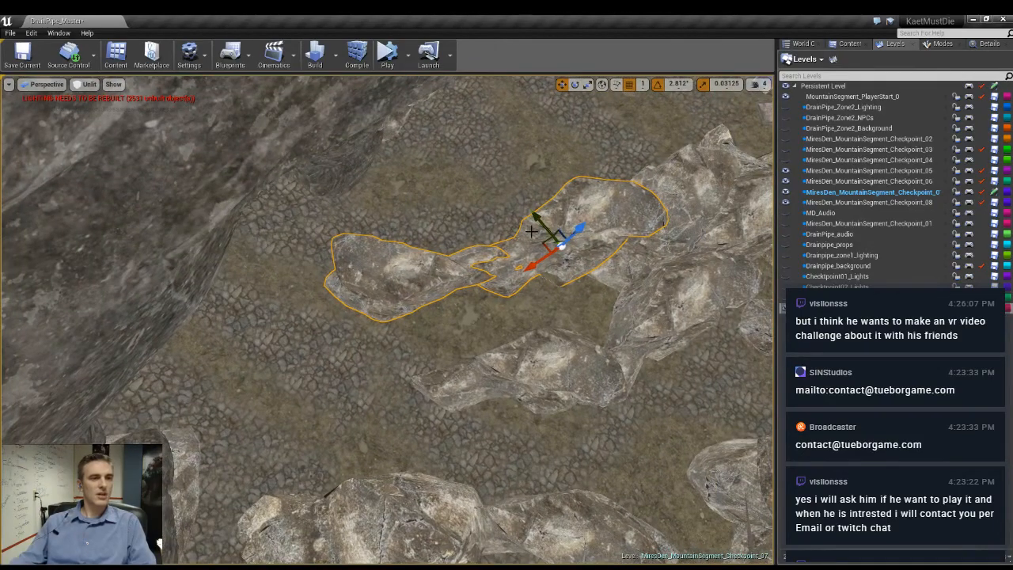
- Copy the two rocks into the passage between the dark cliffs, tilting them about 37 degrees and turning them 45 degrees horizontally
{"action": "left_click_drag", "start_coordinate": [546, 238], "coordinate": [117, 313]}
{"action": "right_click_drag", "start_coordinate": [117, 313], "coordinate": [47, 245]}
{"action": "right_click_drag", "start_coordinate": [317, 261], "coordinate": [438, 337]}
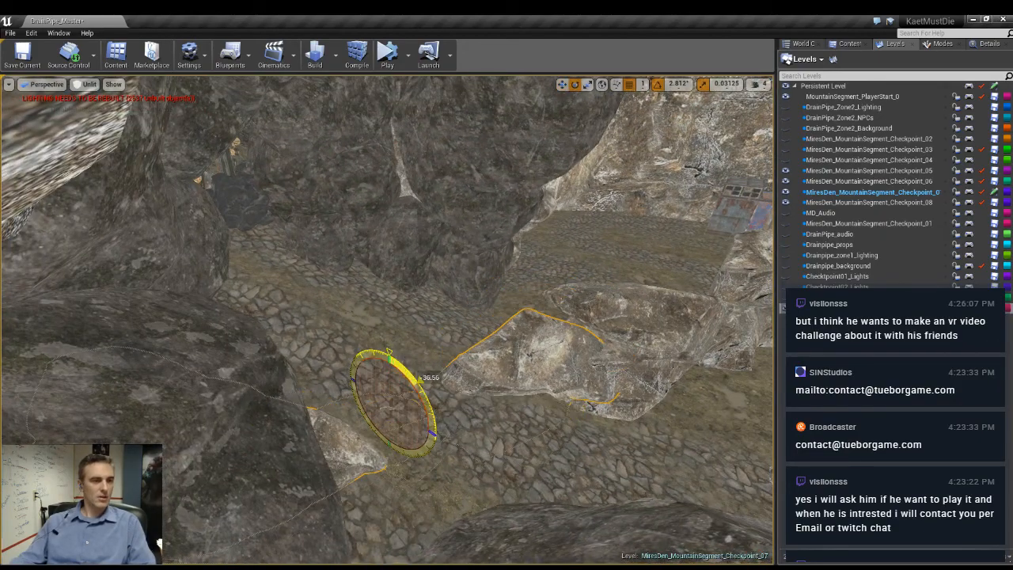
{"action": "left_click_drag", "start_coordinate": [405, 362], "coordinate": [418, 357]}
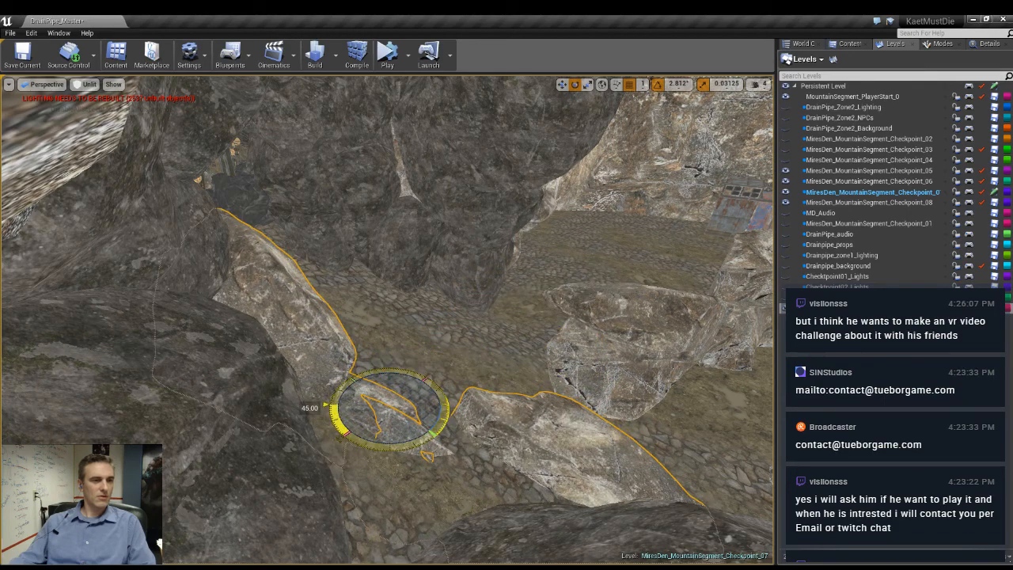
{"action": "left_click_drag", "start_coordinate": [431, 410], "coordinate": [389, 274]}
- Move the rotated rock pair along the passage and push it back from the entrance with the glowing skull
{"action": "key", "text": "w"}
{"action": "right_click_drag", "start_coordinate": [389, 274], "coordinate": [386, 251]}
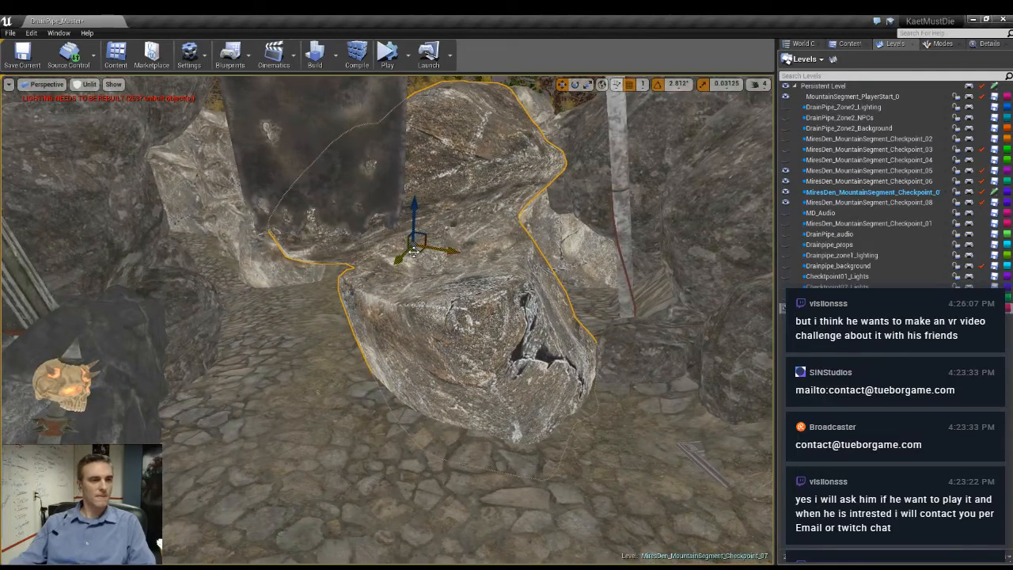
{"action": "left_click_drag", "start_coordinate": [413, 251], "coordinate": [376, 212]}
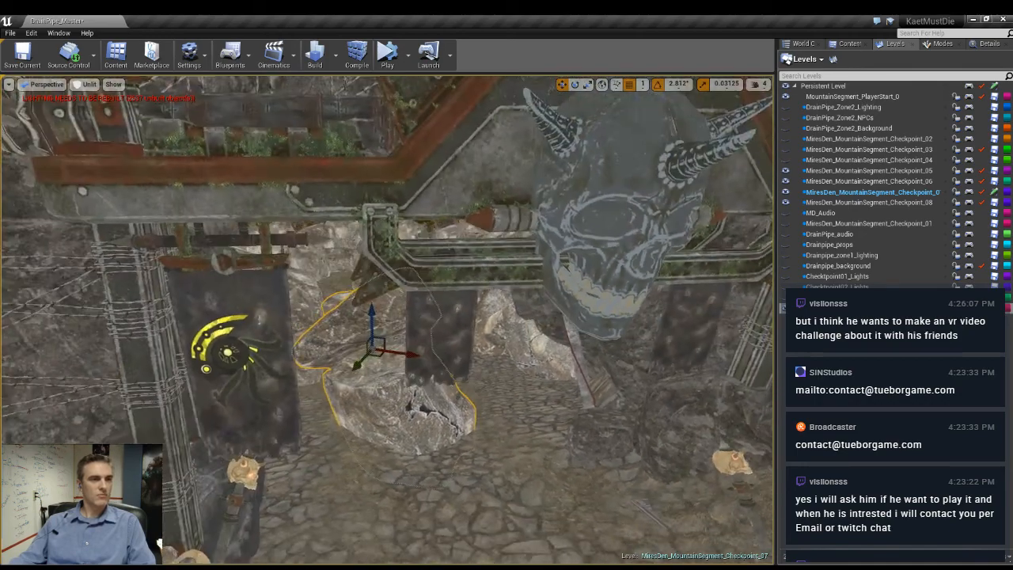
- Raise the rocks in the passage and rotate them so they stand taller above the cobbled ground
{"action": "right_click_drag", "start_coordinate": [380, 317], "coordinate": [383, 336]}
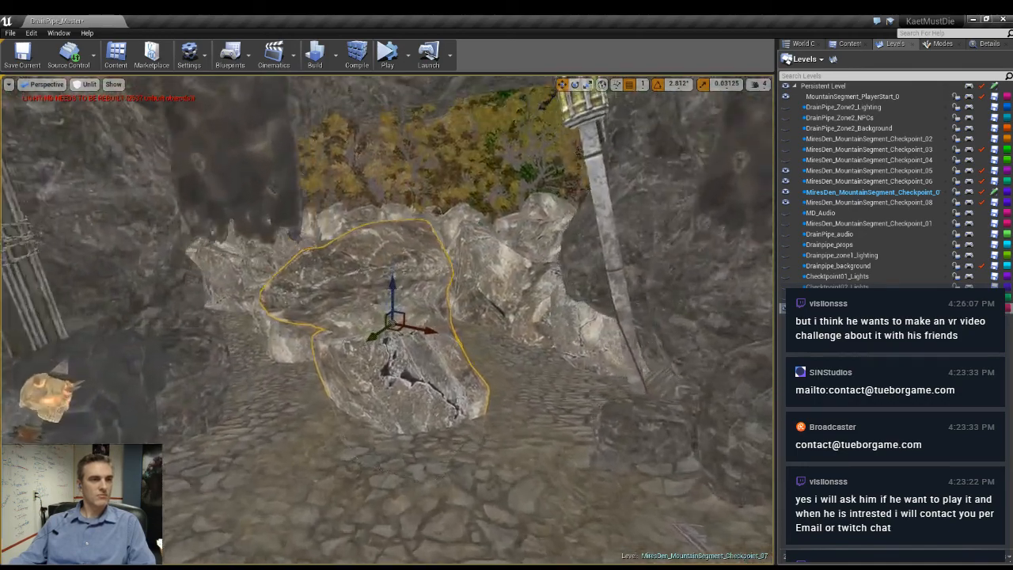
{"action": "key", "text": "g"}
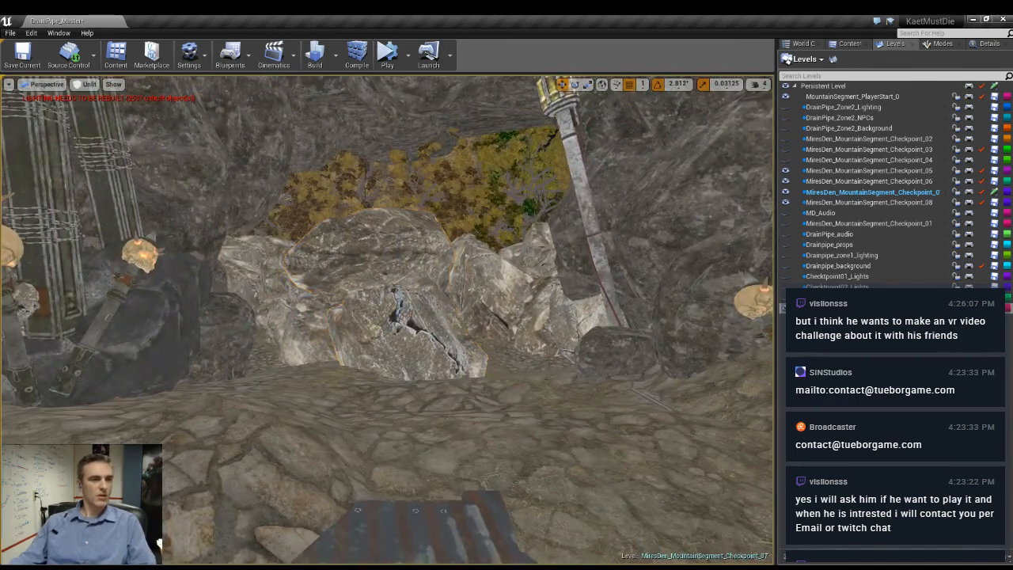
{"action": "mouse_move", "coordinate": [383, 320]}
{"action": "right_mouse_down"}
{"action": "mouse_move", "coordinate": [356, 320]}
{"action": "mouse_move", "coordinate": [376, 325]}
{"action": "right_mouse_up"}
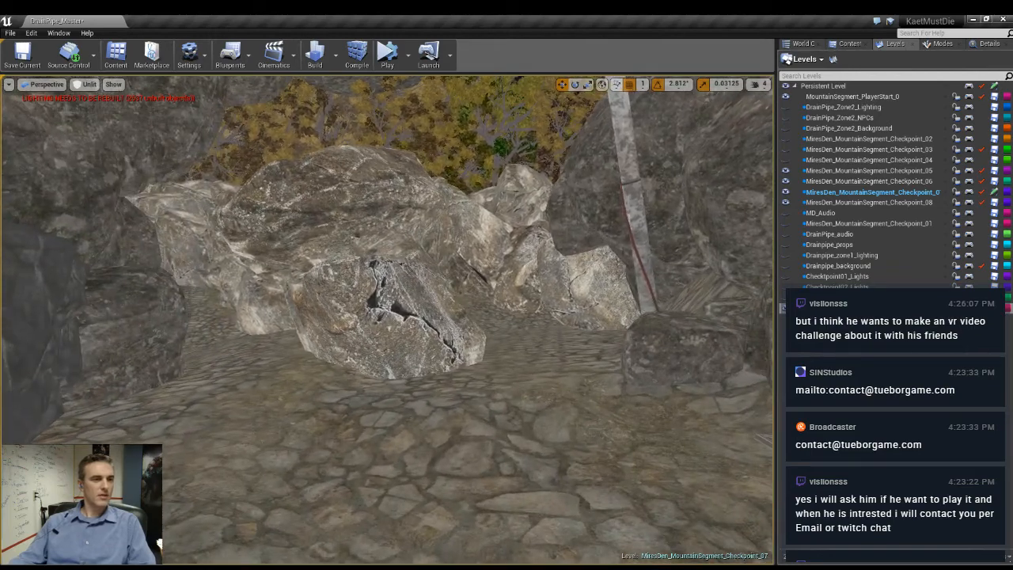
{"action": "key", "text": "g"}
{"action": "mouse_move", "coordinate": [326, 261]}
{"action": "right_mouse_down"}
{"action": "mouse_move", "coordinate": [323, 252]}
{"action": "mouse_move", "coordinate": [326, 261]}
{"action": "right_mouse_up"}
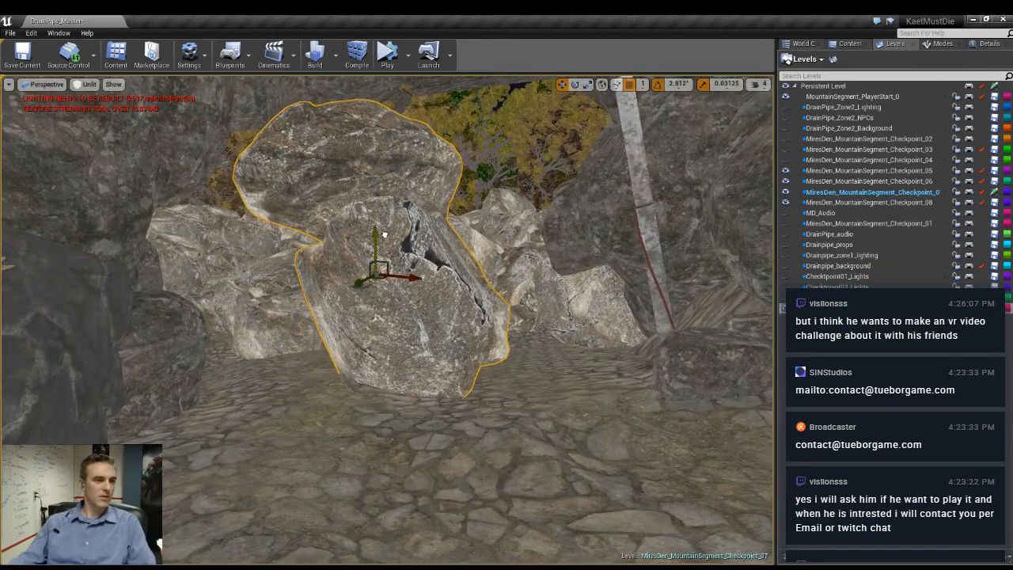
{"action": "key", "text": "e"}
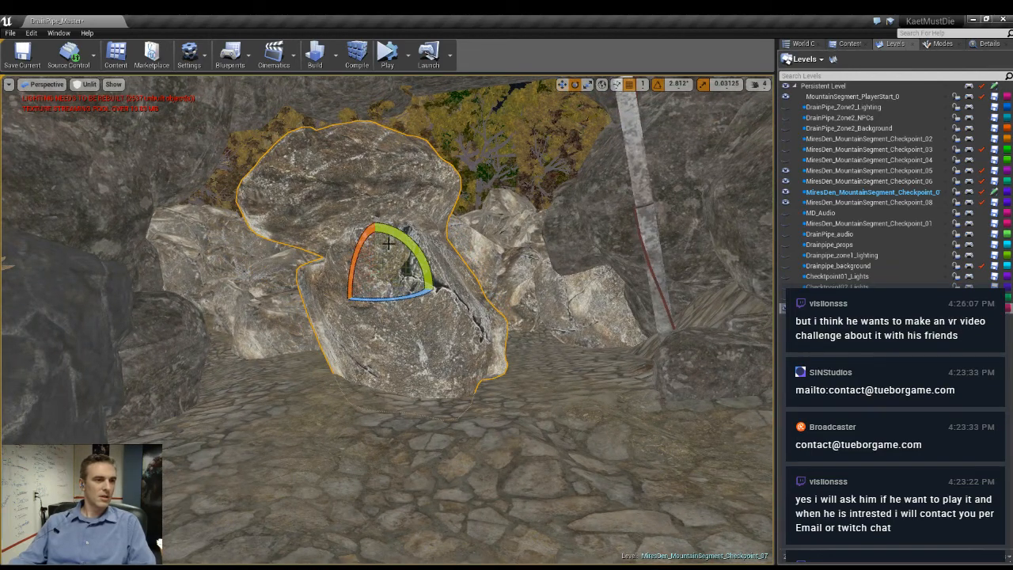
{"action": "left_click_drag", "start_coordinate": [436, 291], "coordinate": [433, 312]}
{"action": "key", "text": "w"}
{"action": "left_click_drag", "start_coordinate": [379, 242], "coordinate": [377, 212]}
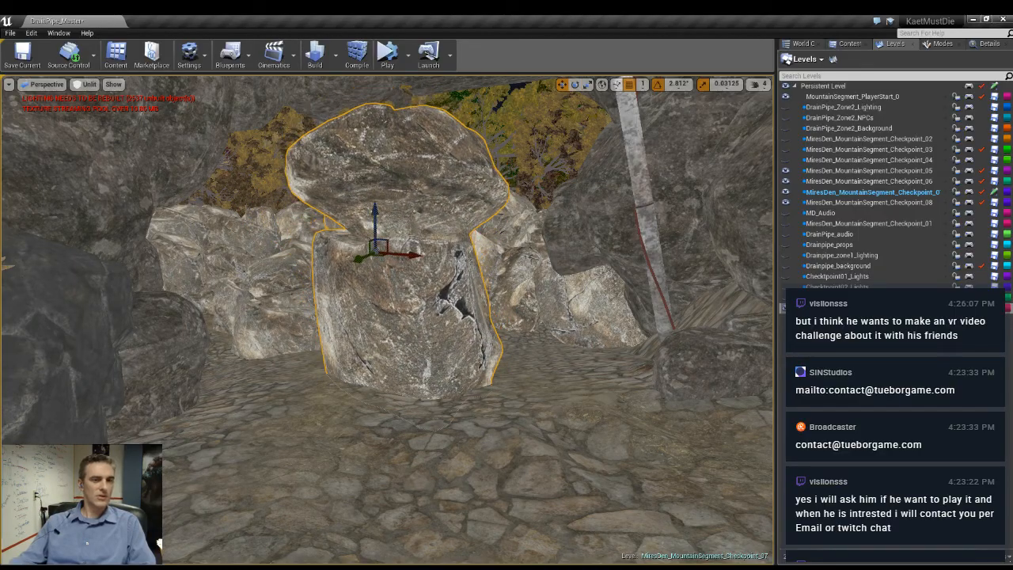
- Tilt and lower the passage rocks along the sloping cobbled ground to close the gap beneath them
{"action": "right_click_drag", "start_coordinate": [377, 212], "coordinate": [245, 242]}
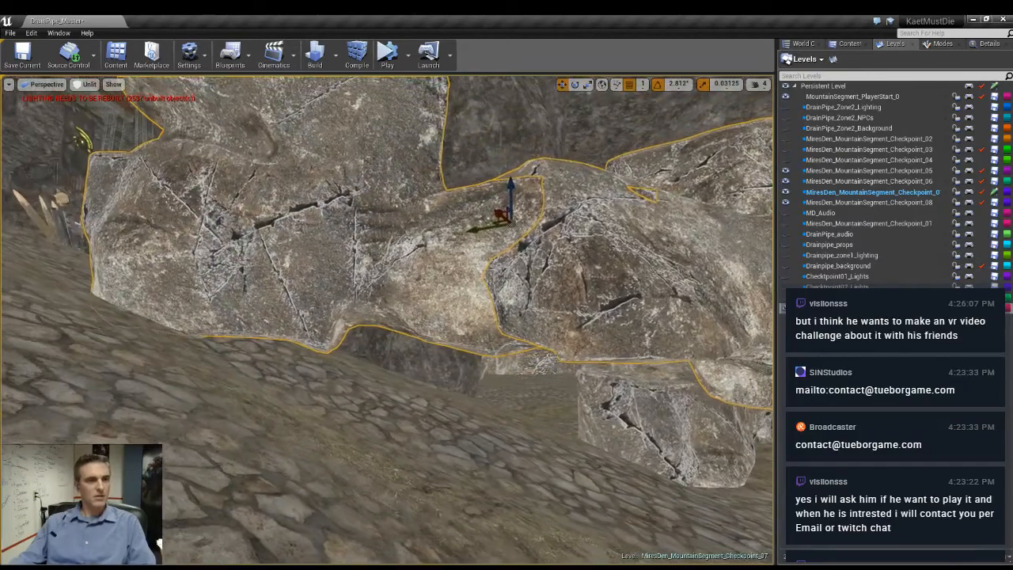
{"action": "key", "text": "e"}
{"action": "left_click_drag", "start_coordinate": [561, 228], "coordinate": [511, 272]}
{"action": "key", "text": "w"}
{"action": "key", "text": "e"}
{"action": "left_click_drag", "start_coordinate": [545, 357], "coordinate": [513, 382]}
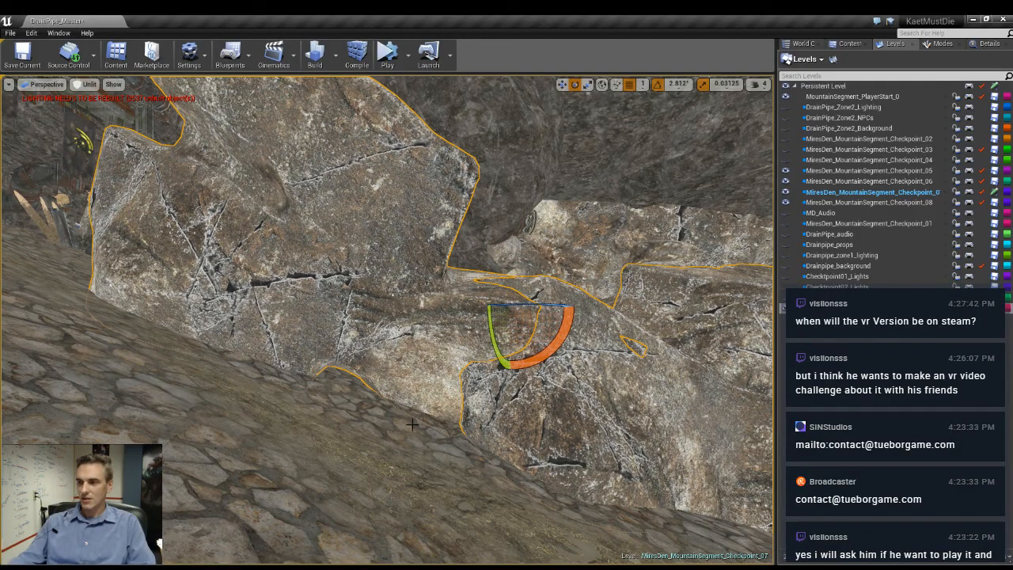
{"action": "right_click_drag", "start_coordinate": [476, 413], "coordinate": [677, 499]}
{"action": "key", "text": "w"}
{"action": "key", "text": "s"}
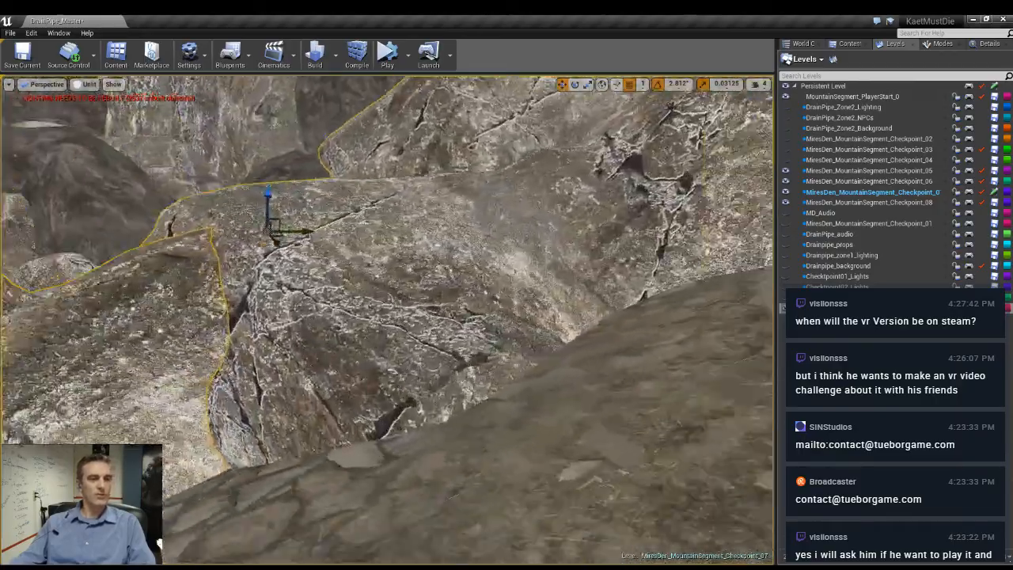
- Set the passage rock's scale to 3.0 on all axes and turn it horizontally to about -116 degrees
{"action": "right_click_drag", "start_coordinate": [388, 317], "coordinate": [198, 321]}
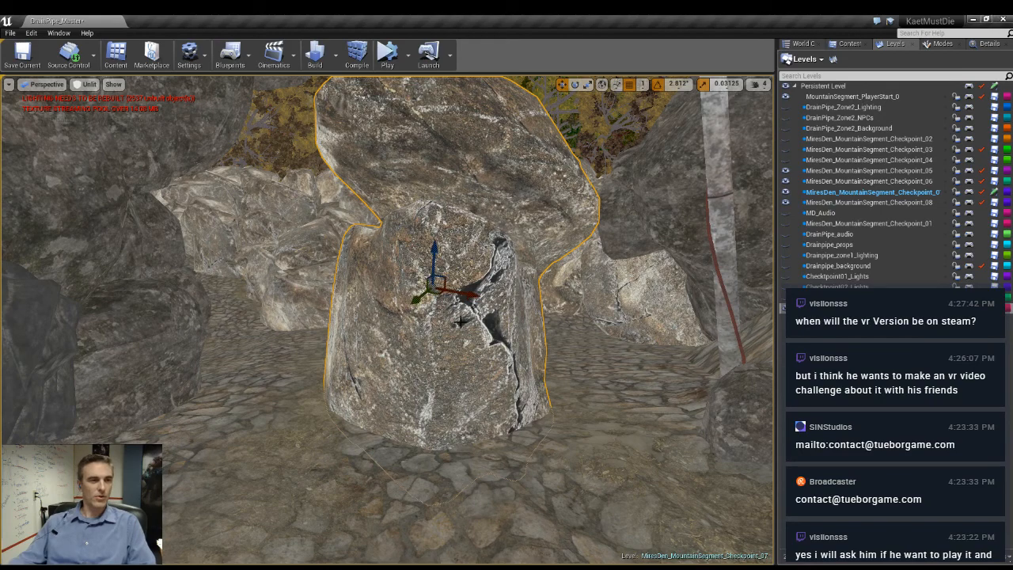
{"action": "left_click", "coordinate": [988, 44]}
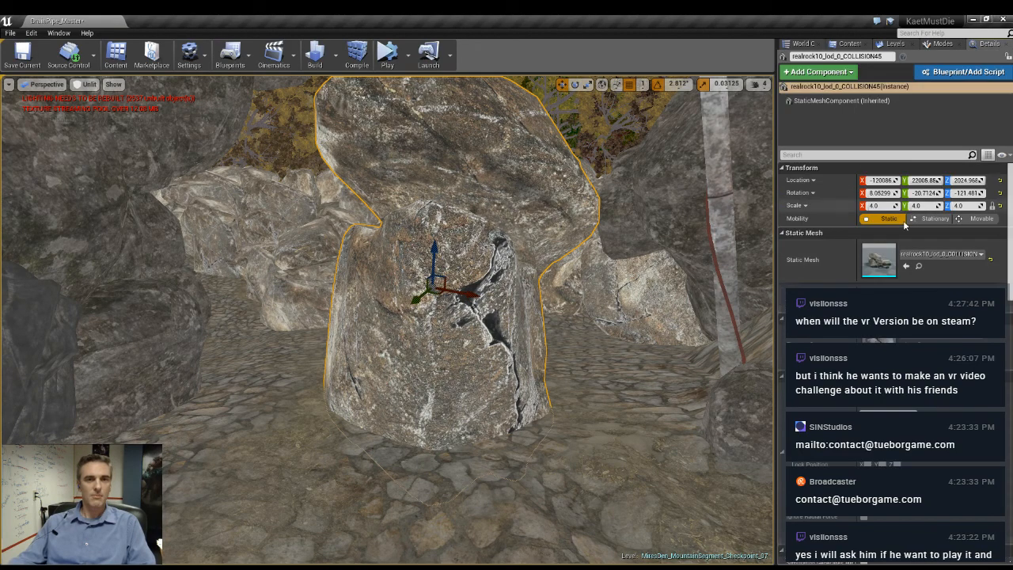
{"action": "left_click", "coordinate": [874, 205]}
{"action": "type", "text": "3"}
{"action": "key", "text": "Return"}
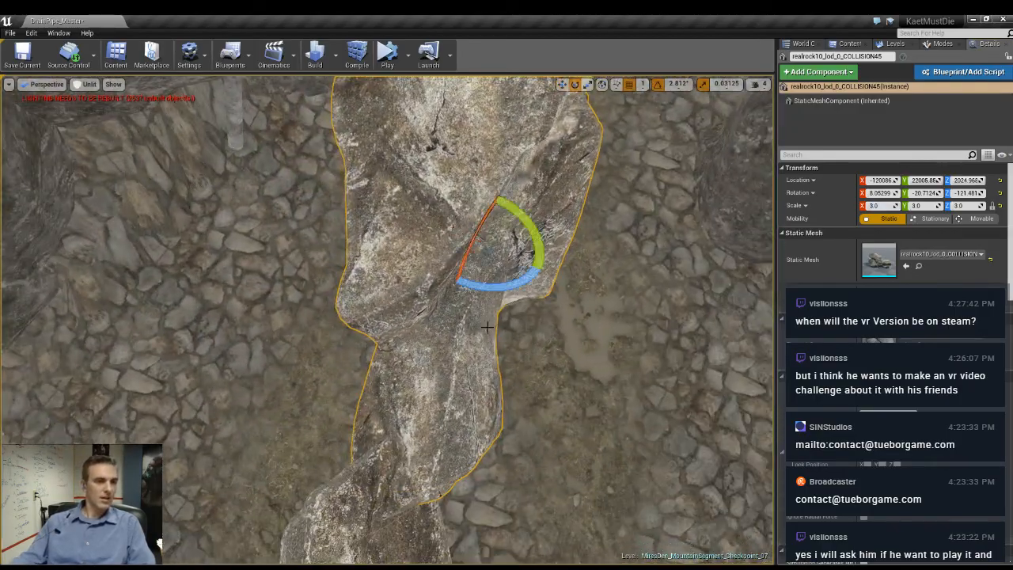
{"action": "left_click_drag", "start_coordinate": [497, 294], "coordinate": [480, 294]}
{"action": "right_click_drag", "start_coordinate": [480, 293], "coordinate": [475, 206]}
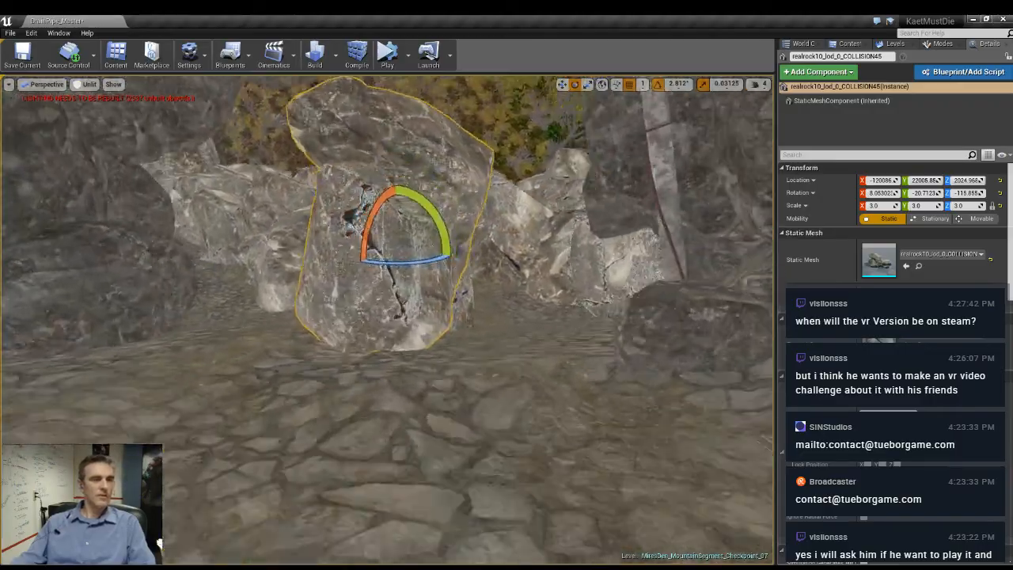
{"action": "right_click_drag", "start_coordinate": [554, 332], "coordinate": [567, 289]}
{"action": "key", "text": "Escape"}
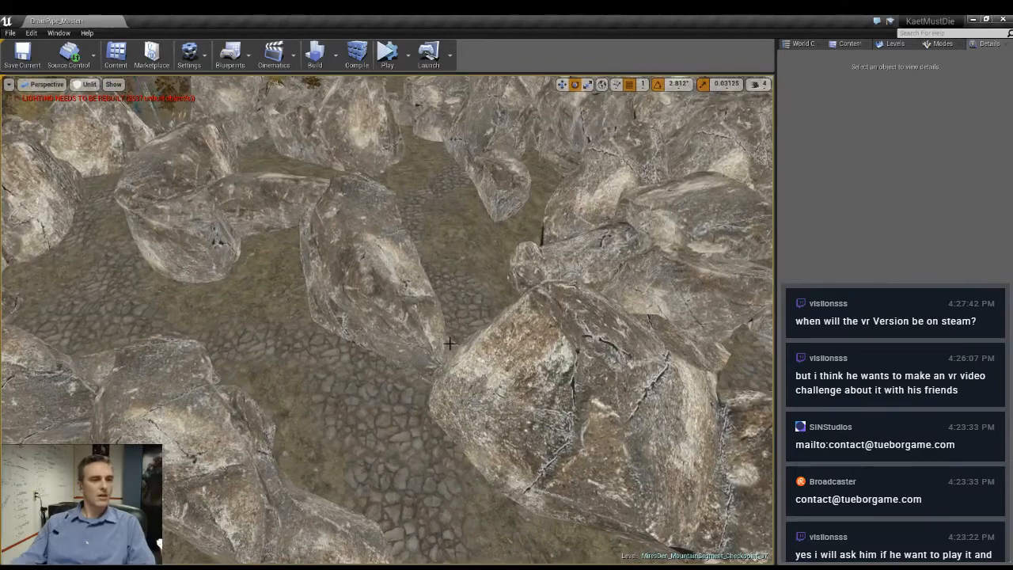
- Duplicate the low rock beside the cobbled path upward and rotate the copy to about -176, -4 and -120 degrees
{"action": "left_click", "coordinate": [449, 344]}
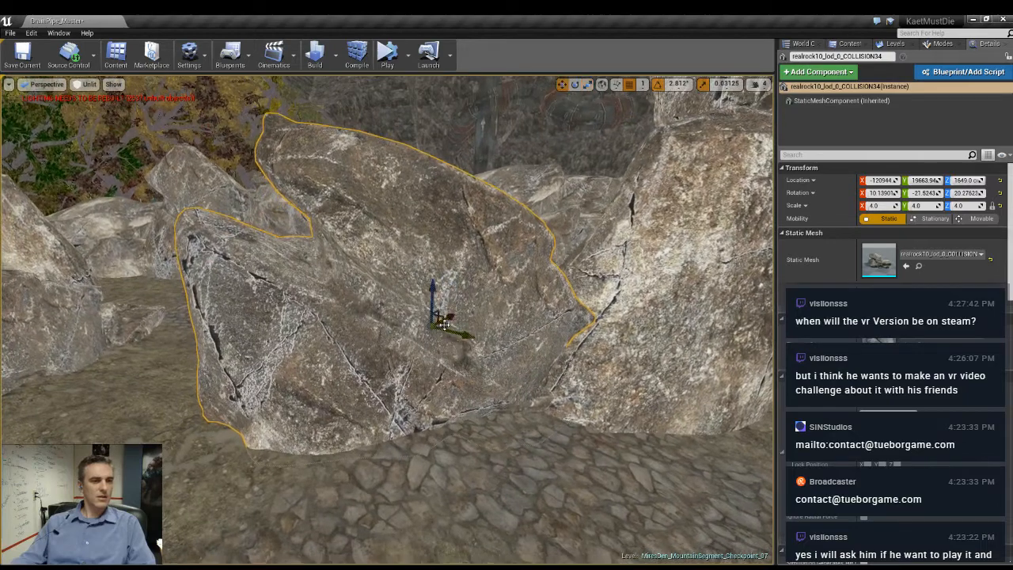
{"action": "left_click_drag", "start_coordinate": [409, 303], "coordinate": [462, 151]}
{"action": "key", "text": "w"}
{"action": "right_click_drag", "start_coordinate": [461, 150], "coordinate": [483, 170]}
{"action": "key", "text": "e"}
{"action": "left_click_drag", "start_coordinate": [288, 250], "coordinate": [380, 319]}
{"action": "key", "text": "w"}
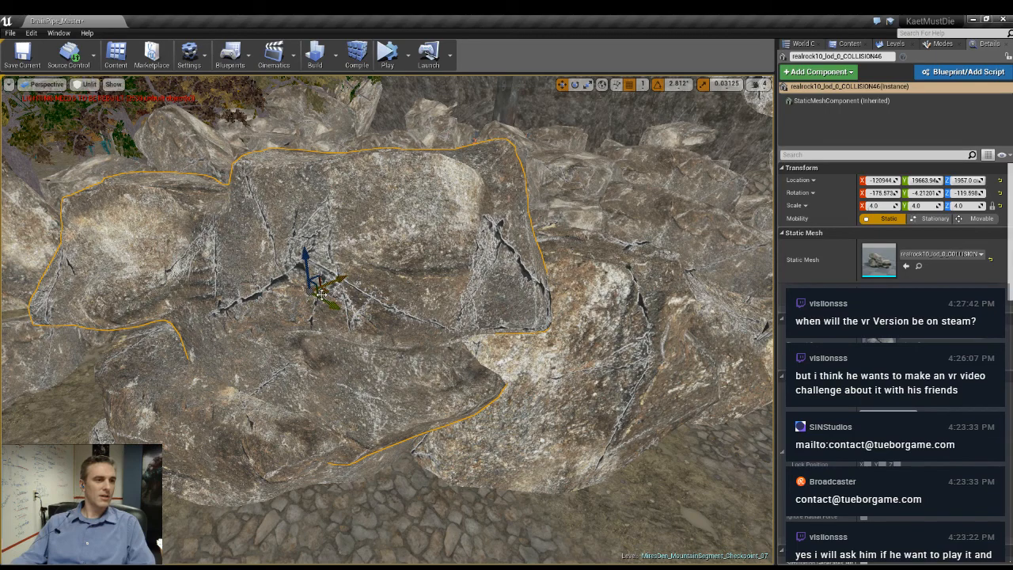
- Shift the stacked rock along the wall, tilt it 16.88 degrees around two local axes and lower it onto the rocks below
{"action": "left_click_drag", "start_coordinate": [320, 277], "coordinate": [379, 275]}
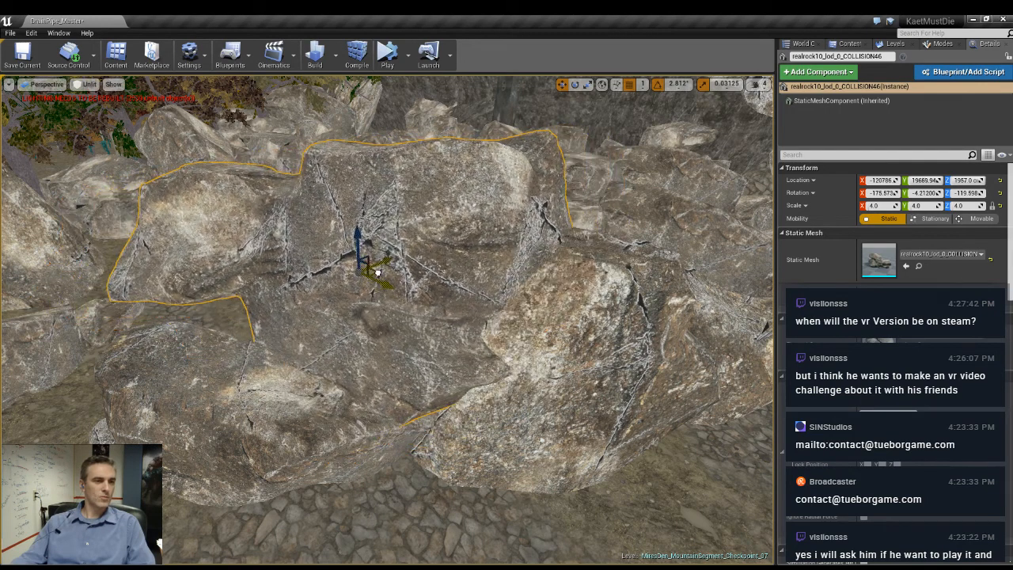
{"action": "key", "text": "e"}
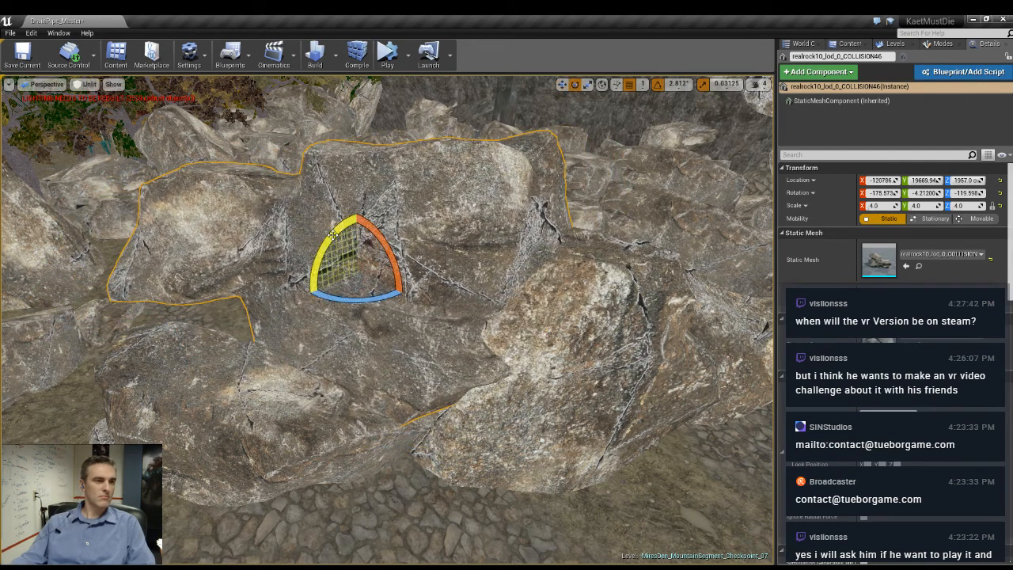
{"action": "left_click", "coordinate": [602, 85]}
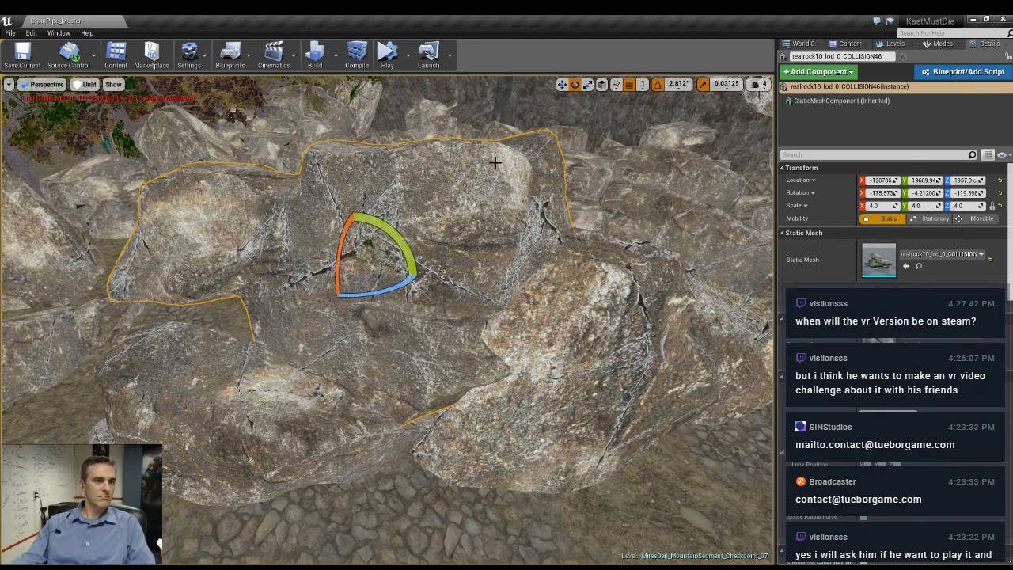
{"action": "left_click_drag", "start_coordinate": [301, 270], "coordinate": [301, 269]}
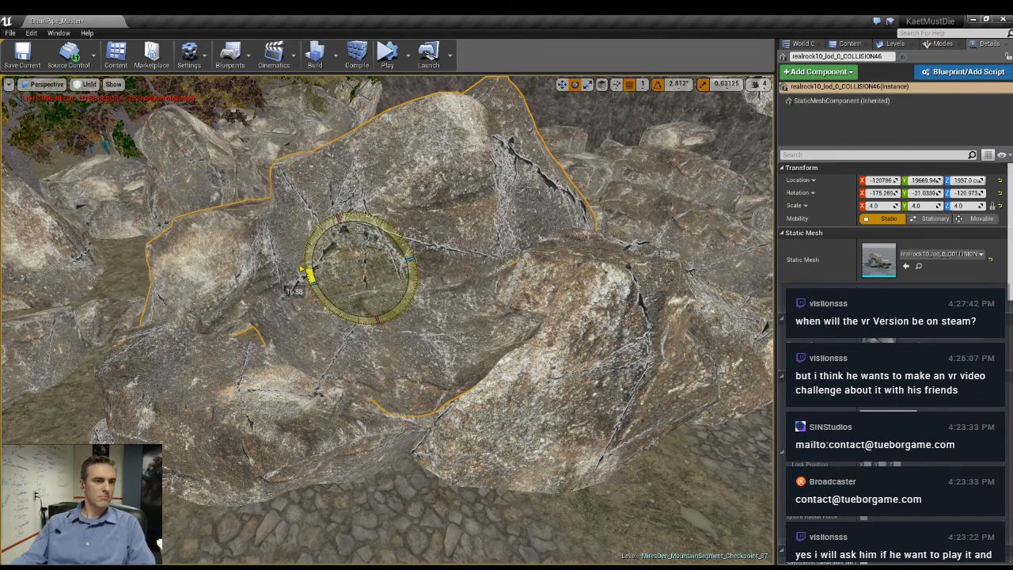
{"action": "left_click_drag", "start_coordinate": [390, 284], "coordinate": [342, 254]}
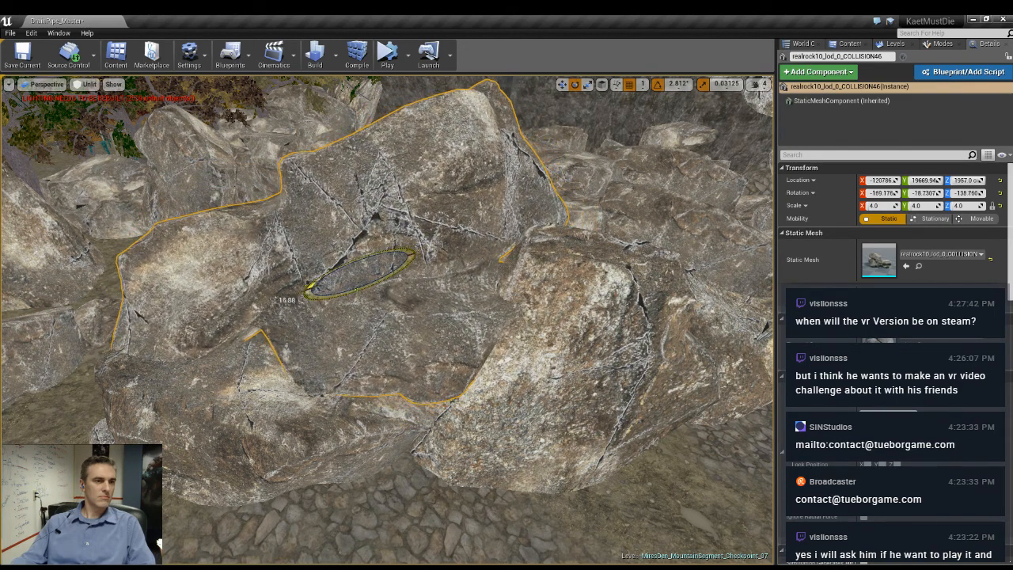
{"action": "key", "text": "w"}
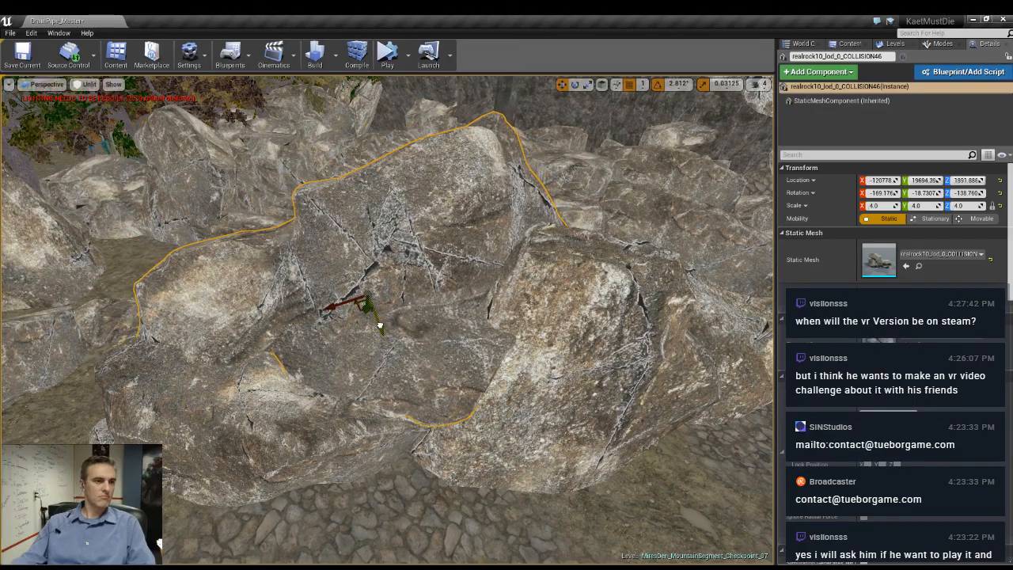
{"action": "right_click_drag", "start_coordinate": [484, 384], "coordinate": [471, 316]}
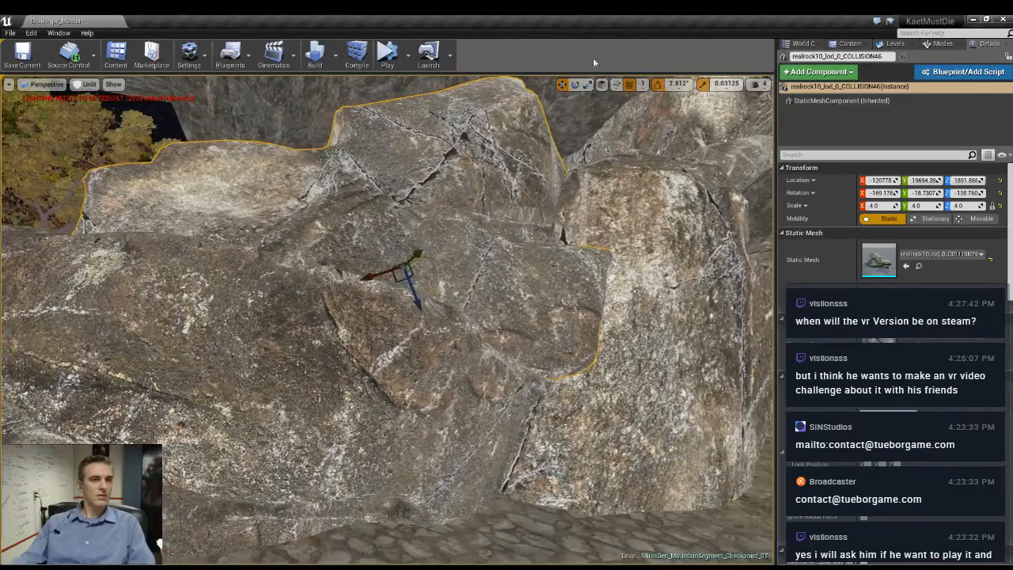
- Switch back to world-space transforms and place a raised copy of the tilted rock on the neighbouring wall section
{"action": "left_click_drag", "start_coordinate": [404, 229], "coordinate": [404, 31], "text": "alt"}
{"action": "right_click_drag", "start_coordinate": [404, 119], "coordinate": [372, 214]}
{"action": "right_click_drag", "start_coordinate": [317, 295], "coordinate": [344, 304]}
{"action": "left_click_drag", "start_coordinate": [389, 247], "coordinate": [461, 198]}
{"action": "right_click_drag", "start_coordinate": [461, 198], "coordinate": [479, 151]}
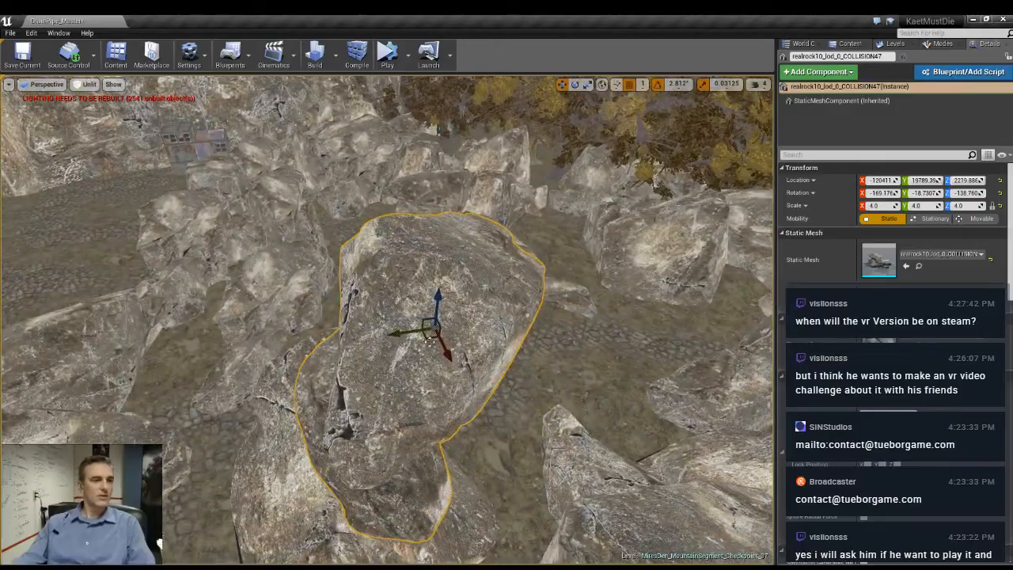
- Copy the rock to the wall end by the open cobbled area, turning it 11.25 degrees horizontally and fitting its height
{"action": "left_click_drag", "start_coordinate": [431, 336], "coordinate": [192, 174], "text": "alt"}
{"action": "right_click_drag", "start_coordinate": [192, 174], "coordinate": [20, 190]}
{"action": "right_click_drag", "start_coordinate": [443, 197], "coordinate": [521, 223]}
{"action": "left_click_drag", "start_coordinate": [524, 231], "coordinate": [385, 339]}
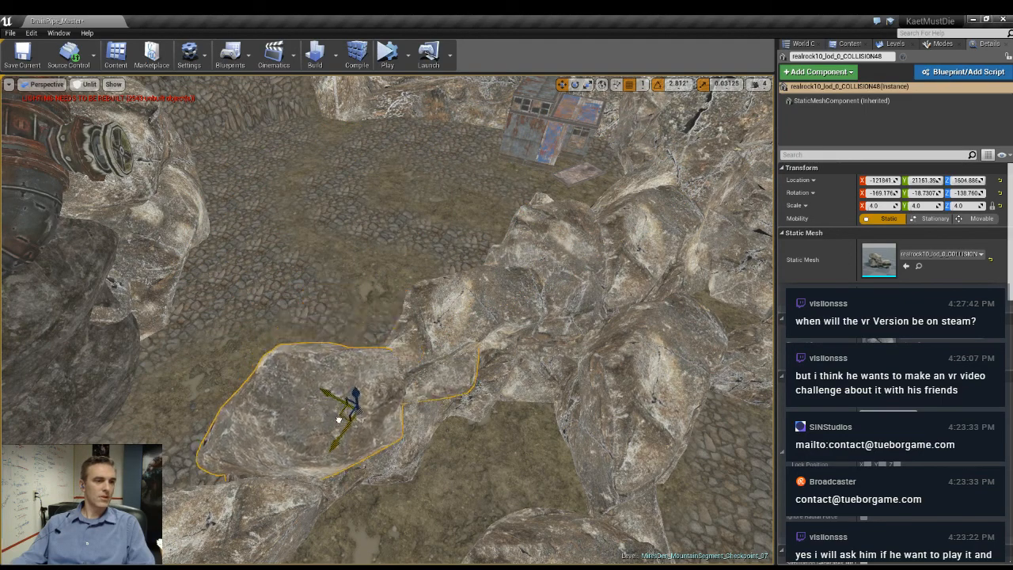
{"action": "key", "text": "e"}
{"action": "left_click_drag", "start_coordinate": [340, 484], "coordinate": [302, 481]}
{"action": "key", "text": "w"}
{"action": "left_click_drag", "start_coordinate": [332, 415], "coordinate": [333, 405]}
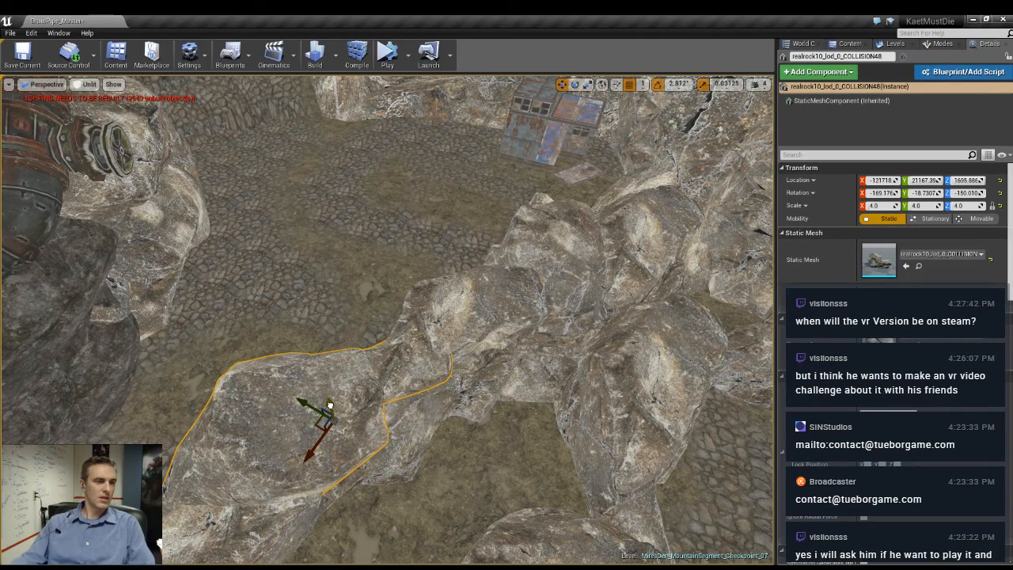
- Stack a duplicate on the wall-end rock and rotate it to about 179, -35 and -145 degrees
{"action": "right_click_drag", "start_coordinate": [333, 406], "coordinate": [435, 337]}
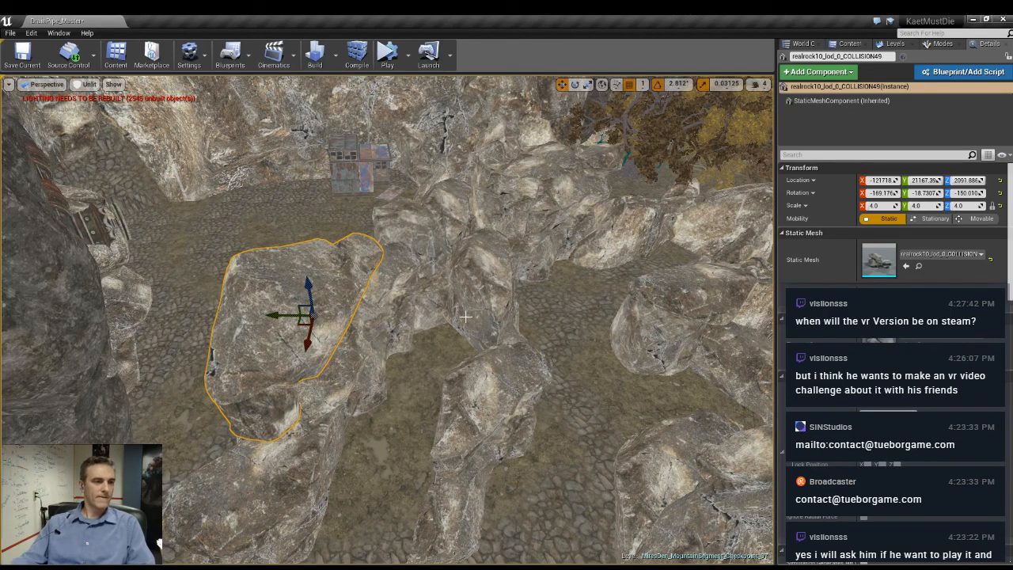
{"action": "right_click_drag", "start_coordinate": [465, 317], "coordinate": [302, 264]}
{"action": "key", "text": "e"}
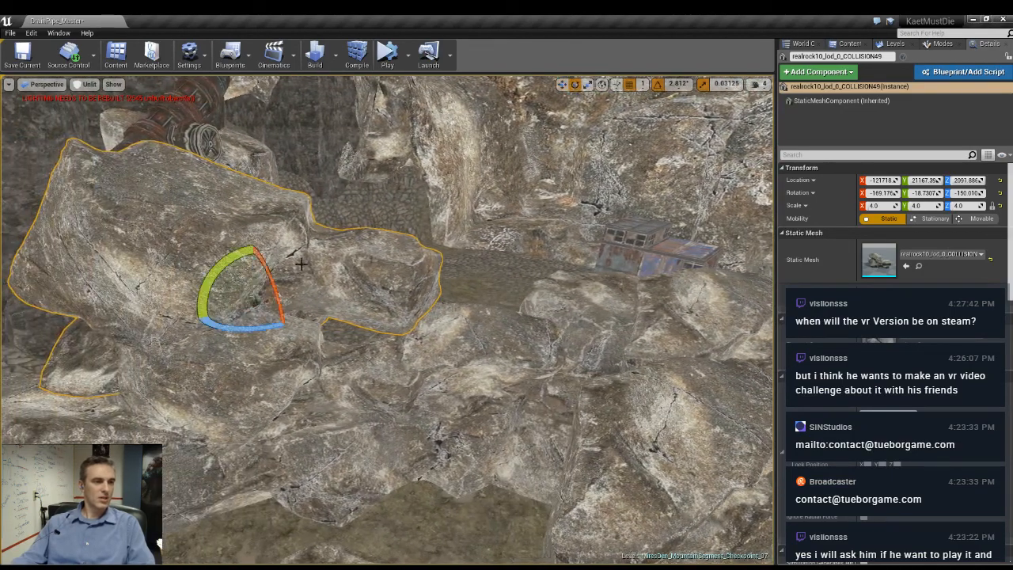
{"action": "left_click_drag", "start_coordinate": [218, 277], "coordinate": [197, 299]}
{"action": "right_click_drag", "start_coordinate": [360, 347], "coordinate": [411, 372]}
- Place another copy of the tilted rock farther along the wall facing the rusty shack
{"action": "left_click_drag", "start_coordinate": [255, 398], "coordinate": [483, 310], "text": "alt"}
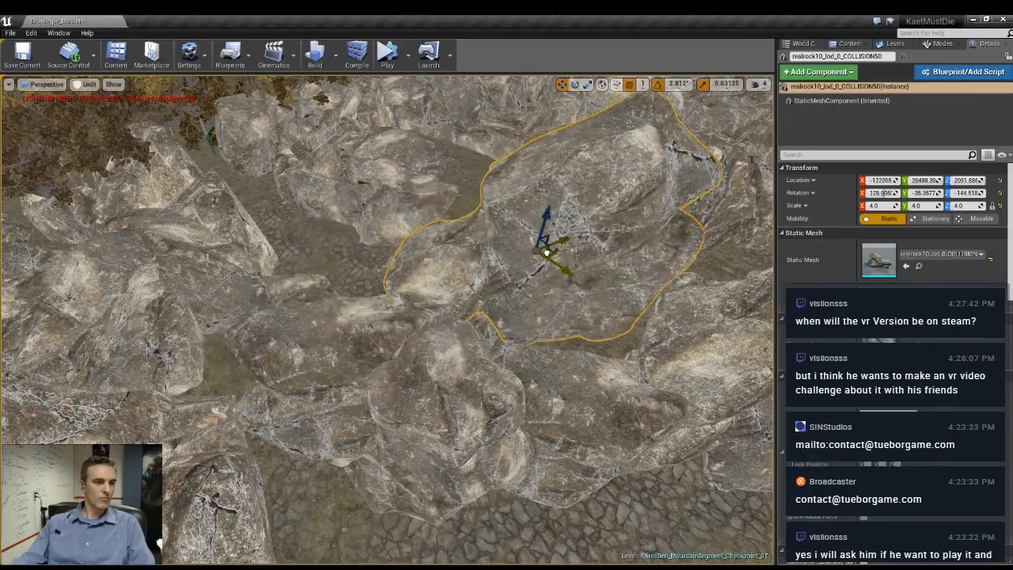
{"action": "left_click_drag", "start_coordinate": [547, 252], "coordinate": [534, 320]}
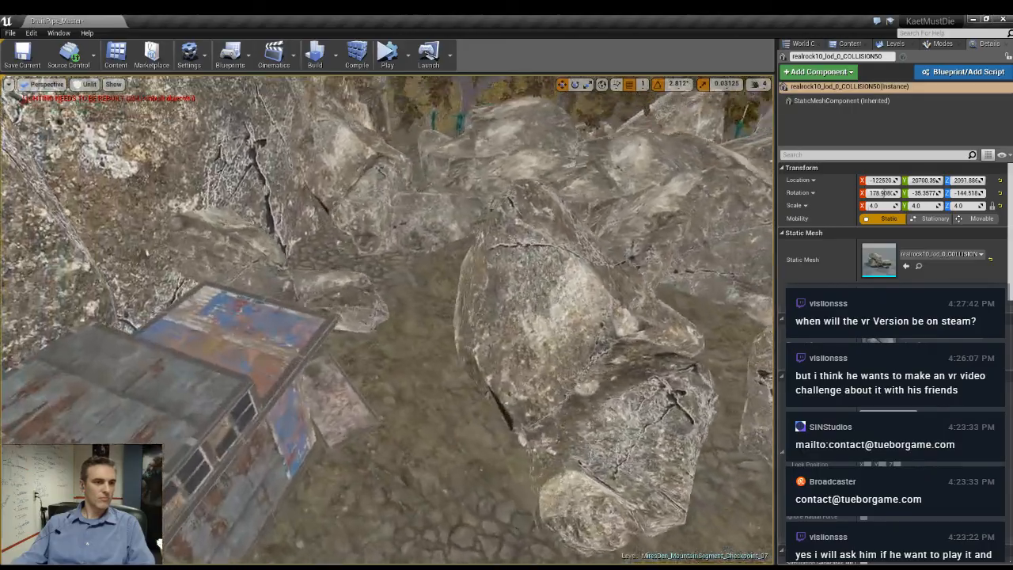
{"action": "right_click_drag", "start_coordinate": [534, 320], "coordinate": [637, 225]}
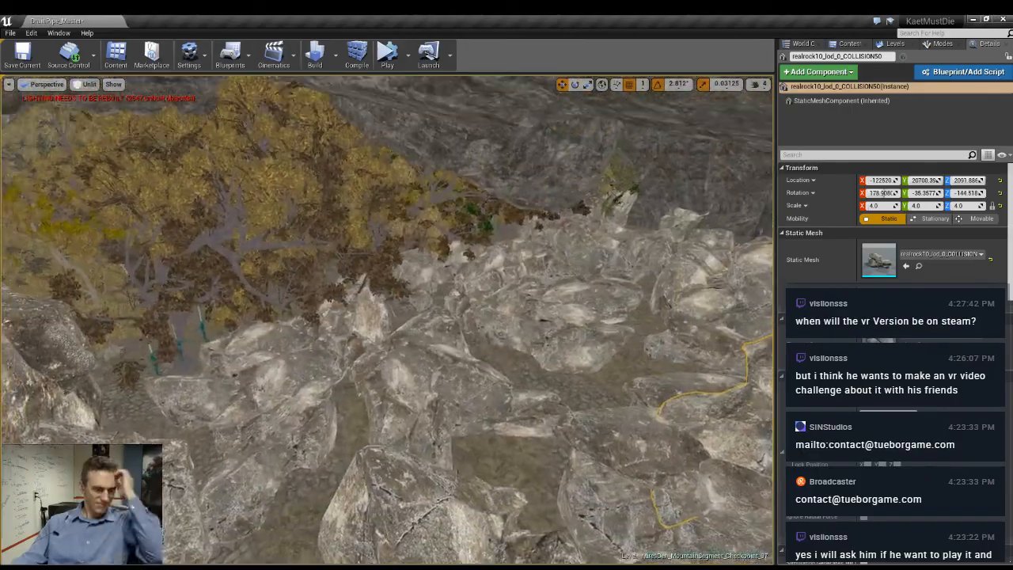
- Copy the rock against the tall cliff, turn it 45 degrees horizontally and lower it onto the wall
{"action": "key", "text": "f"}
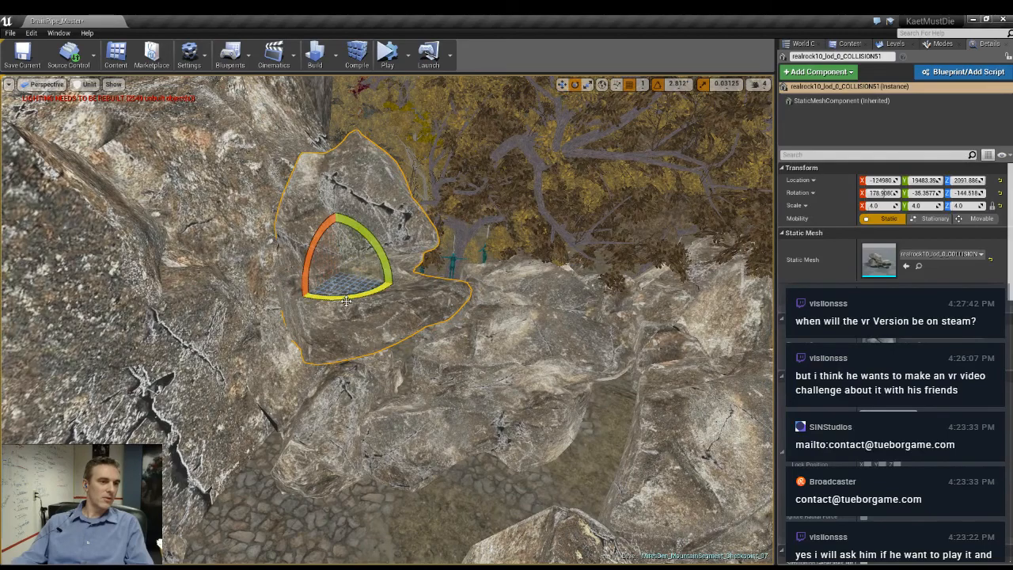
{"action": "left_click_drag", "start_coordinate": [346, 301], "coordinate": [393, 274]}
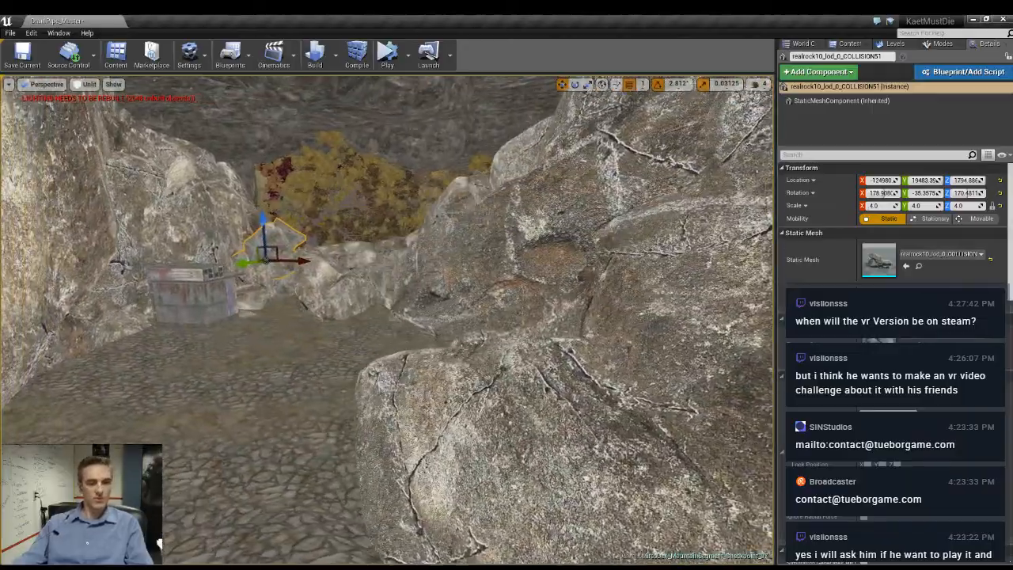
{"action": "key", "text": "Escape"}
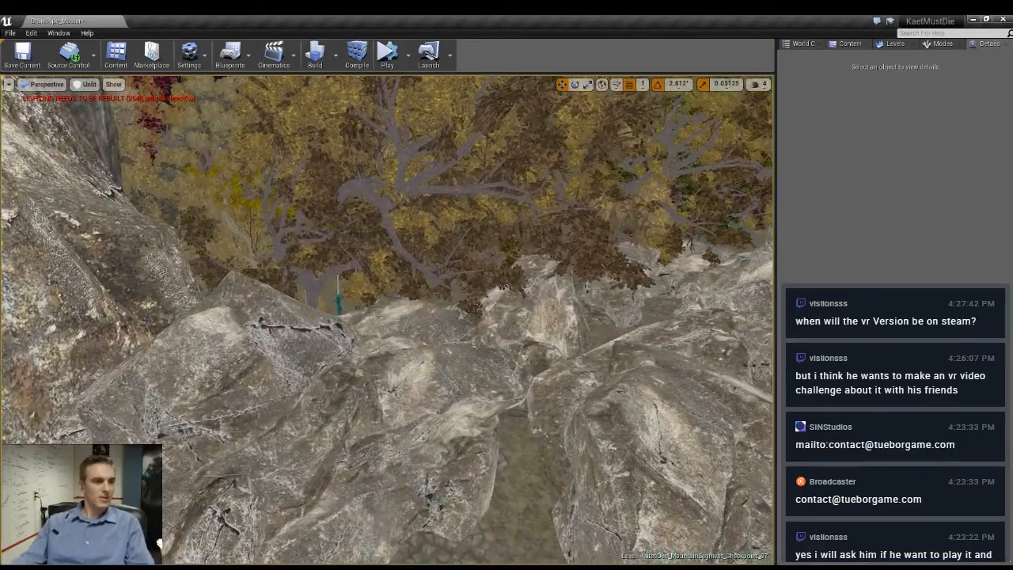
- Duplicate the cliffside rock onto the wall at the head of the dirt path and raise the copy
{"action": "left_click", "coordinate": [172, 446]}
{"action": "left_click_drag", "start_coordinate": [208, 449], "coordinate": [221, 437], "text": "alt"}
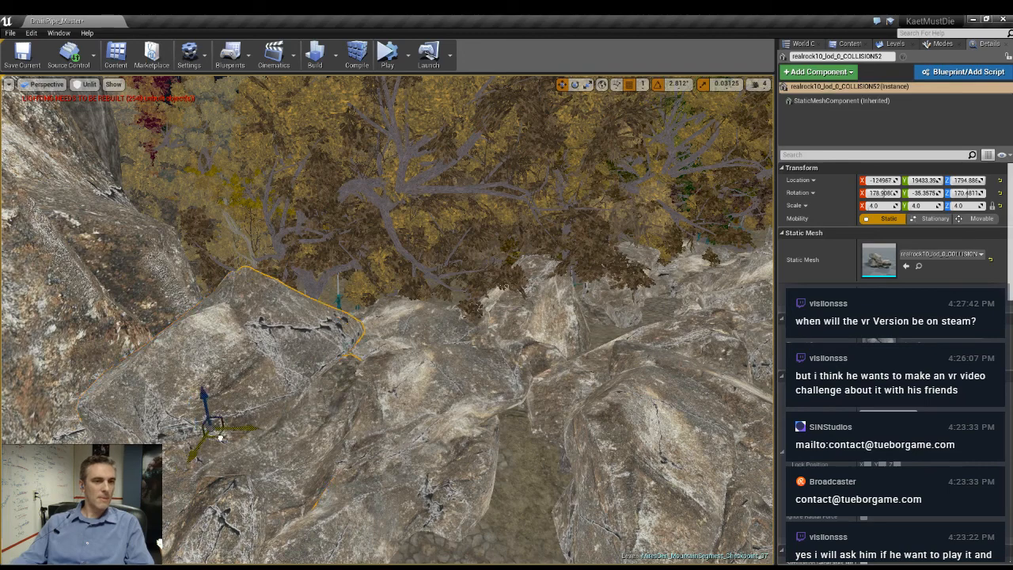
{"action": "left_click_drag", "start_coordinate": [598, 281], "coordinate": [515, 333]}
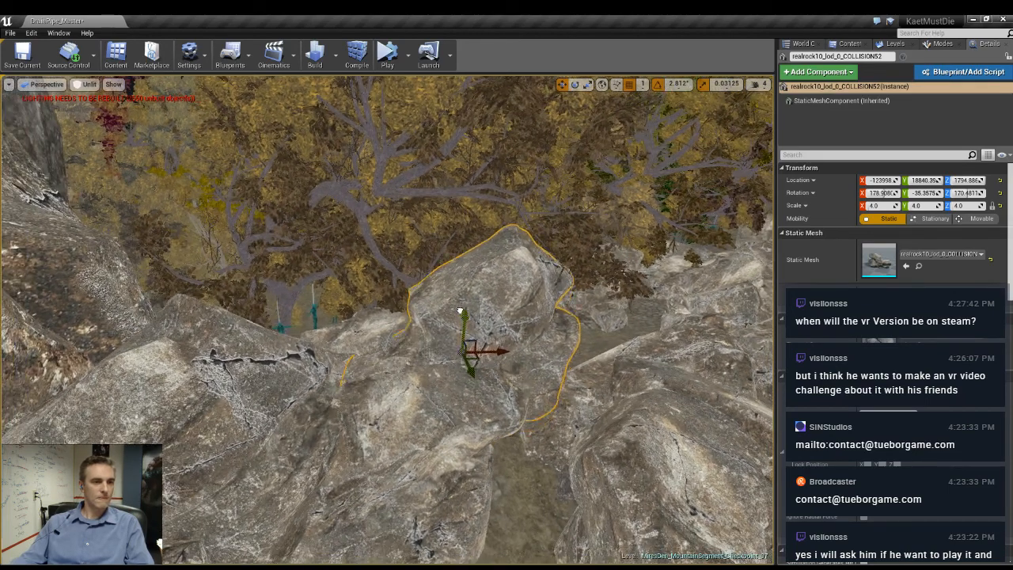
{"action": "left_click_drag", "start_coordinate": [461, 310], "coordinate": [464, 218]}
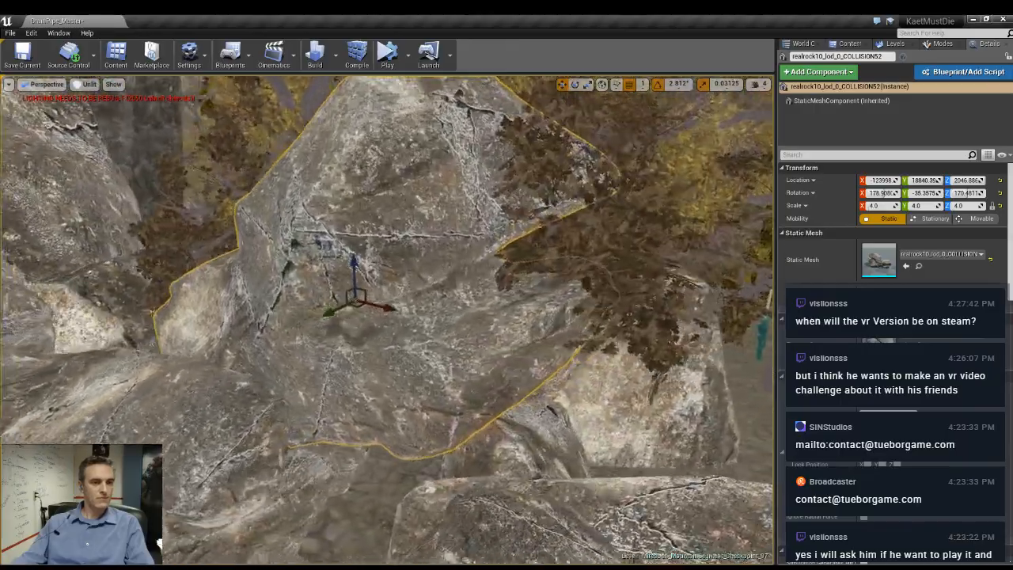
- Lower the new rock and rotate it to about 68, 7 and 20 degrees so it bridges the dirt path
{"action": "mouse_move", "coordinate": [388, 316]}
{"action": "right_mouse_down"}
{"action": "mouse_move", "coordinate": [386, 364]}
{"action": "mouse_move", "coordinate": [460, 380]}
{"action": "mouse_move", "coordinate": [490, 372]}
{"action": "mouse_move", "coordinate": [396, 301]}
{"action": "mouse_move", "coordinate": [404, 364]}
{"action": "mouse_move", "coordinate": [452, 369]}
{"action": "mouse_move", "coordinate": [467, 333]}
{"action": "mouse_move", "coordinate": [382, 316]}
{"action": "right_mouse_up"}
{"action": "key", "text": "e"}
{"action": "left_click_drag", "start_coordinate": [321, 334], "coordinate": [197, 318]}
{"action": "right_click_drag", "start_coordinate": [380, 317], "coordinate": [361, 341]}
{"action": "left_click_drag", "start_coordinate": [285, 278], "coordinate": [273, 348]}
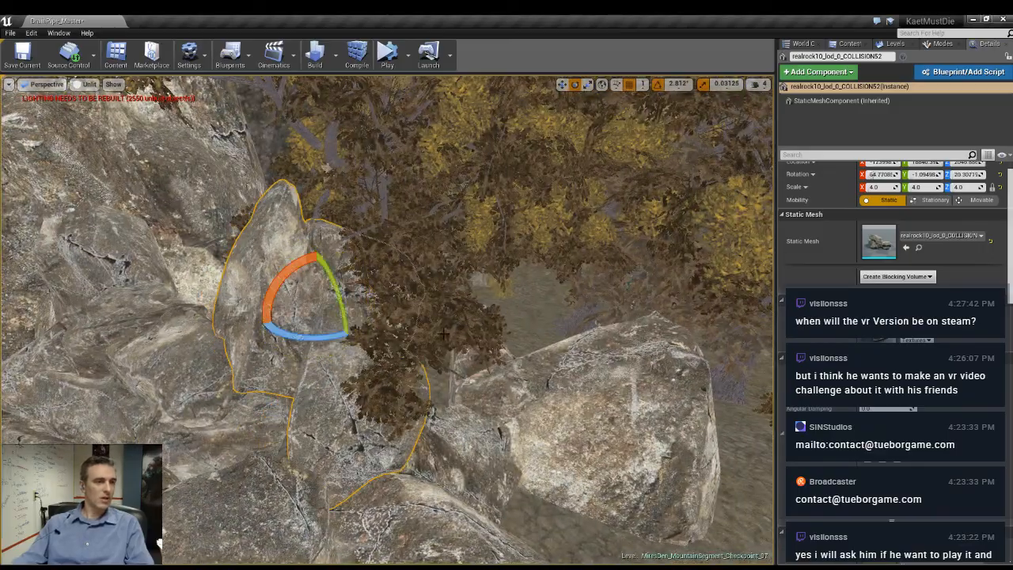
{"action": "right_click_drag", "start_coordinate": [380, 181], "coordinate": [389, 232]}
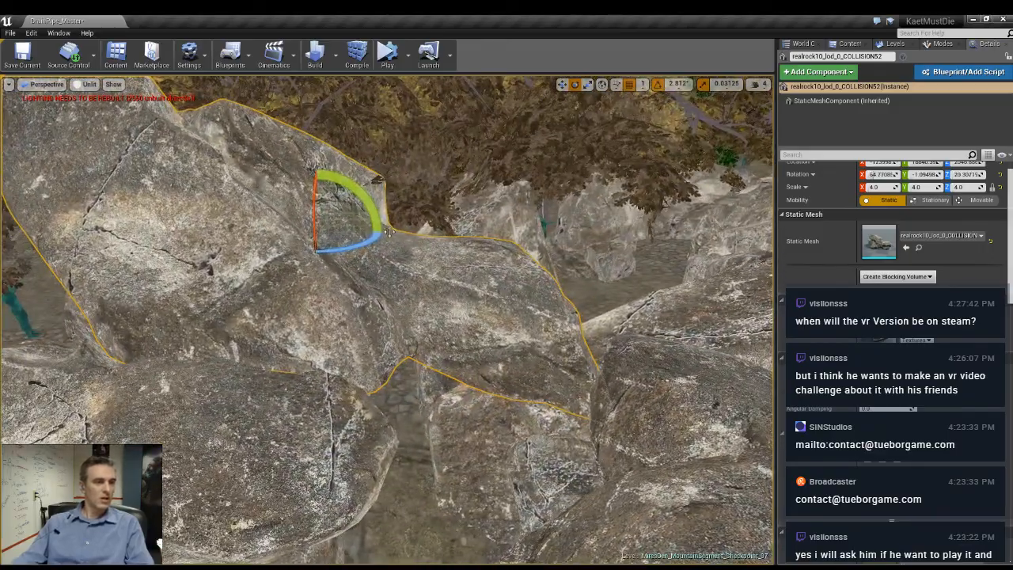
{"action": "left_click_drag", "start_coordinate": [381, 225], "coordinate": [378, 206]}
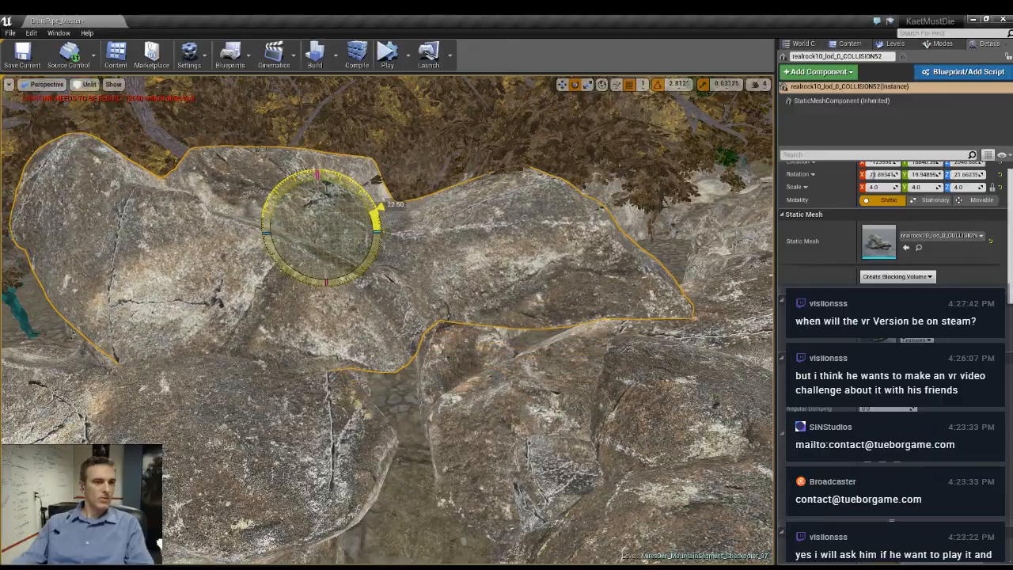
{"action": "right_click_drag", "start_coordinate": [383, 228], "coordinate": [403, 249]}
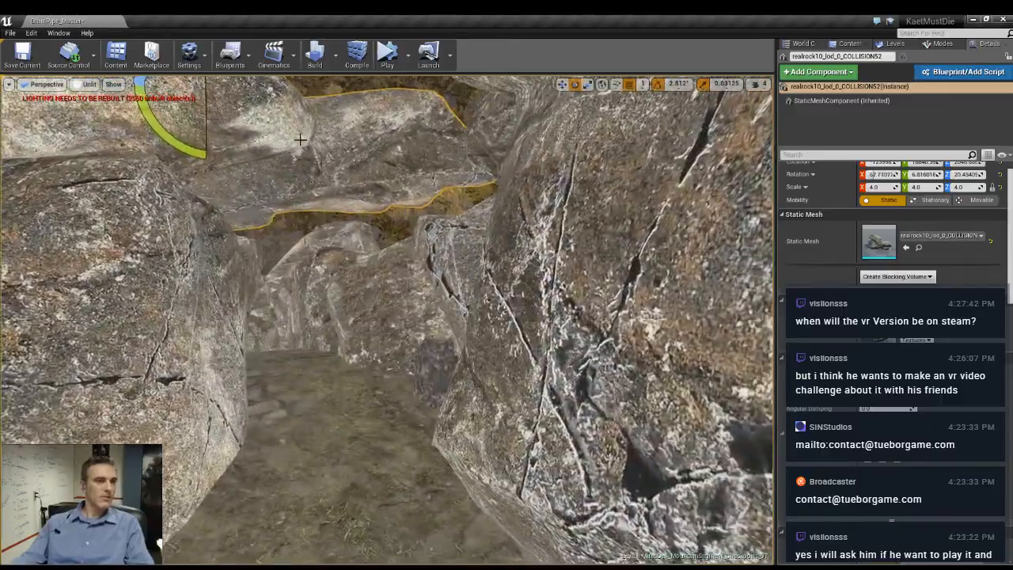
- Turn the bridging rock horizontally to about -44 degrees to line it up across the path walls
{"action": "left_click_drag", "start_coordinate": [179, 150], "coordinate": [167, 138]}
{"action": "right_click_drag", "start_coordinate": [238, 206], "coordinate": [222, 190]}
{"action": "mouse_move", "coordinate": [520, 285]}
{"action": "right_mouse_down"}
{"action": "mouse_move", "coordinate": [515, 305]}
{"action": "mouse_move", "coordinate": [519, 286]}
{"action": "right_mouse_up"}
{"action": "left_click_drag", "start_coordinate": [307, 137], "coordinate": [271, 150]}
{"action": "right_click_drag", "start_coordinate": [270, 150], "coordinate": [246, 76]}
- Fine-tune the bridging rock's height and tilt it to about 72, -1 and -49 degrees, switching to local-space transforms
{"action": "key", "text": "w"}
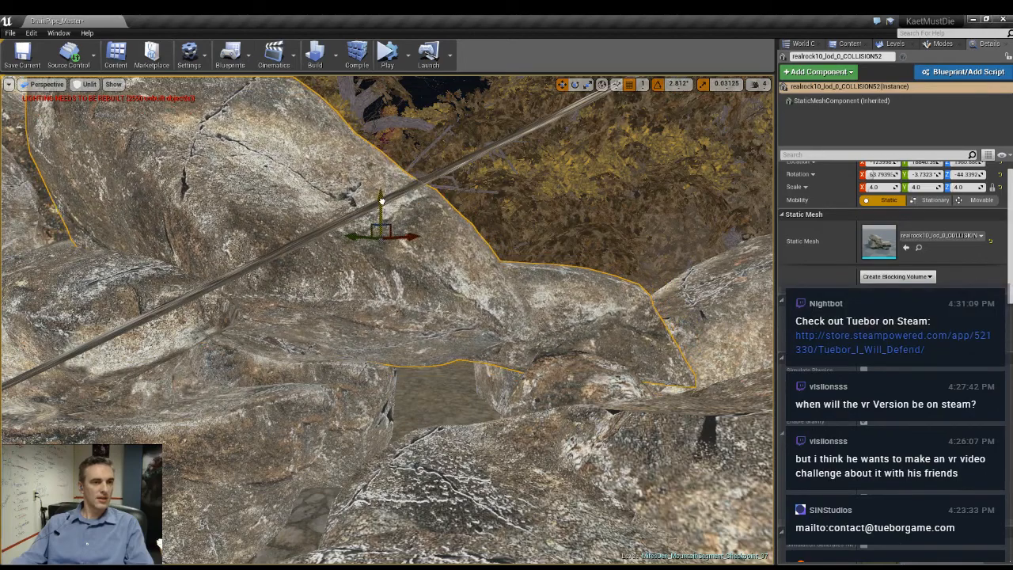
{"action": "key", "text": "e"}
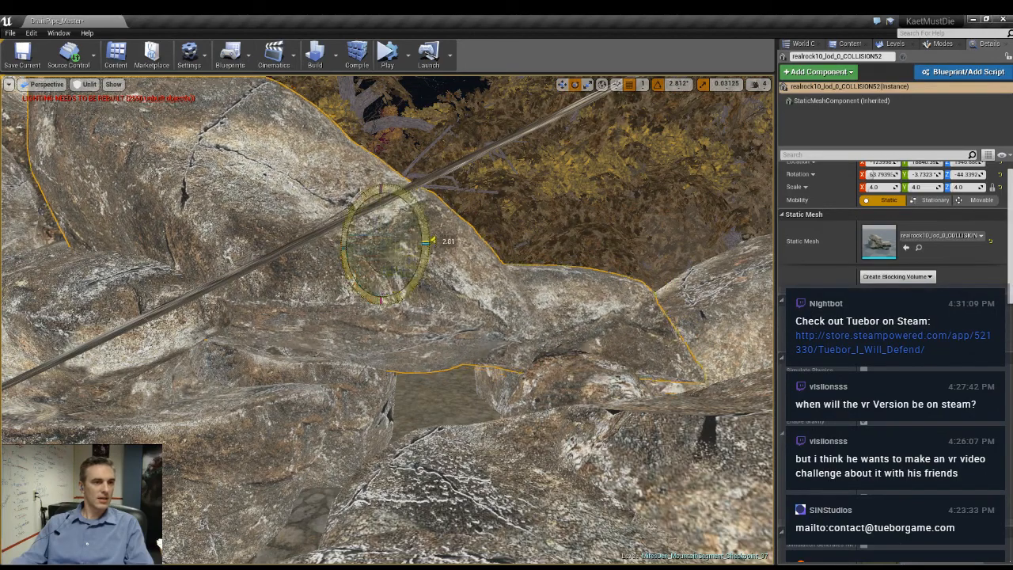
{"action": "left_click_drag", "start_coordinate": [431, 241], "coordinate": [381, 252]}
{"action": "key", "text": "ctrl+grave"}
{"action": "key", "text": "w"}
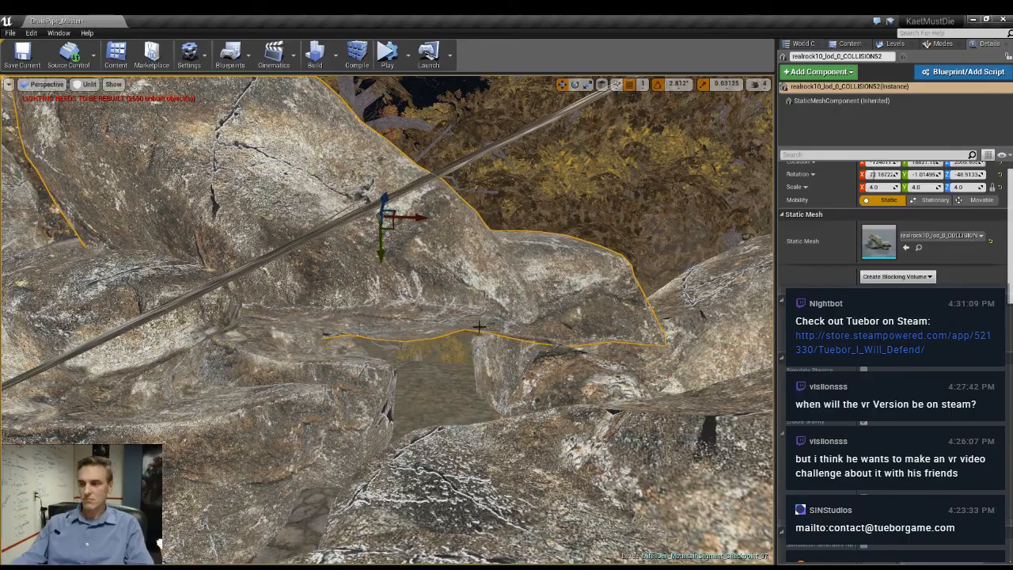
- Adjust the bridging rock's position over the dirt path and rotate it to about 73, -5 and -24 degrees
{"action": "mouse_move", "coordinate": [382, 253]}
{"action": "right_mouse_down"}
{"action": "mouse_move", "coordinate": [394, 252]}
{"action": "mouse_move", "coordinate": [394, 277]}
{"action": "mouse_move", "coordinate": [397, 255]}
{"action": "mouse_move", "coordinate": [401, 280]}
{"action": "mouse_move", "coordinate": [406, 269]}
{"action": "mouse_move", "coordinate": [400, 279]}
{"action": "mouse_move", "coordinate": [386, 265]}
{"action": "right_mouse_up"}
{"action": "key", "text": "e"}
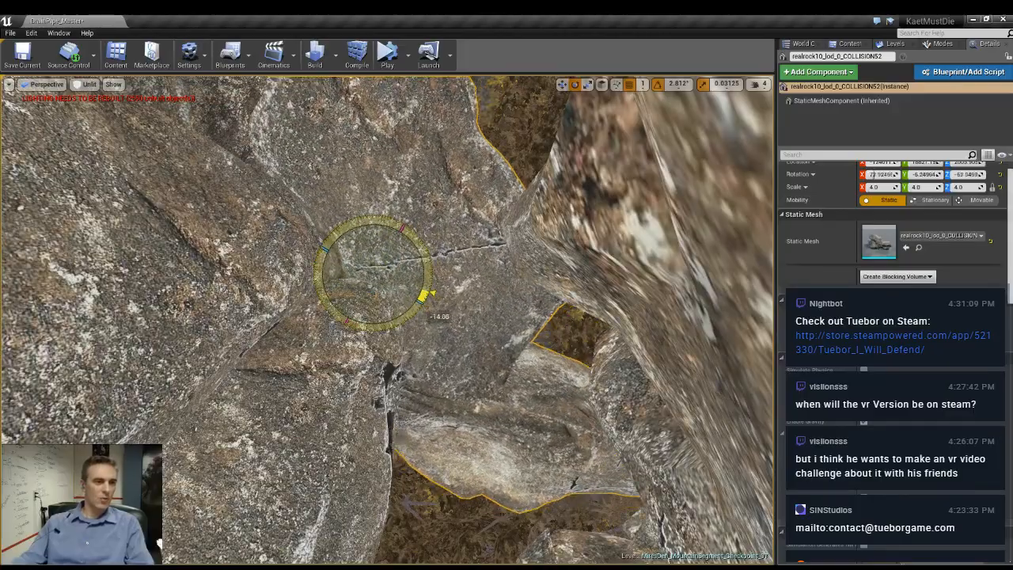
{"action": "left_click_drag", "start_coordinate": [426, 294], "coordinate": [428, 283]}
{"action": "mouse_move", "coordinate": [371, 285]}
{"action": "right_mouse_down"}
{"action": "mouse_move", "coordinate": [412, 305]}
{"action": "mouse_move", "coordinate": [372, 301]}
{"action": "right_mouse_up"}
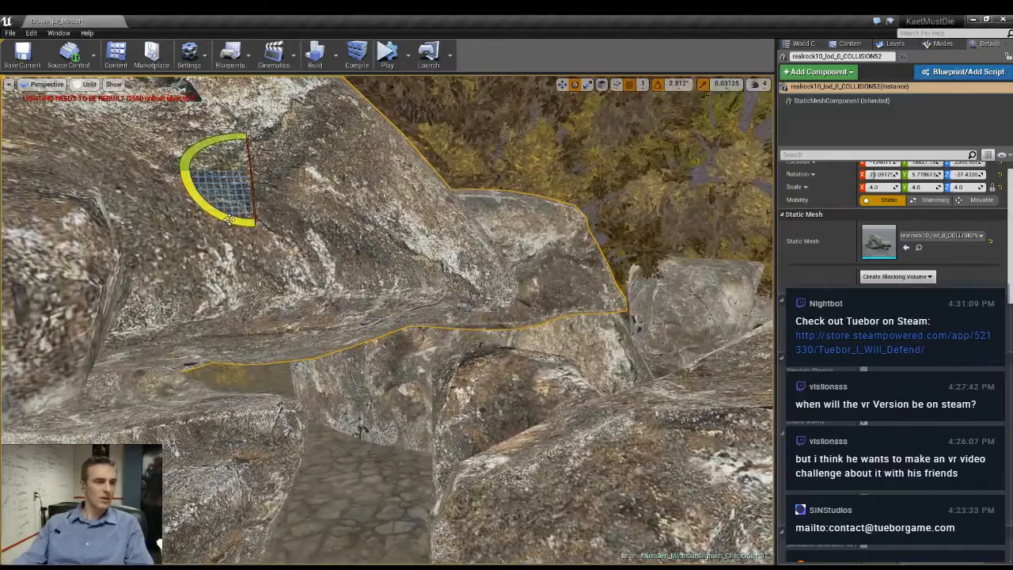
{"action": "left_click_drag", "start_coordinate": [229, 219], "coordinate": [304, 174]}
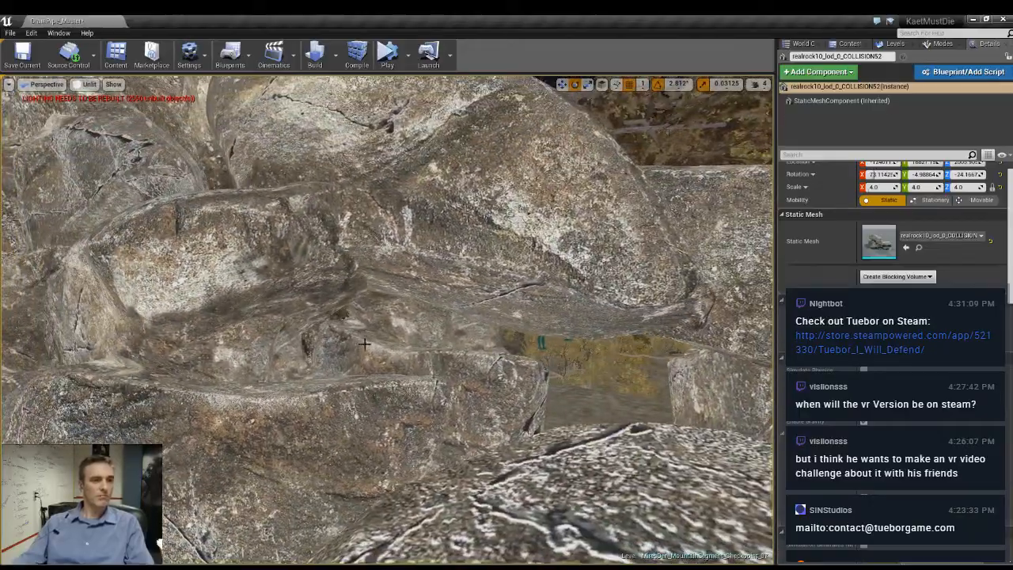
- Scale the wall rock beneath the bridging rock to 6.5625 in Y and 7.875 in Z, and deselect it
{"action": "left_click", "coordinate": [445, 382]}
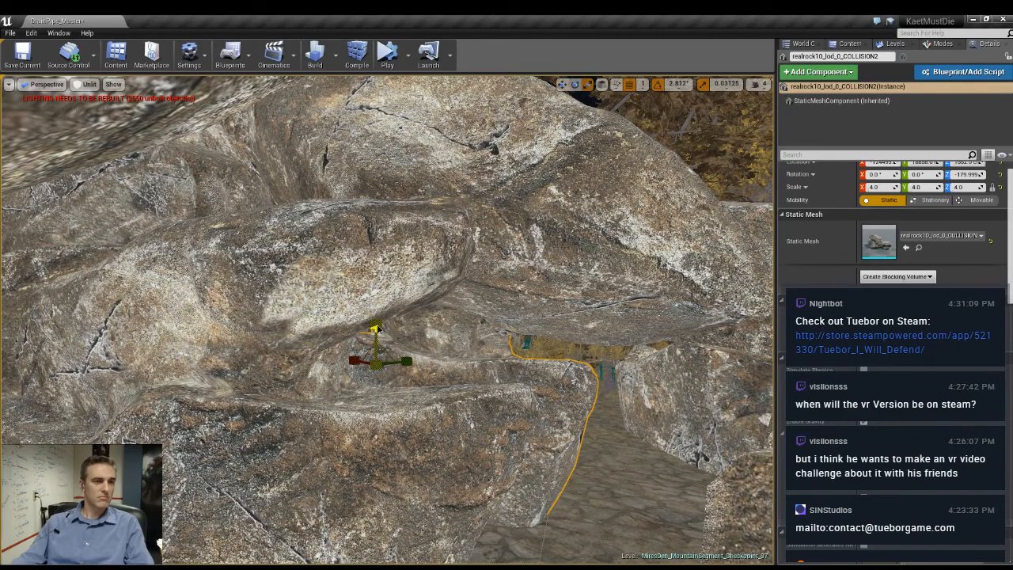
{"action": "left_click_drag", "start_coordinate": [376, 324], "coordinate": [376, 246]}
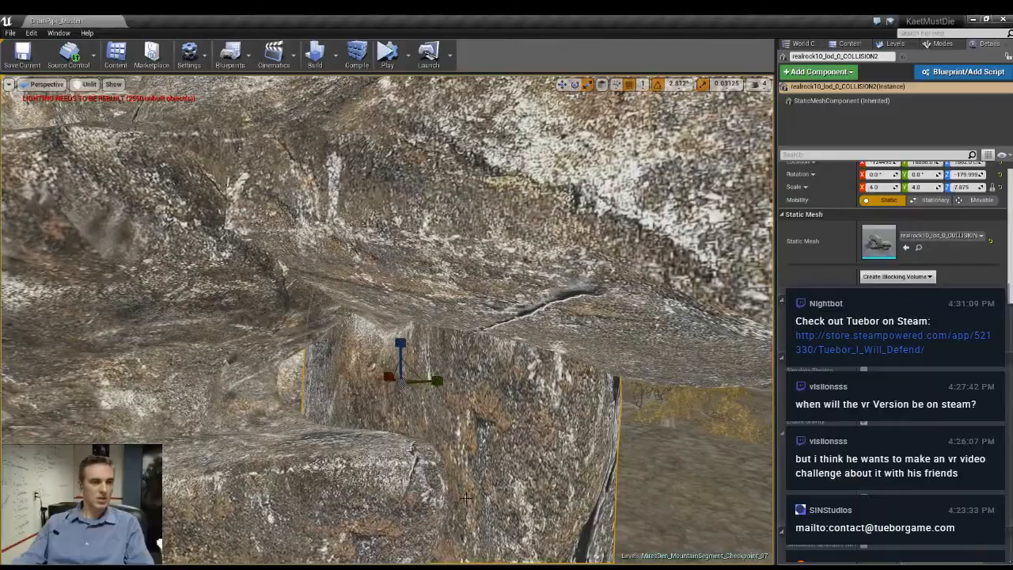
{"action": "left_click_drag", "start_coordinate": [438, 377], "coordinate": [478, 377]}
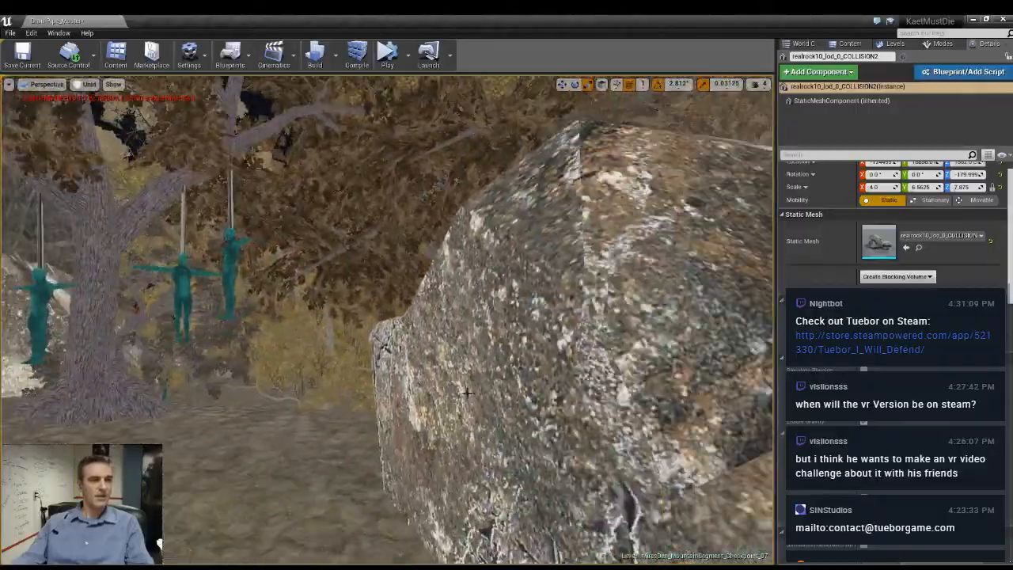
{"action": "key", "text": "Escape"}
{"action": "right_click_drag", "start_coordinate": [467, 394], "coordinate": [475, 420]}
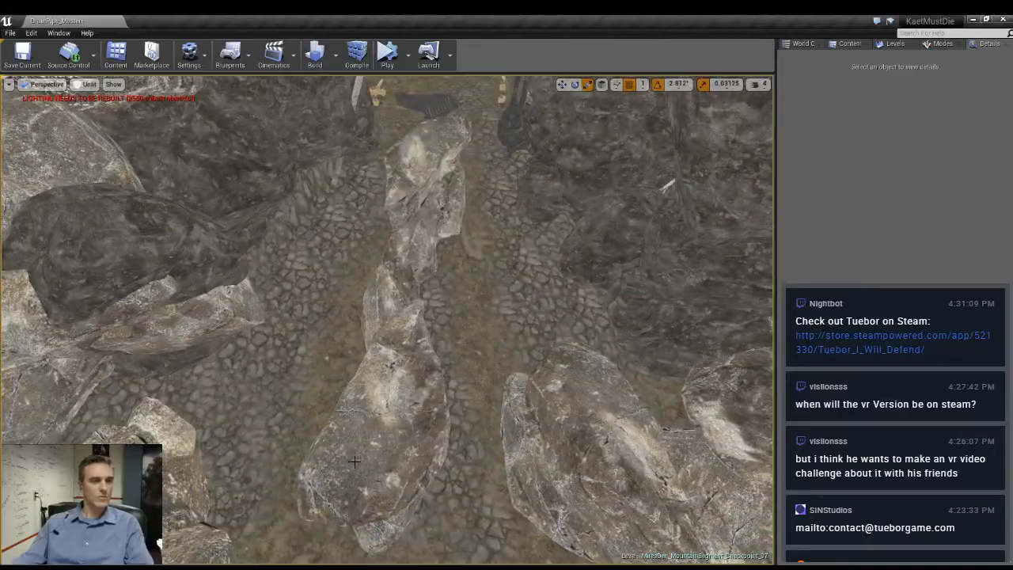
- Duplicate the pair of freestanding rocks, rotate the copies and position them as a divider on the open cobbled ground
{"action": "left_click", "coordinate": [355, 461]}
{"action": "left_click", "coordinate": [428, 198], "text": "ctrl"}
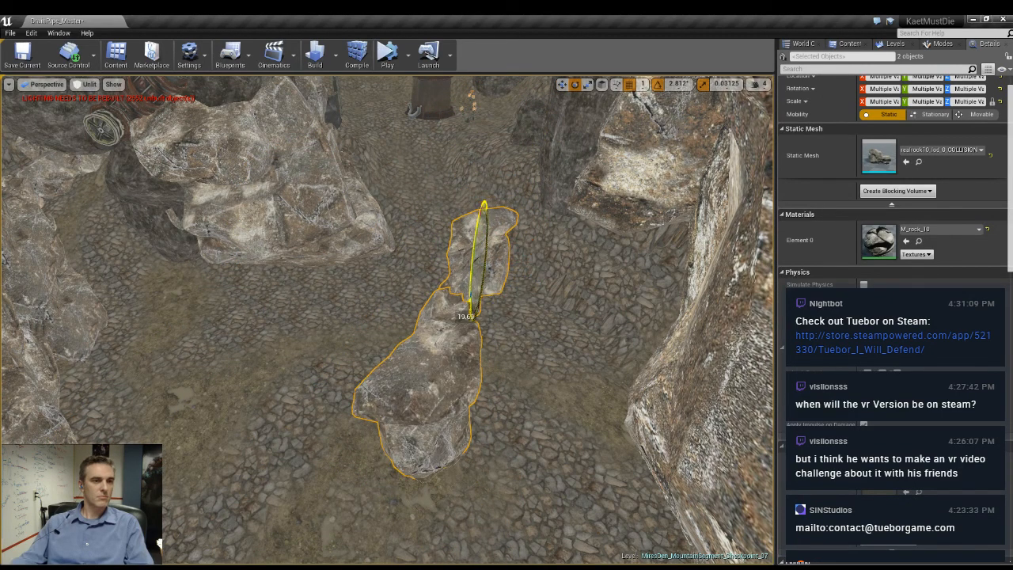
{"action": "right_click_drag", "start_coordinate": [472, 316], "coordinate": [415, 285]}
{"action": "key", "text": "w"}
{"action": "left_click_drag", "start_coordinate": [441, 374], "coordinate": [314, 295]}
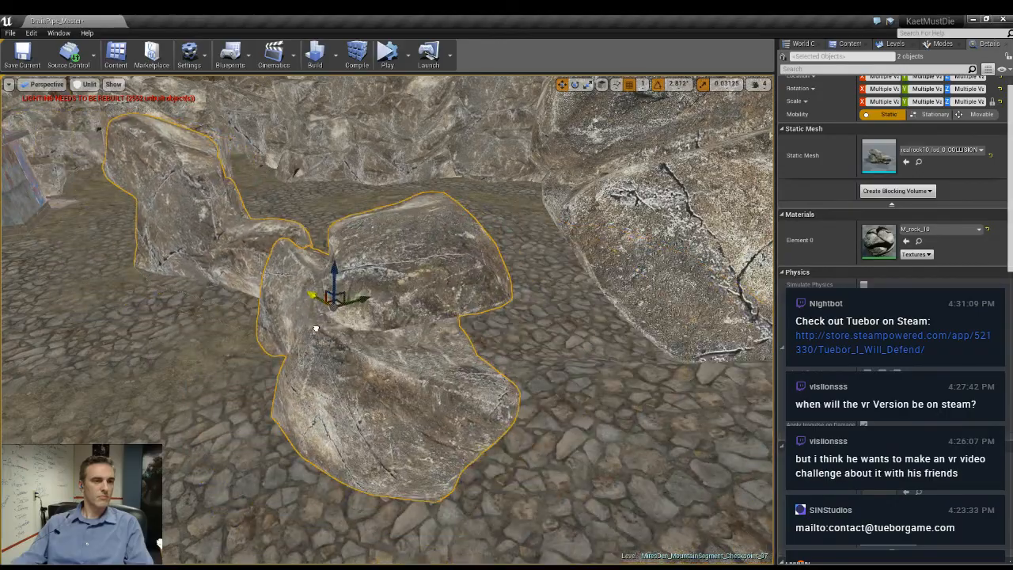
{"action": "left_click_drag", "start_coordinate": [314, 330], "coordinate": [159, 326], "text": "alt"}
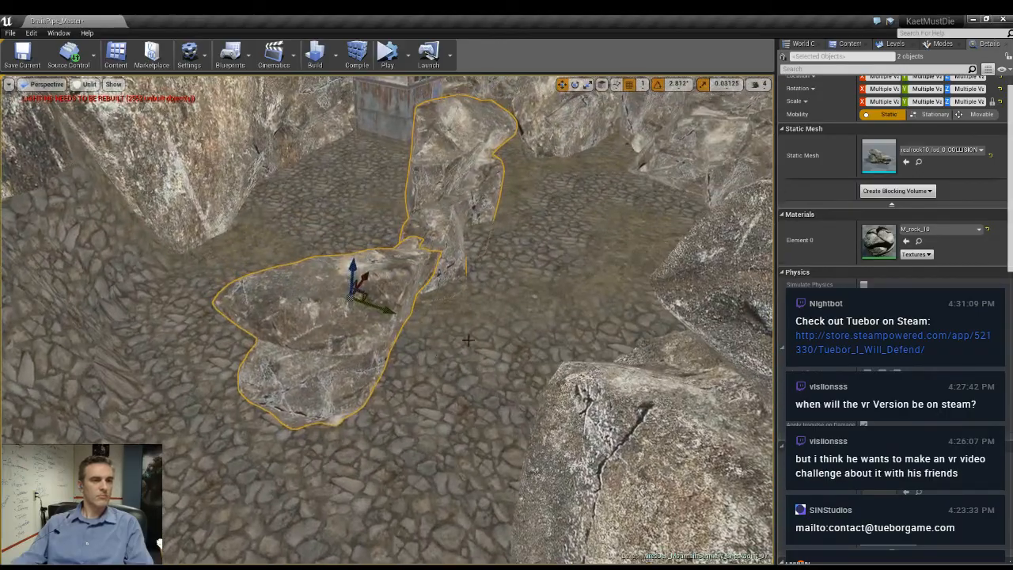
{"action": "right_click_drag", "start_coordinate": [388, 316], "coordinate": [443, 277]}
{"action": "key", "text": "w"}
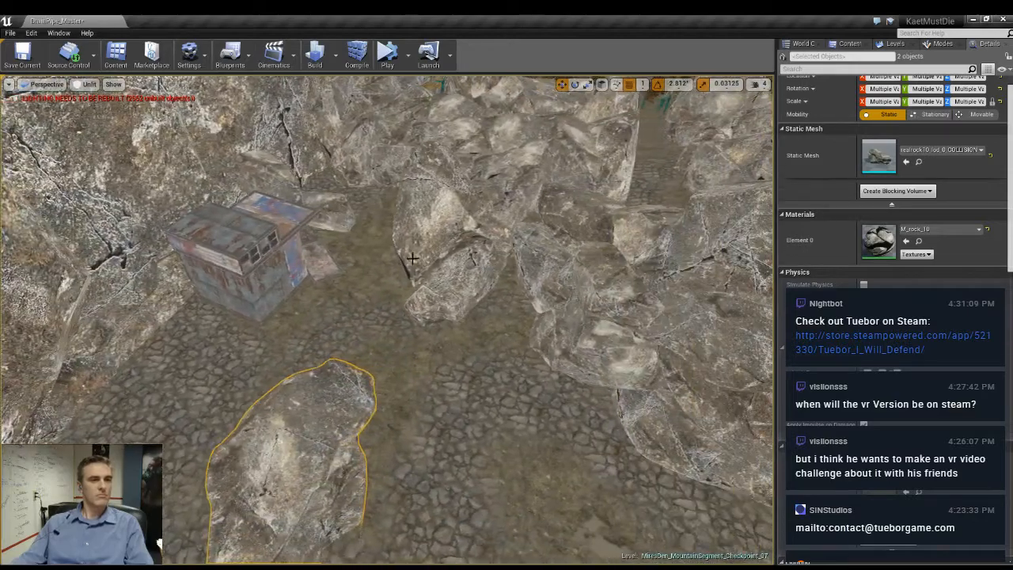
- Switch to world-space transforms and duplicate the rock across from the rusty shack, placing the copy against the cliff beside the shack
{"action": "left_click", "coordinate": [450, 231]}
{"action": "right_click_drag", "start_coordinate": [450, 231], "coordinate": [312, 242]}
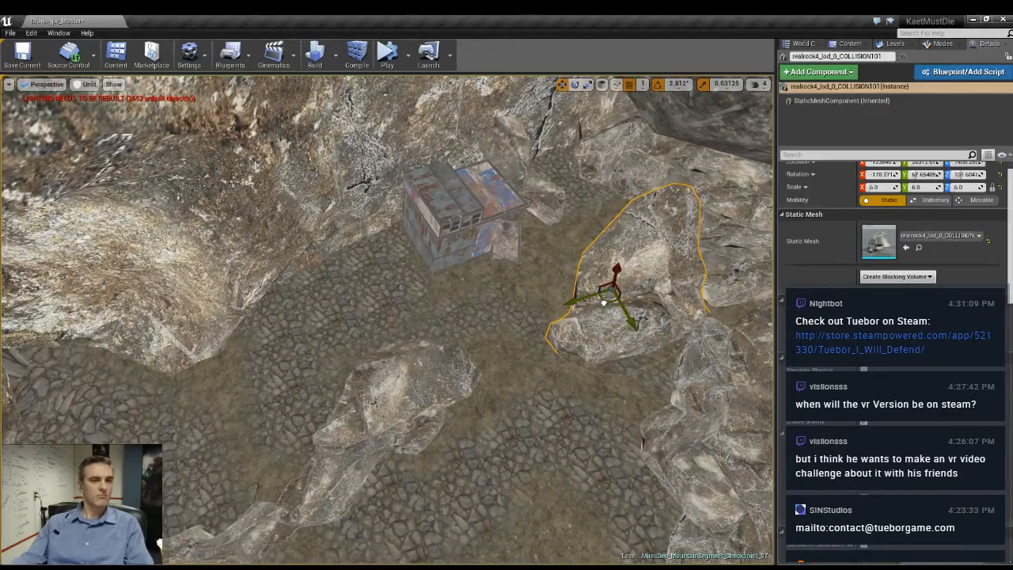
{"action": "left_click_drag", "start_coordinate": [604, 302], "coordinate": [318, 315], "text": "alt"}
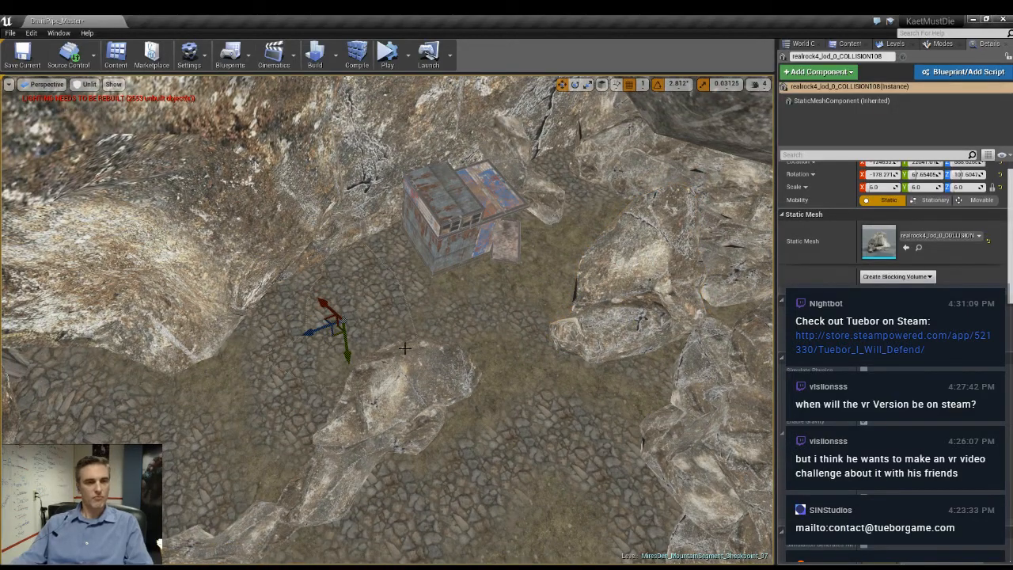
{"action": "key", "text": "ctrl+z"}
{"action": "left_click", "coordinate": [602, 84]}
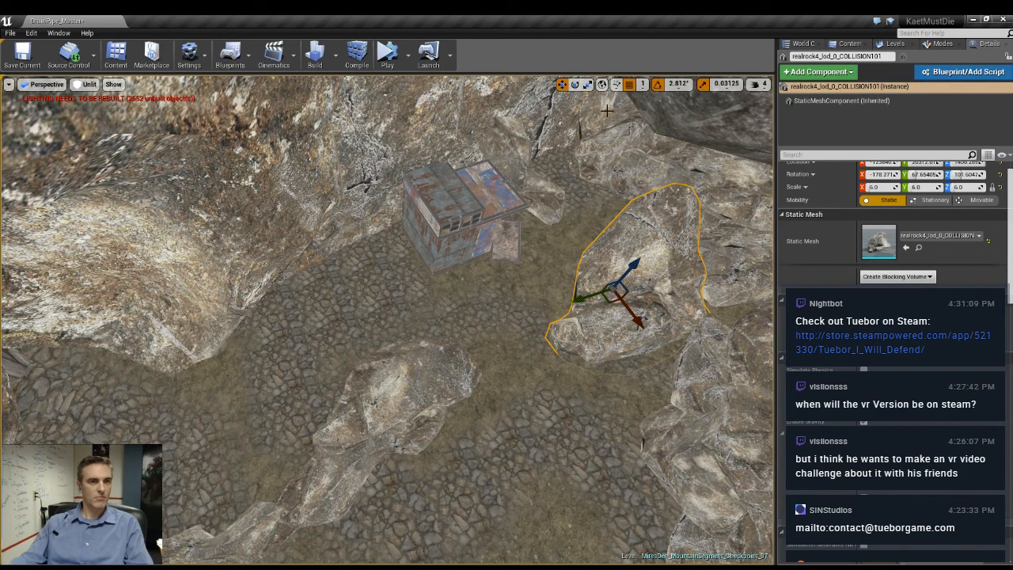
{"action": "left_click_drag", "start_coordinate": [609, 299], "coordinate": [331, 289], "text": "alt"}
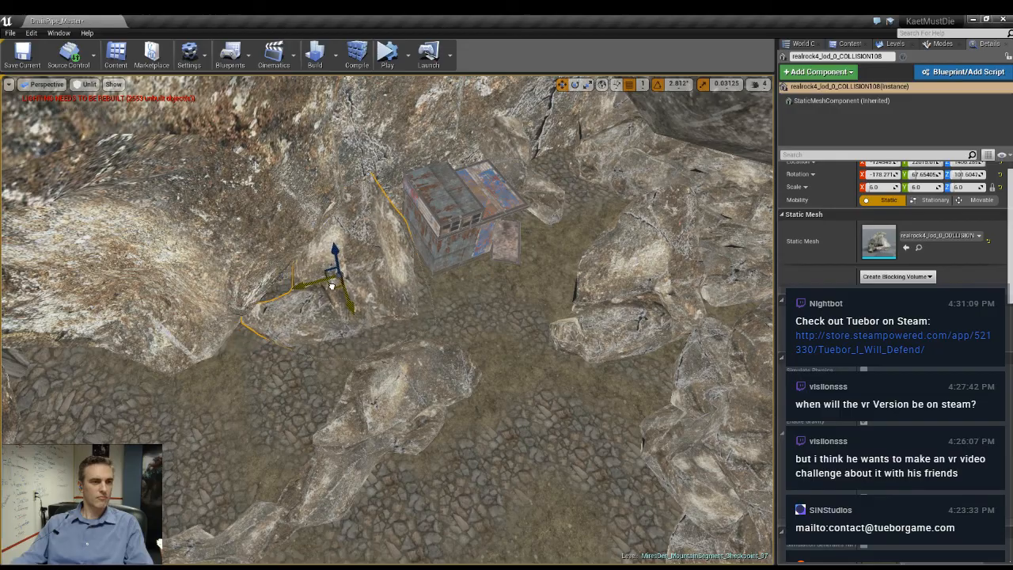
- Rotate the copied cliff rock to about -44, 82 and 172 degrees so it stands upright beside the shack
{"action": "key", "text": "e"}
{"action": "mouse_move", "coordinate": [318, 273]}
{"action": "right_mouse_down"}
{"action": "mouse_move", "coordinate": [297, 274]}
{"action": "mouse_move", "coordinate": [277, 230]}
{"action": "mouse_move", "coordinate": [318, 253]}
{"action": "right_mouse_up"}
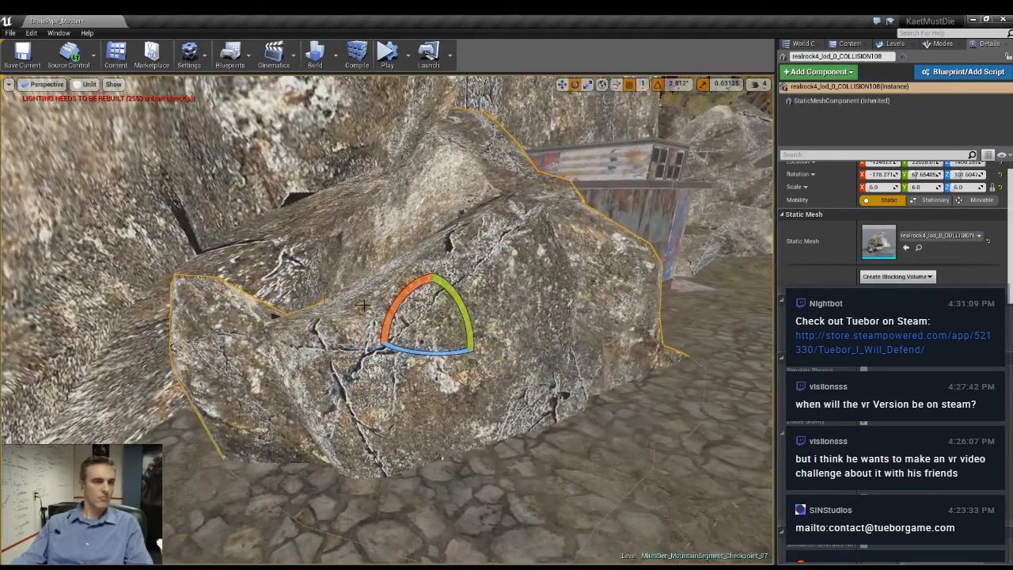
{"action": "left_click_drag", "start_coordinate": [401, 303], "coordinate": [512, 334]}
{"action": "right_click_drag", "start_coordinate": [512, 334], "coordinate": [566, 336]}
{"action": "key", "text": "w"}
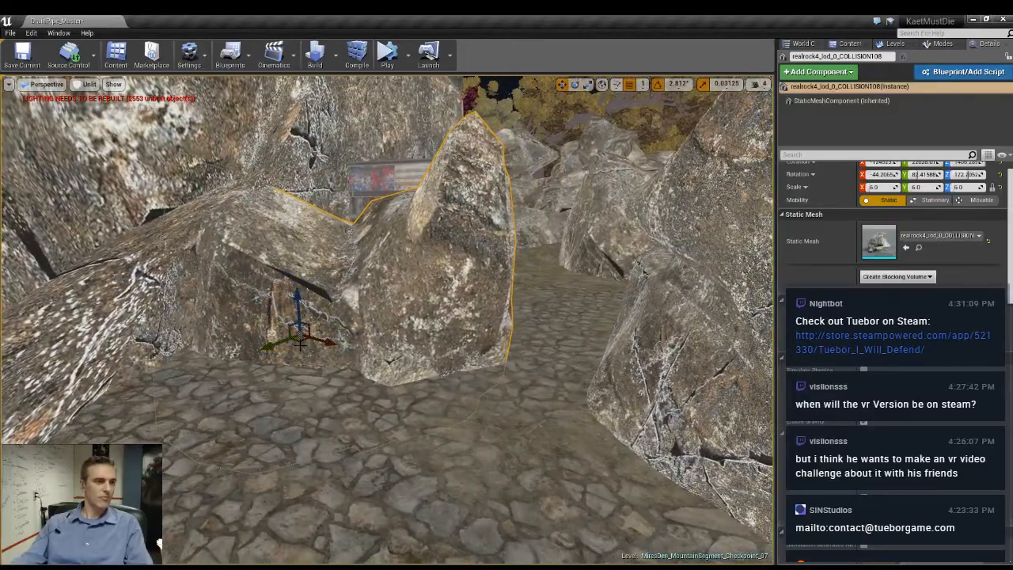
- Shift the upright rock along the cliff and raise it to heighten the wall beside the passage, checking it in game view
{"action": "left_click_drag", "start_coordinate": [300, 342], "coordinate": [257, 349]}
{"action": "right_click_drag", "start_coordinate": [360, 404], "coordinate": [400, 403]}
{"action": "key", "text": "g"}
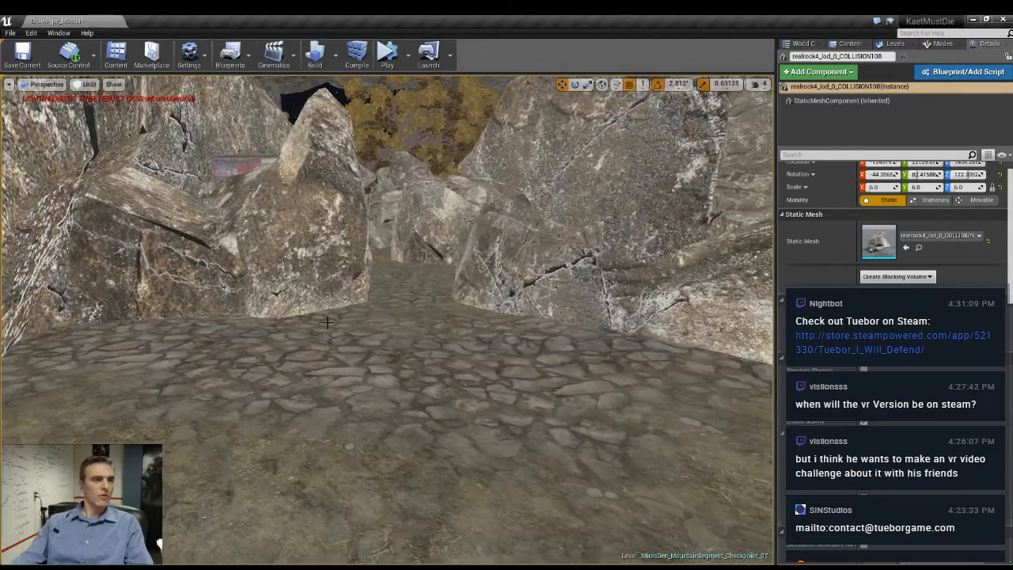
{"action": "key", "text": "g"}
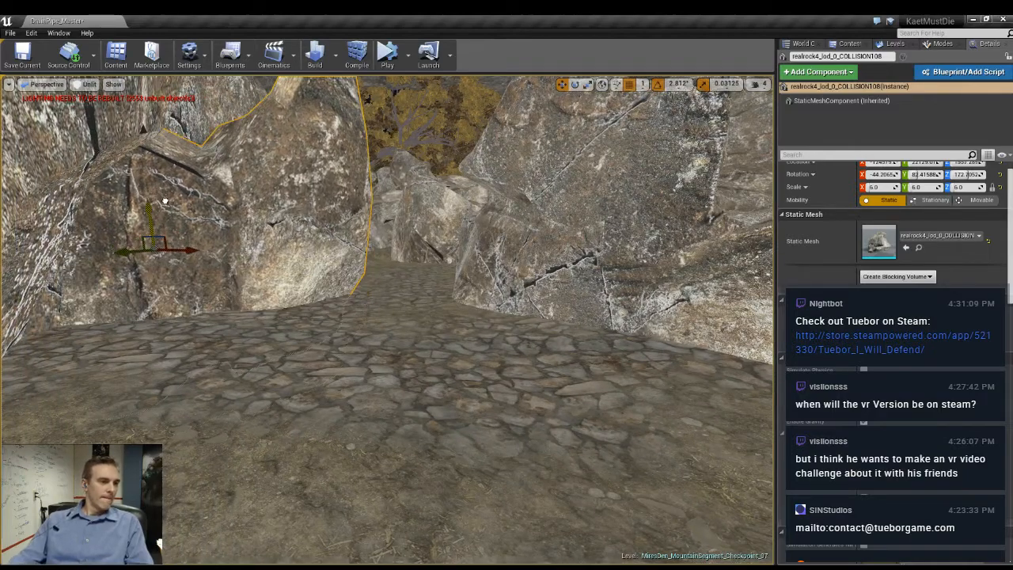
{"action": "left_click_drag", "start_coordinate": [164, 201], "coordinate": [167, 182]}
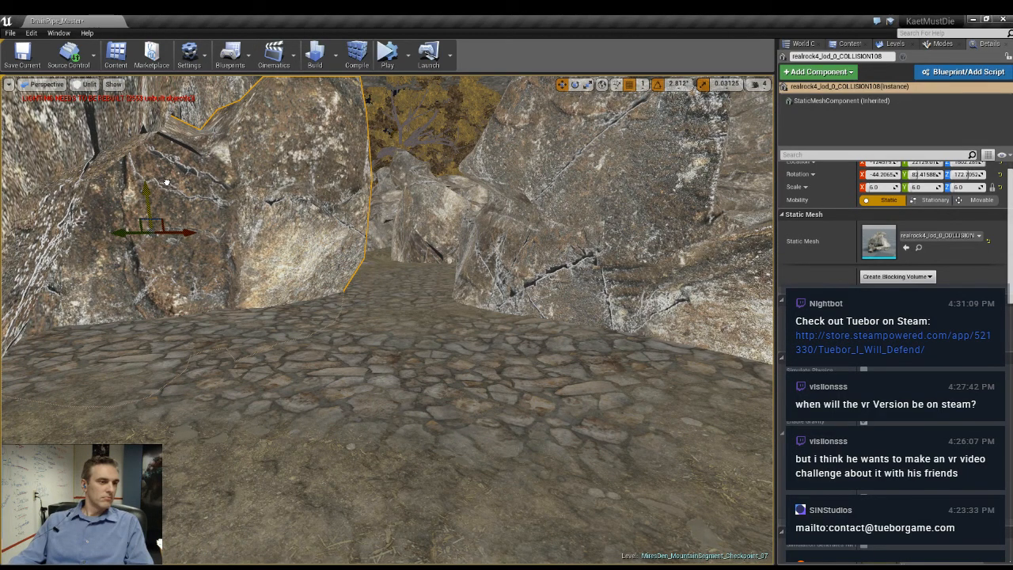
- Duplicate the larger divider rock, turn the copy to about -37 degrees around Z and move it onto open ground beside the original
{"action": "right_click_drag", "start_coordinate": [388, 341], "coordinate": [407, 328]}
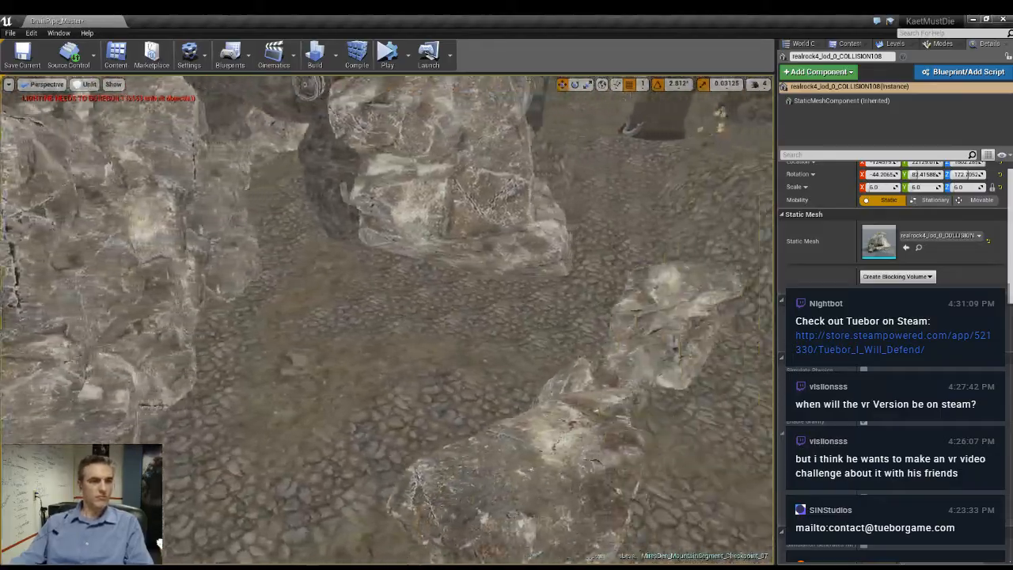
{"action": "right_click_drag", "start_coordinate": [388, 317], "coordinate": [388, 356]}
{"action": "left_click", "coordinate": [457, 419]}
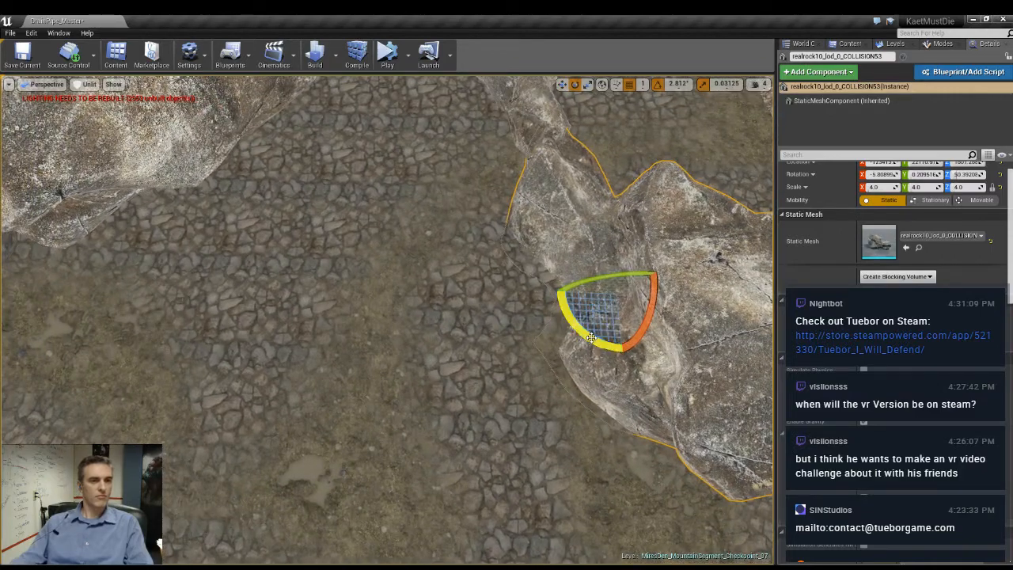
{"action": "left_click_drag", "start_coordinate": [590, 337], "coordinate": [606, 354]}
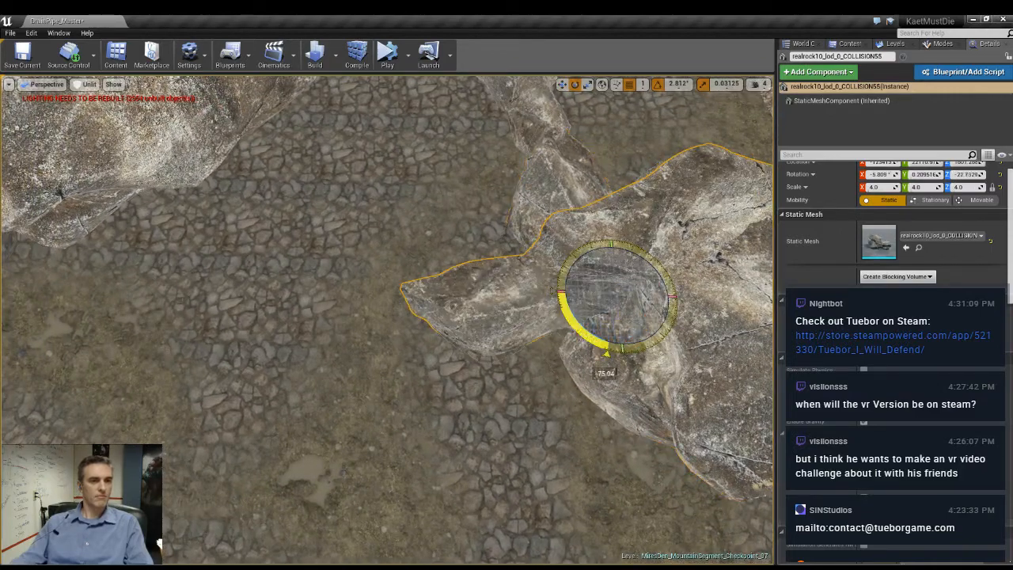
{"action": "left_click_drag", "start_coordinate": [603, 282], "coordinate": [393, 288]}
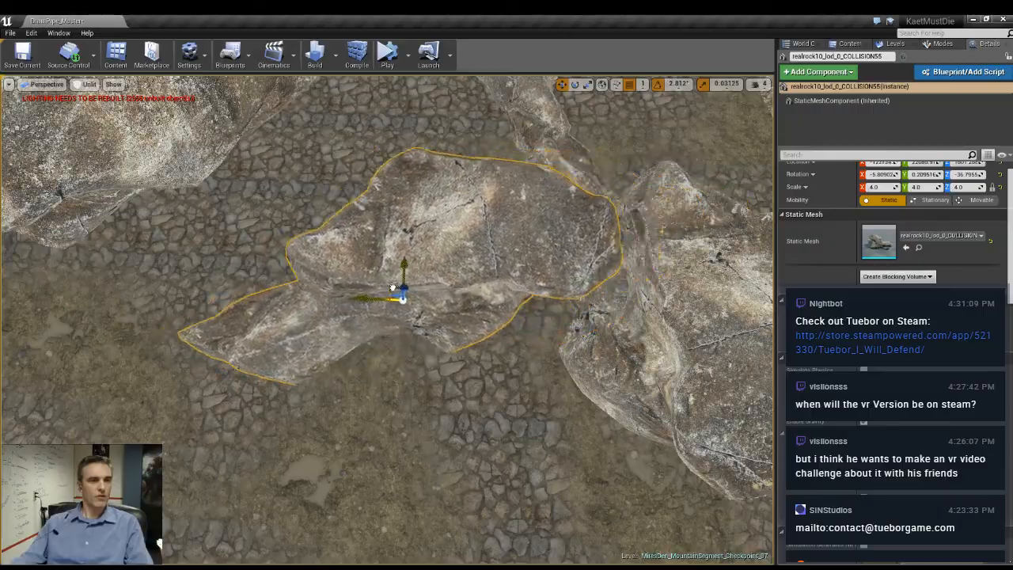
{"action": "right_click_drag", "start_coordinate": [445, 315], "coordinate": [450, 229]}
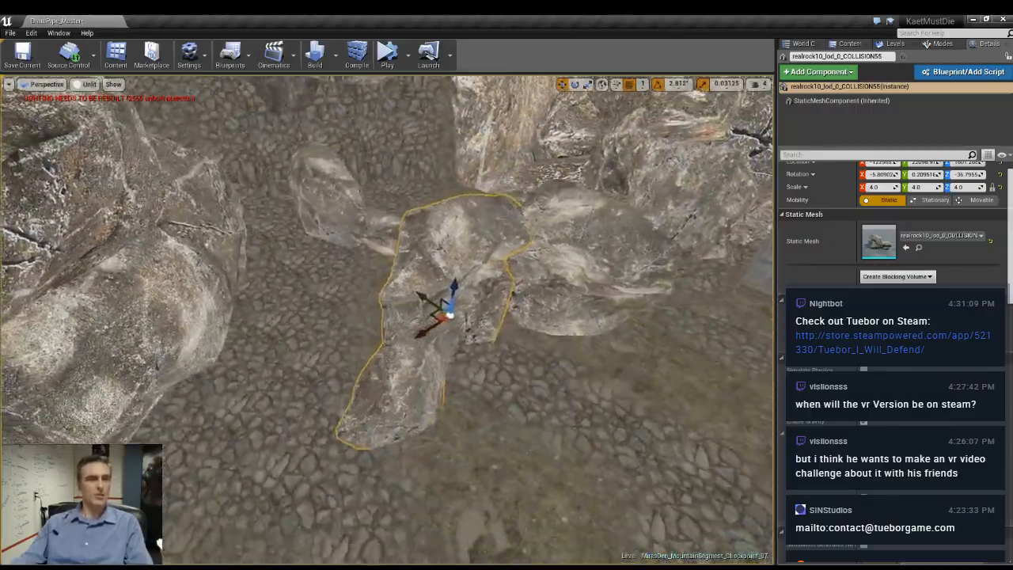
{"action": "right_click_drag", "start_coordinate": [450, 315], "coordinate": [388, 311]}
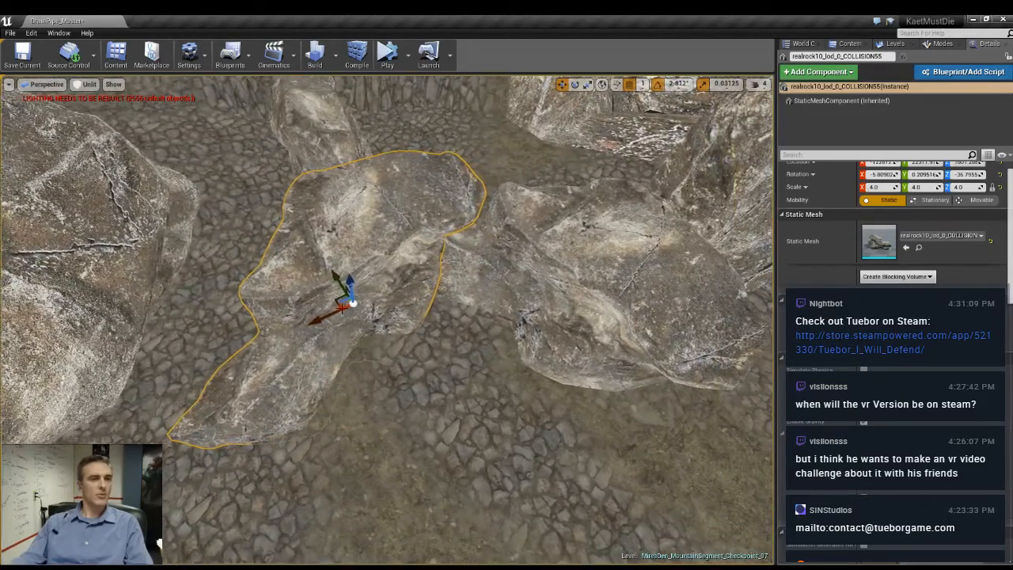
- Duplicate the newly placed divider rock, turn the copy to about -62 degrees around Z and set it against the opposite wall
{"action": "left_click_drag", "start_coordinate": [313, 357], "coordinate": [304, 352]}
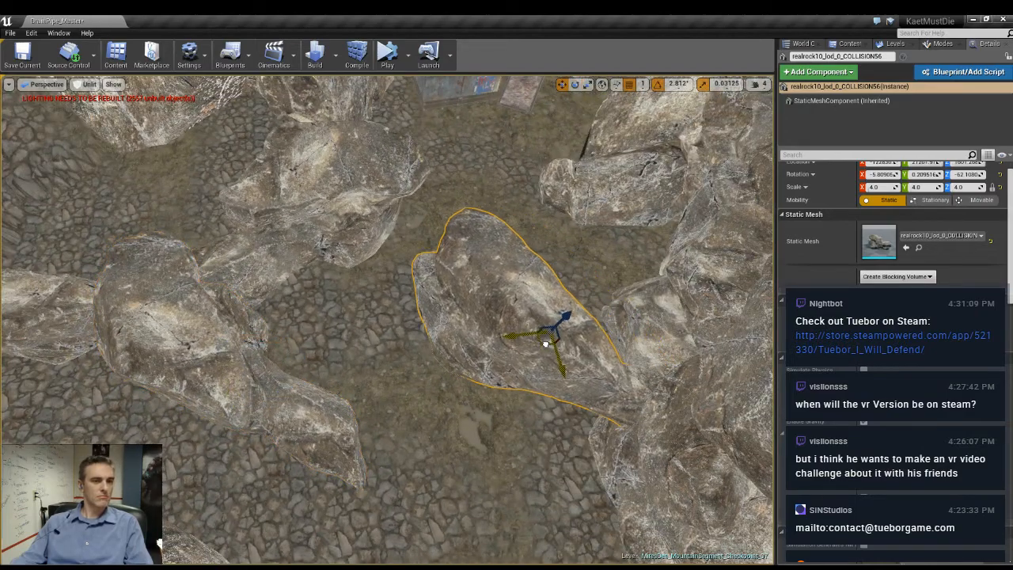
{"action": "left_click_drag", "start_coordinate": [526, 327], "coordinate": [533, 324]}
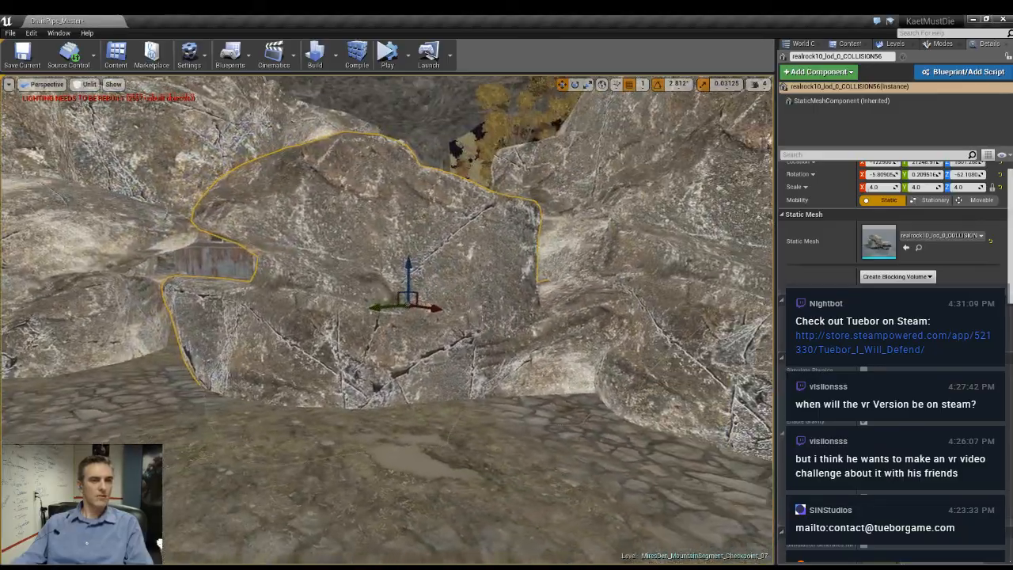
{"action": "right_click_drag", "start_coordinate": [387, 320], "coordinate": [387, 404]}
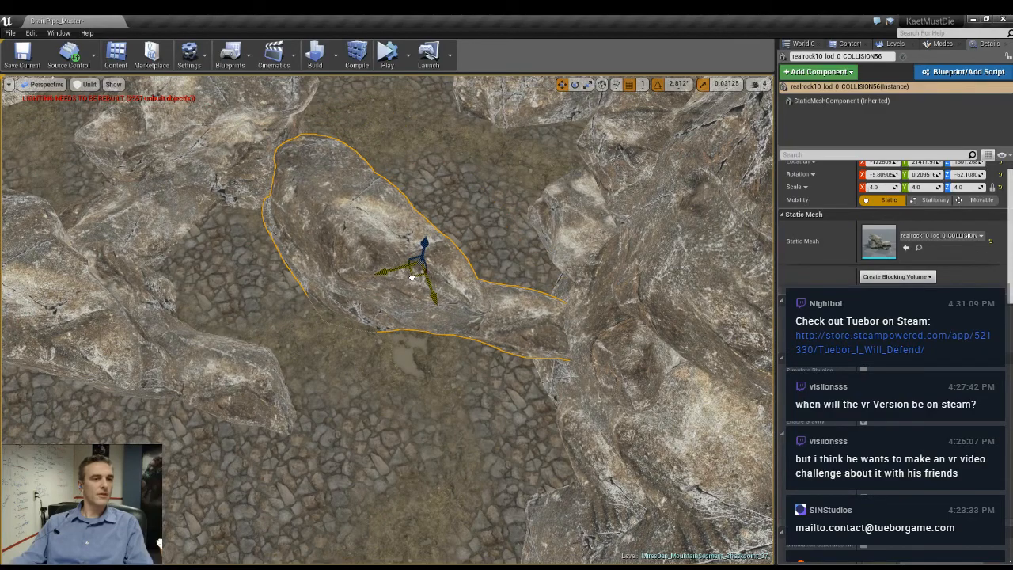
- Turn the rock projecting from the wall to about -90 degrees around Z and shift it to shape the passage
{"action": "right_click_drag", "start_coordinate": [405, 362], "coordinate": [405, 338]}
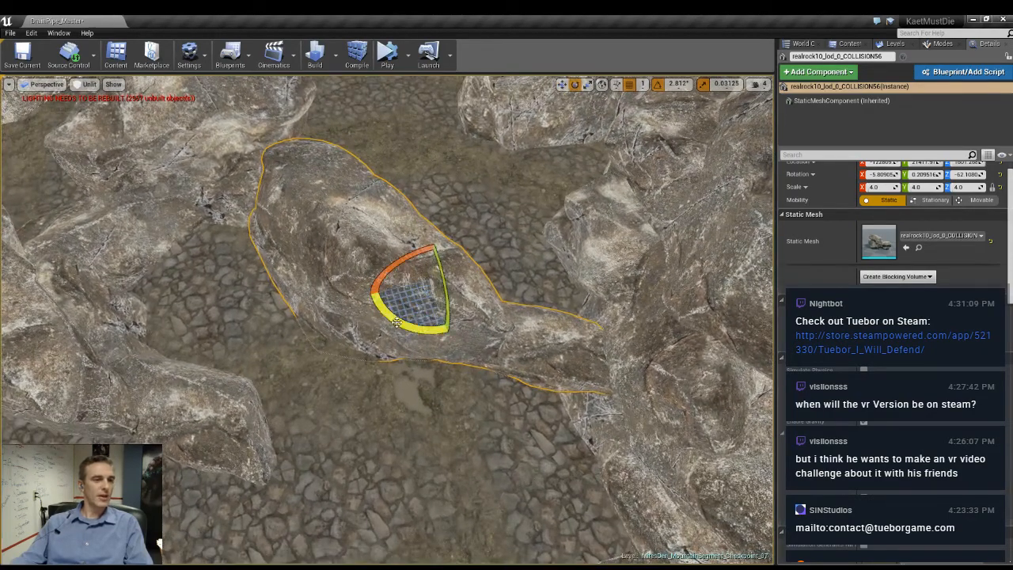
{"action": "left_click_drag", "start_coordinate": [396, 321], "coordinate": [473, 326]}
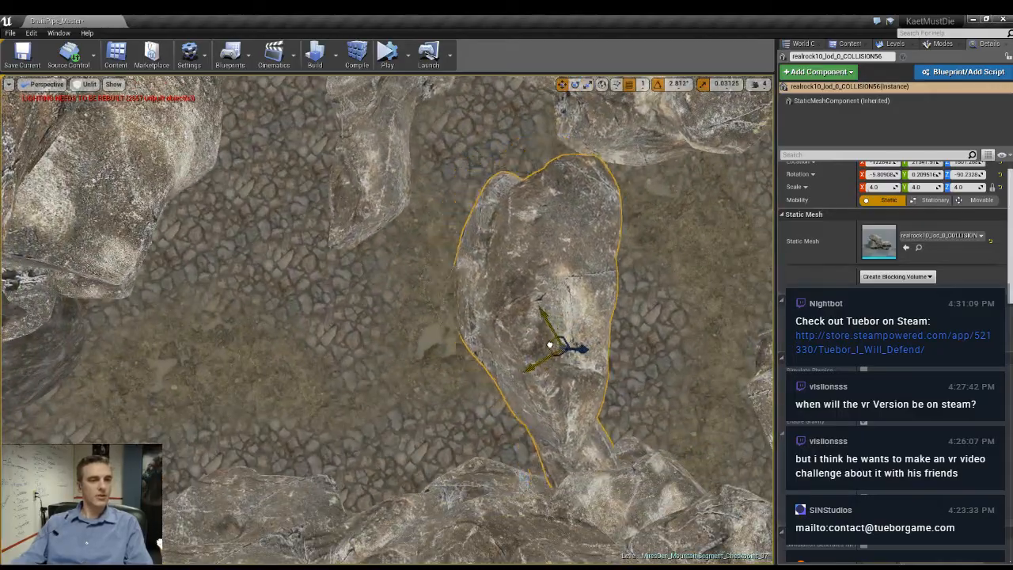
{"action": "right_click_drag", "start_coordinate": [542, 353], "coordinate": [582, 354]}
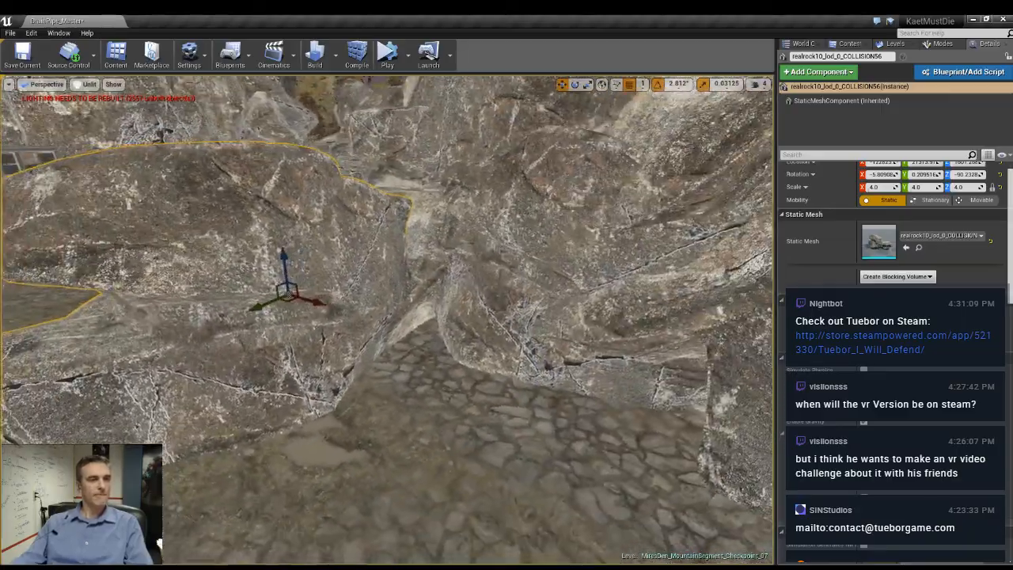
- Duplicate the divider rock, turn the copy to about 11 degrees around Z and place it on the open cobbled ground across the passage
{"action": "right_click_drag", "start_coordinate": [542, 354], "coordinate": [638, 287]}
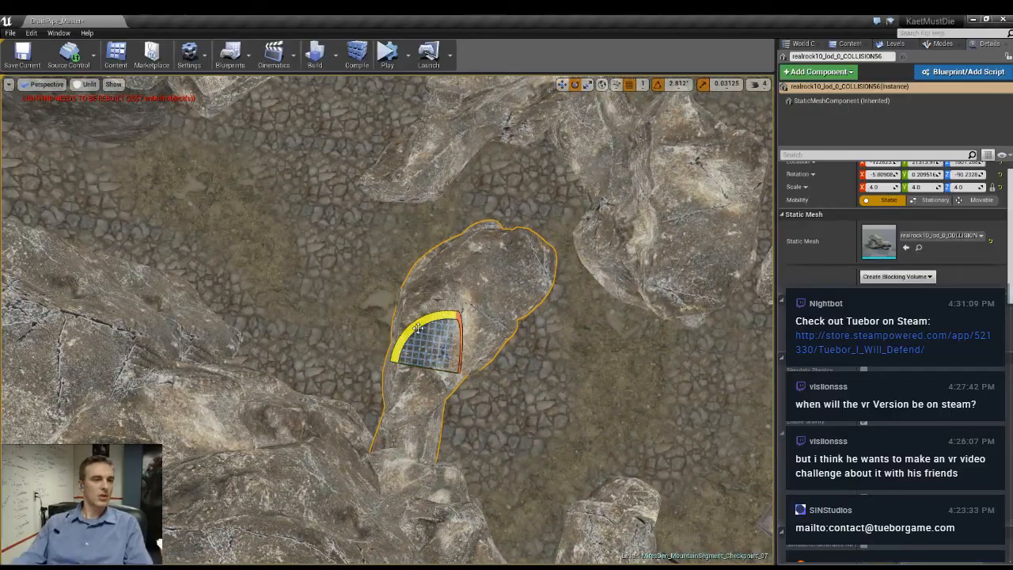
{"action": "left_click_drag", "start_coordinate": [418, 328], "coordinate": [468, 309], "text": "alt"}
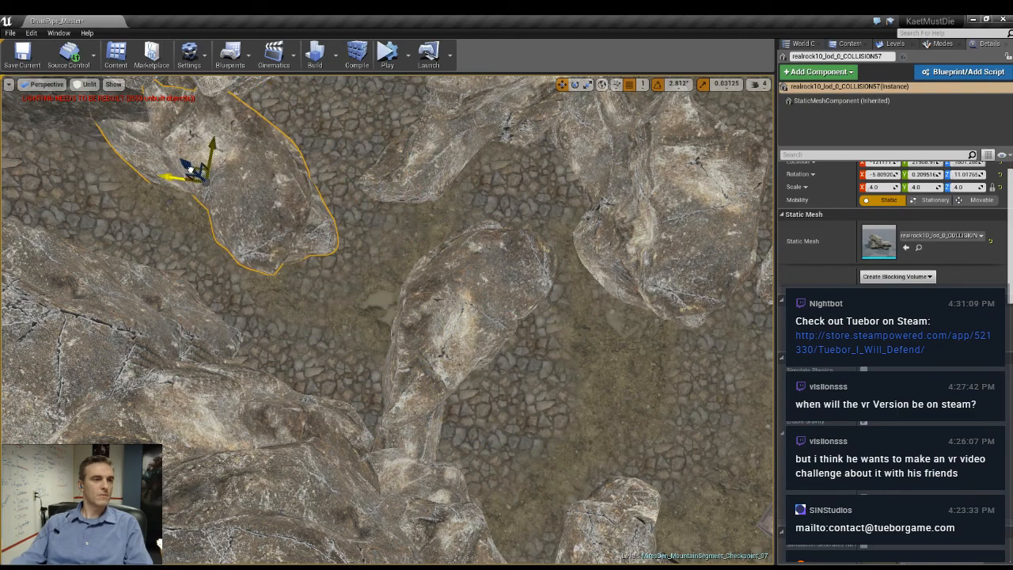
{"action": "key", "text": "f"}
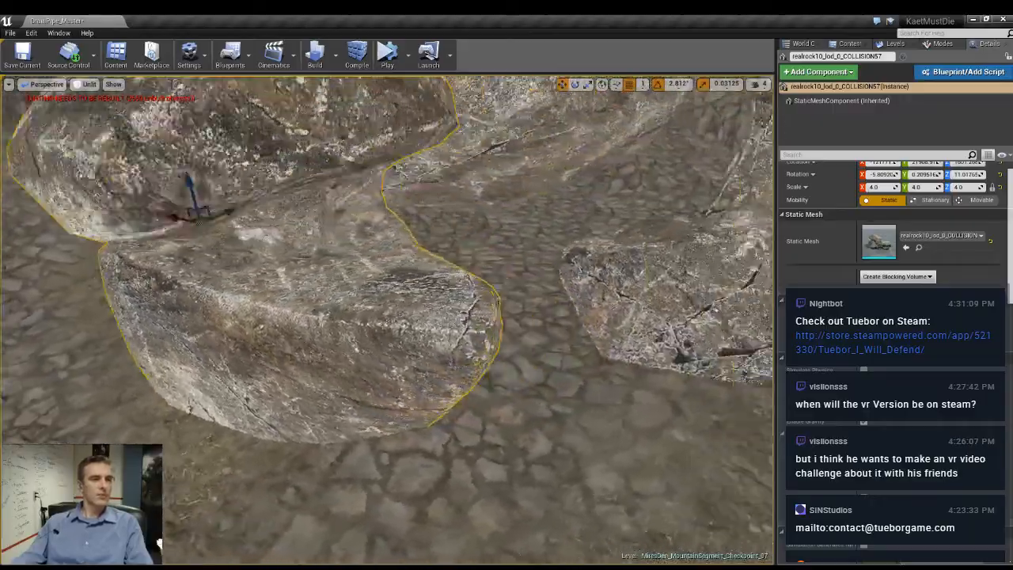
{"action": "right_click_drag", "start_coordinate": [388, 317], "coordinate": [506, 317]}
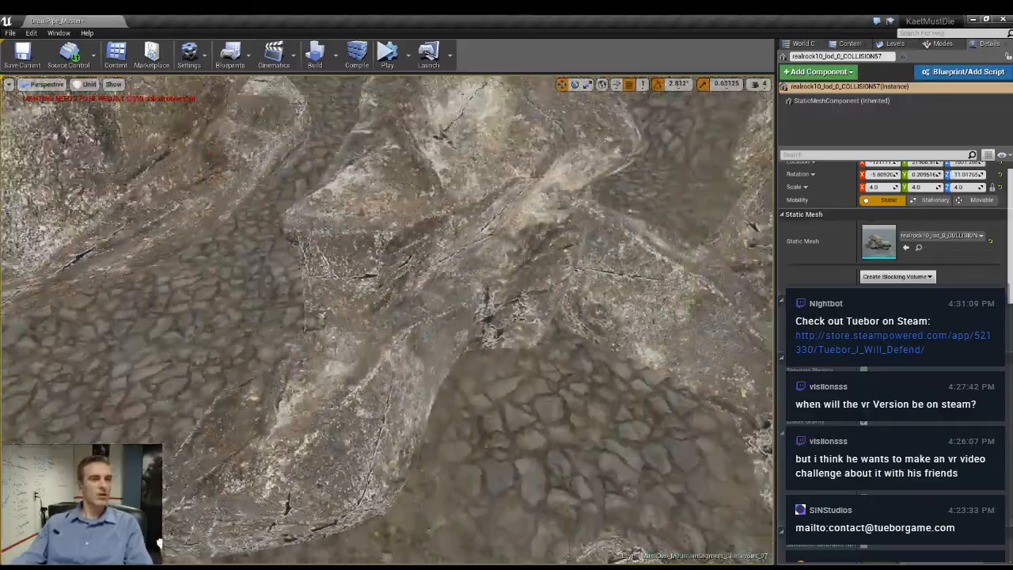
- Inspect the passages around the newly placed divider rocks from above and at ground level
{"action": "right_click_drag", "start_coordinate": [400, 316], "coordinate": [416, 328]}
{"action": "left_click", "coordinate": [401, 316]}
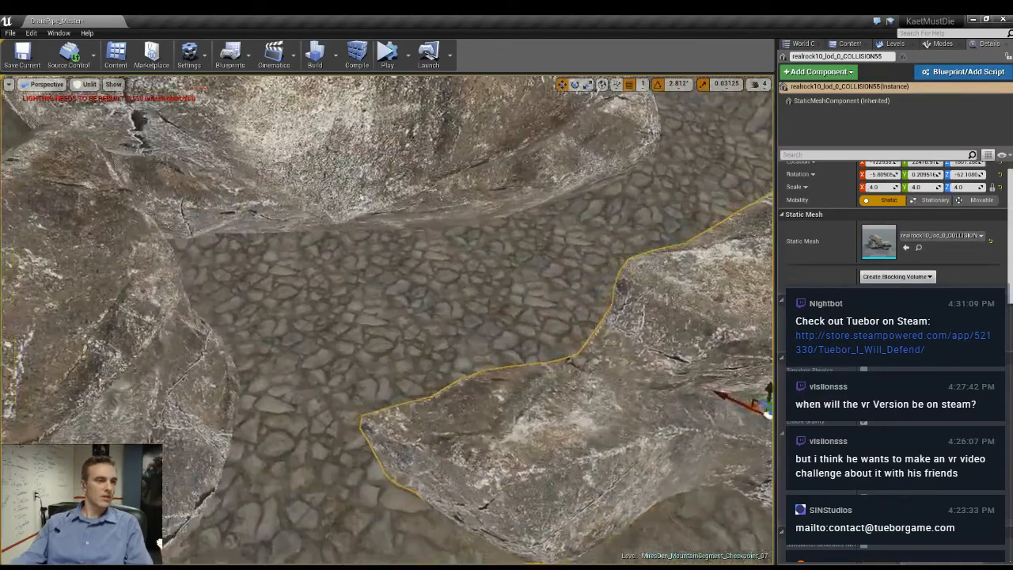
{"action": "right_click_drag", "start_coordinate": [401, 316], "coordinate": [467, 234]}
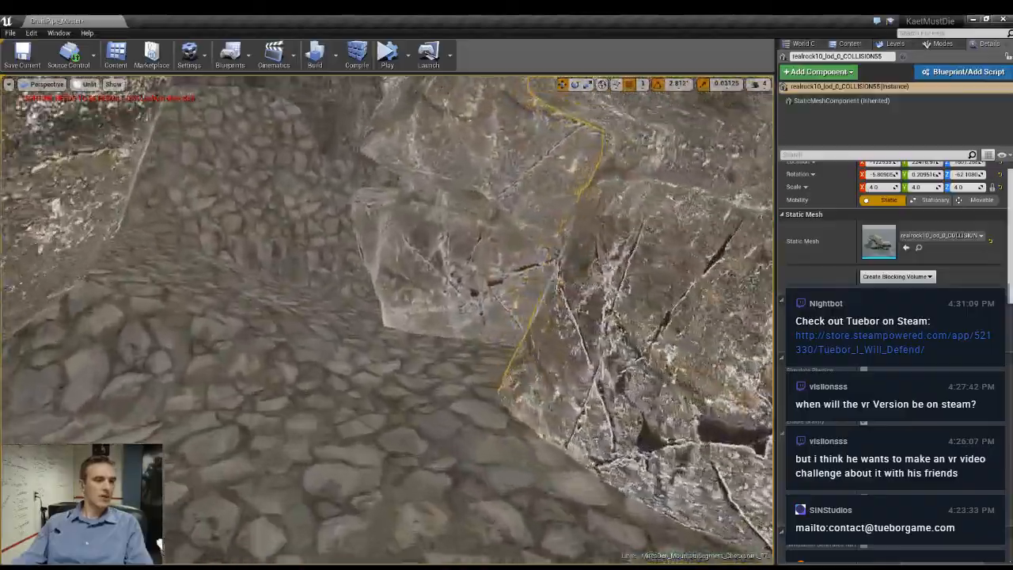
{"action": "right_click_drag", "start_coordinate": [401, 316], "coordinate": [402, 286]}
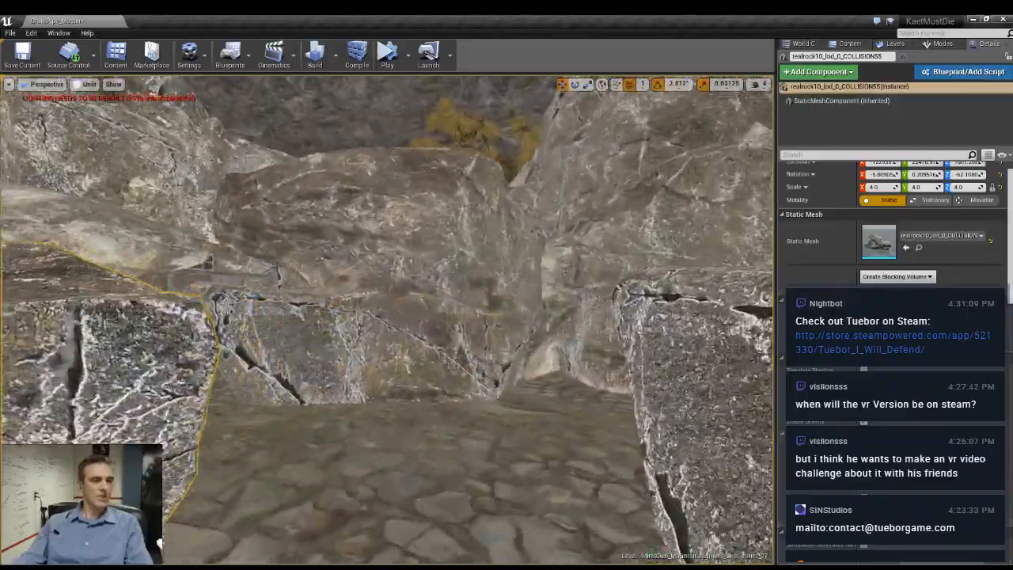
{"action": "right_click_drag", "start_coordinate": [401, 316], "coordinate": [467, 301]}
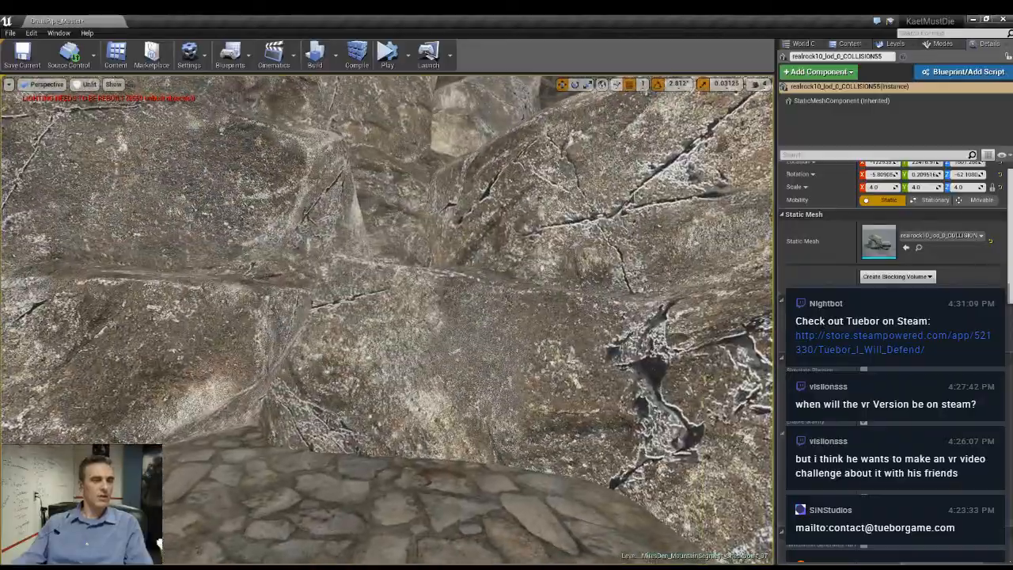
{"action": "right_click_drag", "start_coordinate": [401, 316], "coordinate": [333, 329]}
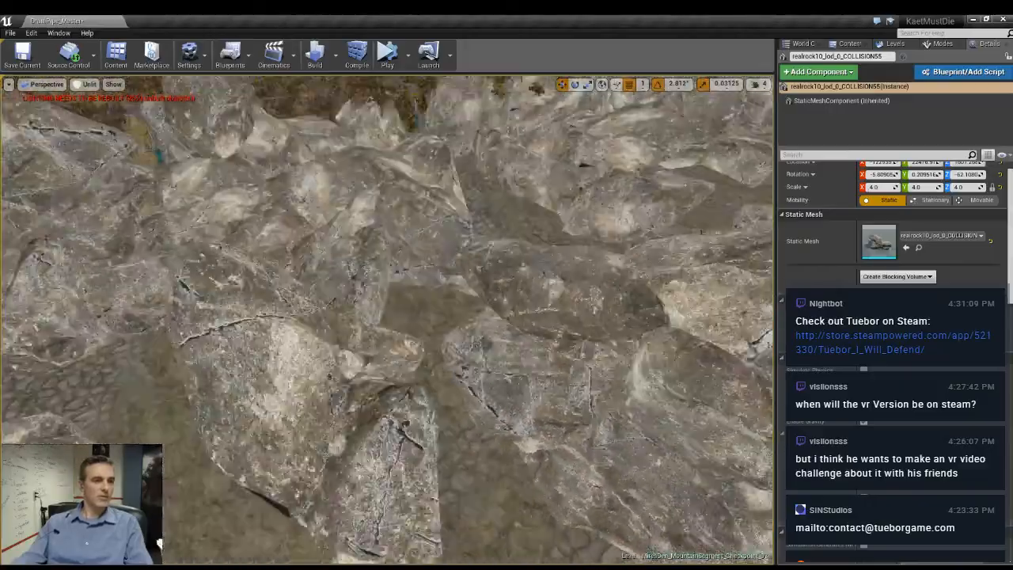
- Turn the large rock beside the rusty shack around its vertical axis and tilt it
{"action": "right_click_drag", "start_coordinate": [400, 316], "coordinate": [420, 345]}
{"action": "left_click", "coordinate": [393, 348]}
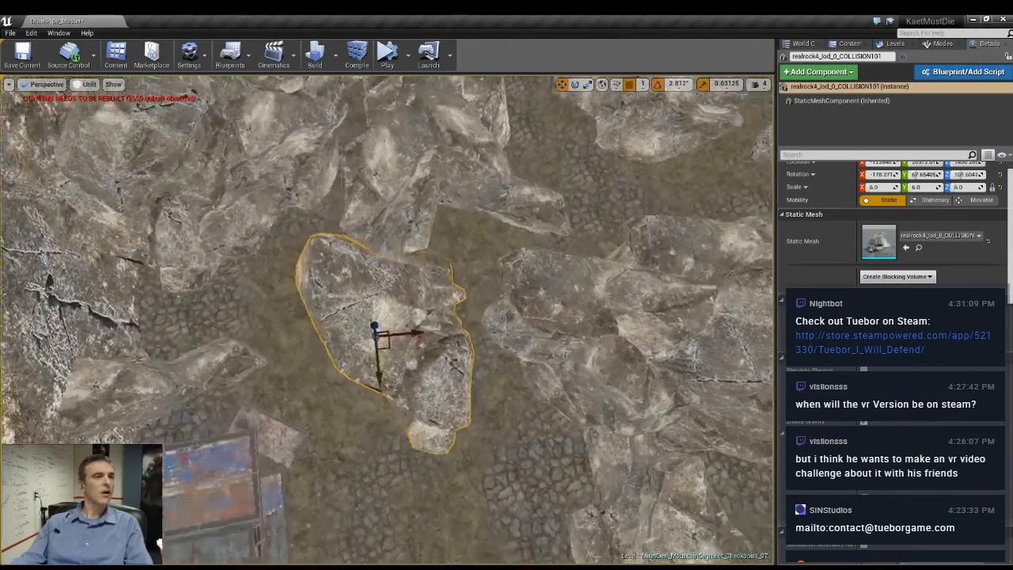
{"action": "key", "text": "e"}
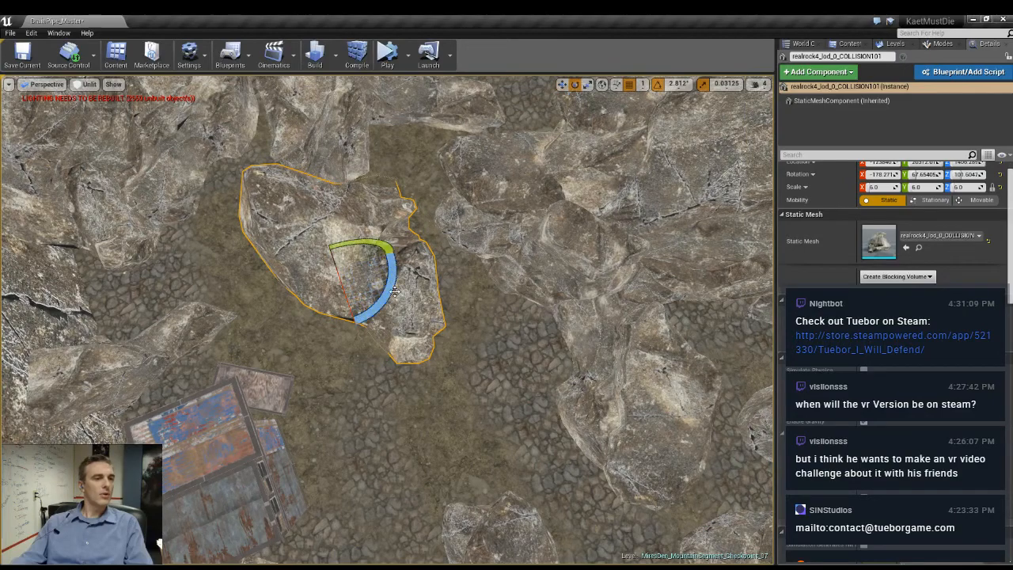
{"action": "left_click_drag", "start_coordinate": [363, 310], "coordinate": [394, 279]}
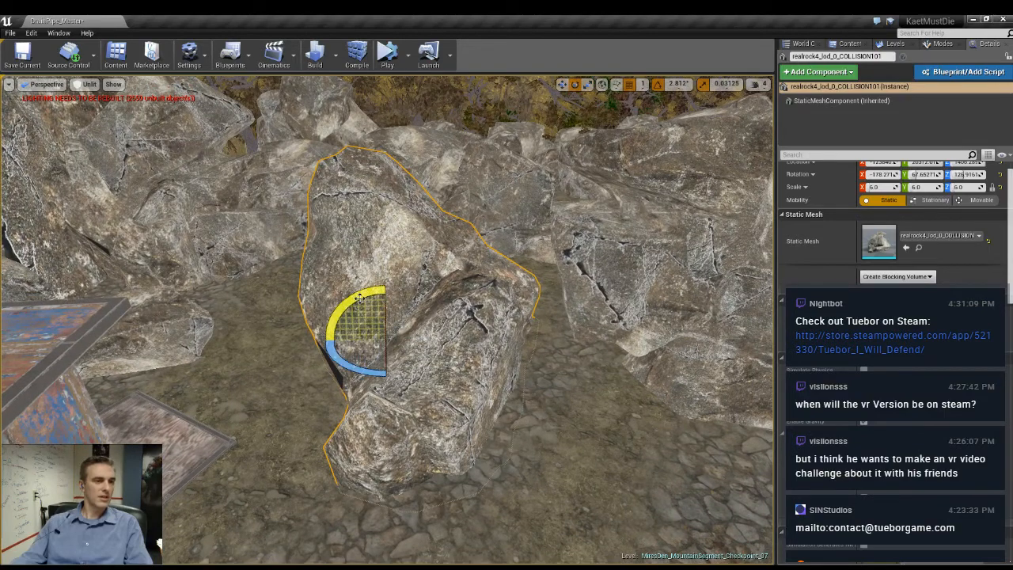
{"action": "left_click_drag", "start_coordinate": [359, 297], "coordinate": [362, 348]}
- Scale the rock beside the shack to 6.0 × 5.125 × 4.6875 and move it against the end of the neighbouring wall
{"action": "key", "text": "e"}
{"action": "key", "text": "r"}
{"action": "mouse_move", "coordinate": [348, 325]}
{"action": "right_mouse_down"}
{"action": "mouse_move", "coordinate": [378, 313]}
{"action": "mouse_move", "coordinate": [381, 326]}
{"action": "mouse_move", "coordinate": [349, 323]}
{"action": "right_mouse_up"}
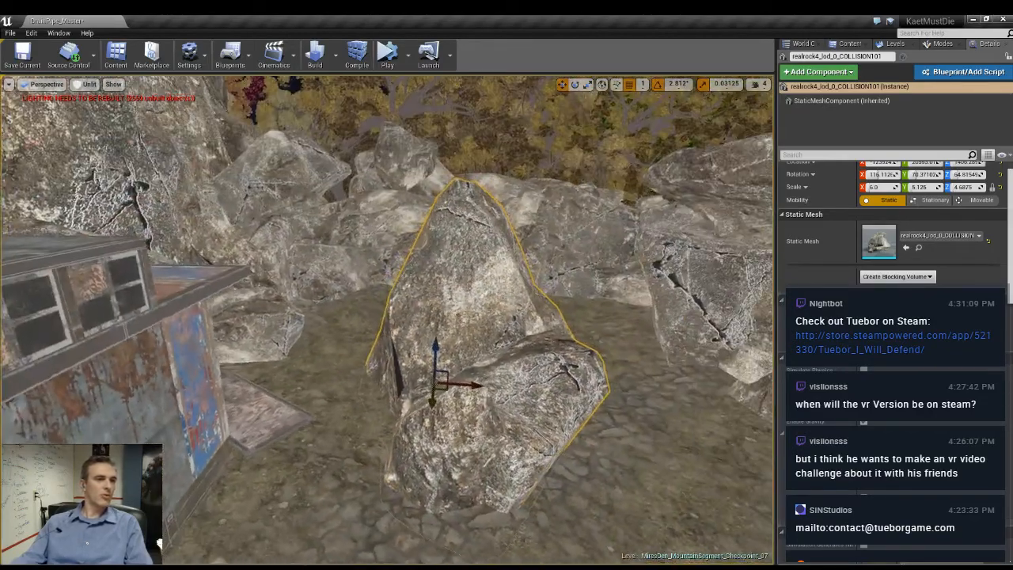
{"action": "right_click_drag", "start_coordinate": [413, 388], "coordinate": [429, 386]}
{"action": "key", "text": "Escape"}
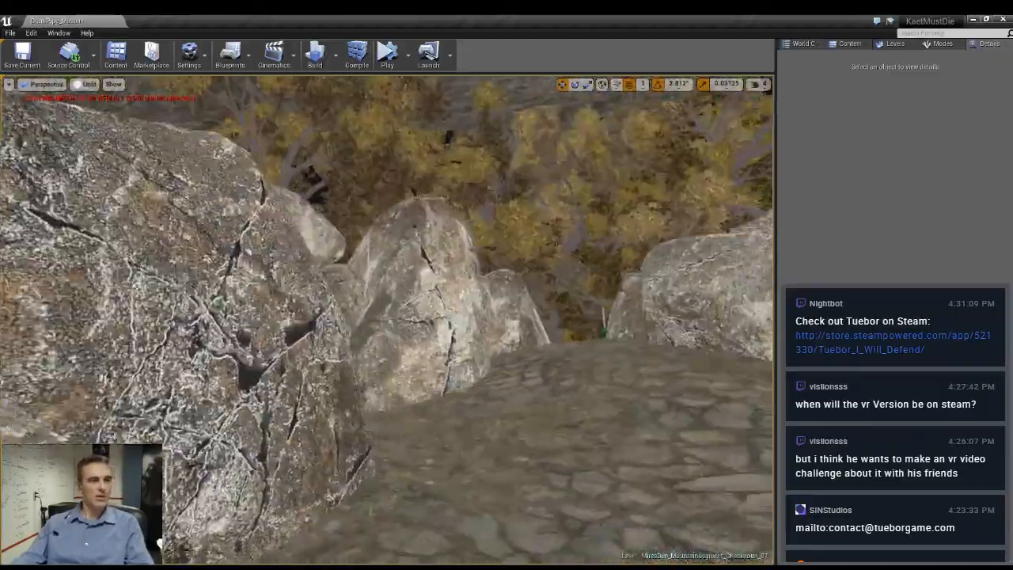
- Turn the rock at the tip of the dividing wall to about 62 degrees around Z and move it against the pointed rock opposite
{"action": "key", "text": "w"}
{"action": "right_click_drag", "start_coordinate": [388, 320], "coordinate": [468, 323]}
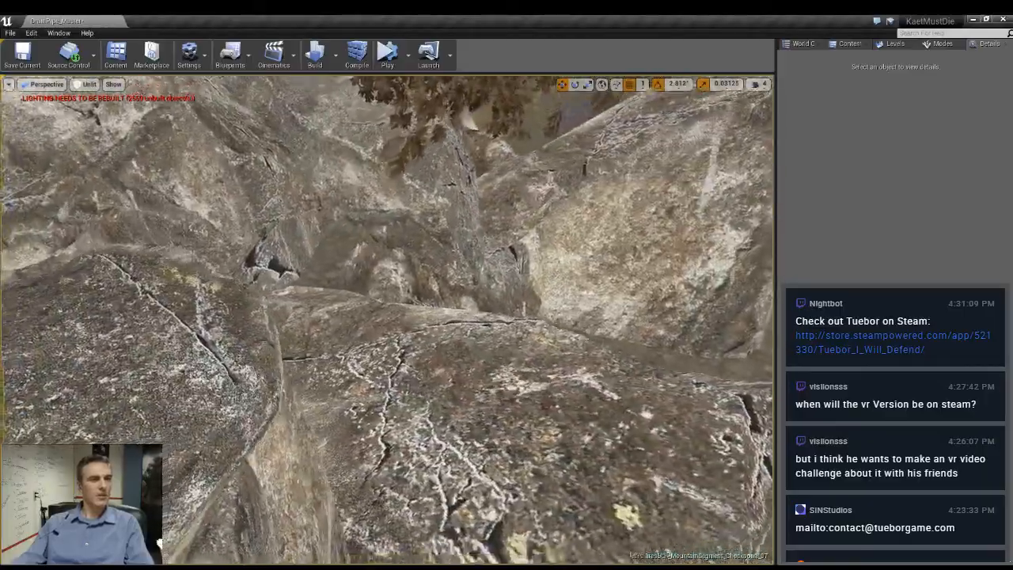
{"action": "key", "text": "s"}
{"action": "right_click_drag", "start_coordinate": [387, 320], "coordinate": [507, 312]}
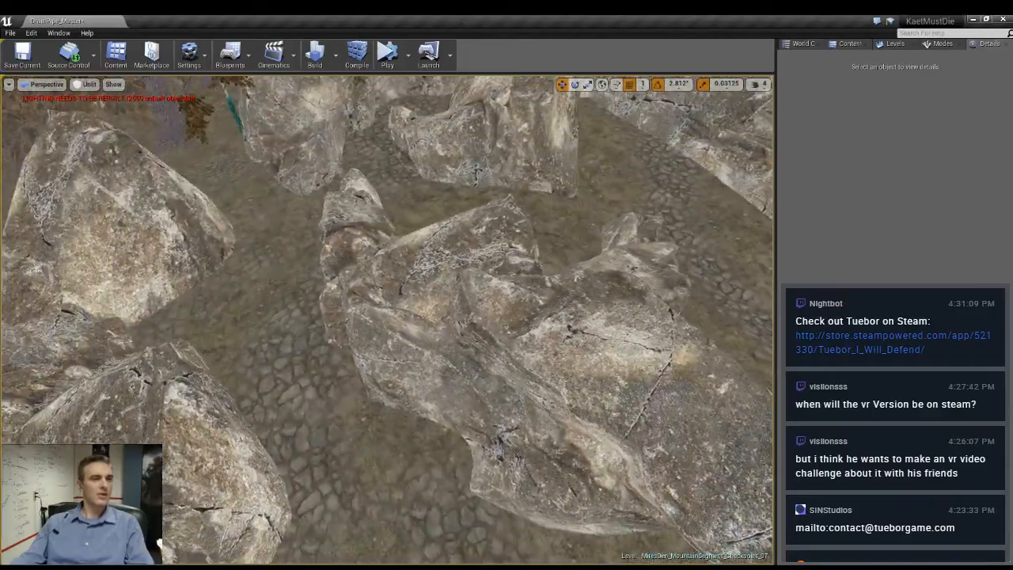
{"action": "left_click", "coordinate": [353, 287]}
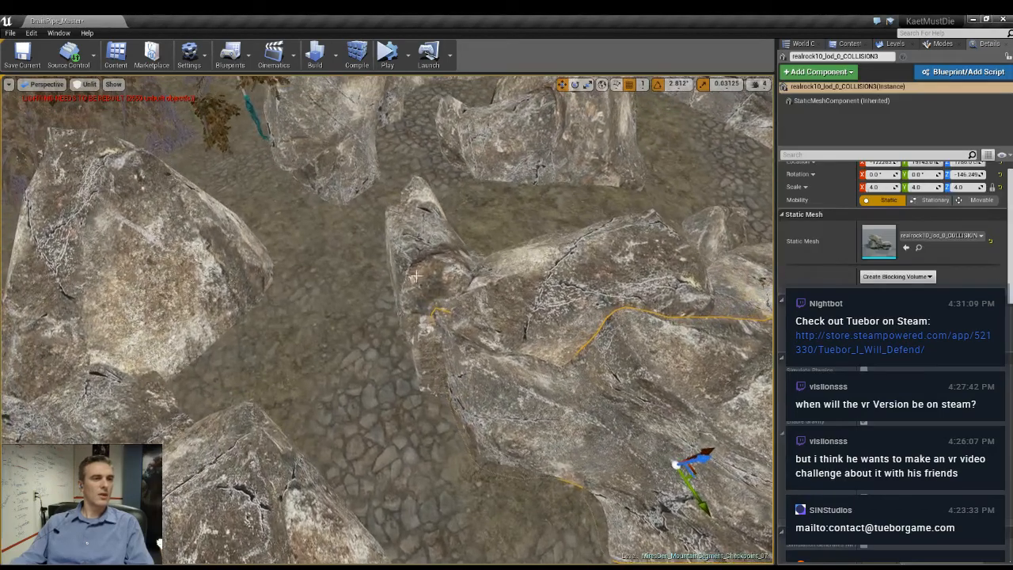
{"action": "left_click", "coordinate": [415, 276]}
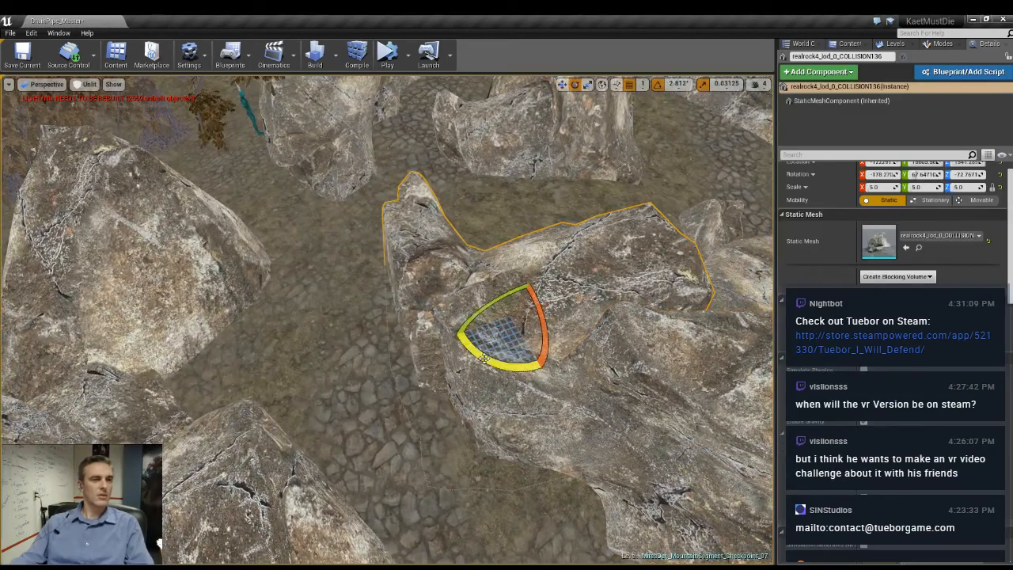
{"action": "left_click_drag", "start_coordinate": [484, 358], "coordinate": [528, 325]}
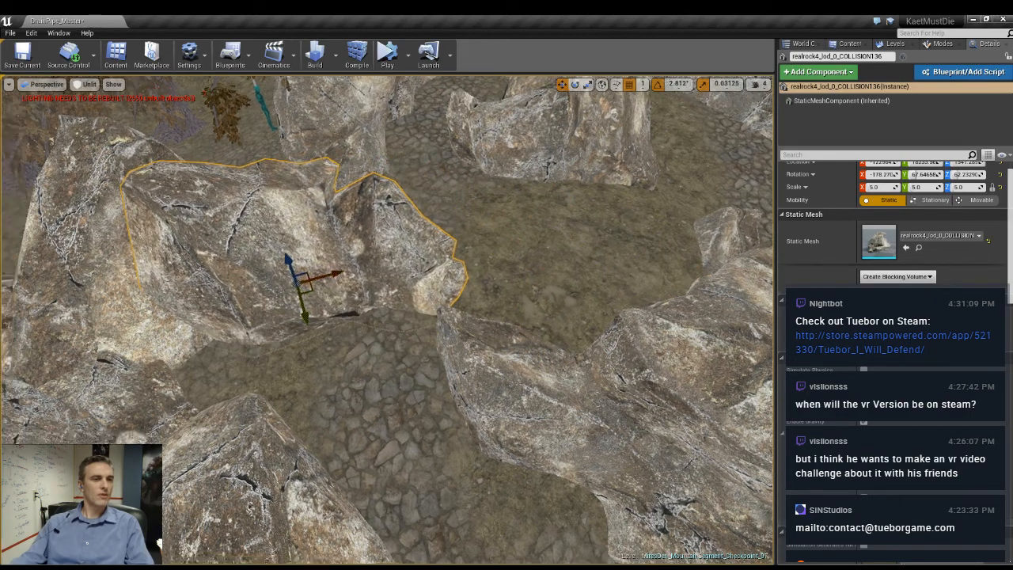
- Turn the long divider rock in the middle of the clearing to about -169 degrees around Z and shift it to reshape the passage
{"action": "right_click_drag", "start_coordinate": [388, 317], "coordinate": [546, 314]}
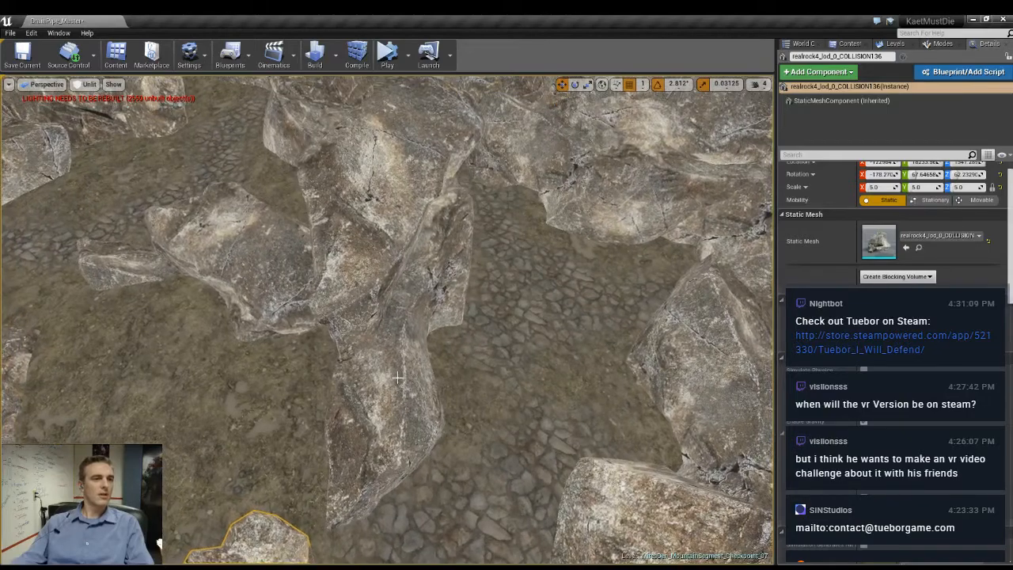
{"action": "left_click", "coordinate": [398, 378]}
{"action": "right_click_drag", "start_coordinate": [397, 378], "coordinate": [332, 375]}
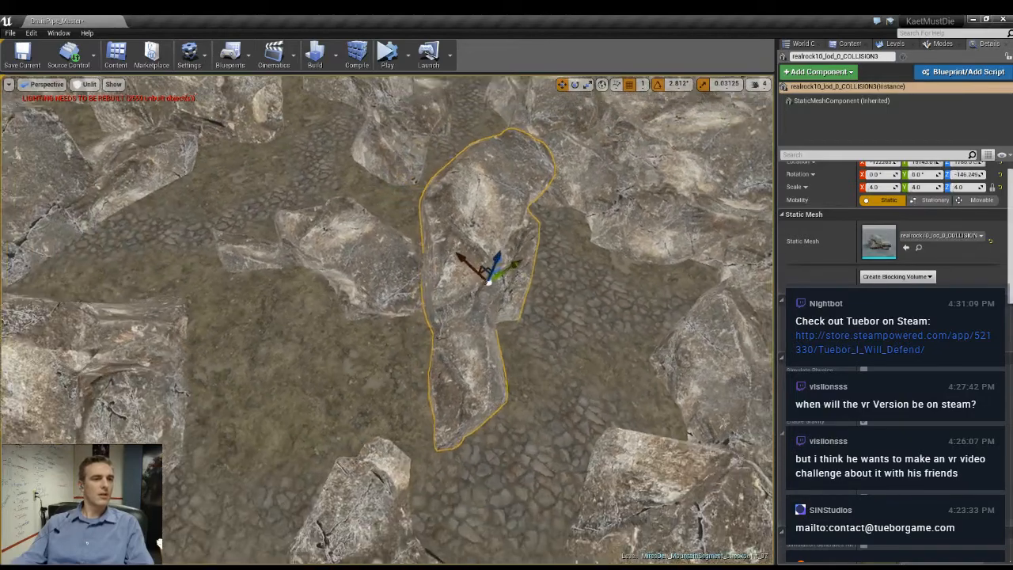
{"action": "left_click_drag", "start_coordinate": [475, 316], "coordinate": [424, 315]}
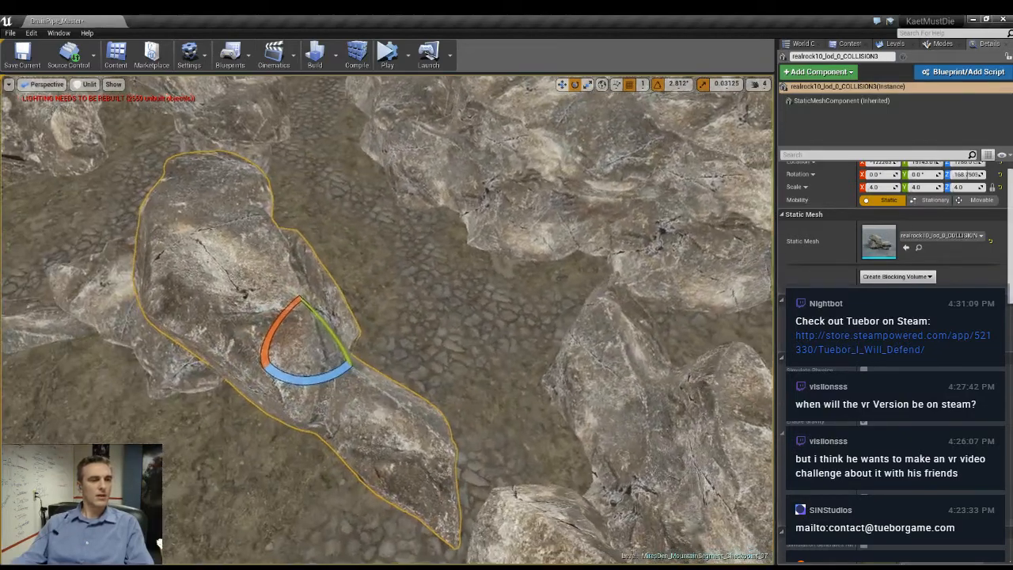
{"action": "left_click_drag", "start_coordinate": [342, 379], "coordinate": [315, 361]}
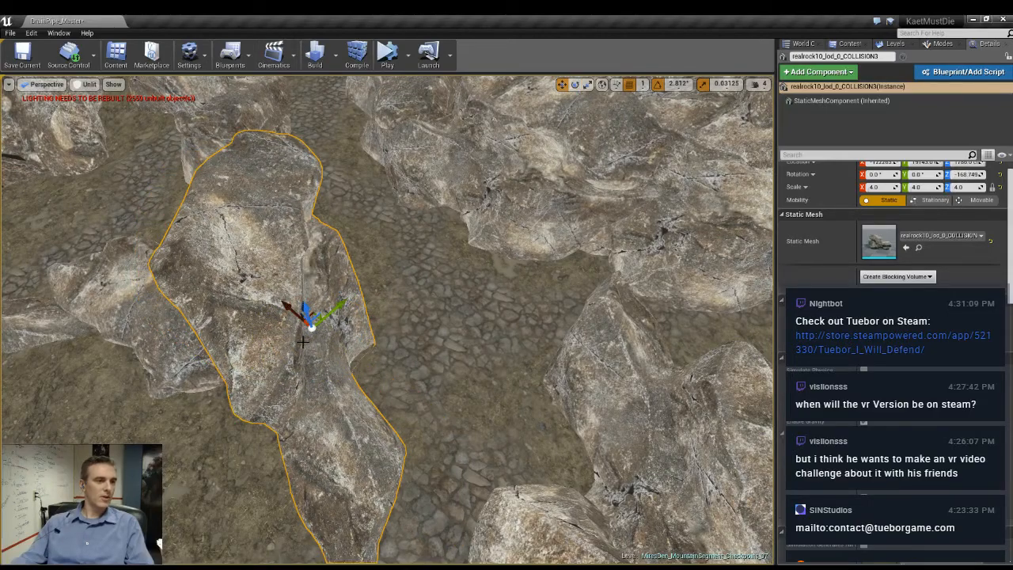
{"action": "key", "text": "f"}
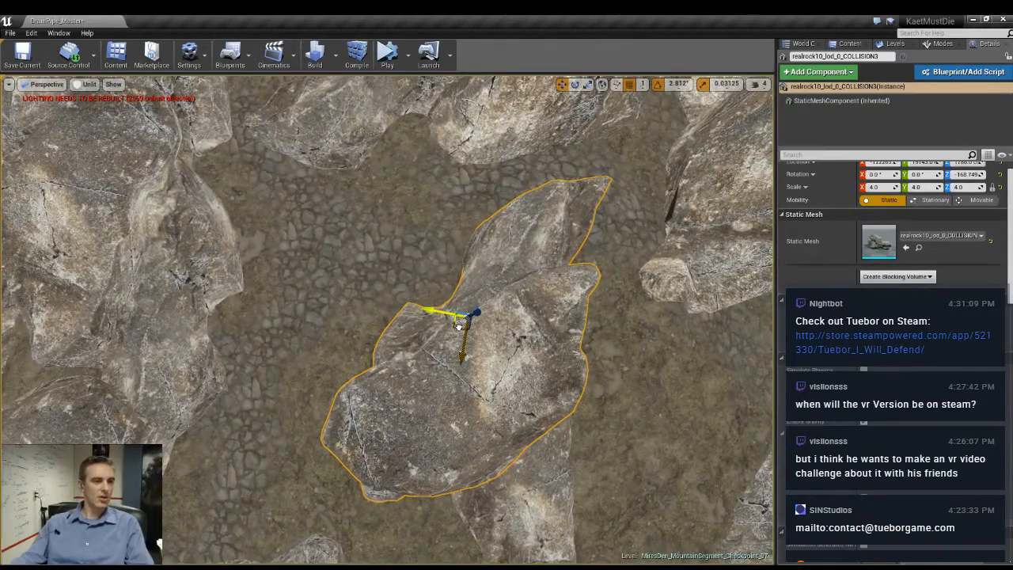
{"action": "right_click_drag", "start_coordinate": [457, 341], "coordinate": [353, 269]}
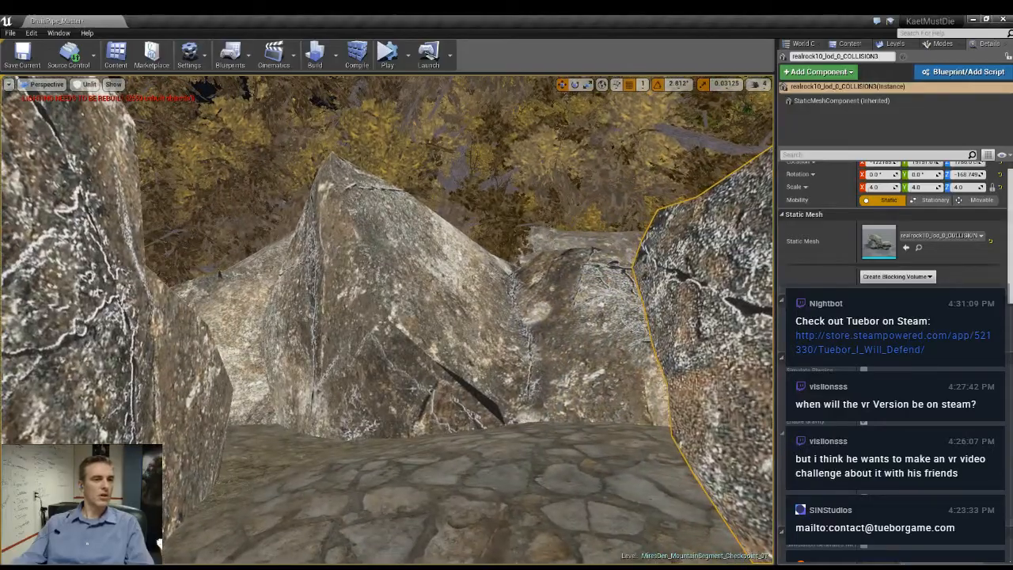
- Raise the pointed rock closing the end of the passage and check the wall from both sides
{"action": "left_click", "coordinate": [390, 346]}
{"action": "left_click_drag", "start_coordinate": [428, 350], "coordinate": [425, 308]}
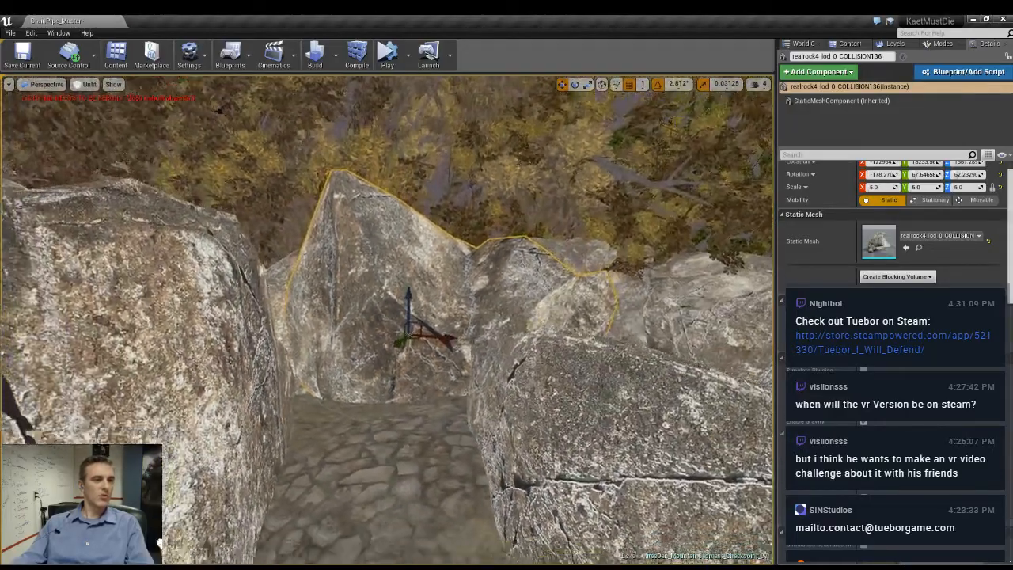
{"action": "key", "text": "w"}
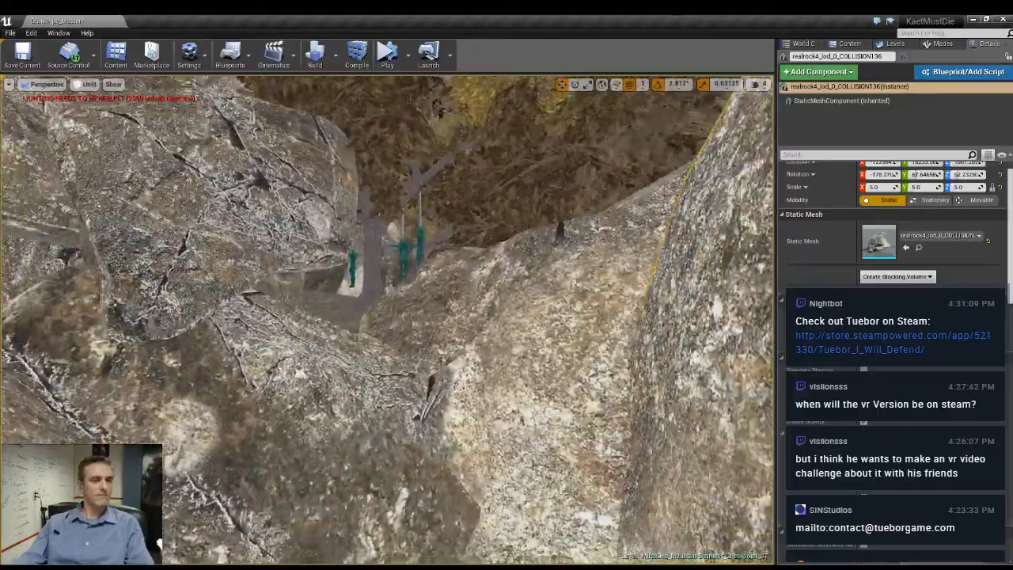
{"action": "key", "text": "s"}
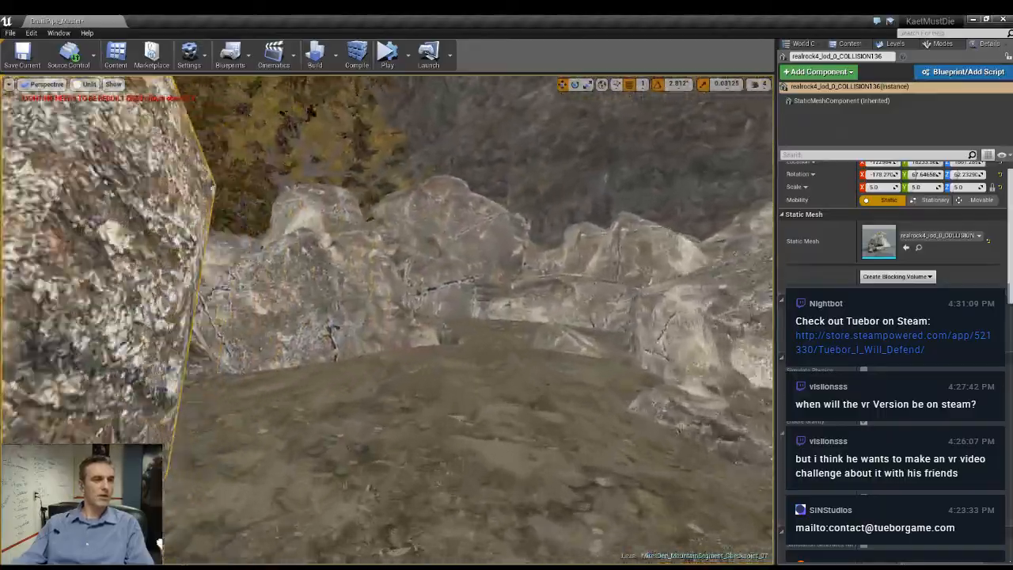
{"action": "key", "text": "d"}
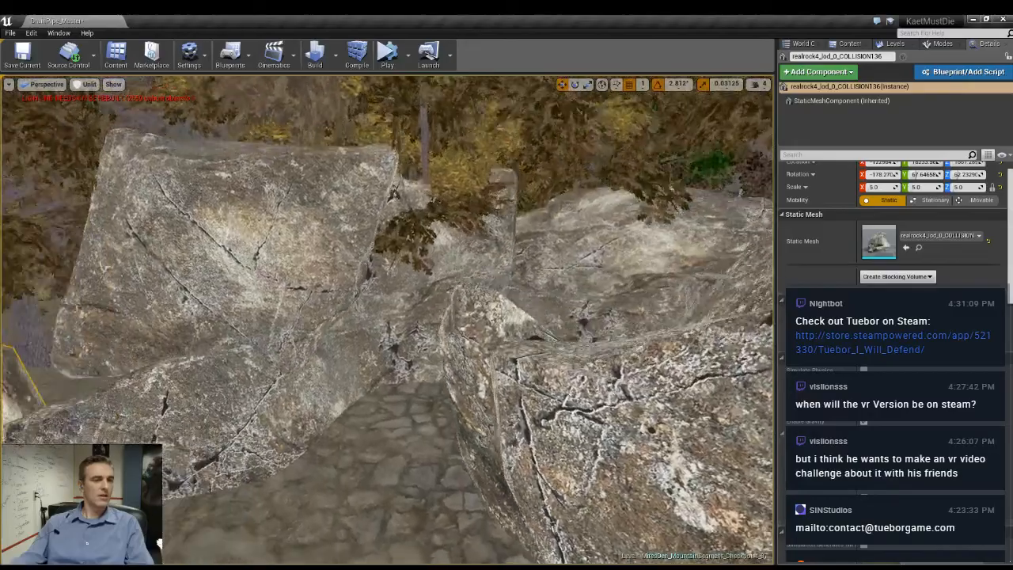
- Select the low rock at the passage edge together with the larger rock behind it and examine the adjoining passage
{"action": "right_click_drag", "start_coordinate": [159, 309], "coordinate": [83, 349]}
{"action": "left_click", "coordinate": [451, 317]}
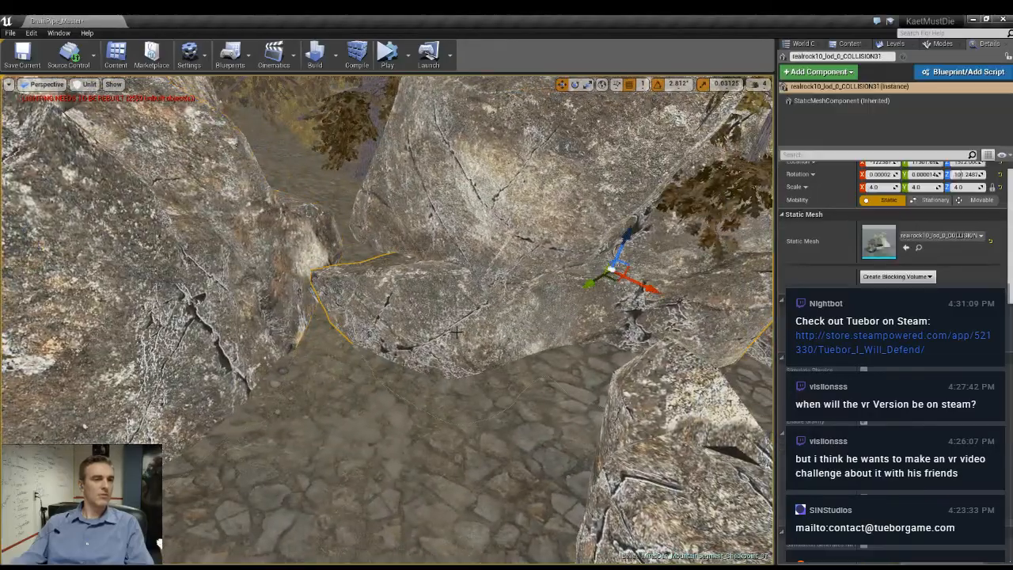
{"action": "right_click_drag", "start_coordinate": [452, 316], "coordinate": [562, 273]}
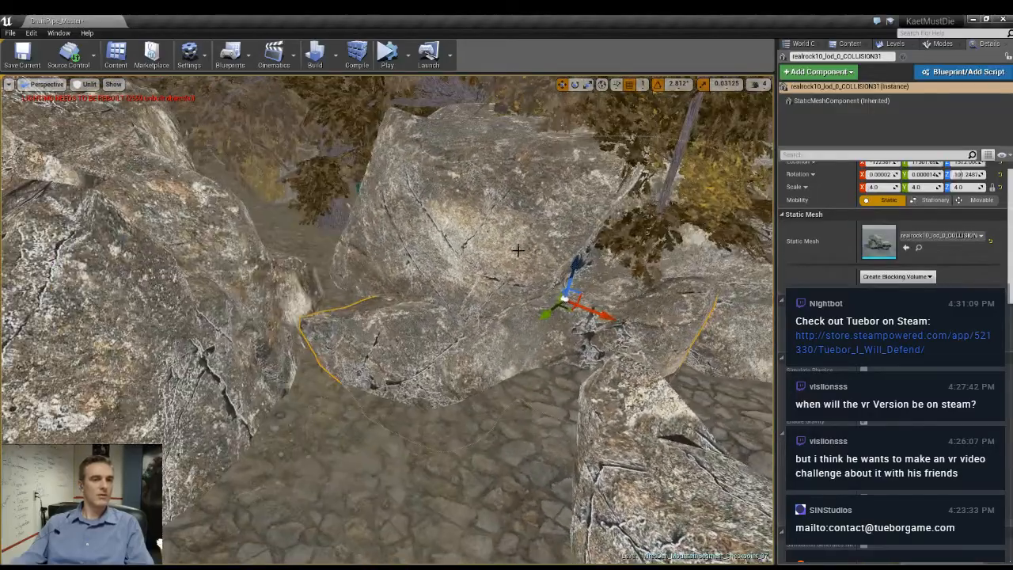
{"action": "left_click", "coordinate": [518, 250], "text": "ctrl"}
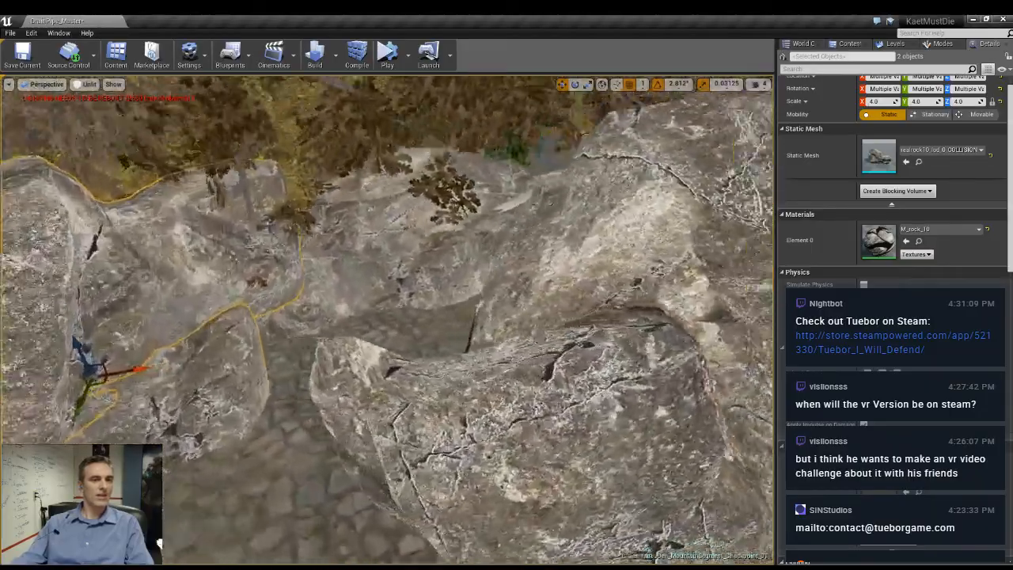
{"action": "right_click_drag", "start_coordinate": [518, 250], "coordinate": [689, 253]}
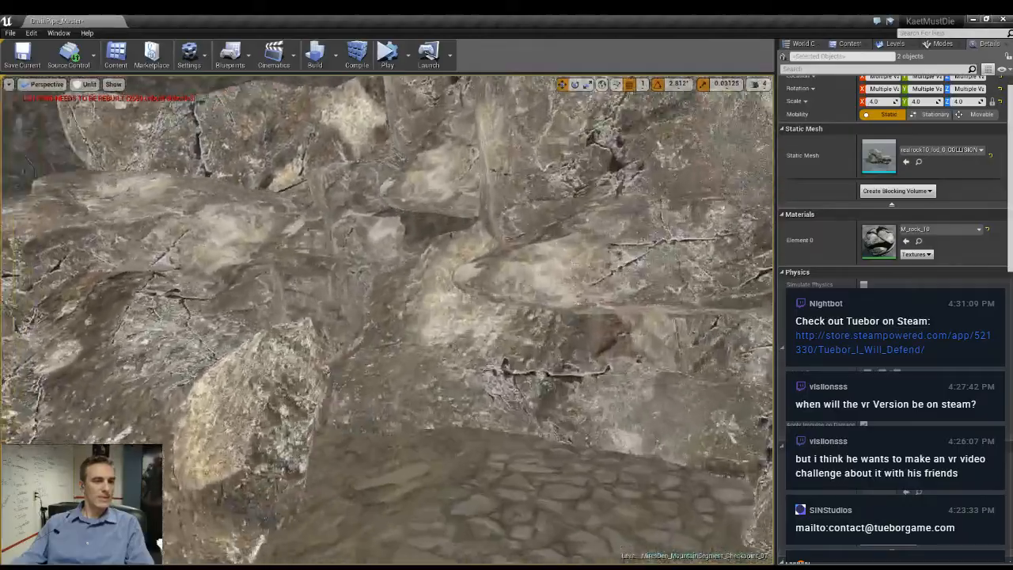
- Duplicate the long divider rock, turn the copy to about 17 degrees around Z and set it against the end of the dividing wall
{"action": "right_click_drag", "start_coordinate": [518, 250], "coordinate": [507, 317]}
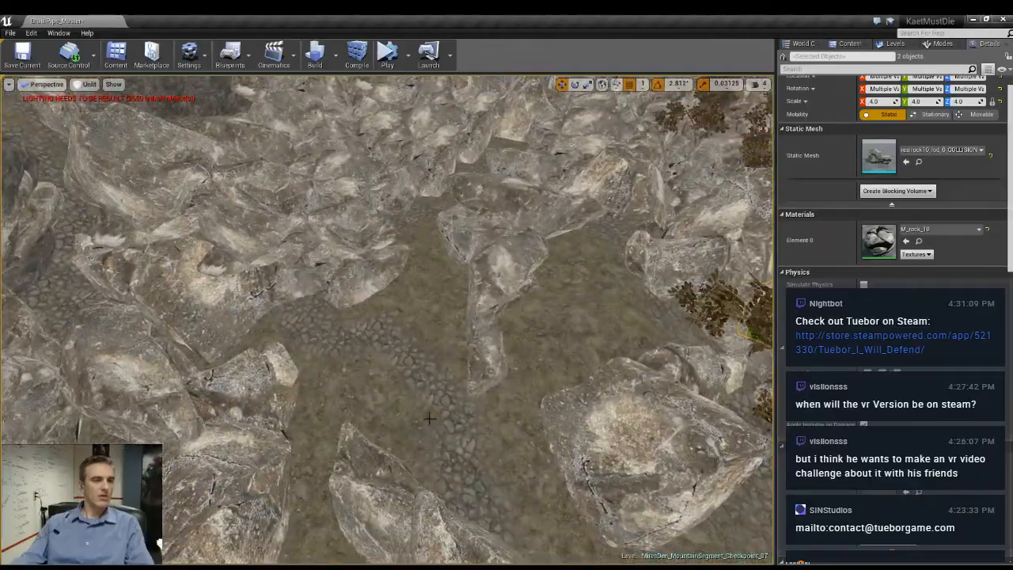
{"action": "left_click", "coordinate": [428, 356]}
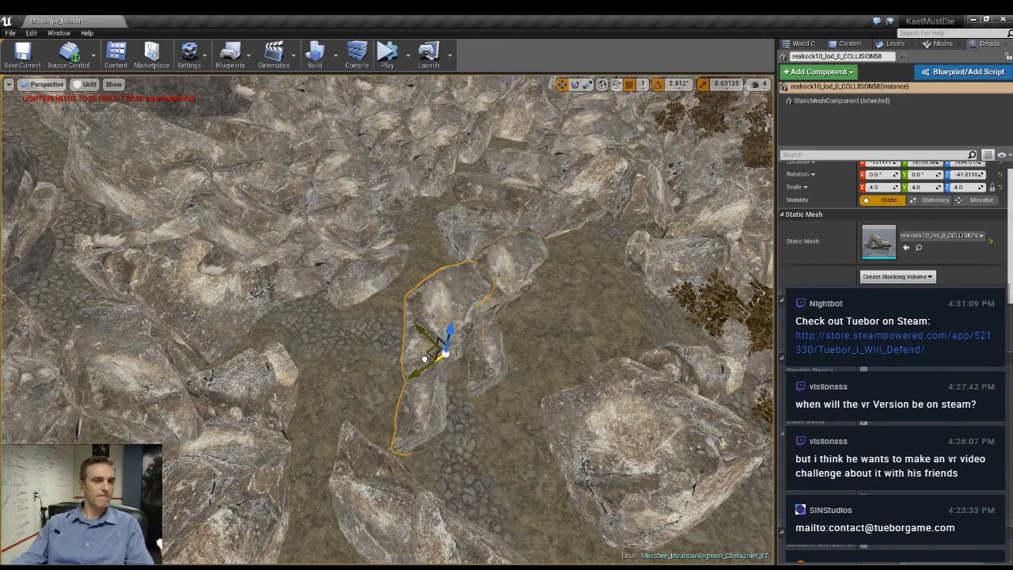
{"action": "left_click_drag", "start_coordinate": [441, 401], "coordinate": [394, 334]}
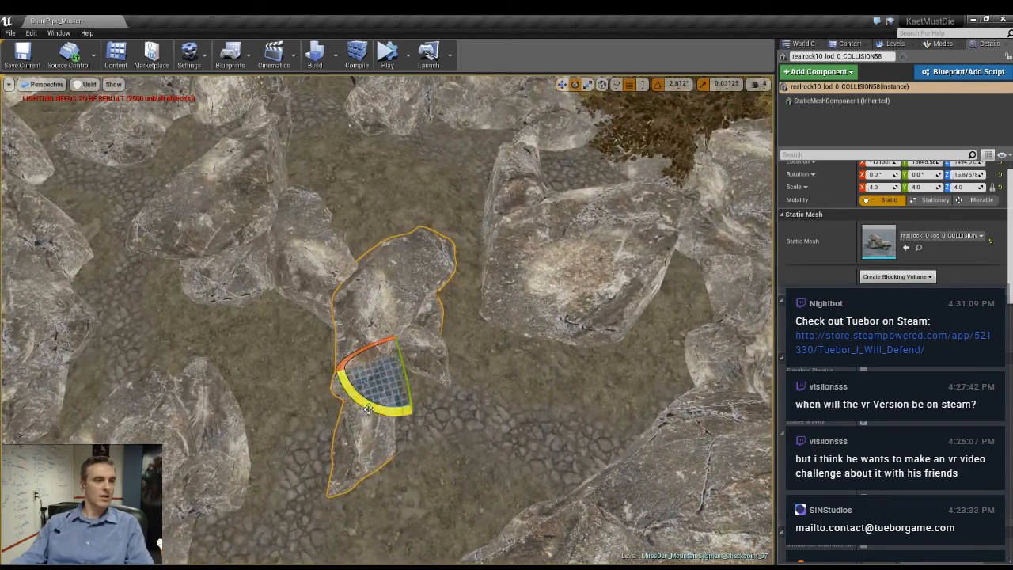
- Turn the copied divider rock to about 2.8 degrees around Z and check the neighbouring passages from ground level and above
{"action": "left_click_drag", "start_coordinate": [369, 408], "coordinate": [423, 409]}
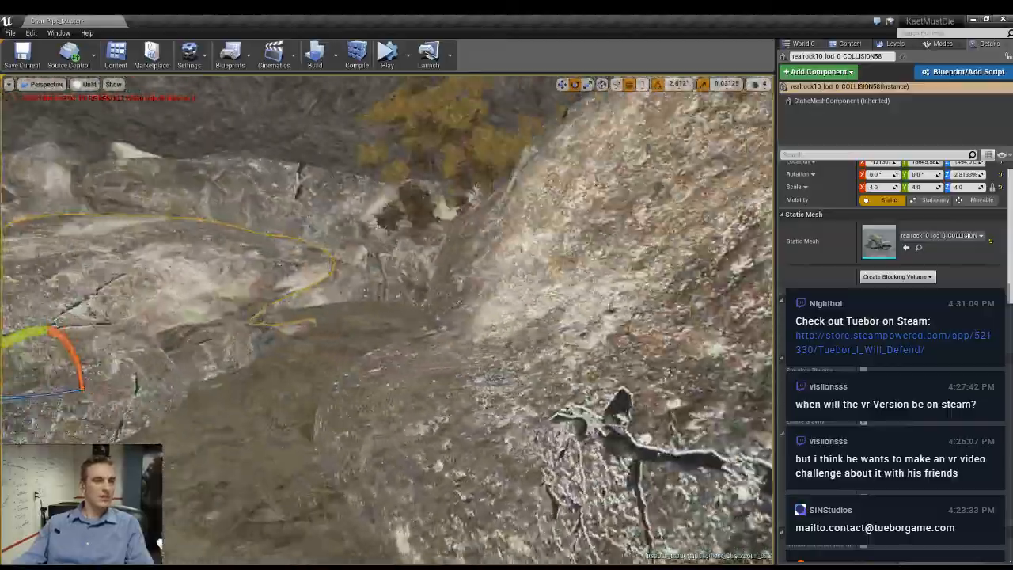
{"action": "right_click_drag", "start_coordinate": [388, 320], "coordinate": [443, 301]}
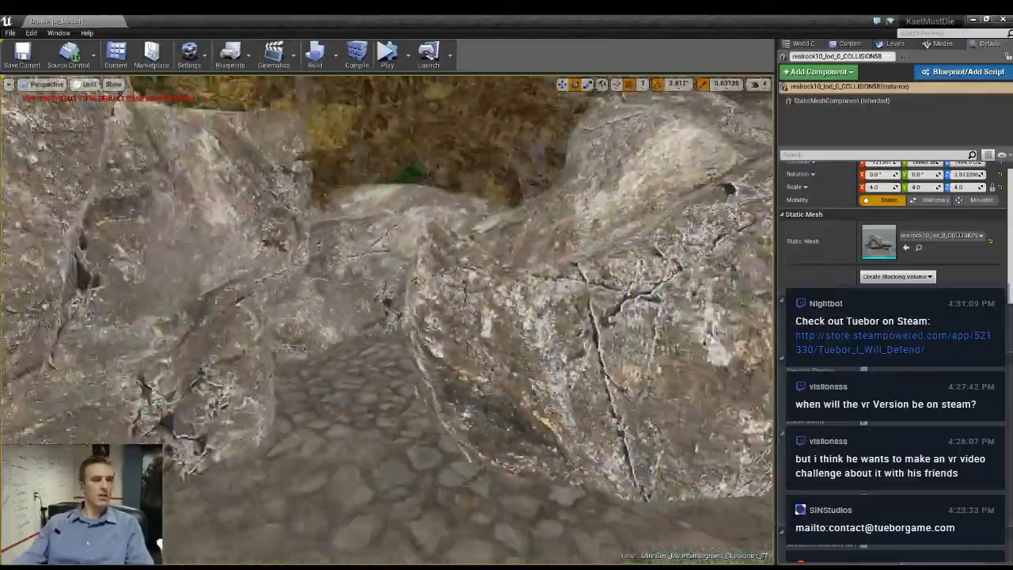
{"action": "right_click_drag", "start_coordinate": [387, 320], "coordinate": [340, 320]}
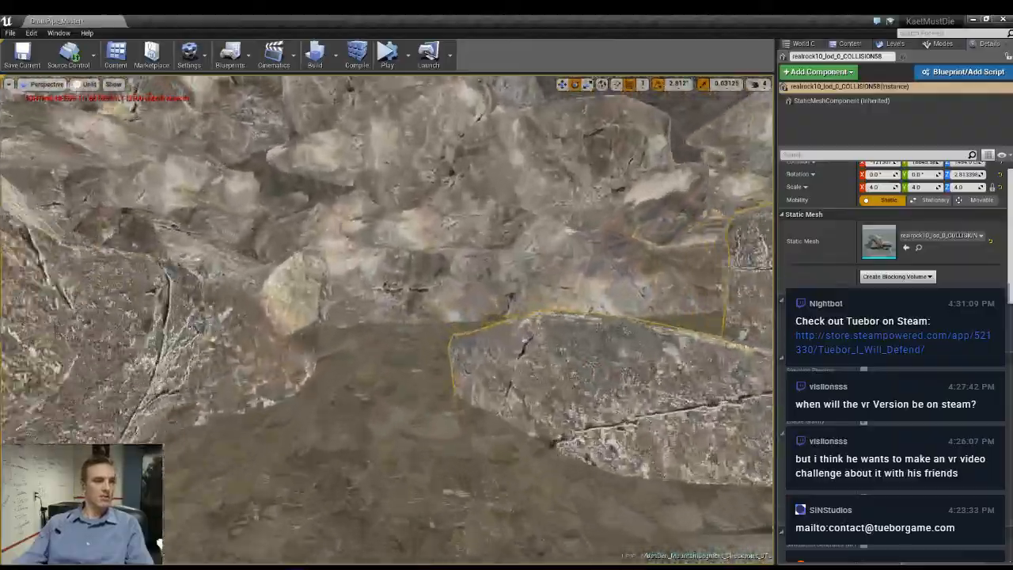
{"action": "right_click_drag", "start_coordinate": [388, 319], "coordinate": [341, 301]}
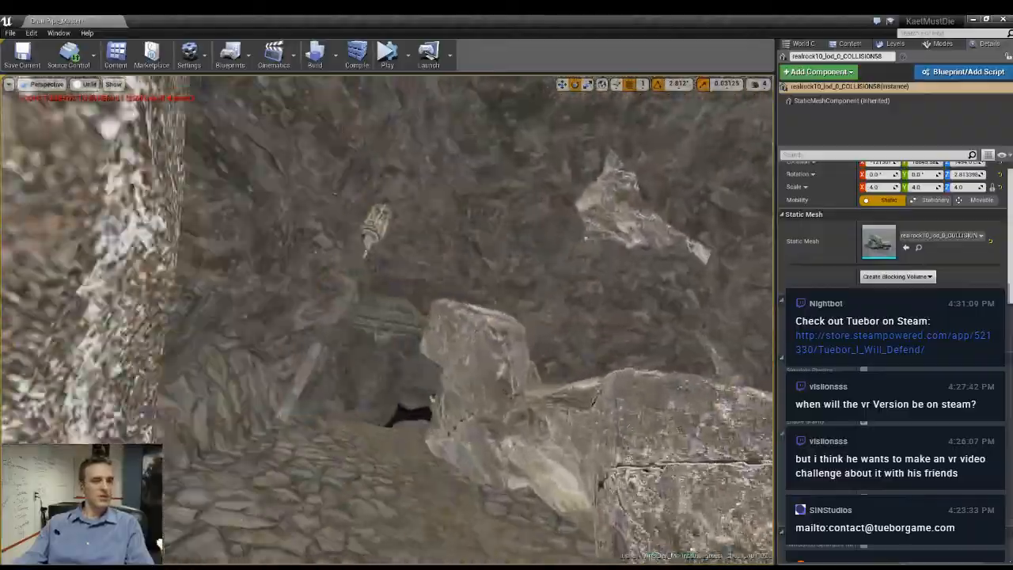
{"action": "right_click_drag", "start_coordinate": [388, 320], "coordinate": [393, 320]}
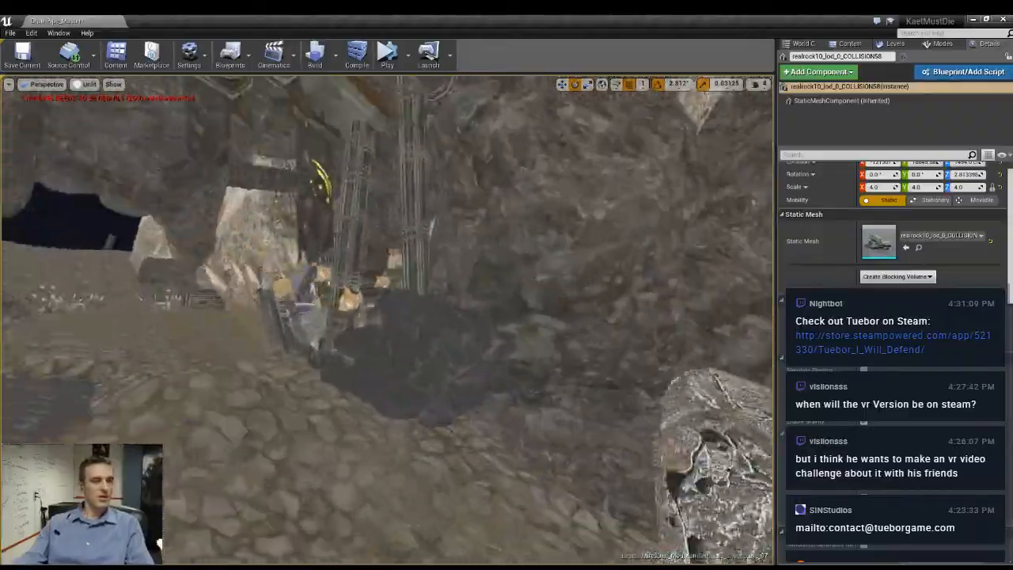
{"action": "key", "text": "f"}
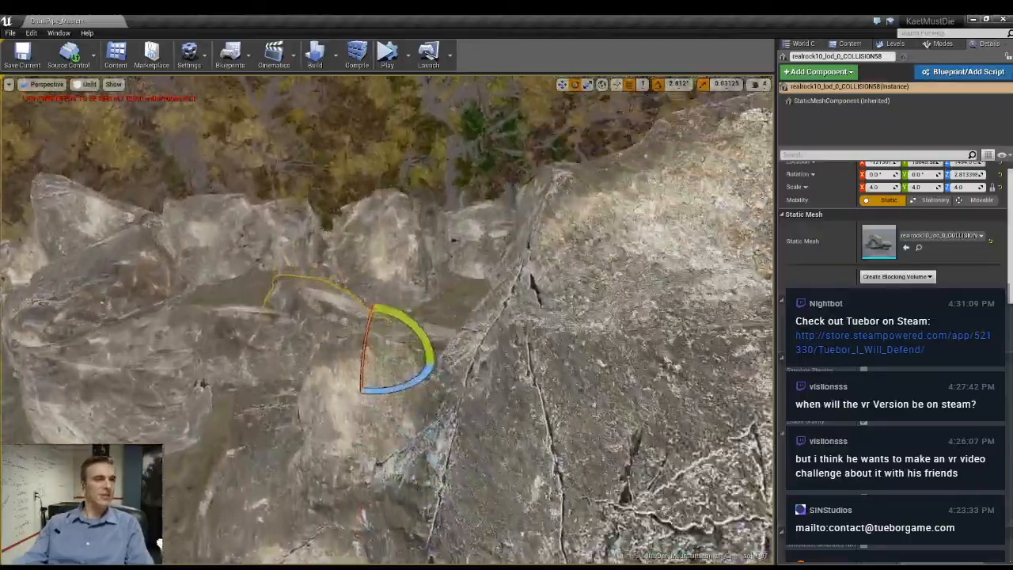
{"action": "right_click_drag", "start_coordinate": [388, 320], "coordinate": [459, 344]}
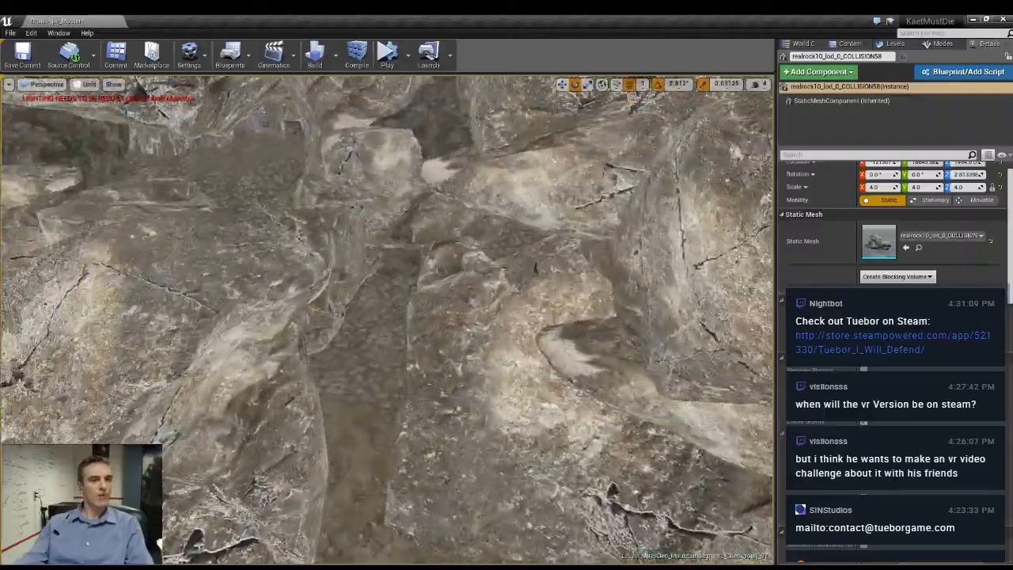
{"action": "right_click_drag", "start_coordinate": [388, 320], "coordinate": [293, 317]}
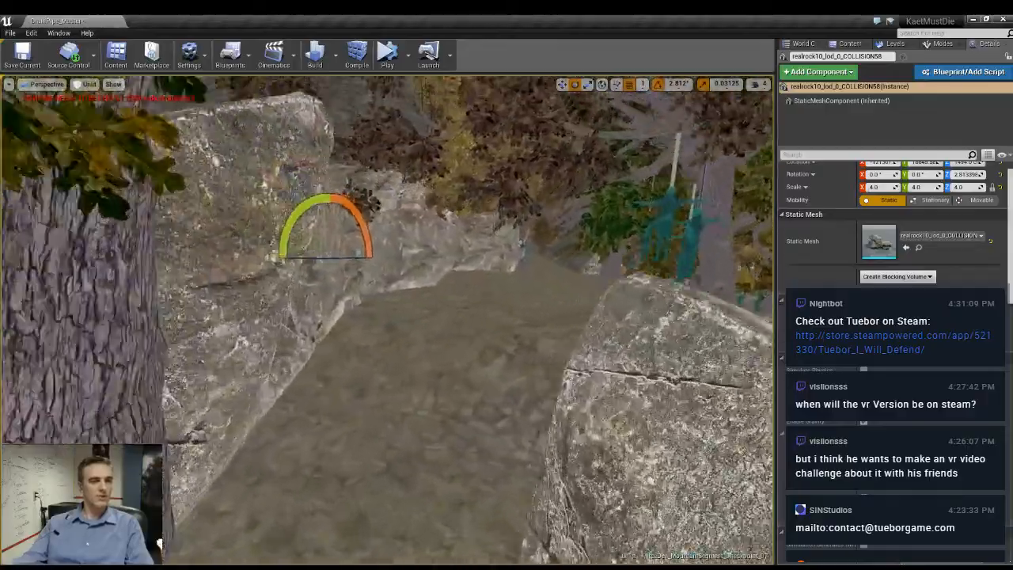
- Select the tree with its hanging figures in the forest and rotate the group around the vertical axis
{"action": "right_click_drag", "start_coordinate": [438, 415], "coordinate": [459, 440]}
{"action": "left_click", "coordinate": [354, 418]}
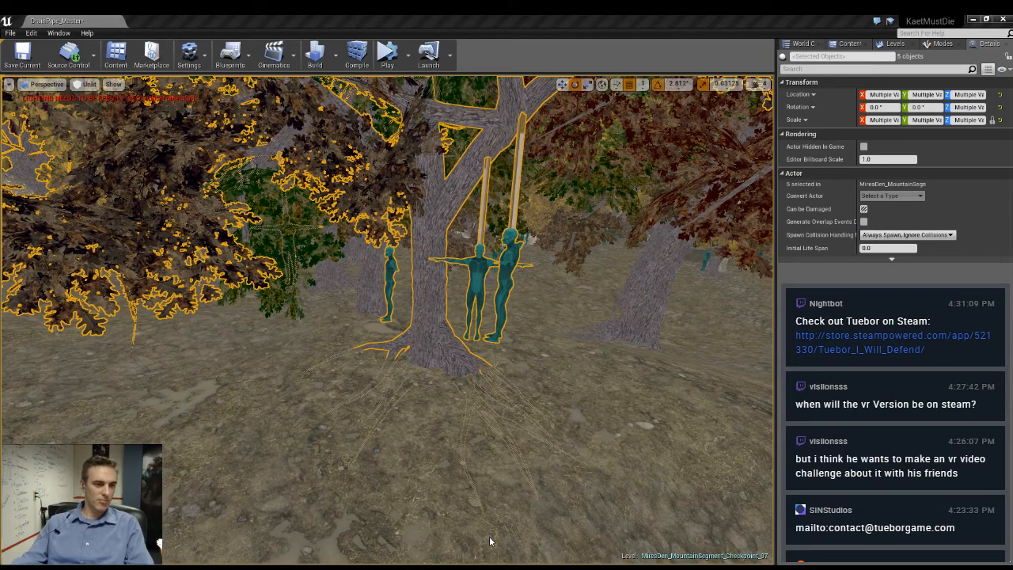
{"action": "key", "text": "e"}
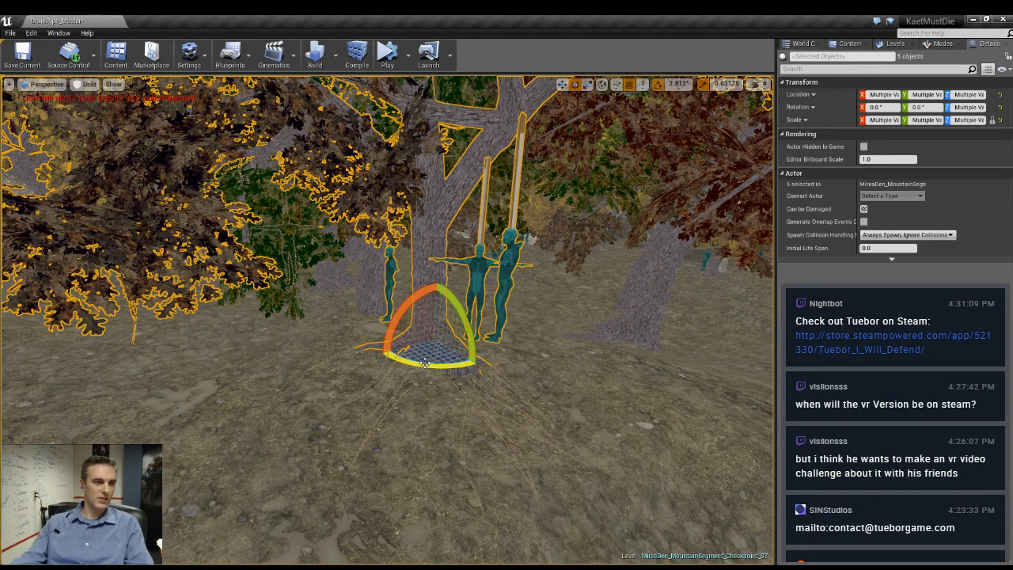
{"action": "left_click_drag", "start_coordinate": [426, 364], "coordinate": [511, 350]}
- Shift the tree and its hanging figures across the forest floor and rotate the group further around the vertical axis
{"action": "key", "text": "w"}
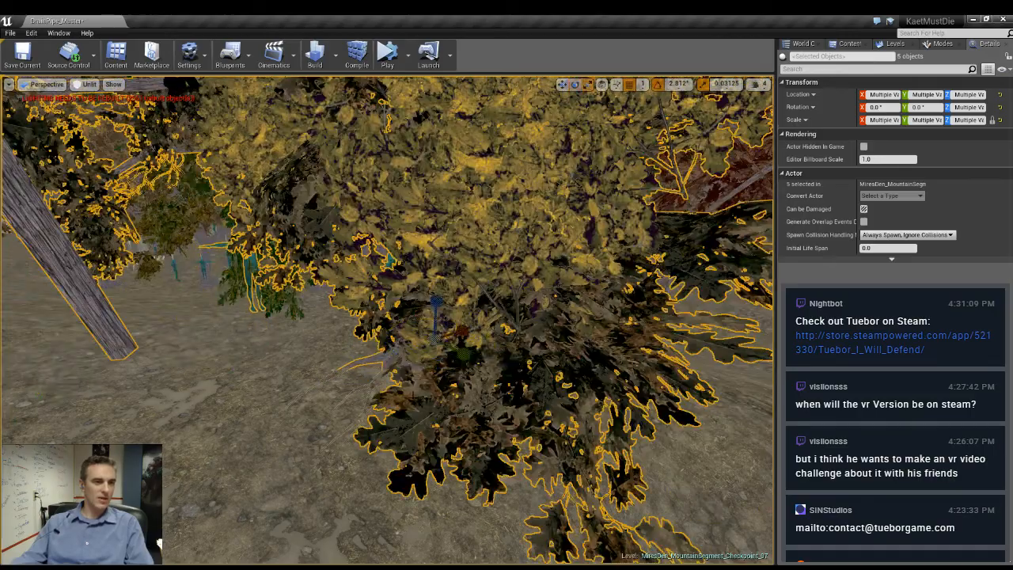
{"action": "left_click_drag", "start_coordinate": [435, 347], "coordinate": [449, 339]}
{"action": "right_click_drag", "start_coordinate": [449, 339], "coordinate": [445, 332]}
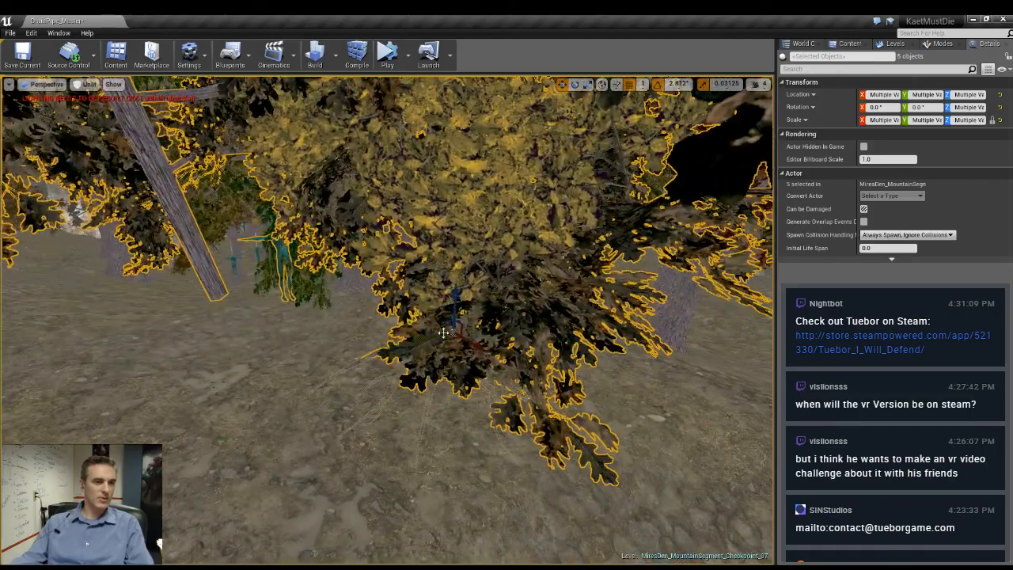
{"action": "left_click_drag", "start_coordinate": [444, 340], "coordinate": [336, 443]}
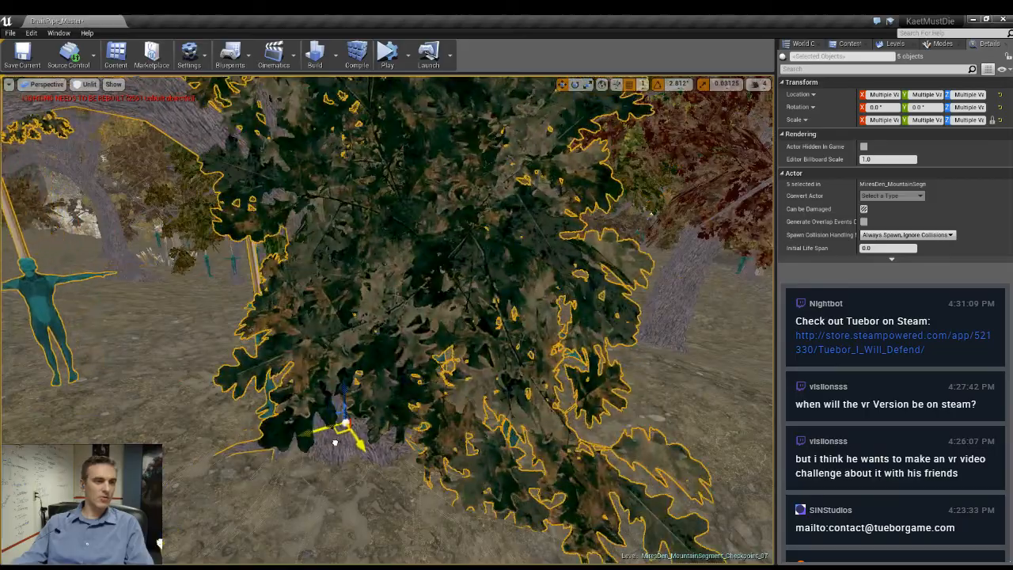
{"action": "mouse_move", "coordinate": [336, 443]}
{"action": "right_mouse_down"}
{"action": "mouse_move", "coordinate": [335, 459]}
{"action": "mouse_move", "coordinate": [305, 458]}
{"action": "mouse_move", "coordinate": [323, 478]}
{"action": "mouse_move", "coordinate": [336, 473]}
{"action": "mouse_move", "coordinate": [334, 456]}
{"action": "mouse_move", "coordinate": [323, 455]}
{"action": "right_mouse_up"}
{"action": "key", "text": "e"}
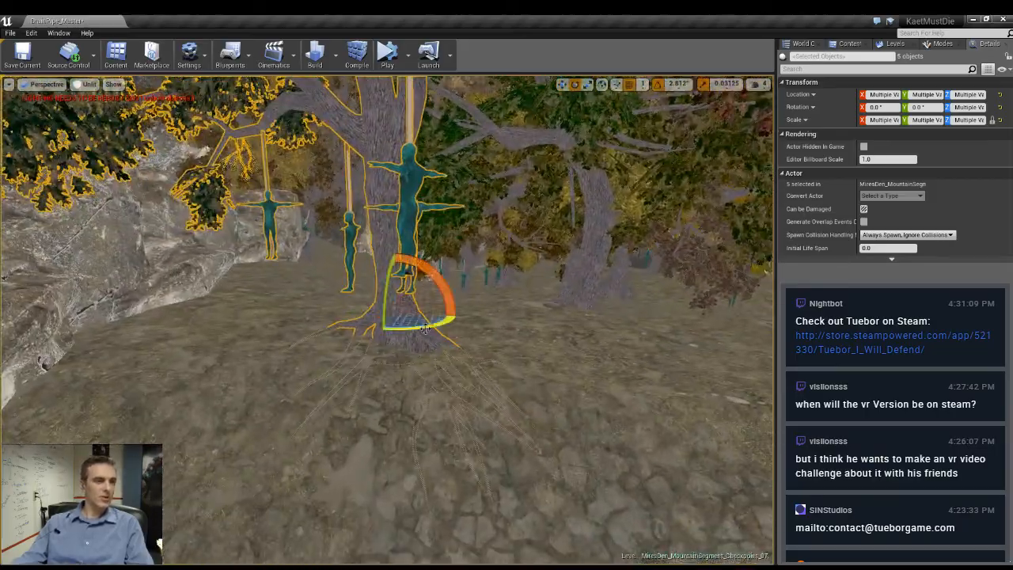
{"action": "left_click_drag", "start_coordinate": [424, 330], "coordinate": [455, 327]}
{"action": "right_click_drag", "start_coordinate": [456, 328], "coordinate": [348, 312]}
- Move the broad layered rock beside the cobbled path horizontally into the passage, to about X -116856, Y 16406
{"action": "key", "text": "g"}
{"action": "key", "text": "g"}
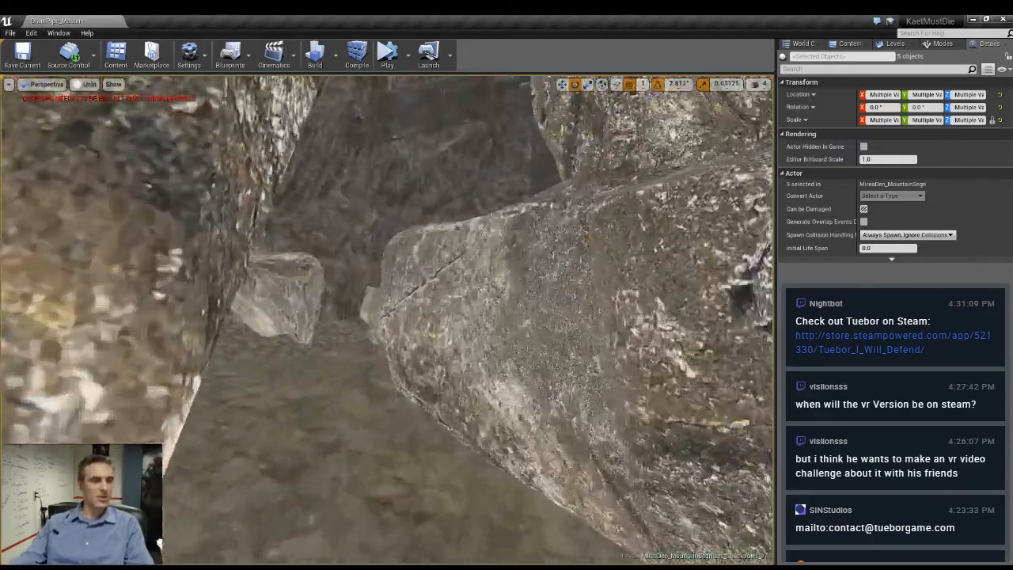
{"action": "right_click_drag", "start_coordinate": [348, 312], "coordinate": [261, 312]}
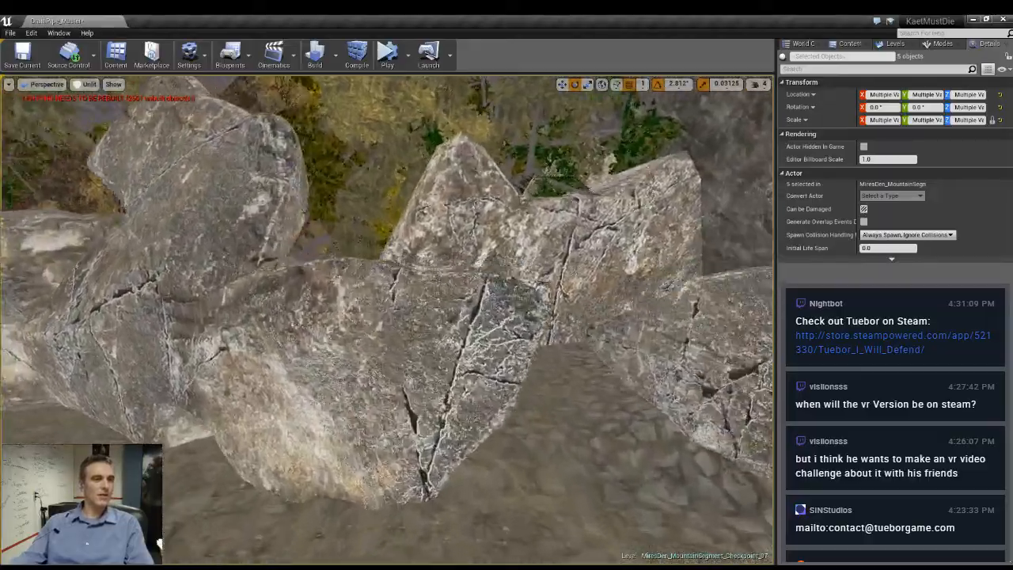
{"action": "right_click_drag", "start_coordinate": [388, 316], "coordinate": [301, 317]}
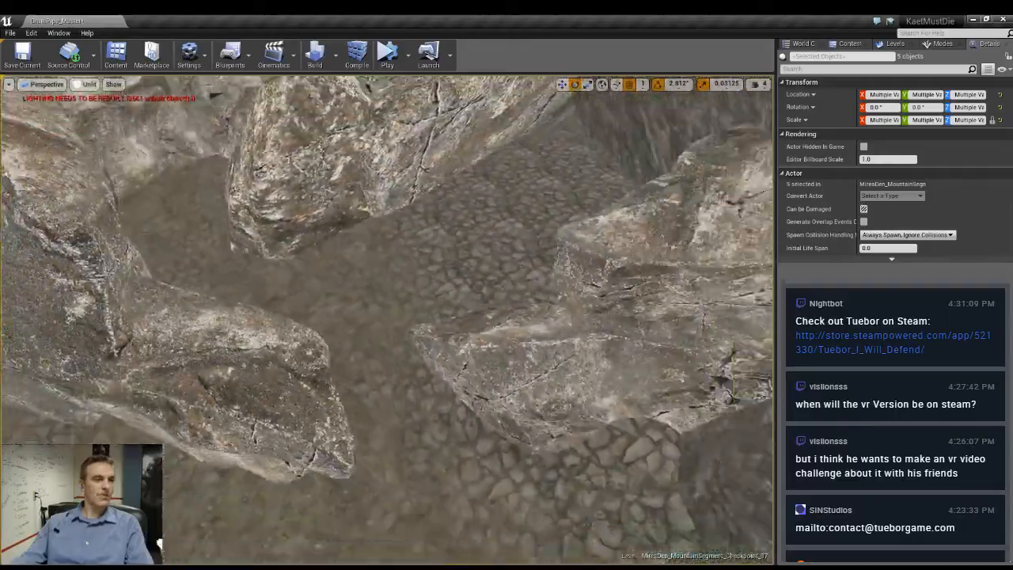
{"action": "right_click_drag", "start_coordinate": [388, 317], "coordinate": [459, 380]}
{"action": "right_click_drag", "start_coordinate": [506, 317], "coordinate": [475, 297]}
{"action": "left_click", "coordinate": [507, 309]}
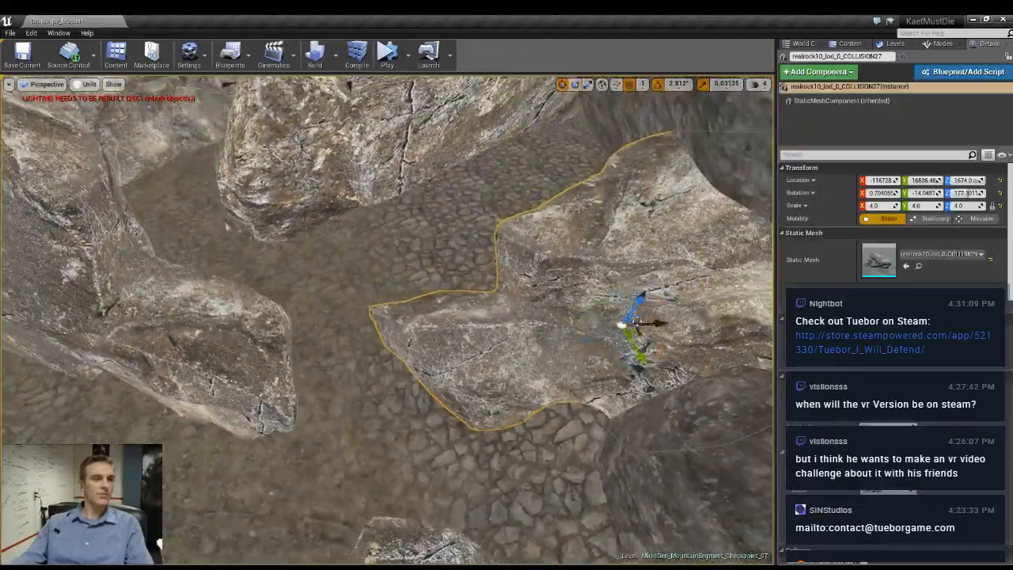
{"action": "right_click_drag", "start_coordinate": [640, 353], "coordinate": [627, 348]}
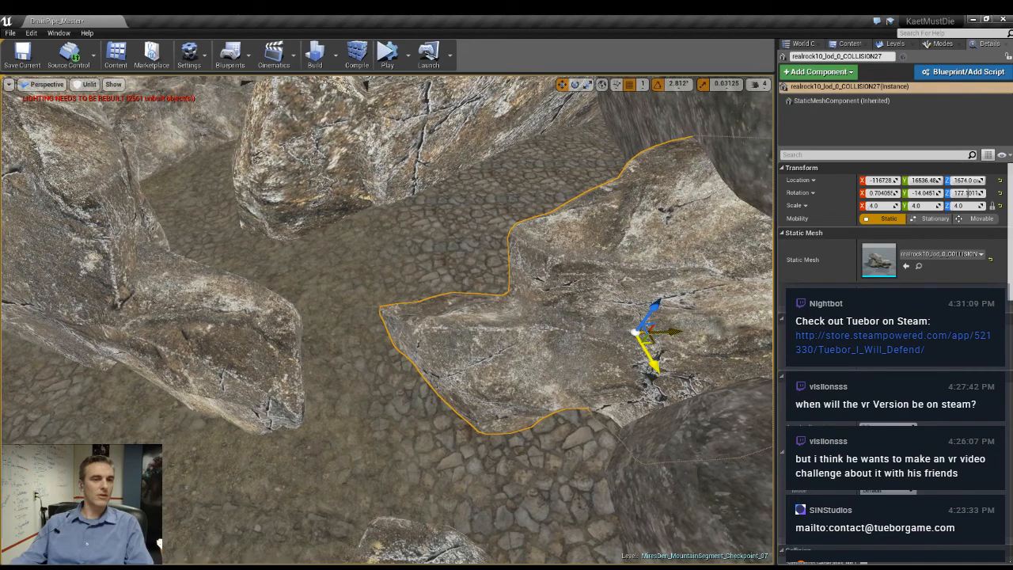
{"action": "left_click_drag", "start_coordinate": [638, 333], "coordinate": [578, 301]}
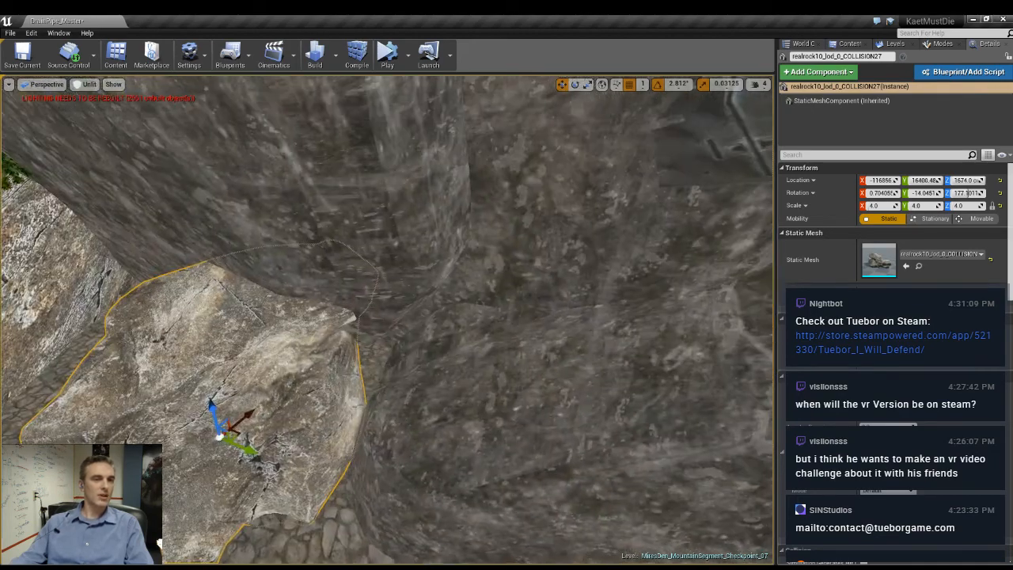
- Inspect the passages around the clearing, then shift the long divider rock with scale 6 horizontally to adjust the gap
{"action": "left_click", "coordinate": [507, 380]}
{"action": "right_click_drag", "start_coordinate": [507, 380], "coordinate": [602, 348]}
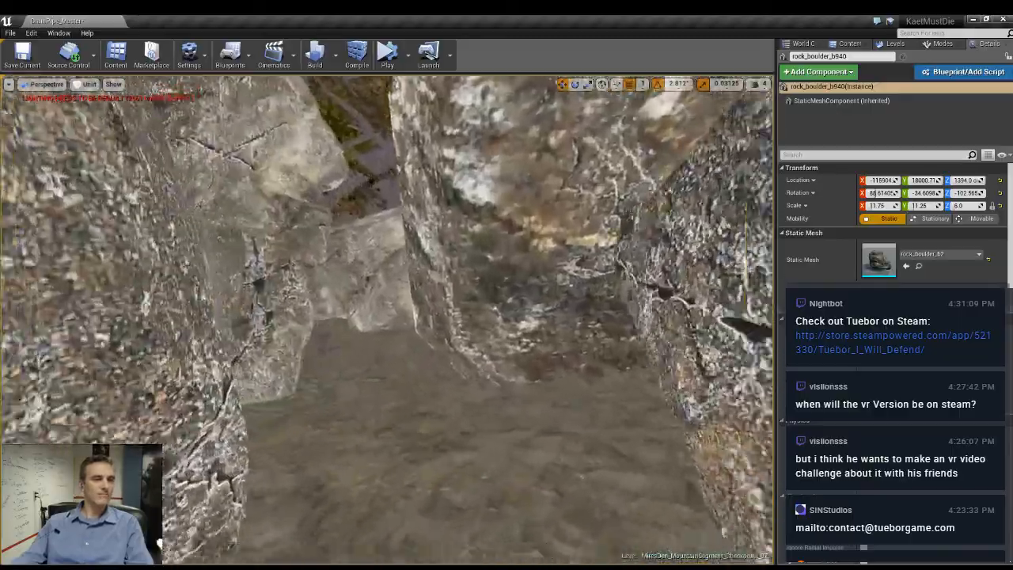
{"action": "right_click_drag", "start_coordinate": [388, 317], "coordinate": [554, 321]}
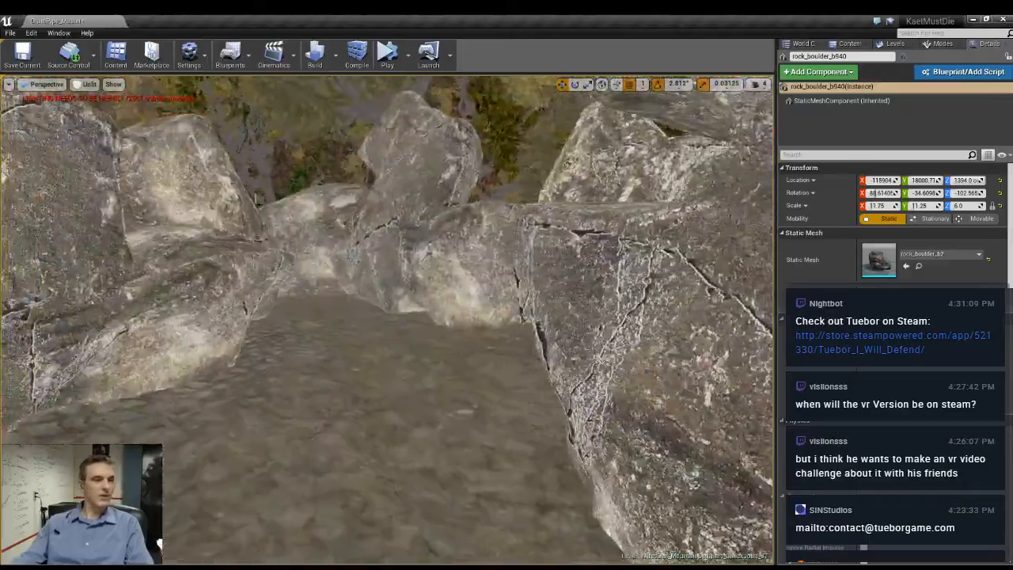
{"action": "right_click_drag", "start_coordinate": [388, 317], "coordinate": [440, 293]}
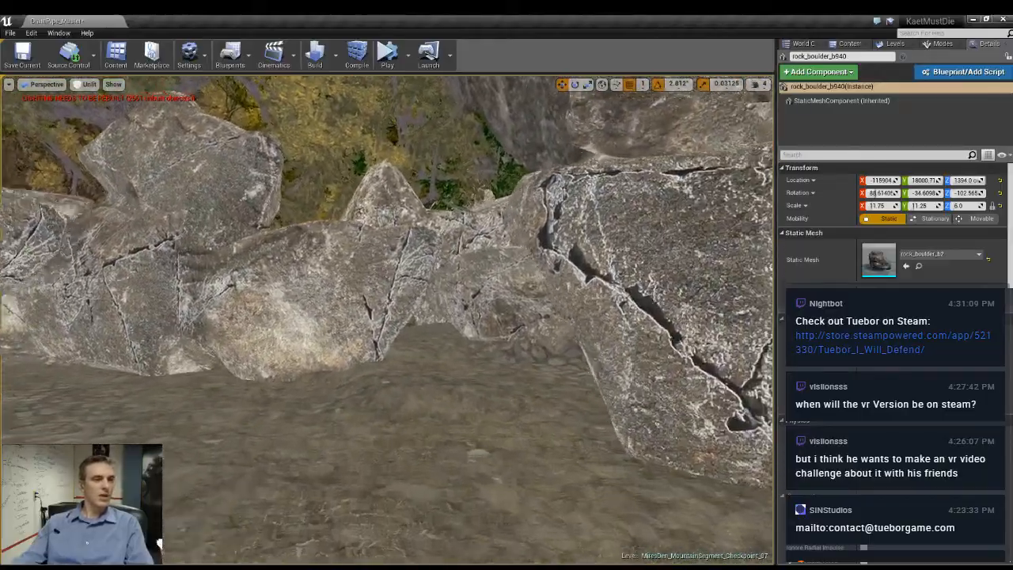
{"action": "right_click_drag", "start_coordinate": [388, 317], "coordinate": [388, 356]}
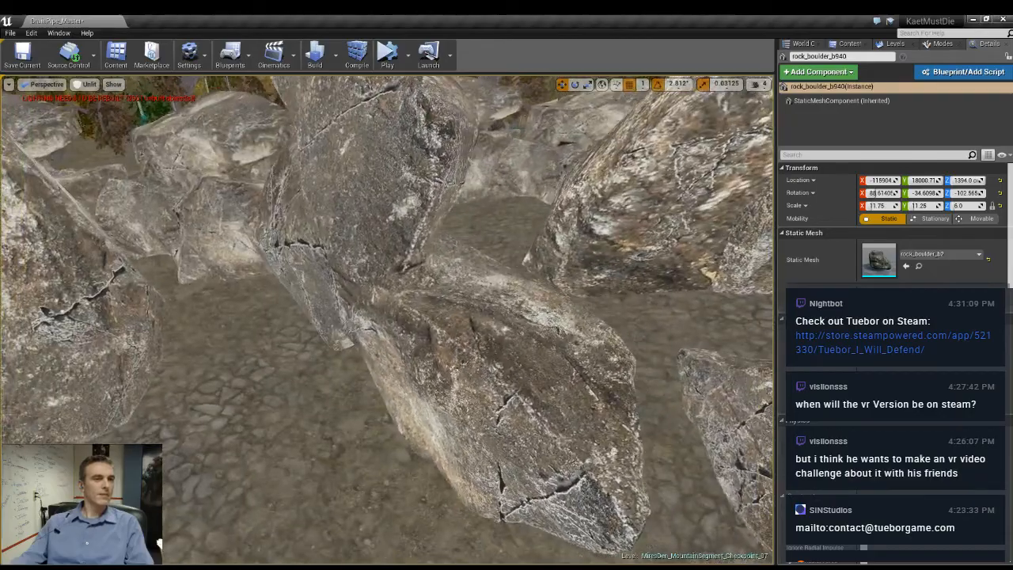
{"action": "right_click_drag", "start_coordinate": [388, 316], "coordinate": [372, 340]}
{"action": "left_click", "coordinate": [495, 293]}
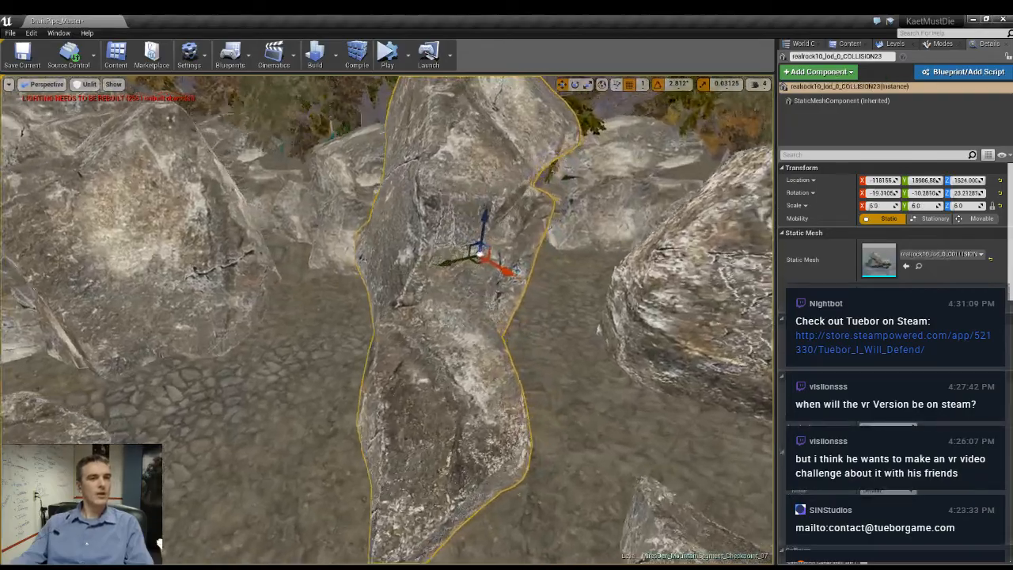
{"action": "right_click_drag", "start_coordinate": [467, 367], "coordinate": [490, 366]}
{"action": "left_click_drag", "start_coordinate": [437, 255], "coordinate": [411, 266]}
{"action": "right_click_drag", "start_coordinate": [500, 285], "coordinate": [484, 286]}
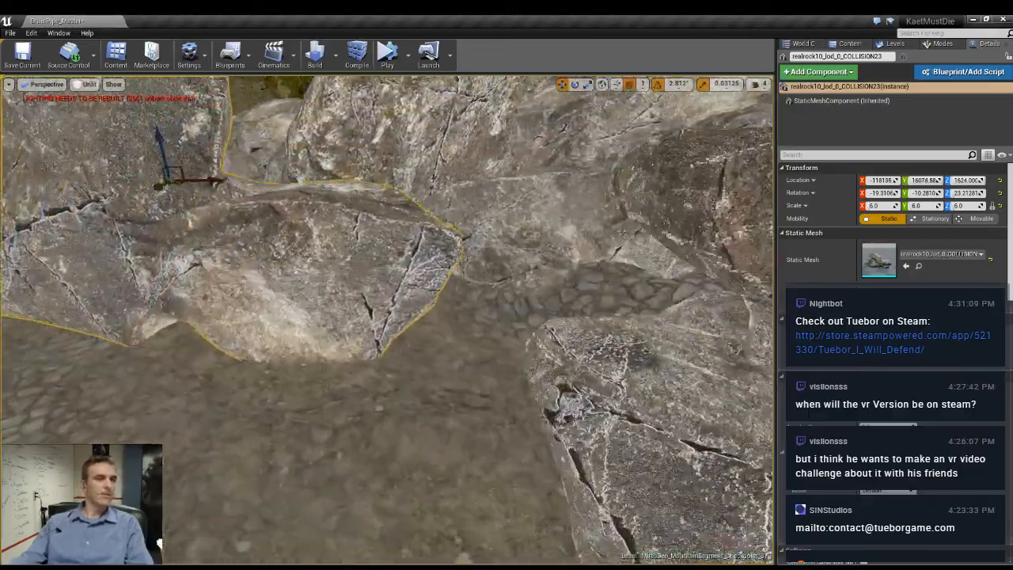
- Turn the long divider rock with scale 6 to about 20.4 degrees around Z and check the passage beside it
{"action": "right_click_drag", "start_coordinate": [269, 224], "coordinate": [269, 224]}
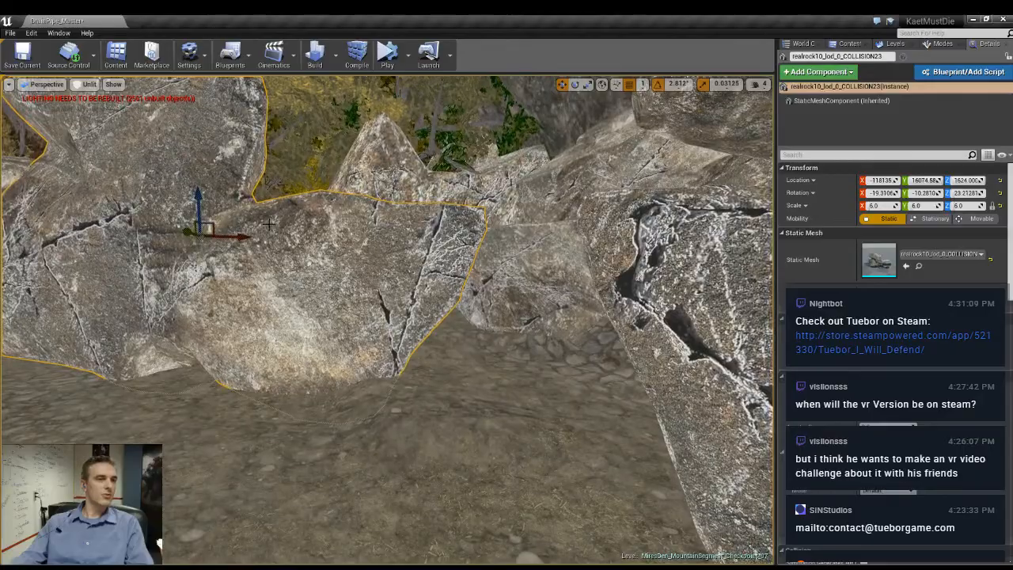
{"action": "left_click_drag", "start_coordinate": [223, 232], "coordinate": [215, 232]}
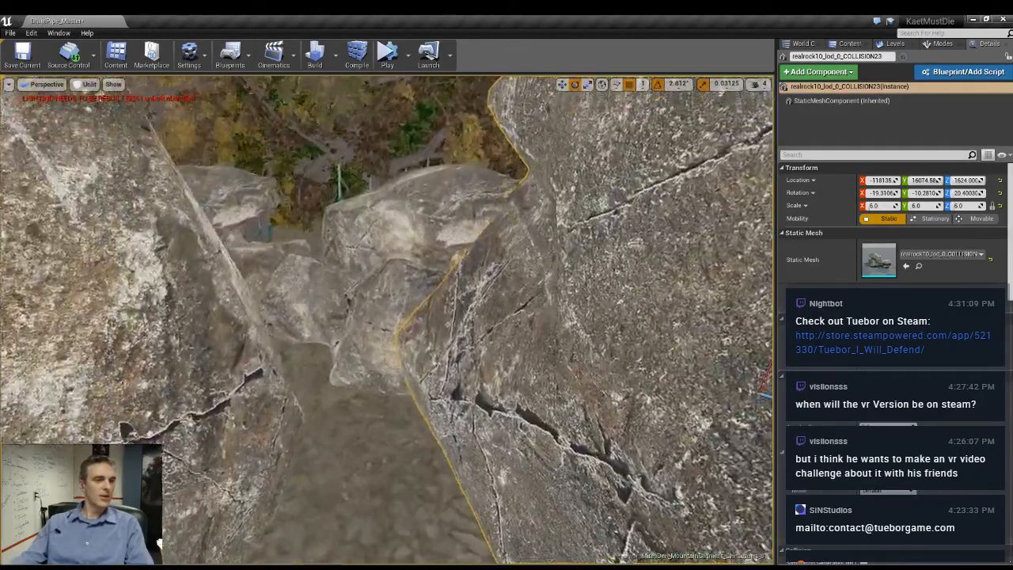
{"action": "right_click_drag", "start_coordinate": [216, 233], "coordinate": [325, 273]}
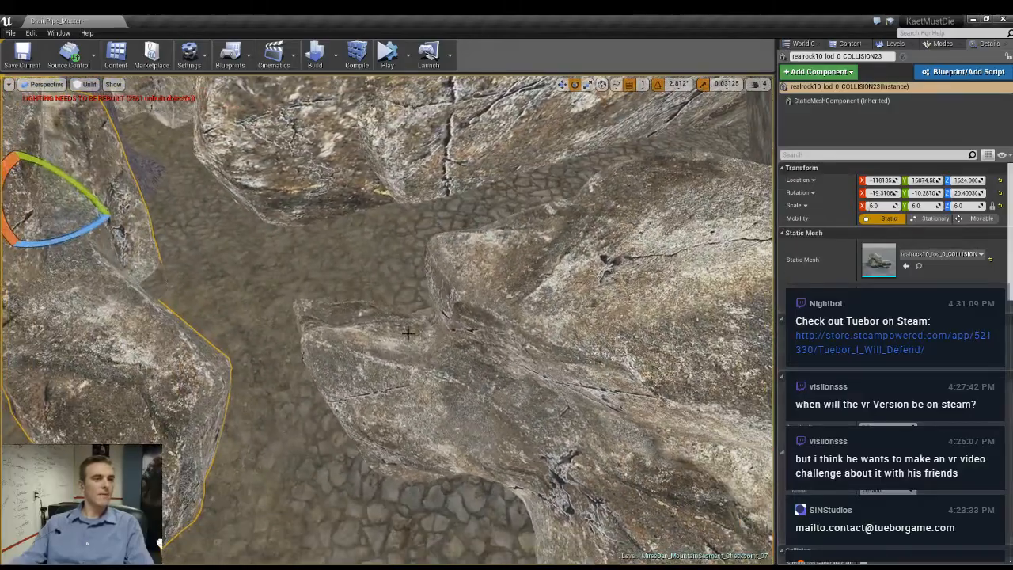
- Move the broad layered rock further into the passage, to about X -116983, Y 16291, and clear the selection
{"action": "left_click", "coordinate": [408, 333]}
{"action": "right_click_drag", "start_coordinate": [408, 333], "coordinate": [521, 366]}
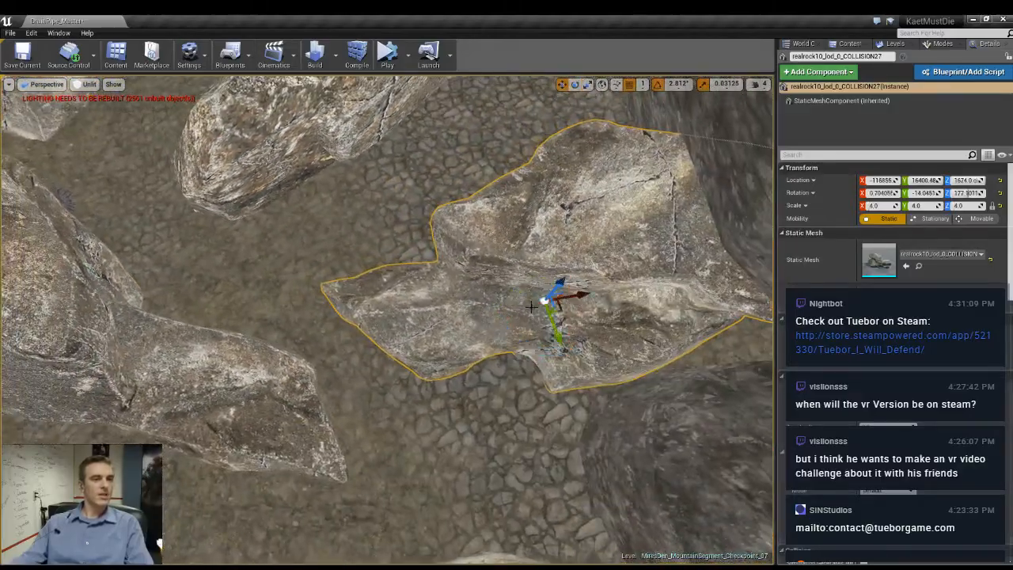
{"action": "left_click_drag", "start_coordinate": [561, 308], "coordinate": [517, 280]}
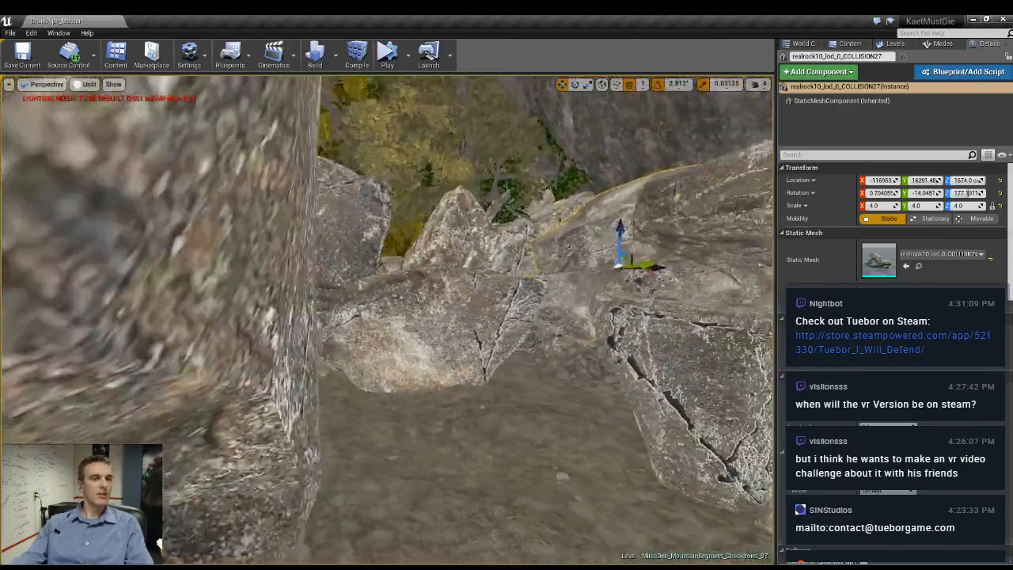
{"action": "key", "text": "Escape"}
{"action": "right_click_drag", "start_coordinate": [499, 369], "coordinate": [535, 336]}
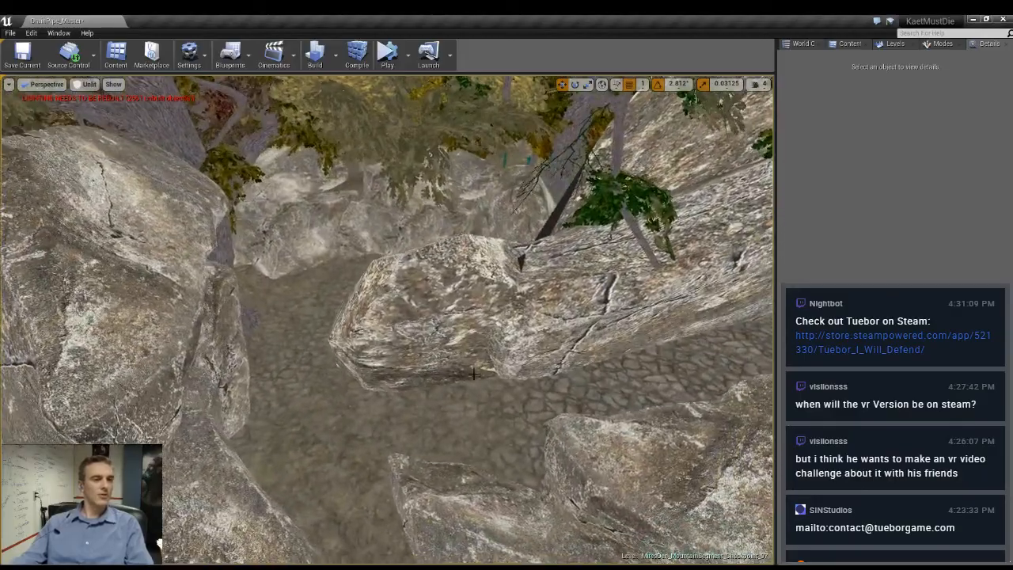
- Rotate the slanted rock against the cliff behind the cobbled path until its point stands upright and check the wall's skyline
{"action": "left_click", "coordinate": [475, 373]}
{"action": "right_click_drag", "start_coordinate": [474, 373], "coordinate": [523, 332]}
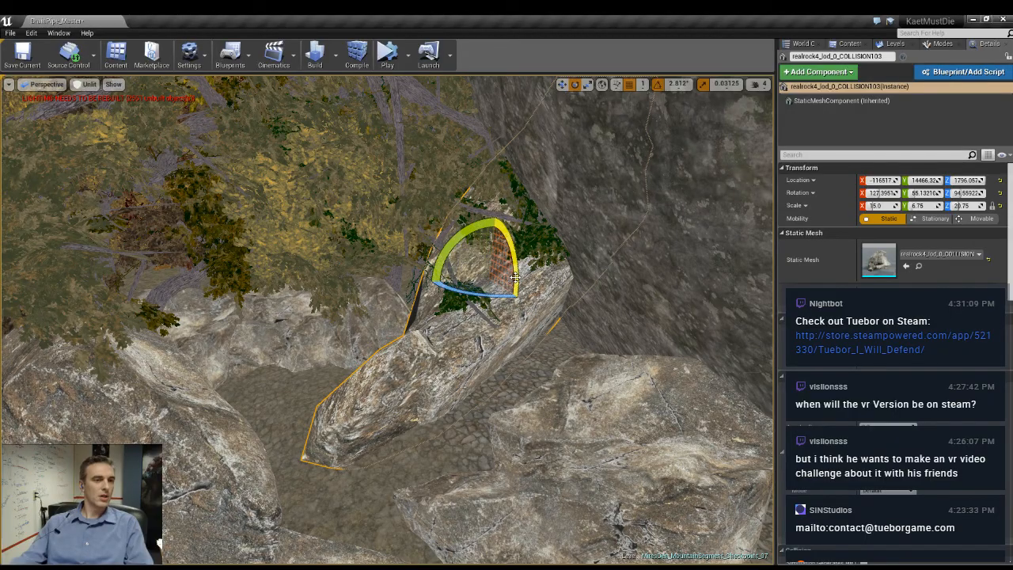
{"action": "left_click_drag", "start_coordinate": [515, 277], "coordinate": [537, 333]}
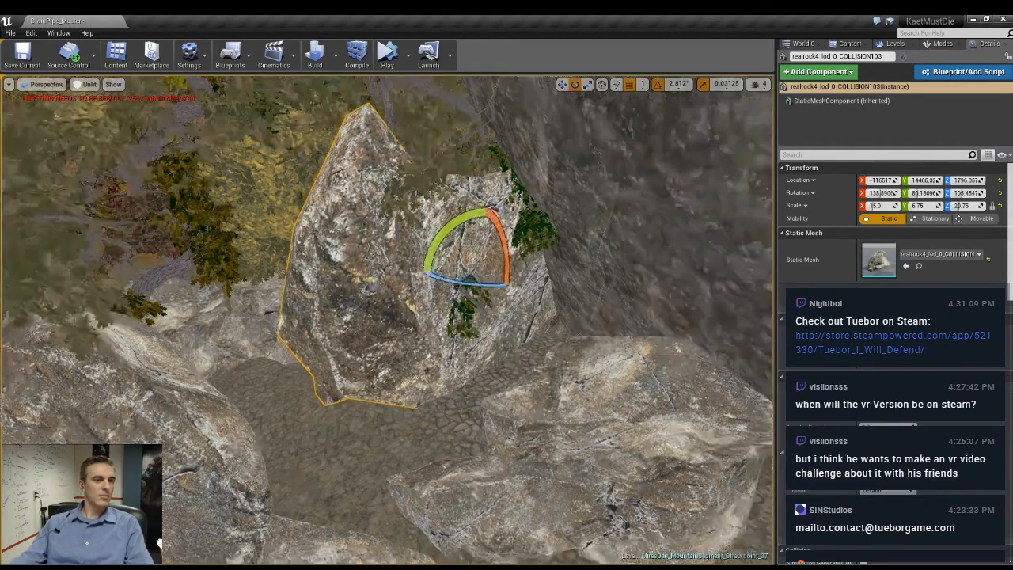
{"action": "right_click_drag", "start_coordinate": [537, 333], "coordinate": [532, 305]}
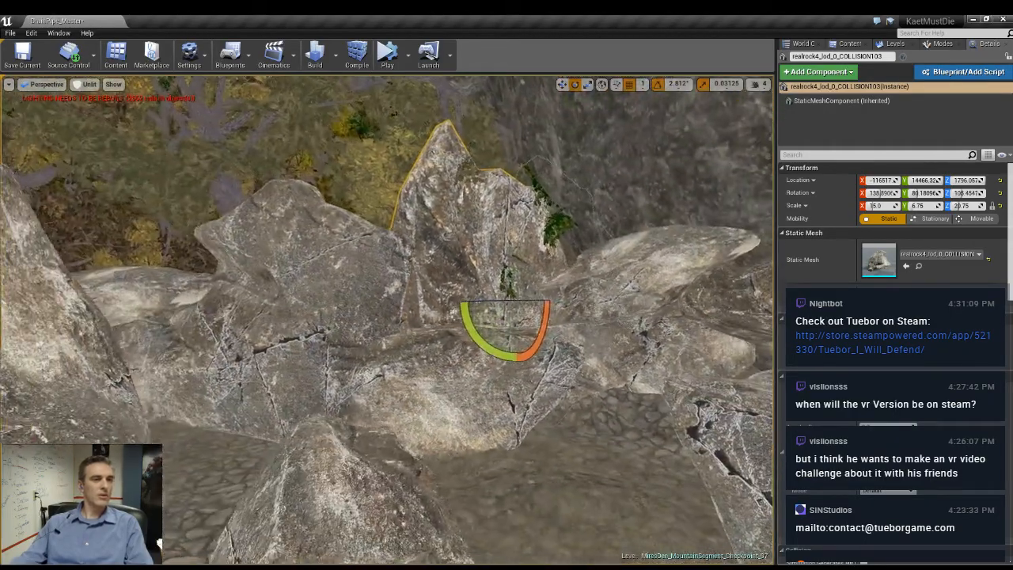
- Turn the slanted rock behind the cobbled path to about 111.1 degrees around Z
{"action": "left_click_drag", "start_coordinate": [541, 332], "coordinate": [567, 313]}
{"action": "right_click_drag", "start_coordinate": [567, 314], "coordinate": [411, 328]}
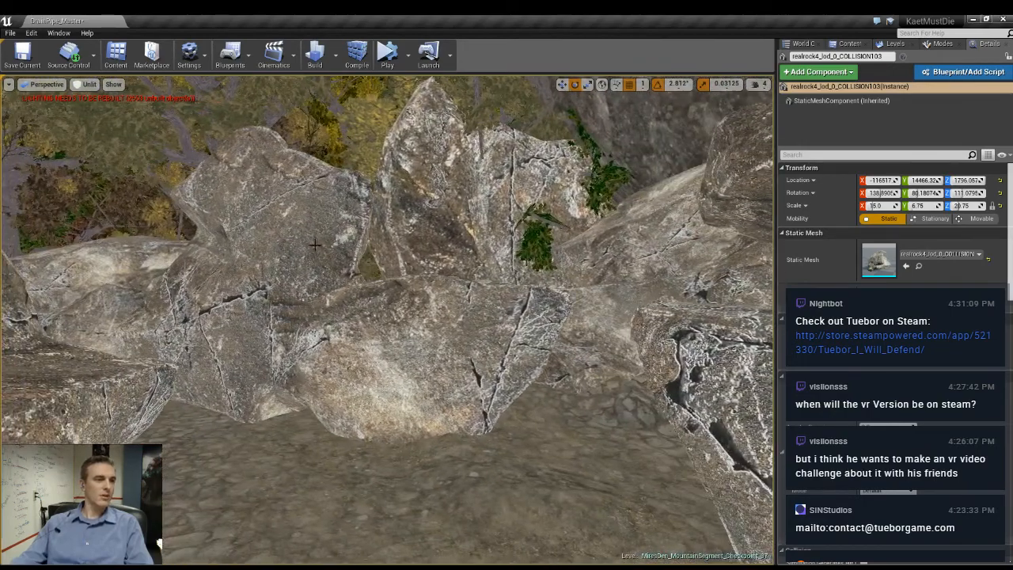
- Try stacking a raised copy of the long divider rock with scale 6 at Z 1848 above the original
{"action": "left_click", "coordinate": [411, 328]}
{"action": "key", "text": "w"}
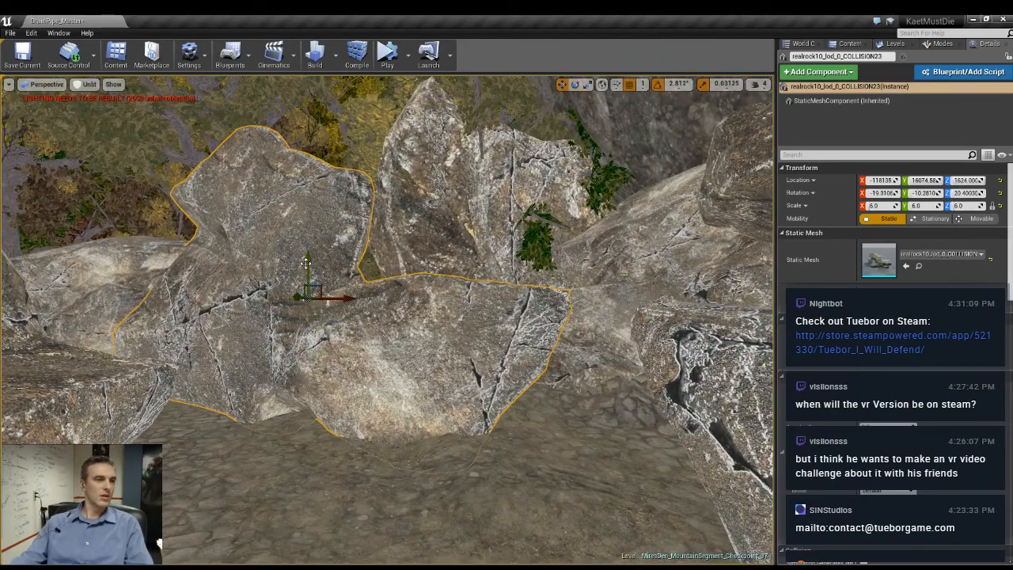
{"action": "left_click_drag", "start_coordinate": [306, 263], "coordinate": [315, 224], "text": "alt"}
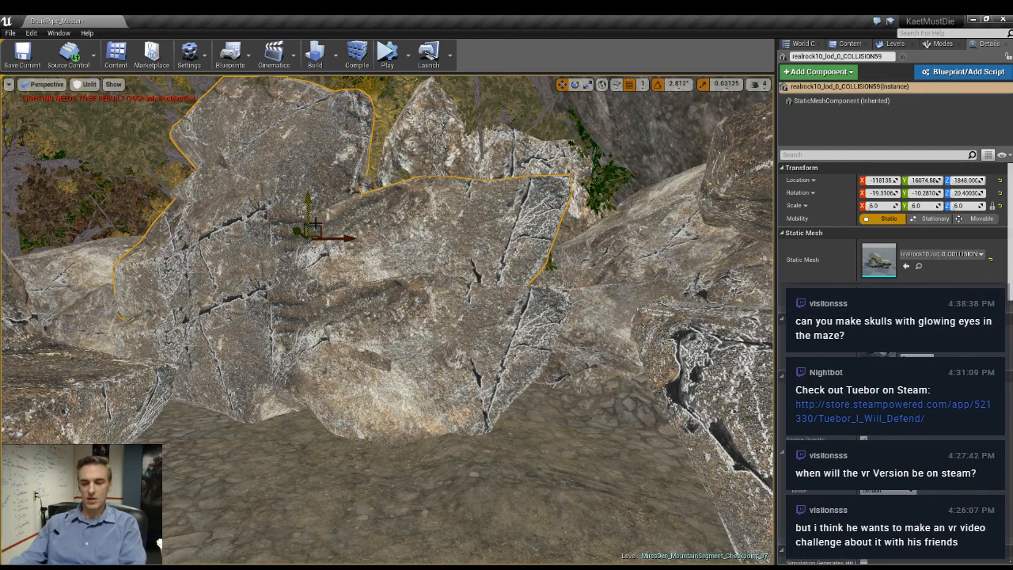
{"action": "key", "text": "Delete"}
- Scale the long divider rock to 6.0, 6.46875 and 6.125, raise it to Z 1656, and clear the view of editor overlays
{"action": "left_click", "coordinate": [322, 269]}
{"action": "key", "text": "e"}
{"action": "key", "text": "r"}
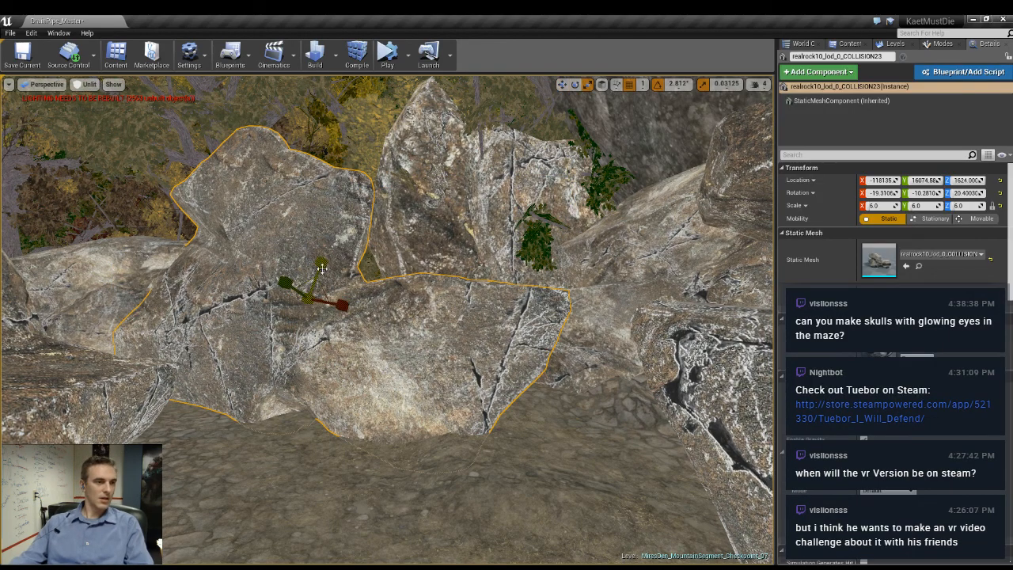
{"action": "left_click_drag", "start_coordinate": [322, 266], "coordinate": [322, 244]}
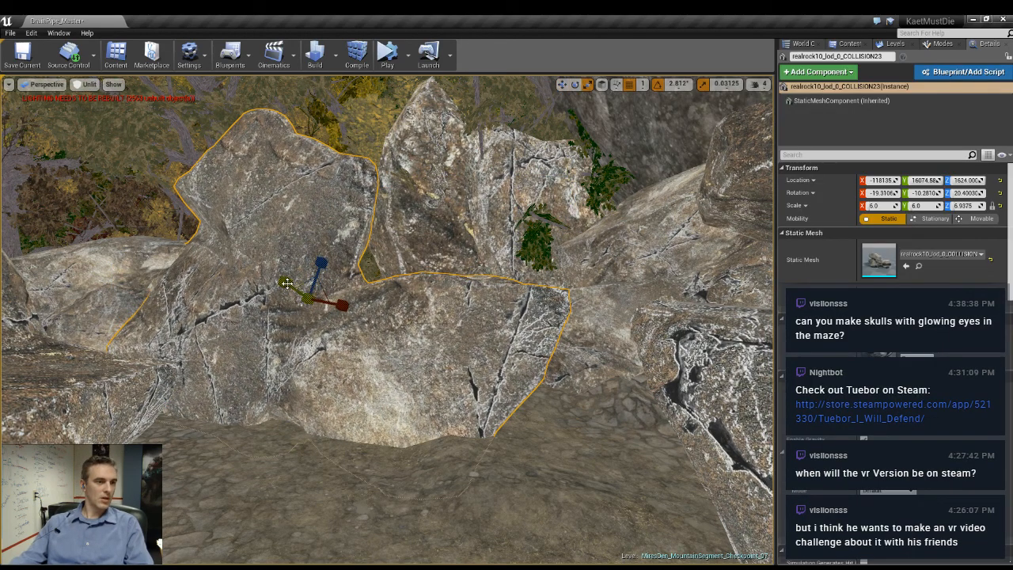
{"action": "left_click_drag", "start_coordinate": [287, 284], "coordinate": [314, 244]}
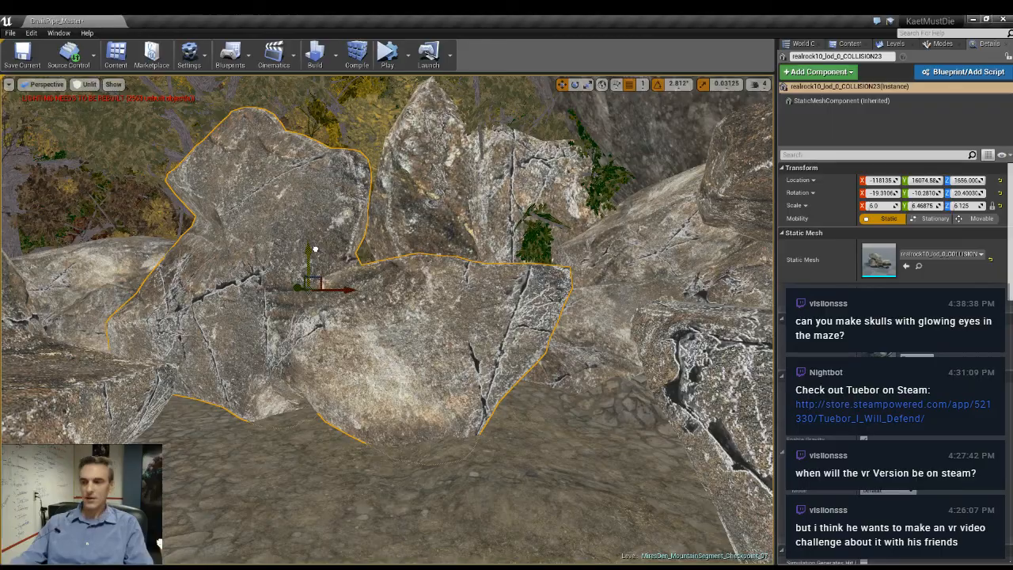
{"action": "right_click_drag", "start_coordinate": [314, 244], "coordinate": [356, 282]}
{"action": "key", "text": "g"}
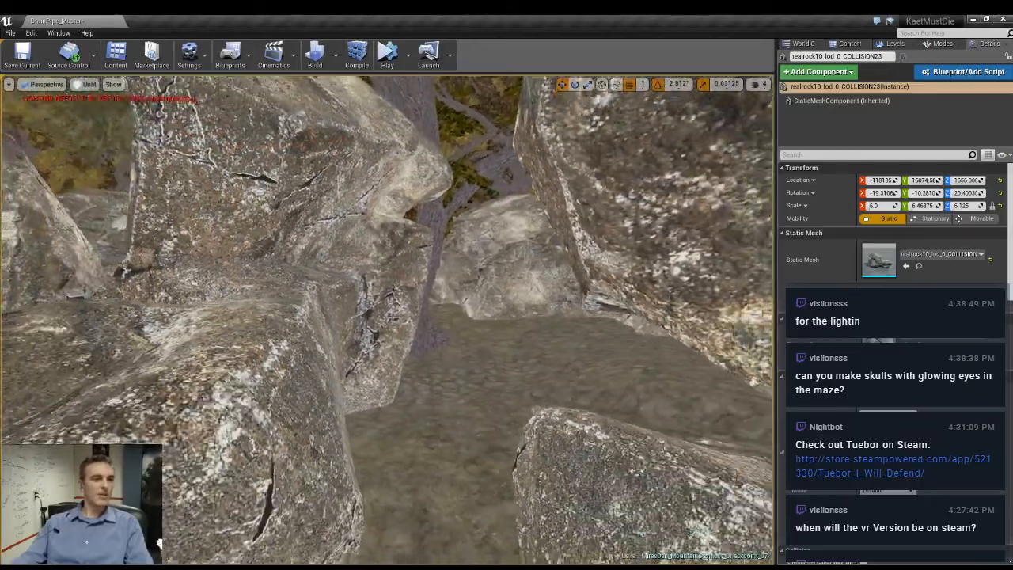
- Tilt the layered divider rock with scale 4 to about -7.2, -8.7 and 129.9 degrees and lower it to Z 1523
{"action": "right_click_drag", "start_coordinate": [356, 282], "coordinate": [539, 273]}
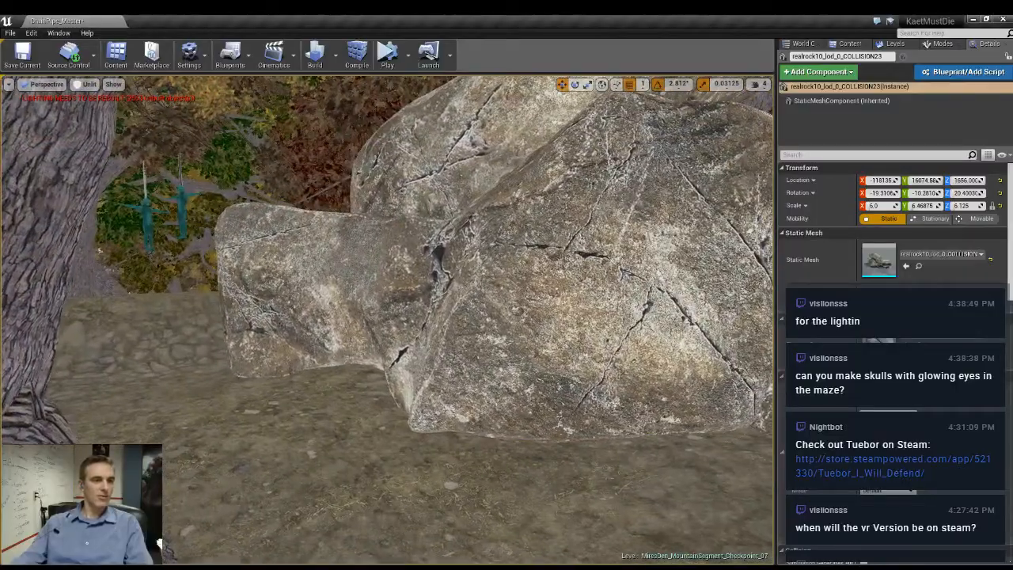
{"action": "left_click", "coordinate": [443, 270]}
{"action": "right_click_drag", "start_coordinate": [443, 269], "coordinate": [491, 251]}
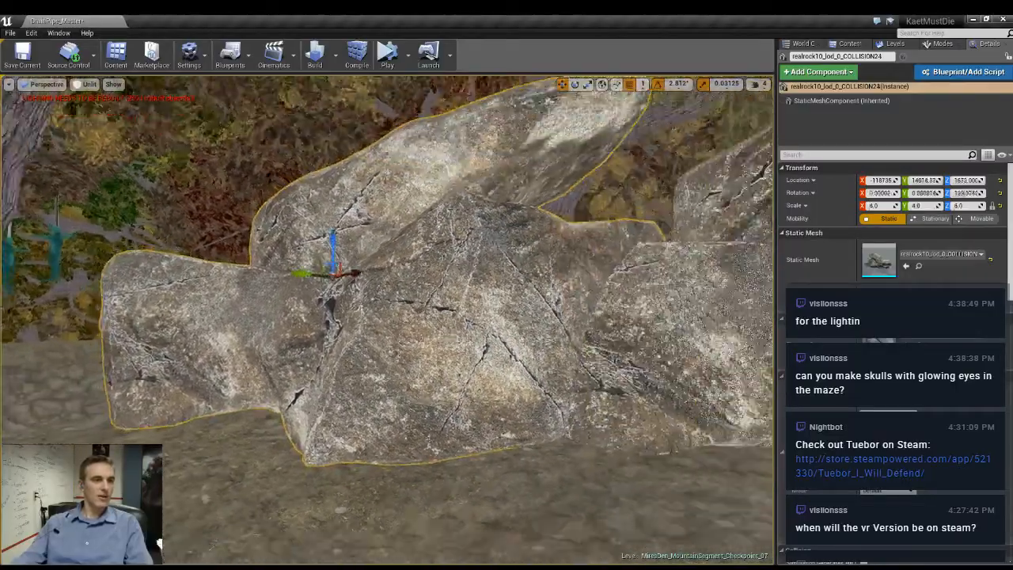
{"action": "key", "text": "e"}
{"action": "left_click_drag", "start_coordinate": [283, 307], "coordinate": [316, 207]}
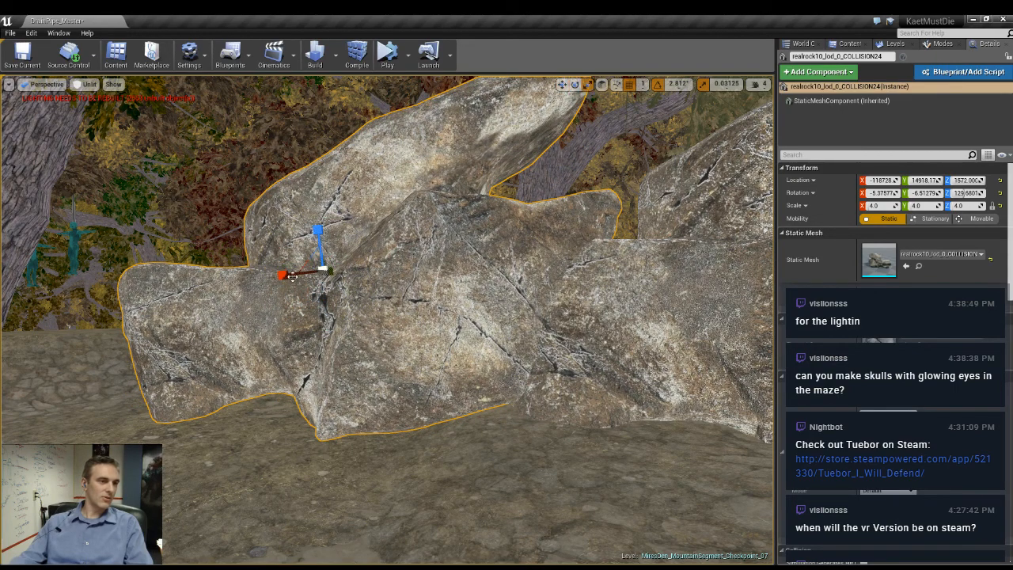
{"action": "left_click_drag", "start_coordinate": [288, 302], "coordinate": [320, 208]}
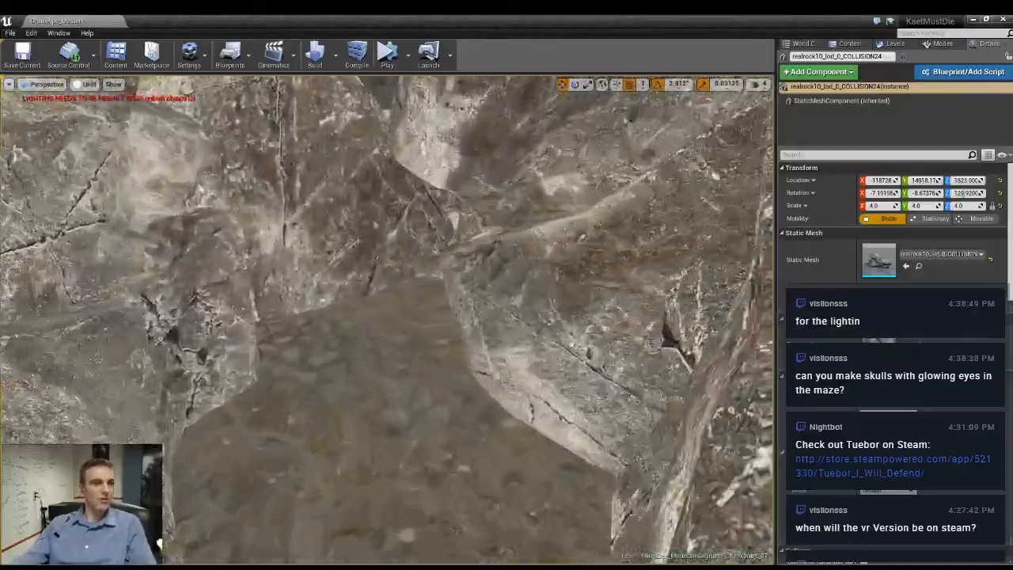
- Select the tree with the hanging figures in the clearing and adjust its position and orientation in front of the rock wall
{"action": "right_click_drag", "start_coordinate": [388, 320], "coordinate": [506, 261]}
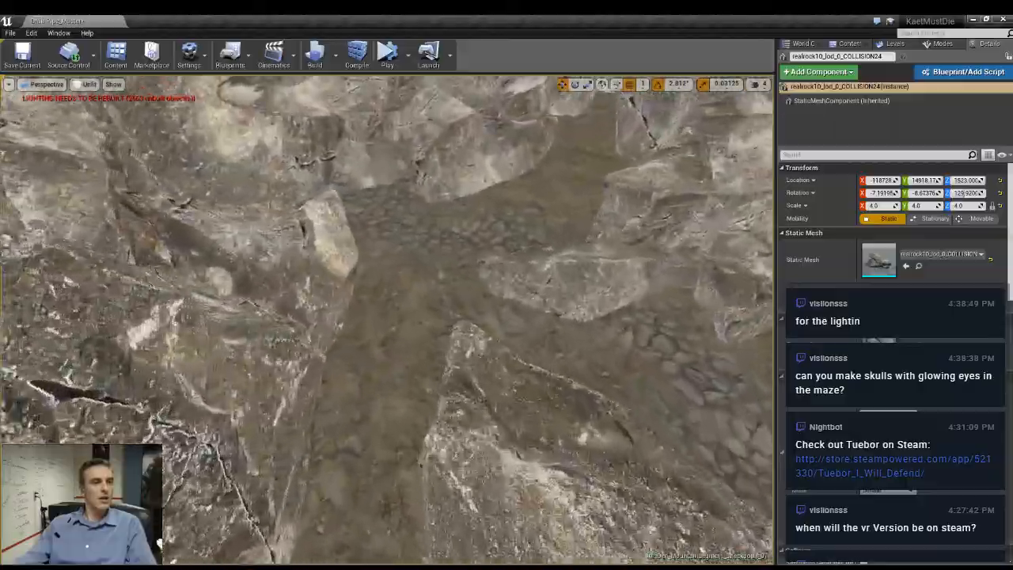
{"action": "right_click_drag", "start_coordinate": [388, 320], "coordinate": [353, 198]}
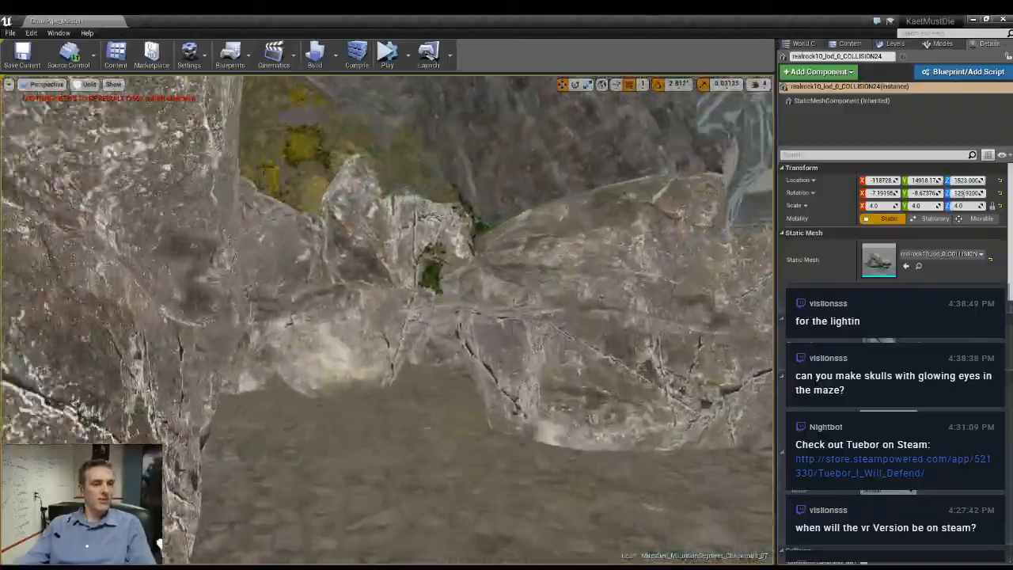
{"action": "right_click_drag", "start_coordinate": [388, 319], "coordinate": [400, 376]}
{"action": "left_click", "coordinate": [312, 379]}
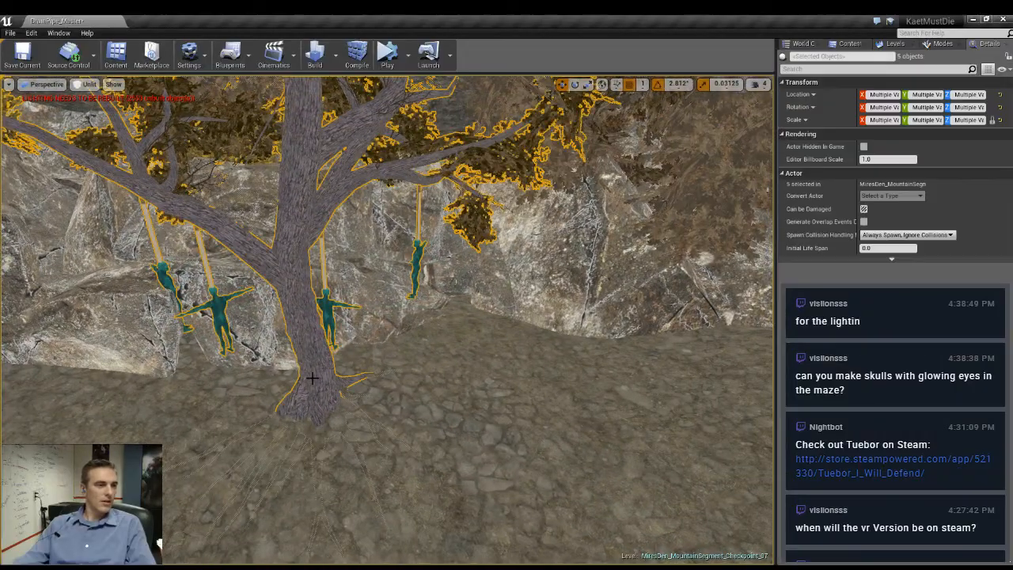
{"action": "right_click_drag", "start_coordinate": [466, 406], "coordinate": [395, 386]}
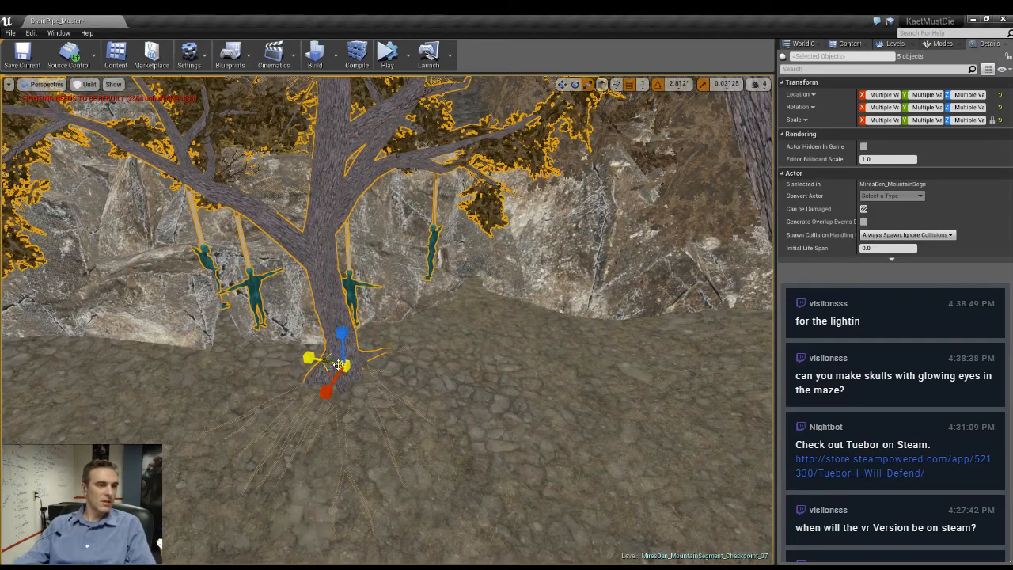
{"action": "right_click_drag", "start_coordinate": [444, 367], "coordinate": [400, 384]}
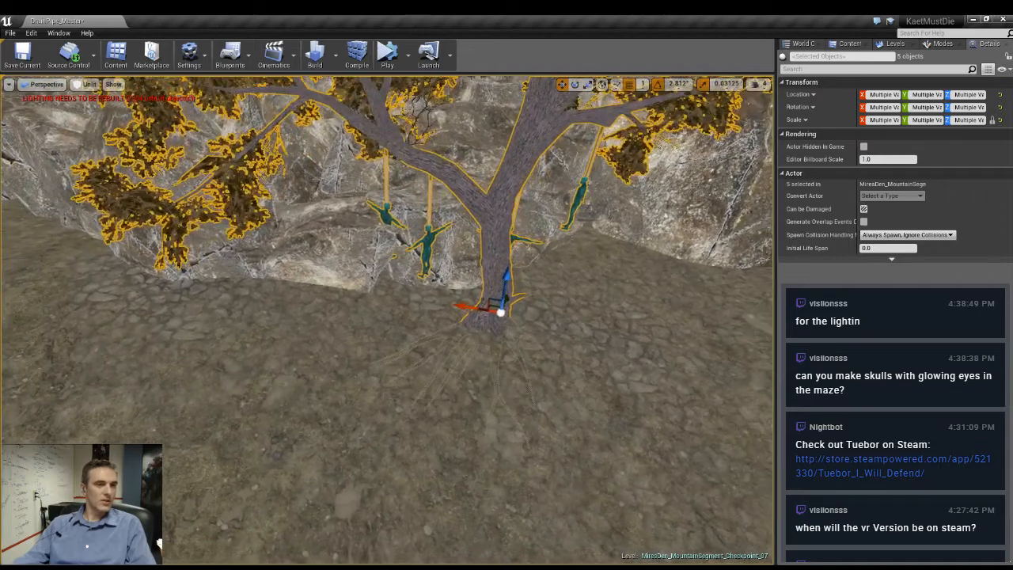
{"action": "left_click_drag", "start_coordinate": [462, 310], "coordinate": [508, 319]}
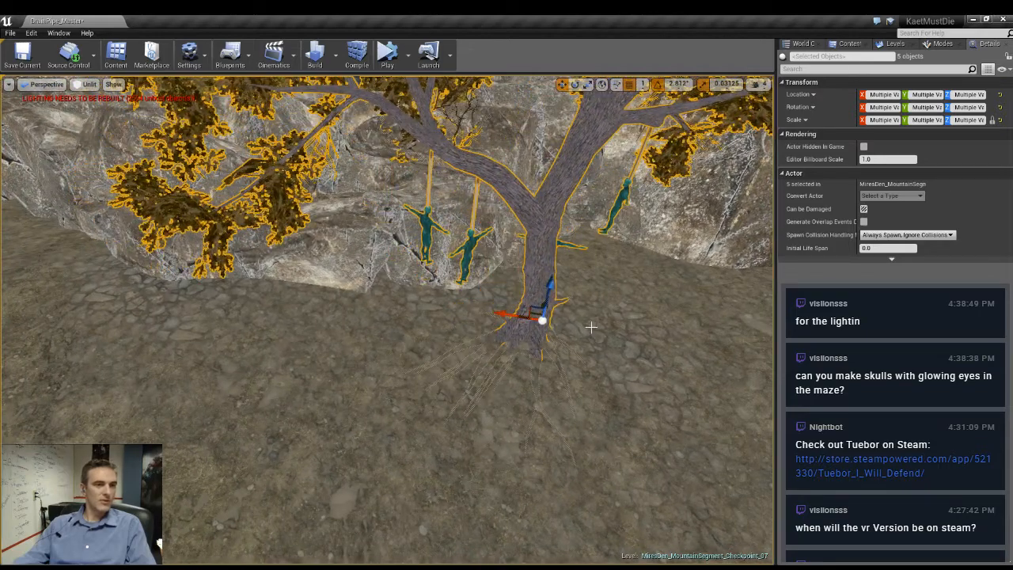
{"action": "right_click_drag", "start_coordinate": [592, 327], "coordinate": [611, 336]}
- Duplicate the tree together with its hanging figures and place the copy in another open spot along the rock wall
{"action": "key", "text": "e"}
{"action": "left_click_drag", "start_coordinate": [514, 345], "coordinate": [293, 307]}
{"action": "key", "text": "r"}
{"action": "key", "text": "w"}
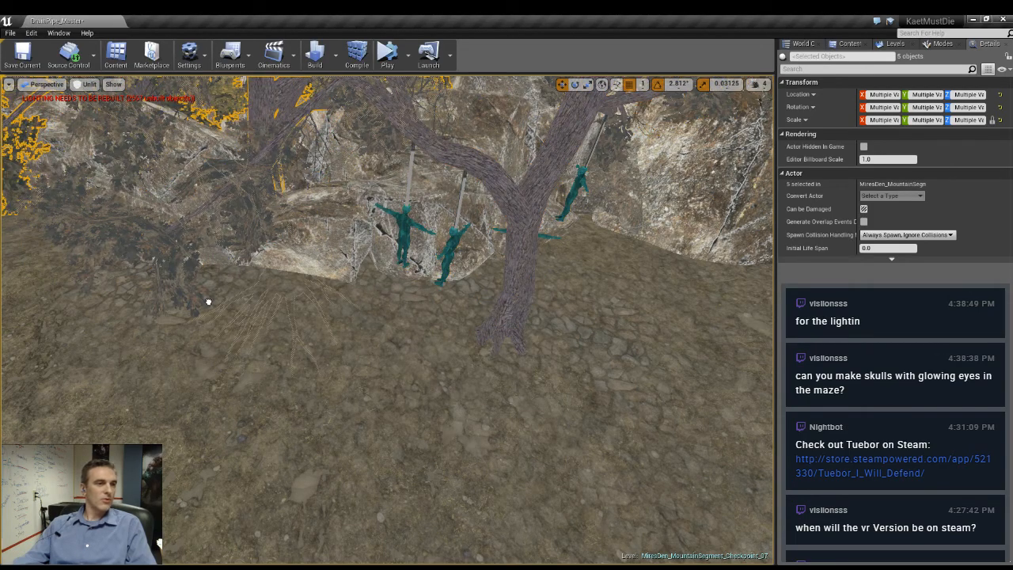
{"action": "right_click_drag", "start_coordinate": [208, 302], "coordinate": [127, 338]}
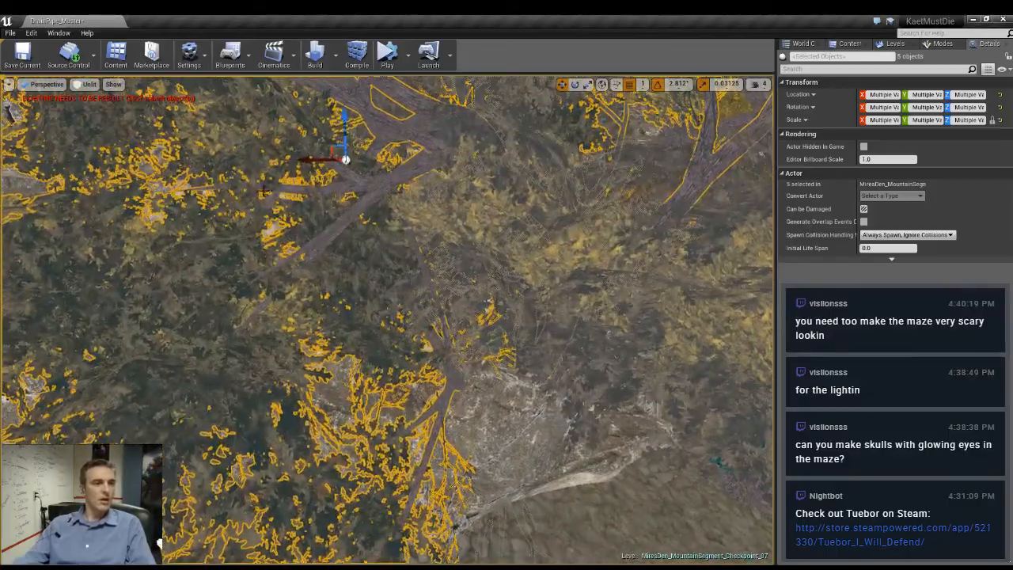
{"action": "left_click_drag", "start_coordinate": [398, 192], "coordinate": [705, 200], "text": "alt"}
{"action": "right_click_drag", "start_coordinate": [512, 229], "coordinate": [406, 341]}
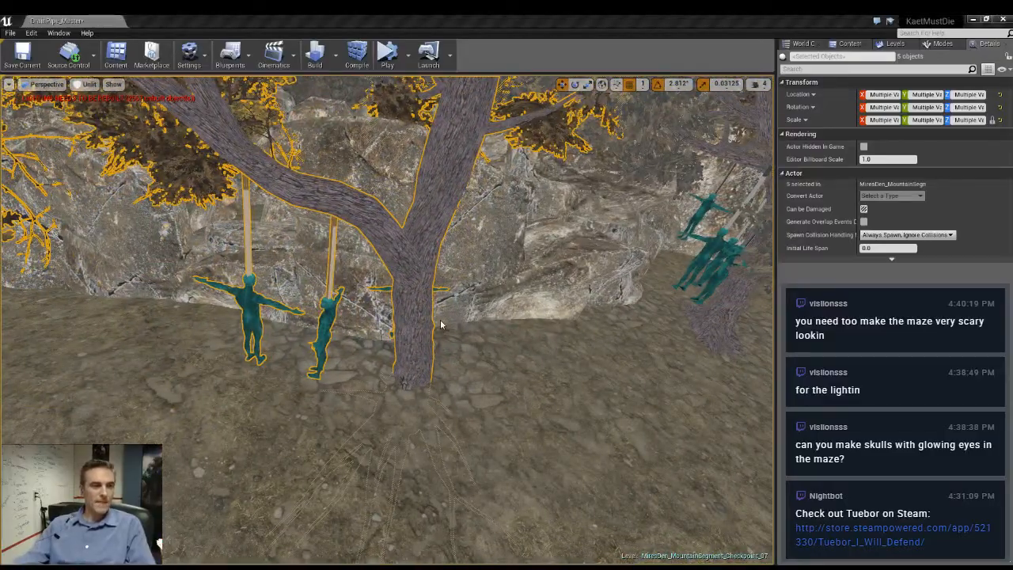
- Raise the copied tree until its roots show above the ground and rotate it with its hanging figures
{"action": "key", "text": "g"}
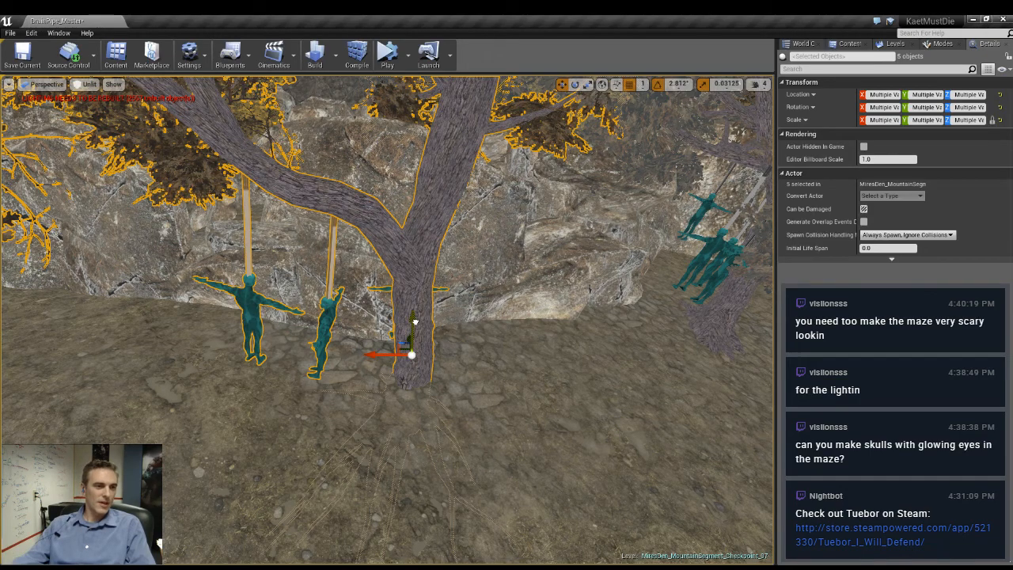
{"action": "left_click_drag", "start_coordinate": [431, 258], "coordinate": [428, 266]}
{"action": "right_click_drag", "start_coordinate": [428, 266], "coordinate": [323, 319]}
{"action": "key", "text": "e"}
{"action": "left_click_drag", "start_coordinate": [312, 321], "coordinate": [372, 321]}
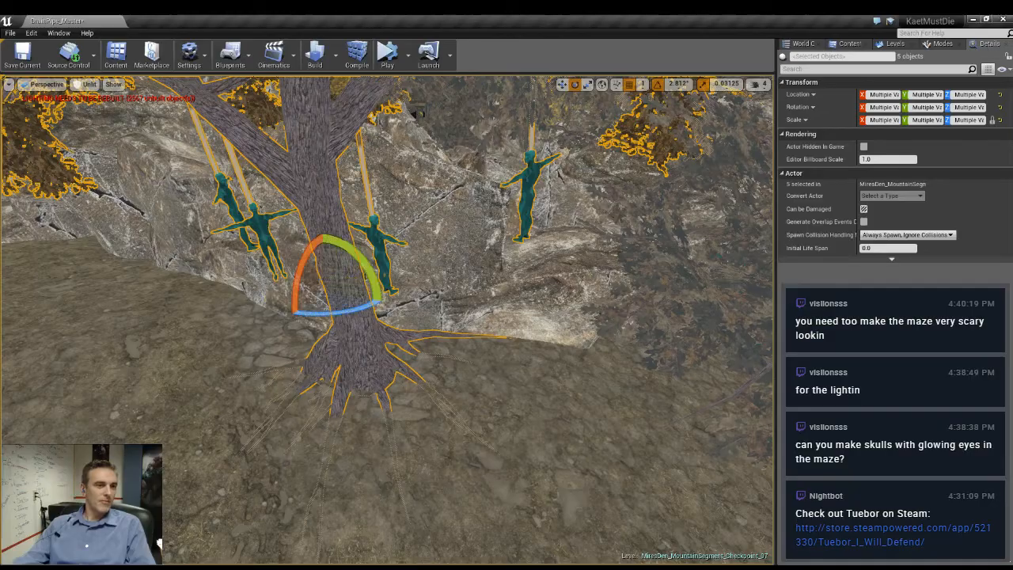
{"action": "right_click_drag", "start_coordinate": [467, 277], "coordinate": [451, 273]}
{"action": "mouse_move", "coordinate": [475, 293]}
{"action": "left_mouse_down"}
{"action": "mouse_move", "coordinate": [477, 308]}
{"action": "mouse_move", "coordinate": [476, 299]}
{"action": "left_mouse_up"}
{"action": "mouse_move", "coordinate": [475, 299]}
{"action": "right_mouse_down"}
{"action": "mouse_move", "coordinate": [470, 291]}
{"action": "mouse_move", "coordinate": [480, 292]}
{"action": "right_mouse_up"}
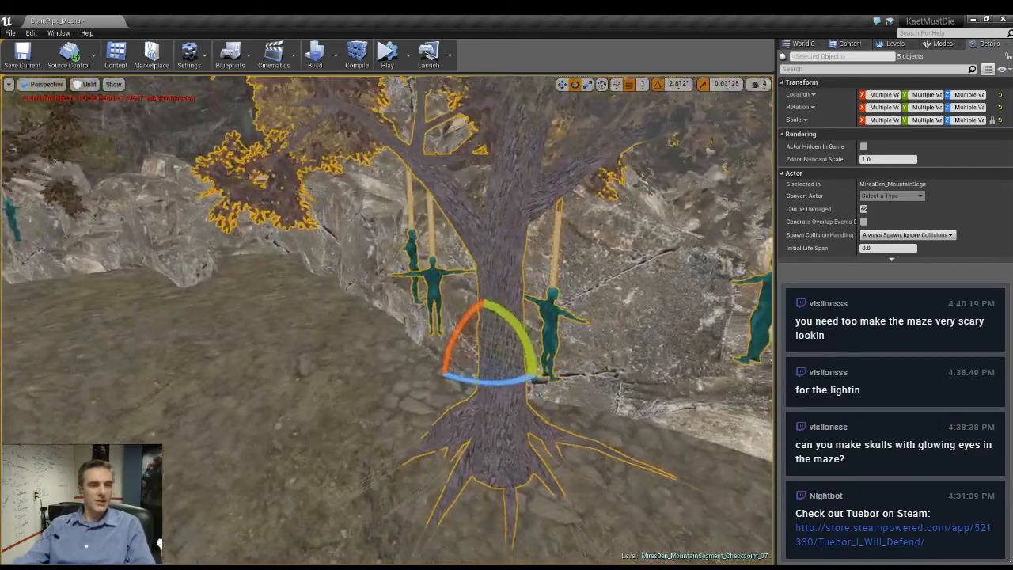
- Shift the copied tree and its hanging figures along the rock wall and turn the group around the vertical axis
{"action": "mouse_move", "coordinate": [593, 388]}
{"action": "right_mouse_down"}
{"action": "mouse_move", "coordinate": [622, 382]}
{"action": "mouse_move", "coordinate": [580, 377]}
{"action": "right_mouse_up"}
{"action": "key", "text": "w"}
{"action": "right_click_drag", "start_coordinate": [496, 319], "coordinate": [537, 330]}
{"action": "left_click_drag", "start_coordinate": [508, 337], "coordinate": [232, 366]}
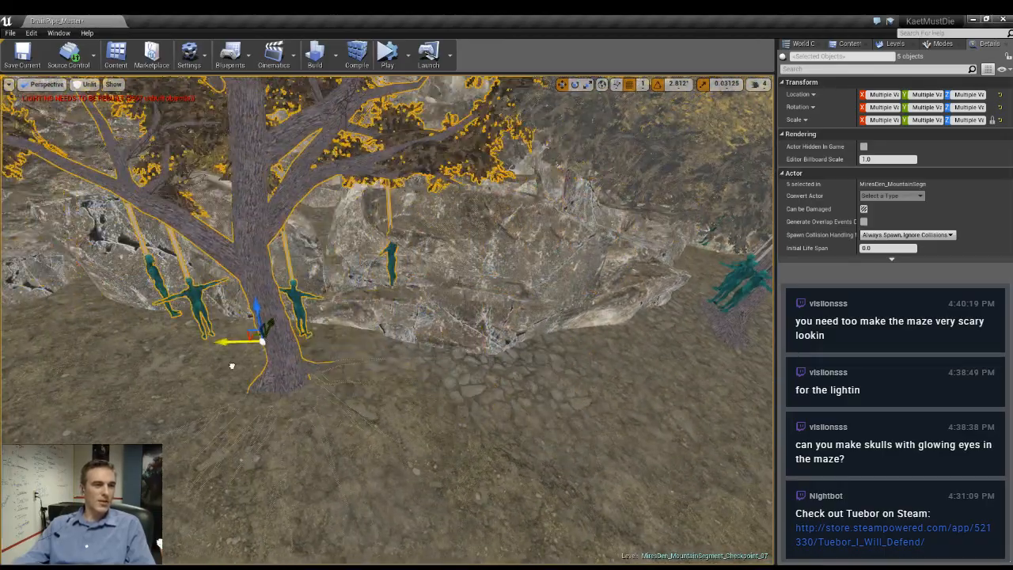
{"action": "right_click_drag", "start_coordinate": [232, 366], "coordinate": [267, 361]}
{"action": "key", "text": "e"}
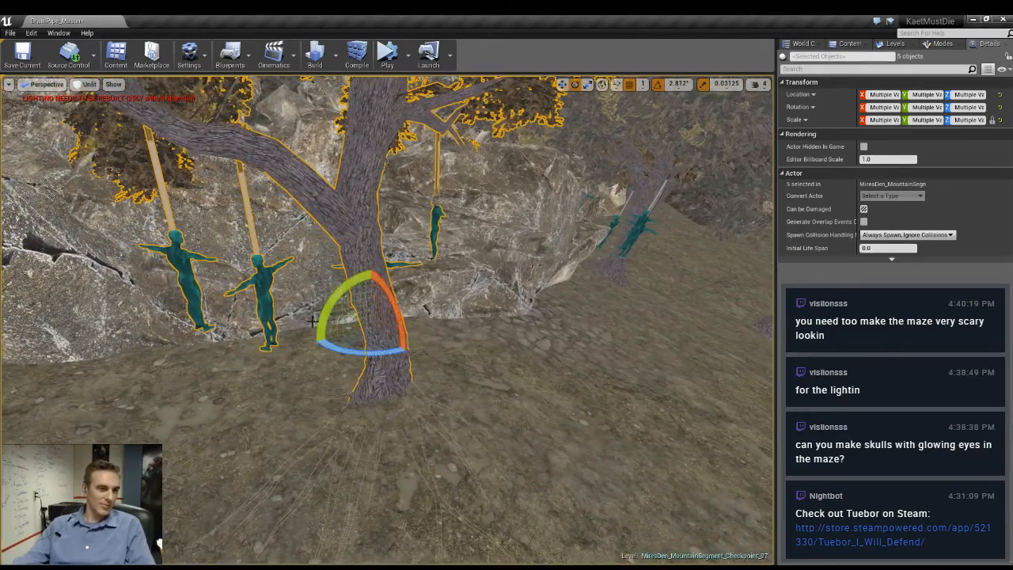
{"action": "left_click_drag", "start_coordinate": [324, 315], "coordinate": [315, 337]}
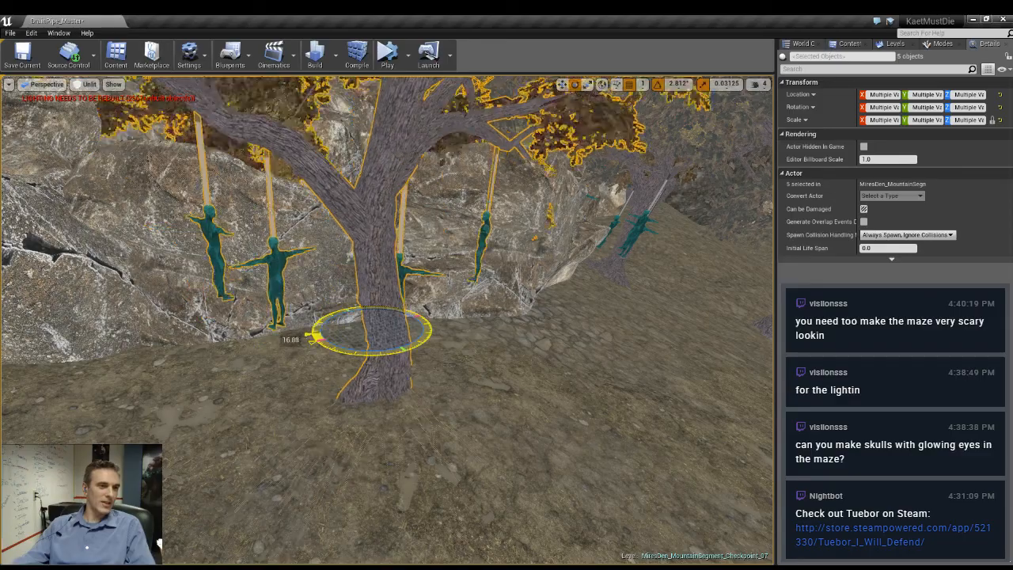
{"action": "key", "text": "d"}
{"action": "right_click_drag", "start_coordinate": [620, 349], "coordinate": [492, 352]}
{"action": "key", "text": "a"}
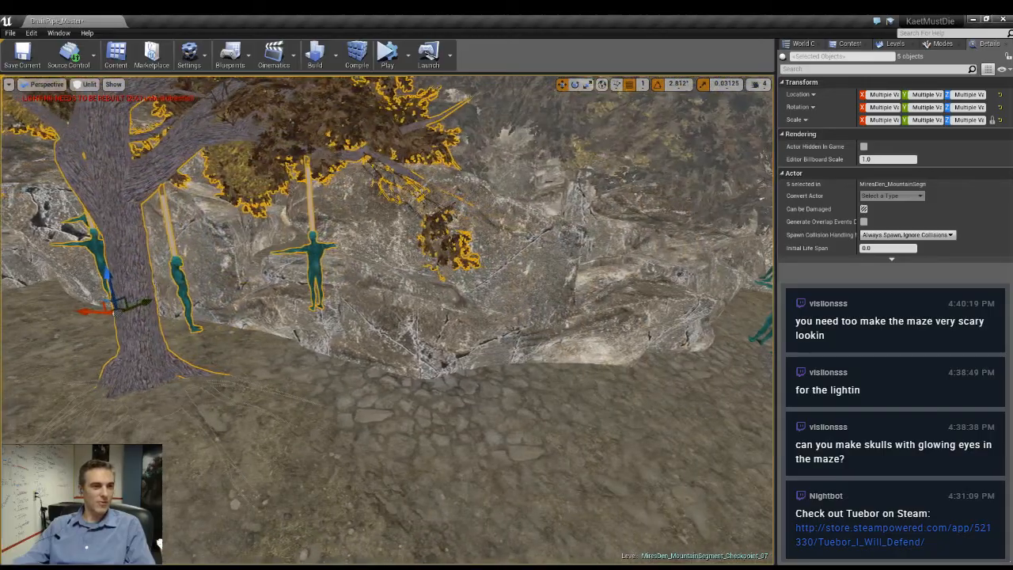
- Duplicate the rock beside the rusty shed and place the copy against the cliff at about X -123995, Y 23451
{"action": "key", "text": "a"}
{"action": "mouse_move", "coordinate": [492, 352]}
{"action": "right_mouse_down"}
{"action": "mouse_move", "coordinate": [548, 352]}
{"action": "mouse_move", "coordinate": [474, 352]}
{"action": "right_mouse_up"}
{"action": "key", "text": "d"}
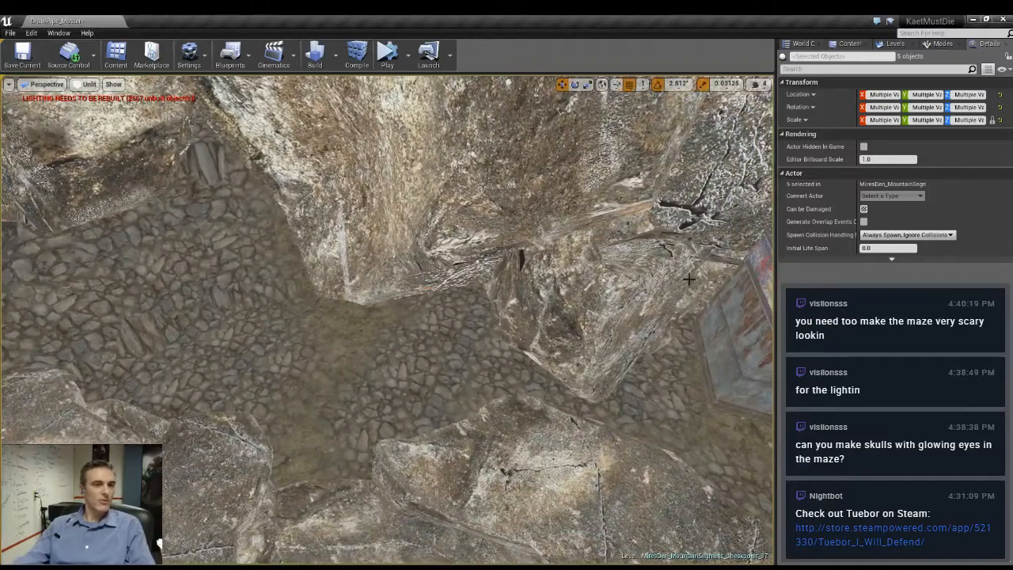
{"action": "left_click", "coordinate": [689, 278]}
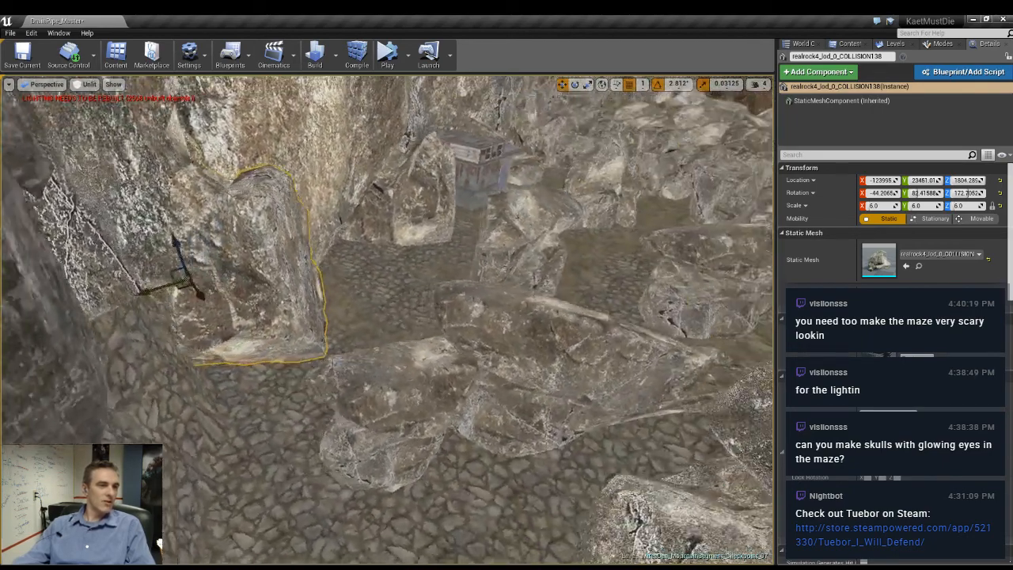
{"action": "right_click_drag", "start_coordinate": [383, 283], "coordinate": [384, 304]}
- Turn the low rock with scale 3 to about -130 degrees around Z and move it to about X -123165, Y 23089
{"action": "left_click", "coordinate": [392, 360]}
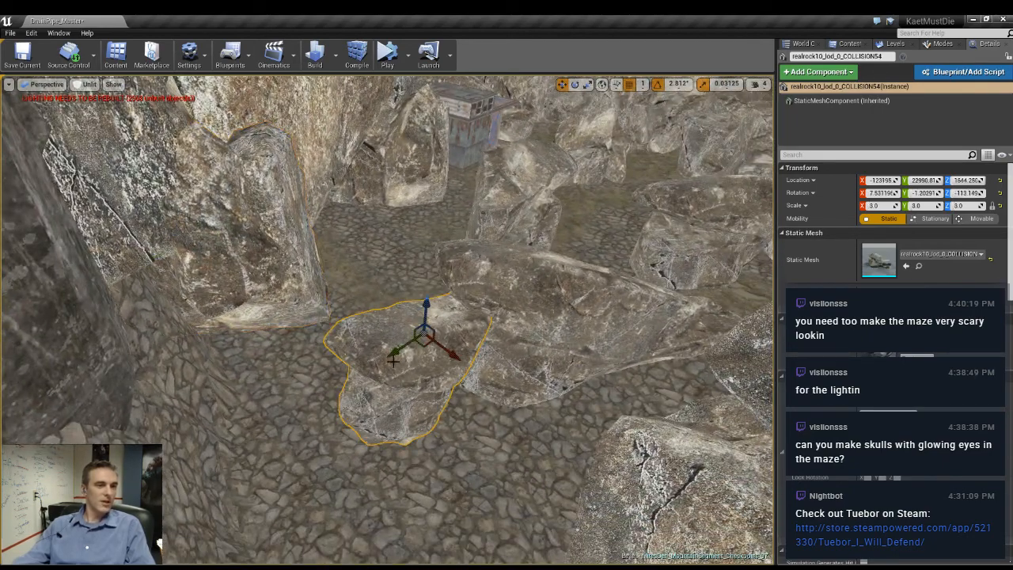
{"action": "left_click_drag", "start_coordinate": [475, 358], "coordinate": [473, 360]}
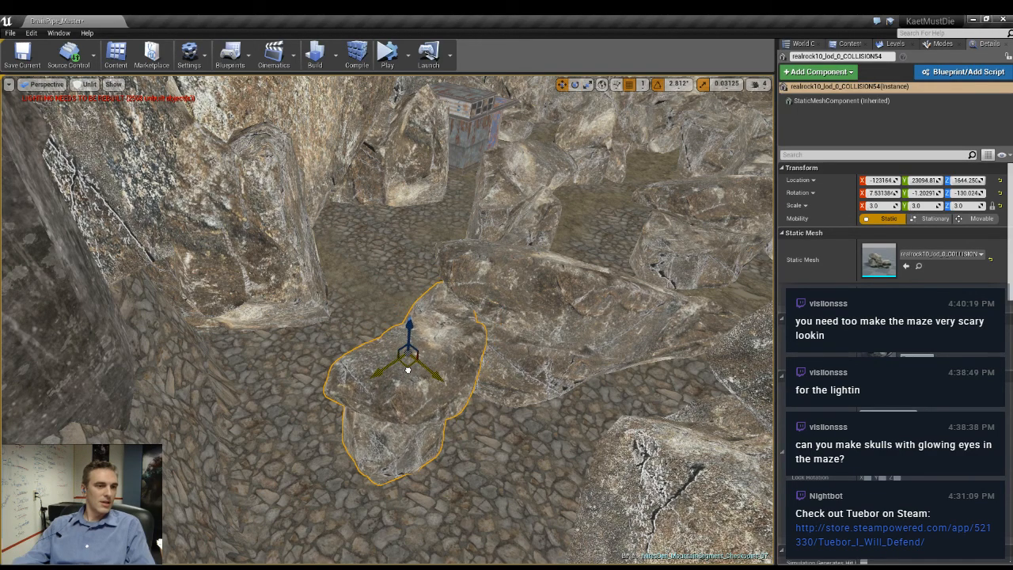
{"action": "mouse_move", "coordinate": [477, 394]}
{"action": "right_mouse_down"}
{"action": "mouse_move", "coordinate": [530, 368]}
{"action": "mouse_move", "coordinate": [503, 364]}
{"action": "mouse_move", "coordinate": [479, 376]}
{"action": "mouse_move", "coordinate": [420, 444]}
{"action": "mouse_move", "coordinate": [431, 456]}
{"action": "mouse_move", "coordinate": [356, 432]}
{"action": "mouse_move", "coordinate": [491, 409]}
{"action": "right_mouse_up"}
{"action": "key", "text": "w"}
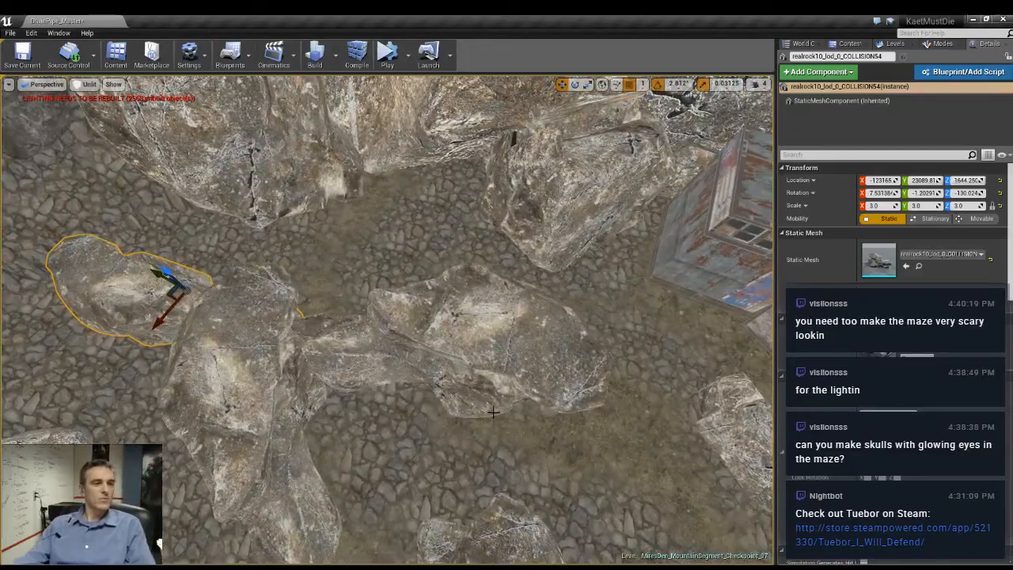
- Turn the scale 4 rock near the shed to about 87 degrees around Z and move it to about X -123491, Y 22189
{"action": "left_click", "coordinate": [435, 340]}
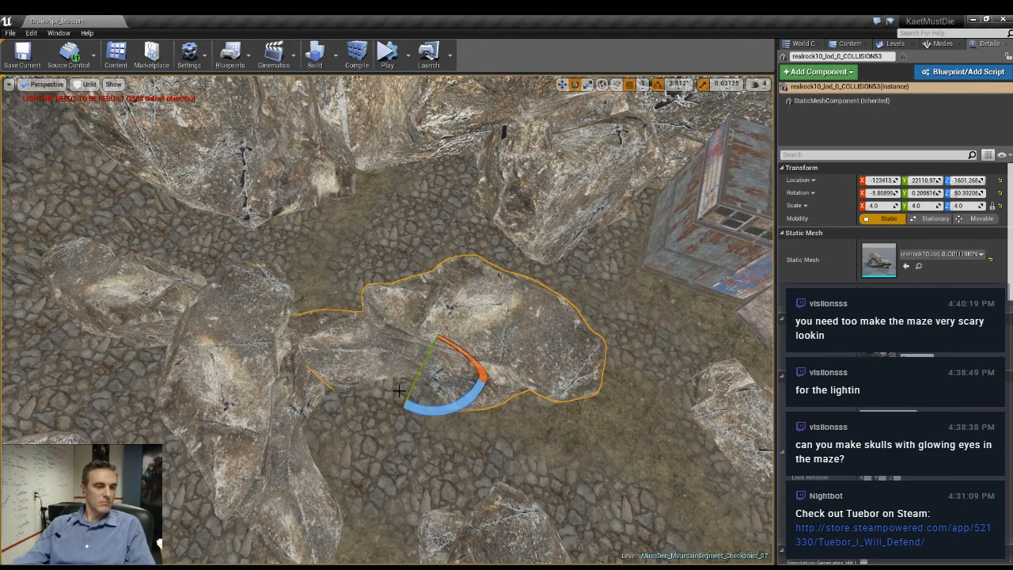
{"action": "left_click_drag", "start_coordinate": [455, 410], "coordinate": [401, 411]}
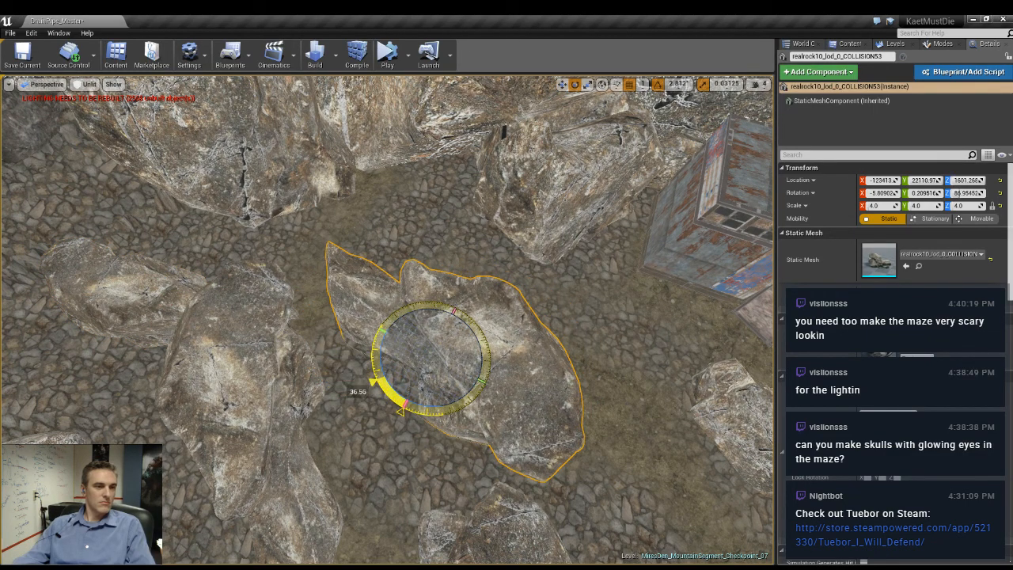
{"action": "left_click_drag", "start_coordinate": [413, 362], "coordinate": [422, 326]}
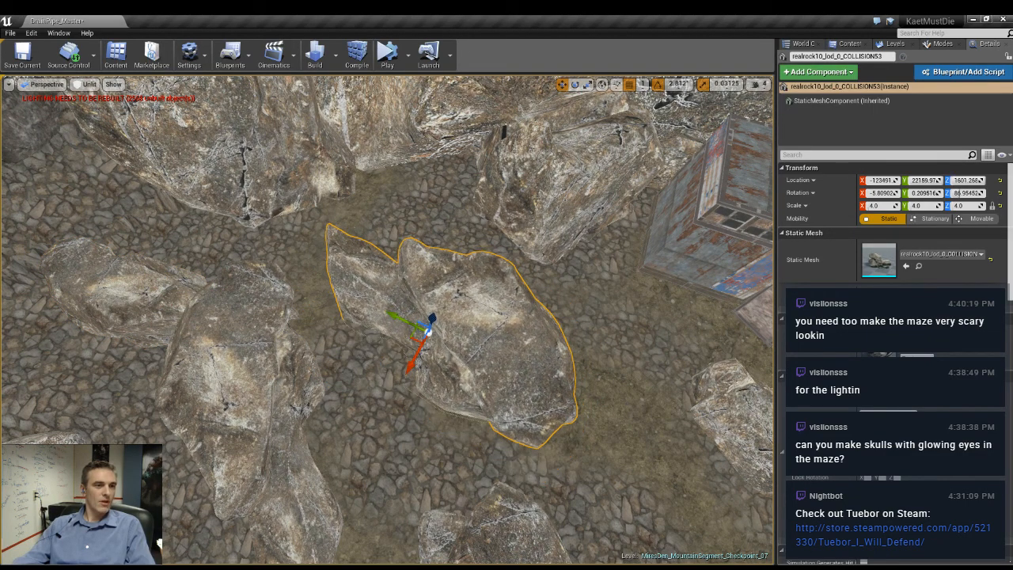
{"action": "right_click_drag", "start_coordinate": [429, 331], "coordinate": [378, 368]}
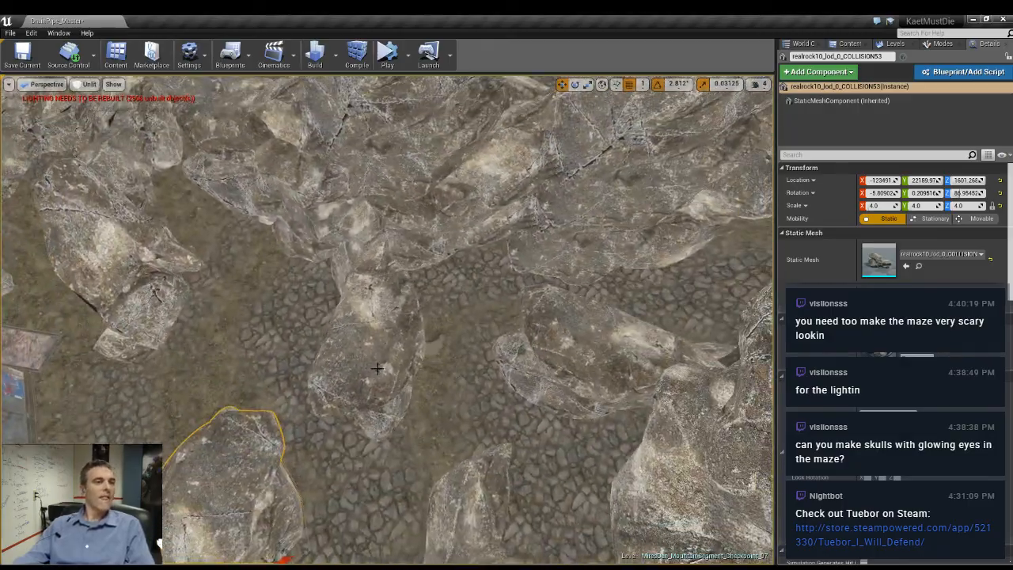
- Turn the next scale 4 rock in the passage to about -163.4 degrees around Z and move it to about X -123043, Y 21420
{"action": "left_click", "coordinate": [368, 392]}
{"action": "left_click_drag", "start_coordinate": [408, 290], "coordinate": [353, 259]}
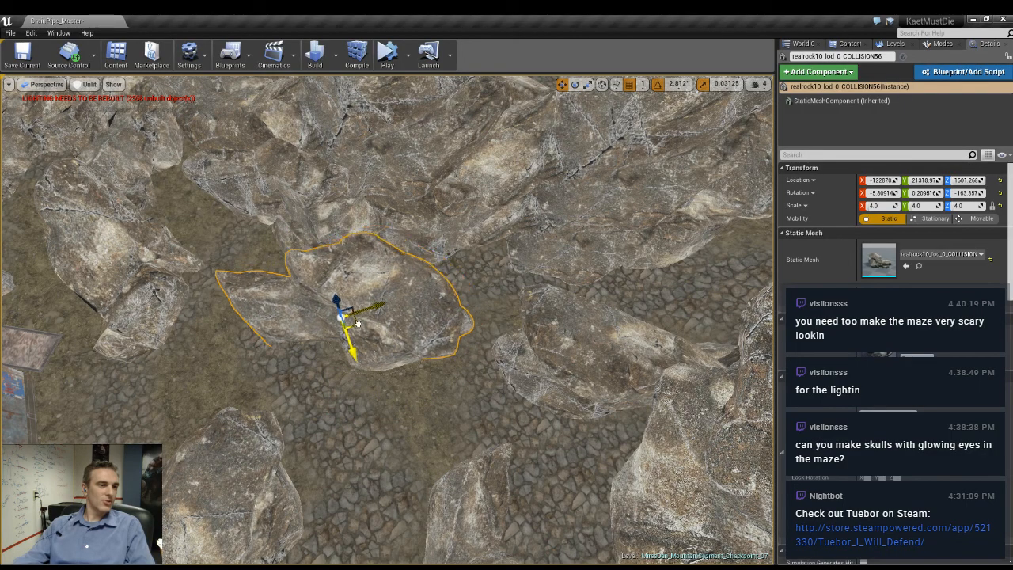
{"action": "right_click_drag", "start_coordinate": [332, 354], "coordinate": [349, 285]}
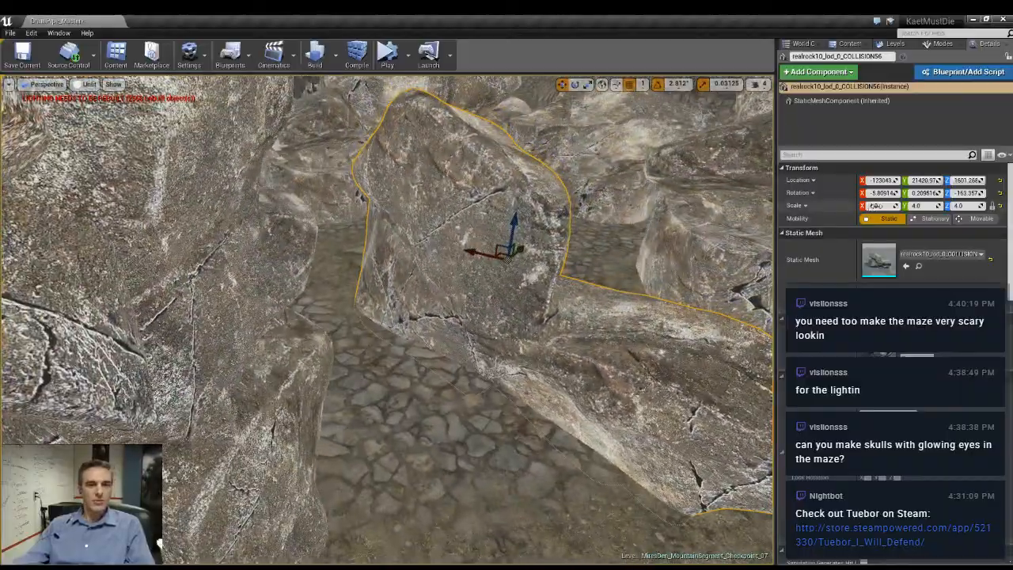
- Set the uniform scale of the moved passage rock to 3.75
{"action": "left_click", "coordinate": [878, 206]}
{"action": "type", "text": "3.75"}
{"action": "key", "text": "Return"}
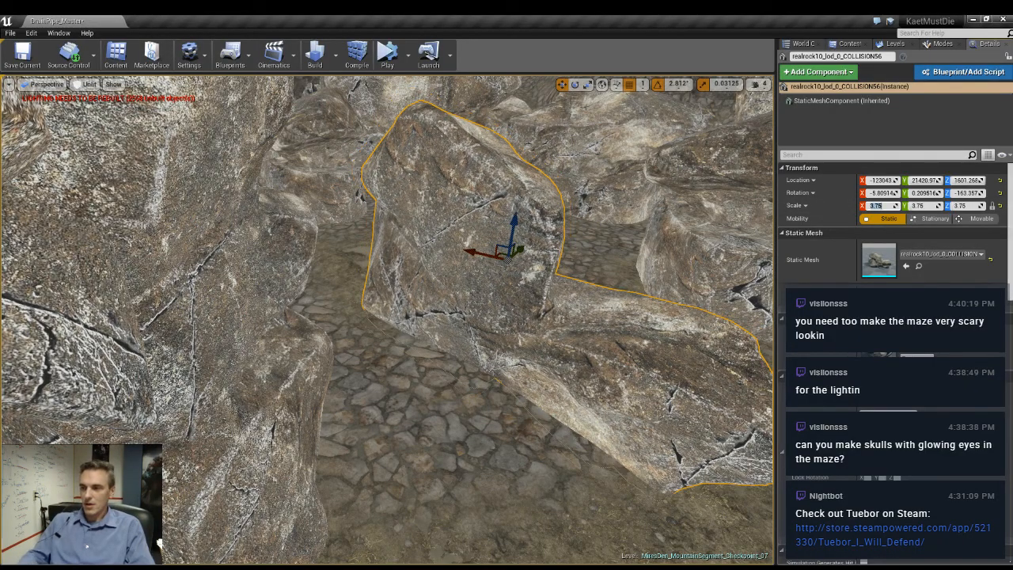
- Delete the selected object and compare the maze in lit and unlit shading
{"action": "right_click_drag", "start_coordinate": [388, 300], "coordinate": [404, 328]}
{"action": "right_click_drag", "start_coordinate": [388, 319], "coordinate": [493, 291]}
{"action": "key", "text": "Delete"}
{"action": "key", "text": "alt+4"}
{"action": "key", "text": "alt+3"}
{"action": "left_click", "coordinate": [12, 37]}
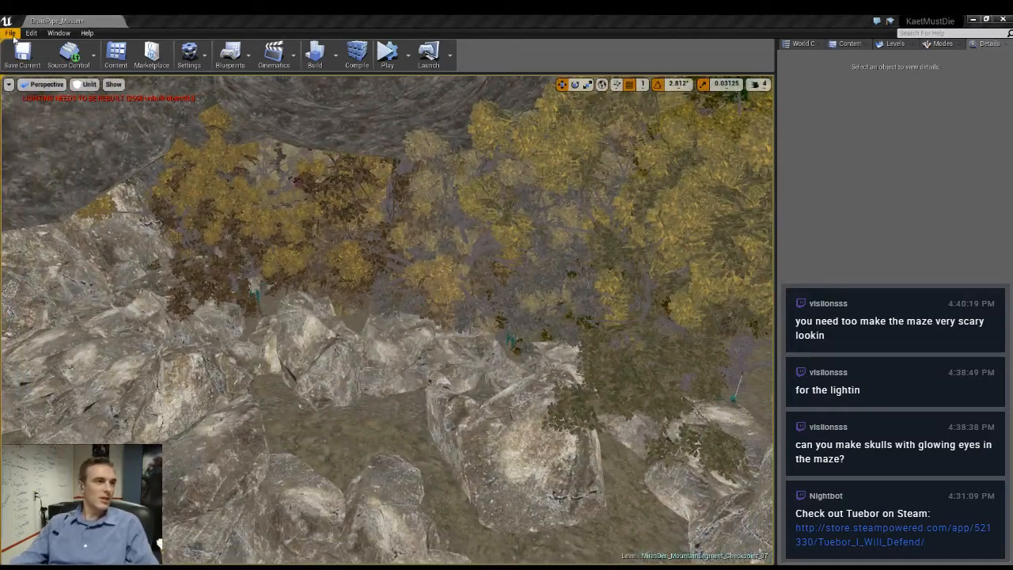
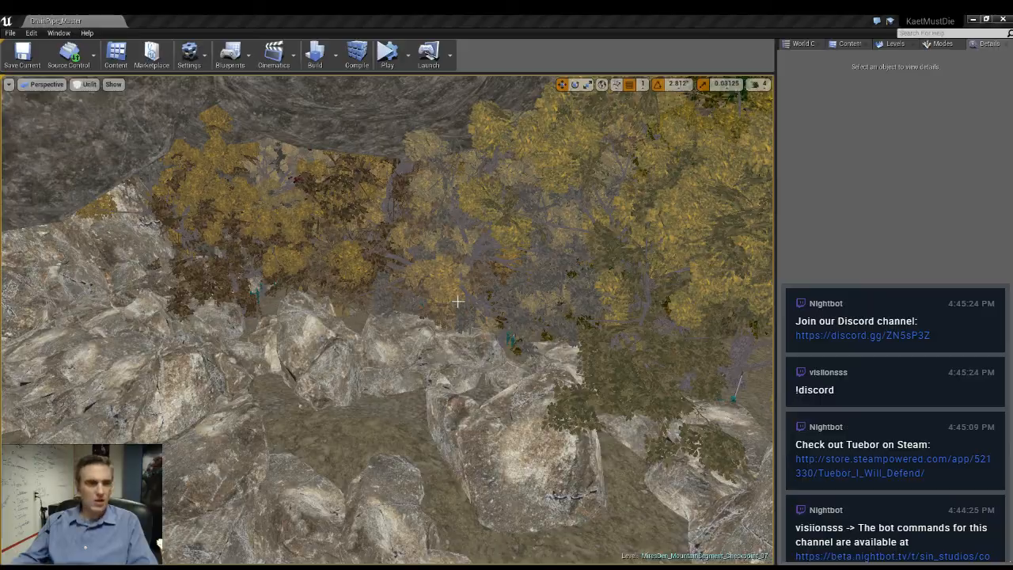
- Select the lamp post beside the spiked skull barricade and make MiresDen_MountainSegment_Checkpoint_06 the current level
{"action": "right_click_drag", "start_coordinate": [458, 301], "coordinate": [277, 376]}
{"action": "left_click", "coordinate": [352, 340]}
{"action": "right_click_drag", "start_coordinate": [504, 336], "coordinate": [475, 345]}
{"action": "left_click", "coordinate": [890, 43]}
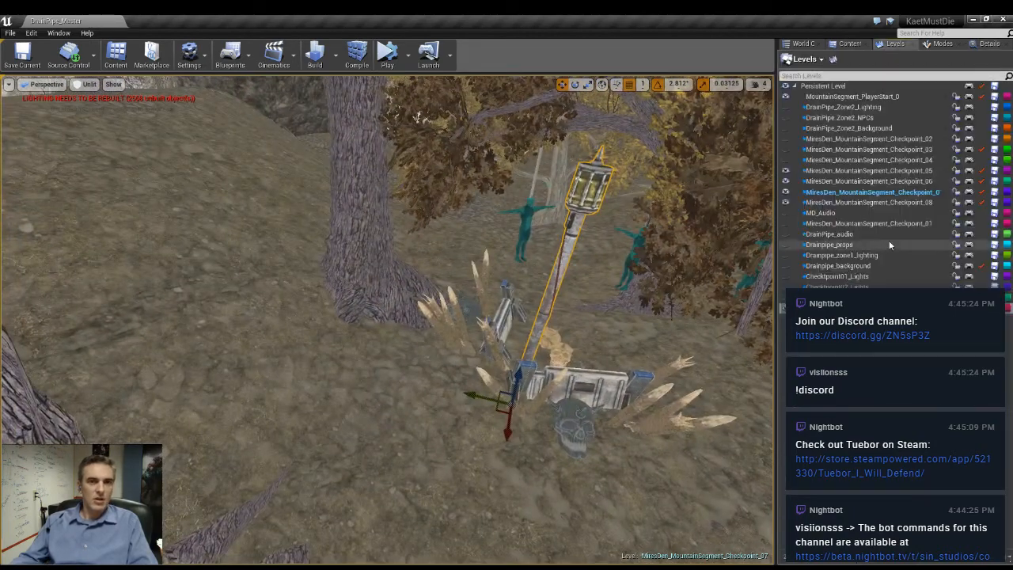
{"action": "double_click", "coordinate": [875, 181]}
- Bring the lamp post across the terrain into the rocky Checkpoint_06 area near the rusty metal shack
{"action": "left_click_drag", "start_coordinate": [498, 409], "coordinate": [31, 309], "text": "alt"}
{"action": "right_click_drag", "start_coordinate": [498, 409], "coordinate": [415, 381]}
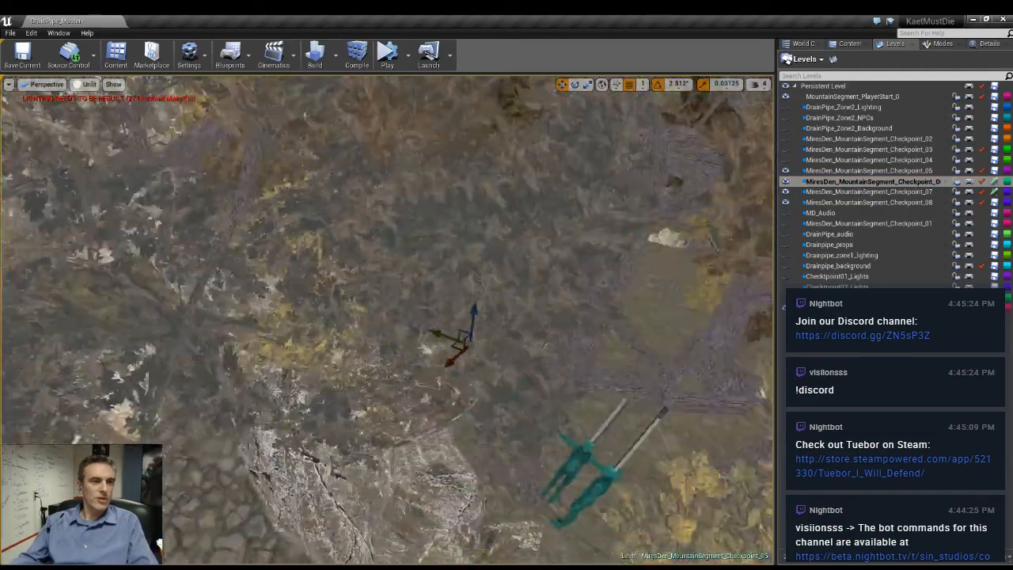
{"action": "key", "text": "f"}
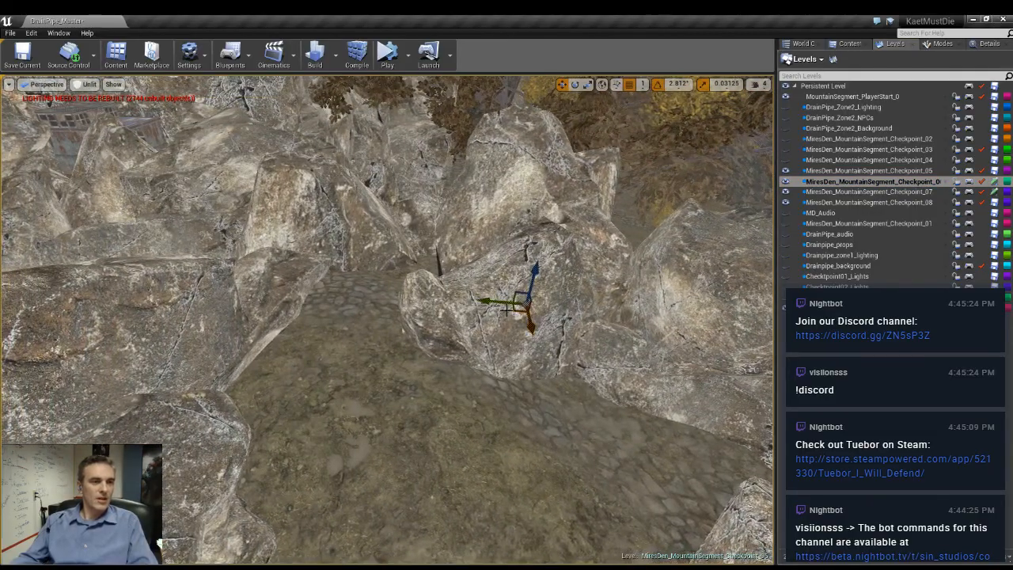
{"action": "right_click_drag", "start_coordinate": [333, 320], "coordinate": [261, 344]}
{"action": "left_click_drag", "start_coordinate": [330, 176], "coordinate": [320, 111]}
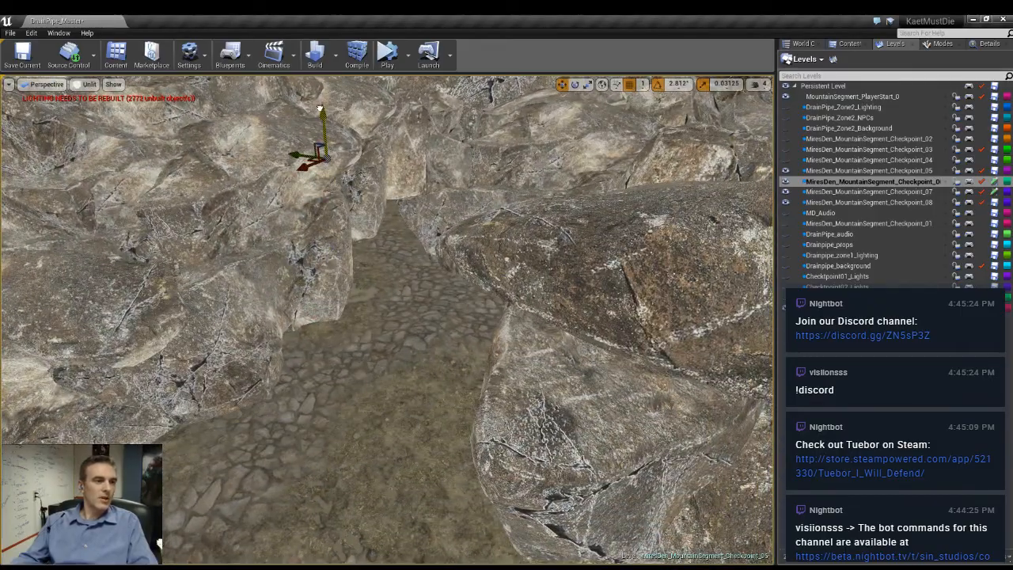
{"action": "right_click_drag", "start_coordinate": [438, 208], "coordinate": [372, 313]}
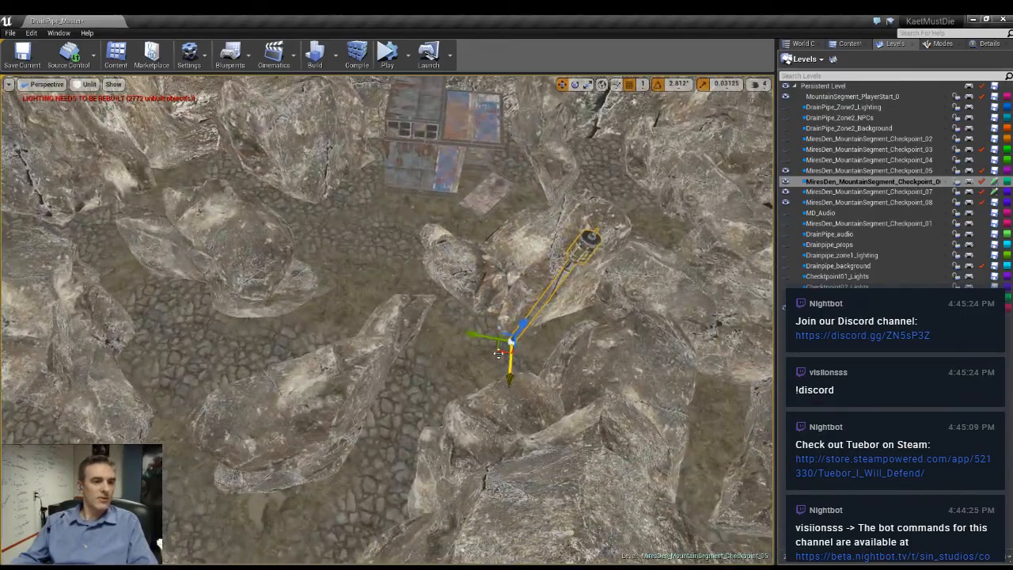
- Position the lamp post on the cobbled ground at the front corner of the rusty shack
{"action": "left_click_drag", "start_coordinate": [510, 341], "coordinate": [348, 203]}
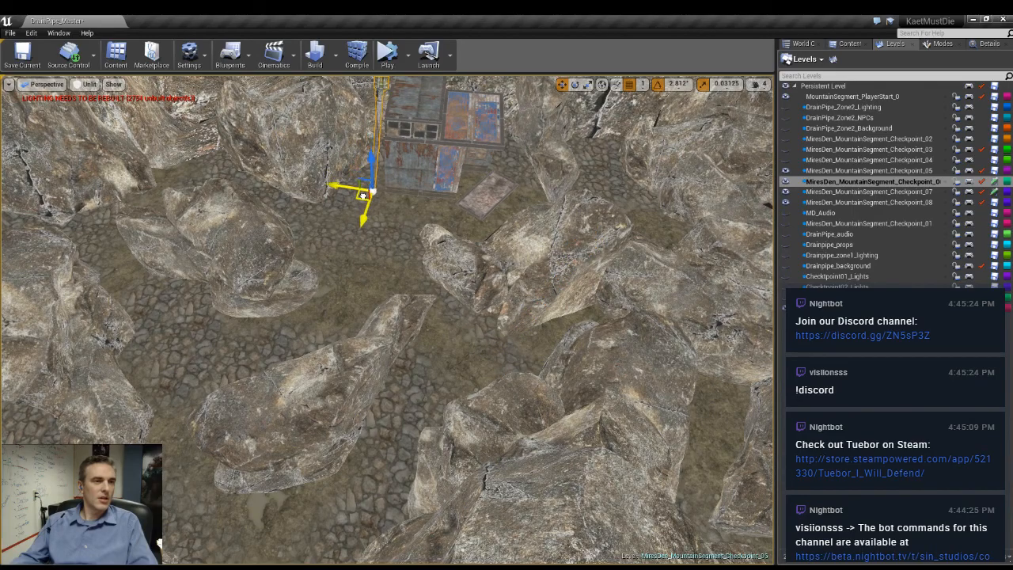
{"action": "right_click_drag", "start_coordinate": [362, 196], "coordinate": [408, 181]}
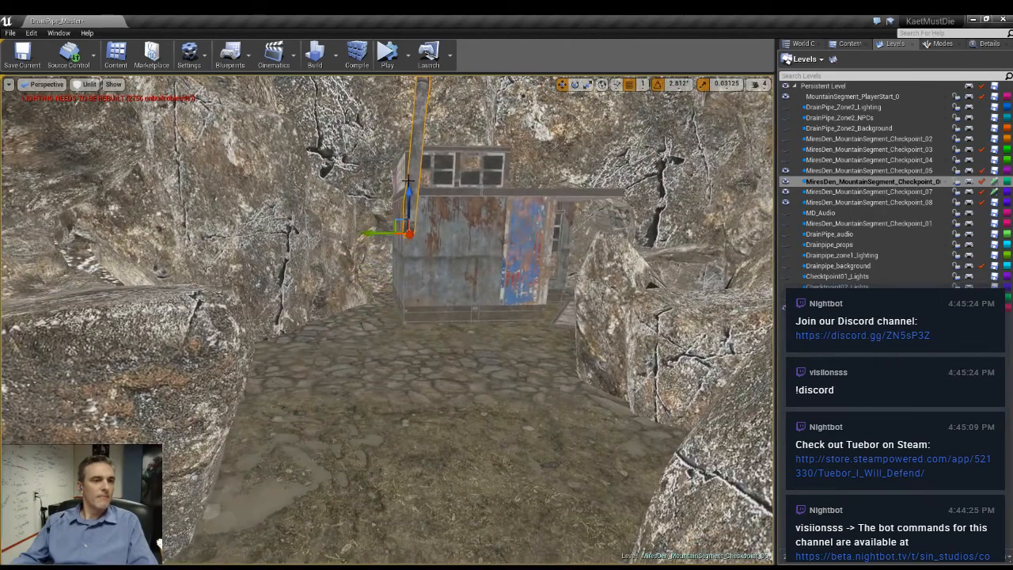
{"action": "left_click_drag", "start_coordinate": [408, 181], "coordinate": [406, 313]}
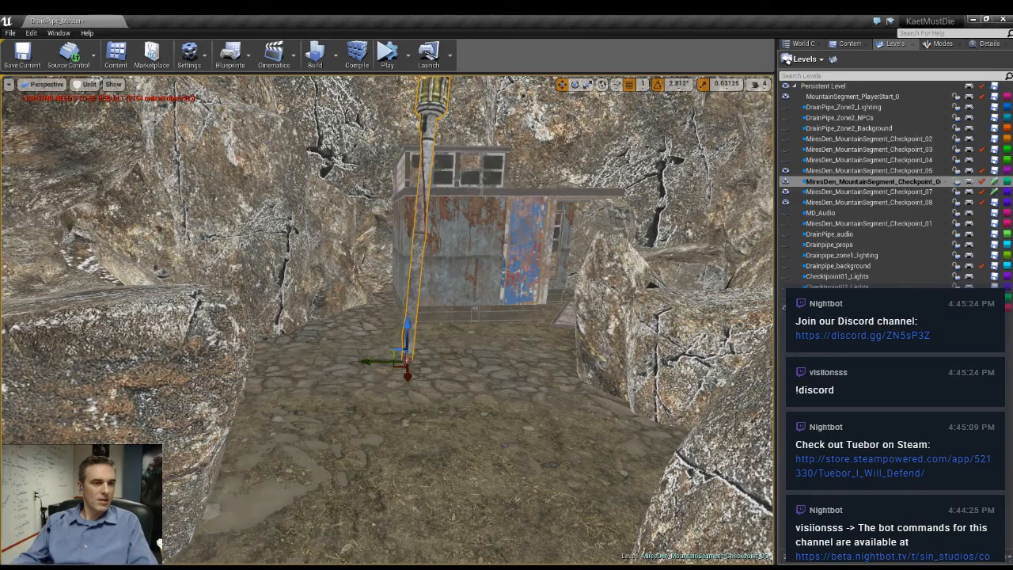
{"action": "right_click_drag", "start_coordinate": [407, 332], "coordinate": [464, 415]}
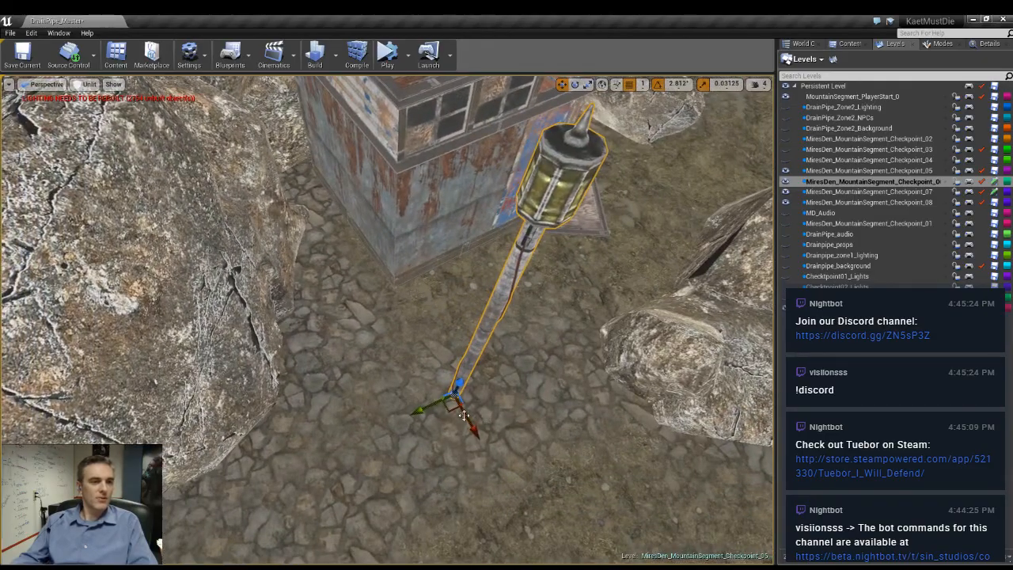
{"action": "left_click_drag", "start_coordinate": [453, 408], "coordinate": [358, 309]}
{"action": "right_click_drag", "start_coordinate": [358, 309], "coordinate": [360, 273]}
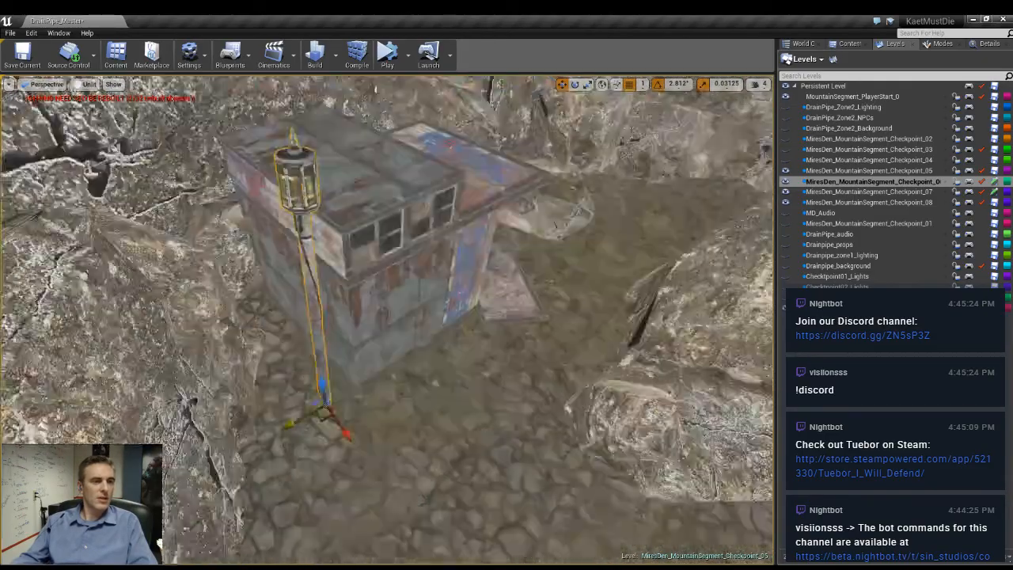
{"action": "right_click_drag", "start_coordinate": [467, 337], "coordinate": [467, 307]}
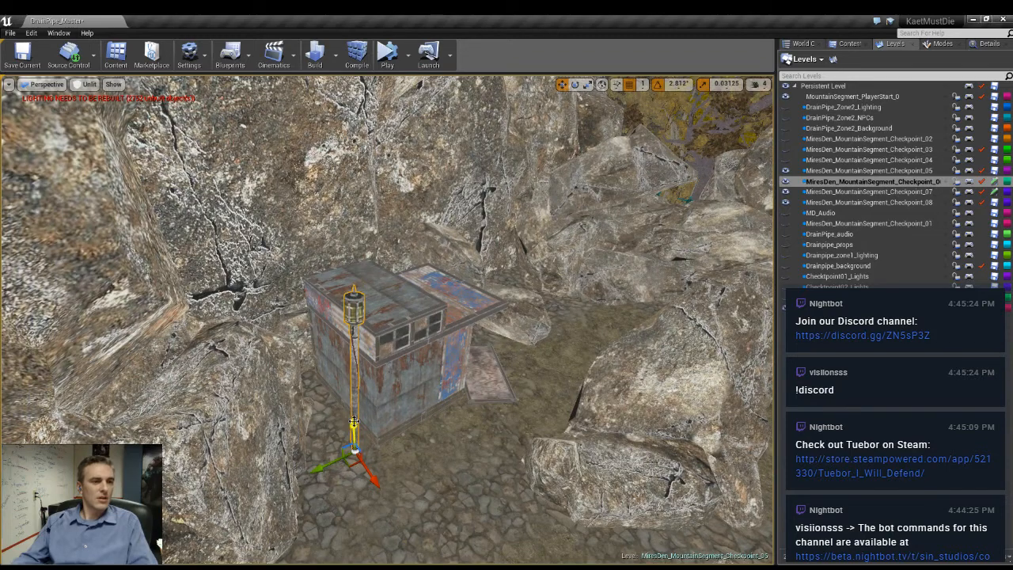
- Raise the lamp post onto the shack's roof and rotate it so that it leans slightly
{"action": "left_click_drag", "start_coordinate": [354, 422], "coordinate": [375, 332]}
{"action": "right_click_drag", "start_coordinate": [378, 333], "coordinate": [405, 317]}
{"action": "key", "text": "e"}
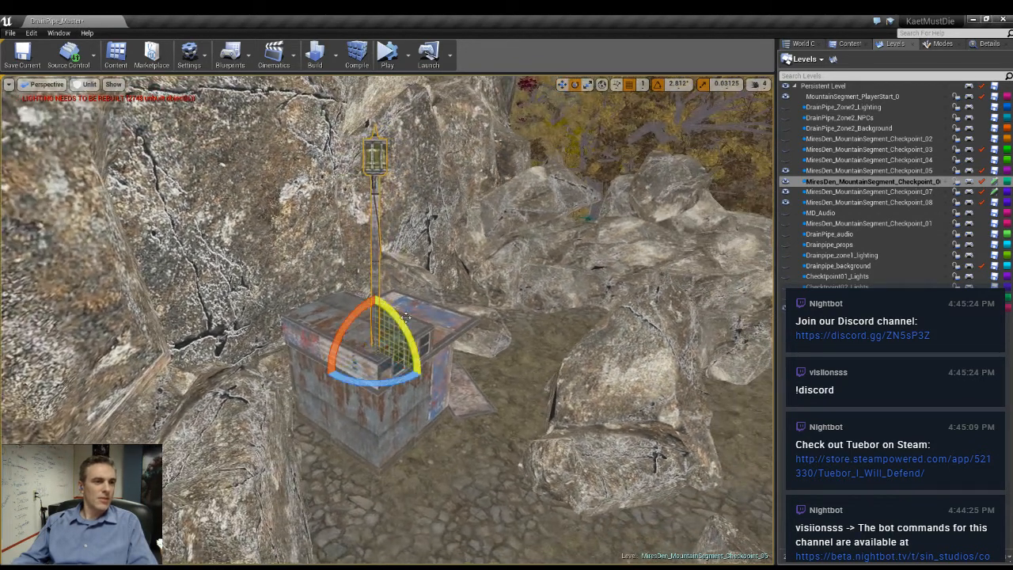
{"action": "left_click_drag", "start_coordinate": [405, 317], "coordinate": [418, 343]}
{"action": "key", "text": "s"}
{"action": "right_click_drag", "start_coordinate": [412, 329], "coordinate": [410, 329]}
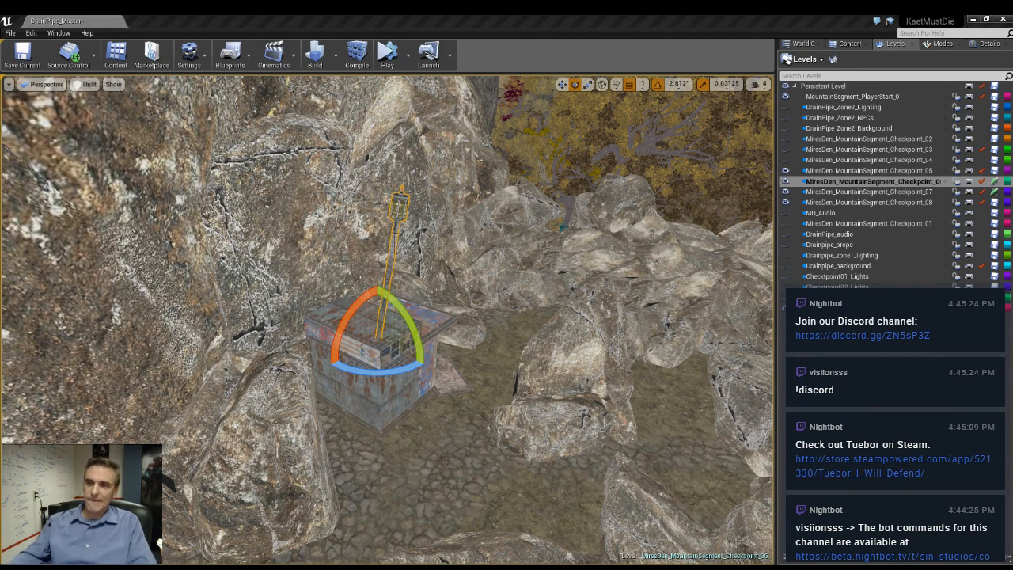
- Examine the lamp post on the shack's roof in Lit view mode and return to Unlit
{"action": "key", "text": "w"}
{"action": "right_click_drag", "start_coordinate": [388, 320], "coordinate": [501, 346]}
{"action": "key", "text": "s"}
{"action": "key", "text": "g"}
{"action": "key", "text": "w"}
{"action": "right_click_drag", "start_coordinate": [491, 305], "coordinate": [269, 190]}
{"action": "key", "text": "s"}
{"action": "key", "text": "alt+4"}
{"action": "key", "text": "w"}
{"action": "key", "text": "s"}
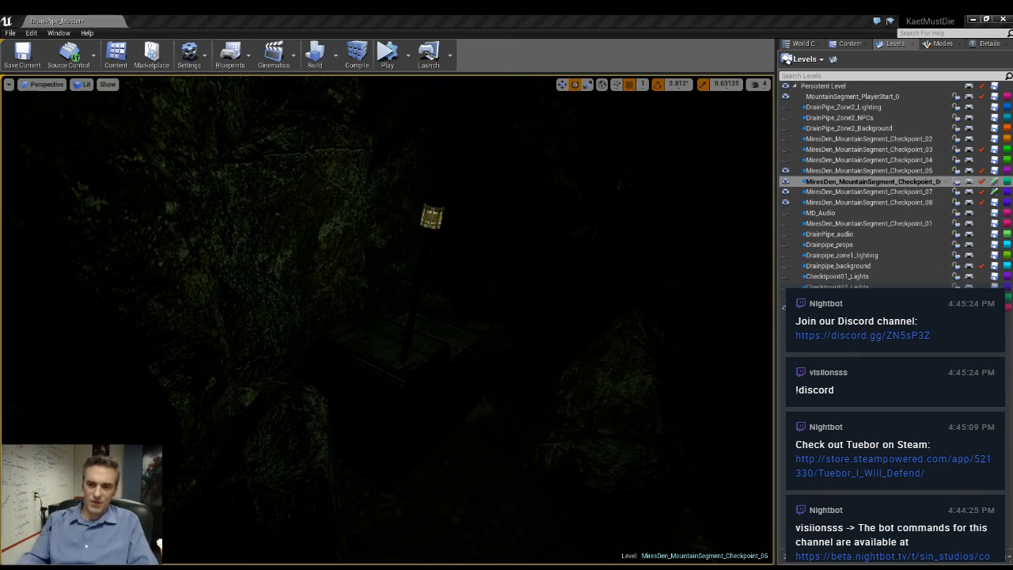
{"action": "right_click_drag", "start_coordinate": [560, 421], "coordinate": [681, 478]}
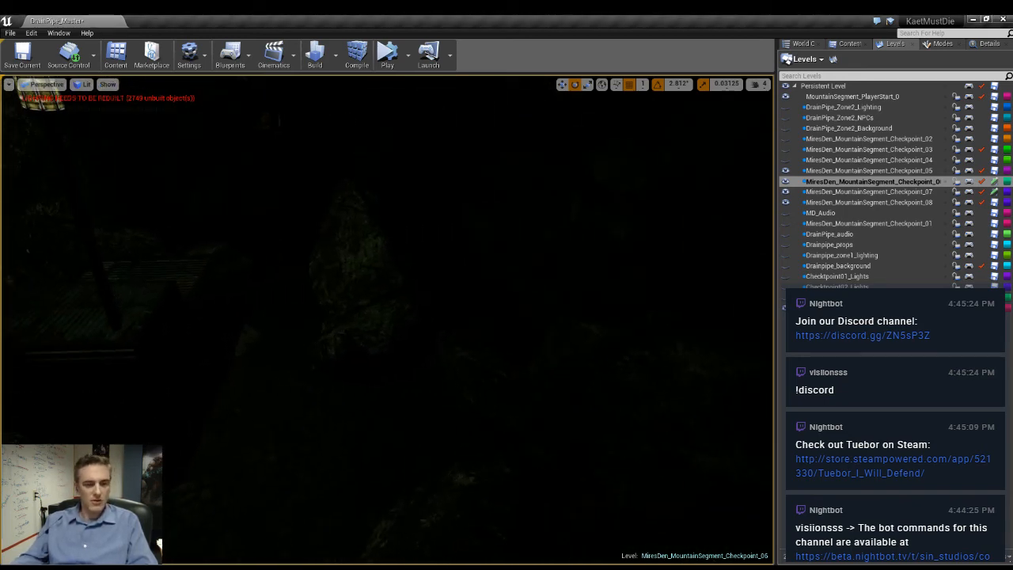
{"action": "key", "text": "alt+3"}
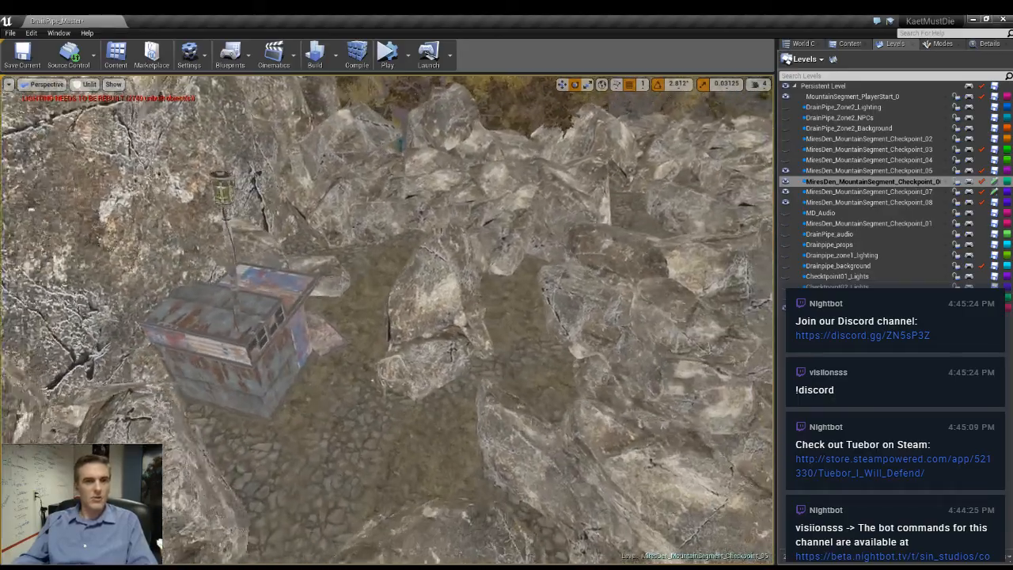
- Select the boulders on the cobbled ground beside the shack together with the rocks facing its front
{"action": "right_click_drag", "start_coordinate": [387, 320], "coordinate": [277, 349]}
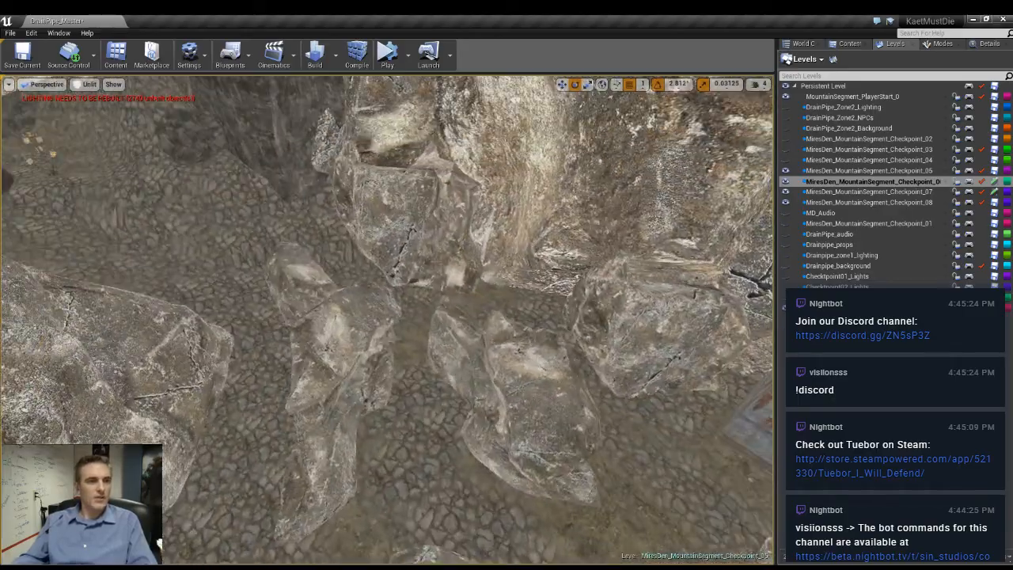
{"action": "left_click", "coordinate": [305, 293]}
{"action": "left_click", "coordinate": [322, 419], "text": "ctrl"}
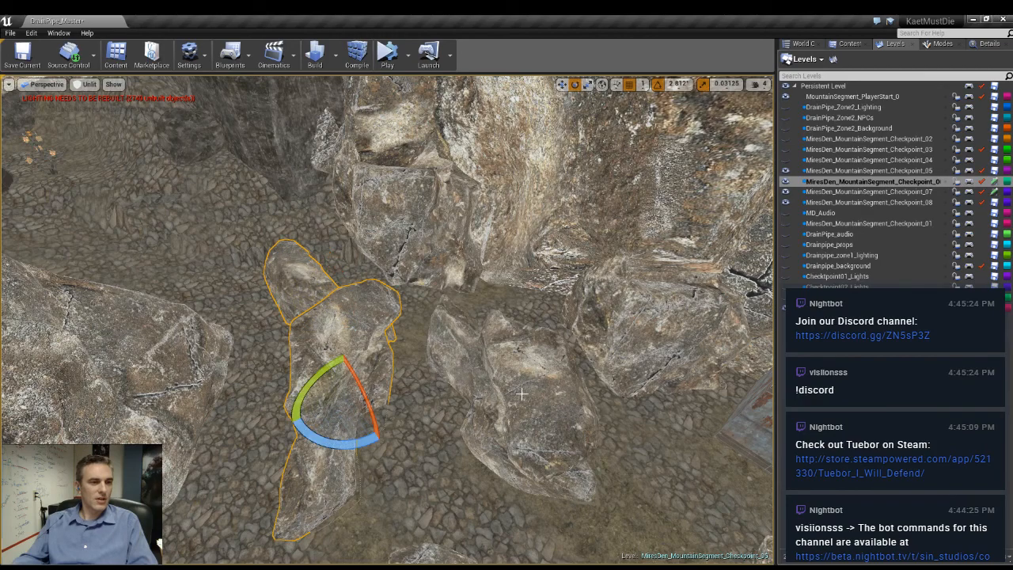
{"action": "left_click", "coordinate": [525, 398], "text": "ctrl"}
{"action": "left_click", "coordinate": [643, 330], "text": "ctrl"}
{"action": "right_click_drag", "start_coordinate": [643, 330], "coordinate": [383, 333]}
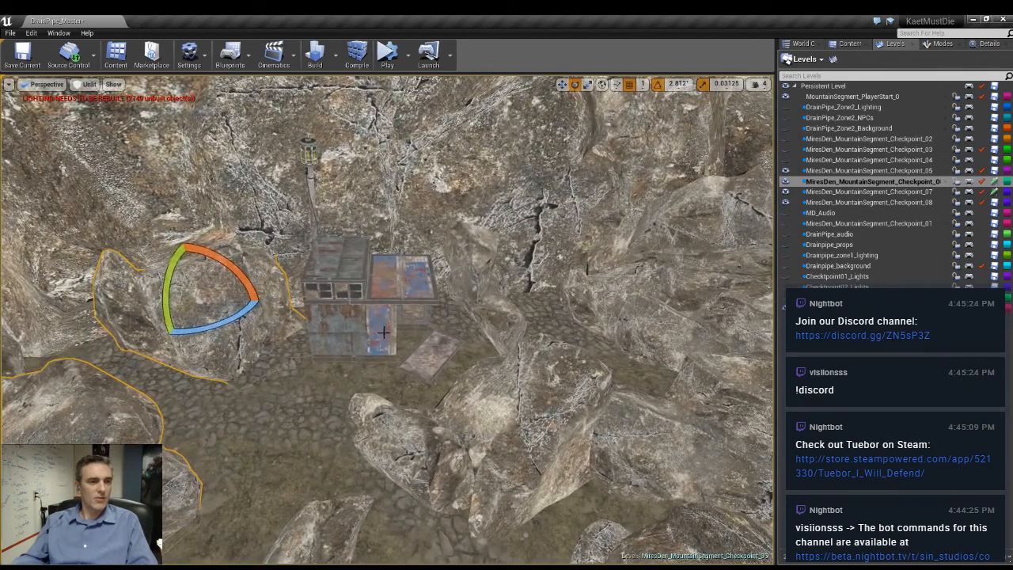
{"action": "left_click", "coordinate": [421, 443], "text": "ctrl"}
{"action": "left_click", "coordinate": [499, 325], "text": "ctrl"}
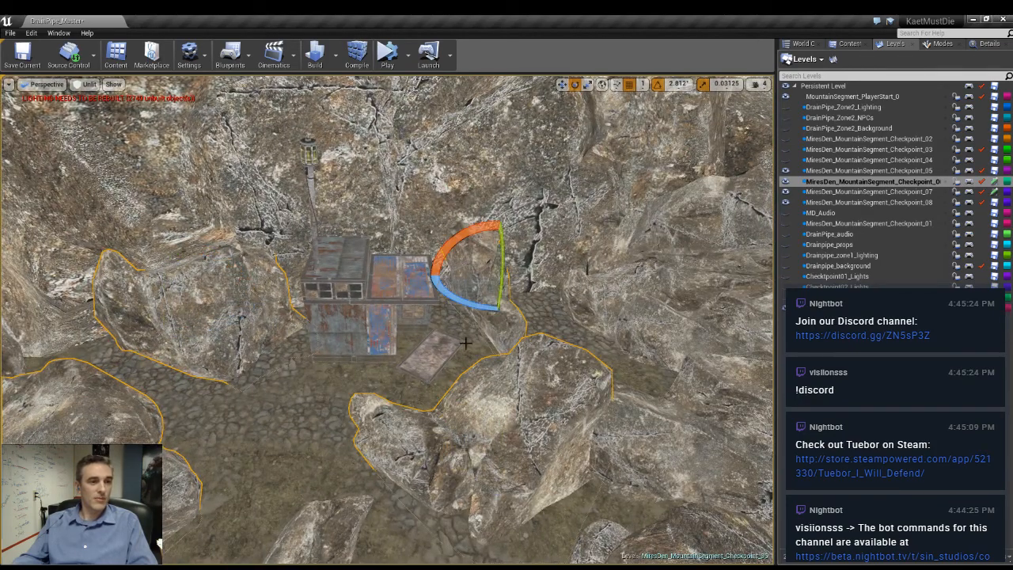
- Add the boulders of the ridge between the shack and the yellow trees to the selection
{"action": "right_click_drag", "start_coordinate": [387, 271], "coordinate": [522, 243]}
{"action": "left_click", "coordinate": [430, 281], "text": "ctrl"}
{"action": "left_click", "coordinate": [497, 346], "text": "ctrl"}
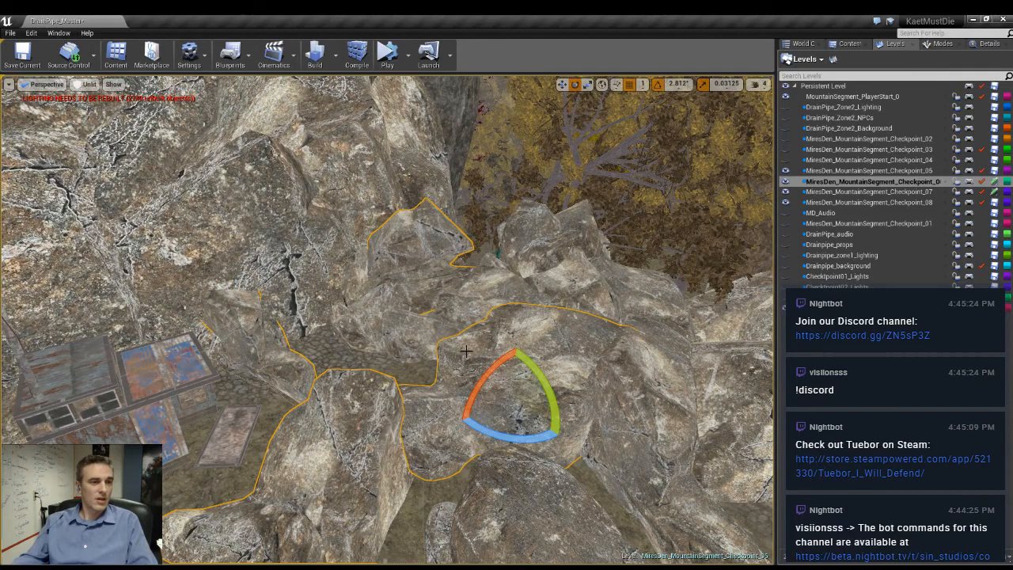
{"action": "left_click", "coordinate": [403, 326], "text": "ctrl"}
{"action": "left_click", "coordinate": [511, 281], "text": "ctrl"}
{"action": "left_click", "coordinate": [494, 301], "text": "ctrl"}
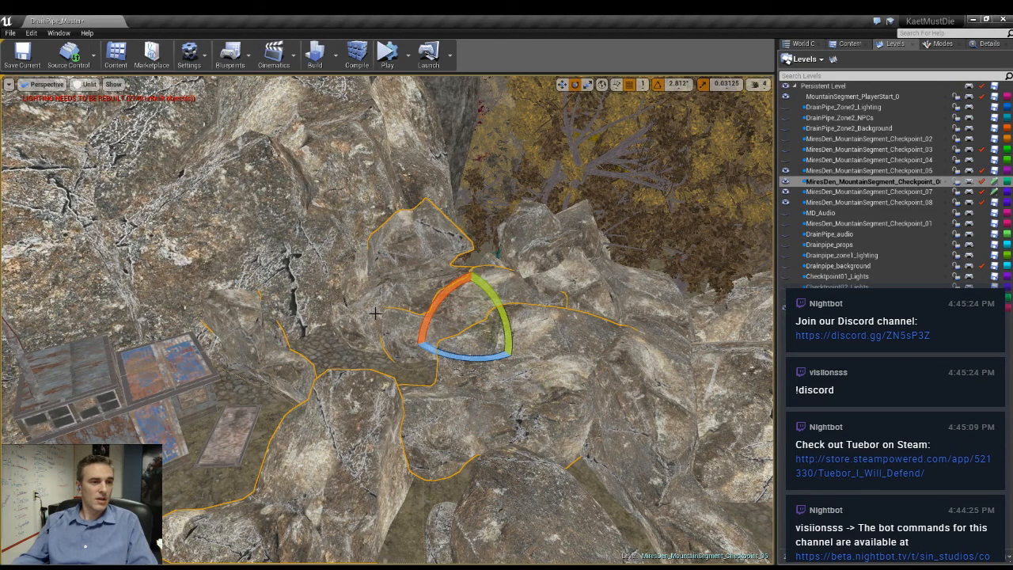
{"action": "left_click", "coordinate": [373, 314], "text": "ctrl"}
{"action": "left_click", "coordinate": [522, 268], "text": "ctrl"}
{"action": "left_click", "coordinate": [620, 304], "text": "ctrl"}
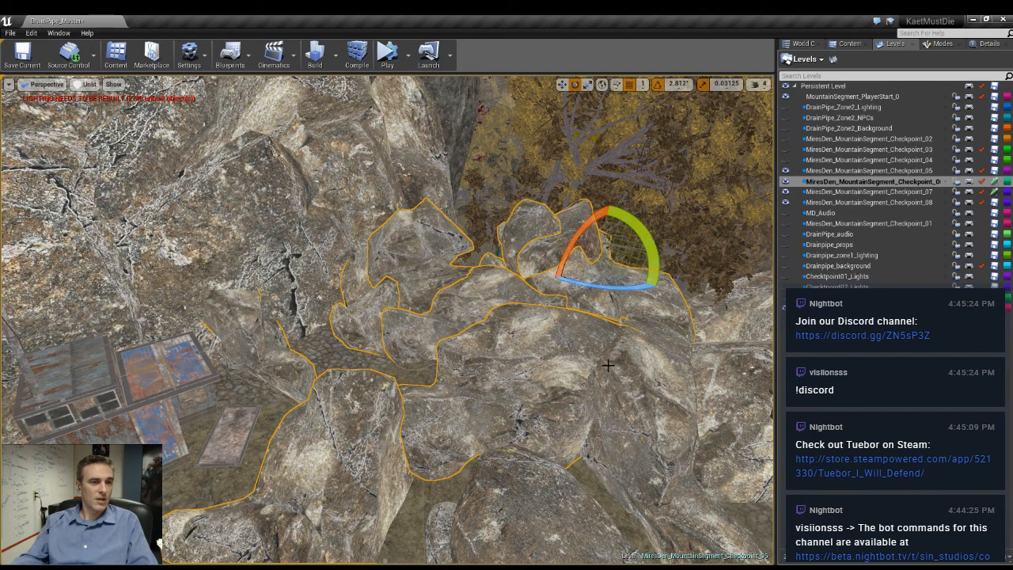
{"action": "left_click", "coordinate": [608, 365], "text": "ctrl"}
- Extend the selection with the boulders lining the dirt path and those at the edge of the trees
{"action": "right_click_drag", "start_coordinate": [580, 339], "coordinate": [625, 349]}
{"action": "left_click", "coordinate": [231, 405]}
{"action": "left_click", "coordinate": [215, 514], "text": "ctrl"}
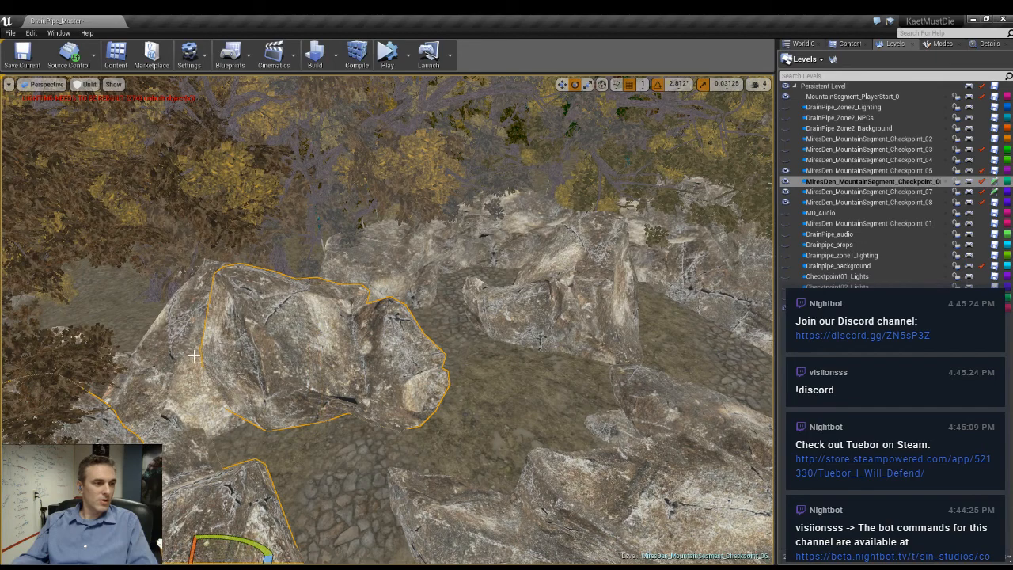
{"action": "left_click", "coordinate": [137, 402], "text": "ctrl"}
{"action": "right_click_drag", "start_coordinate": [292, 440], "coordinate": [290, 442]}
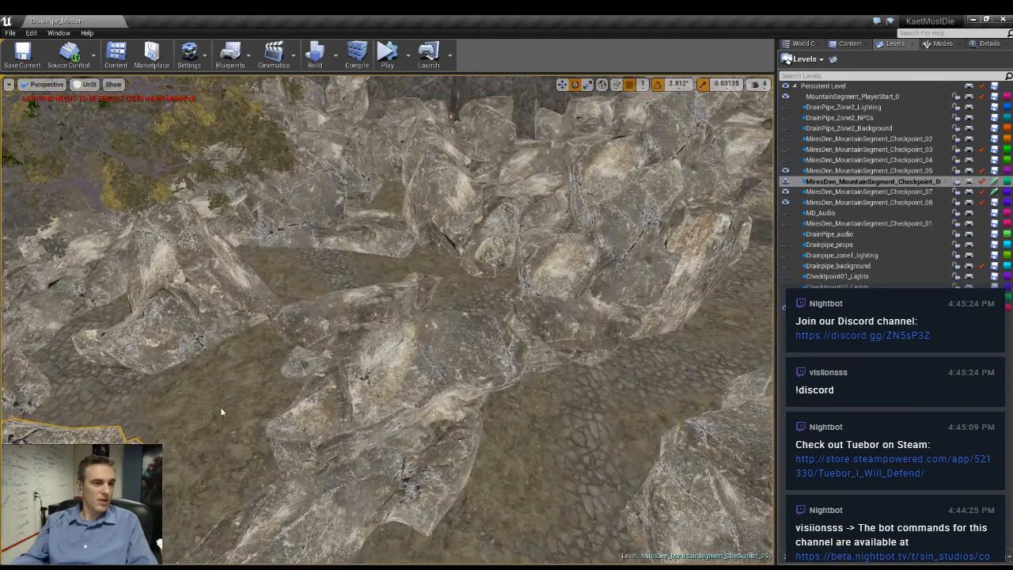
{"action": "left_click", "coordinate": [333, 434]}
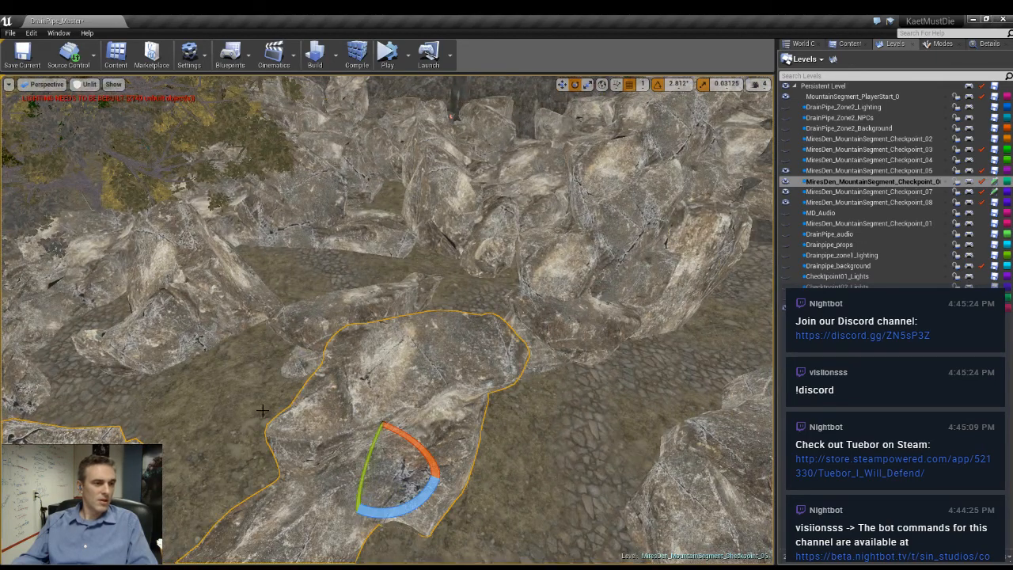
{"action": "left_click", "coordinate": [167, 324], "text": "ctrl"}
{"action": "left_click", "coordinate": [27, 385], "text": "ctrl"}
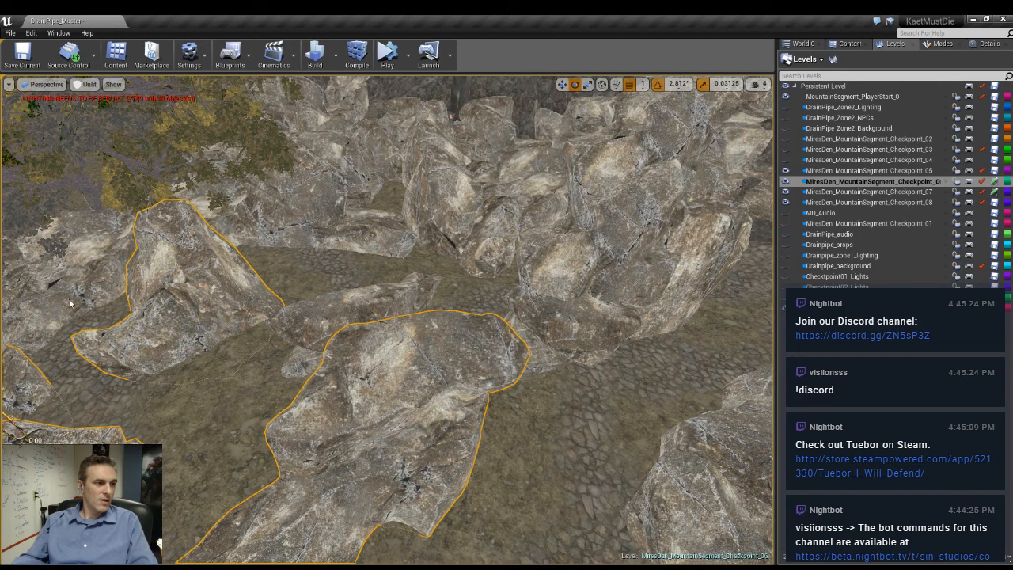
{"action": "left_click", "coordinate": [60, 304], "text": "ctrl"}
{"action": "right_click_drag", "start_coordinate": [192, 319], "coordinate": [62, 360]}
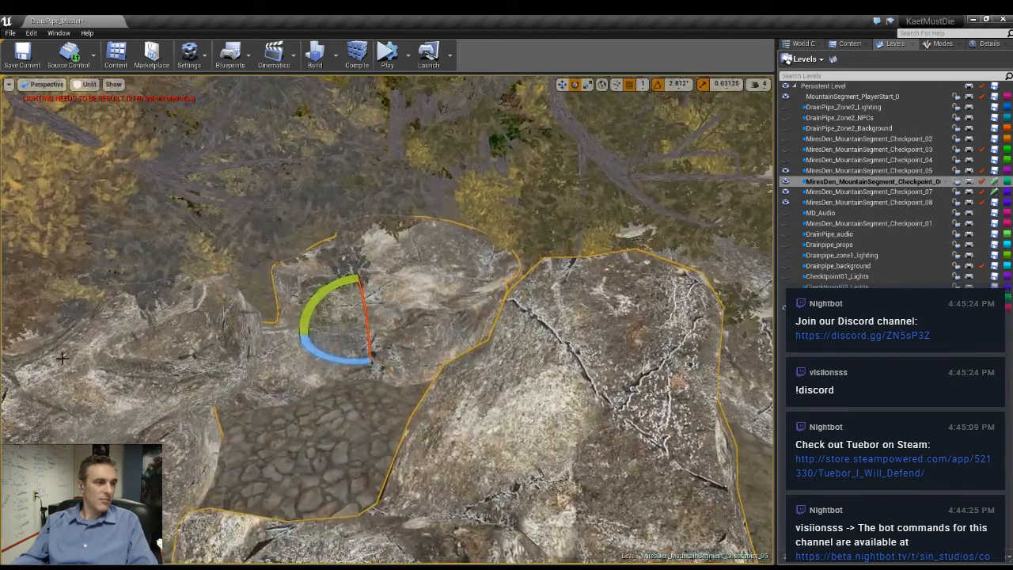
{"action": "left_click", "coordinate": [131, 376], "text": "ctrl"}
- Add the large upright boulder and the rocks dividing the dirt paths to the selection
{"action": "right_click_drag", "start_coordinate": [251, 447], "coordinate": [328, 358]}
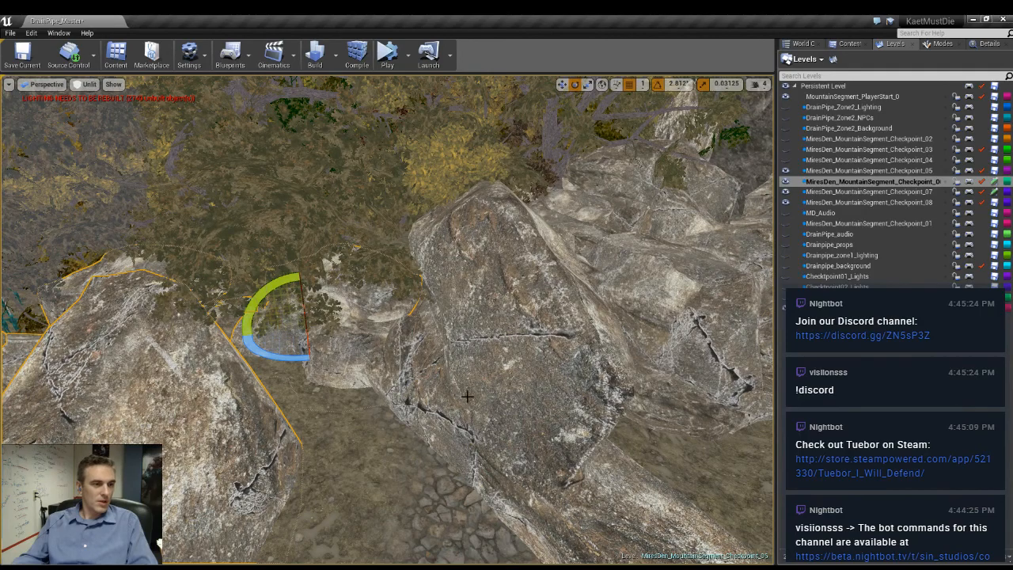
{"action": "left_click", "coordinate": [524, 410], "text": "ctrl"}
{"action": "right_click_drag", "start_coordinate": [681, 441], "coordinate": [579, 425]}
{"action": "left_click", "coordinate": [490, 387], "text": "ctrl"}
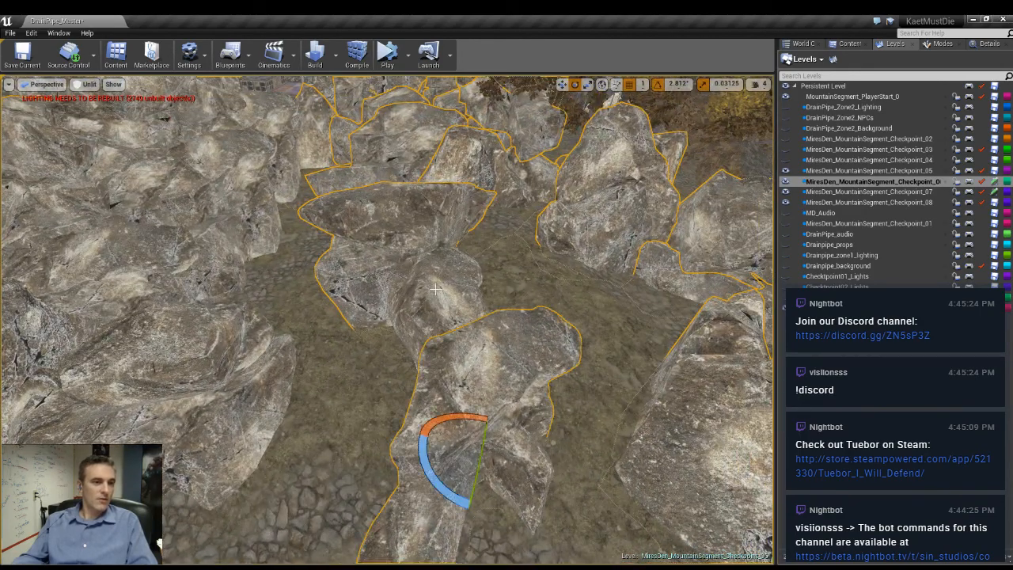
{"action": "left_click", "coordinate": [436, 289], "text": "ctrl"}
{"action": "right_click_drag", "start_coordinate": [665, 316], "coordinate": [660, 321]}
{"action": "left_click", "coordinate": [507, 425], "text": "ctrl"}
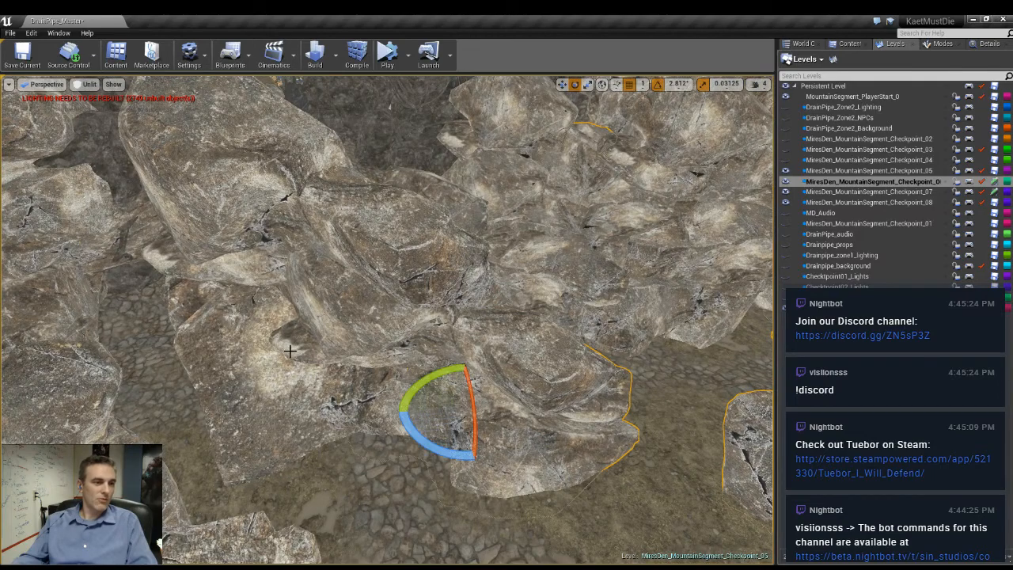
- Add the boulders of the rocky ridge bordering the cobbled path to the selection
{"action": "left_click", "coordinate": [366, 291], "text": "ctrl"}
{"action": "left_click", "coordinate": [239, 410], "text": "ctrl"}
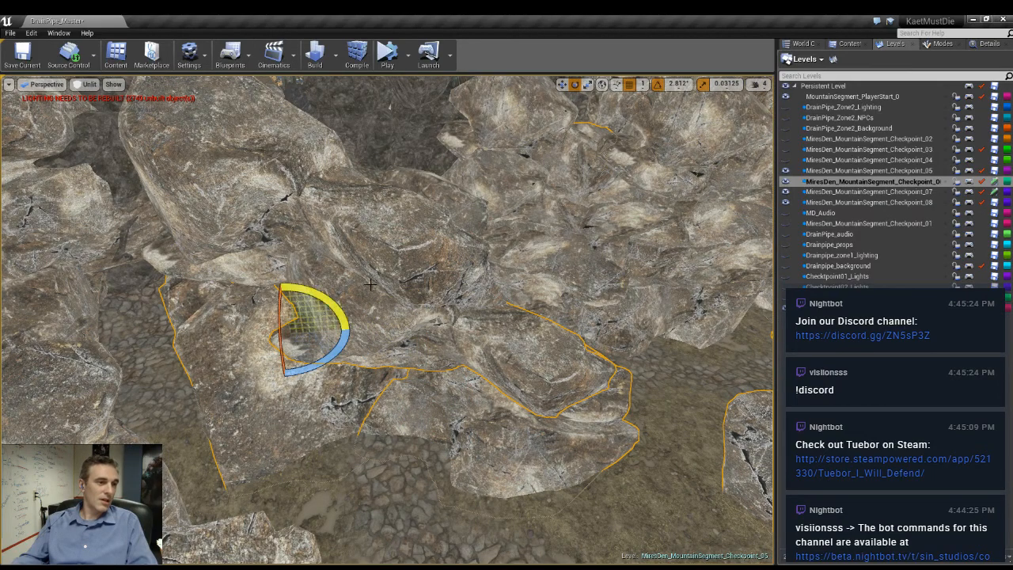
{"action": "left_click", "coordinate": [261, 177], "text": "ctrl"}
{"action": "right_click_drag", "start_coordinate": [255, 169], "coordinate": [259, 234]}
{"action": "left_click", "coordinate": [294, 360], "text": "ctrl"}
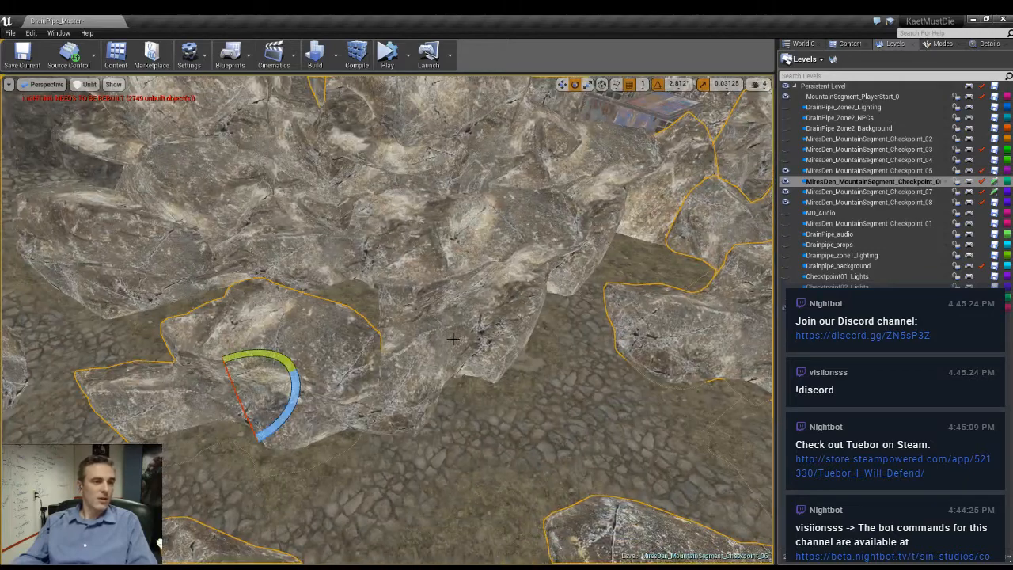
{"action": "left_click", "coordinate": [447, 331], "text": "ctrl"}
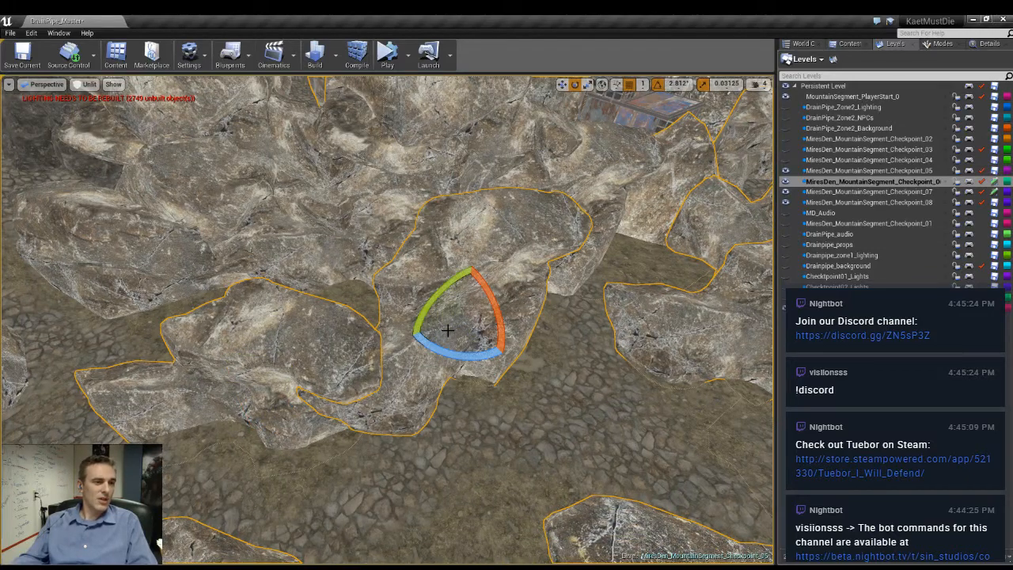
{"action": "left_click", "coordinate": [305, 252], "text": "ctrl"}
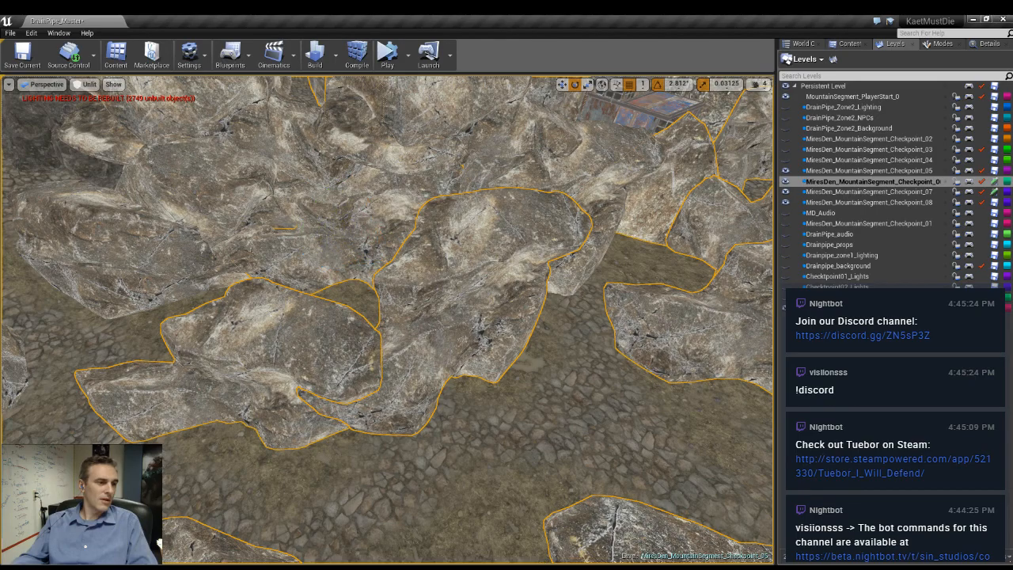
{"action": "left_click", "coordinate": [148, 265], "text": "ctrl"}
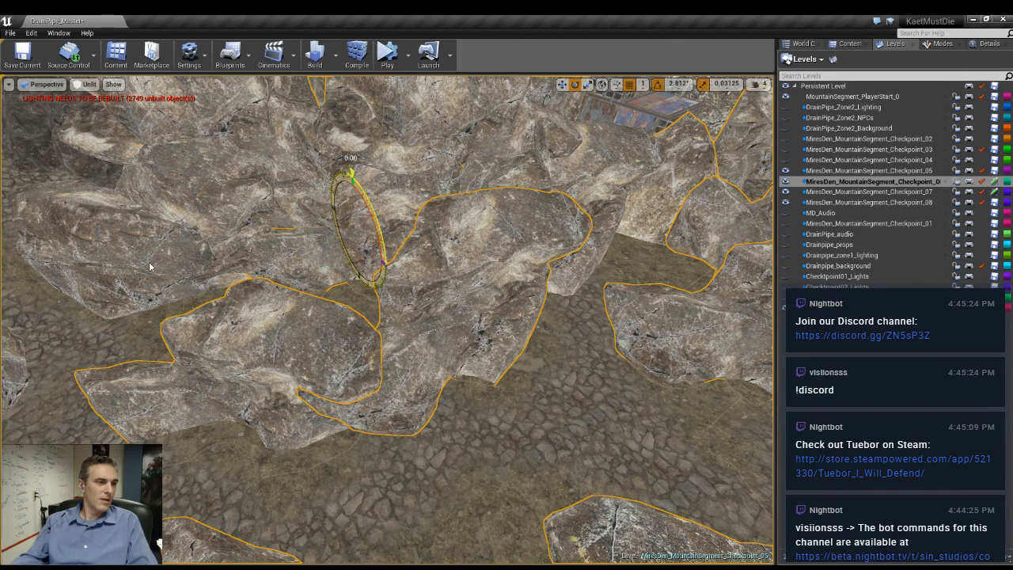
- Extend the selection with the boulders on the upper part of the ridge and those overlapping behind them
{"action": "left_click", "coordinate": [222, 172], "text": "ctrl"}
{"action": "right_click_drag", "start_coordinate": [223, 172], "coordinate": [215, 103]}
{"action": "key", "text": "w"}
{"action": "key", "text": "w"}
{"action": "mouse_move", "coordinate": [228, 200]}
{"action": "right_mouse_down"}
{"action": "mouse_move", "coordinate": [220, 186]}
{"action": "mouse_move", "coordinate": [228, 200]}
{"action": "right_mouse_up"}
{"action": "left_click", "coordinate": [258, 241], "text": "ctrl"}
{"action": "left_click", "coordinate": [518, 321], "text": "ctrl"}
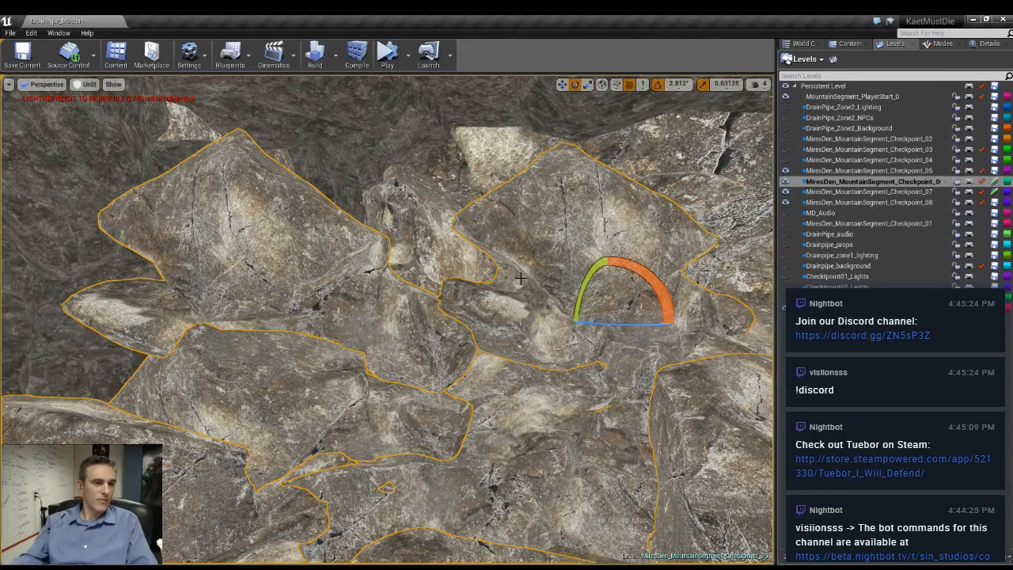
{"action": "key", "text": "w"}
{"action": "right_click_drag", "start_coordinate": [518, 321], "coordinate": [554, 396]}
{"action": "key", "text": "s"}
{"action": "right_click_drag", "start_coordinate": [528, 472], "coordinate": [511, 465]}
{"action": "left_click", "coordinate": [500, 397], "text": "ctrl"}
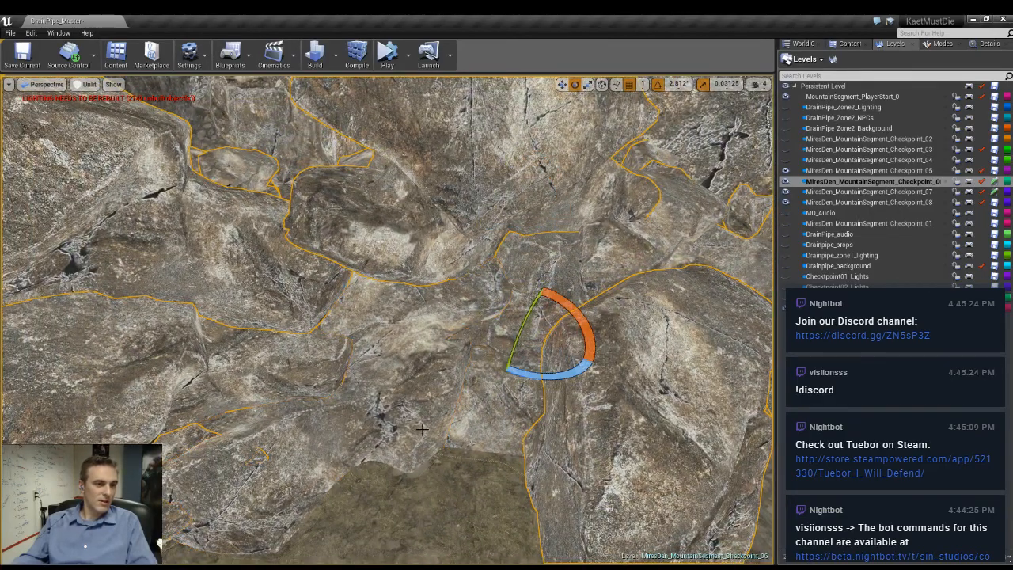
- Add the boulders at the ridge's foot and the rocks near the pipe and along the cobbled path to the selection
{"action": "left_click", "coordinate": [422, 429], "text": "ctrl"}
{"action": "key", "text": "w"}
{"action": "right_click_drag", "start_coordinate": [422, 429], "coordinate": [547, 420]}
{"action": "left_click", "coordinate": [475, 411], "text": "ctrl"}
{"action": "right_click_drag", "start_coordinate": [474, 411], "coordinate": [546, 384]}
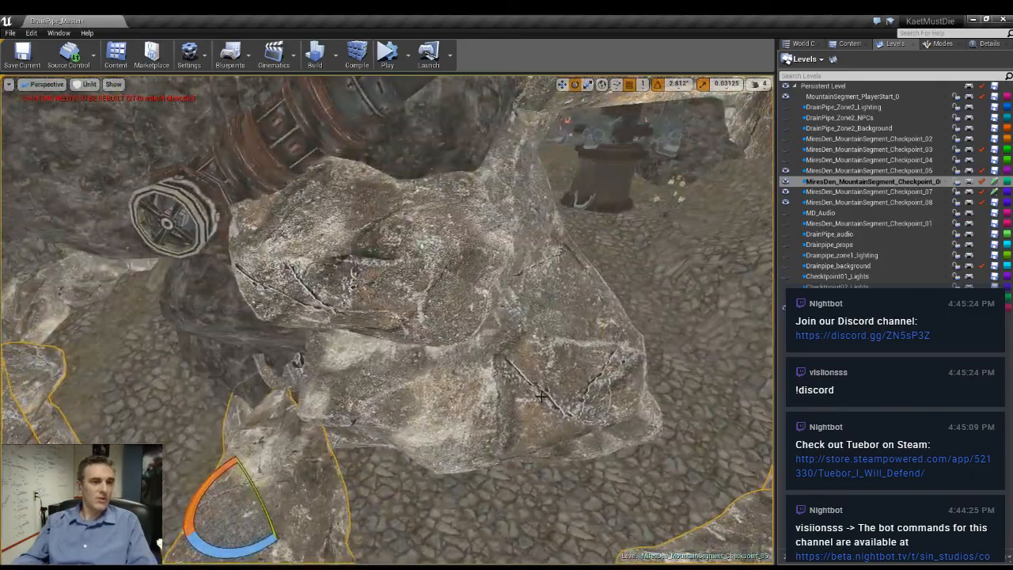
{"action": "left_click", "coordinate": [584, 415], "text": "ctrl"}
{"action": "right_click_drag", "start_coordinate": [584, 415], "coordinate": [671, 402]}
{"action": "left_click", "coordinate": [566, 411], "text": "ctrl"}
{"action": "left_click", "coordinate": [391, 241], "text": "ctrl"}
{"action": "right_click_drag", "start_coordinate": [392, 242], "coordinate": [471, 216]}
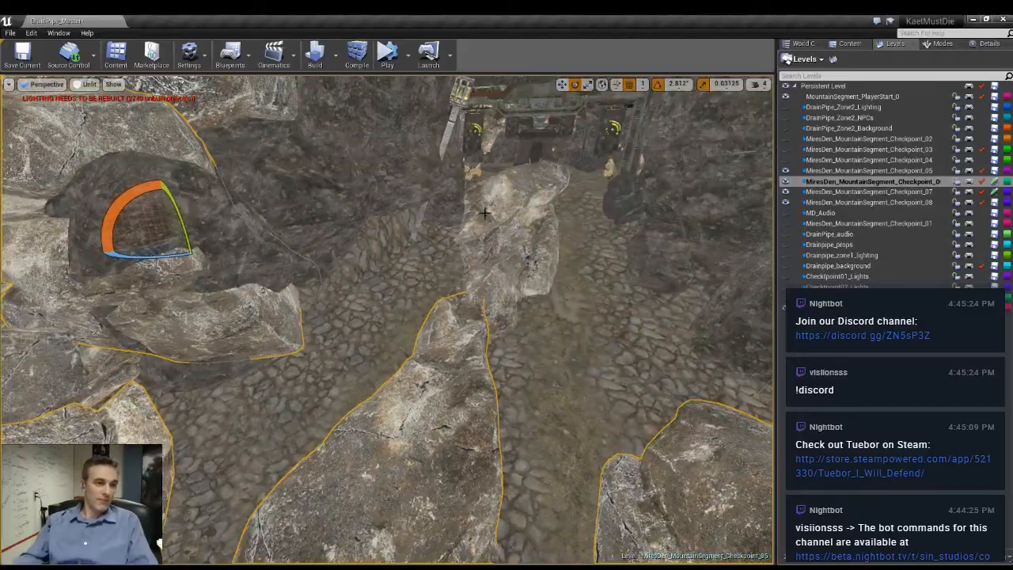
- Add the boulder cluster between the dirt path and the cobbled ground to the selection
{"action": "right_click_drag", "start_coordinate": [559, 258], "coordinate": [566, 277]}
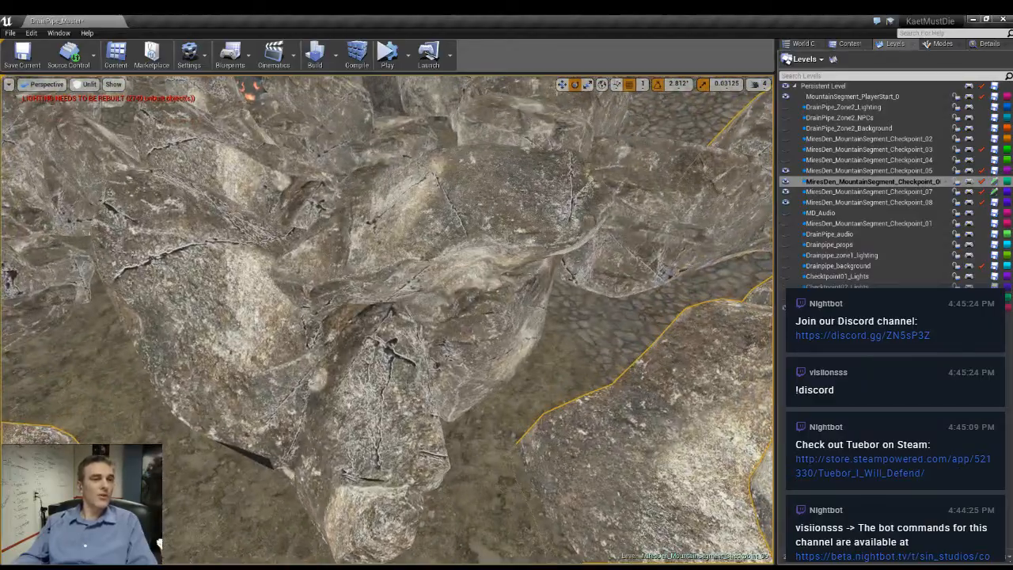
{"action": "left_click", "coordinate": [424, 288], "text": "ctrl"}
{"action": "right_click_drag", "start_coordinate": [557, 347], "coordinate": [601, 343]}
{"action": "left_click", "coordinate": [600, 342], "text": "ctrl"}
{"action": "left_click", "coordinate": [364, 265], "text": "ctrl"}
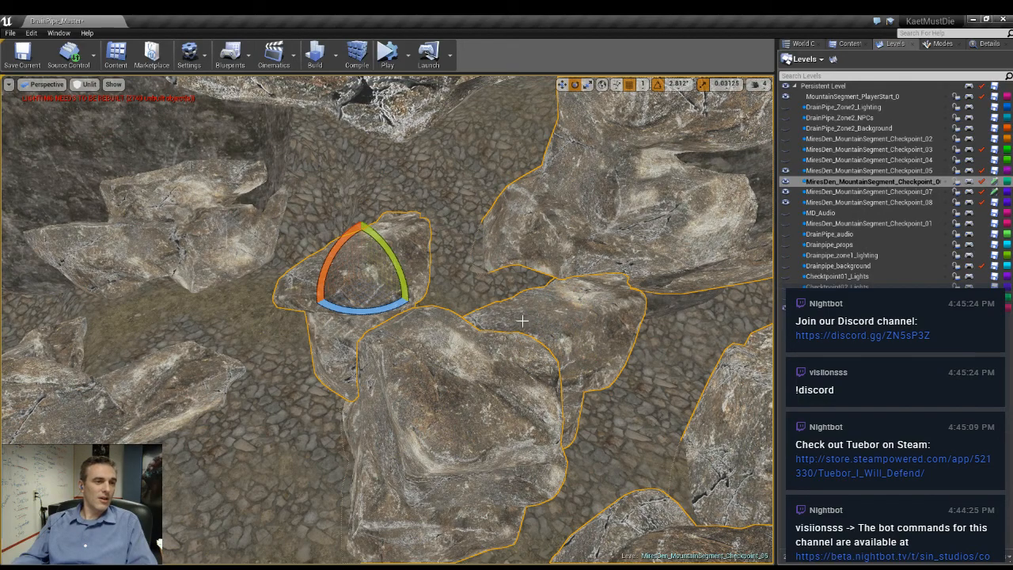
{"action": "mouse_move", "coordinate": [364, 264]}
{"action": "right_mouse_down"}
{"action": "mouse_move", "coordinate": [317, 262]}
{"action": "mouse_move", "coordinate": [360, 259]}
{"action": "right_mouse_up"}
{"action": "mouse_move", "coordinate": [475, 395]}
{"action": "right_mouse_down"}
{"action": "mouse_move", "coordinate": [443, 392]}
{"action": "mouse_move", "coordinate": [479, 398]}
{"action": "mouse_move", "coordinate": [484, 378]}
{"action": "right_mouse_up"}
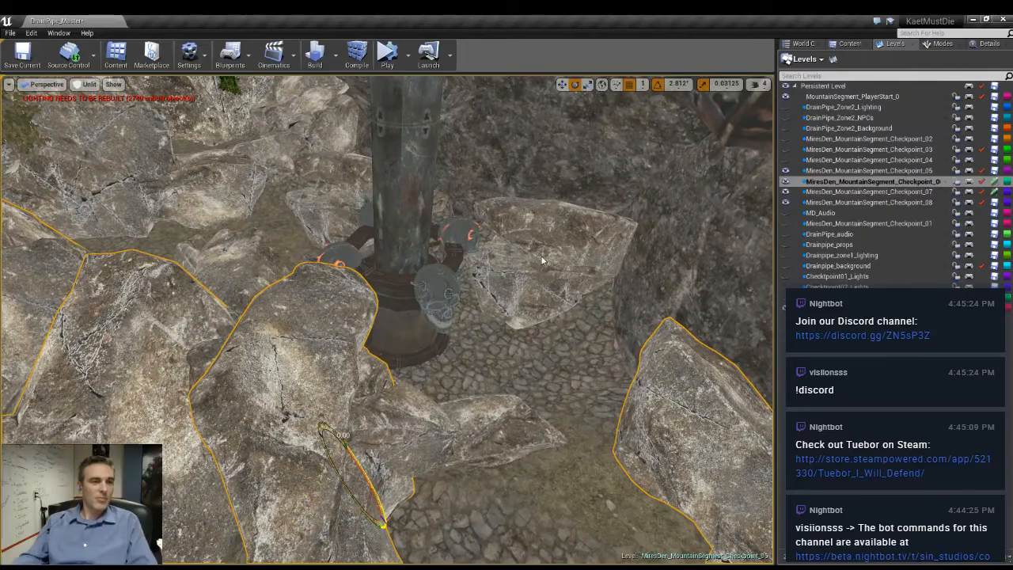
- Inspect the selected boulders along the tree line, the cliff and the dirt paths
{"action": "right_click_drag", "start_coordinate": [543, 260], "coordinate": [448, 272]}
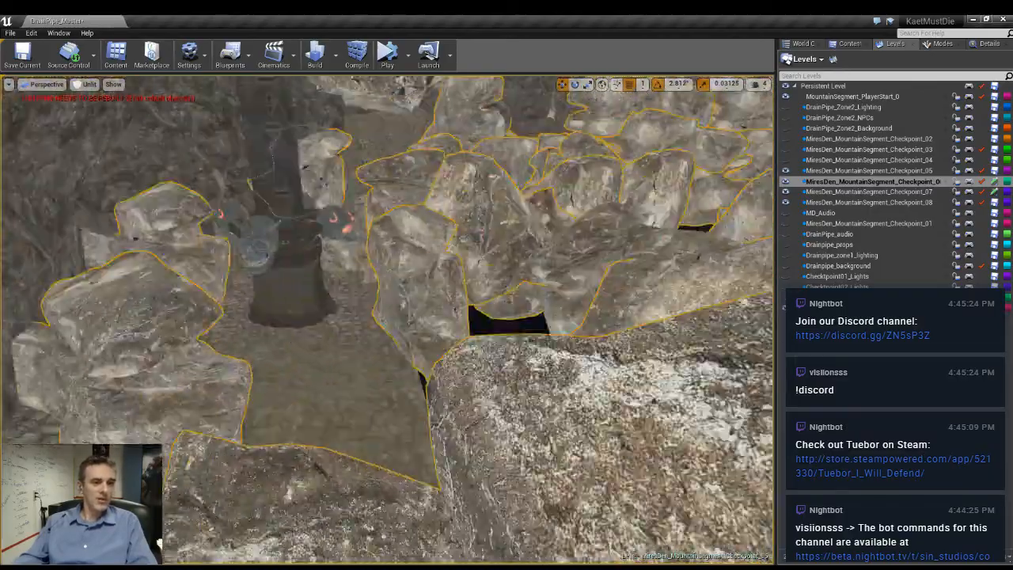
{"action": "right_click_drag", "start_coordinate": [388, 320], "coordinate": [547, 309]}
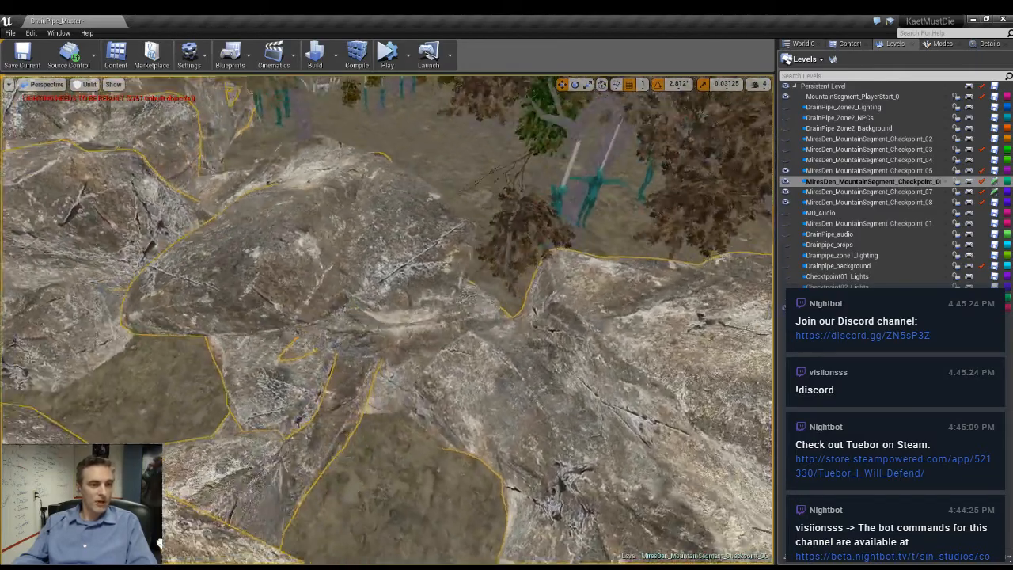
{"action": "right_click_drag", "start_coordinate": [384, 255], "coordinate": [396, 263]}
{"action": "left_click", "coordinate": [382, 255], "text": "ctrl"}
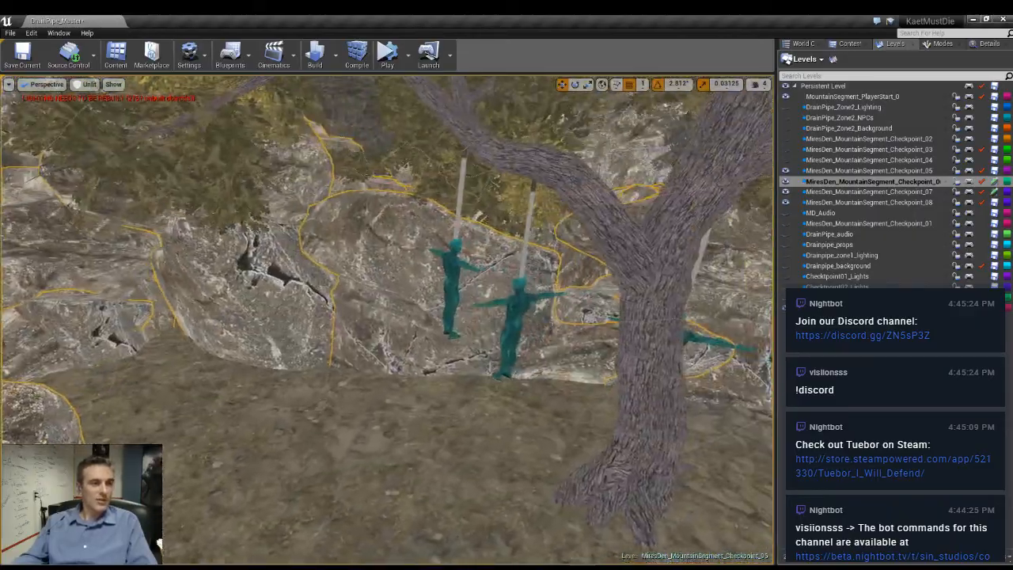
{"action": "right_click_drag", "start_coordinate": [388, 261], "coordinate": [452, 273]}
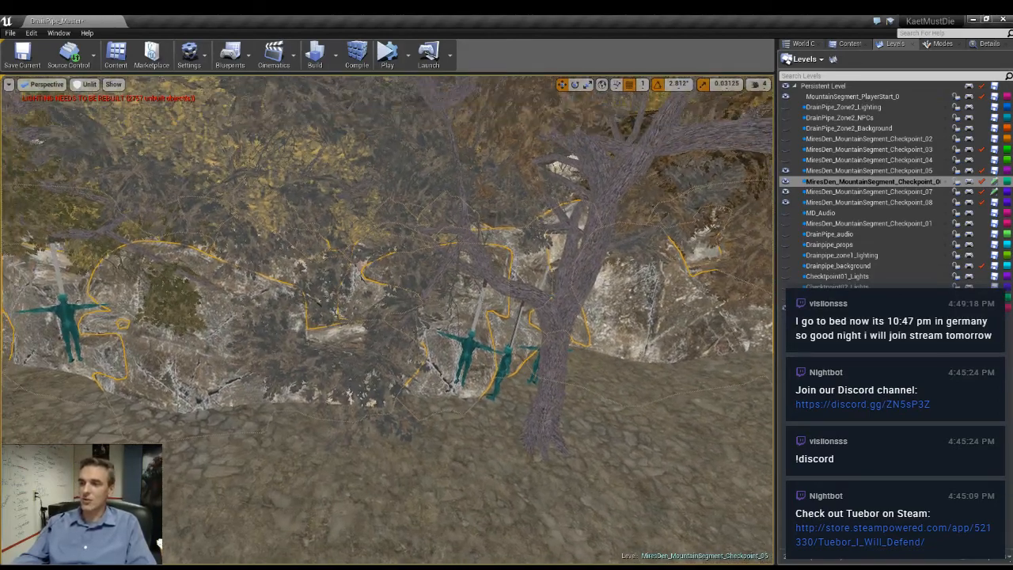
{"action": "right_click_drag", "start_coordinate": [451, 273], "coordinate": [574, 258]}
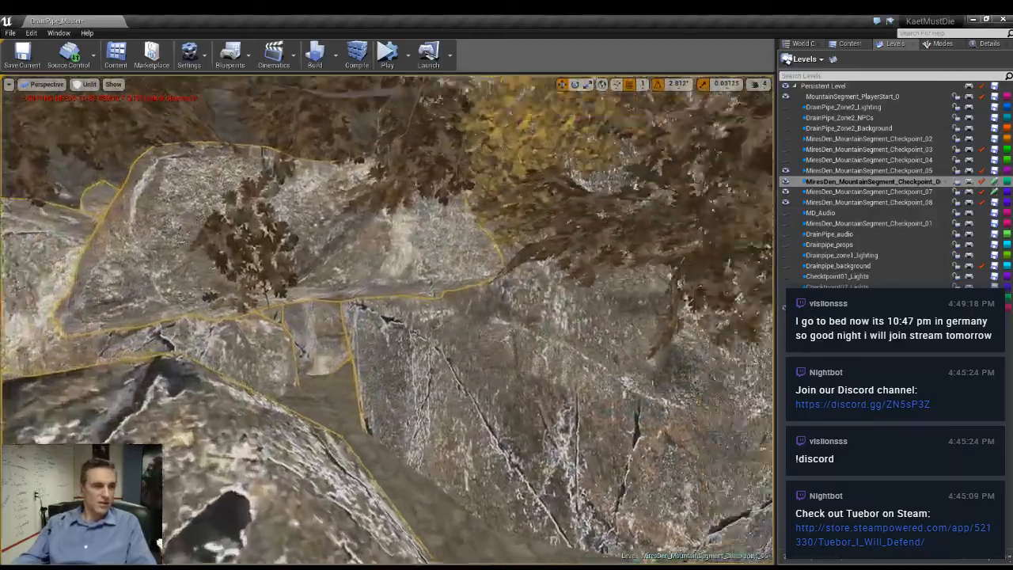
{"action": "right_click_drag", "start_coordinate": [388, 317], "coordinate": [483, 321]}
{"action": "right_click_drag", "start_coordinate": [388, 317], "coordinate": [506, 309]}
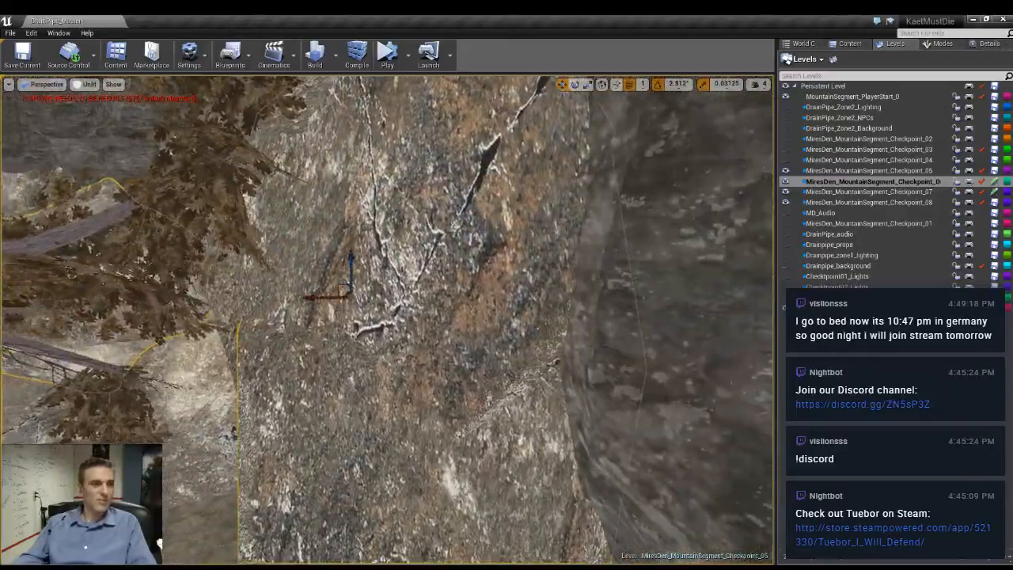
{"action": "right_click_drag", "start_coordinate": [388, 317], "coordinate": [586, 285]}
{"action": "mouse_move", "coordinate": [423, 308]}
{"action": "right_mouse_down"}
{"action": "mouse_move", "coordinate": [349, 340]}
{"action": "mouse_move", "coordinate": [376, 352]}
{"action": "mouse_move", "coordinate": [423, 309]}
{"action": "right_mouse_up"}
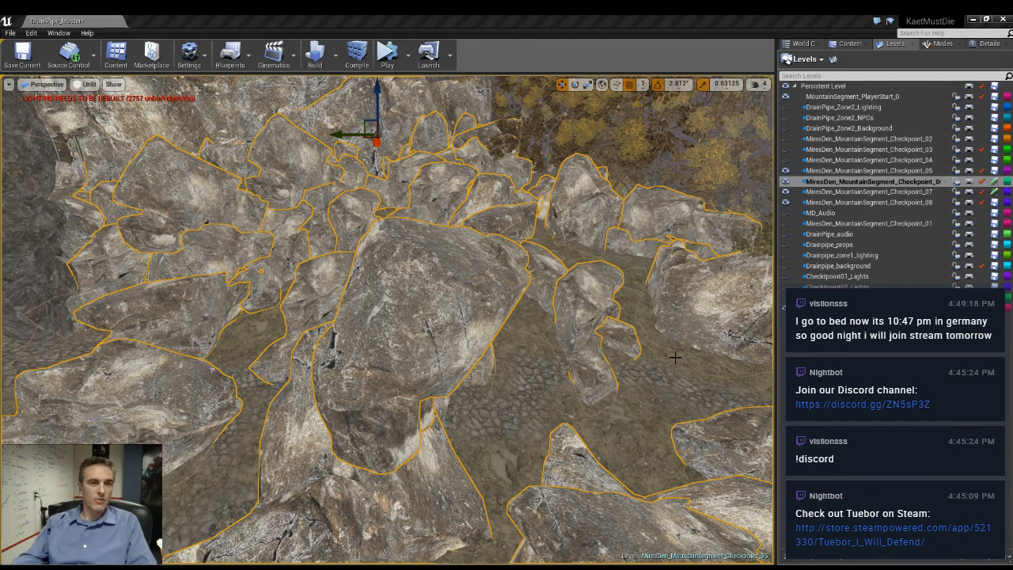
{"action": "left_click", "coordinate": [604, 357], "text": "shift"}
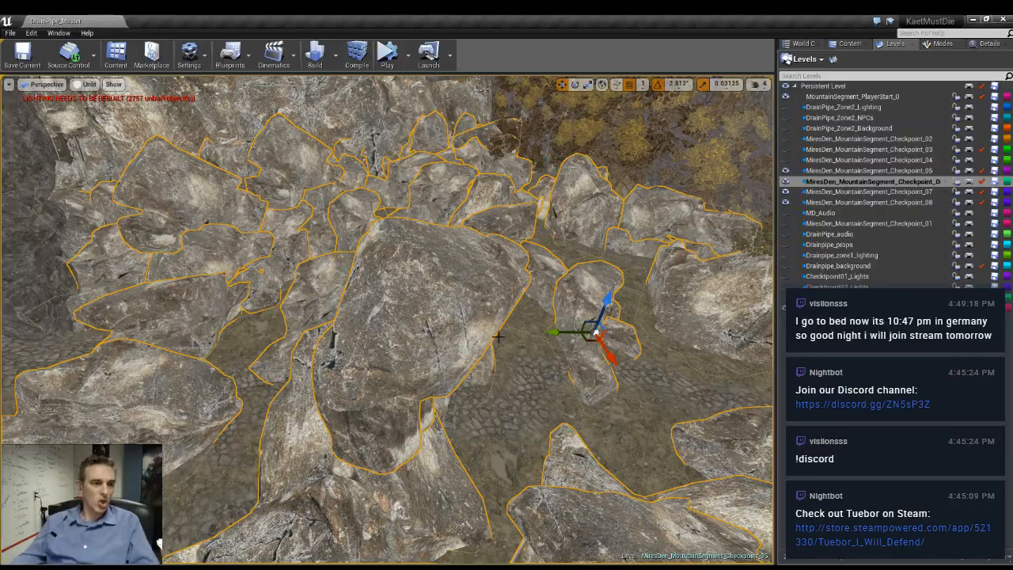
- Duplicate the lamp post on the shack and move the copy among the boulders dividing the dirt paths
{"action": "right_click_drag", "start_coordinate": [499, 337], "coordinate": [285, 362]}
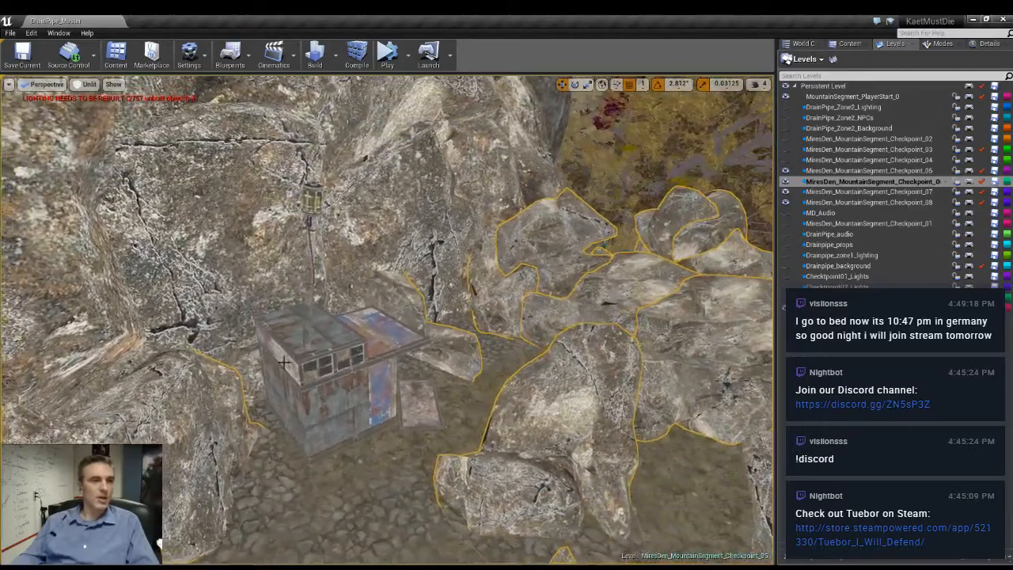
{"action": "left_click", "coordinate": [309, 287]}
{"action": "right_click_drag", "start_coordinate": [309, 287], "coordinate": [435, 225]}
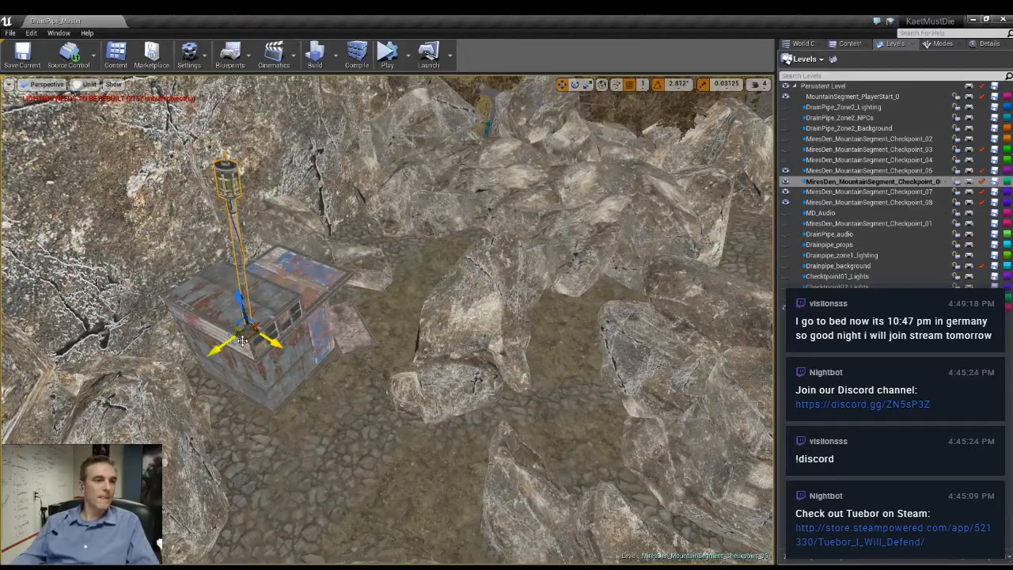
{"action": "left_click_drag", "start_coordinate": [242, 340], "coordinate": [463, 234]}
{"action": "right_click_drag", "start_coordinate": [462, 234], "coordinate": [530, 174]}
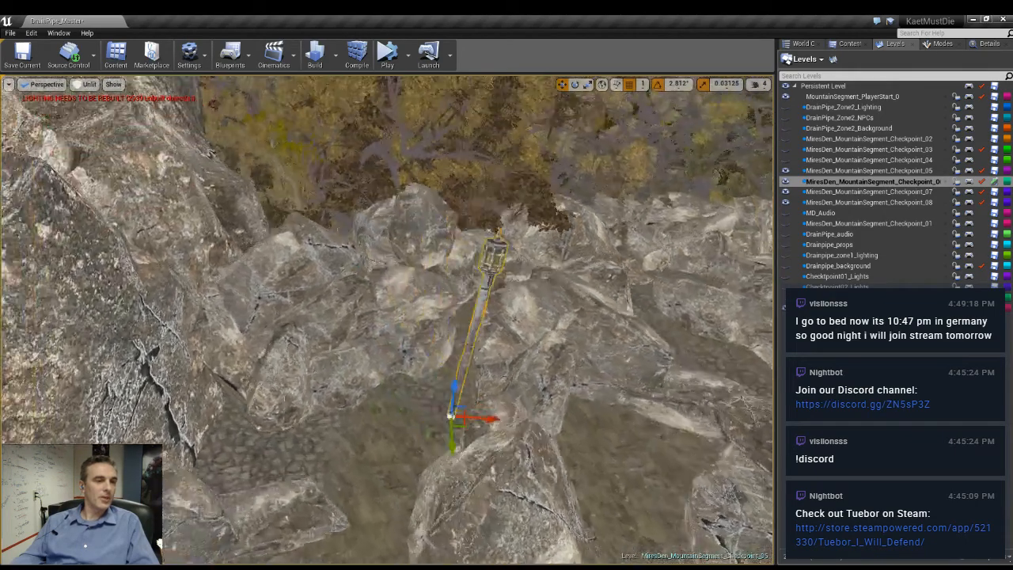
{"action": "right_click_drag", "start_coordinate": [497, 364], "coordinate": [507, 447]}
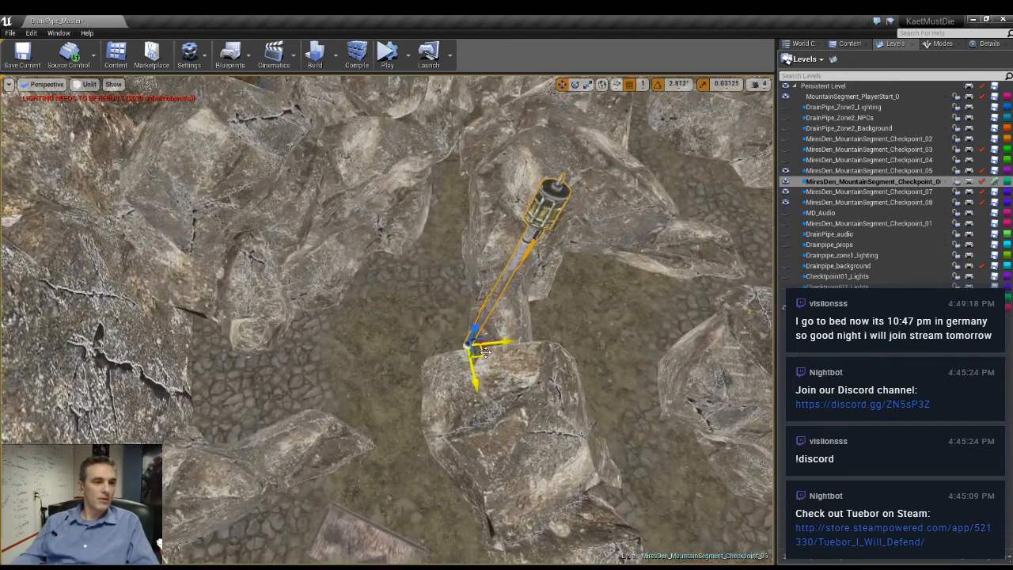
{"action": "left_click_drag", "start_coordinate": [486, 353], "coordinate": [591, 279]}
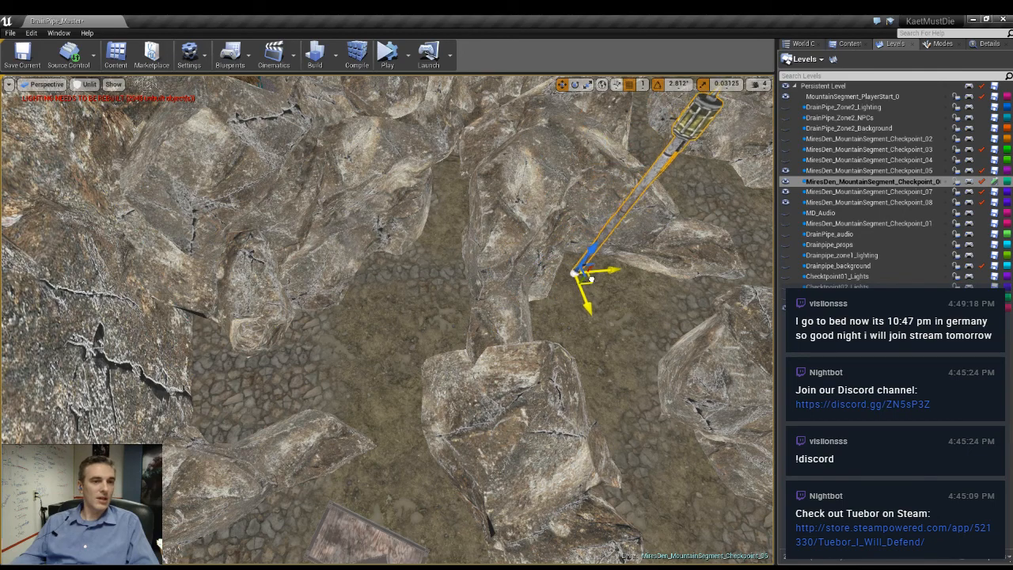
{"action": "right_click_drag", "start_coordinate": [591, 279], "coordinate": [697, 207]}
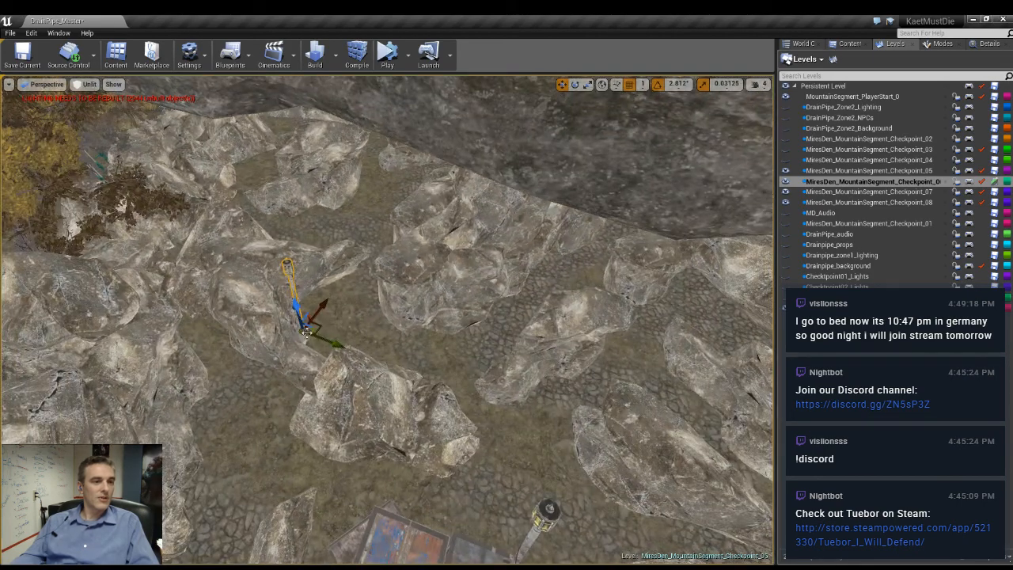
- Position a lamp post on the cobbled ground between the boulders and tilt it about 11.25 degrees
{"action": "left_click_drag", "start_coordinate": [659, 353], "coordinate": [699, 298]}
{"action": "right_click_drag", "start_coordinate": [700, 297], "coordinate": [756, 245]}
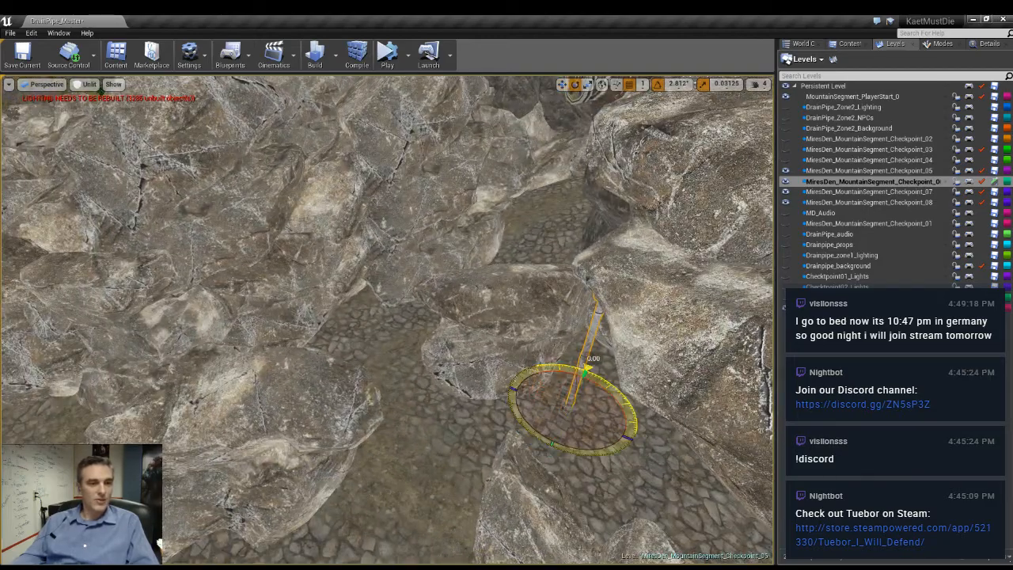
{"action": "left_click_drag", "start_coordinate": [570, 406], "coordinate": [579, 400]}
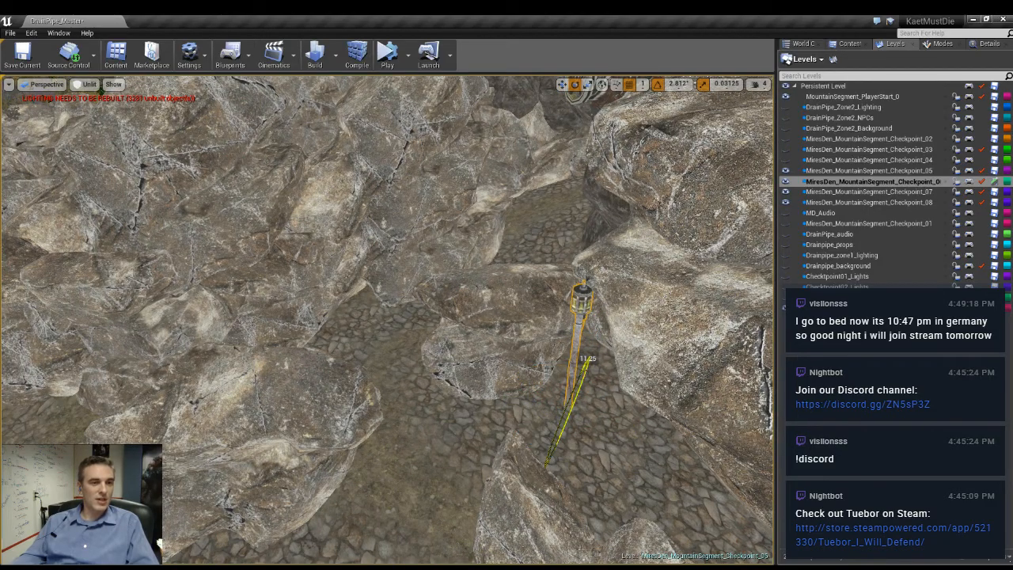
{"action": "right_click_drag", "start_coordinate": [579, 399], "coordinate": [586, 380]}
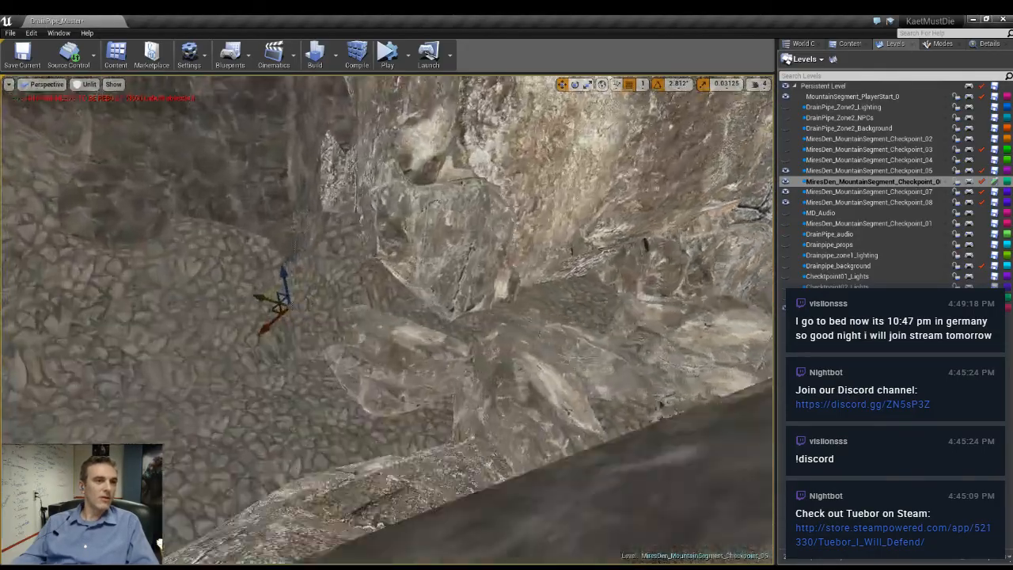
- Move the lamp post on the cobbled path beside the sloping stone wall and adjust its tilt
{"action": "right_click_drag", "start_coordinate": [586, 380], "coordinate": [566, 371]}
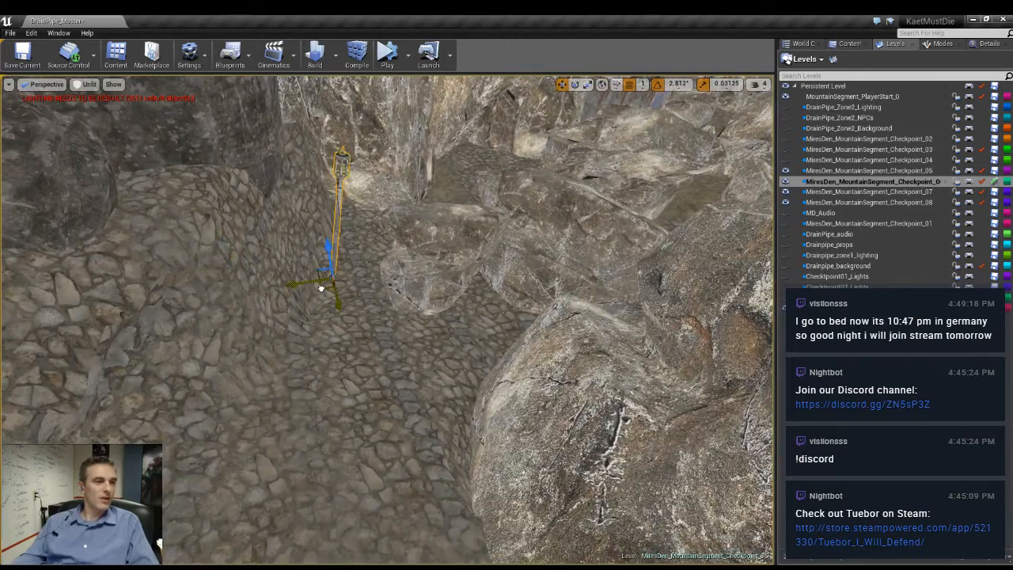
{"action": "left_click_drag", "start_coordinate": [320, 289], "coordinate": [344, 267]}
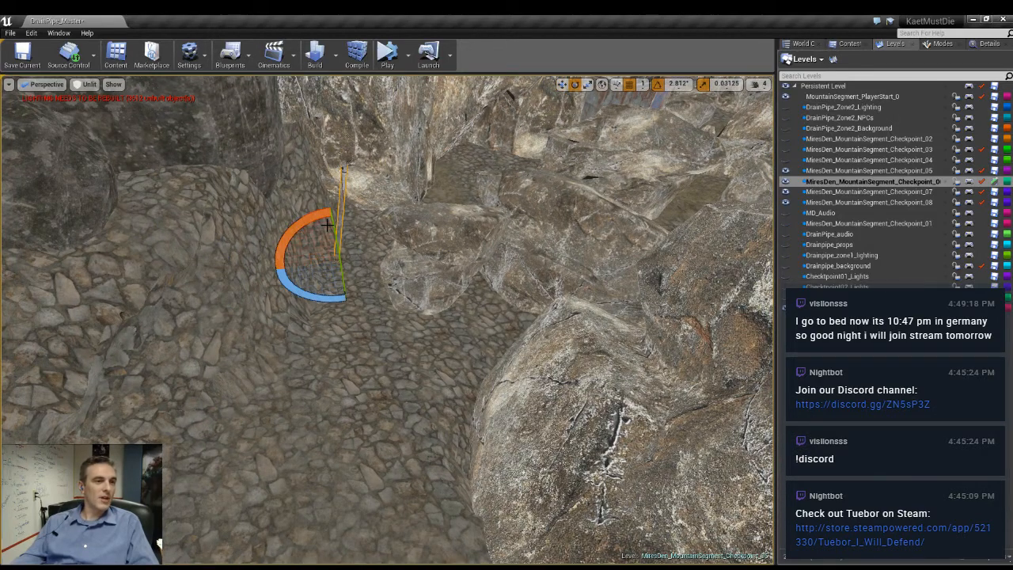
{"action": "left_click_drag", "start_coordinate": [332, 228], "coordinate": [308, 215]}
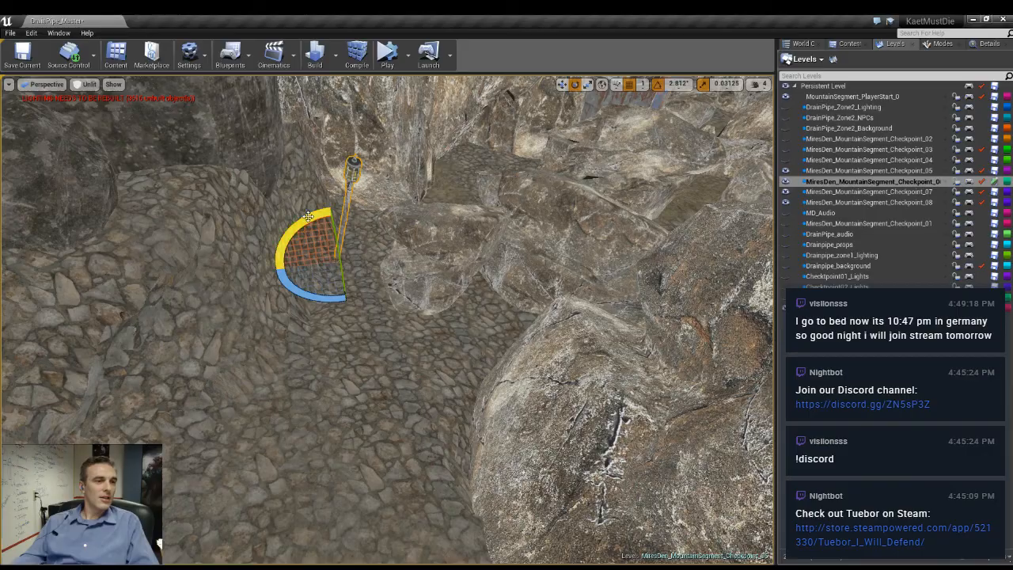
{"action": "mouse_move", "coordinate": [397, 230]}
{"action": "right_mouse_down"}
{"action": "mouse_move", "coordinate": [388, 205]}
{"action": "mouse_move", "coordinate": [395, 225]}
{"action": "right_mouse_up"}
{"action": "mouse_move", "coordinate": [338, 264]}
{"action": "right_mouse_down"}
{"action": "mouse_move", "coordinate": [356, 274]}
{"action": "mouse_move", "coordinate": [338, 265]}
{"action": "right_mouse_up"}
- Reposition the lamp post at the foot of the stone wall and lean it towards the wall
{"action": "key", "text": "w"}
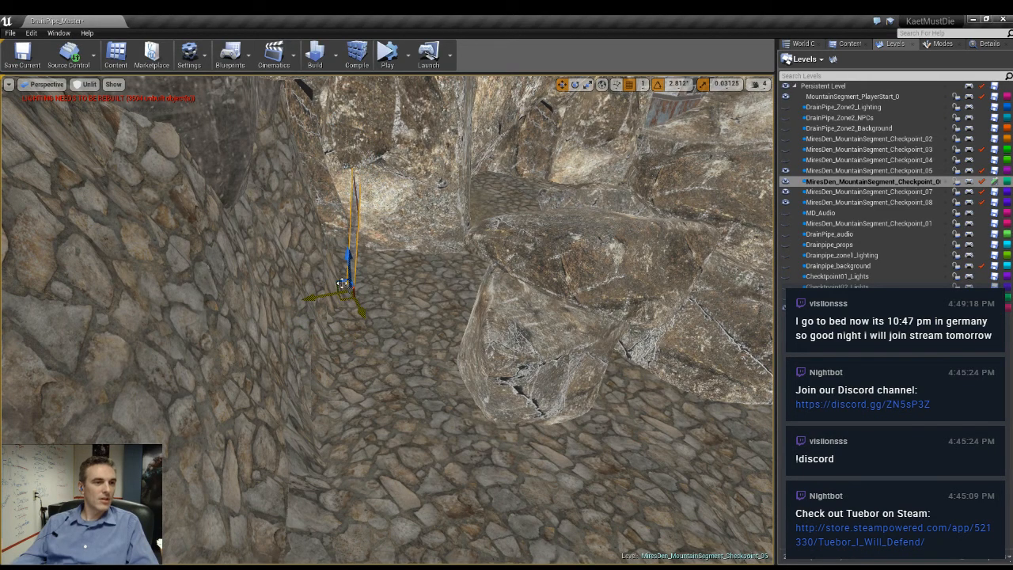
{"action": "key", "text": "e"}
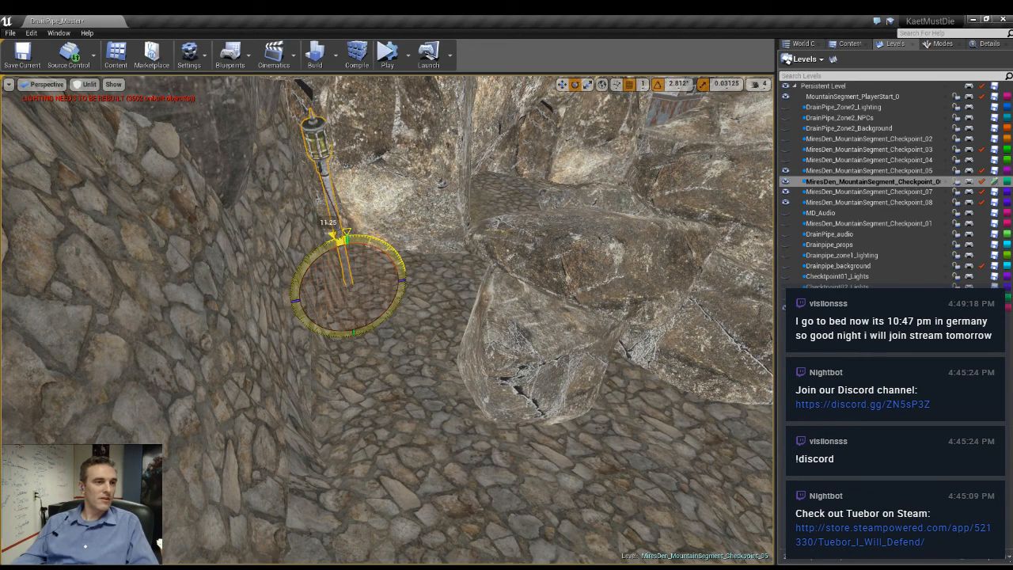
{"action": "left_click_drag", "start_coordinate": [320, 248], "coordinate": [365, 293]}
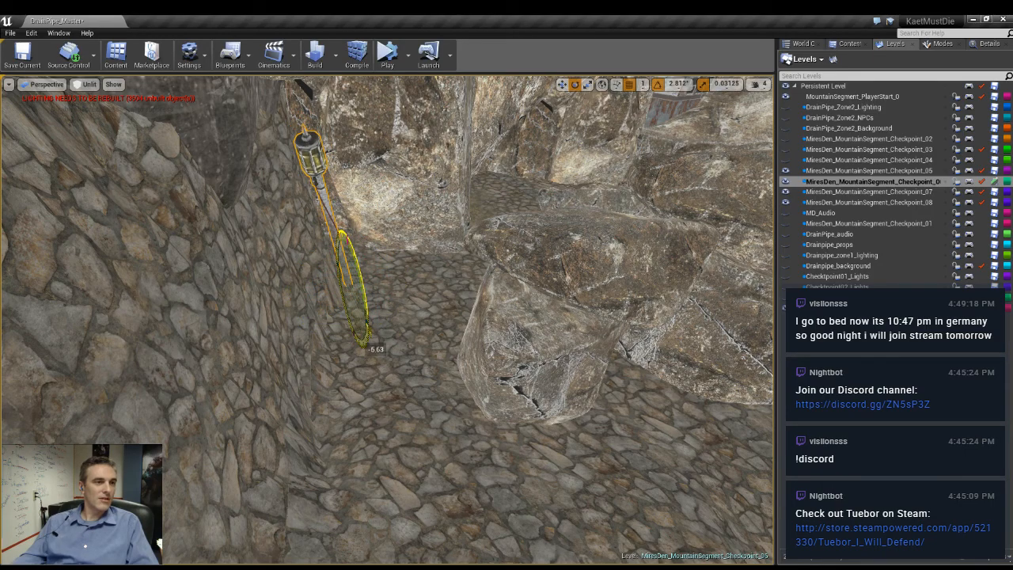
- Move the leaning lamp post slightly along the foot of the stone wall
{"action": "key", "text": "w"}
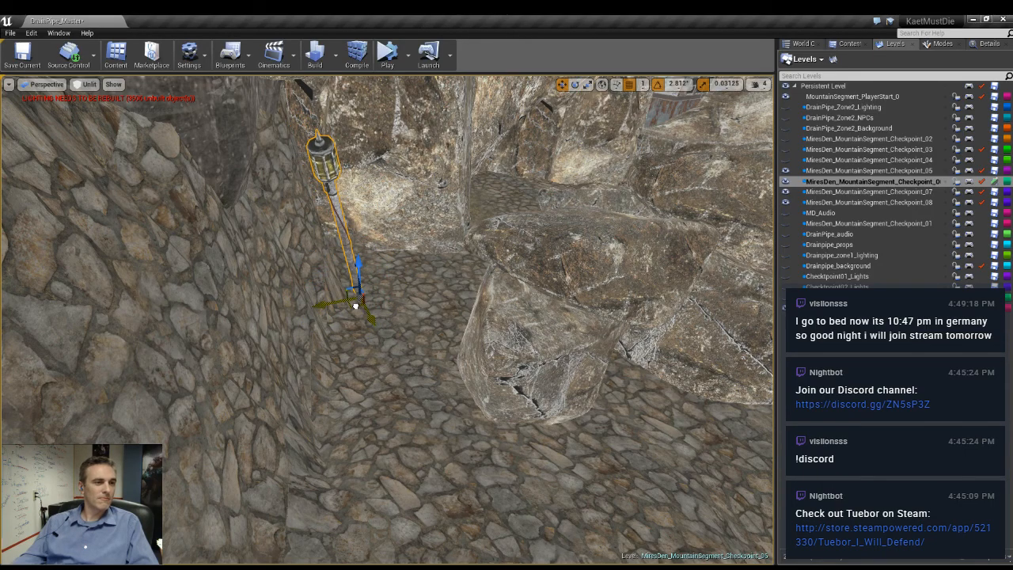
{"action": "right_click_drag", "start_coordinate": [356, 305], "coordinate": [429, 298]}
{"action": "key", "text": "Escape"}
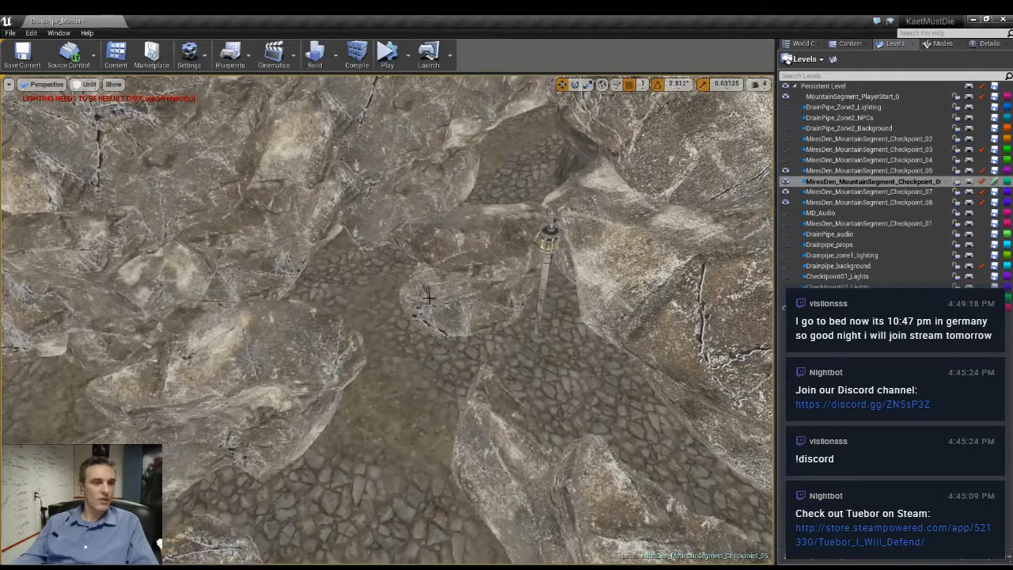
{"action": "left_click", "coordinate": [549, 246]}
{"action": "right_click_drag", "start_coordinate": [485, 272], "coordinate": [452, 303]}
- Hide the large dark rocks that cover the boulder paths and the shack from above
{"action": "left_click", "coordinate": [452, 303]}
{"action": "key", "text": "h"}
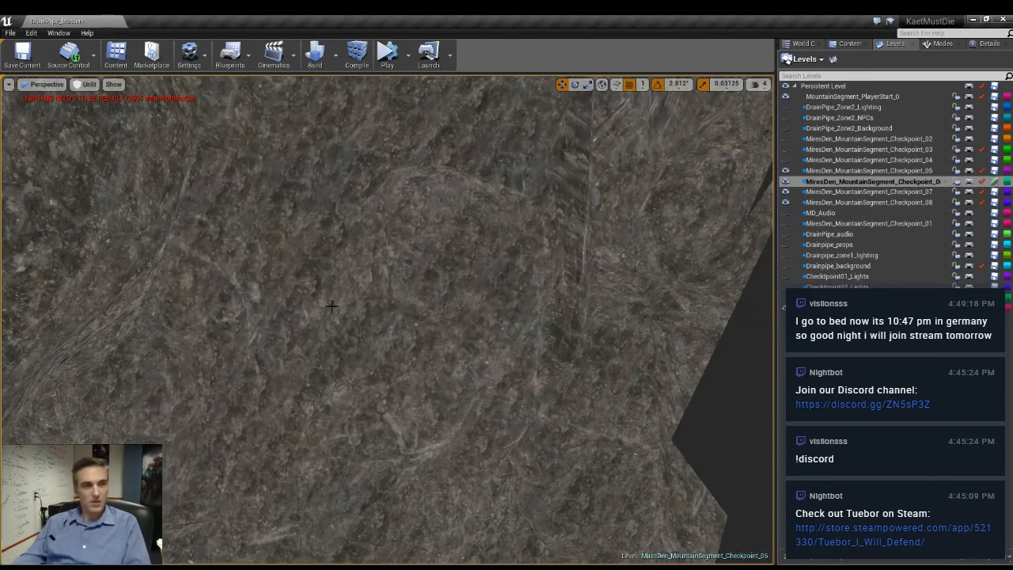
{"action": "left_click", "coordinate": [449, 301]}
{"action": "key", "text": "h"}
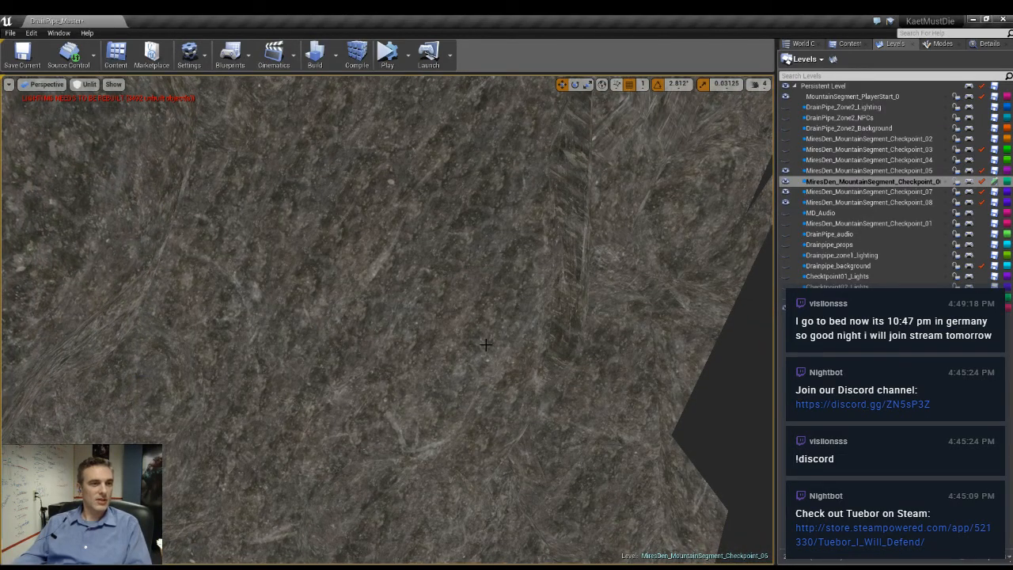
{"action": "left_click", "coordinate": [370, 348]}
{"action": "key", "text": "h"}
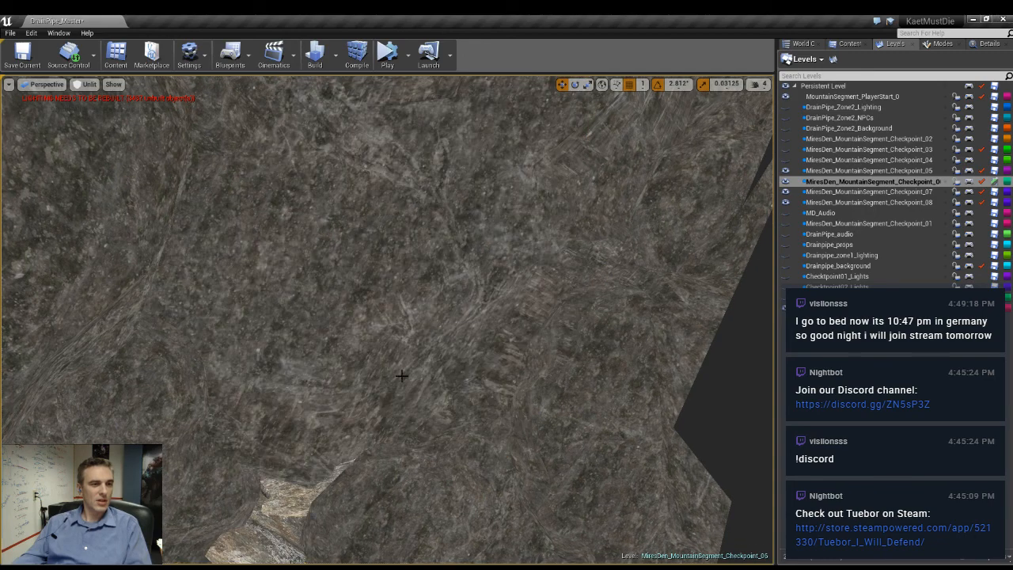
{"action": "left_click", "coordinate": [402, 376]}
{"action": "key", "text": "h"}
{"action": "left_click", "coordinate": [198, 368]}
{"action": "key", "text": "Escape"}
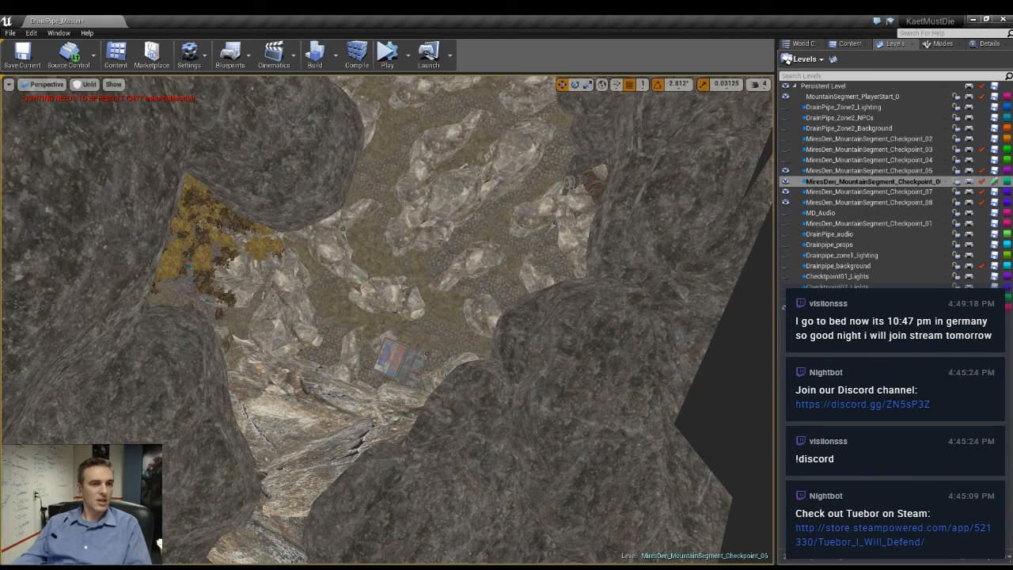
- Clear away the dark rocks overhanging the edge of the boulder area near the shack
{"action": "right_click_drag", "start_coordinate": [575, 436], "coordinate": [645, 376]}
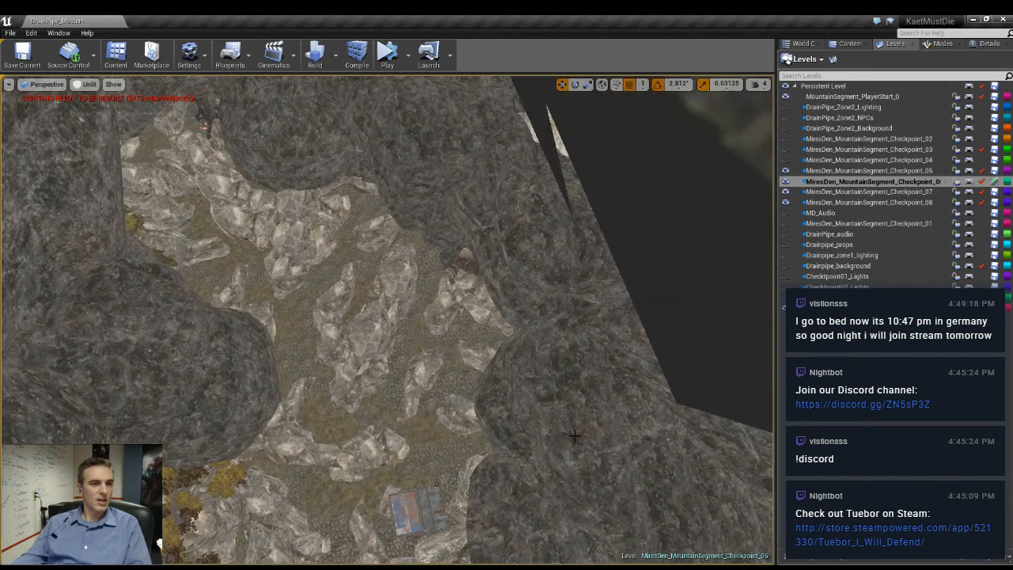
{"action": "left_click", "coordinate": [531, 413]}
{"action": "key", "text": "Escape"}
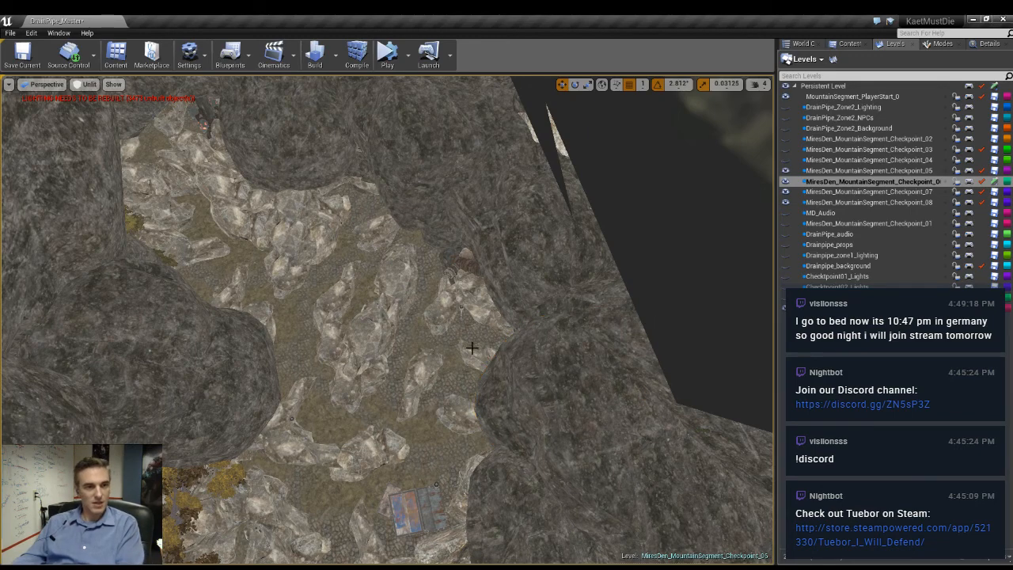
{"action": "left_click", "coordinate": [527, 266]}
{"action": "key", "text": "Escape"}
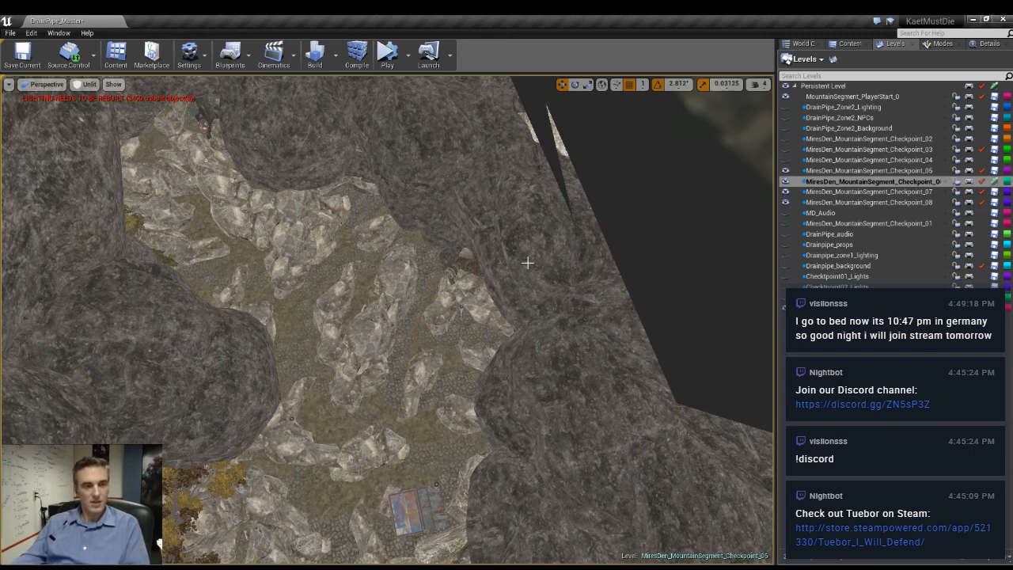
{"action": "left_click", "coordinate": [527, 262]}
{"action": "key", "text": "Escape"}
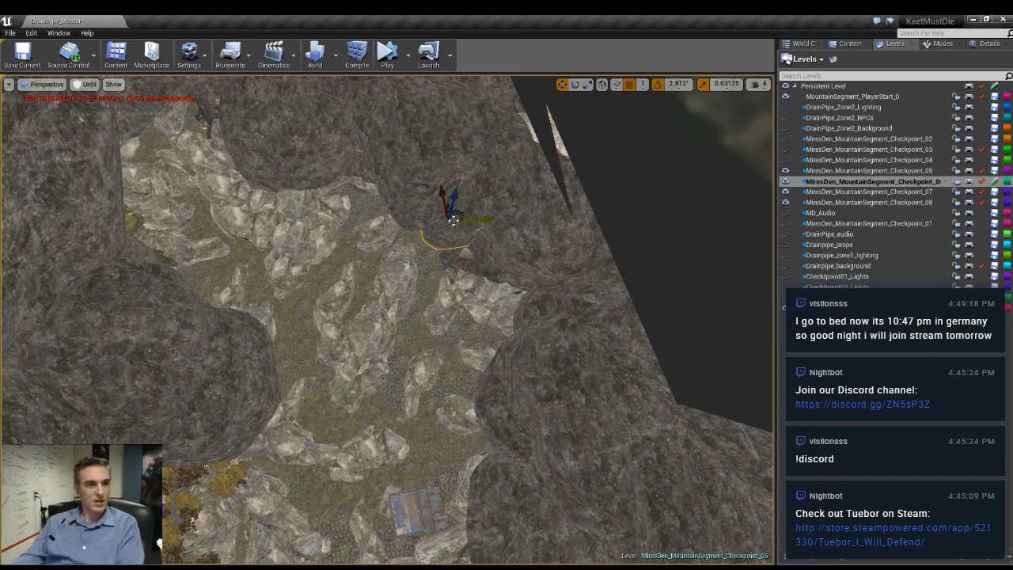
{"action": "left_click", "coordinate": [449, 254]}
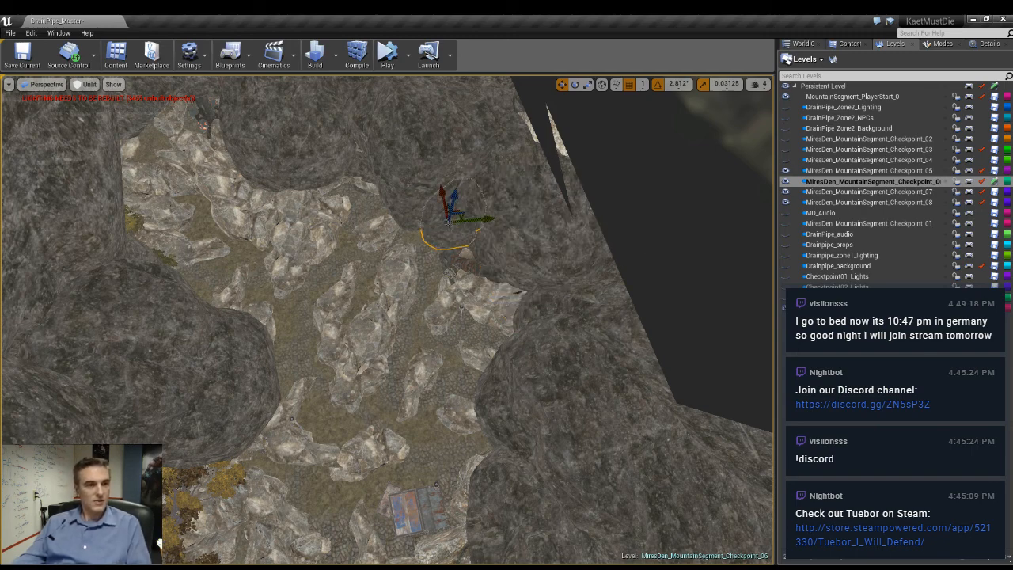
- Delete the dark rock jutting over the paths beside the yellow-leaved trees
{"action": "left_click", "coordinate": [411, 220]}
{"action": "right_click_drag", "start_coordinate": [412, 220], "coordinate": [269, 198]}
{"action": "right_click_drag", "start_coordinate": [479, 347], "coordinate": [493, 317]}
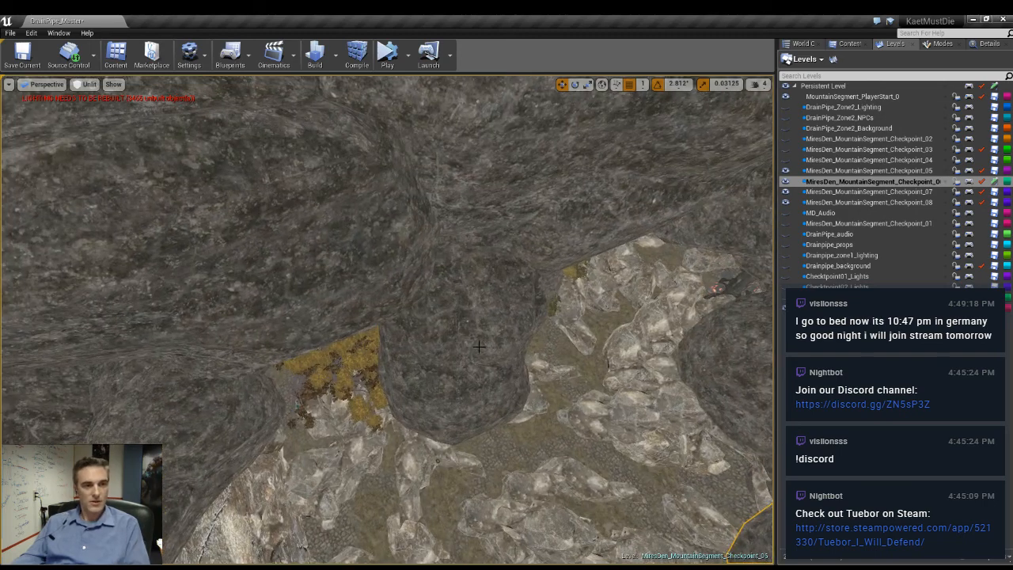
{"action": "left_click", "coordinate": [451, 343]}
{"action": "key", "text": "Delete"}
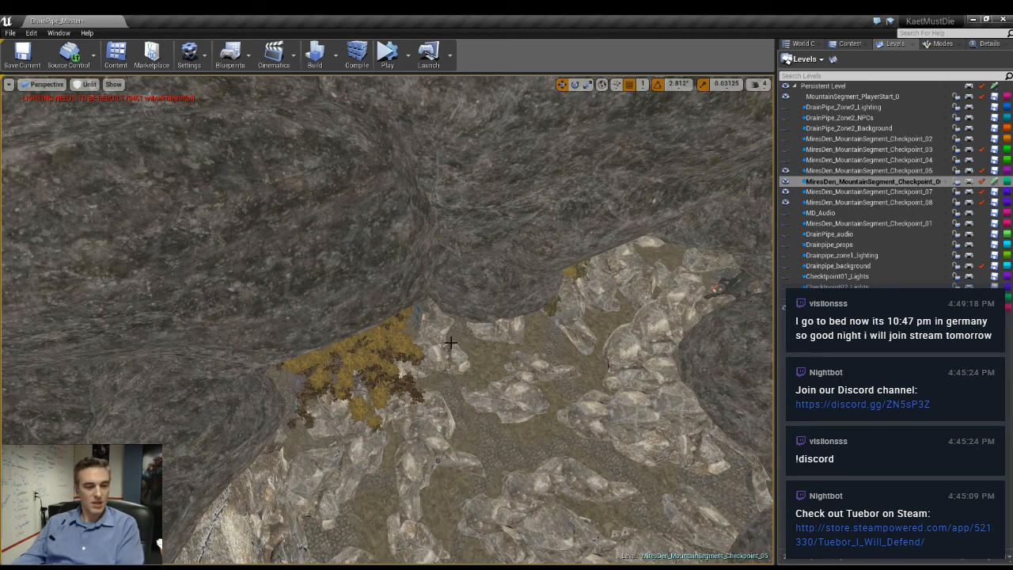
{"action": "key", "text": "ctrl+z"}
{"action": "right_click_drag", "start_coordinate": [535, 402], "coordinate": [517, 418]}
{"action": "key", "text": "Delete"}
- Delete the remaining dark cliff rocks covering the yellow-leaved trees next to the paths
{"action": "left_click", "coordinate": [225, 324]}
{"action": "key", "text": "Delete"}
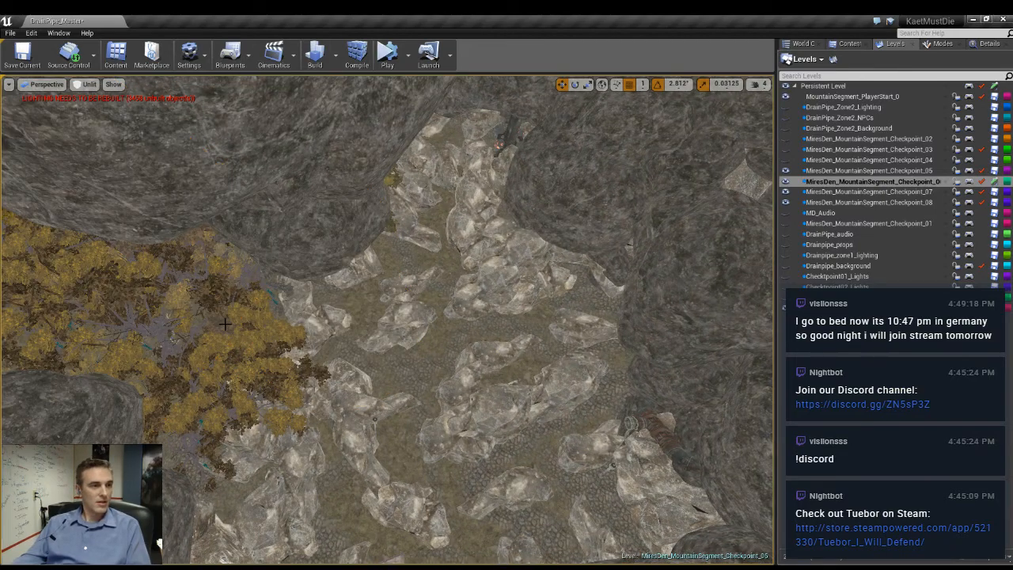
{"action": "left_click", "coordinate": [292, 246]}
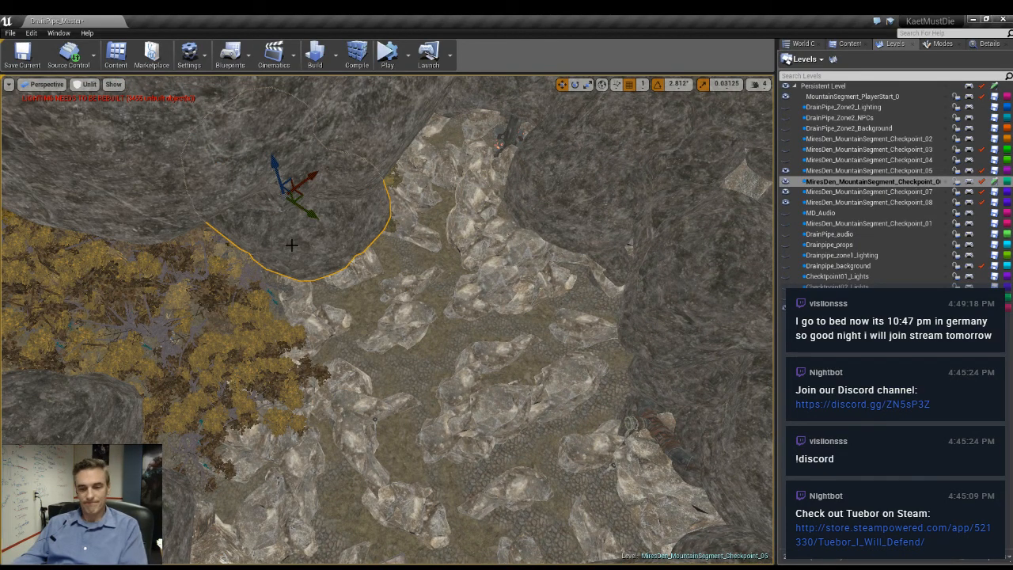
{"action": "key", "text": "Delete"}
{"action": "left_click", "coordinate": [332, 160]}
{"action": "key", "text": "Delete"}
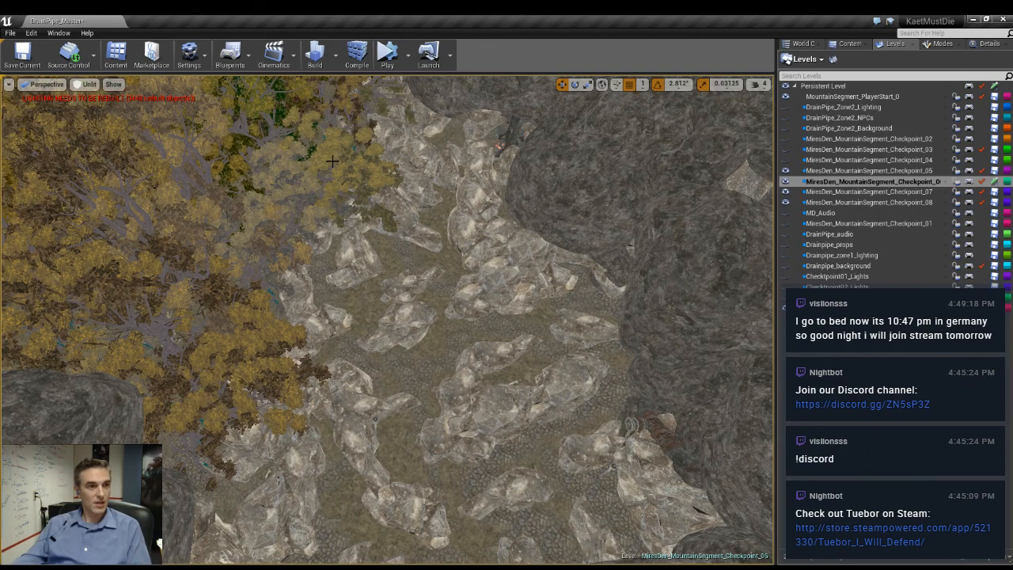
- Place a lamp post beside the elongated boulder between the dirt paths
{"action": "right_click_drag", "start_coordinate": [363, 271], "coordinate": [538, 227]}
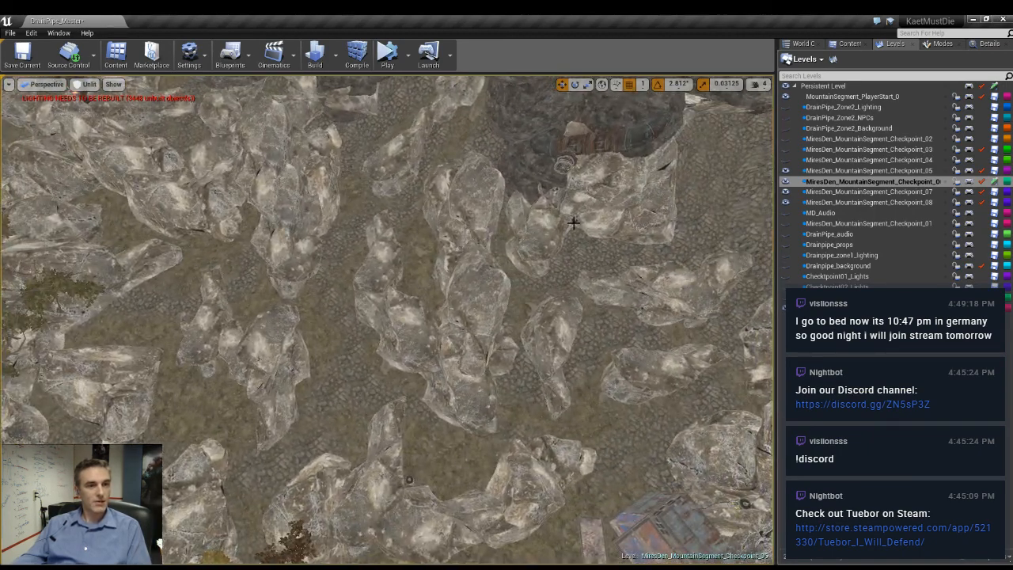
{"action": "left_click", "coordinate": [574, 223]}
{"action": "left_click_drag", "start_coordinate": [597, 232], "coordinate": [356, 338], "text": "alt"}
{"action": "right_click_drag", "start_coordinate": [355, 338], "coordinate": [392, 276]}
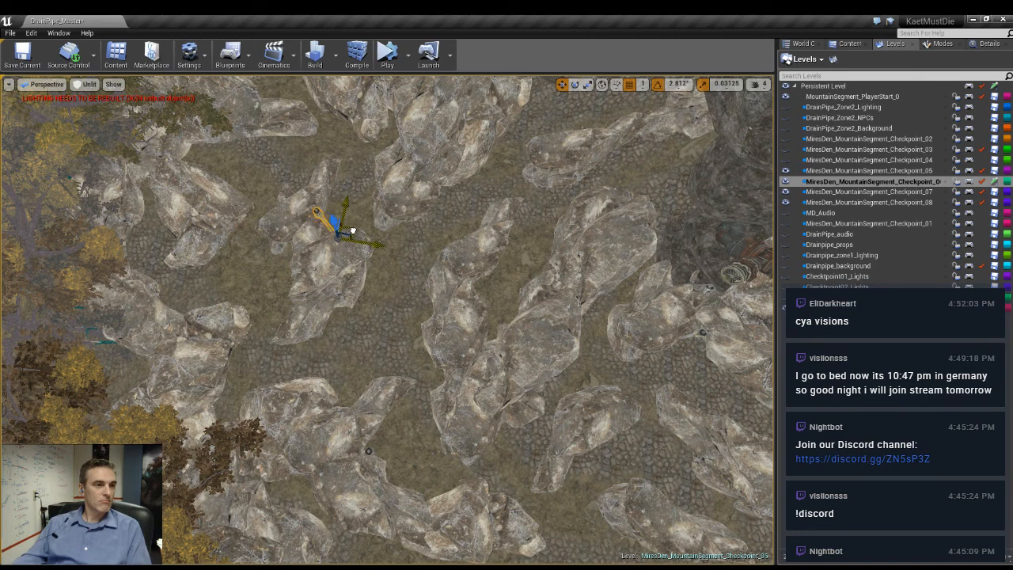
- Duplicate the lamp post and place the copy beside the boulders bordering the yellow-leaved trees
{"action": "left_click_drag", "start_coordinate": [352, 228], "coordinate": [222, 305], "text": "alt"}
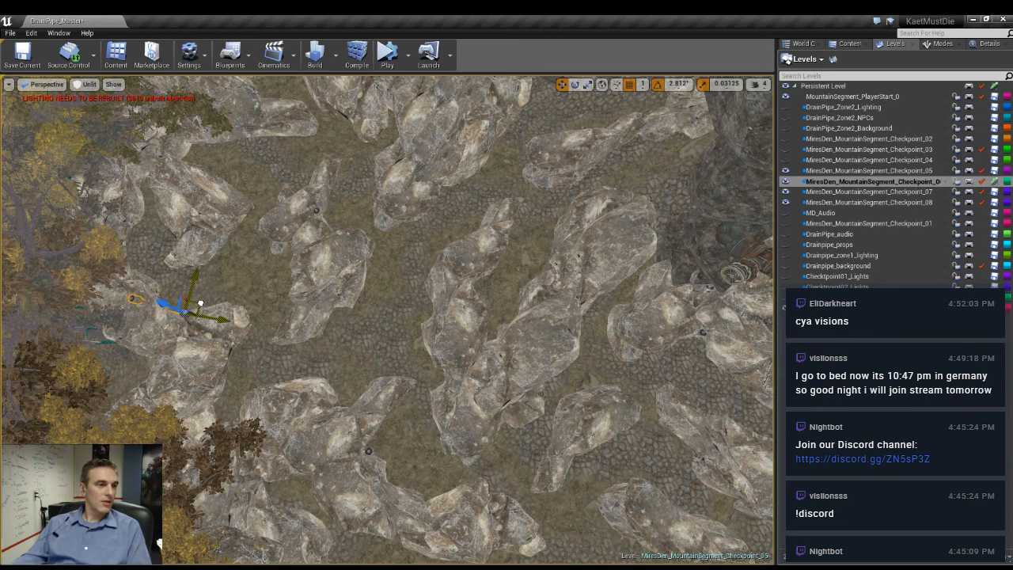
{"action": "right_click_drag", "start_coordinate": [222, 305], "coordinate": [72, 298]}
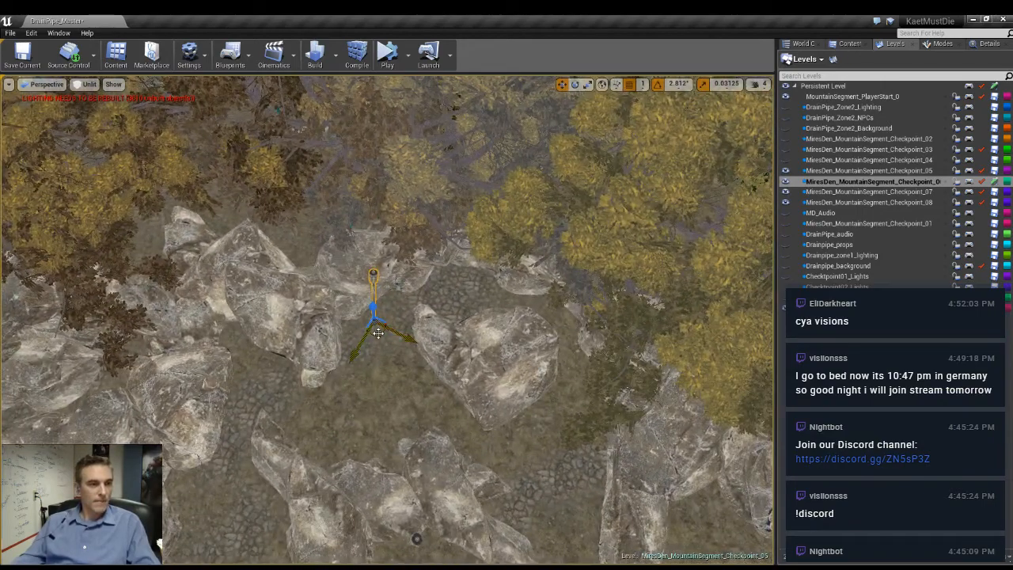
{"action": "key", "text": "f"}
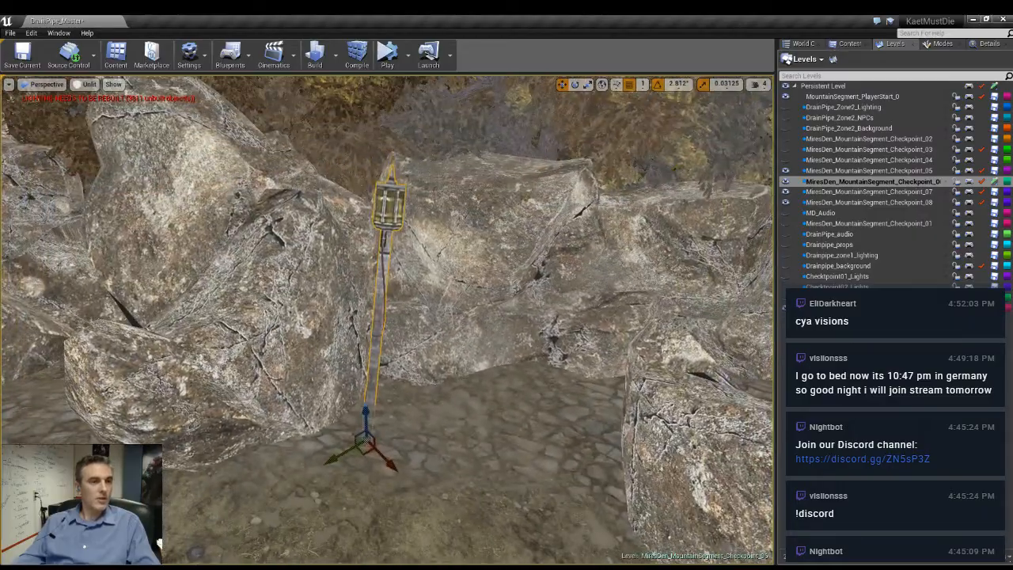
{"action": "right_click_drag", "start_coordinate": [388, 316], "coordinate": [526, 408]}
{"action": "right_click_drag", "start_coordinate": [333, 459], "coordinate": [356, 457]}
{"action": "left_click_drag", "start_coordinate": [574, 358], "coordinate": [506, 306]}
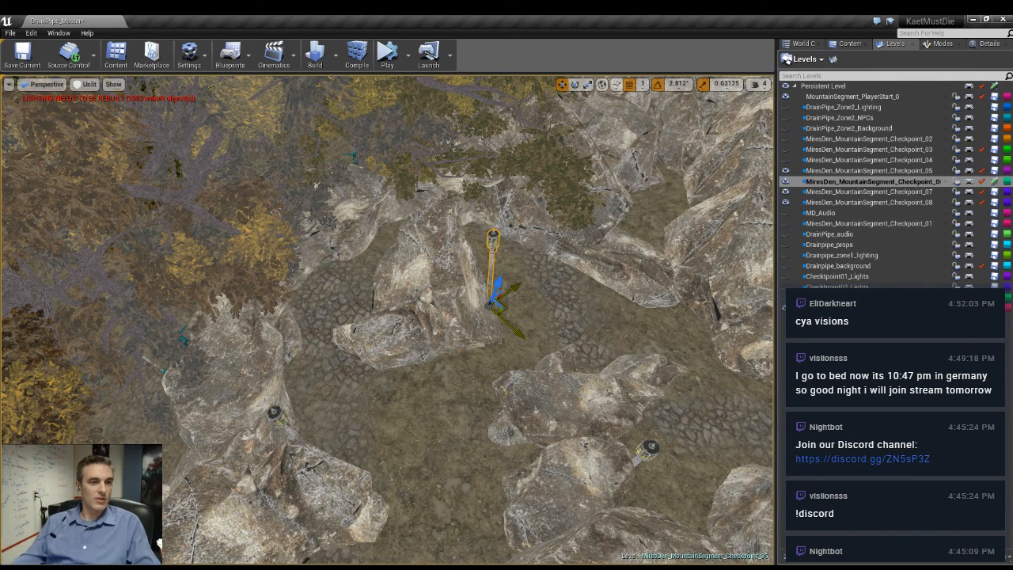
- Duplicate the lamp post farther along the path and set the copy at the foot of the boulders by the cobbled patch
{"action": "right_click_drag", "start_coordinate": [507, 307], "coordinate": [651, 289]}
{"action": "left_click_drag", "start_coordinate": [309, 349], "coordinate": [488, 311], "text": "alt"}
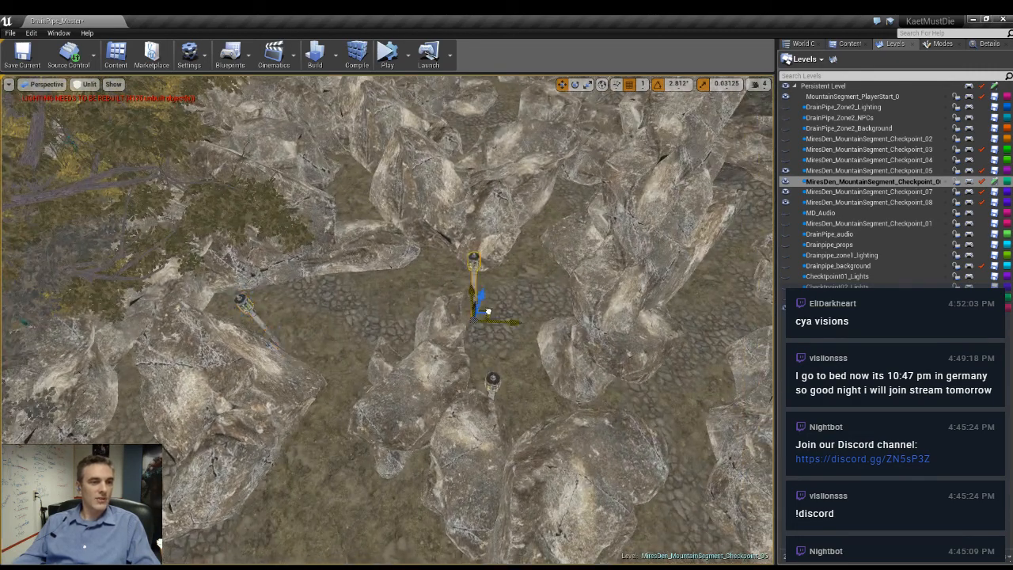
{"action": "right_click_drag", "start_coordinate": [425, 309], "coordinate": [673, 313]}
{"action": "right_click_drag", "start_coordinate": [424, 334], "coordinate": [523, 356]}
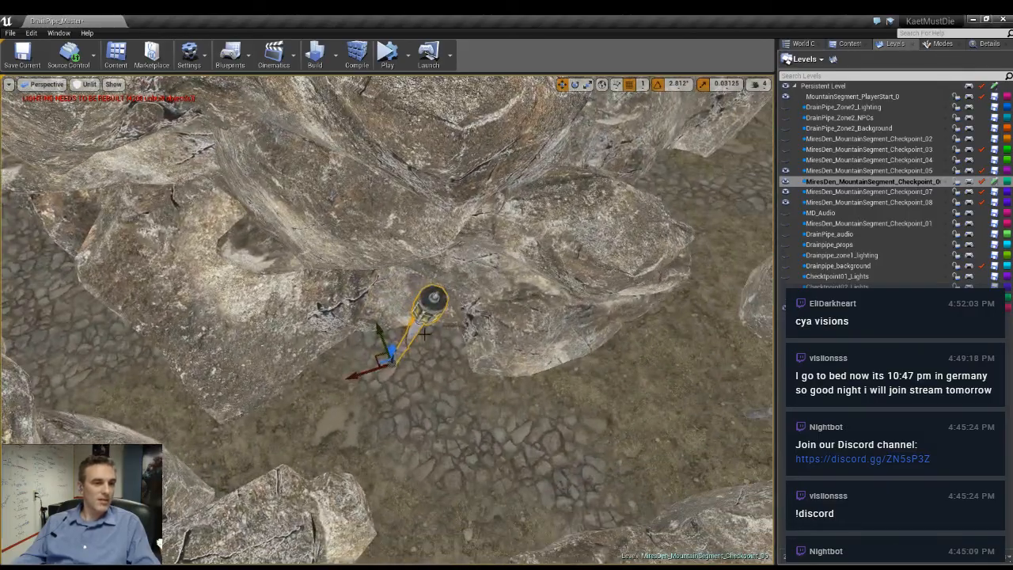
{"action": "right_click_drag", "start_coordinate": [344, 348], "coordinate": [444, 334]}
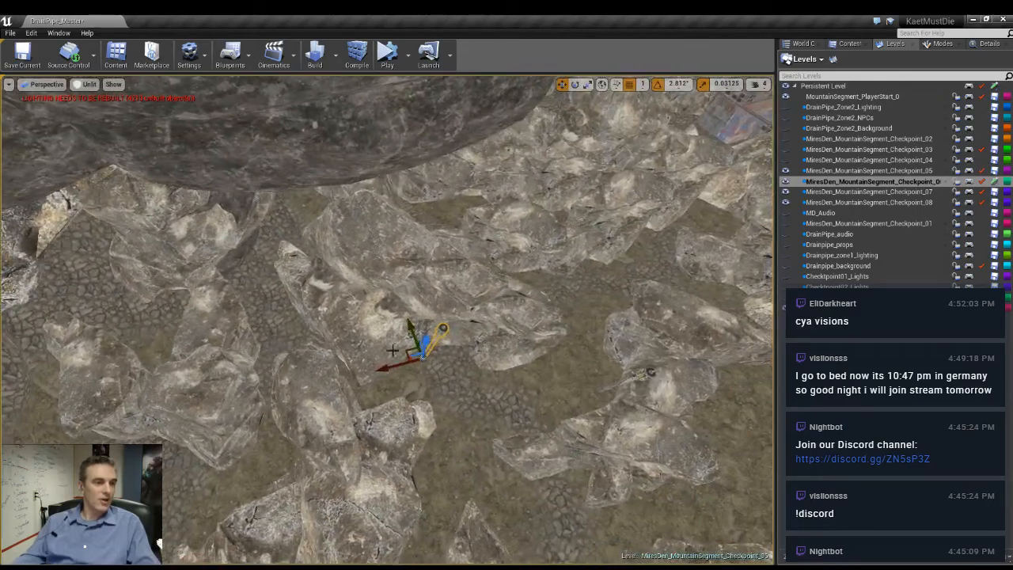
- Duplicate the lamp post across the path and fit the copy against the foot of the next boulder group
{"action": "left_click_drag", "start_coordinate": [408, 350], "coordinate": [266, 477]}
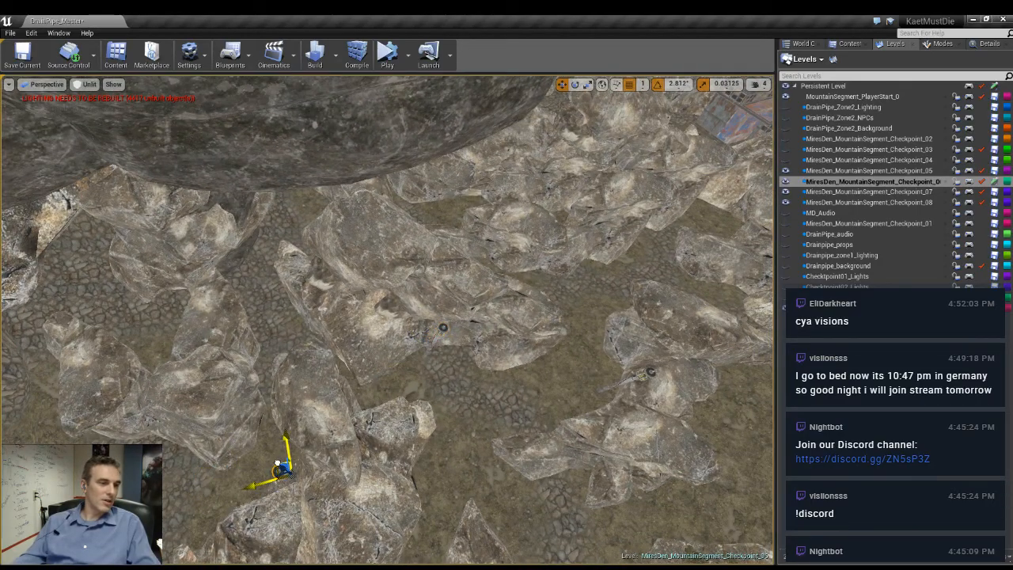
{"action": "right_click_drag", "start_coordinate": [277, 463], "coordinate": [427, 452]}
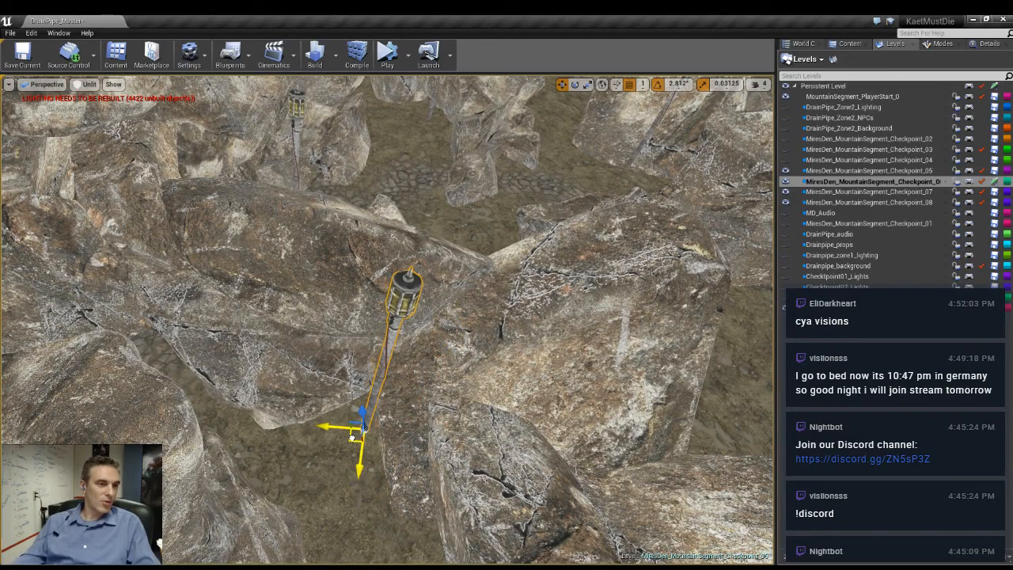
{"action": "right_click_drag", "start_coordinate": [352, 438], "coordinate": [321, 475]}
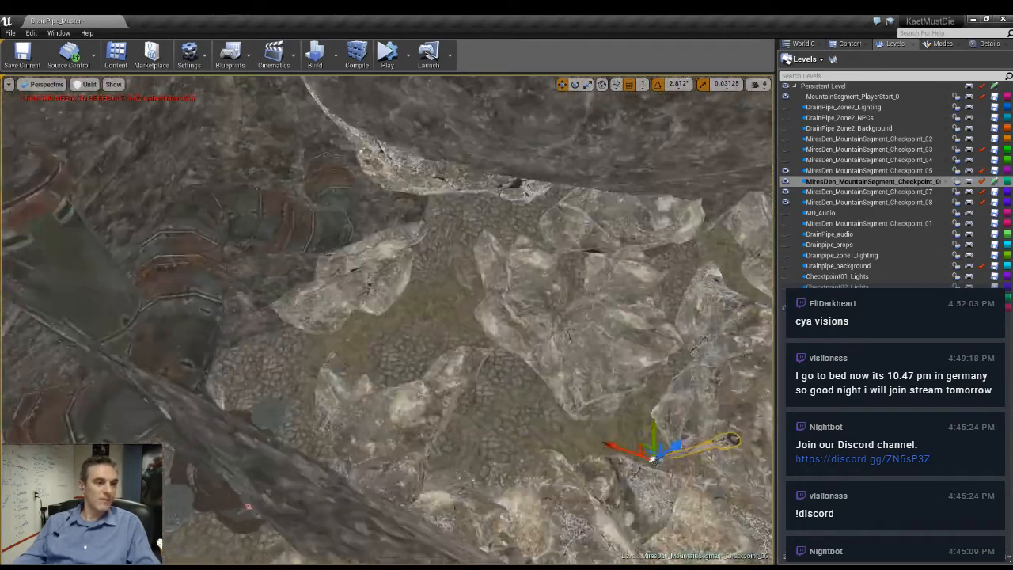
- Place another lamp post copy against the boulder next to the large rusty pipes
{"action": "right_click_drag", "start_coordinate": [455, 508], "coordinate": [537, 370]}
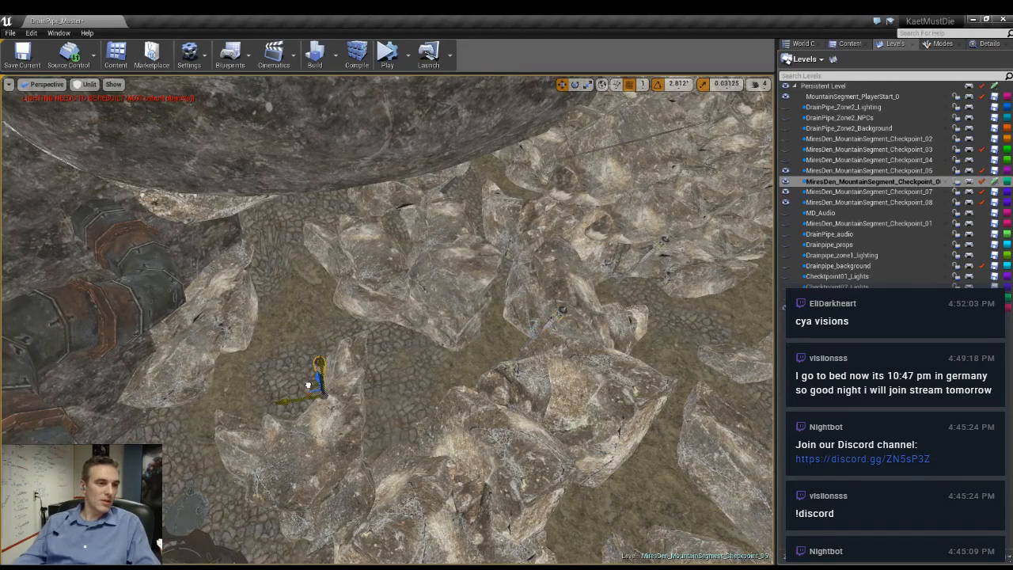
{"action": "key", "text": "f"}
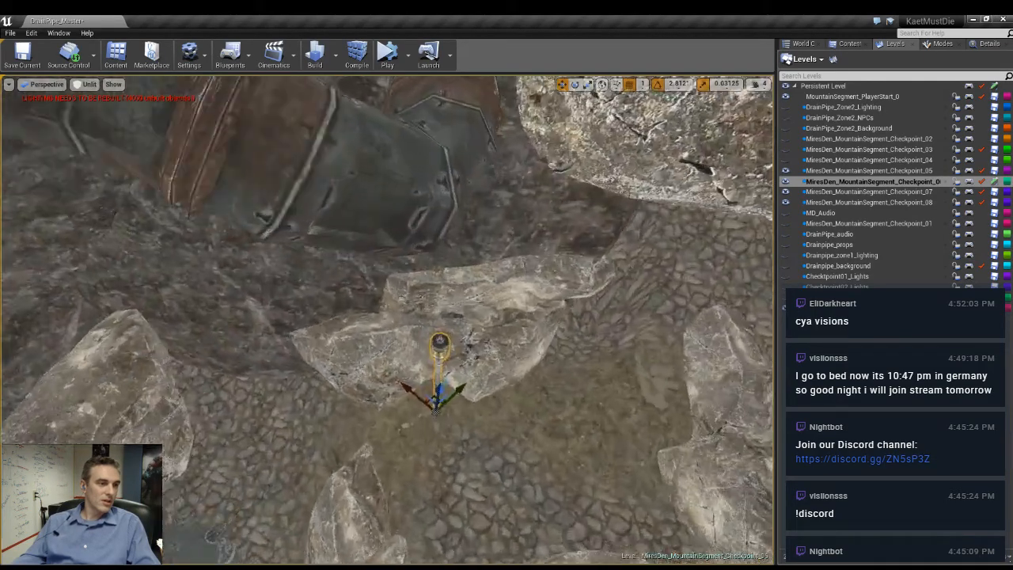
{"action": "right_click_drag", "start_coordinate": [238, 445], "coordinate": [323, 458]}
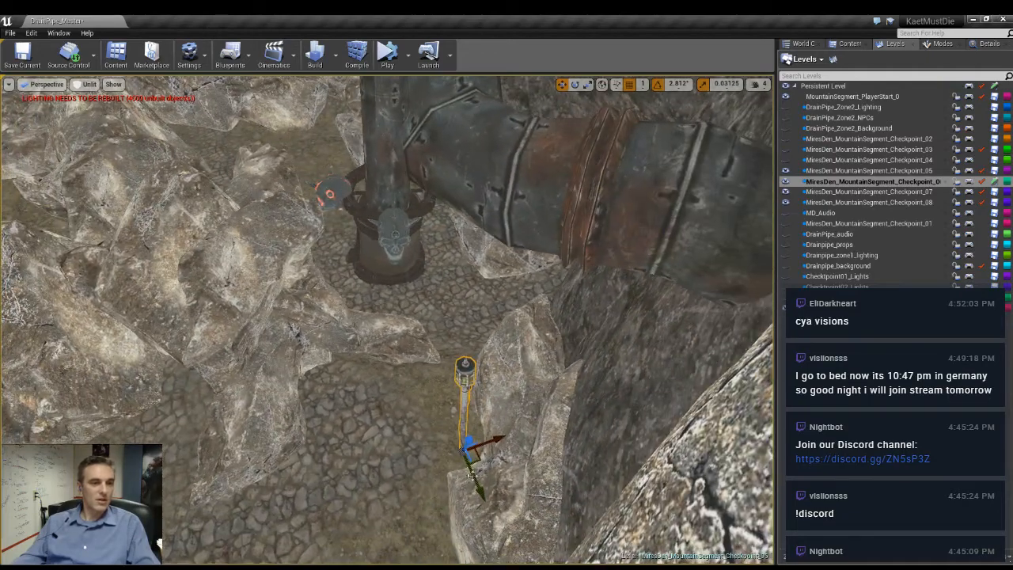
{"action": "right_click_drag", "start_coordinate": [479, 458], "coordinate": [341, 392]}
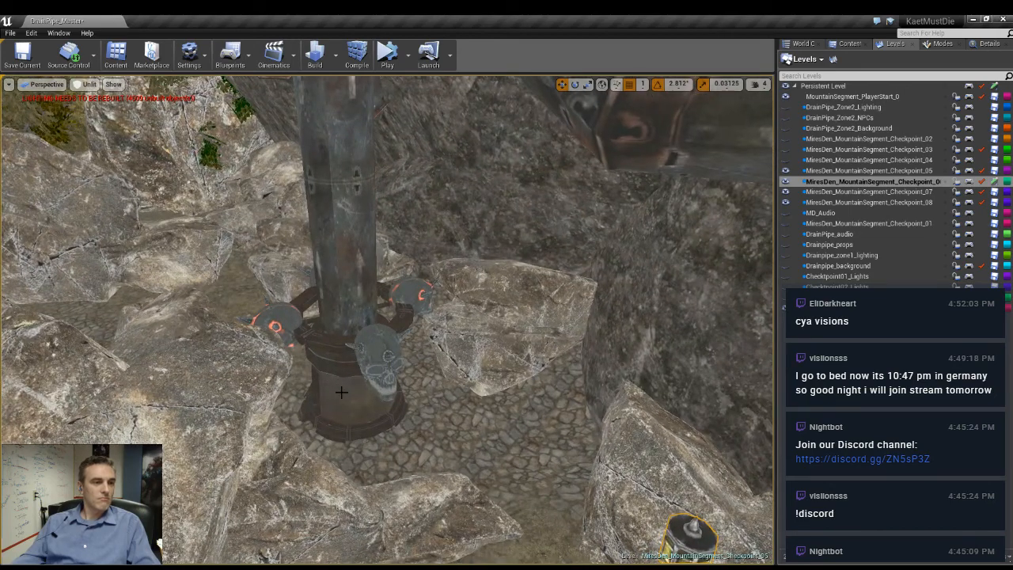
- Delete the upright pipe on the cobbled ground together with its base and the skull discs around it
{"action": "left_click", "coordinate": [342, 392]}
{"action": "key", "text": "Delete"}
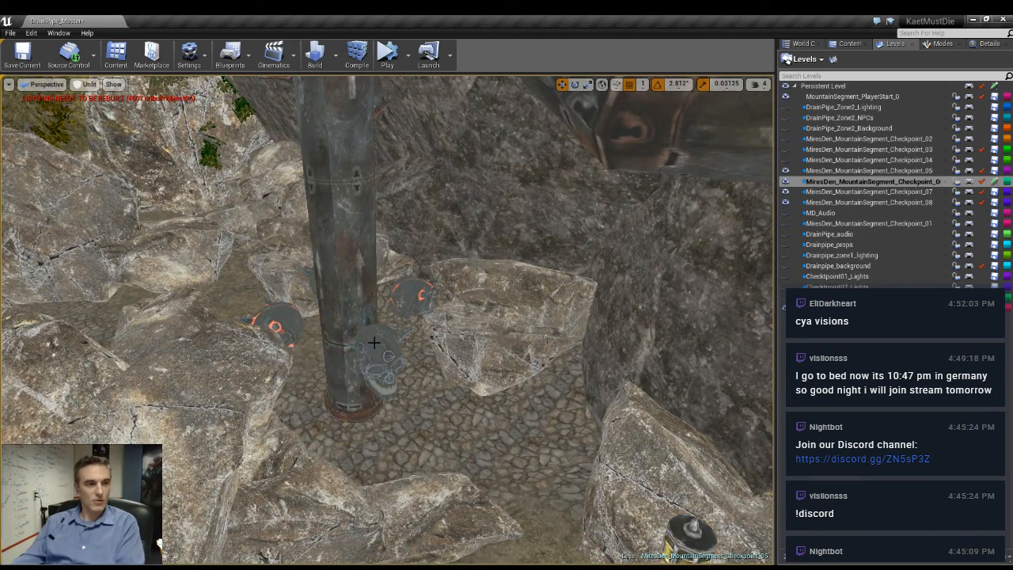
{"action": "left_click", "coordinate": [374, 344]}
{"action": "key", "text": "Delete"}
{"action": "left_click", "coordinate": [268, 346]}
{"action": "left_click", "coordinate": [279, 323]}
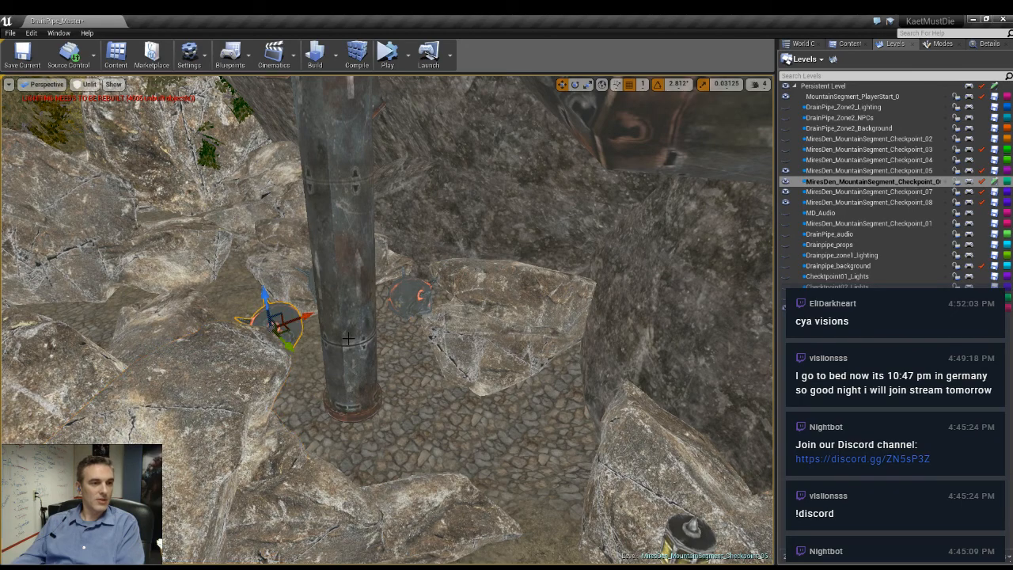
{"action": "key", "text": "Delete"}
{"action": "left_click", "coordinate": [352, 305]}
{"action": "key", "text": "Delete"}
{"action": "left_click", "coordinate": [415, 293]}
{"action": "key", "text": "Delete"}
{"action": "right_click_drag", "start_coordinate": [415, 293], "coordinate": [364, 245]}
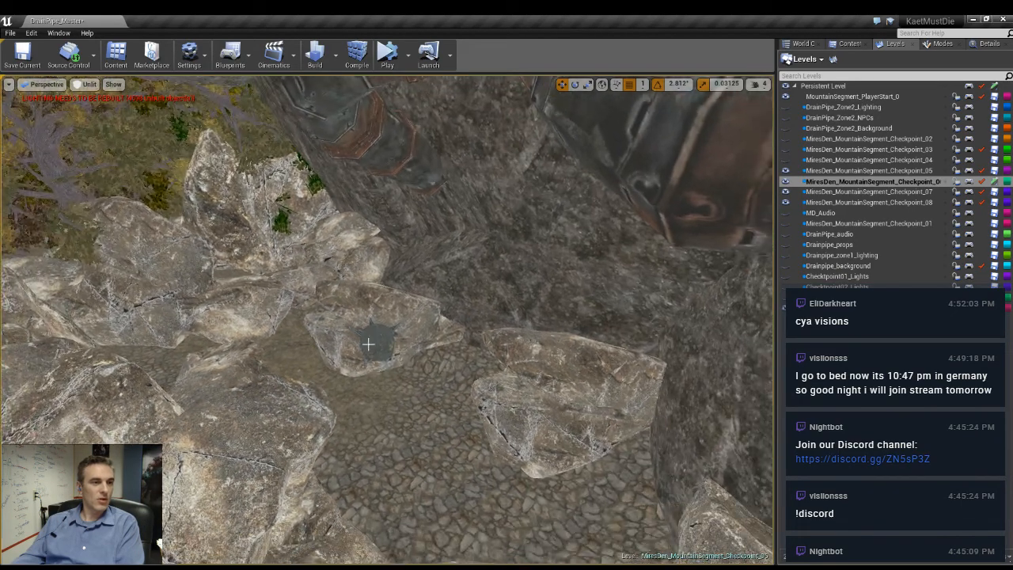
- Duplicate the boulder beside the cliff wall, rotate the copy, and set it out in the cobbled path near the opposite boulders
{"action": "left_click", "coordinate": [559, 418]}
{"action": "right_click_drag", "start_coordinate": [559, 418], "coordinate": [578, 432]}
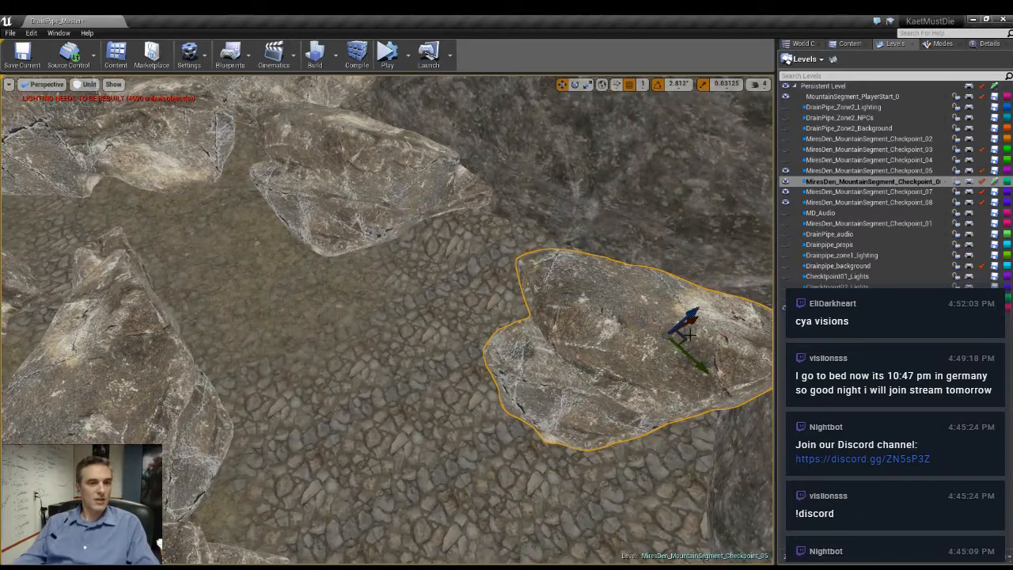
{"action": "right_click_drag", "start_coordinate": [575, 323], "coordinate": [491, 324]}
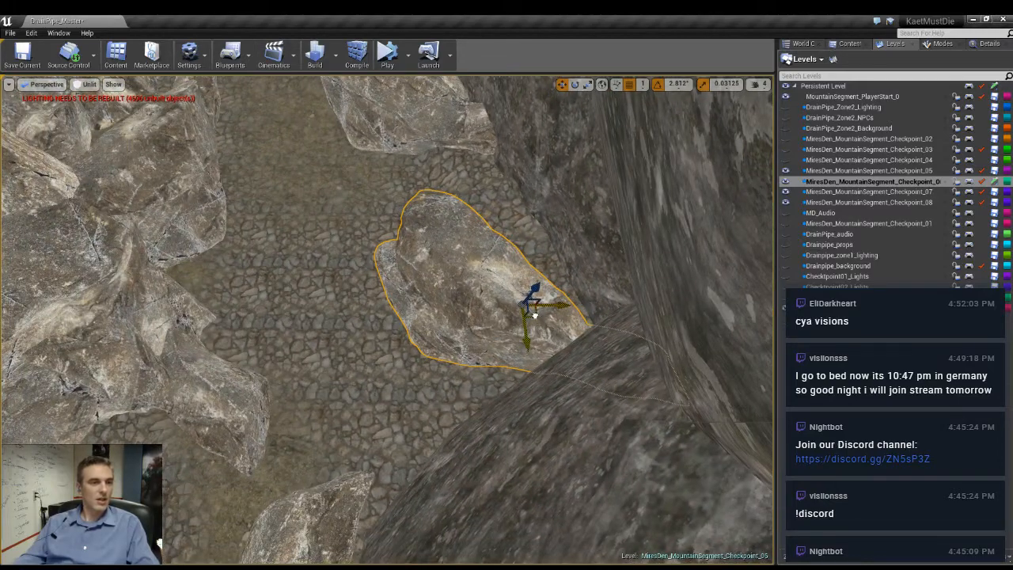
{"action": "left_click_drag", "start_coordinate": [534, 315], "coordinate": [271, 207]}
{"action": "key", "text": "e"}
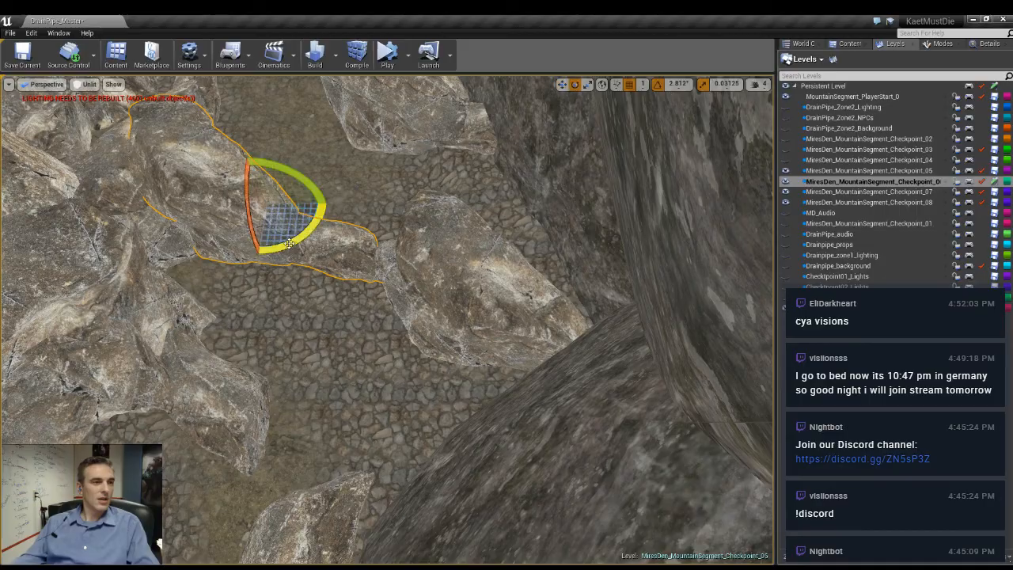
{"action": "left_click_drag", "start_coordinate": [289, 244], "coordinate": [326, 212]}
{"action": "mouse_move", "coordinate": [326, 212]}
{"action": "right_mouse_down"}
{"action": "mouse_move", "coordinate": [348, 158]}
{"action": "mouse_move", "coordinate": [329, 190]}
{"action": "mouse_move", "coordinate": [329, 220]}
{"action": "mouse_move", "coordinate": [265, 198]}
{"action": "mouse_move", "coordinate": [332, 210]}
{"action": "mouse_move", "coordinate": [329, 230]}
{"action": "right_mouse_up"}
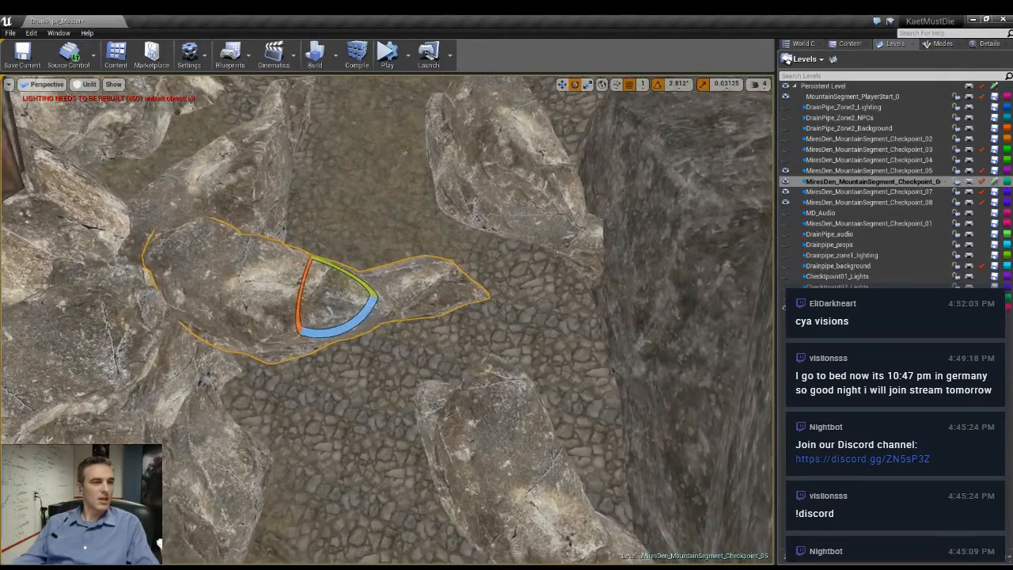
{"action": "key", "text": "w"}
{"action": "left_click_drag", "start_coordinate": [332, 285], "coordinate": [399, 295]}
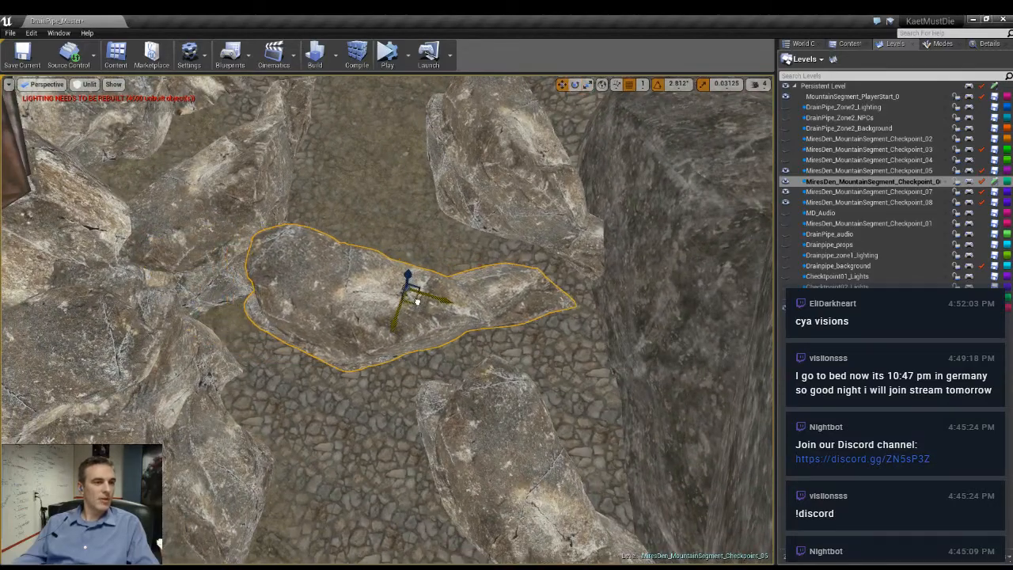
{"action": "right_click_drag", "start_coordinate": [228, 223], "coordinate": [246, 247]}
- Reposition and rescale the boulder copy standing in the middle of the cobbled path
{"action": "left_click", "coordinate": [338, 311]}
{"action": "left_click_drag", "start_coordinate": [352, 321], "coordinate": [373, 412]}
{"action": "right_click_drag", "start_coordinate": [373, 412], "coordinate": [281, 420]}
{"action": "key", "text": "e"}
{"action": "key", "text": "r"}
{"action": "left_click_drag", "start_coordinate": [427, 310], "coordinate": [451, 289]}
{"action": "left_click_drag", "start_coordinate": [417, 259], "coordinate": [427, 270]}
{"action": "right_click_drag", "start_coordinate": [428, 270], "coordinate": [363, 285]}
{"action": "key", "text": "w"}
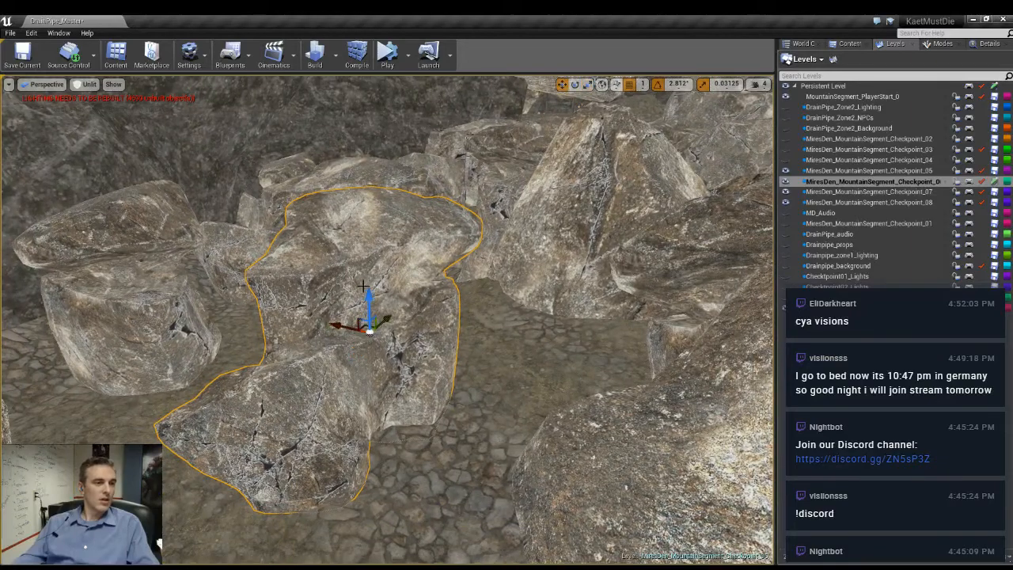
- Raise a copy of the path boulder above it and rotate the copy into a more upright pose
{"action": "left_click_drag", "start_coordinate": [370, 295], "coordinate": [426, 261]}
{"action": "key", "text": "e"}
{"action": "key", "text": "w"}
{"action": "left_click_drag", "start_coordinate": [355, 220], "coordinate": [362, 171]}
{"action": "key", "text": "e"}
{"action": "left_click_drag", "start_coordinate": [371, 207], "coordinate": [314, 203]}
{"action": "mouse_move", "coordinate": [371, 230]}
{"action": "right_mouse_down"}
{"action": "mouse_move", "coordinate": [317, 237]}
{"action": "mouse_move", "coordinate": [356, 238]}
{"action": "right_mouse_up"}
{"action": "right_click_drag", "start_coordinate": [322, 286], "coordinate": [336, 304]}
{"action": "right_click_drag", "start_coordinate": [344, 270], "coordinate": [338, 258]}
{"action": "key", "text": "w"}
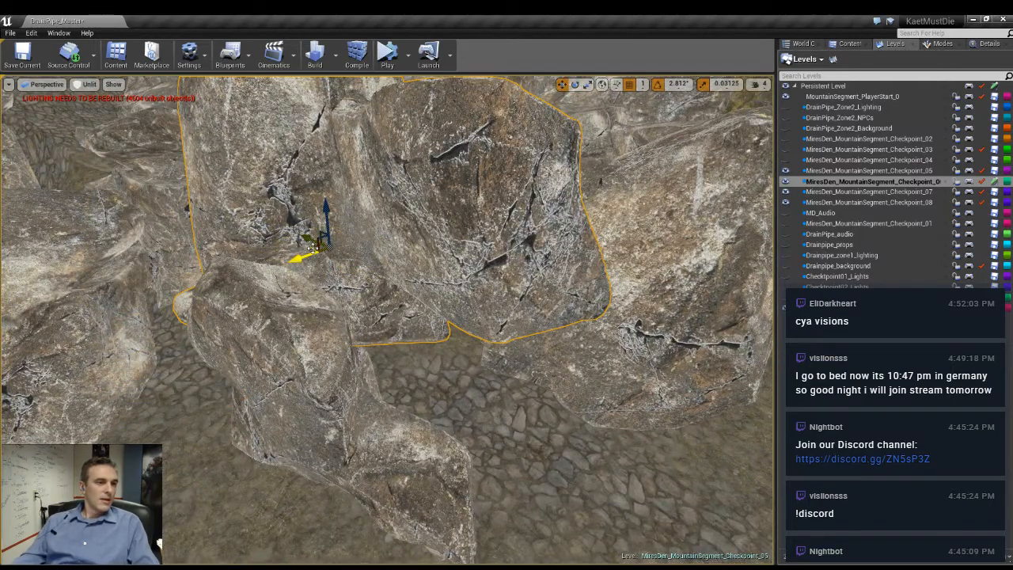
- Shift the raised boulder onto the one below and turn it by about 45 degrees
{"action": "left_click_drag", "start_coordinate": [314, 248], "coordinate": [307, 269]}
{"action": "right_click_drag", "start_coordinate": [307, 268], "coordinate": [390, 312]}
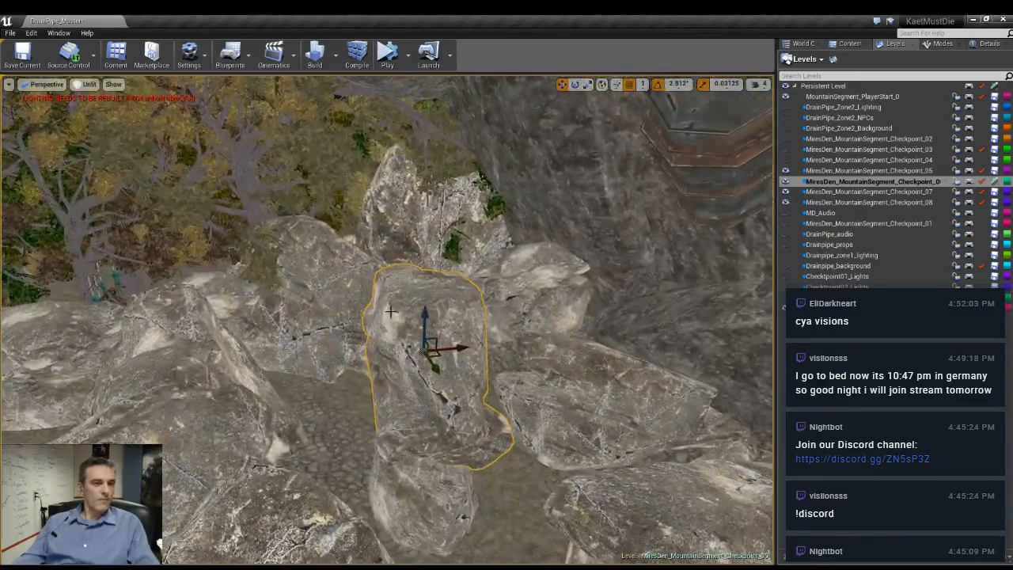
{"action": "right_click_drag", "start_coordinate": [370, 351], "coordinate": [346, 360]}
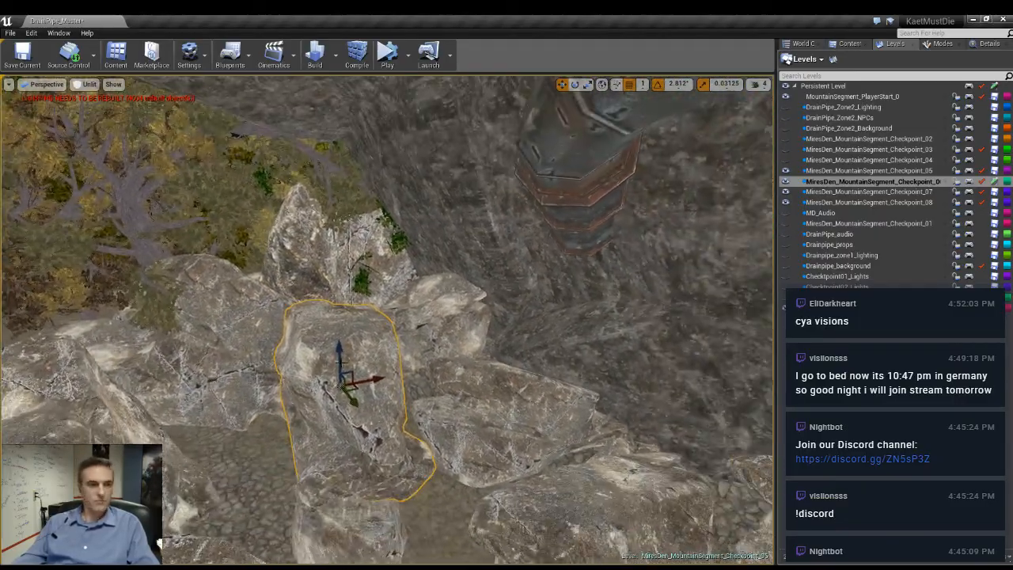
{"action": "key", "text": "e"}
{"action": "left_click_drag", "start_coordinate": [350, 354], "coordinate": [344, 334]}
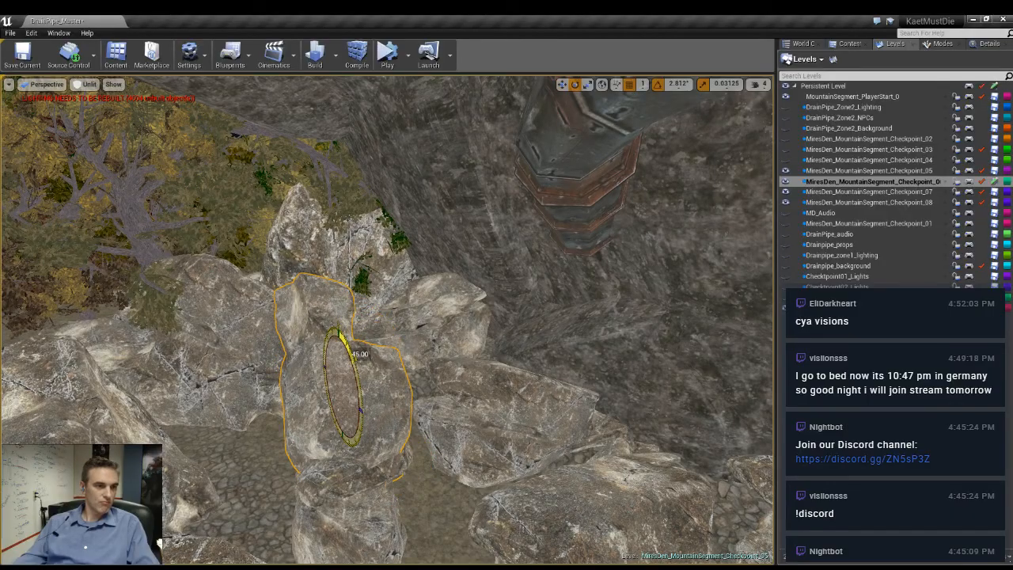
{"action": "right_click_drag", "start_coordinate": [364, 339], "coordinate": [409, 332]}
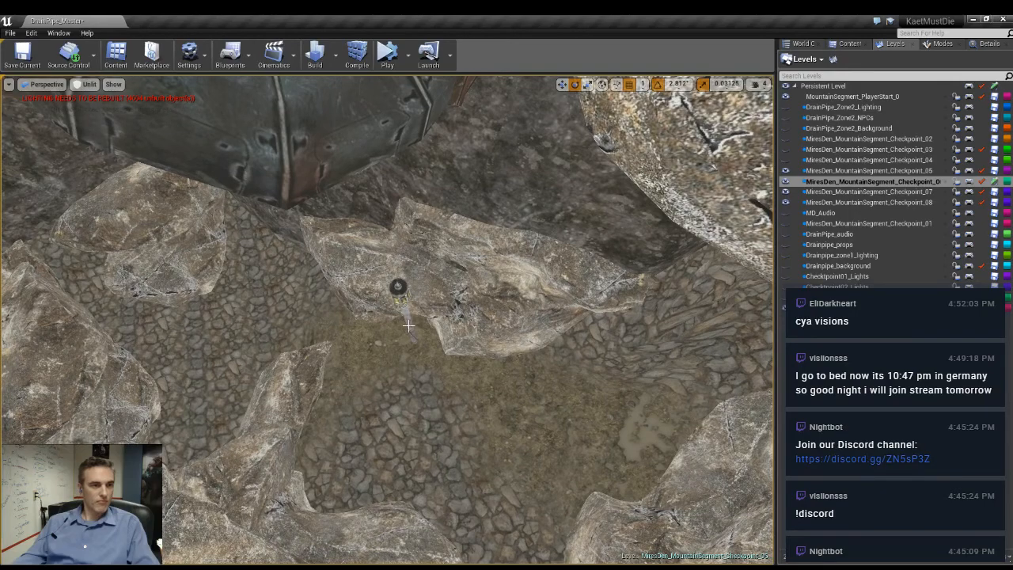
- Duplicate the lamp post at the boulder below the large pipe, move the copy along the path, and rotate it against the rocks
{"action": "left_click", "coordinate": [408, 324]}
{"action": "key", "text": "w"}
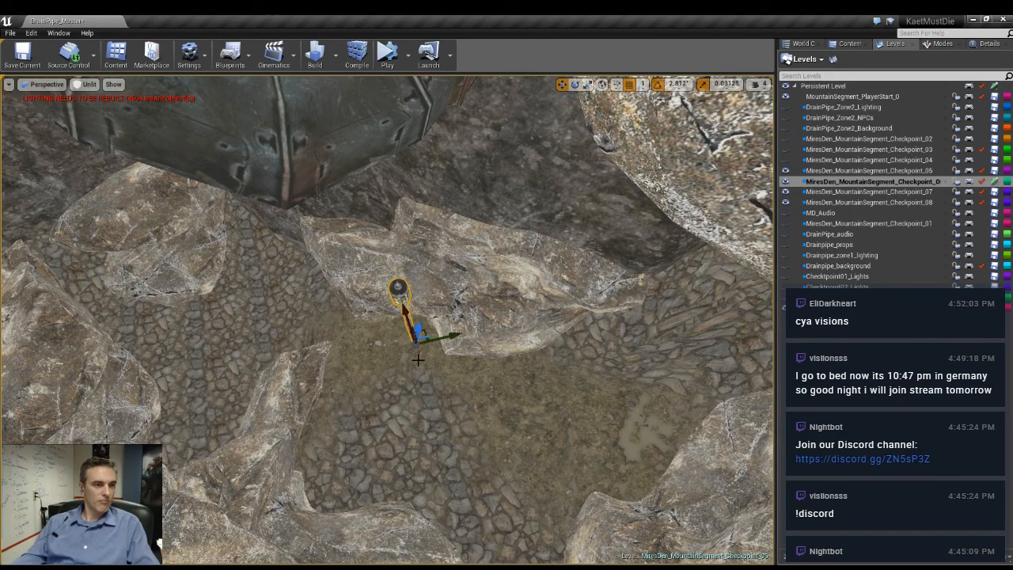
{"action": "left_click_drag", "start_coordinate": [455, 336], "coordinate": [244, 378], "text": "alt"}
{"action": "right_click_drag", "start_coordinate": [245, 377], "coordinate": [158, 389]}
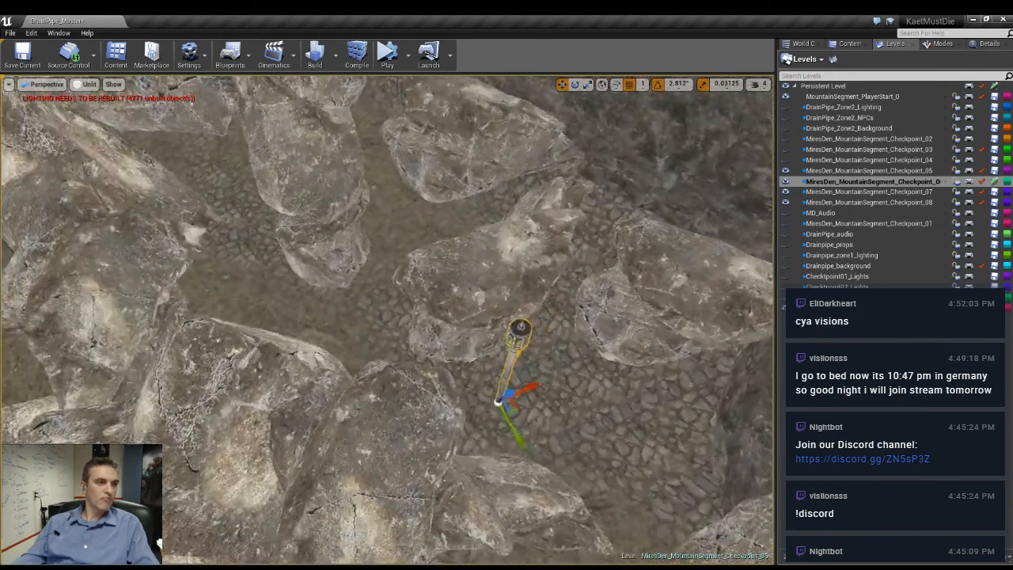
{"action": "left_click_drag", "start_coordinate": [516, 406], "coordinate": [392, 122]}
{"action": "right_click_drag", "start_coordinate": [392, 121], "coordinate": [327, 183]}
{"action": "left_click_drag", "start_coordinate": [515, 260], "coordinate": [220, 250]}
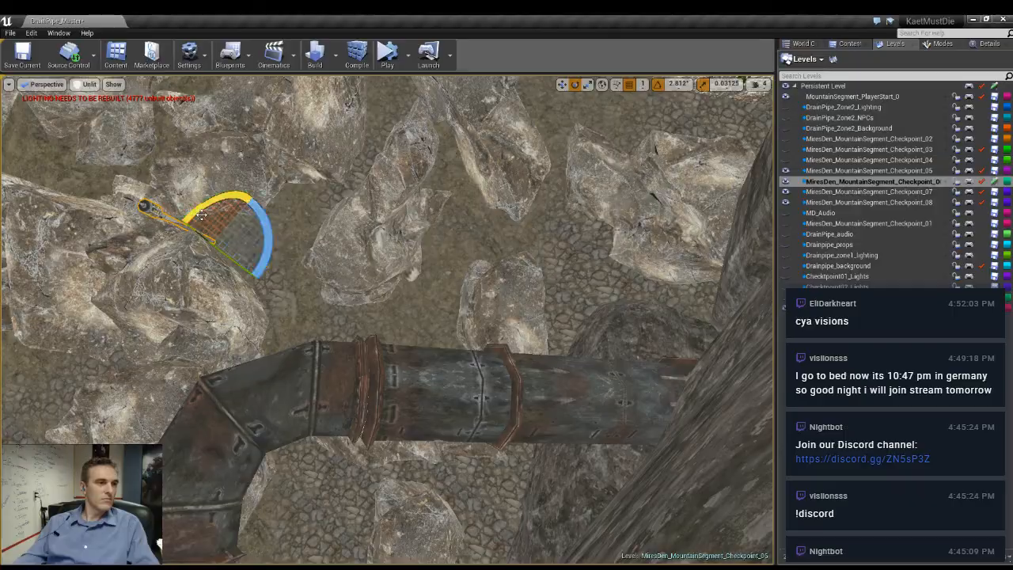
{"action": "right_click_drag", "start_coordinate": [237, 207], "coordinate": [276, 87]}
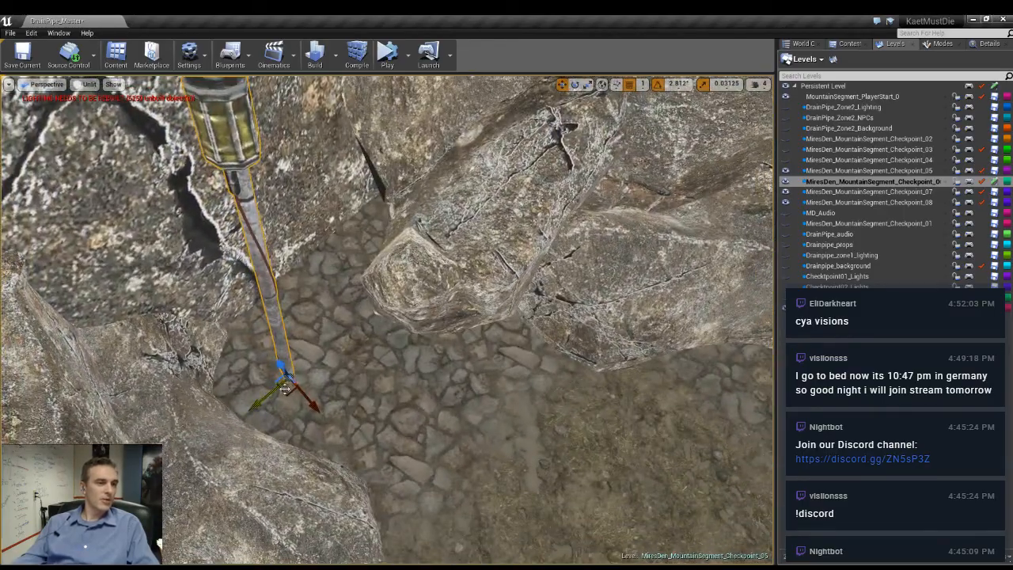
- Duplicate the lamp post by the large boulder across the path and place the copy against the foot of the opposite rock face
{"action": "right_click_drag", "start_coordinate": [364, 273], "coordinate": [293, 238]}
{"action": "right_click_drag", "start_coordinate": [543, 190], "coordinate": [242, 383]}
{"action": "left_click", "coordinate": [241, 383]}
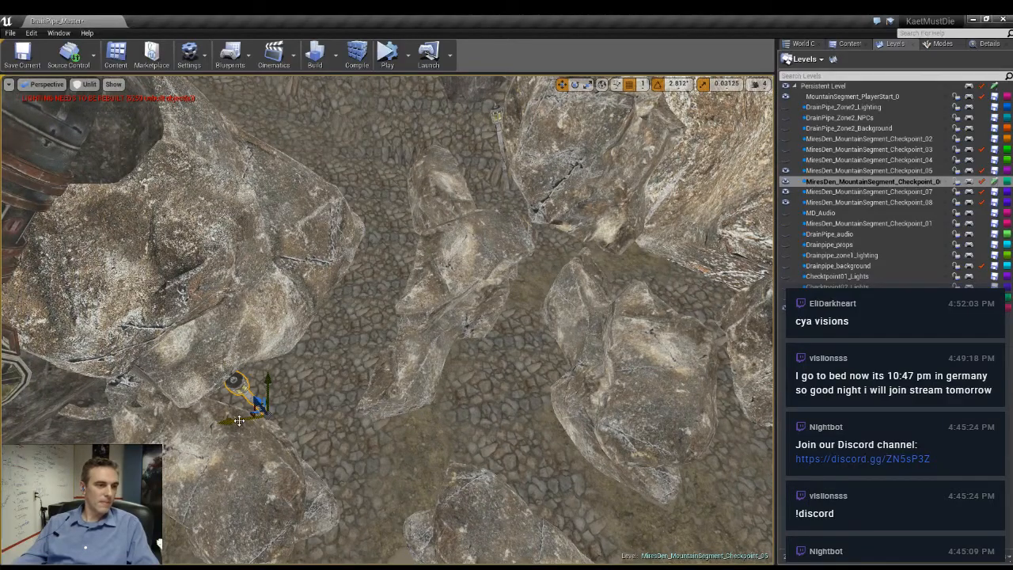
{"action": "left_click_drag", "start_coordinate": [239, 413], "coordinate": [546, 239], "text": "alt"}
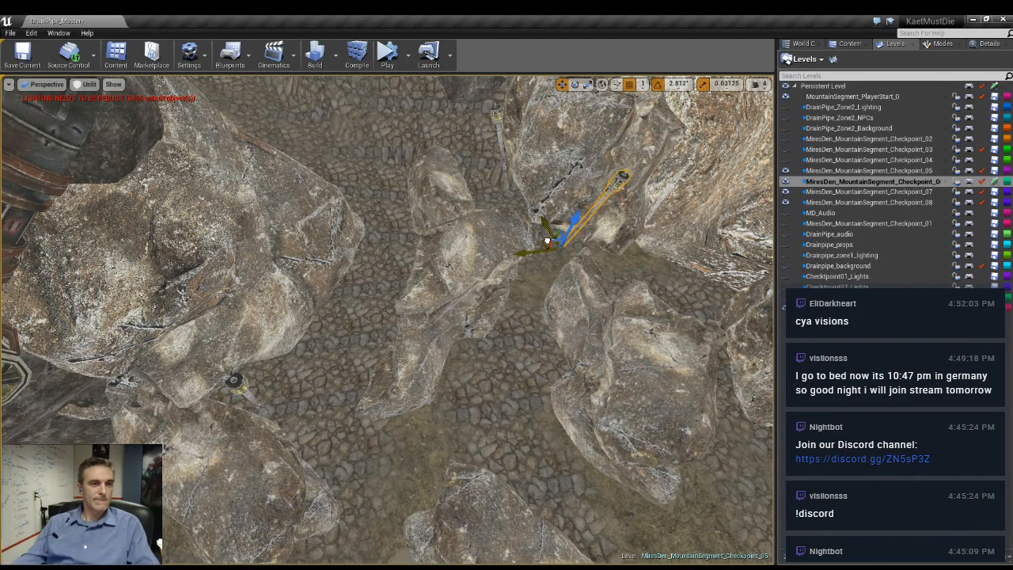
{"action": "right_click_drag", "start_coordinate": [565, 224], "coordinate": [752, 186]}
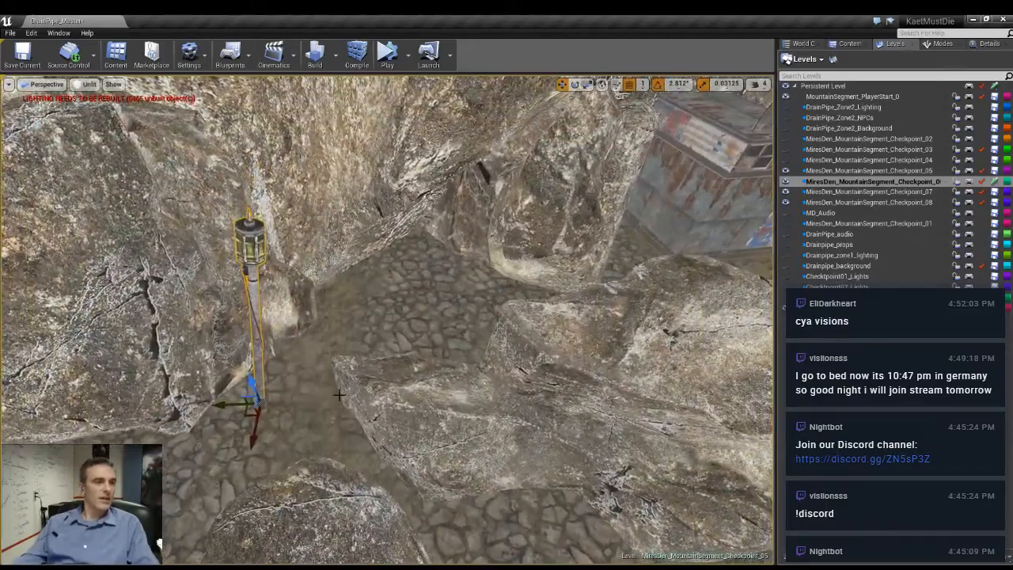
- Move the lamp post up the path toward the rusty shack, tilt it farther, and adjust its position
{"action": "left_click_drag", "start_coordinate": [243, 410], "coordinate": [402, 289]}
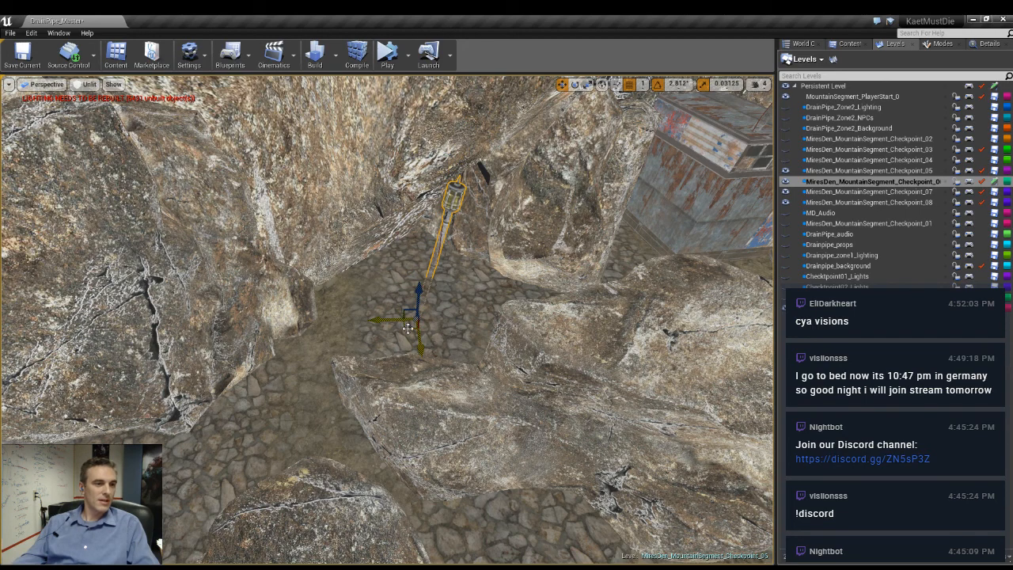
{"action": "key", "text": "e"}
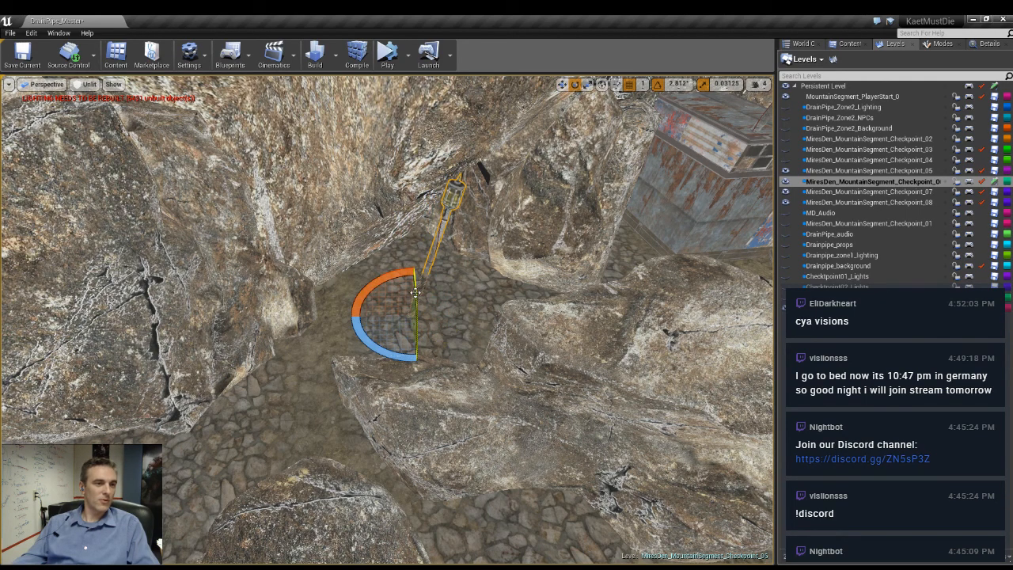
{"action": "left_click_drag", "start_coordinate": [415, 292], "coordinate": [416, 290]}
{"action": "key", "text": "w"}
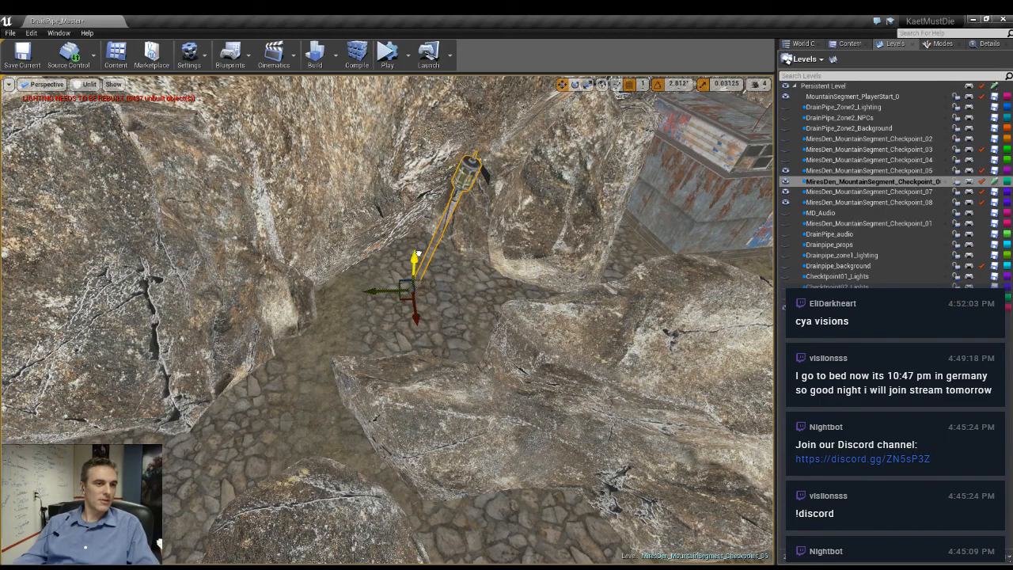
{"action": "right_click_drag", "start_coordinate": [422, 257], "coordinate": [500, 255]}
{"action": "left_click_drag", "start_coordinate": [335, 351], "coordinate": [318, 358]}
- Examine the lamp posts along the path in the lit game view, then return to the unlit view
{"action": "key", "text": "g"}
{"action": "right_click_drag", "start_coordinate": [484, 339], "coordinate": [510, 277]}
{"action": "key", "text": "alt+4"}
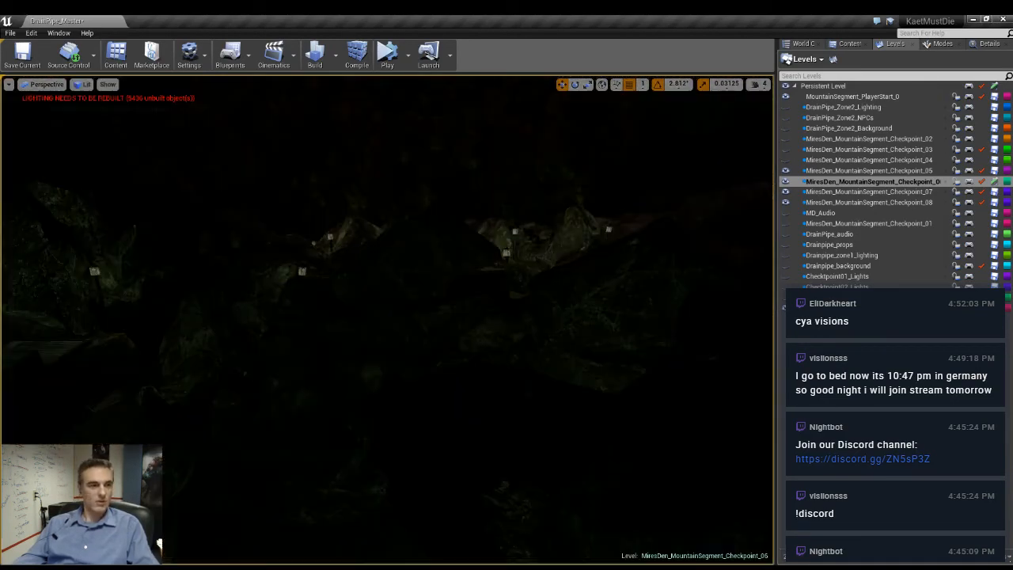
{"action": "right_click_drag", "start_coordinate": [443, 301], "coordinate": [437, 323]}
{"action": "key", "text": "alt+3"}
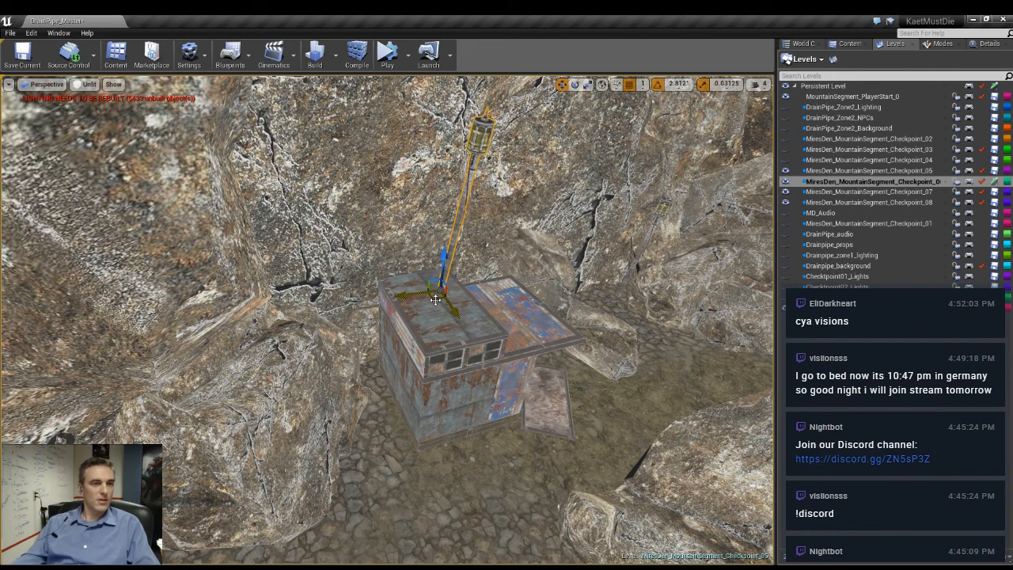
- Duplicate the lamp post on the shack roof, set the copy on the ground beside the shack, and view it lit
{"action": "left_click_drag", "start_coordinate": [438, 294], "coordinate": [361, 494], "text": "alt"}
{"action": "key", "text": "alt+4"}
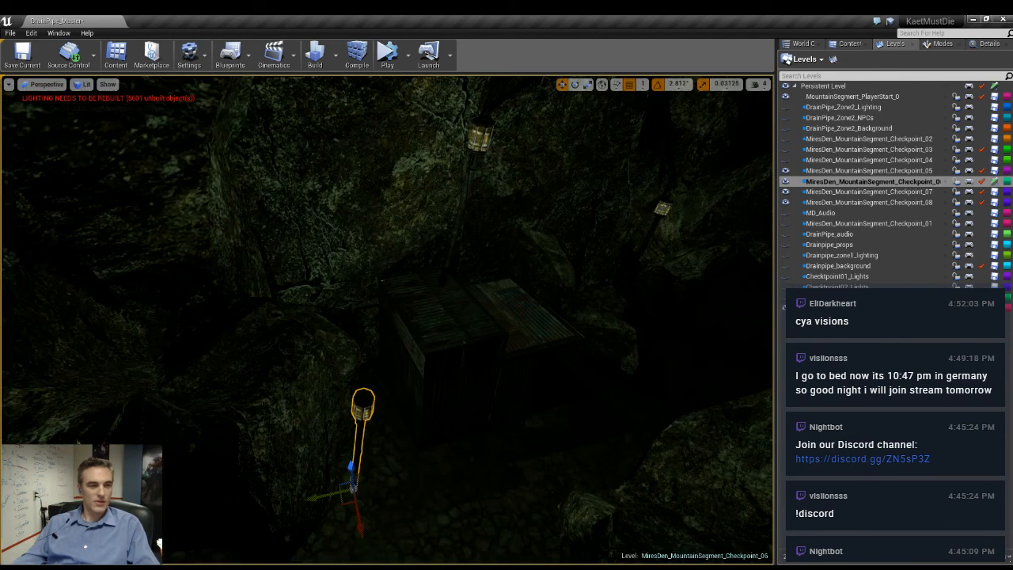
{"action": "right_click_drag", "start_coordinate": [456, 460], "coordinate": [727, 459]}
{"action": "key", "text": "w"}
{"action": "key", "text": "g"}
- Duplicate the lamp post leaning on the rock wall and place the copy on the boulders across the passage
{"action": "left_click", "coordinate": [269, 348]}
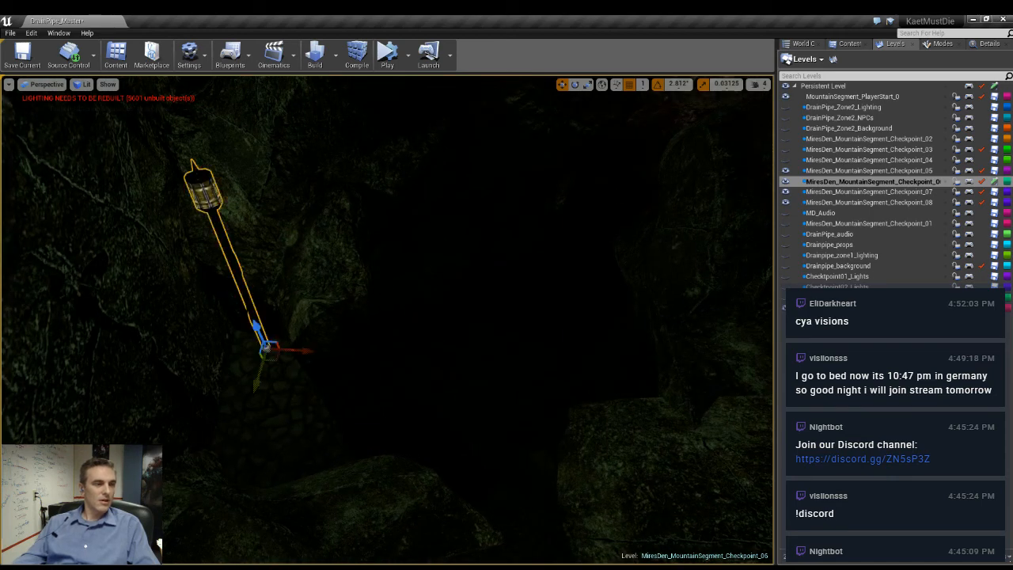
{"action": "key", "text": "f"}
{"action": "left_click_drag", "start_coordinate": [484, 386], "coordinate": [654, 417]}
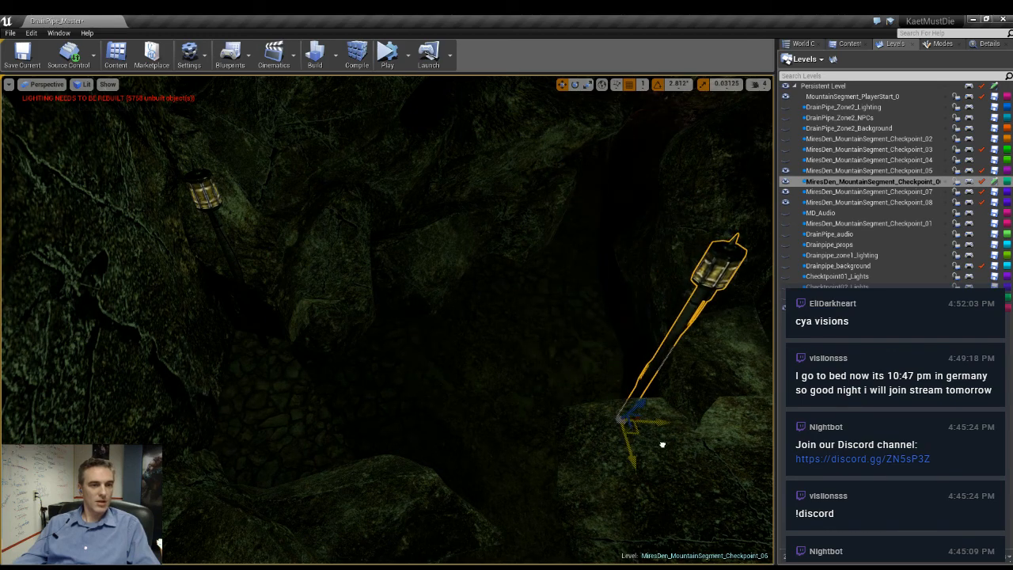
{"action": "right_click_drag", "start_coordinate": [656, 448], "coordinate": [699, 467]}
{"action": "key", "text": "w"}
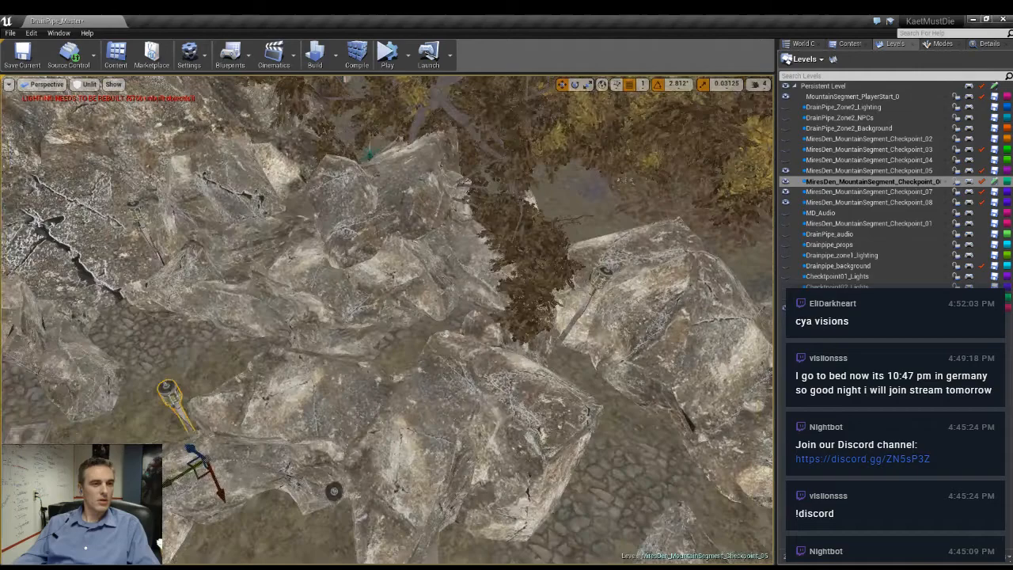
- Narrow the long boulder in the middle of the path by scaling it along one axis, and rotate it
{"action": "right_click_drag", "start_coordinate": [388, 320], "coordinate": [475, 356]}
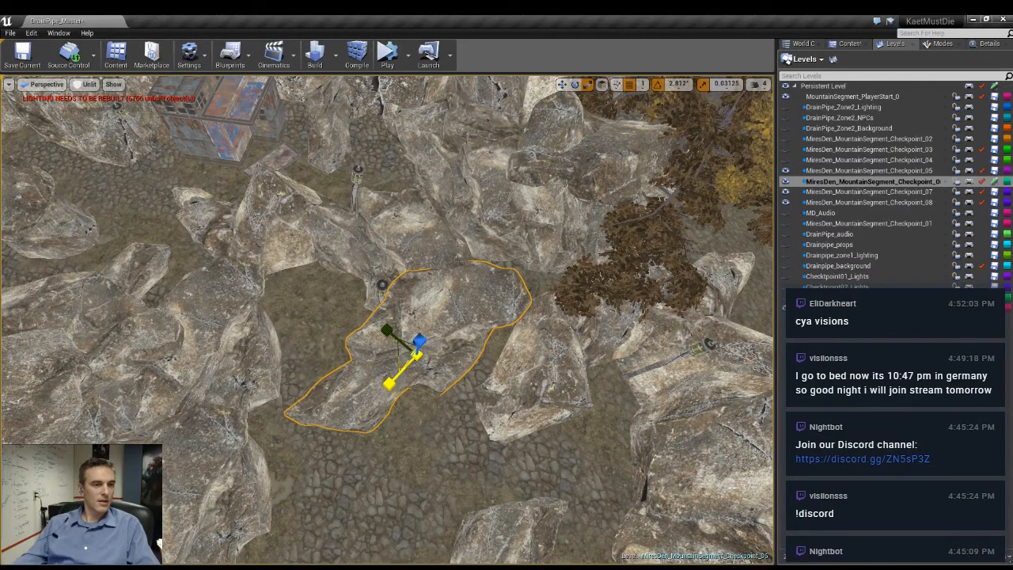
{"action": "key", "text": "w"}
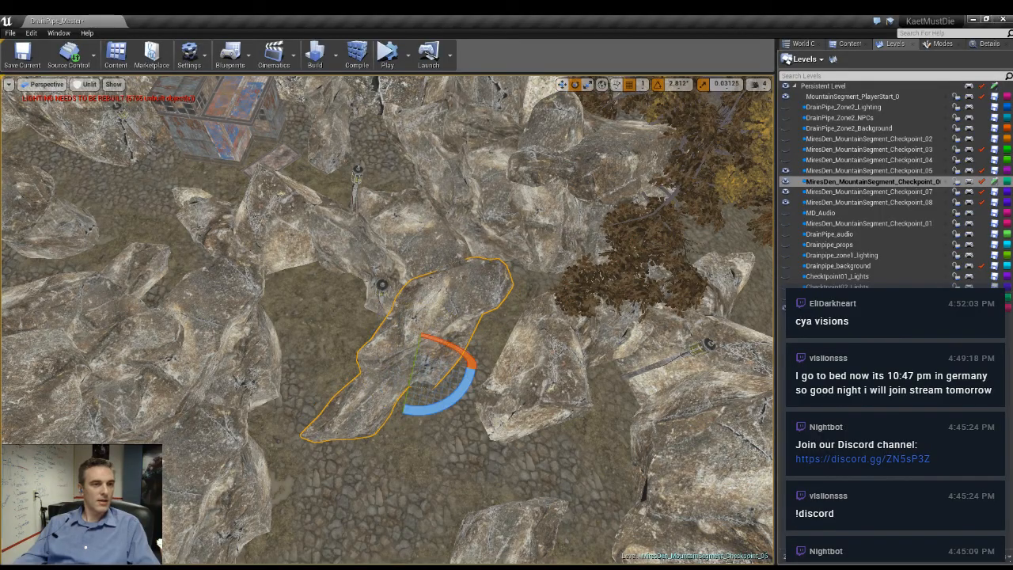
{"action": "key", "text": "w"}
{"action": "key", "text": "w"}
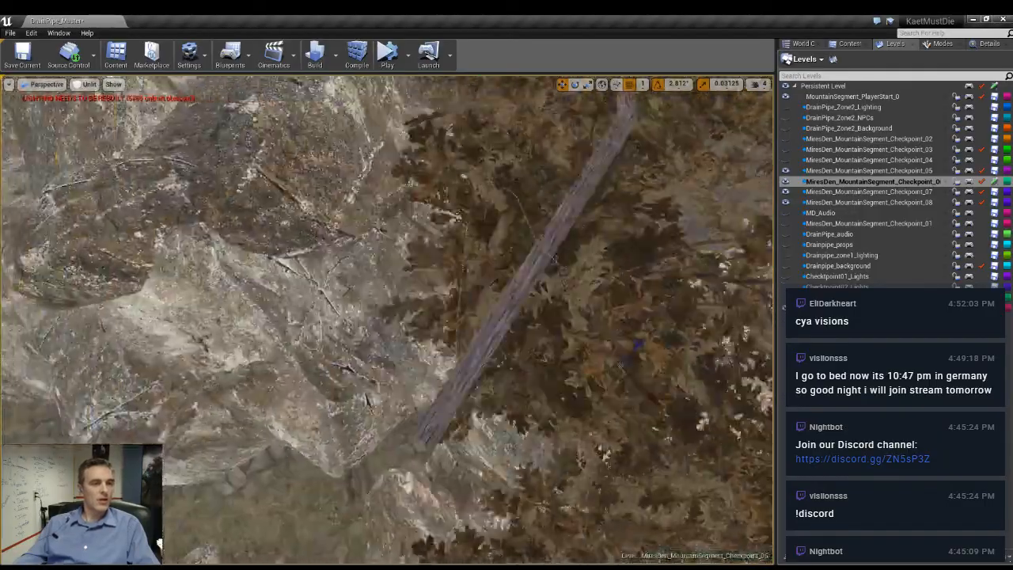
- Rotate the large cracked boulder beside the trees
{"action": "right_click_drag", "start_coordinate": [388, 321], "coordinate": [527, 293]}
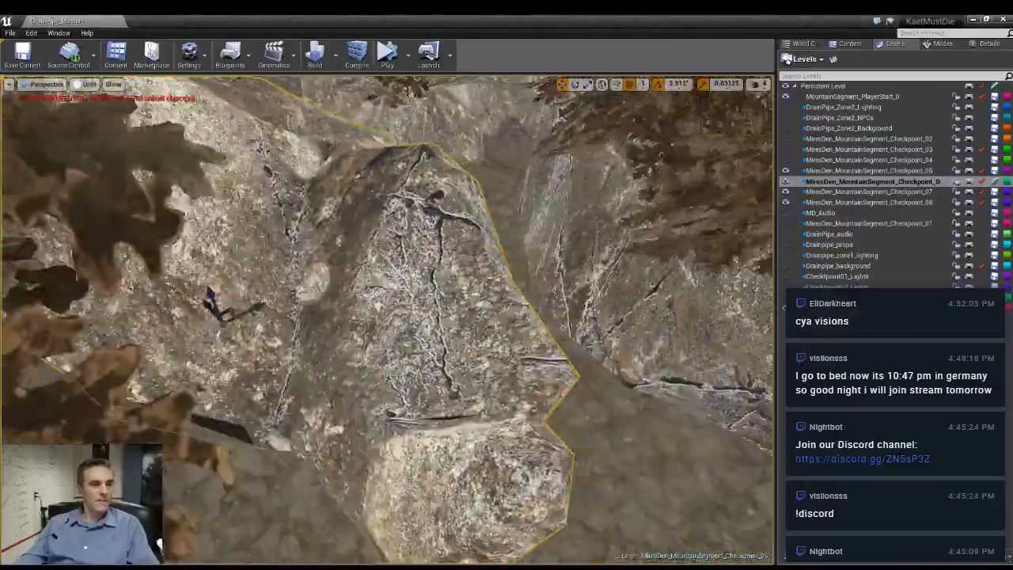
{"action": "key", "text": "r"}
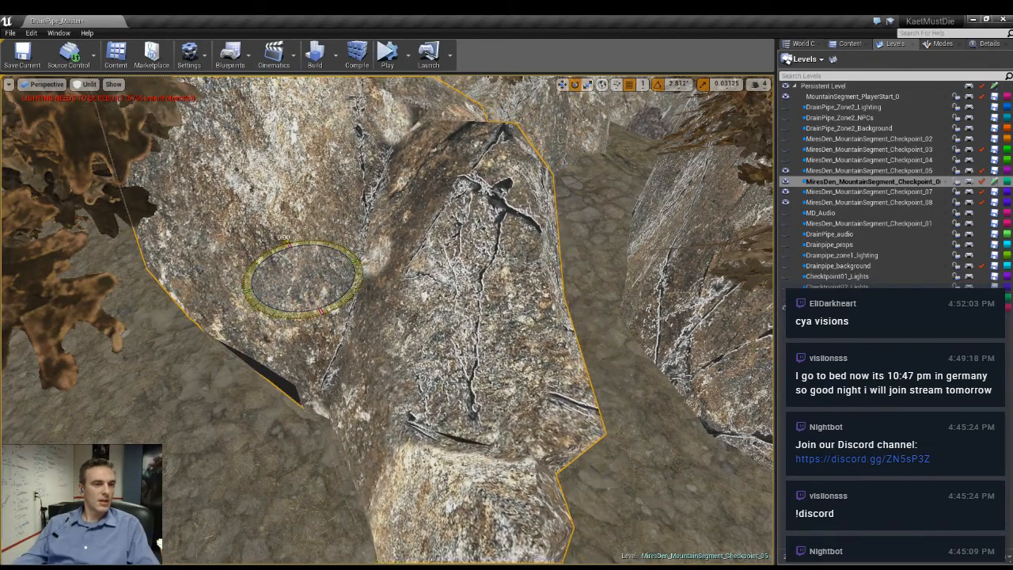
{"action": "left_click_drag", "start_coordinate": [304, 315], "coordinate": [488, 318]}
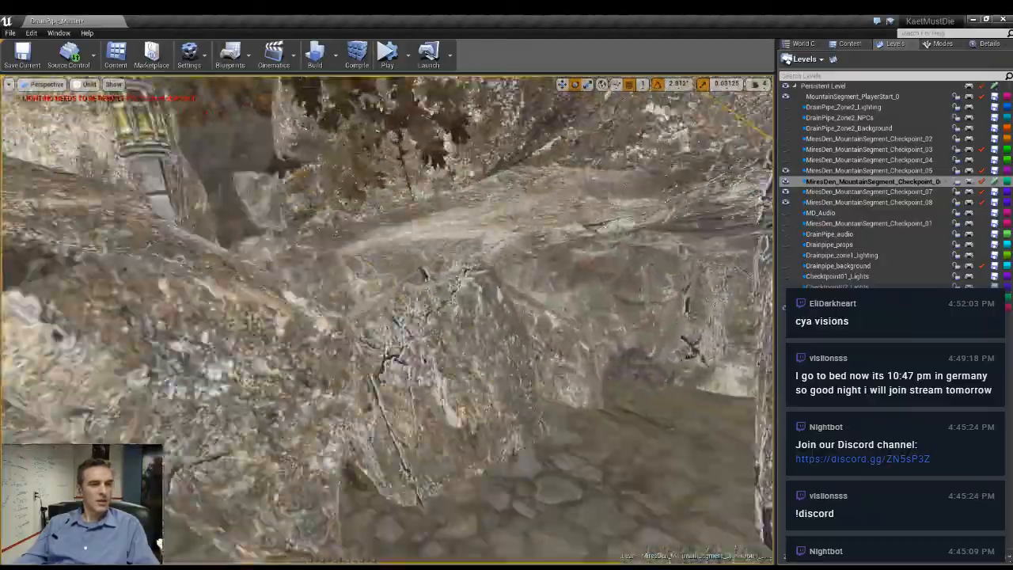
- Delete the short round grey rock stub at the foot of the large boulder facing the rusty shack
{"action": "right_click_drag", "start_coordinate": [388, 318], "coordinate": [443, 321]}
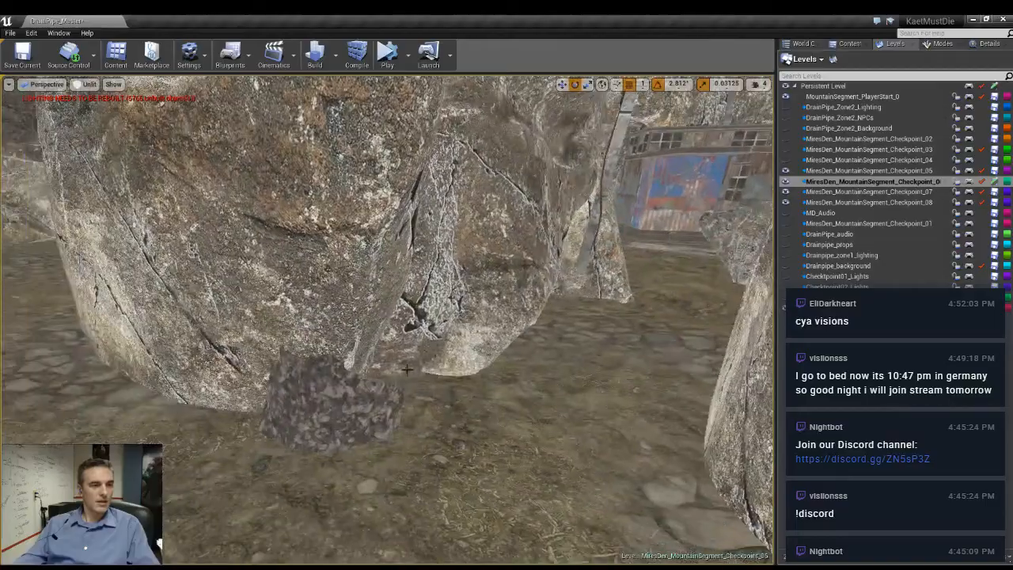
{"action": "left_click", "coordinate": [337, 388]}
{"action": "key", "text": "Delete"}
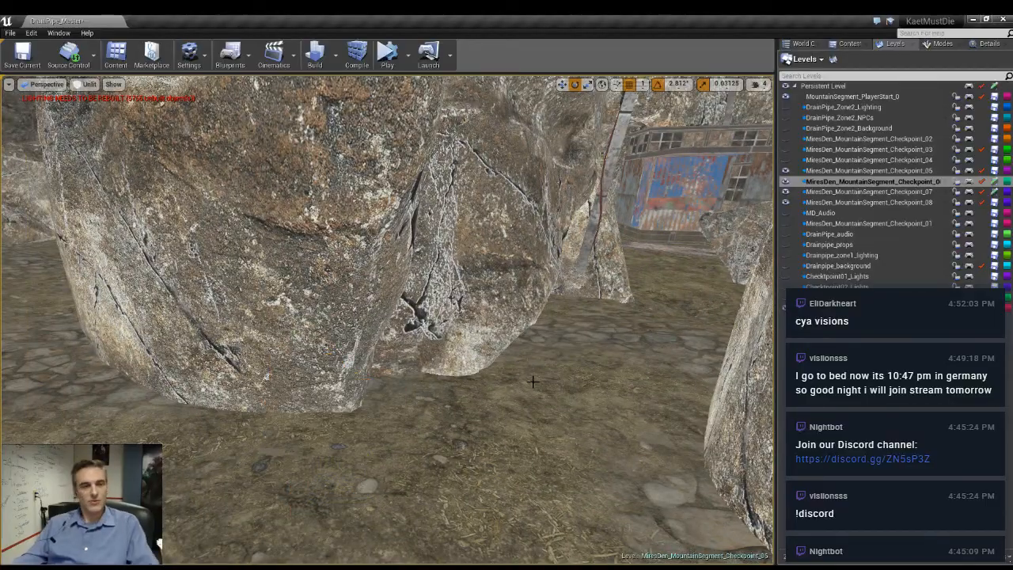
- Rotate the large boulder in the middle of the path so that it lies lengthwise along the path
{"action": "mouse_move", "coordinate": [523, 403]}
{"action": "right_mouse_down"}
{"action": "mouse_move", "coordinate": [444, 404]}
{"action": "mouse_move", "coordinate": [364, 451]}
{"action": "mouse_move", "coordinate": [519, 392]}
{"action": "right_mouse_up"}
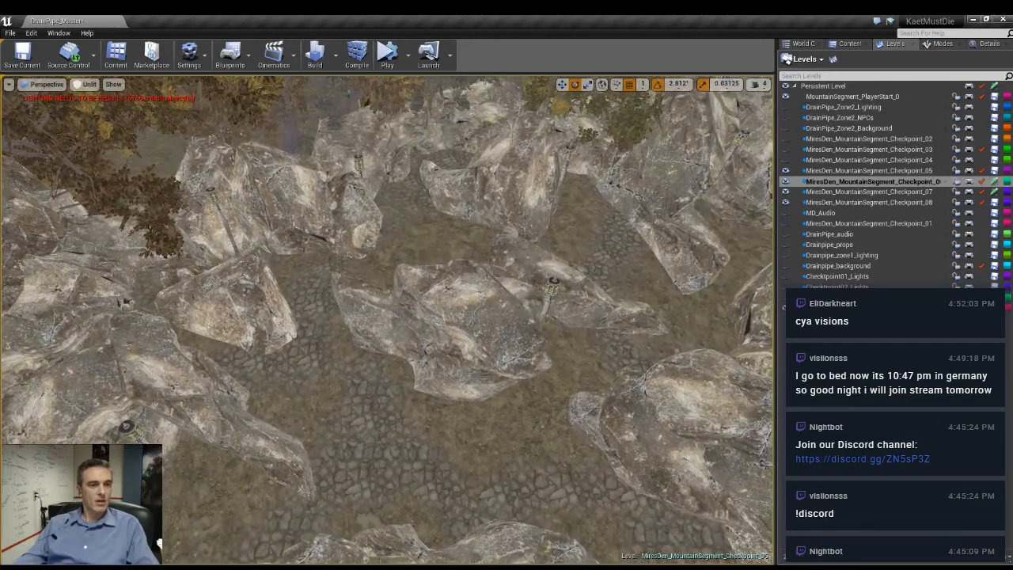
{"action": "left_click", "coordinate": [394, 387]}
{"action": "left_click_drag", "start_coordinate": [315, 370], "coordinate": [470, 379]}
{"action": "key", "text": "space"}
{"action": "key", "text": "space"}
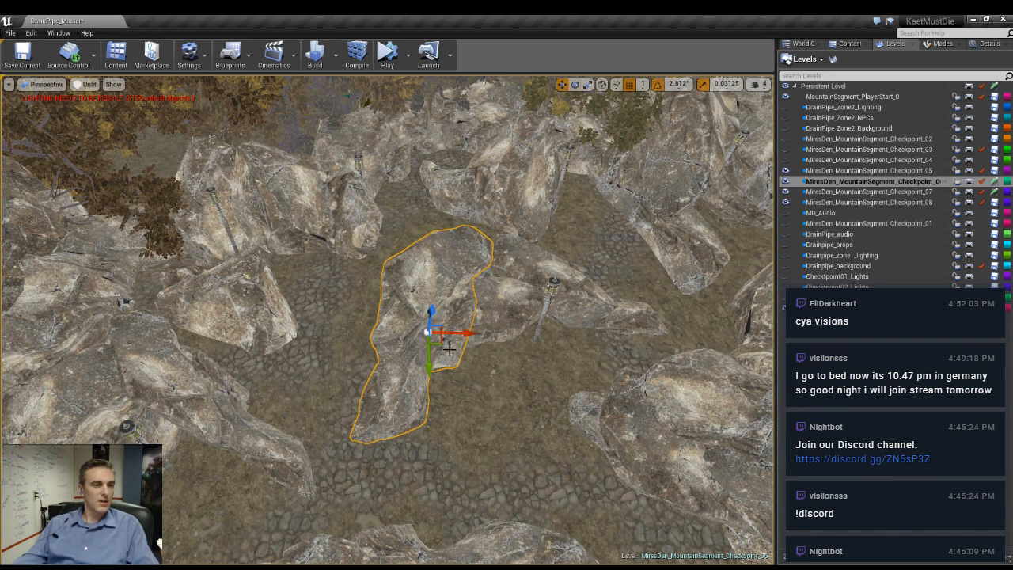
- Duplicate the rotated middle boulder, then shift and rotate the copy so it crosses over the original and extends toward the neighbouring path
{"action": "left_click_drag", "start_coordinate": [442, 345], "coordinate": [404, 313]}
{"action": "key", "text": "space"}
{"action": "key", "text": "space"}
{"action": "key", "text": "space"}
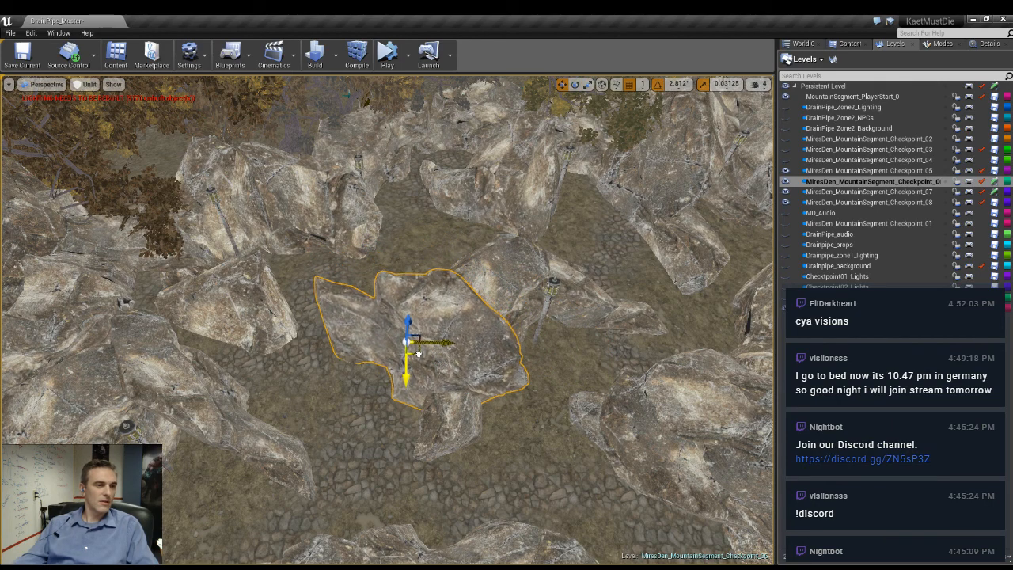
{"action": "left_click_drag", "start_coordinate": [421, 357], "coordinate": [424, 341]}
{"action": "right_click_drag", "start_coordinate": [425, 341], "coordinate": [445, 389]}
{"action": "key", "text": "space"}
{"action": "left_click_drag", "start_coordinate": [534, 315], "coordinate": [583, 312]}
{"action": "right_click_drag", "start_coordinate": [582, 311], "coordinate": [498, 360]}
{"action": "left_click_drag", "start_coordinate": [539, 332], "coordinate": [585, 336]}
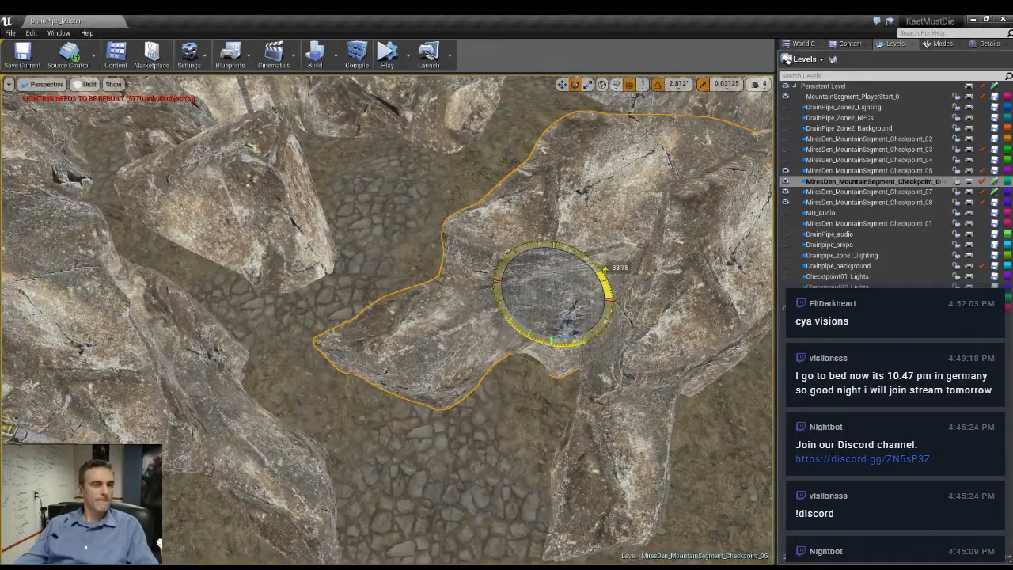
{"action": "right_click_drag", "start_coordinate": [585, 336], "coordinate": [532, 343]}
{"action": "left_click_drag", "start_coordinate": [532, 344], "coordinate": [575, 350]}
{"action": "right_click_drag", "start_coordinate": [575, 350], "coordinate": [445, 304]}
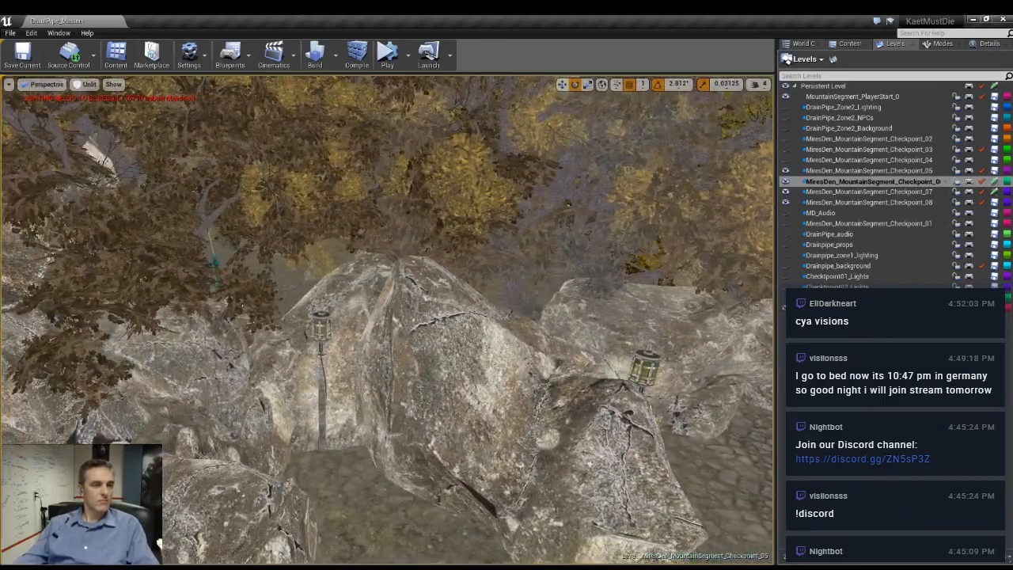
- Duplicate the tall cracked boulder between the two lamp posts, rotate the copy, and lower it onto the rocks behind
{"action": "left_click", "coordinate": [473, 404]}
{"action": "left_click_drag", "start_coordinate": [472, 405], "coordinate": [381, 220]}
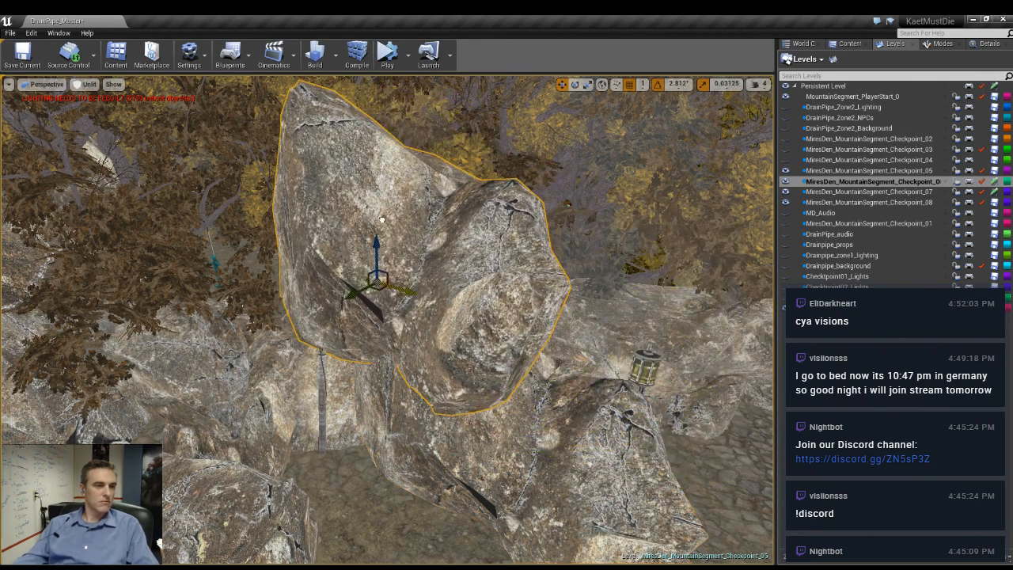
{"action": "left_click_drag", "start_coordinate": [419, 264], "coordinate": [405, 252]}
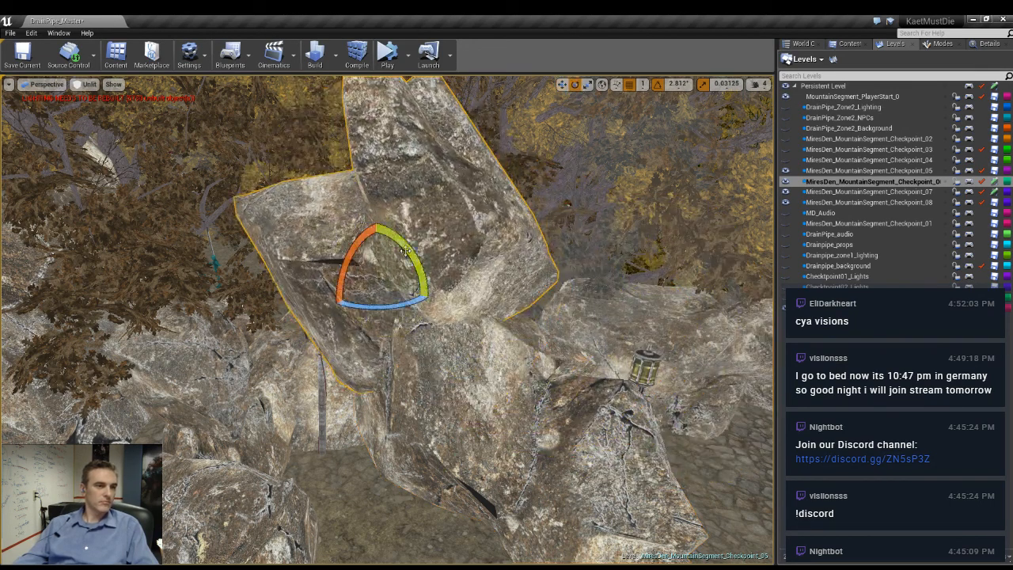
{"action": "left_click_drag", "start_coordinate": [407, 310], "coordinate": [509, 246]}
{"action": "key", "text": "w"}
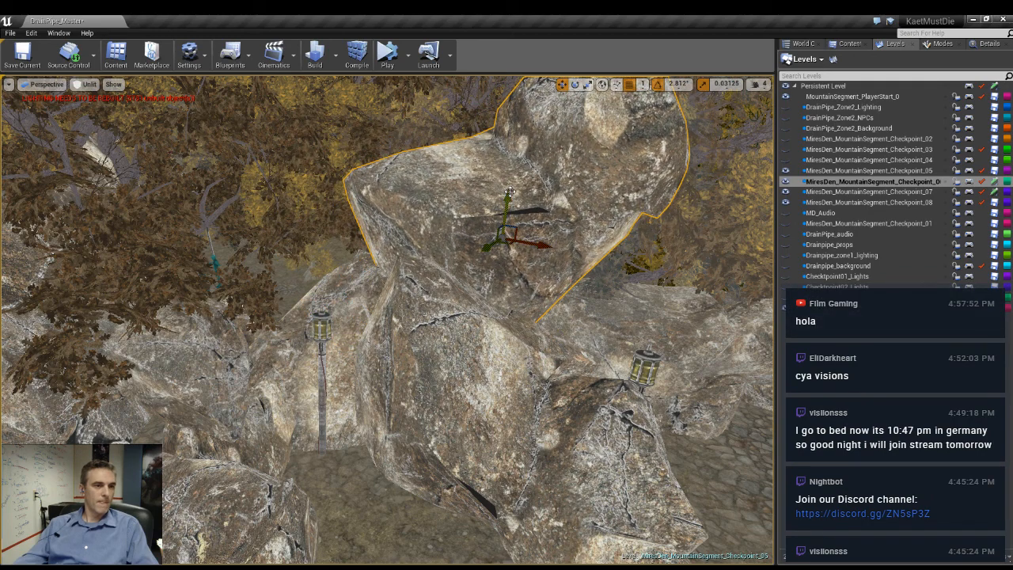
{"action": "left_click_drag", "start_coordinate": [510, 192], "coordinate": [514, 235]}
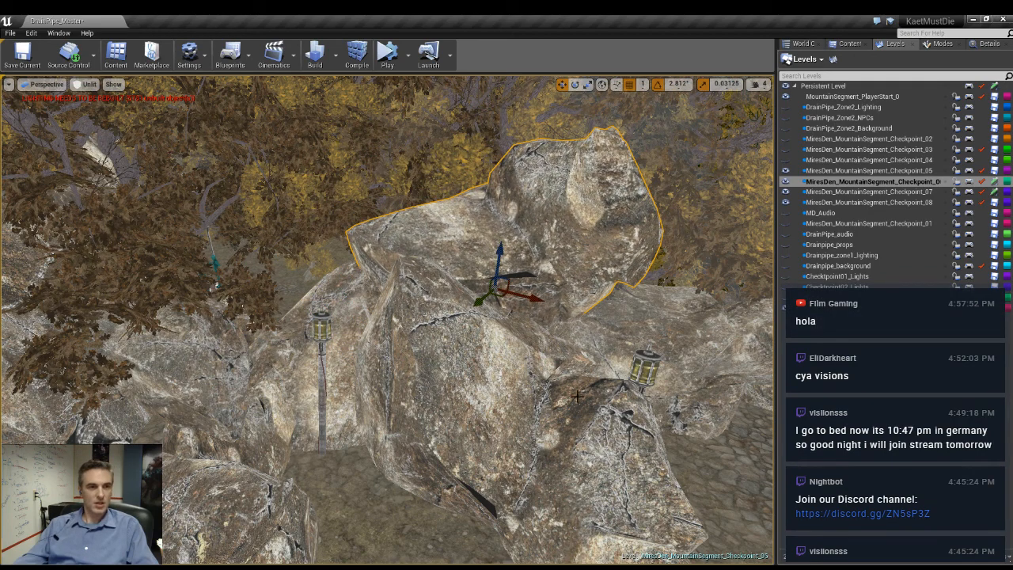
- Duplicate the lamp post on the cobbles below the rusty pipe and place the copy against the boulder across the narrow path
{"action": "right_click_drag", "start_coordinate": [577, 396], "coordinate": [447, 380]}
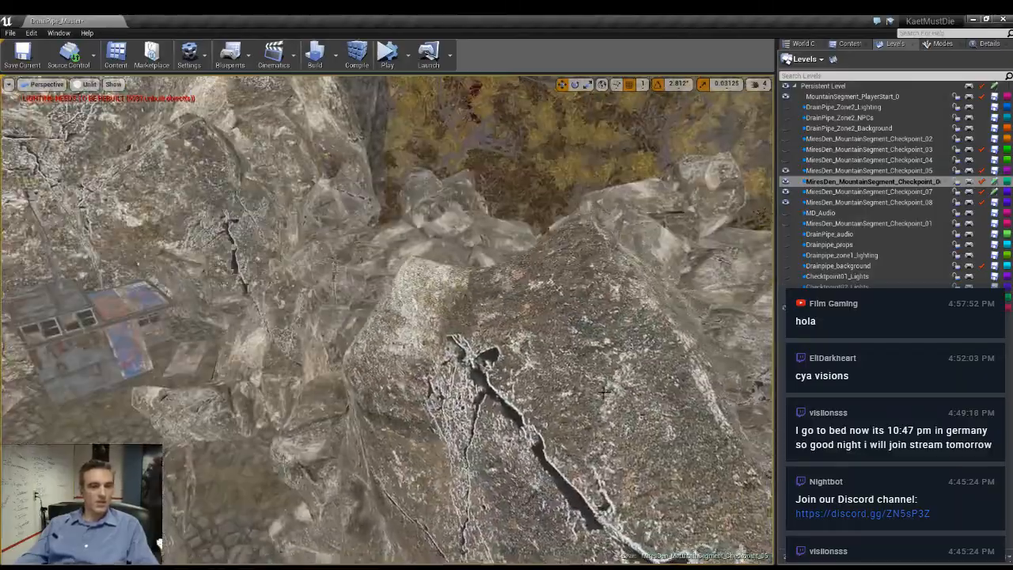
{"action": "key", "text": "alt+4"}
{"action": "right_click_drag", "start_coordinate": [388, 316], "coordinate": [463, 317]}
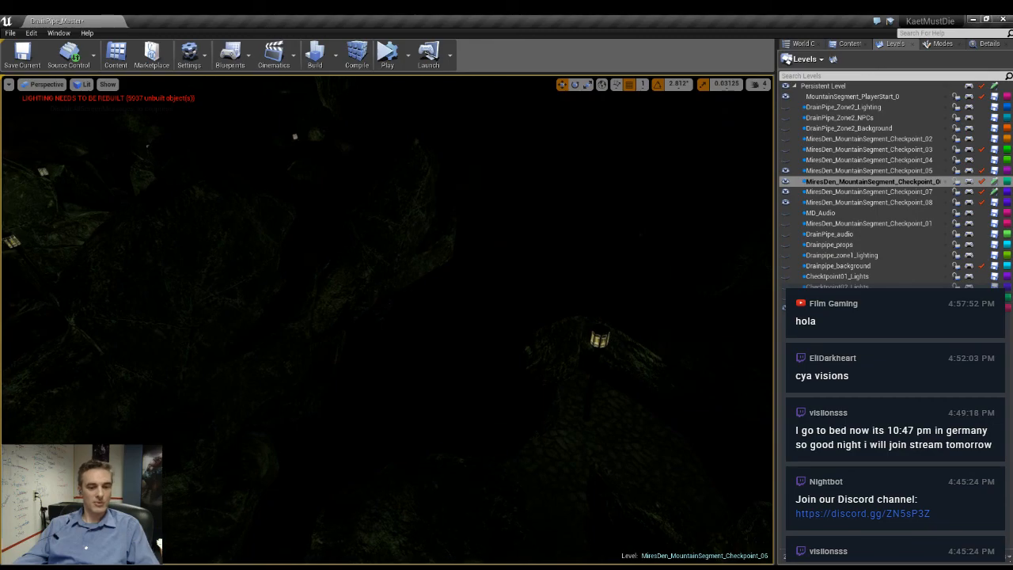
{"action": "key", "text": "alt+3"}
{"action": "right_click_drag", "start_coordinate": [567, 357], "coordinate": [568, 406]}
{"action": "left_click", "coordinate": [572, 393]}
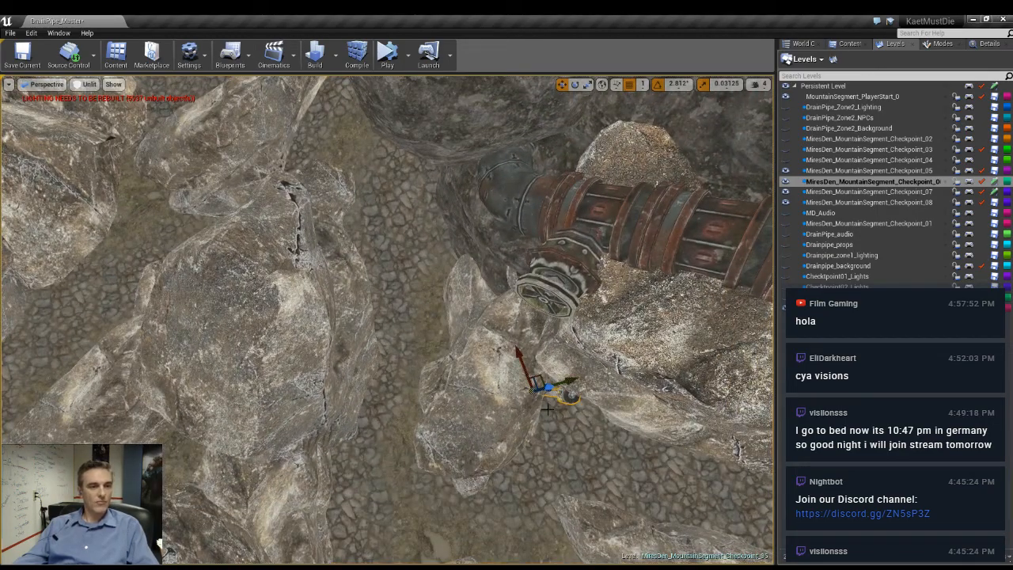
{"action": "left_click_drag", "start_coordinate": [547, 382], "coordinate": [374, 244], "text": "alt"}
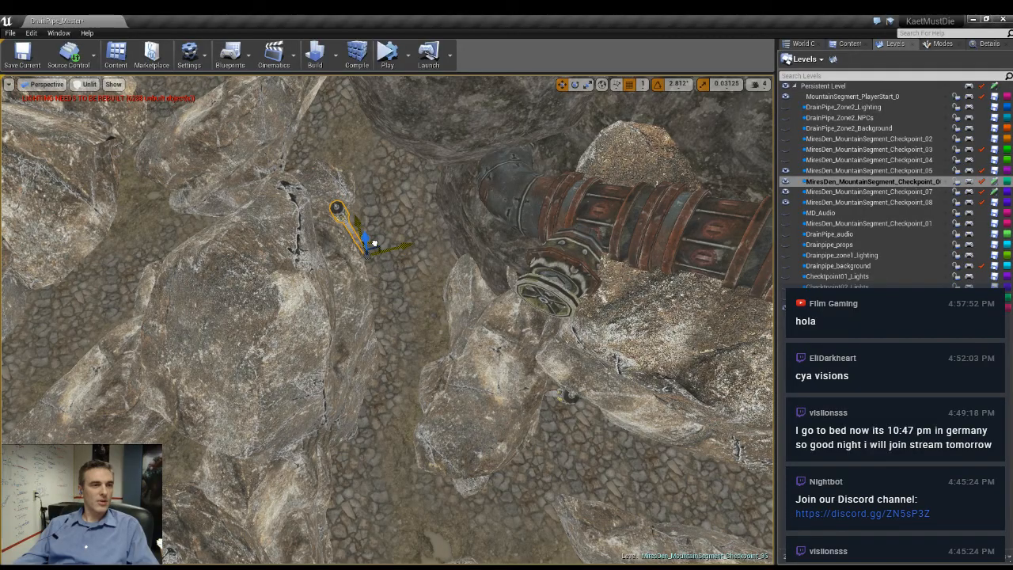
- Position a lamp post on the rocks beside the cobbled path below the rusty pipe's fan opening
{"action": "right_click_drag", "start_coordinate": [437, 295], "coordinate": [478, 317]}
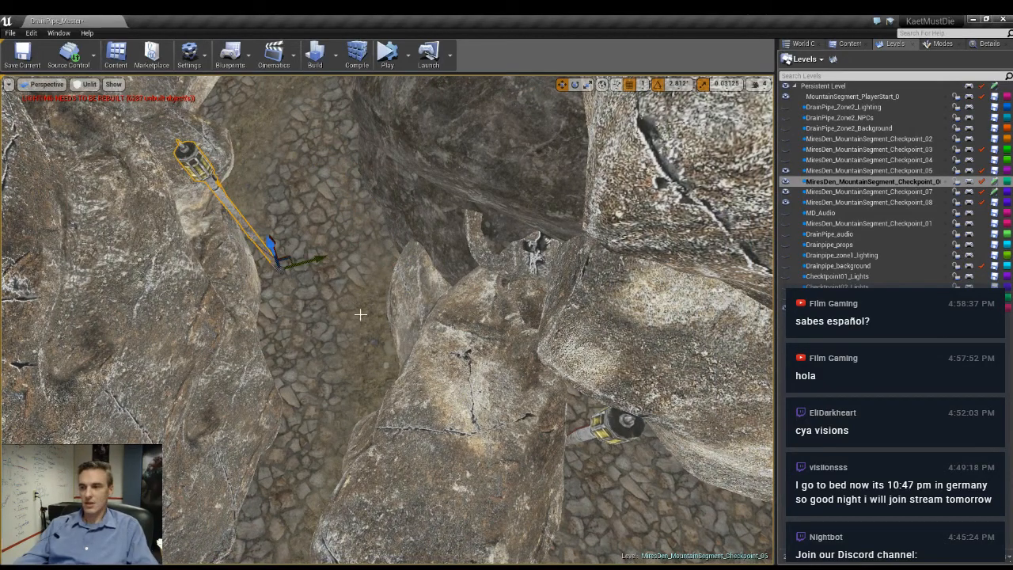
{"action": "right_click_drag", "start_coordinate": [361, 314], "coordinate": [475, 360]}
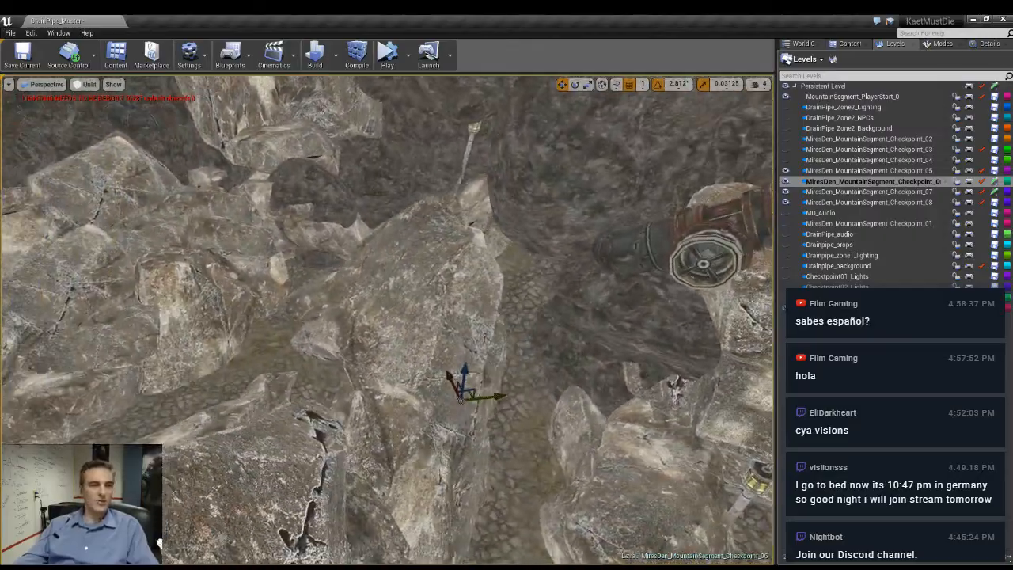
{"action": "mouse_move", "coordinate": [290, 384]}
{"action": "right_mouse_down"}
{"action": "mouse_move", "coordinate": [265, 396]}
{"action": "mouse_move", "coordinate": [290, 384]}
{"action": "right_mouse_up"}
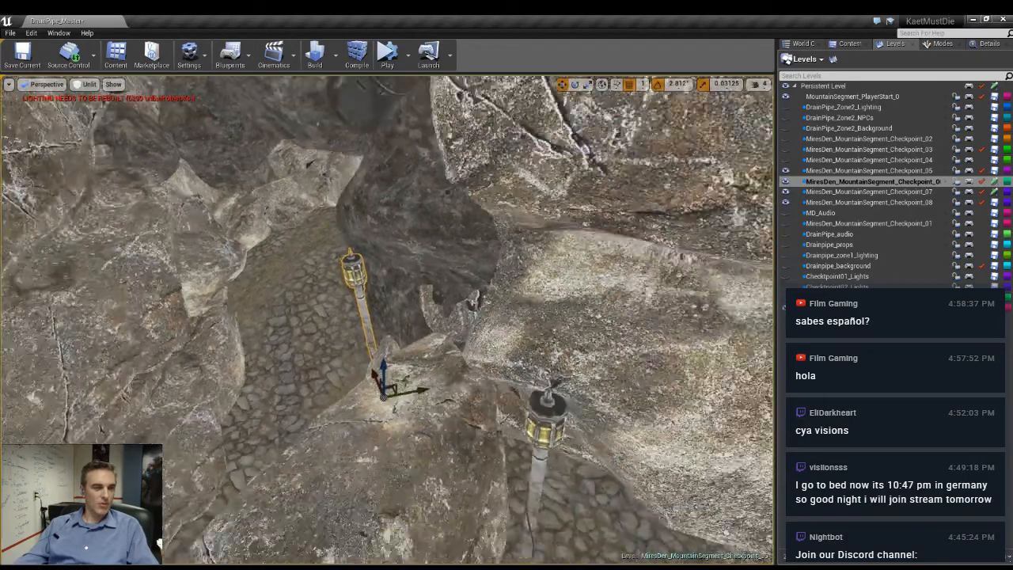
{"action": "right_click_drag", "start_coordinate": [388, 317], "coordinate": [320, 297]}
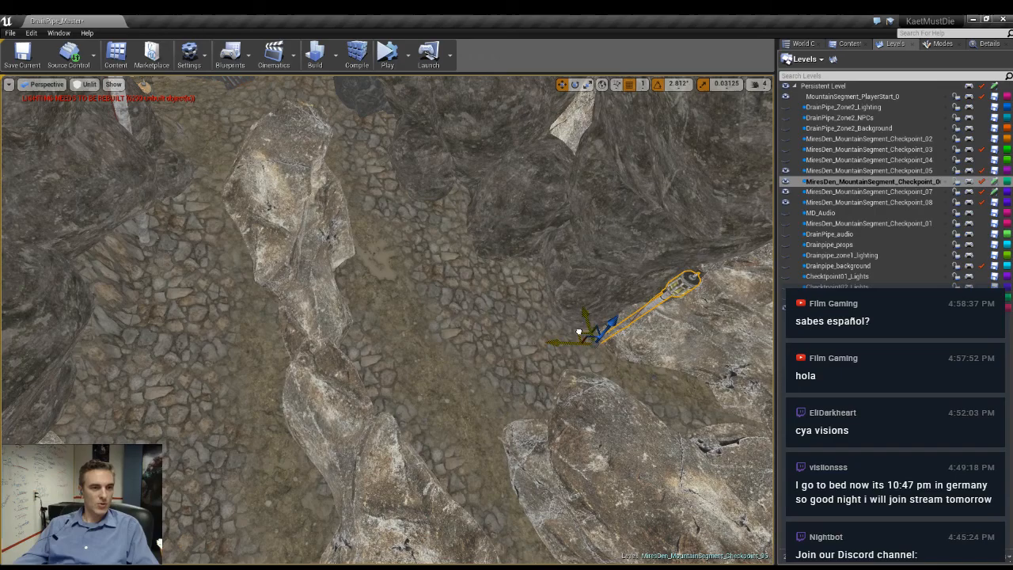
- Stand a lamp post in the dirt gap behind the long boulder beside the cobbled path and adjust its tilt
{"action": "left_click_drag", "start_coordinate": [579, 332], "coordinate": [336, 370]}
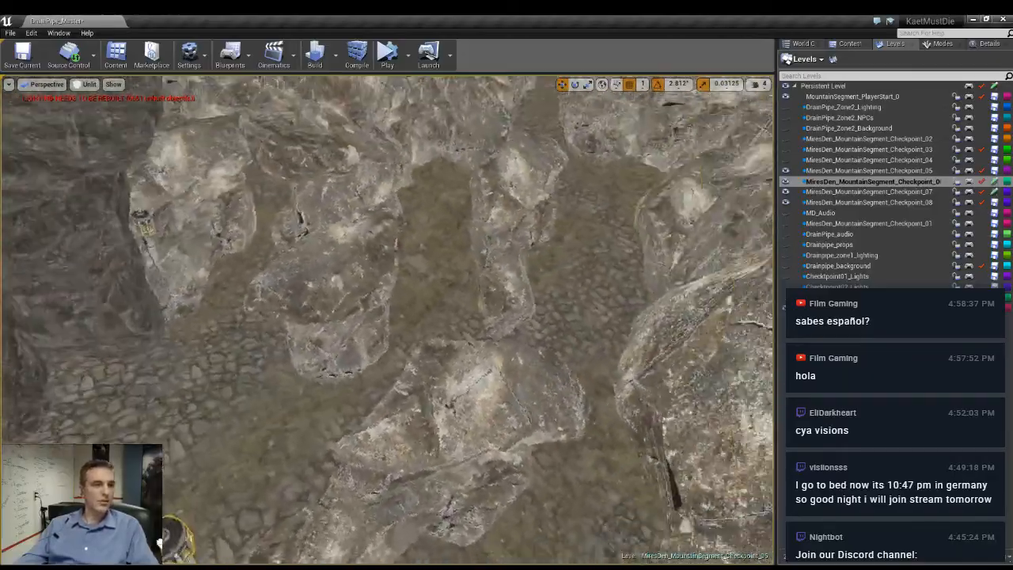
{"action": "right_click_drag", "start_coordinate": [388, 320], "coordinate": [301, 317]}
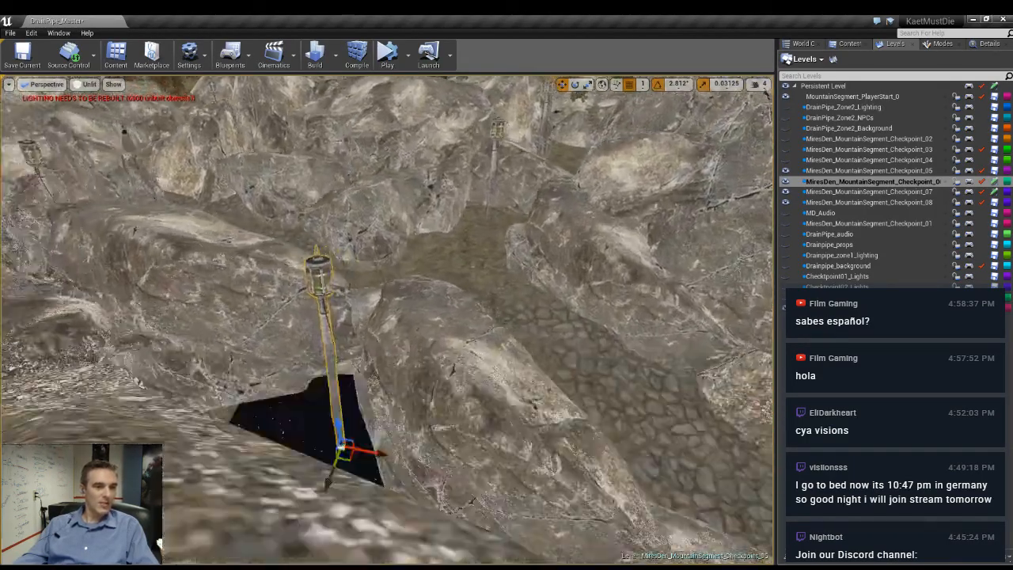
{"action": "key", "text": "f"}
{"action": "key", "text": "e"}
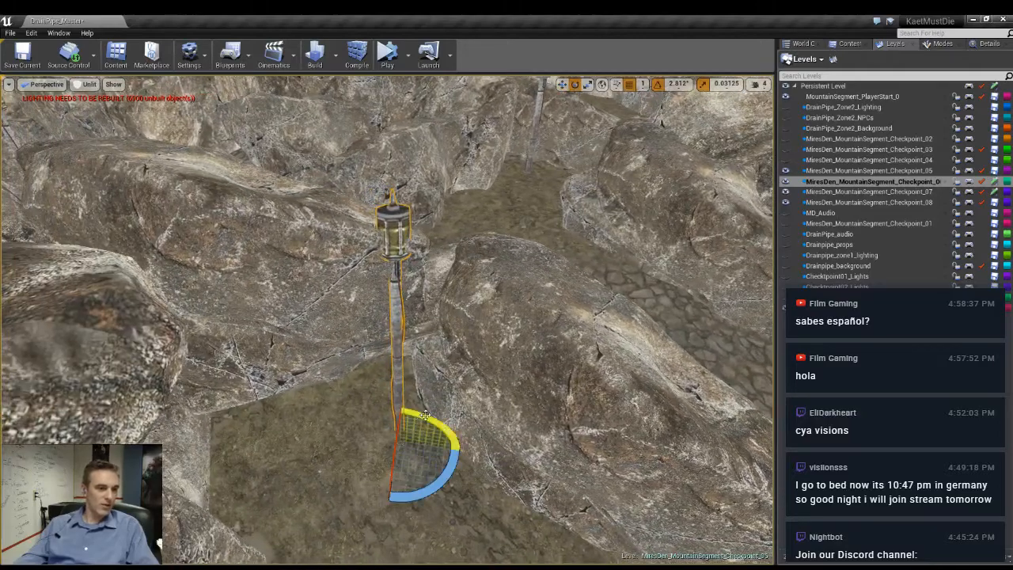
{"action": "mouse_move", "coordinate": [425, 415]}
{"action": "left_mouse_down"}
{"action": "mouse_move", "coordinate": [457, 435]}
{"action": "mouse_move", "coordinate": [436, 421]}
{"action": "left_mouse_up"}
{"action": "right_click_drag", "start_coordinate": [436, 421], "coordinate": [673, 384]}
- Examine the lamp posts and surrounding paths with the level's lighting displayed
{"action": "key", "text": "alt+4"}
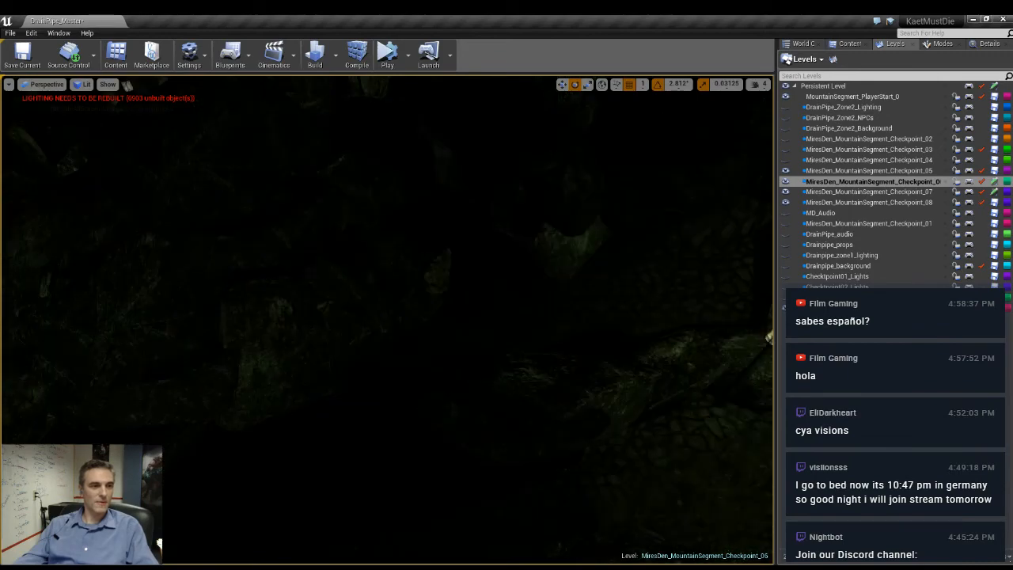
{"action": "key", "text": "w"}
{"action": "right_click_drag", "start_coordinate": [388, 316], "coordinate": [613, 340]}
{"action": "key", "text": "w"}
{"action": "key", "text": "d"}
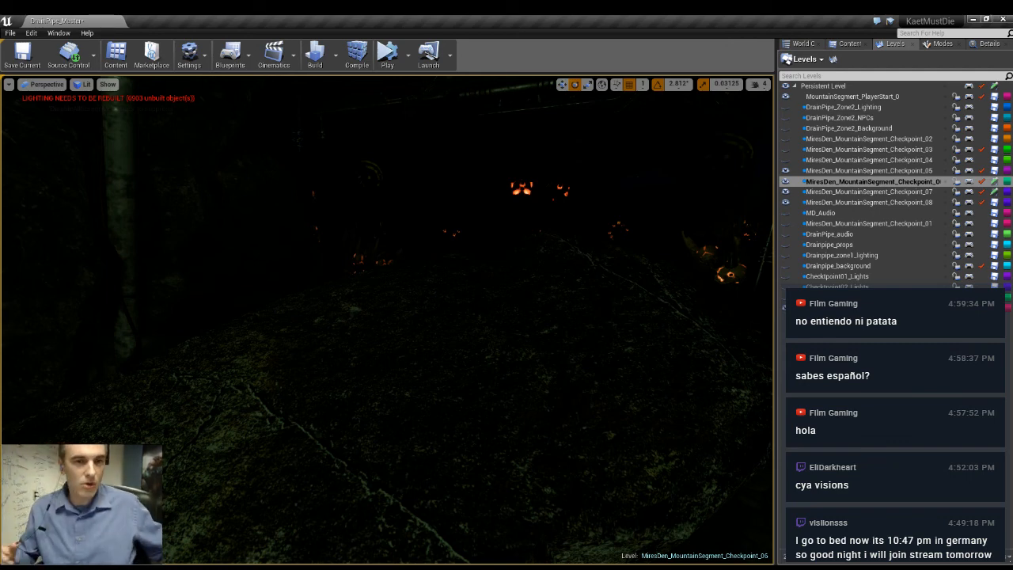
{"action": "right_click_drag", "start_coordinate": [386, 366], "coordinate": [483, 331]}
{"action": "key", "text": "g"}
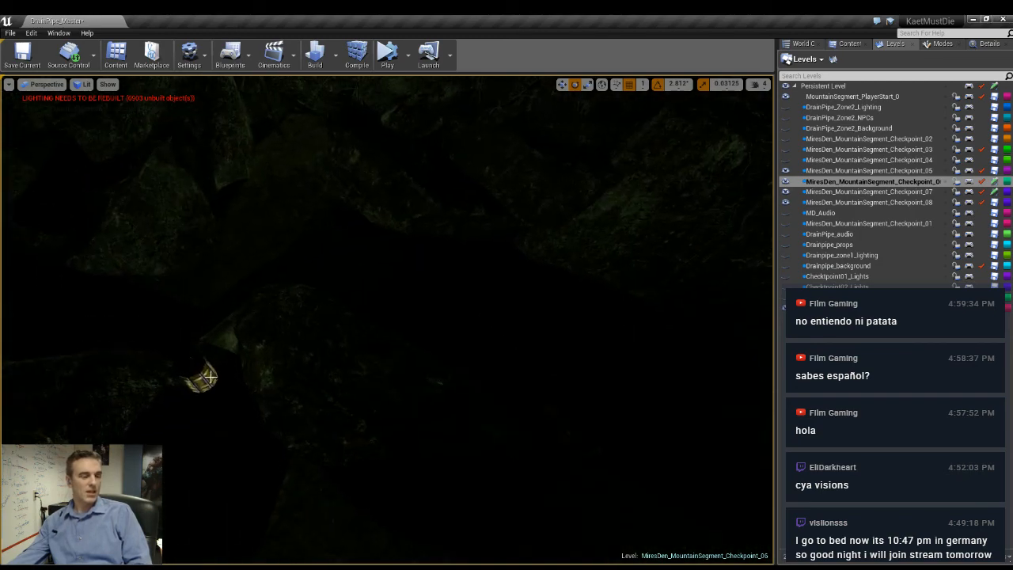
- Return to the unlit view, duplicate the lamp post behind the long boulder, and place the copy against the rocks across the cobbled path
{"action": "left_click", "coordinate": [208, 378]}
{"action": "key", "text": "alt+3"}
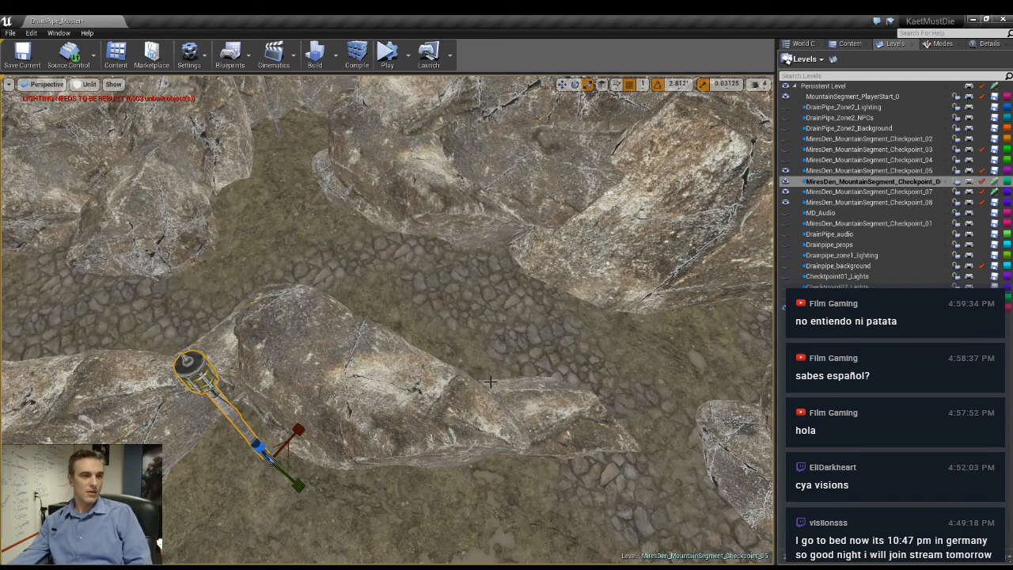
{"action": "key", "text": "w"}
{"action": "right_click_drag", "start_coordinate": [488, 368], "coordinate": [467, 364]}
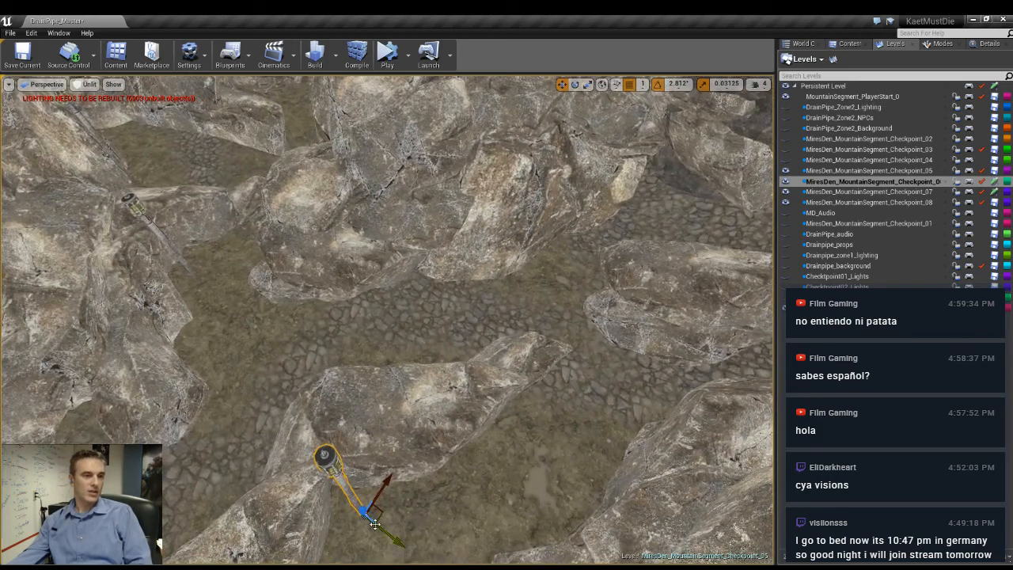
{"action": "left_click_drag", "start_coordinate": [376, 524], "coordinate": [460, 218], "text": "alt"}
{"action": "key", "text": "e"}
{"action": "key", "text": "w"}
{"action": "key", "text": "e"}
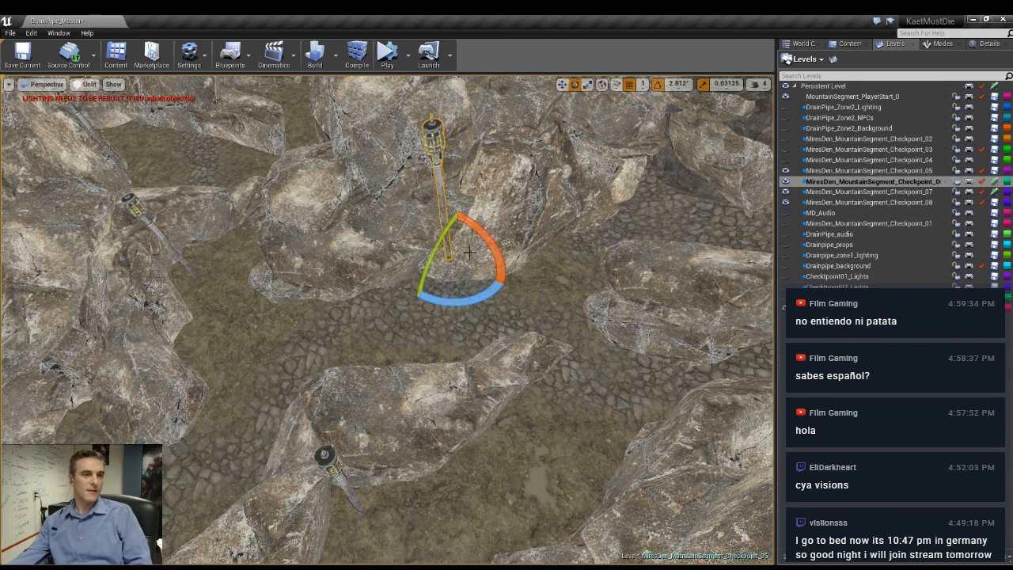
- Refine the new lamp post's position and rotation against the rocks, and check it with lighting displayed
{"action": "key", "text": "w"}
{"action": "left_click_drag", "start_coordinate": [469, 253], "coordinate": [499, 209]}
{"action": "mouse_move", "coordinate": [500, 209]}
{"action": "right_mouse_down"}
{"action": "mouse_move", "coordinate": [427, 158]}
{"action": "mouse_move", "coordinate": [452, 214]}
{"action": "mouse_move", "coordinate": [481, 208]}
{"action": "right_mouse_up"}
{"action": "key", "text": "e"}
{"action": "left_click_drag", "start_coordinate": [481, 316], "coordinate": [529, 309]}
{"action": "right_click_drag", "start_coordinate": [528, 319], "coordinate": [569, 325]}
{"action": "key", "text": "alt+4"}
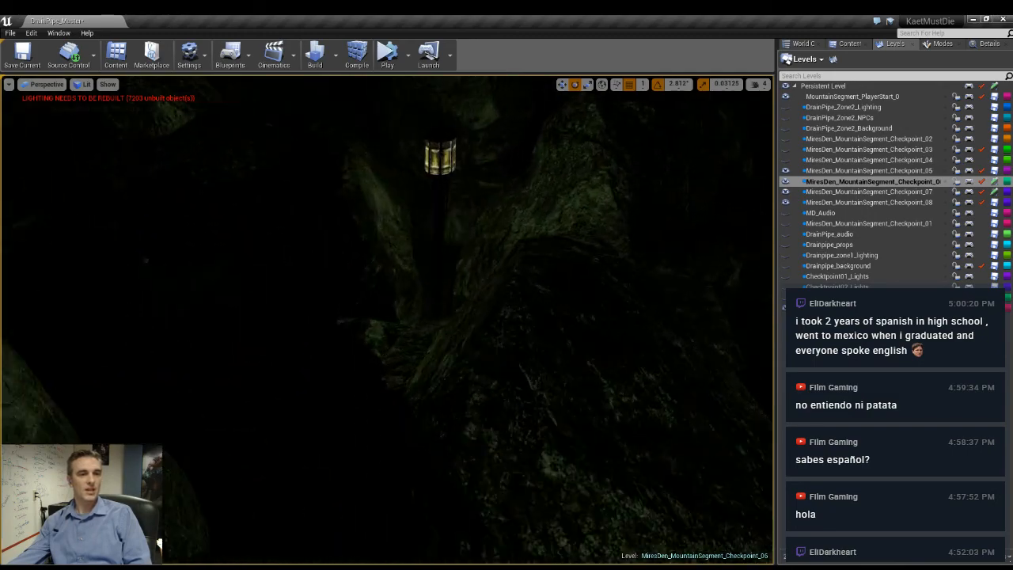
{"action": "key", "text": "alt+3"}
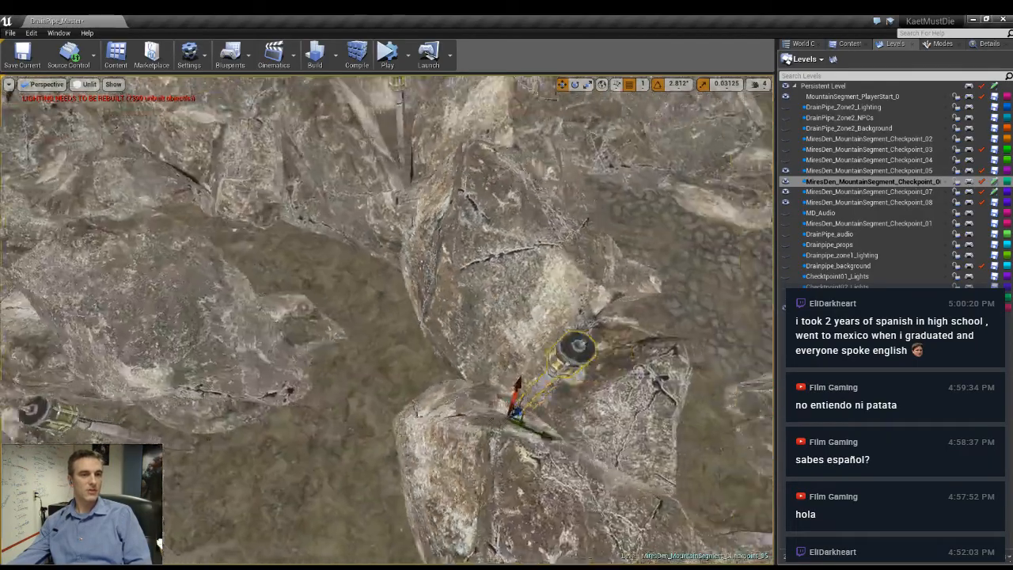
- Shift the lamp post's base into the cleft between the large boulders and check its placement with lighting displayed
{"action": "right_click_drag", "start_coordinate": [442, 360], "coordinate": [483, 412]}
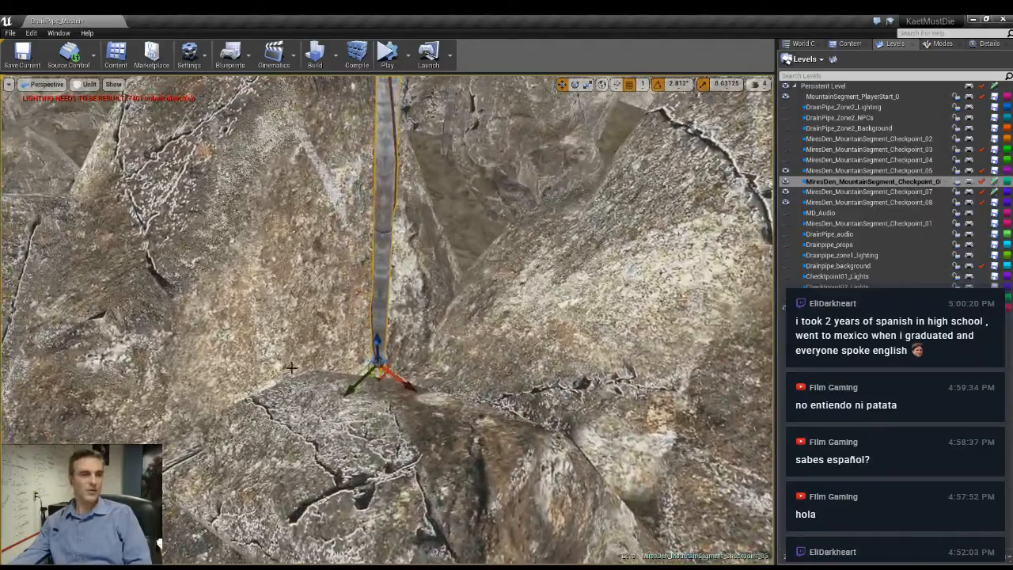
{"action": "left_click_drag", "start_coordinate": [381, 377], "coordinate": [427, 373]}
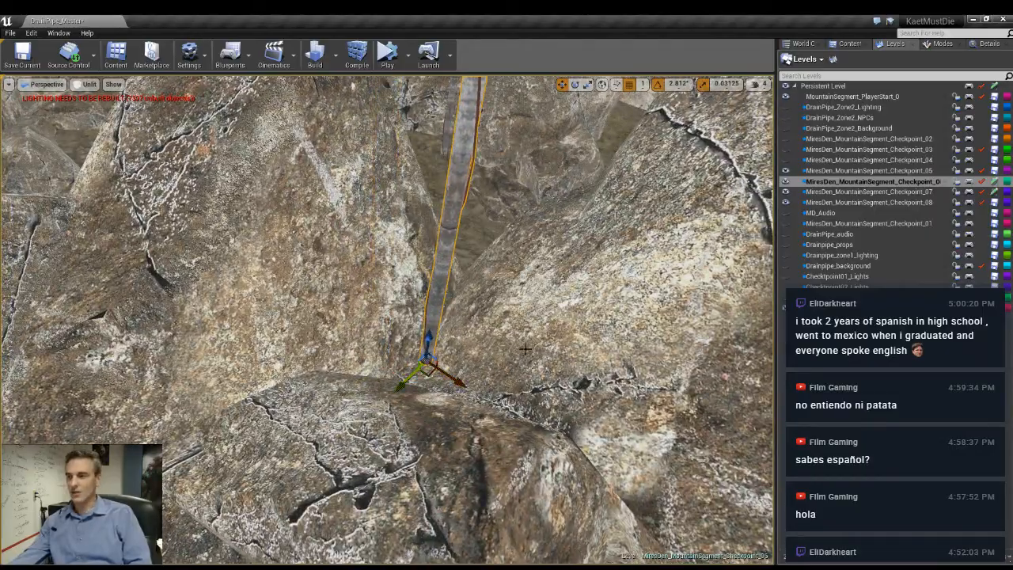
{"action": "mouse_move", "coordinate": [526, 350]}
{"action": "right_mouse_down"}
{"action": "mouse_move", "coordinate": [529, 372]}
{"action": "mouse_move", "coordinate": [546, 375]}
{"action": "mouse_move", "coordinate": [633, 368]}
{"action": "mouse_move", "coordinate": [555, 365]}
{"action": "mouse_move", "coordinate": [538, 345]}
{"action": "right_mouse_up"}
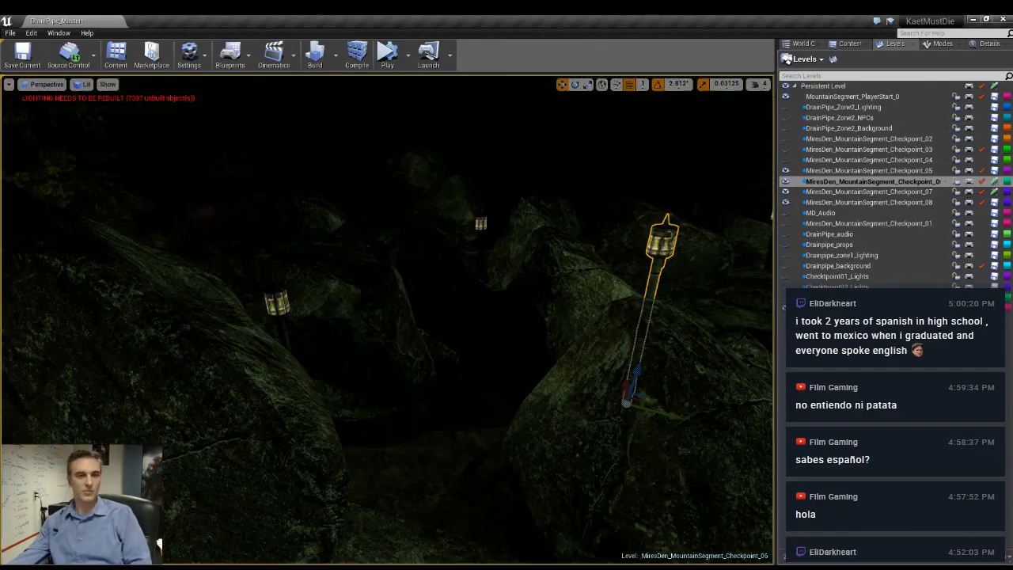
{"action": "right_click_drag", "start_coordinate": [471, 370], "coordinate": [451, 366]}
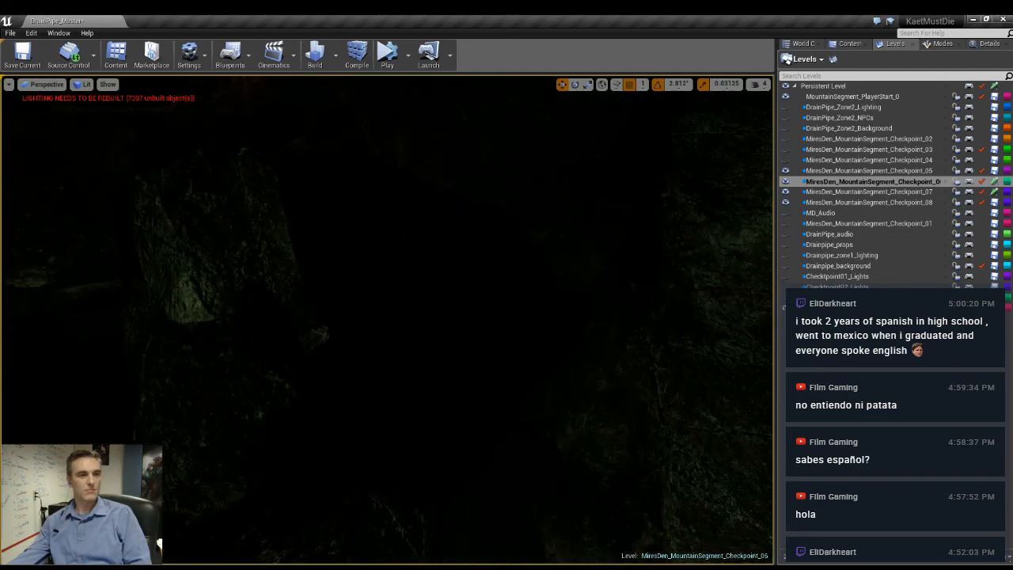
- Return to the unlit view, duplicate the lamp post, and place the copy on the narrow boulder dividing the two paths
{"action": "key", "text": "alt+3"}
{"action": "right_click_drag", "start_coordinate": [277, 443], "coordinate": [297, 460]}
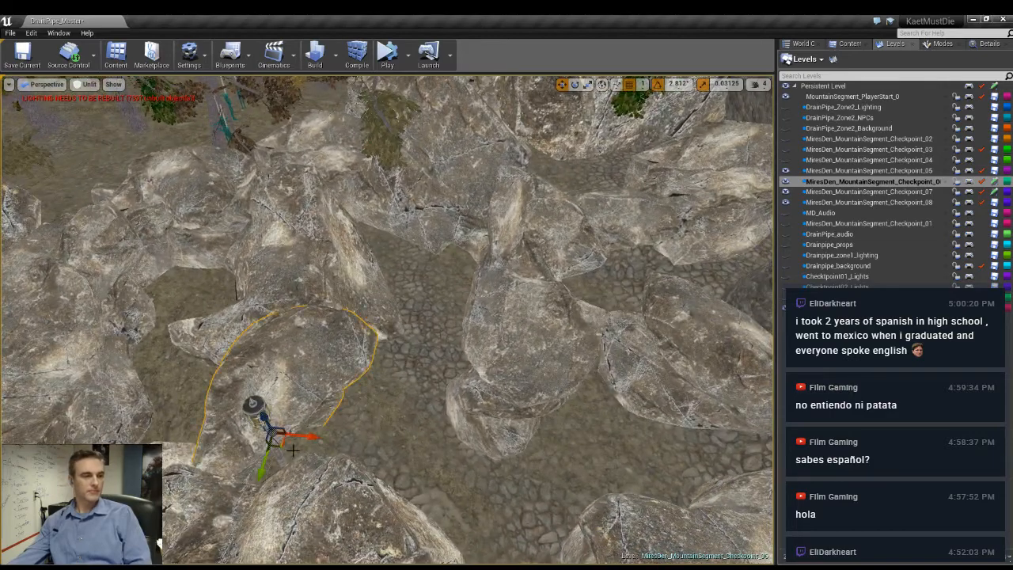
{"action": "key", "text": "Escape"}
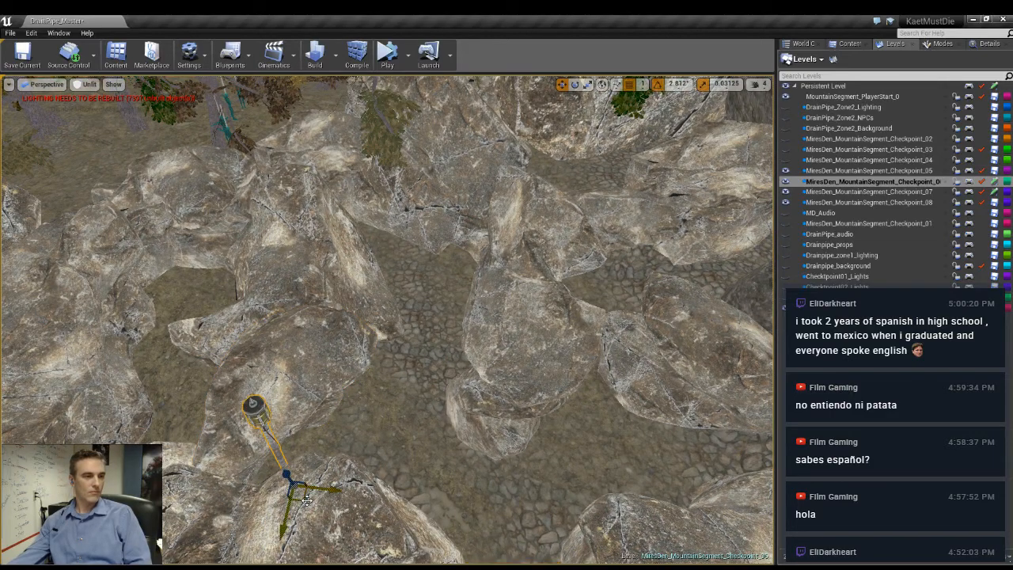
{"action": "right_click_drag", "start_coordinate": [473, 299], "coordinate": [517, 298]}
{"action": "left_click_drag", "start_coordinate": [421, 376], "coordinate": [499, 234]}
{"action": "right_click_drag", "start_coordinate": [499, 234], "coordinate": [434, 277]}
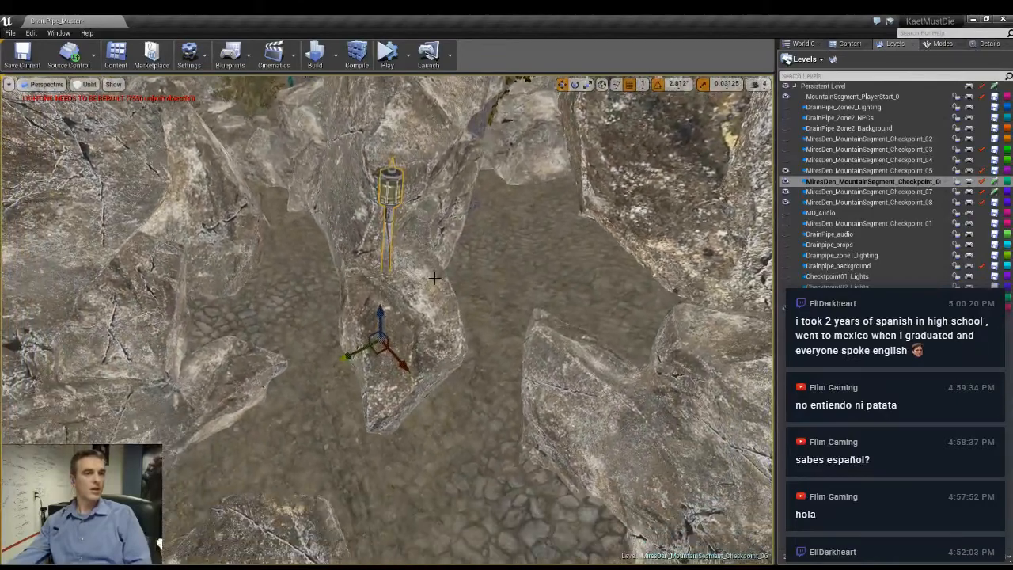
- Raise the lamp post onto the crest of the narrow boulder dividing the two paths and check it with lighting displayed
{"action": "left_click_drag", "start_coordinate": [380, 313], "coordinate": [380, 260]}
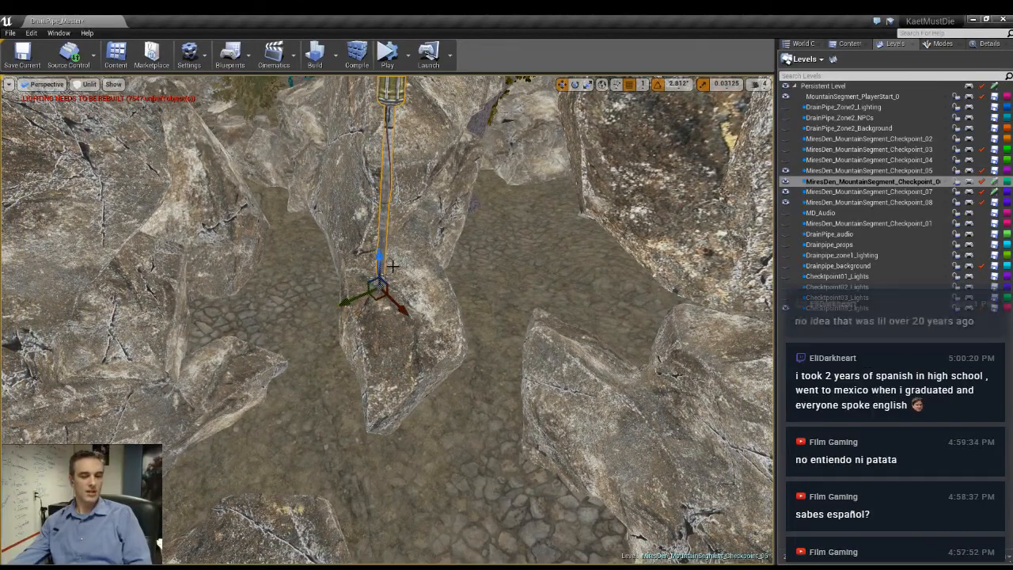
{"action": "key", "text": "alt+4"}
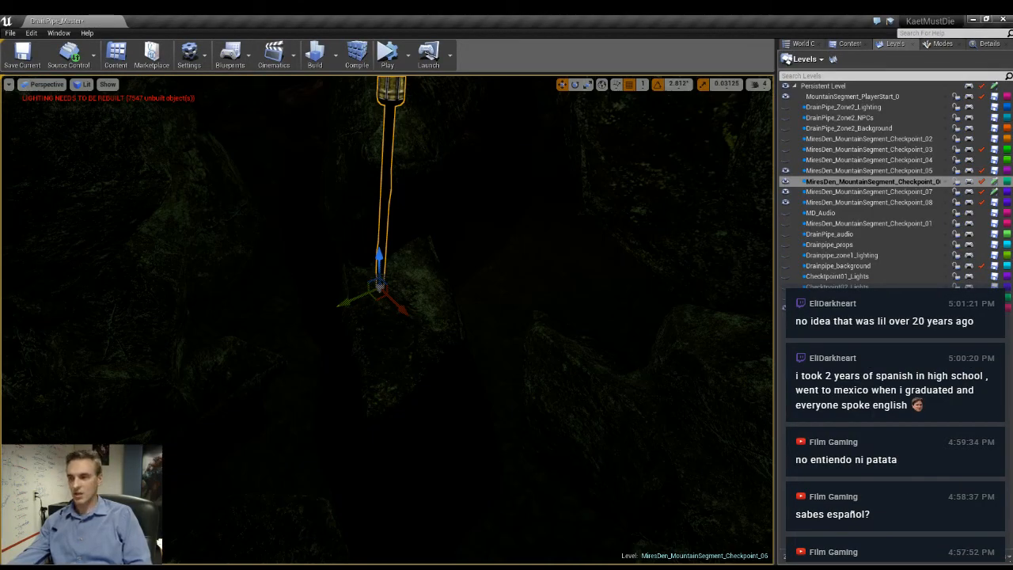
{"action": "key", "text": "alt+3"}
- Rotate the lamp post on the narrow boulder so that it leans over the neighbouring cobbled path
{"action": "right_click_drag", "start_coordinate": [505, 312], "coordinate": [467, 274]}
{"action": "key", "text": "e"}
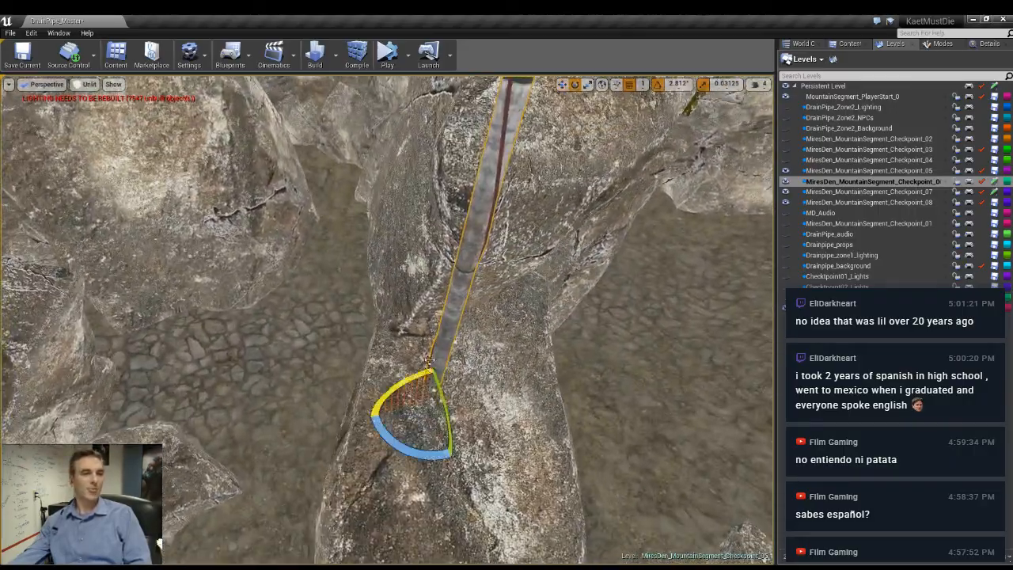
{"action": "left_click_drag", "start_coordinate": [420, 375], "coordinate": [491, 451]}
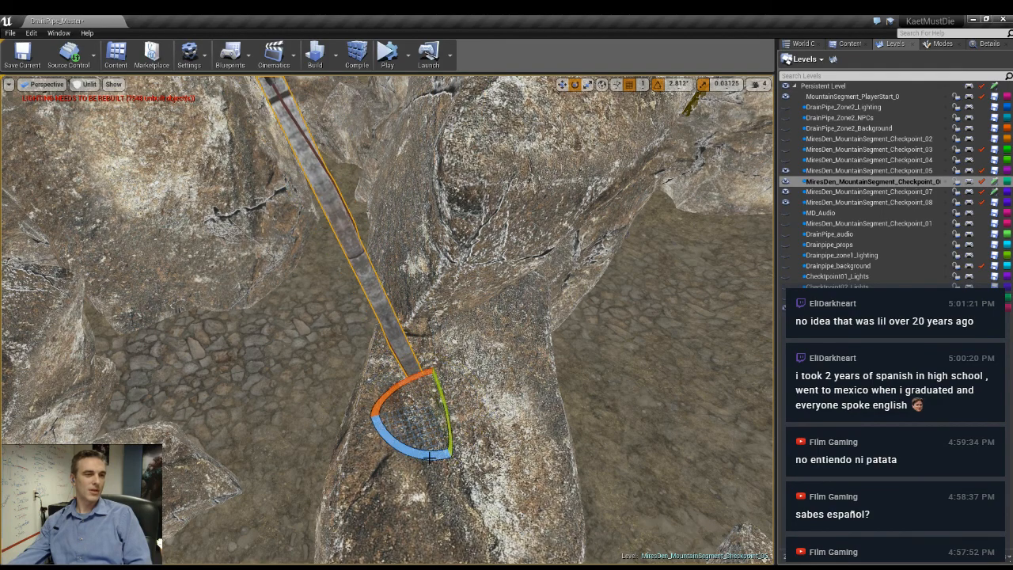
{"action": "right_click_drag", "start_coordinate": [491, 451], "coordinate": [475, 408]}
{"action": "key", "text": "space"}
{"action": "key", "text": "space"}
{"action": "key", "text": "space"}
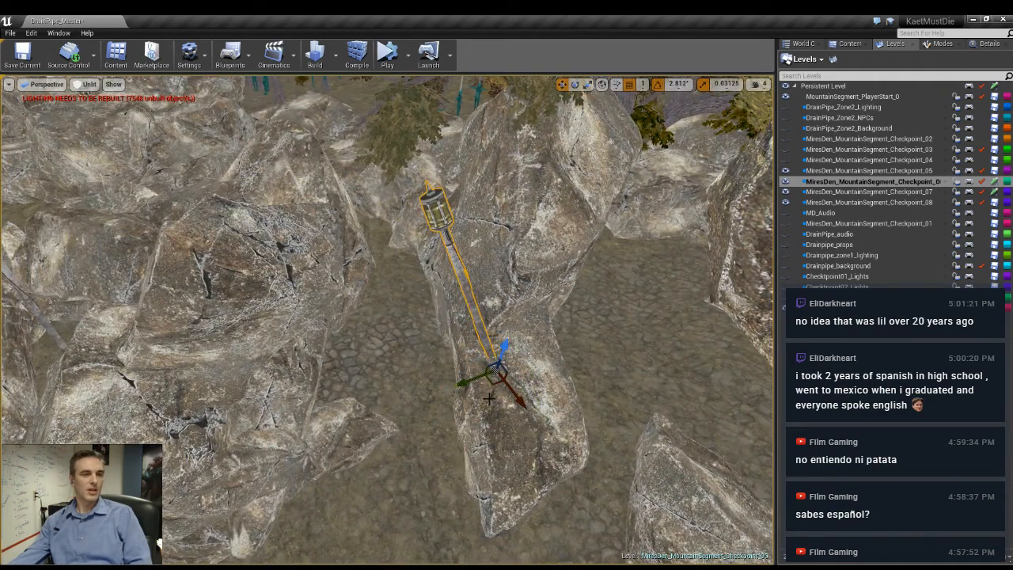
- Duplicate the leaning lamp post on the narrow boulder and rotate the copy to lean toward the opposite path
{"action": "left_click", "coordinate": [602, 84]}
{"action": "left_click_drag", "start_coordinate": [487, 406], "coordinate": [428, 407]}
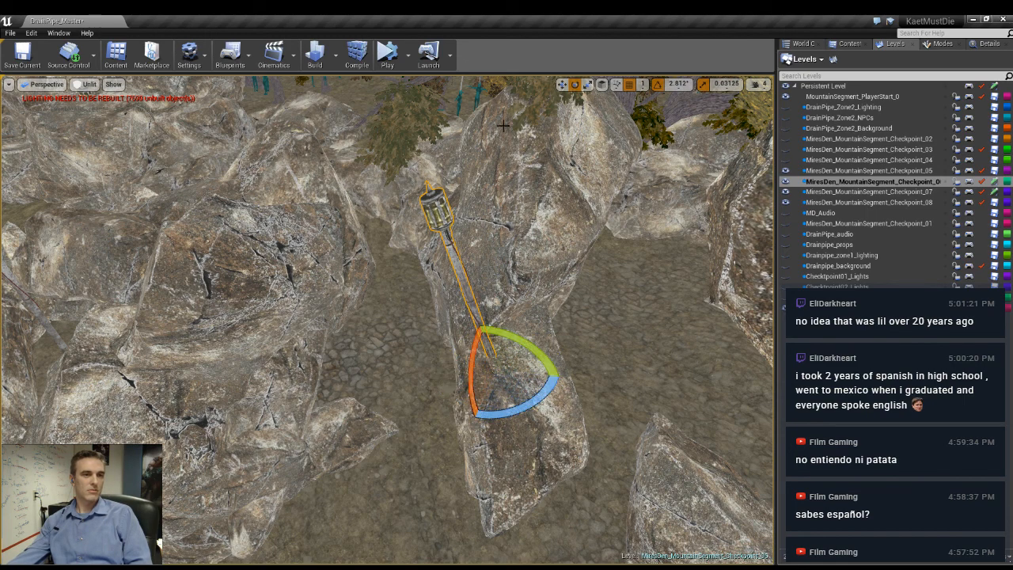
{"action": "left_click", "coordinate": [601, 84]}
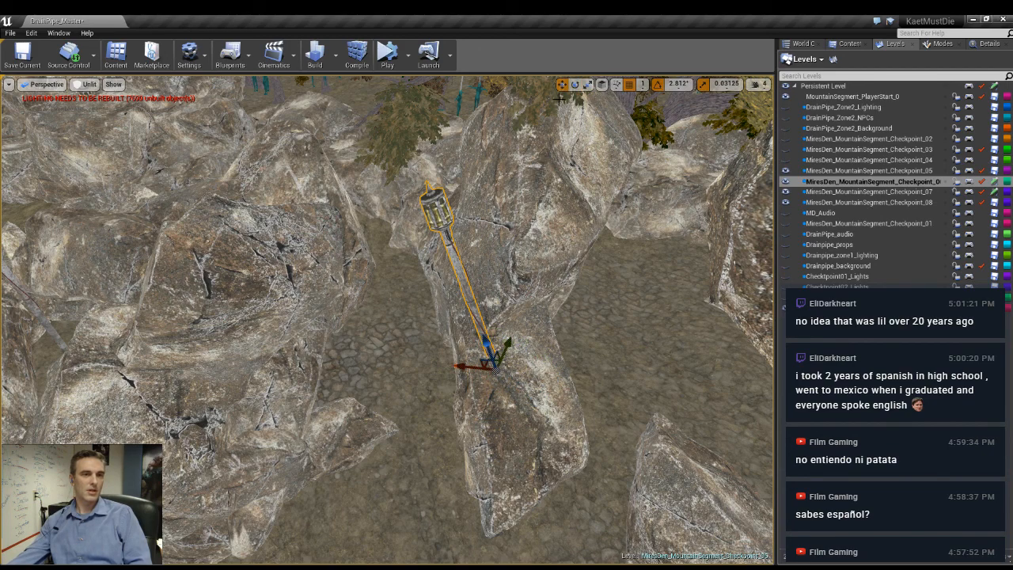
{"action": "left_click", "coordinate": [602, 85]}
{"action": "left_click", "coordinate": [602, 85]}
{"action": "left_click_drag", "start_coordinate": [530, 360], "coordinate": [567, 357]}
{"action": "right_click_drag", "start_coordinate": [554, 359], "coordinate": [608, 375]}
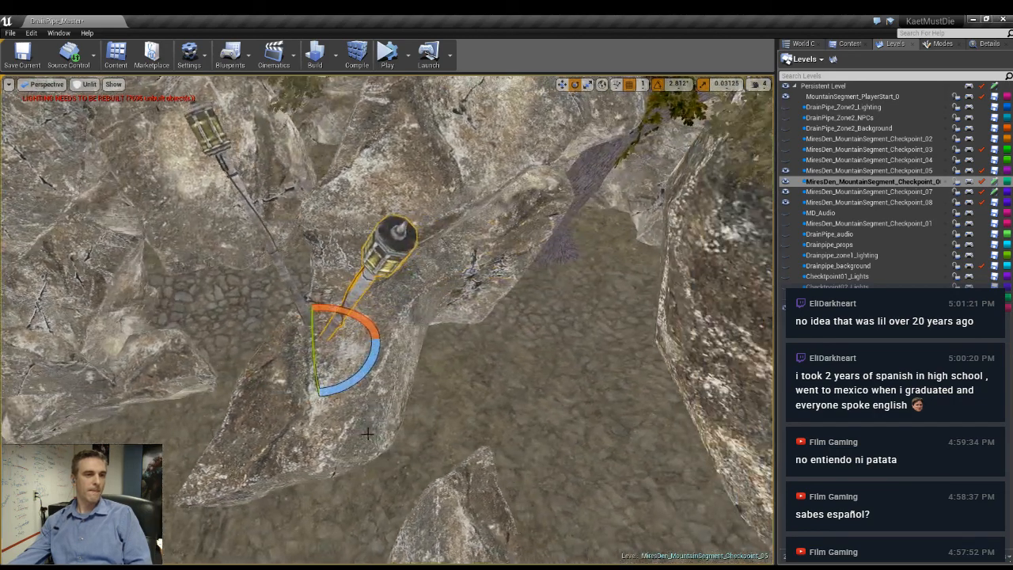
{"action": "left_click_drag", "start_coordinate": [354, 378], "coordinate": [334, 389]}
{"action": "key", "text": "space"}
{"action": "key", "text": "space"}
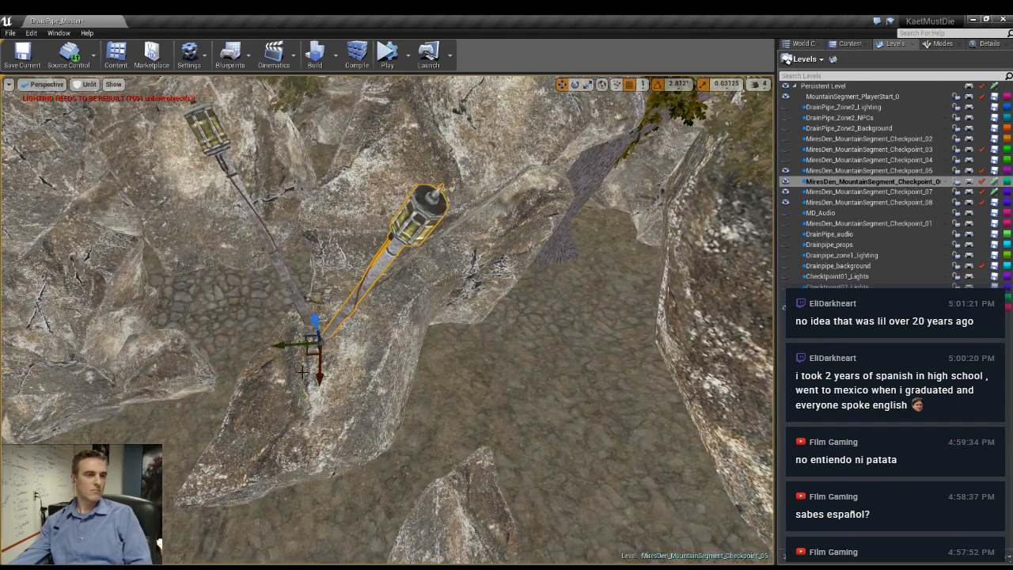
- Reposition the copied lamp post on the rocks, check it with lighting displayed, and return to the unlit view
{"action": "left_click_drag", "start_coordinate": [309, 353], "coordinate": [367, 329]}
{"action": "right_click_drag", "start_coordinate": [367, 328], "coordinate": [520, 270]}
{"action": "key", "text": "alt+4"}
{"action": "left_click_drag", "start_coordinate": [362, 312], "coordinate": [354, 373]}
{"action": "right_click_drag", "start_coordinate": [354, 373], "coordinate": [396, 376]}
{"action": "key", "text": "alt+3"}
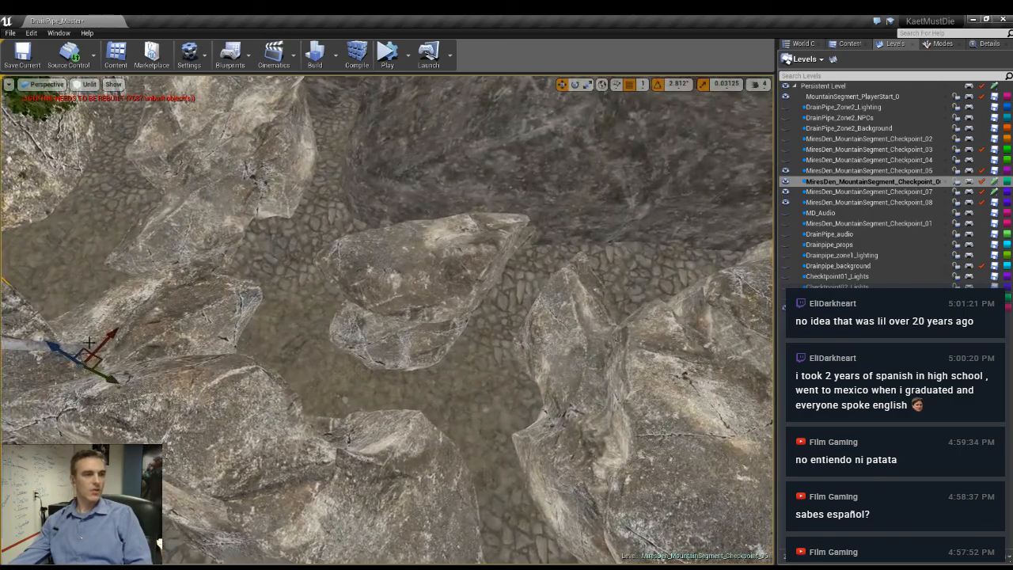
- Place a lamp post in the cleft between the boulders beside the cobbled path and check it in lit view
{"action": "left_click_drag", "start_coordinate": [105, 360], "coordinate": [631, 349]}
{"action": "right_click_drag", "start_coordinate": [631, 349], "coordinate": [851, 364]}
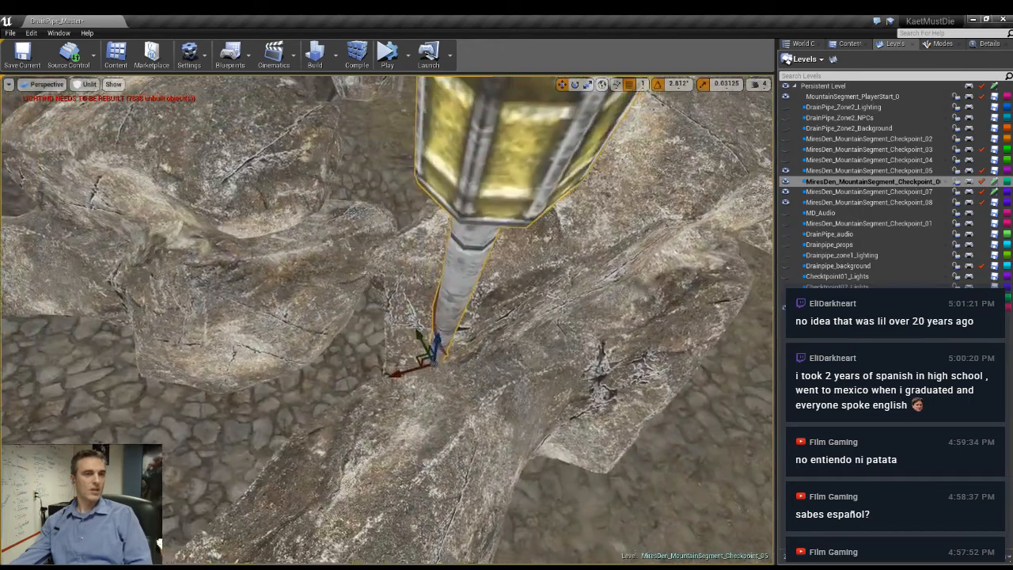
{"action": "left_click_drag", "start_coordinate": [424, 359], "coordinate": [422, 387]}
{"action": "right_click_drag", "start_coordinate": [422, 387], "coordinate": [316, 340]}
{"action": "key", "text": "alt+4"}
{"action": "right_click_drag", "start_coordinate": [388, 320], "coordinate": [392, 380]}
{"action": "key", "text": "alt+3"}
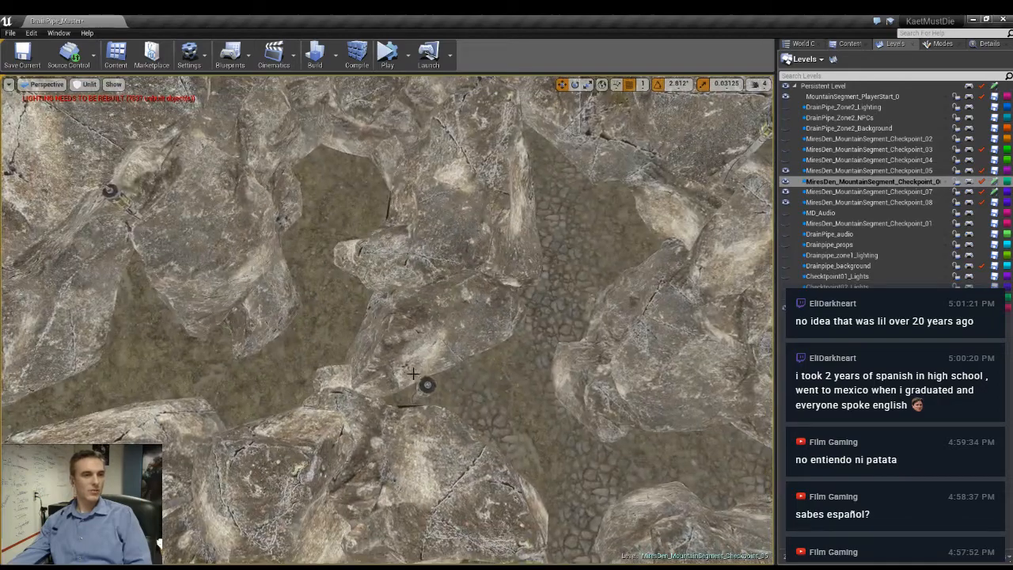
- Duplicate the lamp post and place the copy beside the large boulder separating the dirt path from the cobbled path
{"action": "right_click_drag", "start_coordinate": [423, 385], "coordinate": [418, 317]}
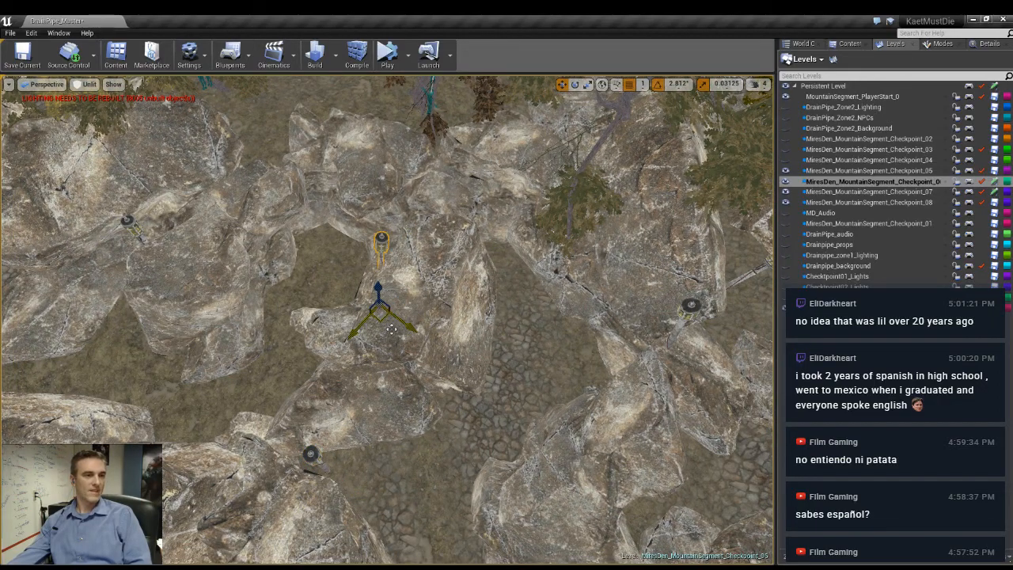
{"action": "right_click_drag", "start_coordinate": [392, 329], "coordinate": [309, 325]}
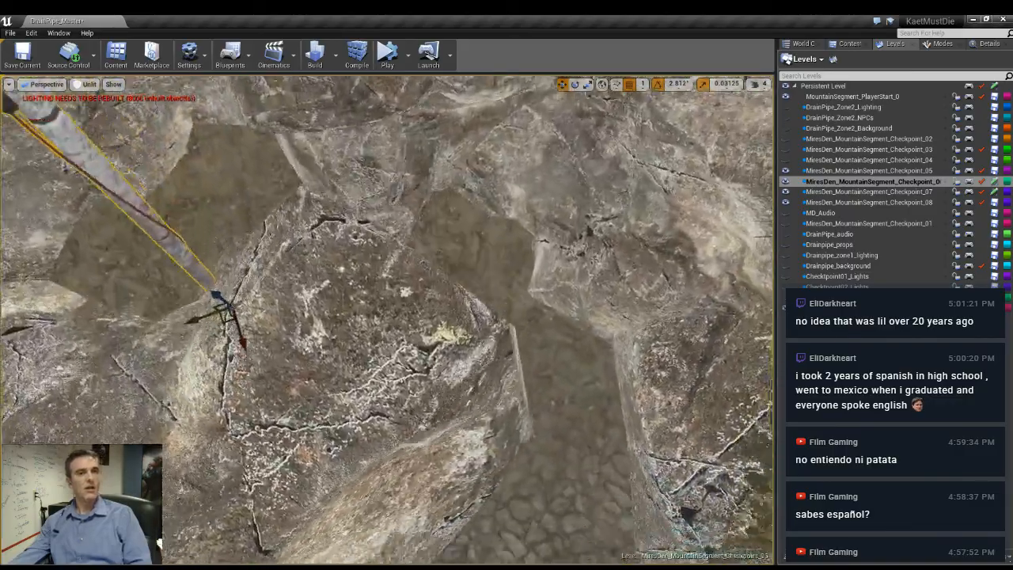
{"action": "key", "text": "e"}
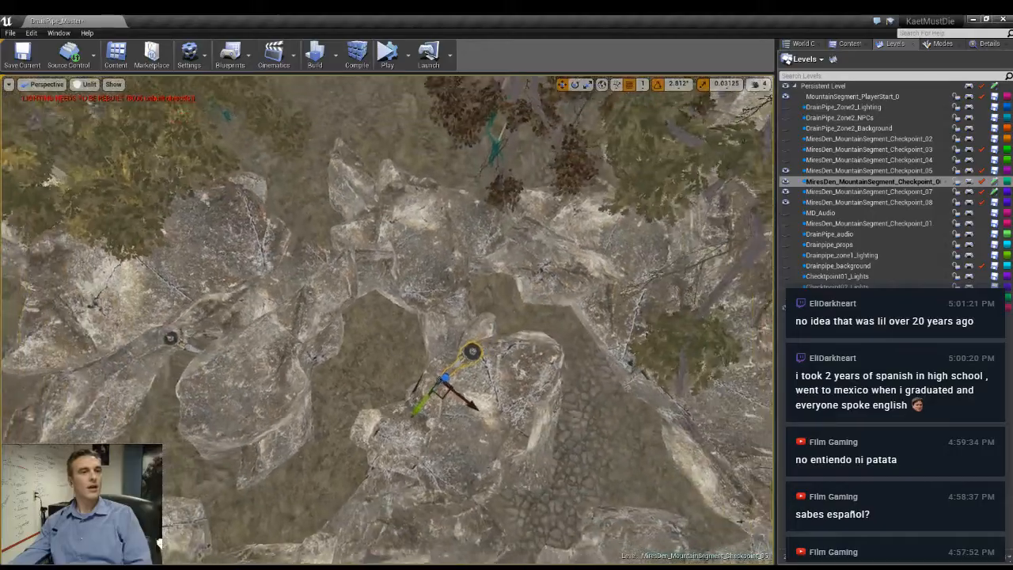
{"action": "key", "text": "a"}
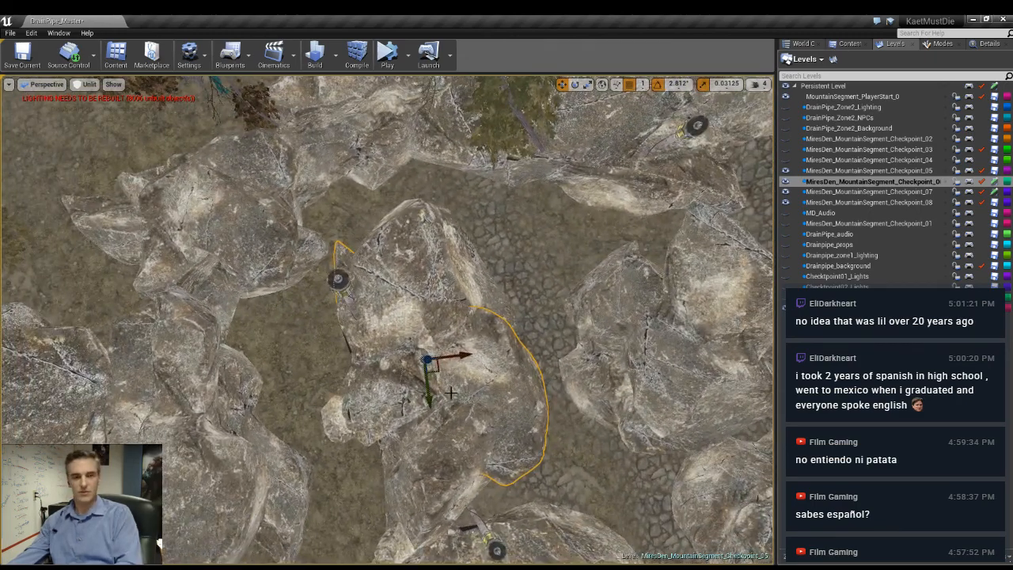
- Select the large boulder across the gap from the new lamp post and inspect the surrounding area with lighting displayed
{"action": "left_click", "coordinate": [316, 275]}
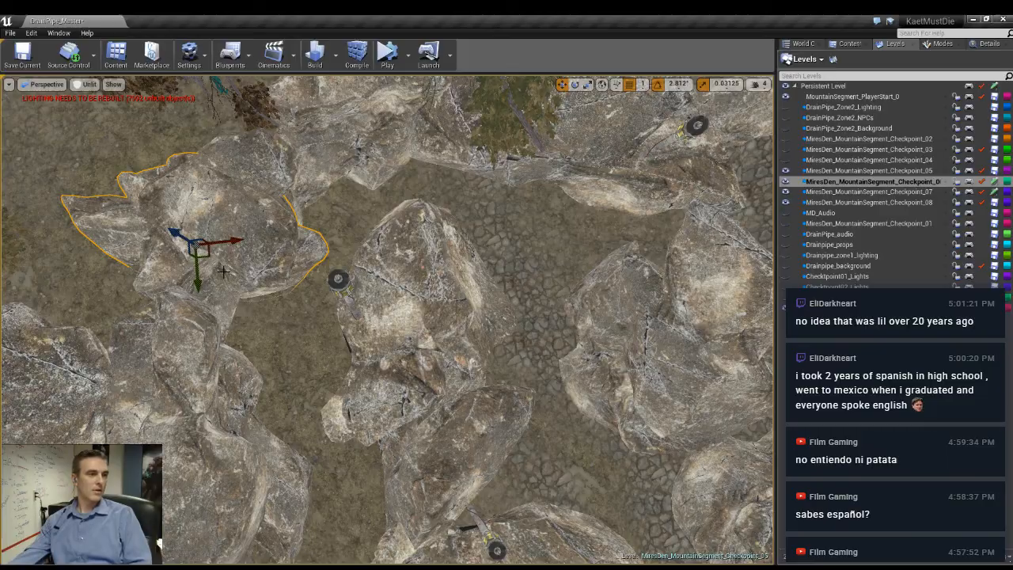
{"action": "right_click_drag", "start_coordinate": [252, 214], "coordinate": [417, 198]}
{"action": "key", "text": "w"}
{"action": "key", "text": "alt+4"}
{"action": "key", "text": "g"}
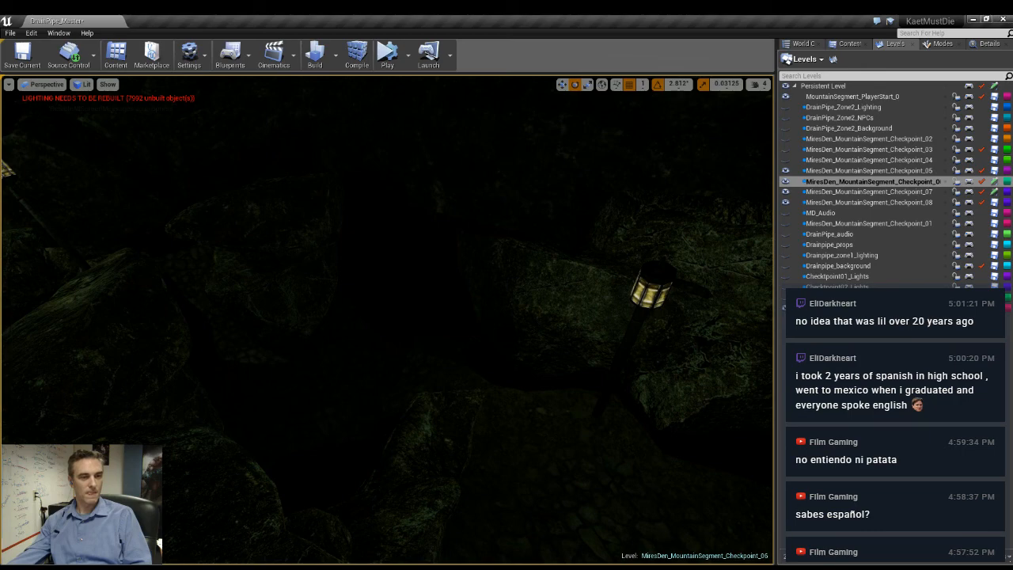
- Return to the unlit view, duplicate the lamp post beside the wall rocks, and place the copy on the pointed boulder
{"action": "key", "text": "alt+3"}
{"action": "left_click", "coordinate": [603, 403]}
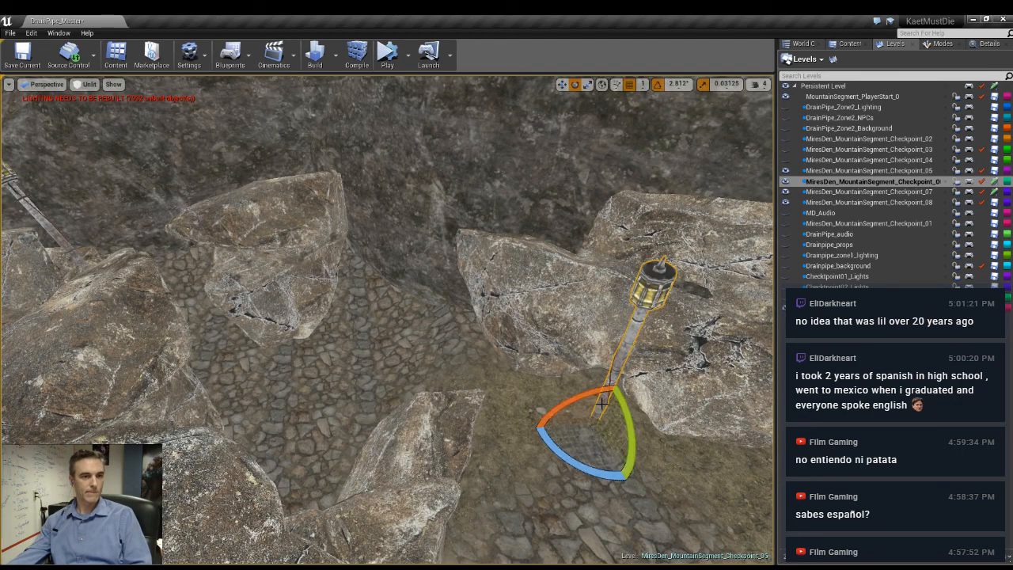
{"action": "key", "text": "w"}
{"action": "left_click_drag", "start_coordinate": [600, 397], "coordinate": [610, 333]}
{"action": "right_click_drag", "start_coordinate": [610, 333], "coordinate": [470, 384]}
{"action": "left_click_drag", "start_coordinate": [464, 439], "coordinate": [538, 336]}
{"action": "right_click_drag", "start_coordinate": [539, 336], "coordinate": [581, 265]}
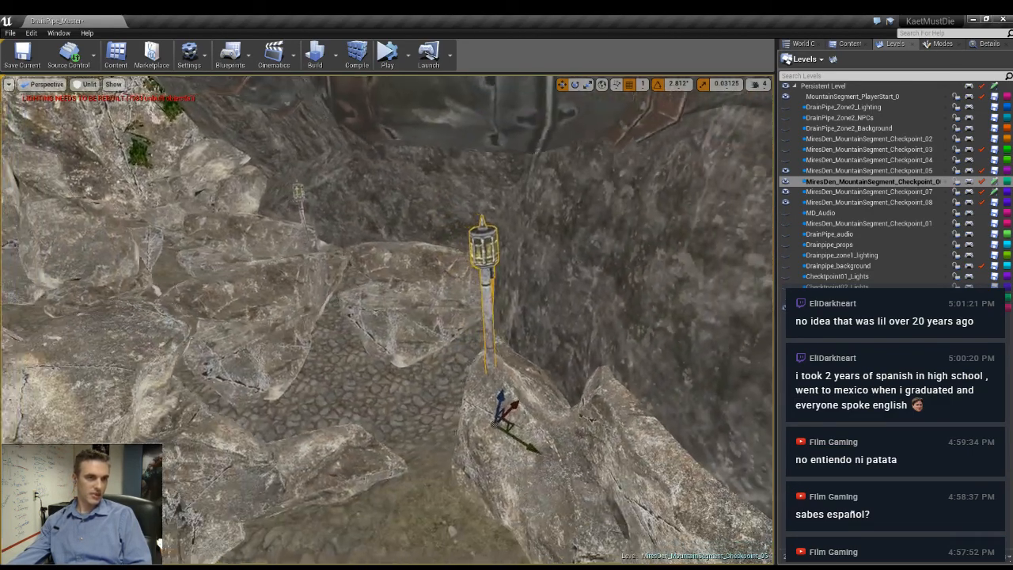
- Tilt the lamp post on the pointed boulder about 22.5° toward the cobbled path, and check it with lighting displayed
{"action": "right_click_drag", "start_coordinate": [507, 285], "coordinate": [478, 322]}
{"action": "key", "text": "e"}
{"action": "left_click_drag", "start_coordinate": [564, 359], "coordinate": [545, 339]}
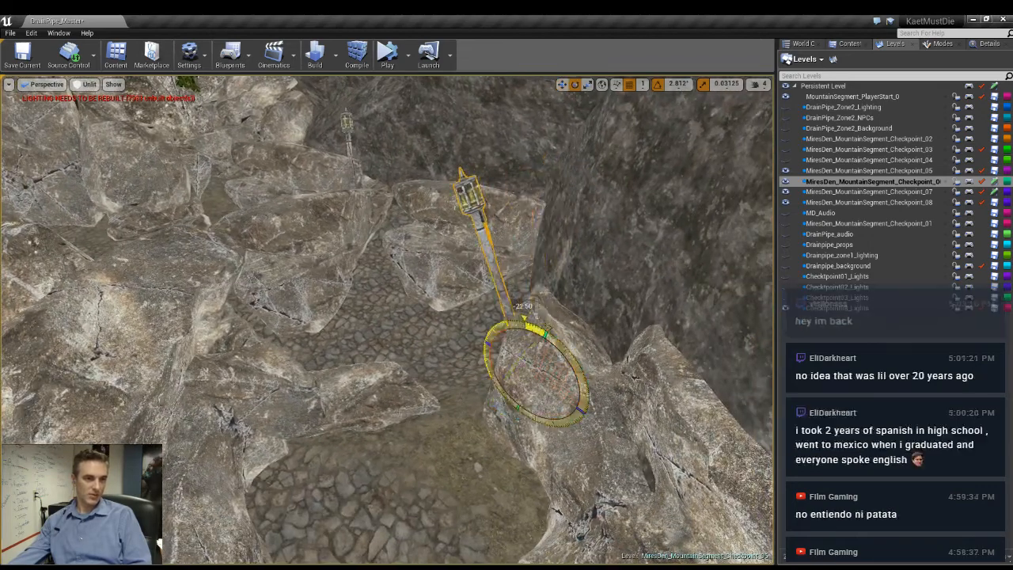
{"action": "left_click_drag", "start_coordinate": [550, 412], "coordinate": [520, 370]}
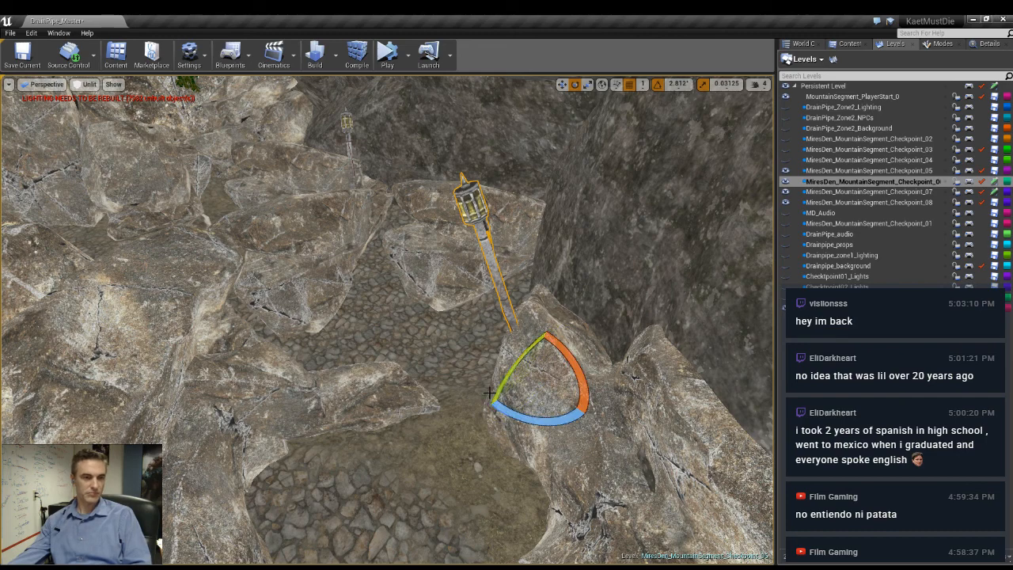
{"action": "key", "text": "alt+4"}
{"action": "key", "text": "Escape"}
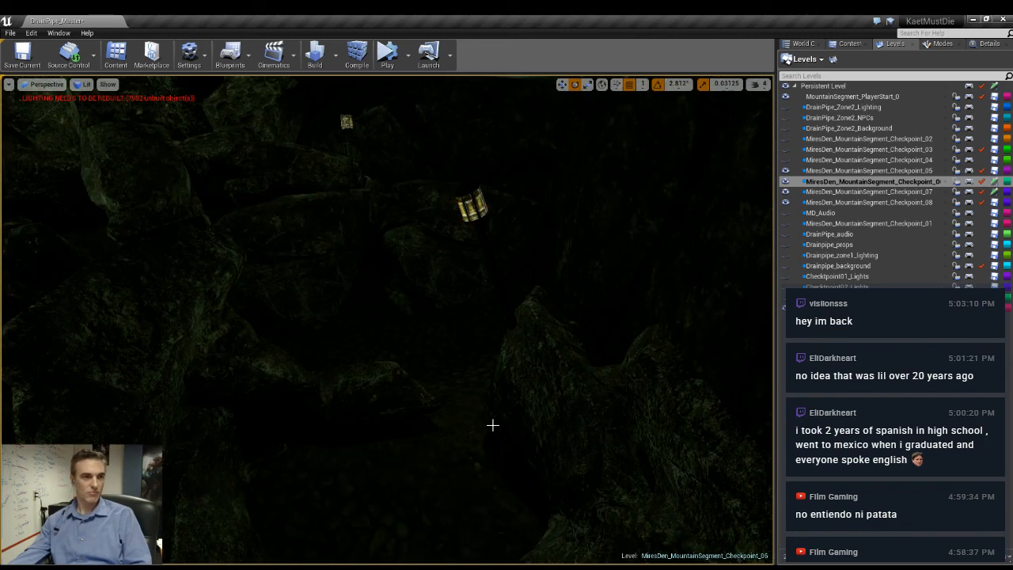
{"action": "right_click_drag", "start_coordinate": [493, 425], "coordinate": [459, 351]}
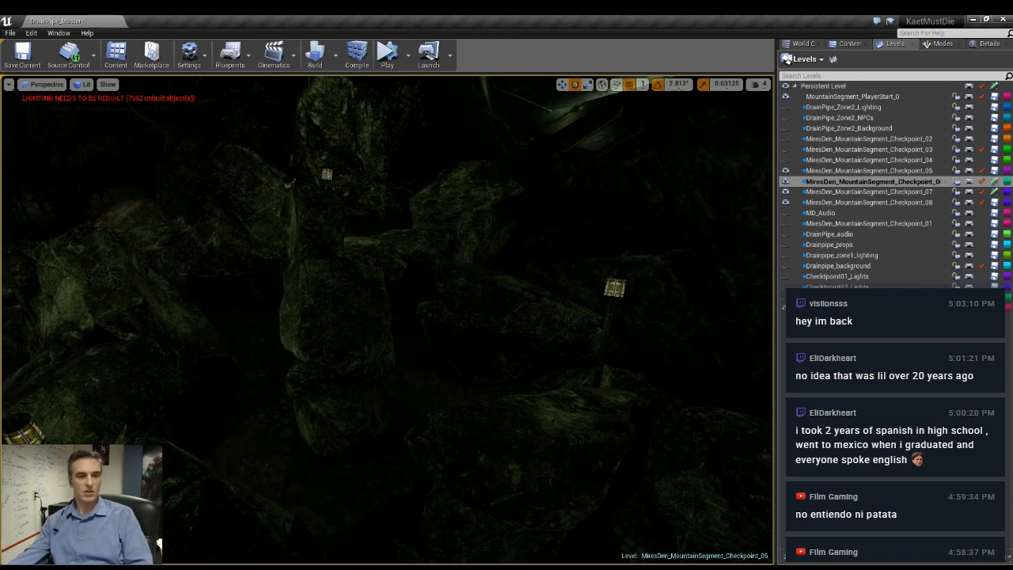
- Survey the boulders, paths and lamp posts across the Checkpoint_06 area, comparing the unlit and lit views
{"action": "key", "text": "alt+3"}
{"action": "right_click_drag", "start_coordinate": [530, 403], "coordinate": [499, 384]}
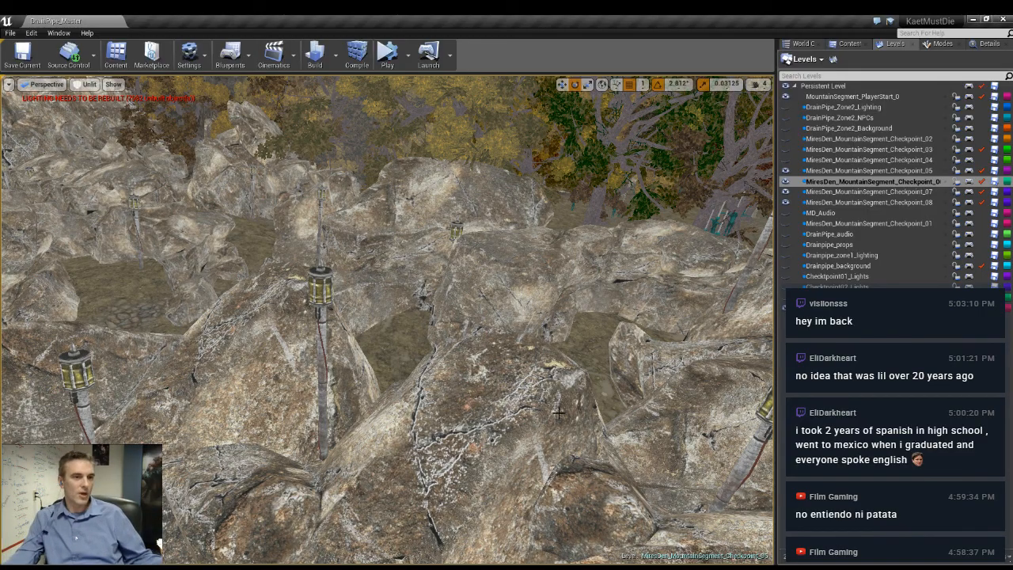
{"action": "key", "text": "w"}
{"action": "right_click_drag", "start_coordinate": [590, 376], "coordinate": [491, 419]}
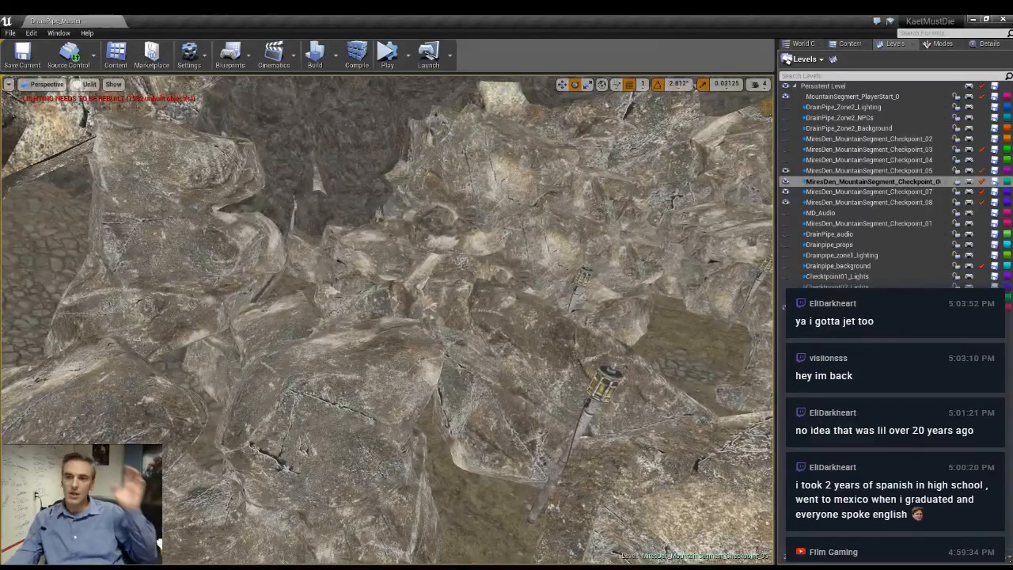
{"action": "right_click_drag", "start_coordinate": [552, 390], "coordinate": [601, 324]}
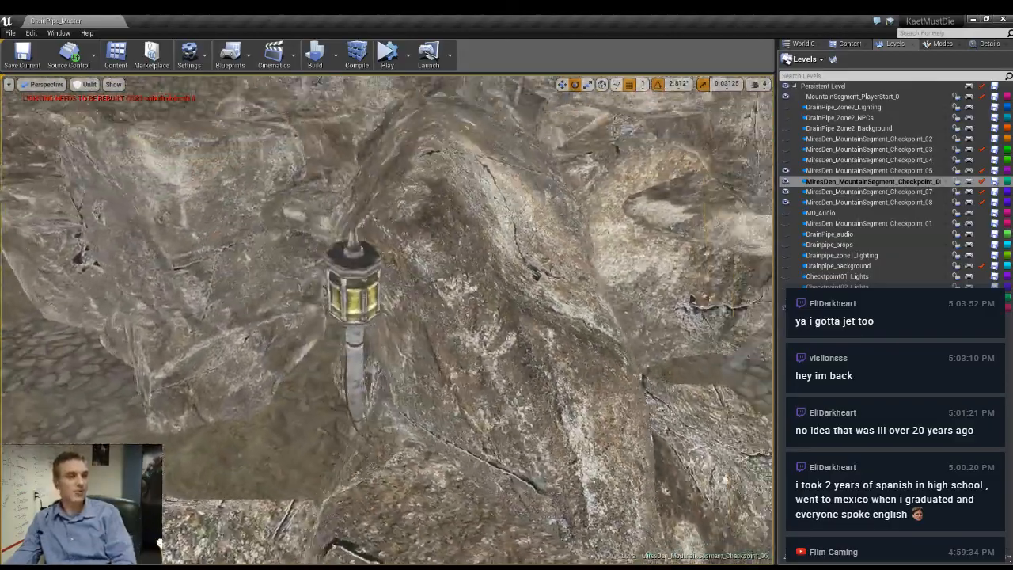
{"action": "right_click_drag", "start_coordinate": [388, 321], "coordinate": [313, 333]}
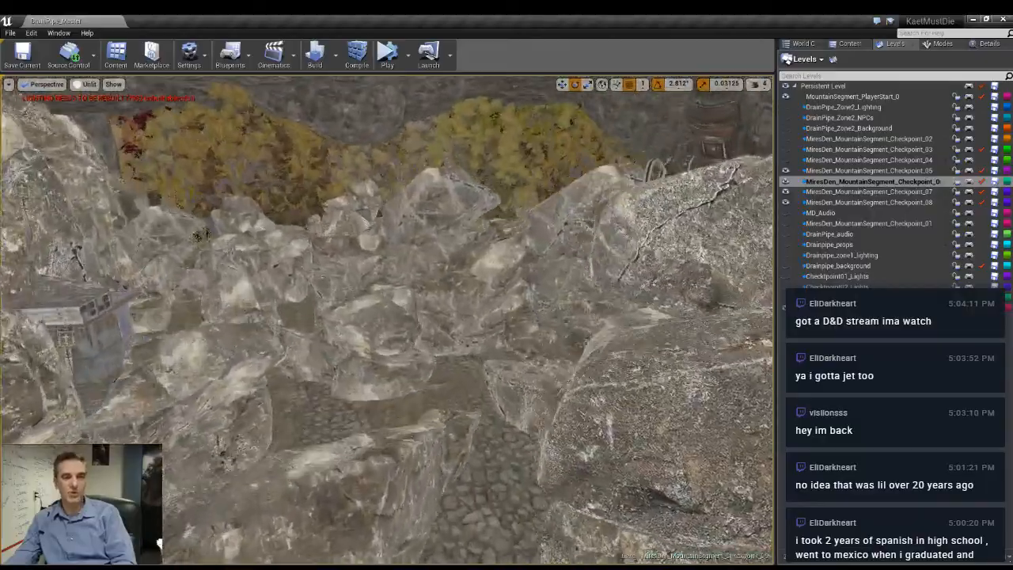
{"action": "mouse_move", "coordinate": [564, 304]}
{"action": "right_mouse_down"}
{"action": "mouse_move", "coordinate": [546, 310]}
{"action": "mouse_move", "coordinate": [564, 304]}
{"action": "right_mouse_up"}
{"action": "key", "text": "alt+4"}
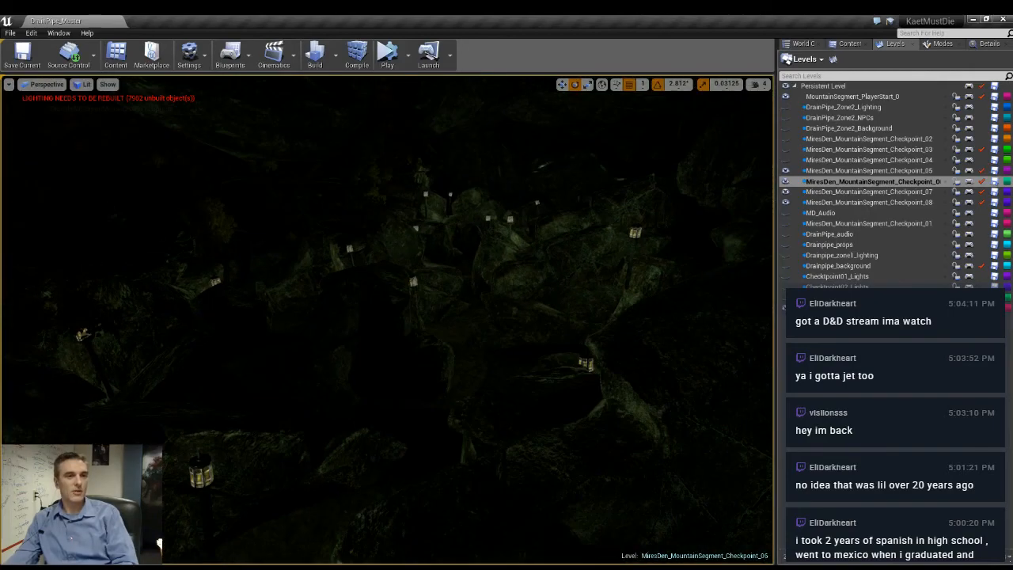
{"action": "right_click_drag", "start_coordinate": [564, 304], "coordinate": [555, 324]}
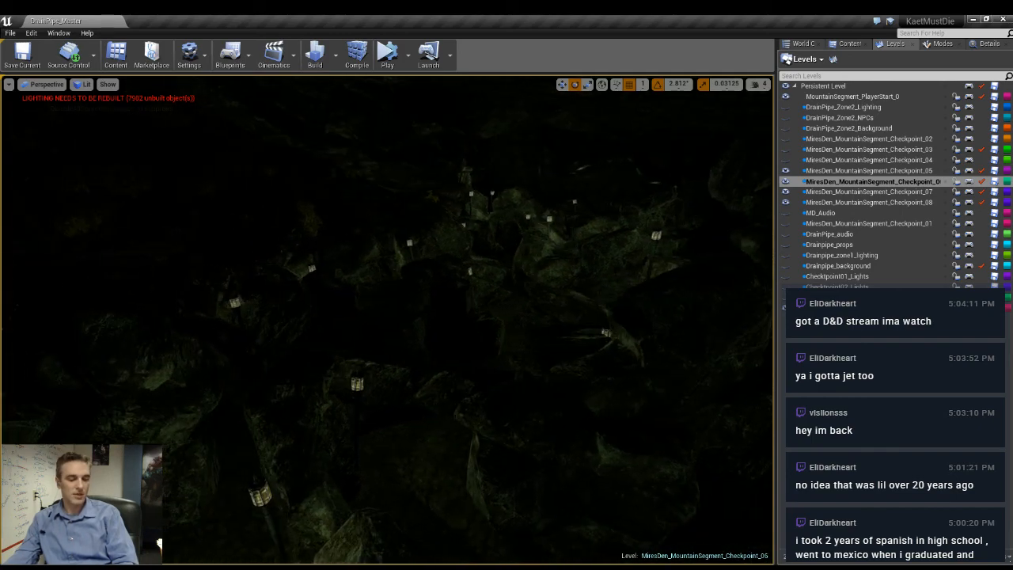
{"action": "key", "text": "alt+3"}
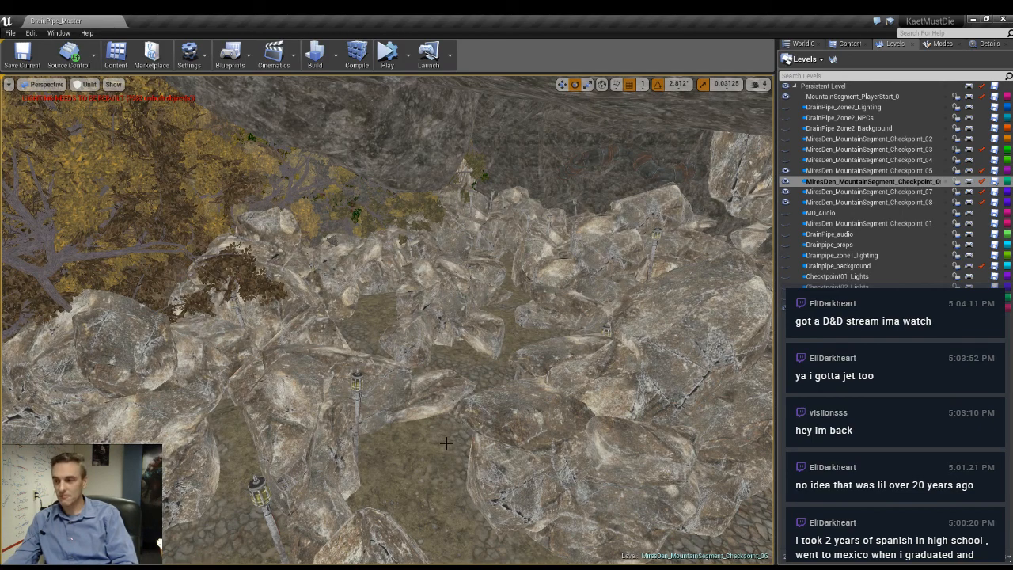